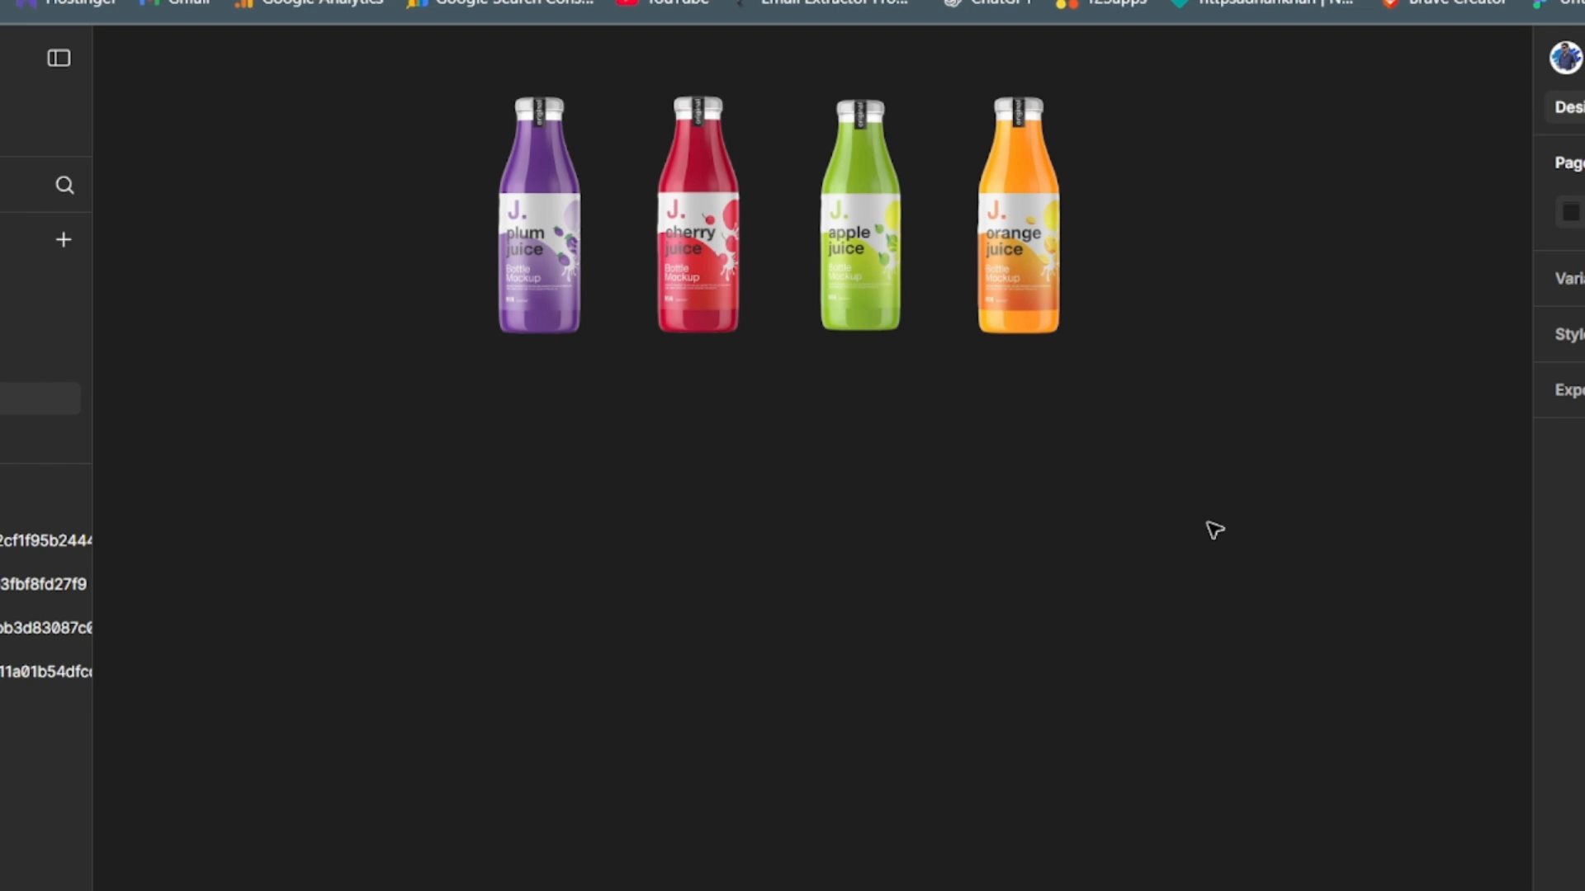
# - Create a 1440 × 1024 Desktop frame and place it below the row of juice bottle images
pyautogui.press('f')
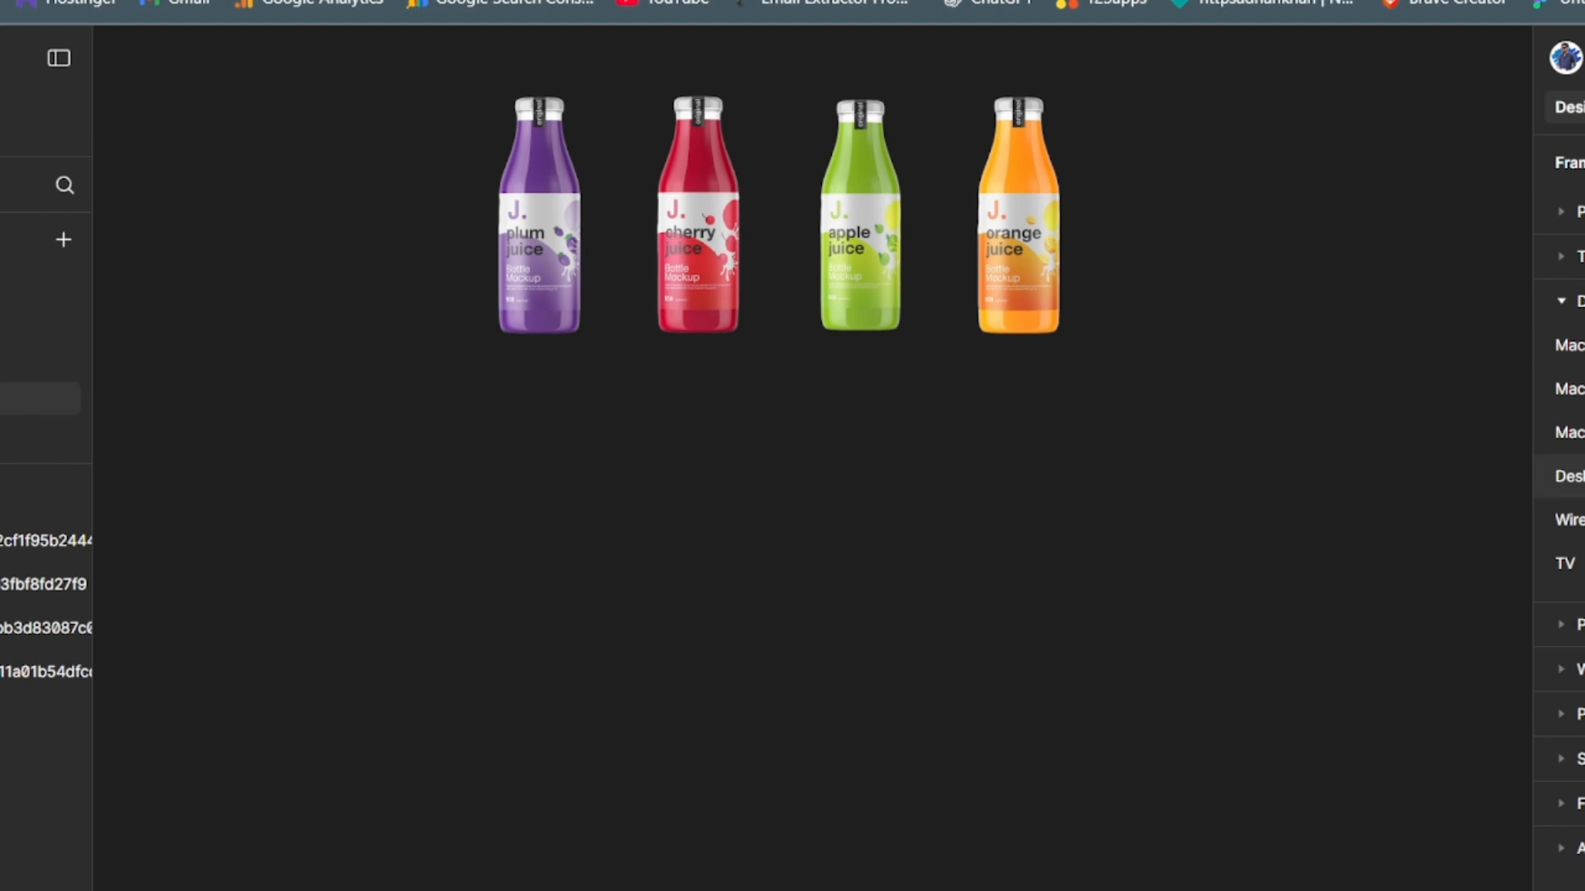
pyautogui.click(1568, 476)
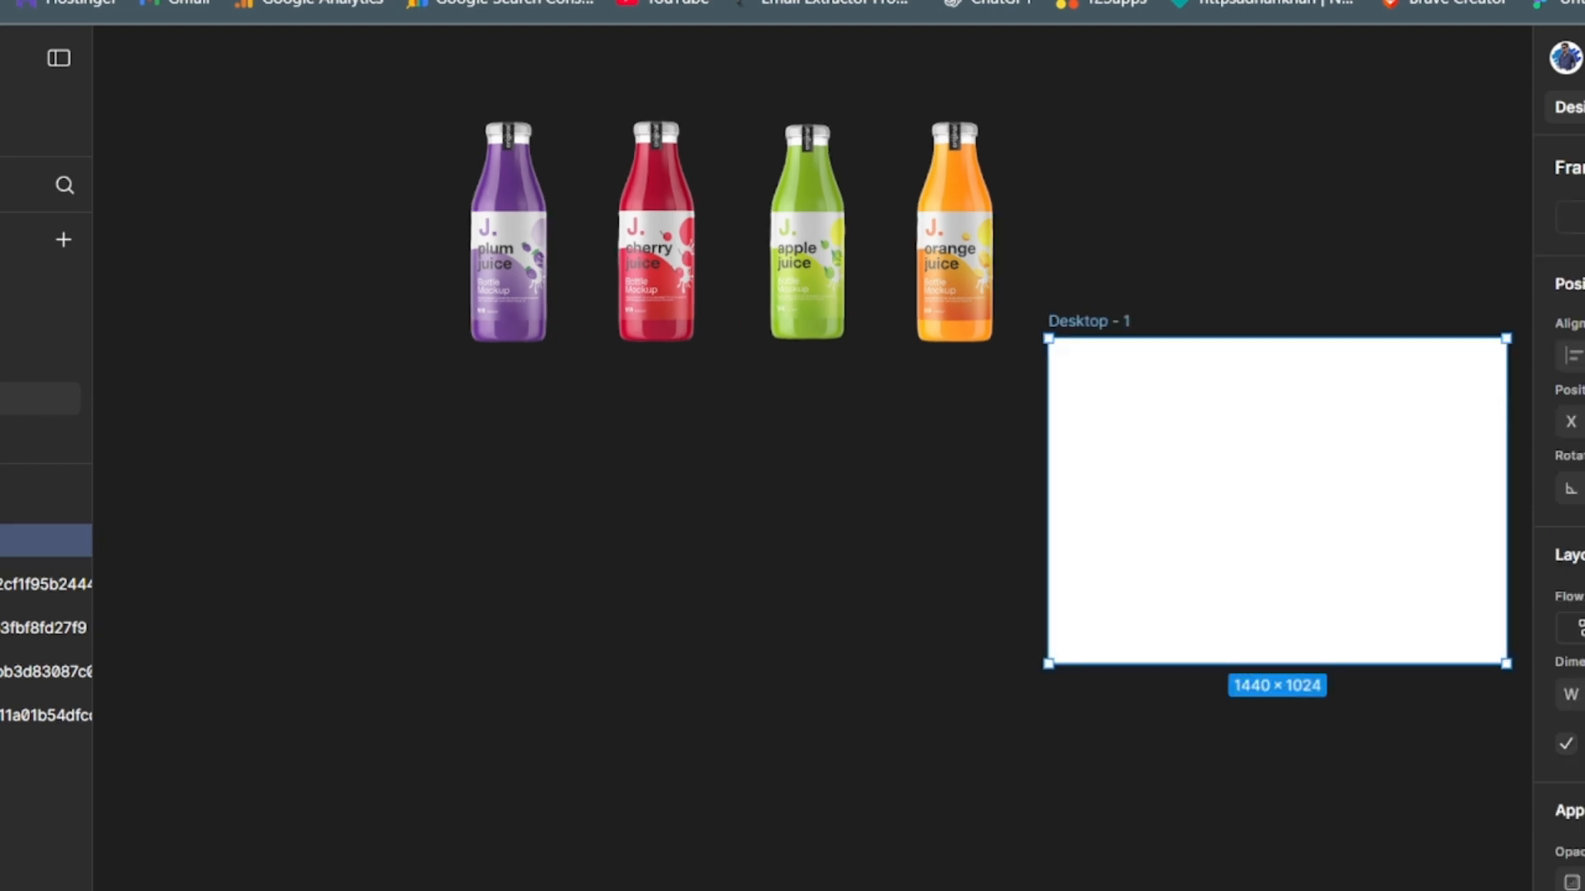
pyautogui.moveTo(1185, 463); pyautogui.dragTo(619, 505)
pyautogui.click(295, 436)
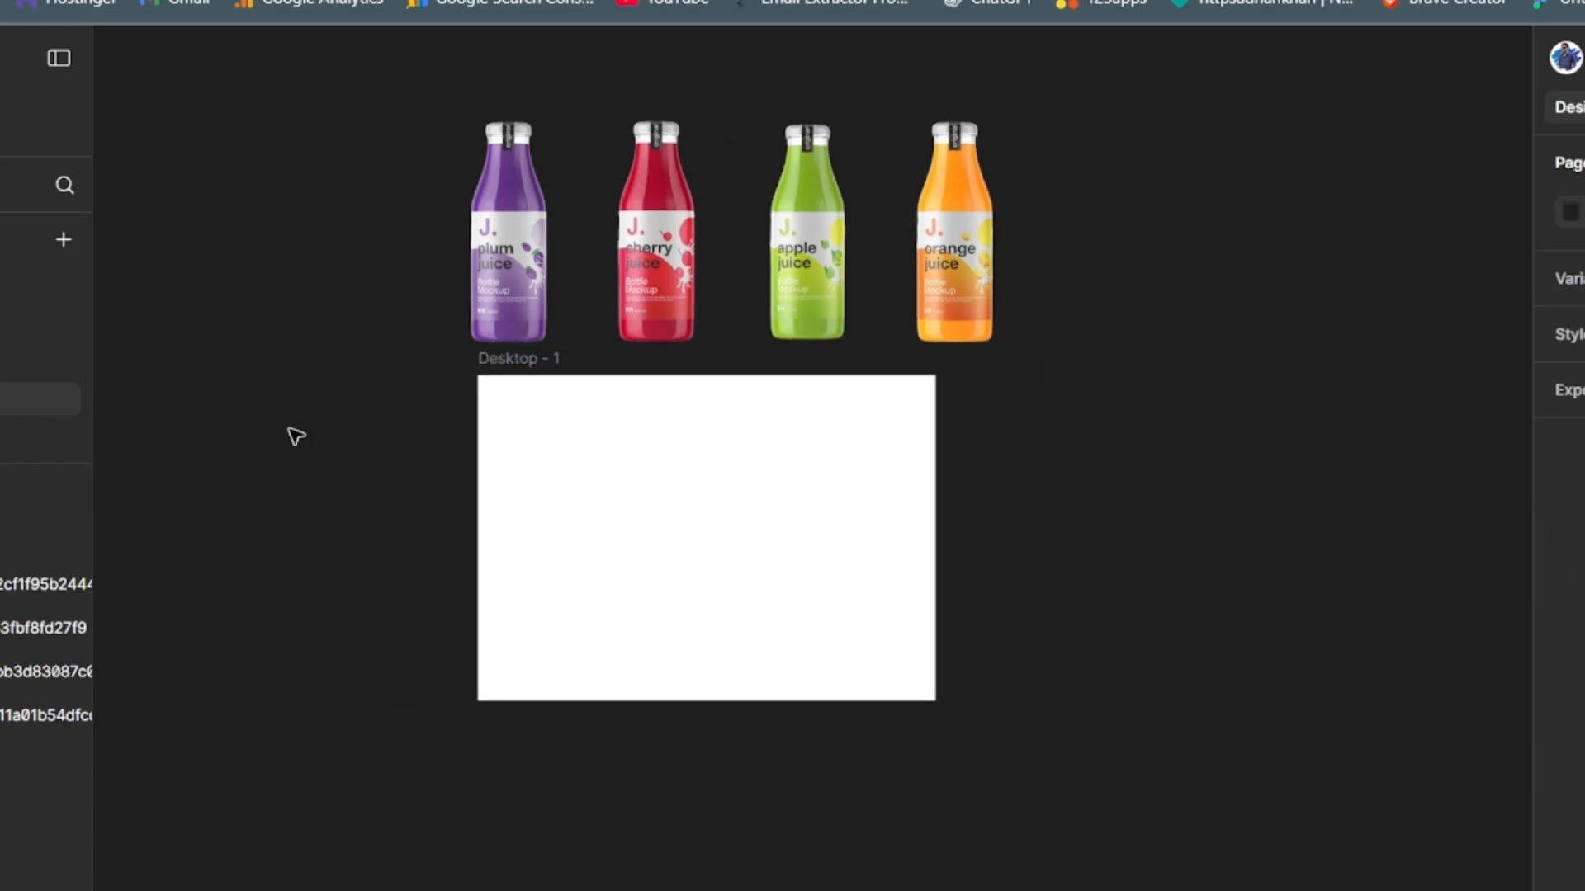
# - Add a nested frame at the upper-left corner of Desktop - 1 and set its width to 360
pyautogui.hotkey('ctrl', '+')
pyautogui.hotkey('ctrl', '+')
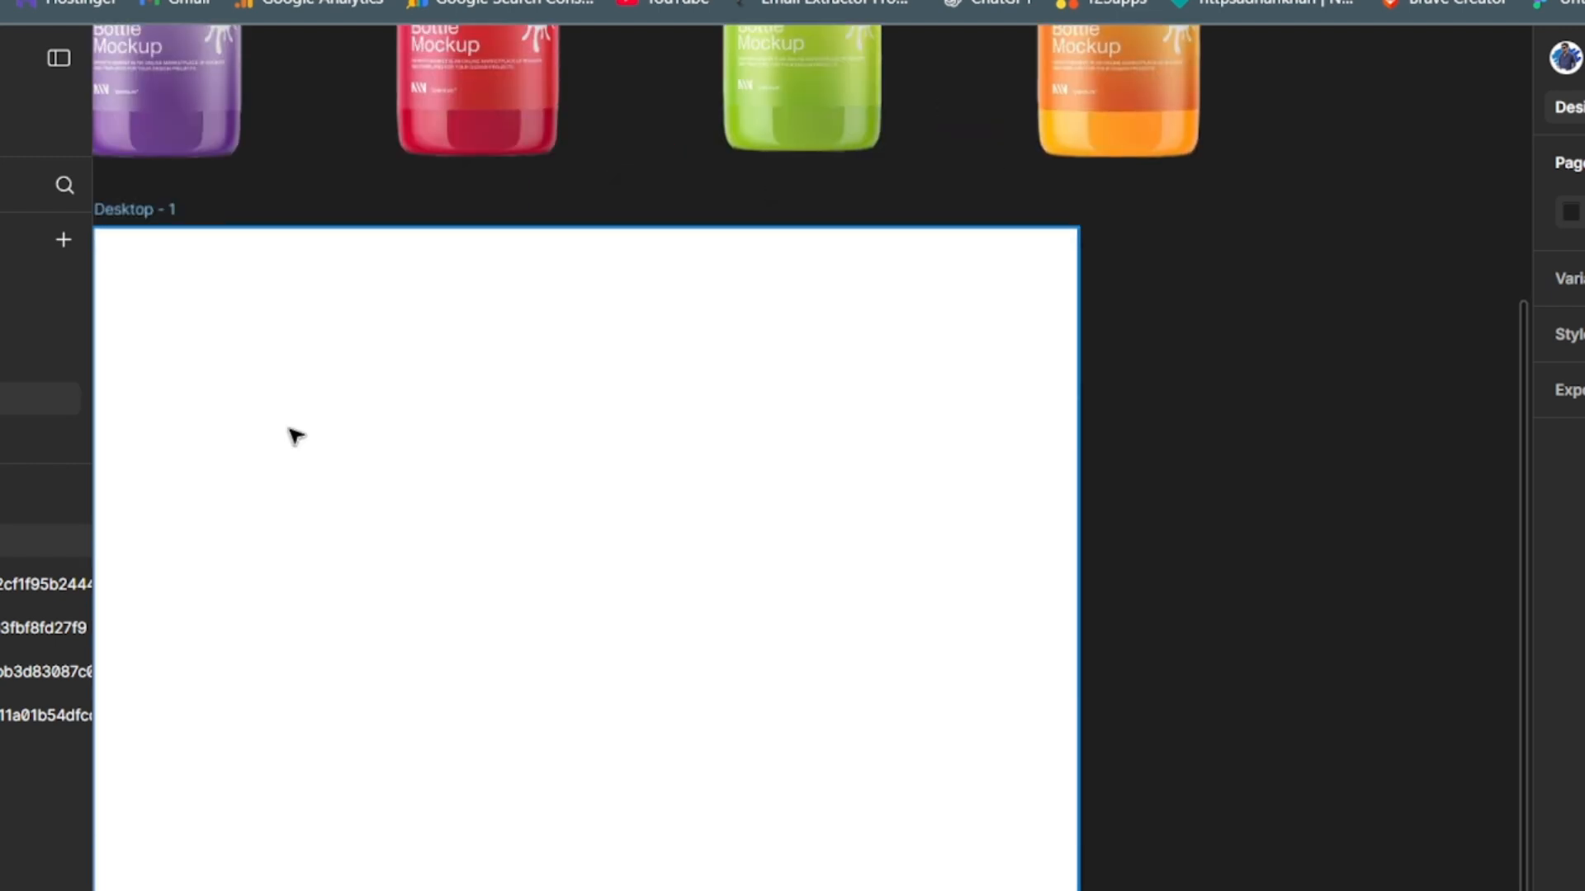
pyautogui.moveTo(296, 436); pyautogui.dragTo(509, 361)
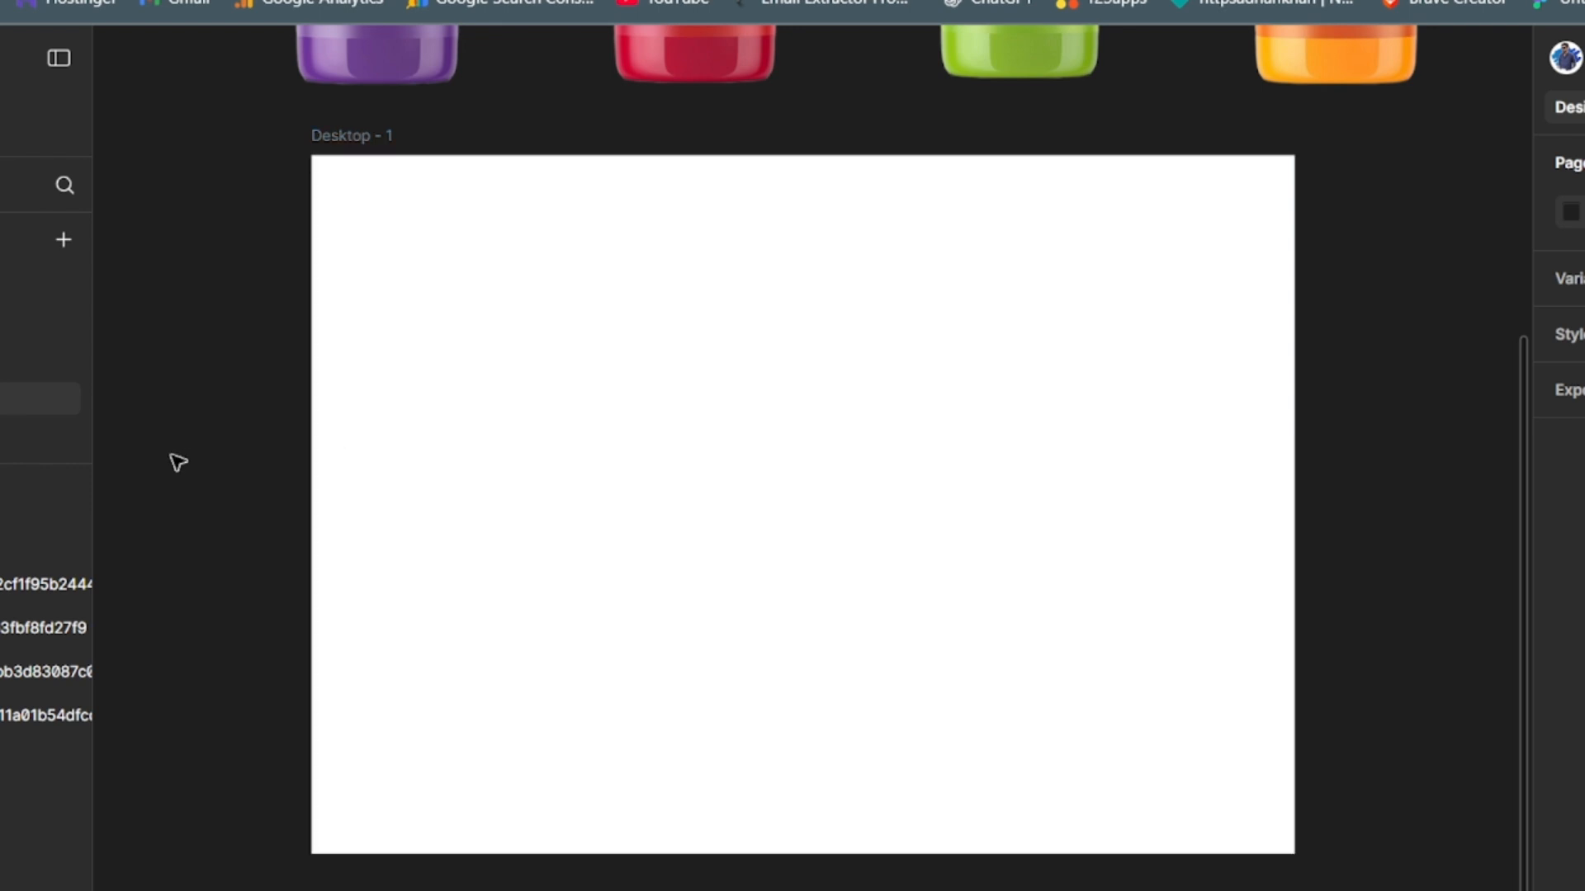
pyautogui.press('f')
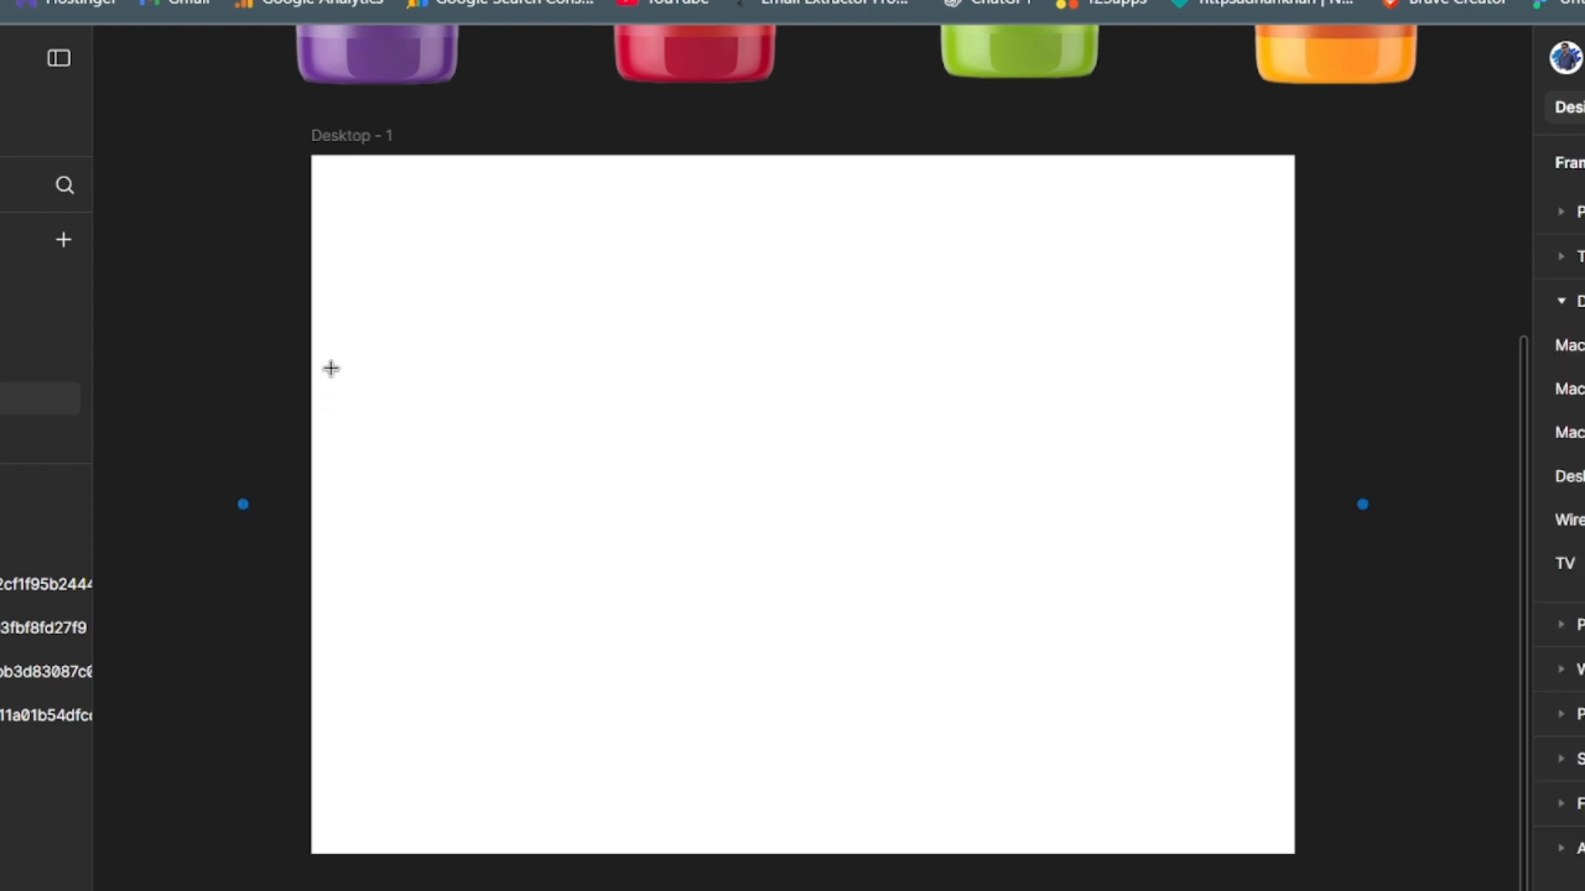
pyautogui.click(350, 272)
pyautogui.moveTo(351, 269); pyautogui.dragTo(350, 186)
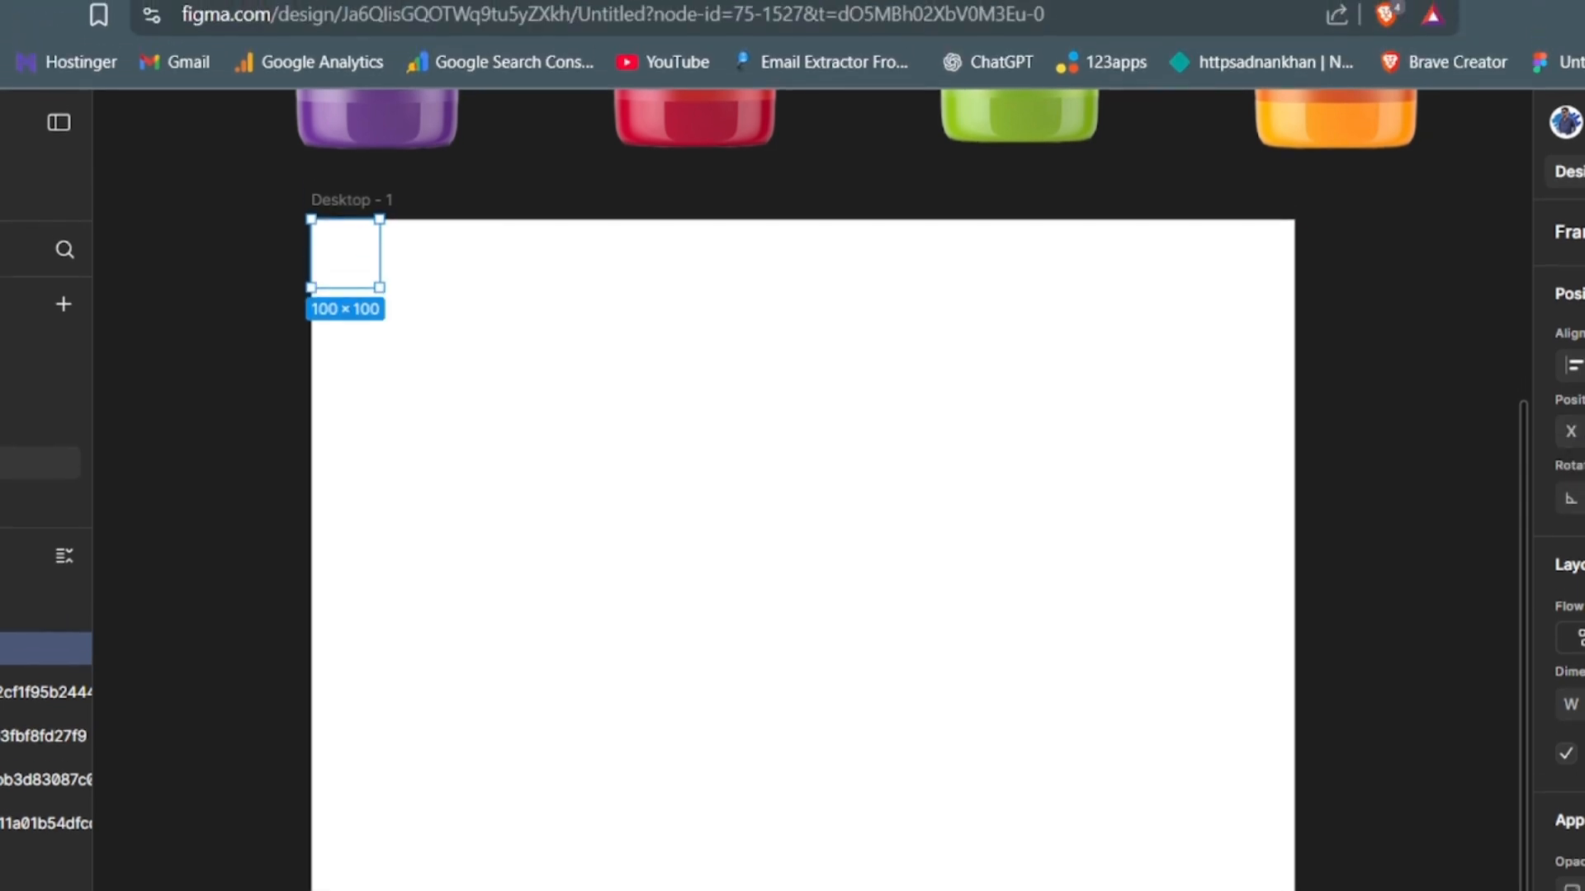
pyautogui.click(1578, 704)
pyautogui.press('Return')
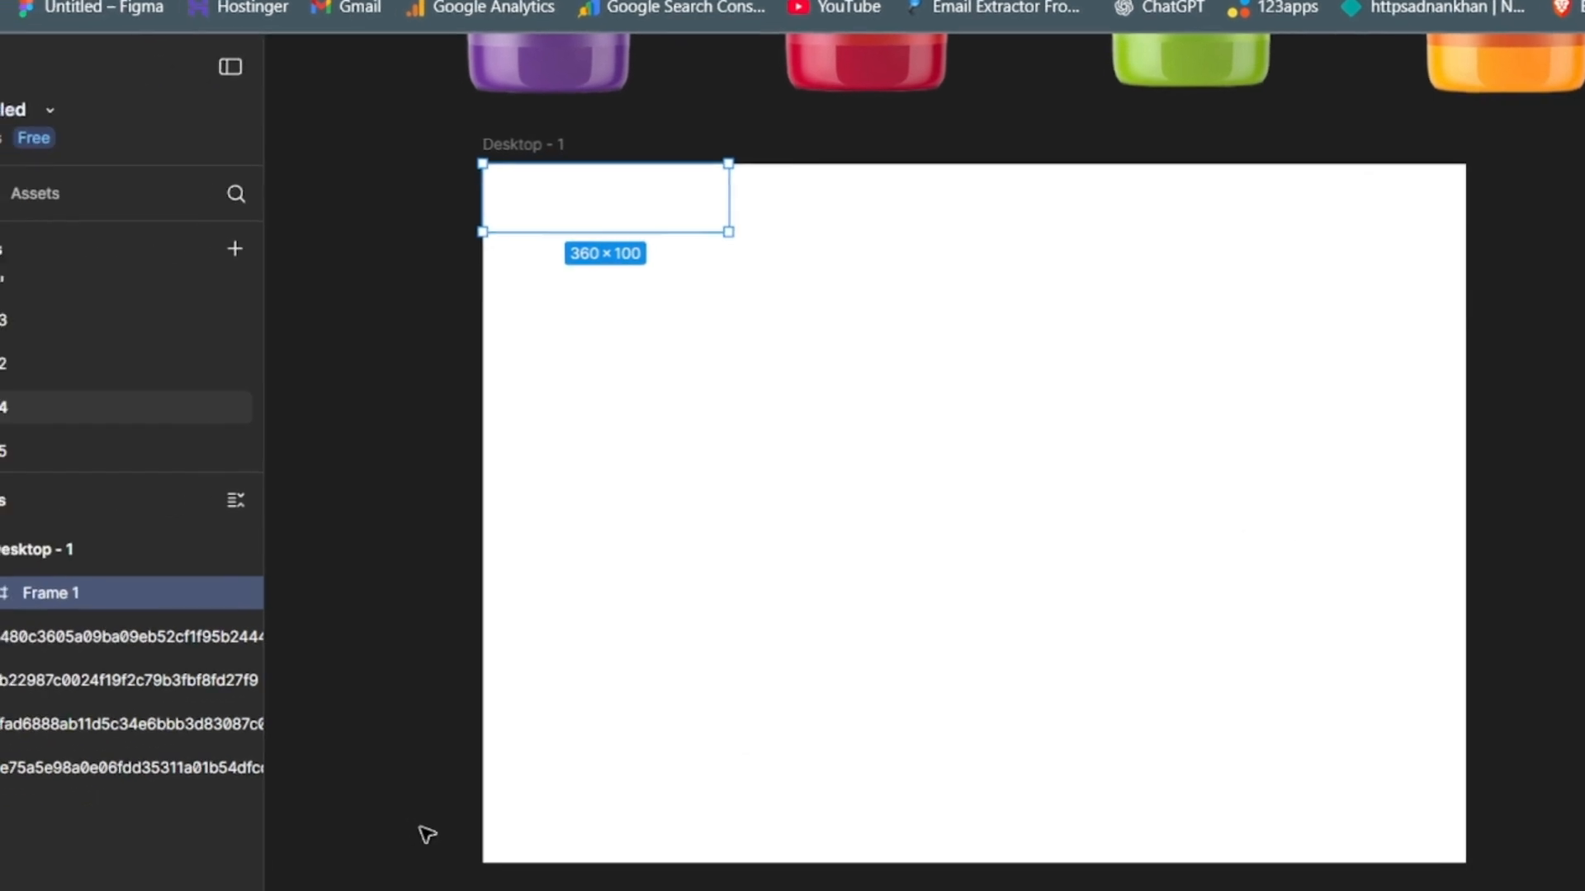
# - Extend Frame 1 down to the bottom edge of Desktop - 1, giving it a height of 1024
pyautogui.click(45, 606)
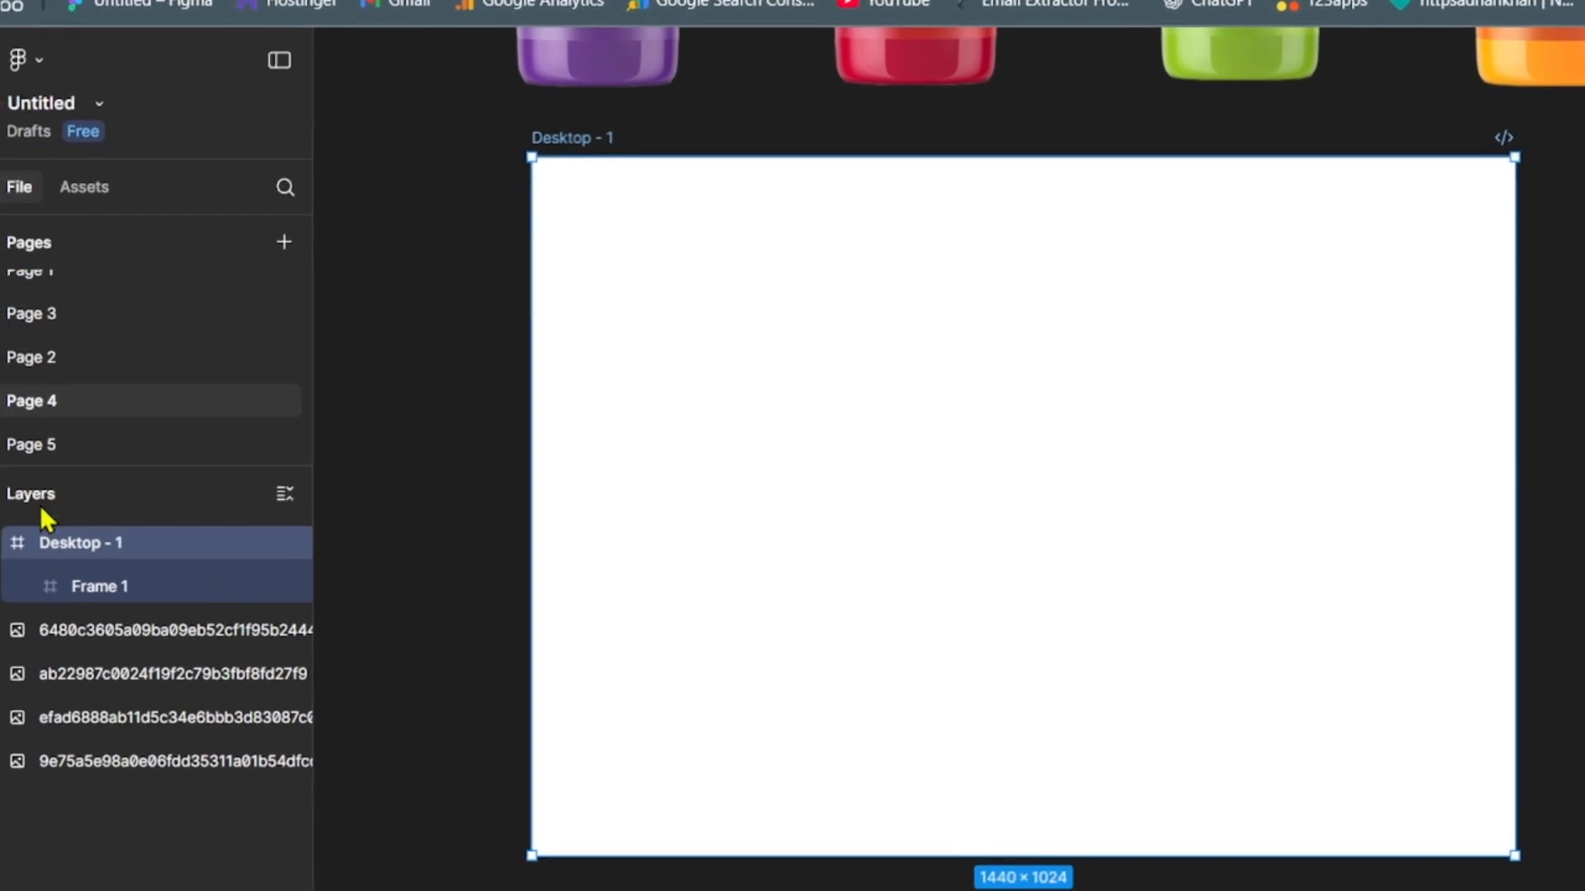
pyautogui.click(132, 585)
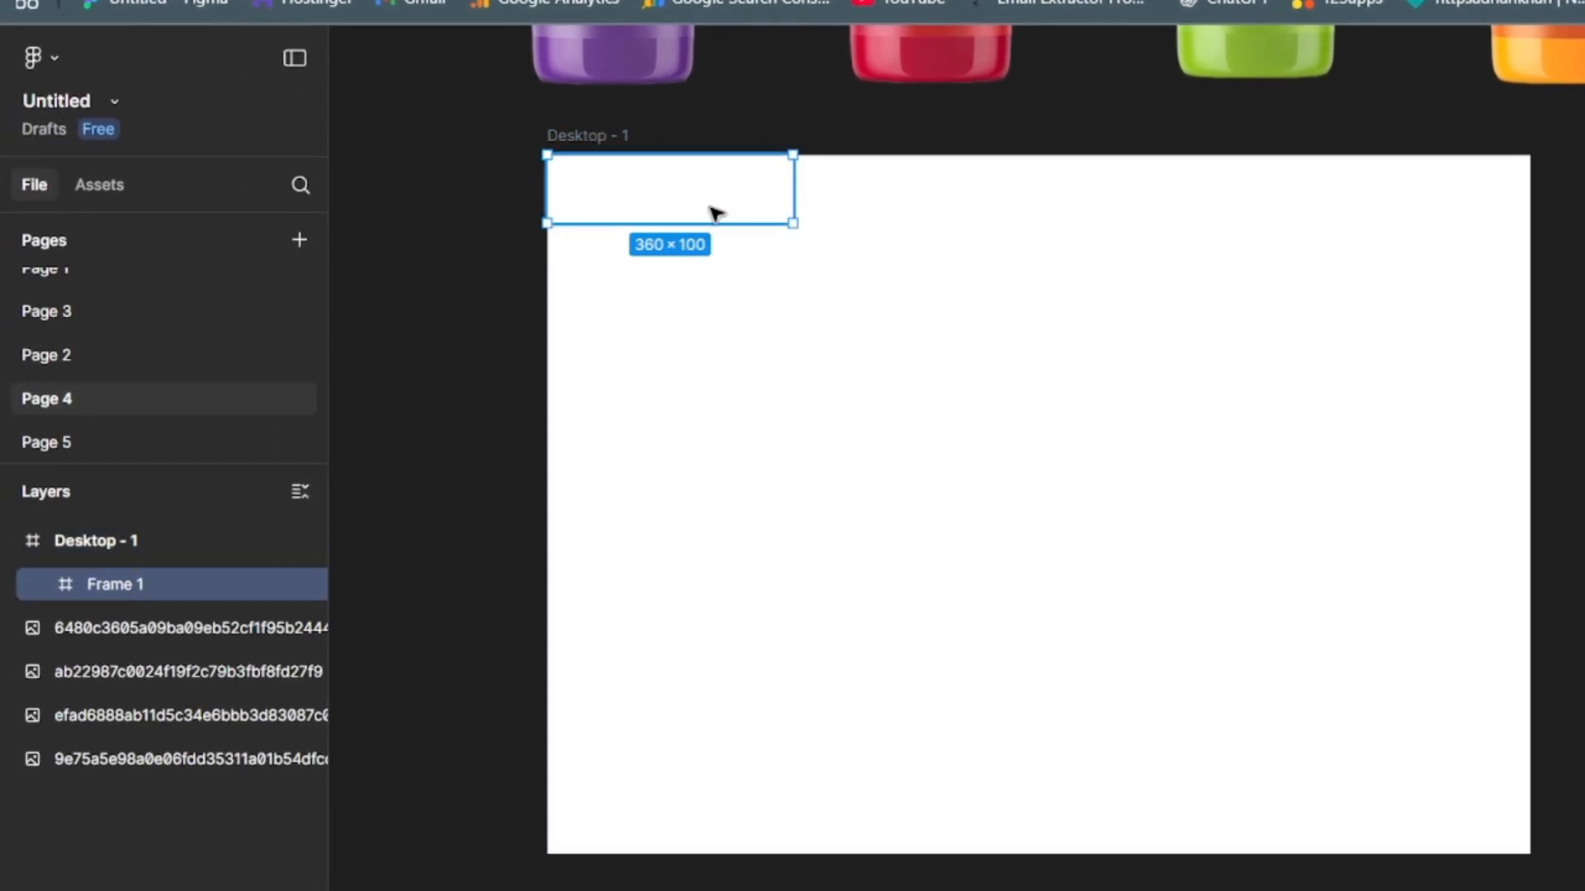
pyautogui.moveTo(708, 223); pyautogui.dragTo(692, 850)
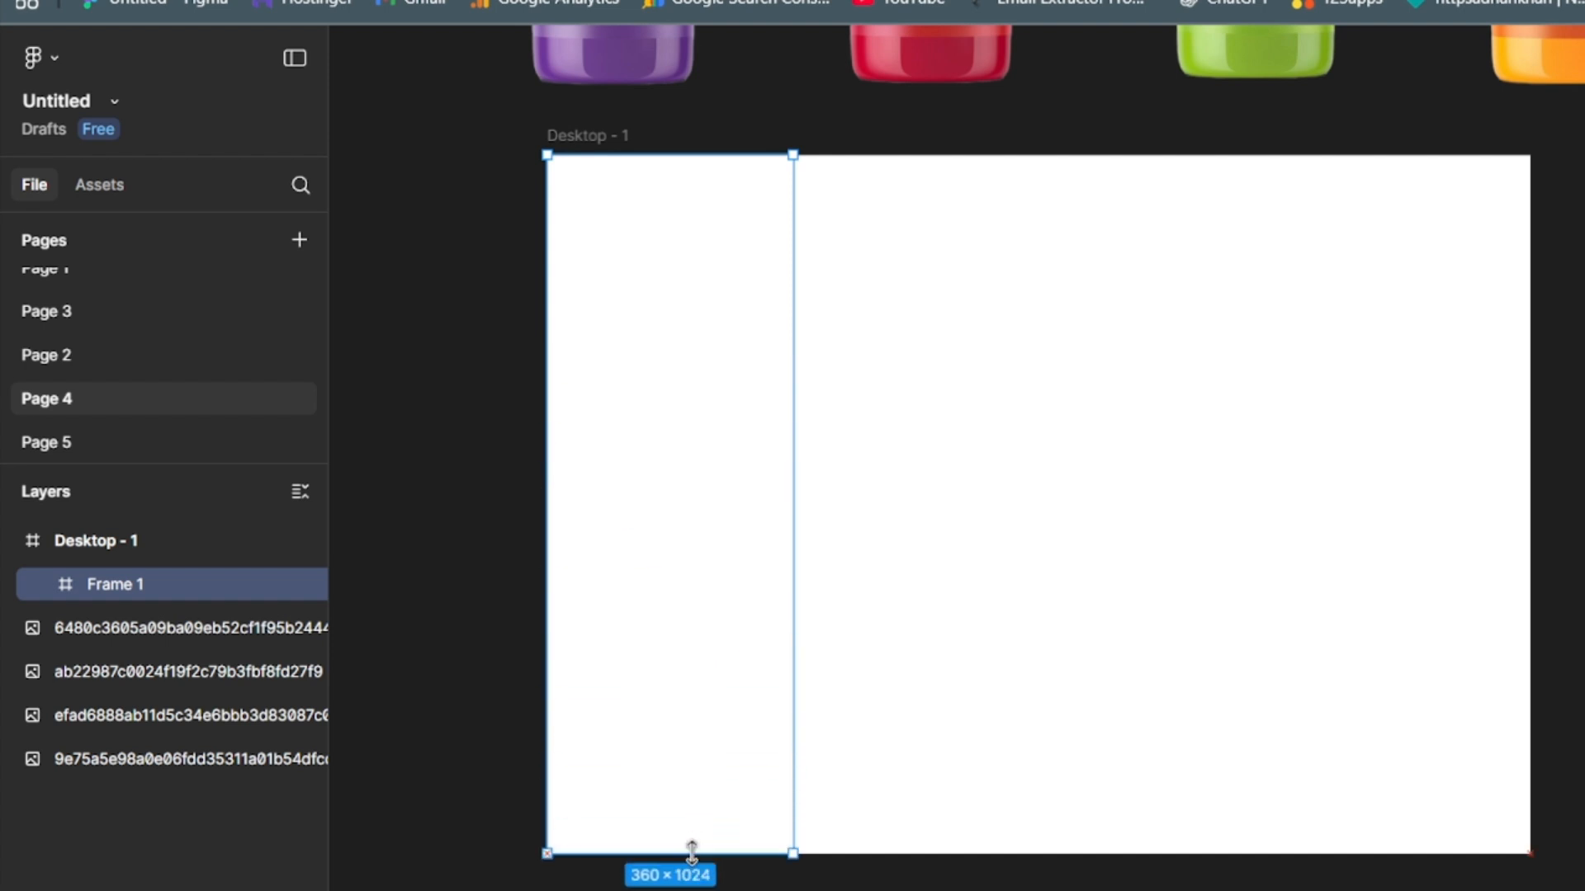
pyautogui.click(481, 722)
pyautogui.click(696, 669)
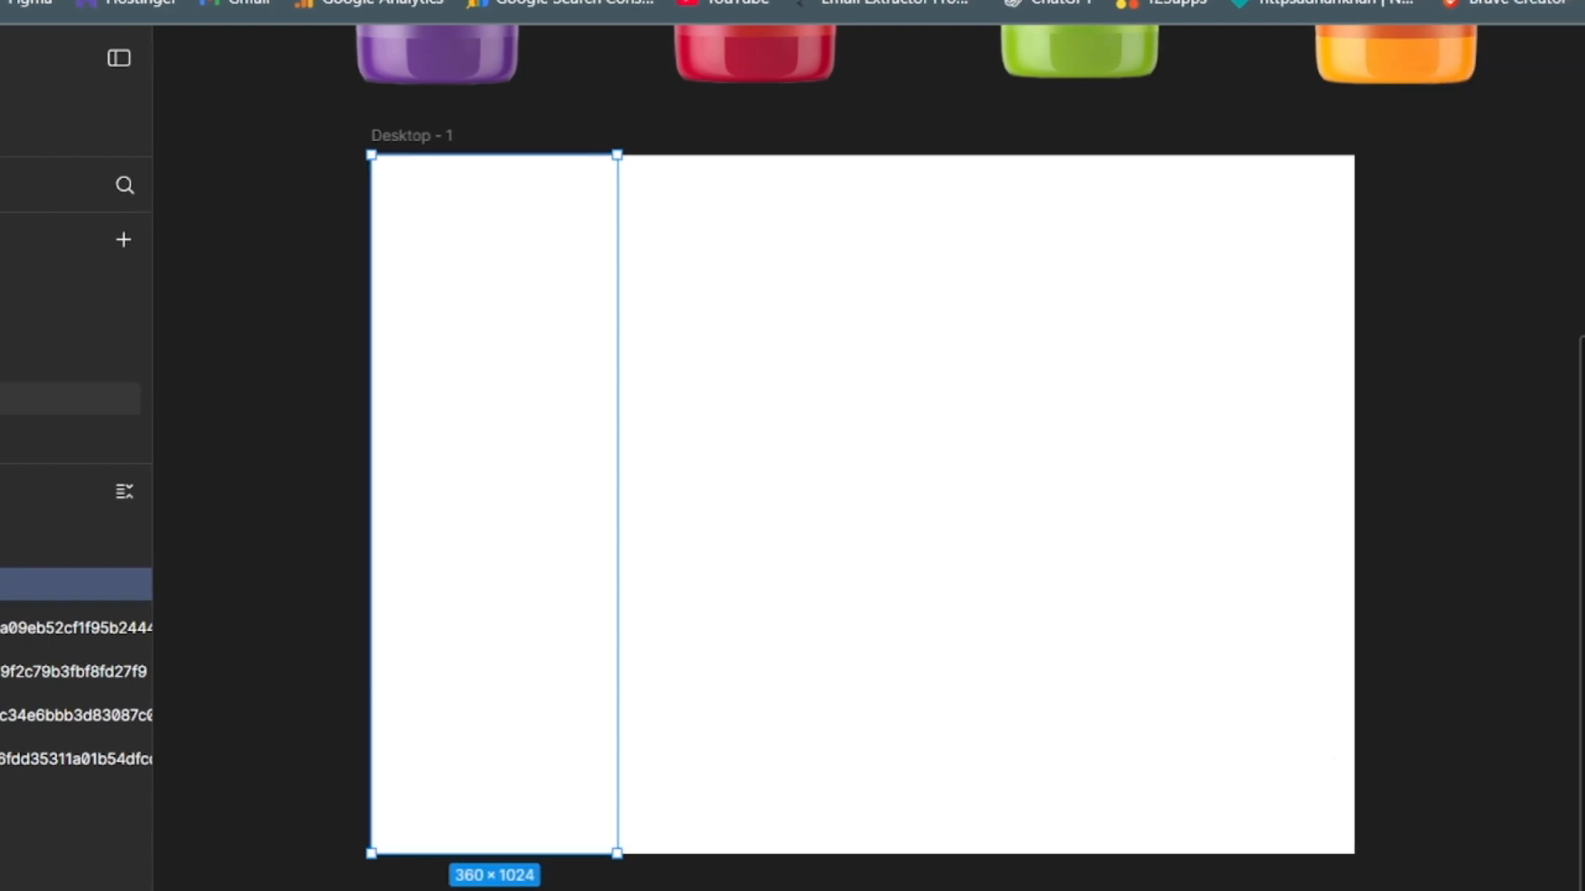
# - Change the fill of Frame 1 to a light grey
pyautogui.click(1571, 799)
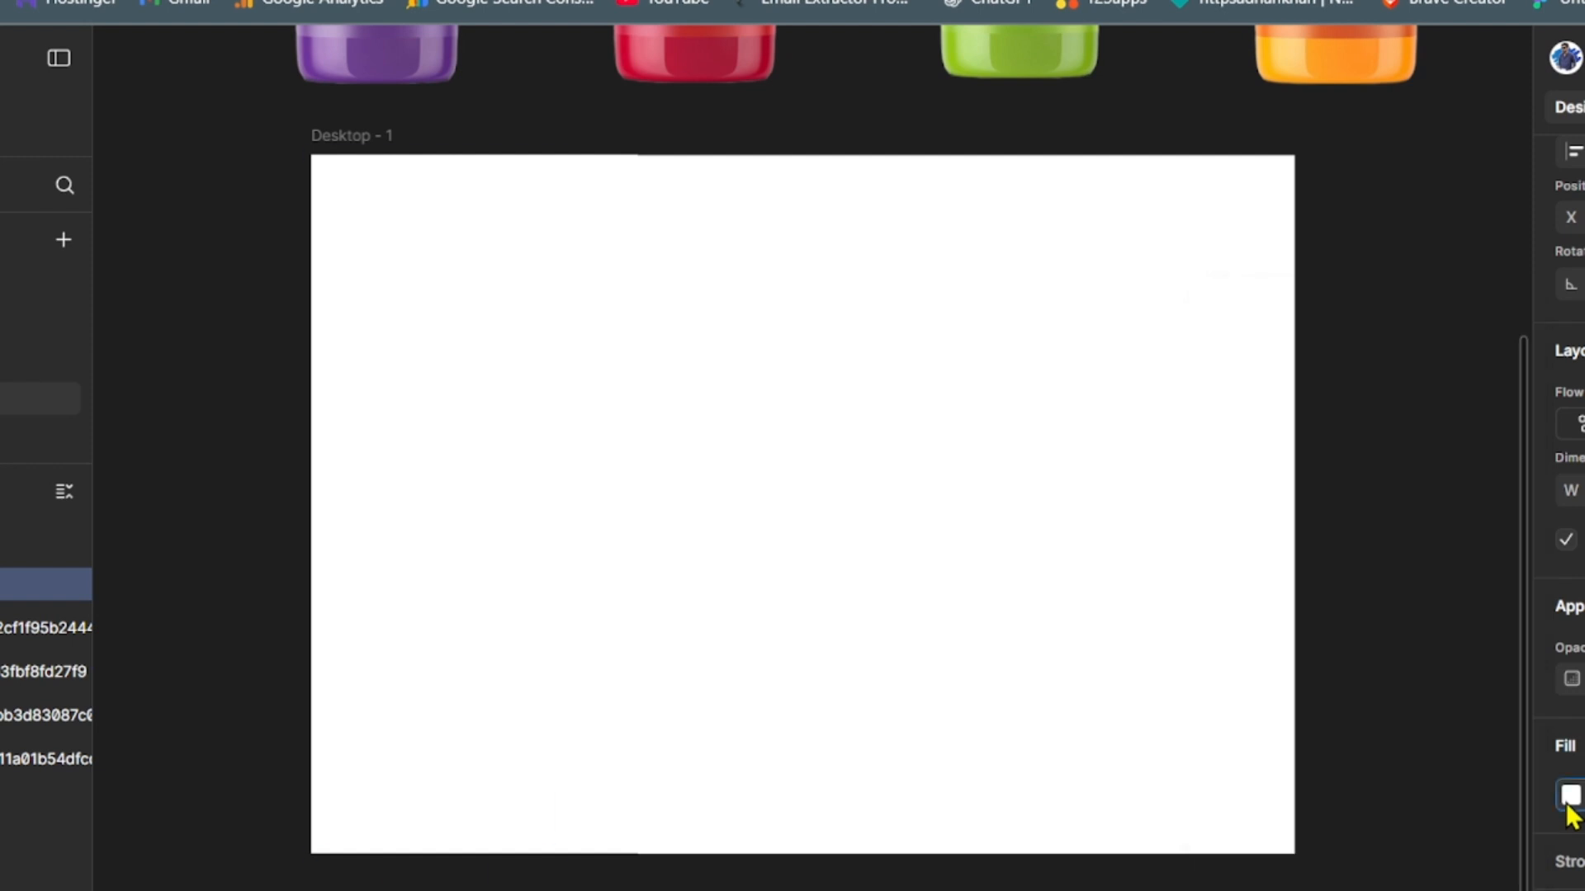
pyautogui.click(1569, 804)
pyautogui.click(1570, 805)
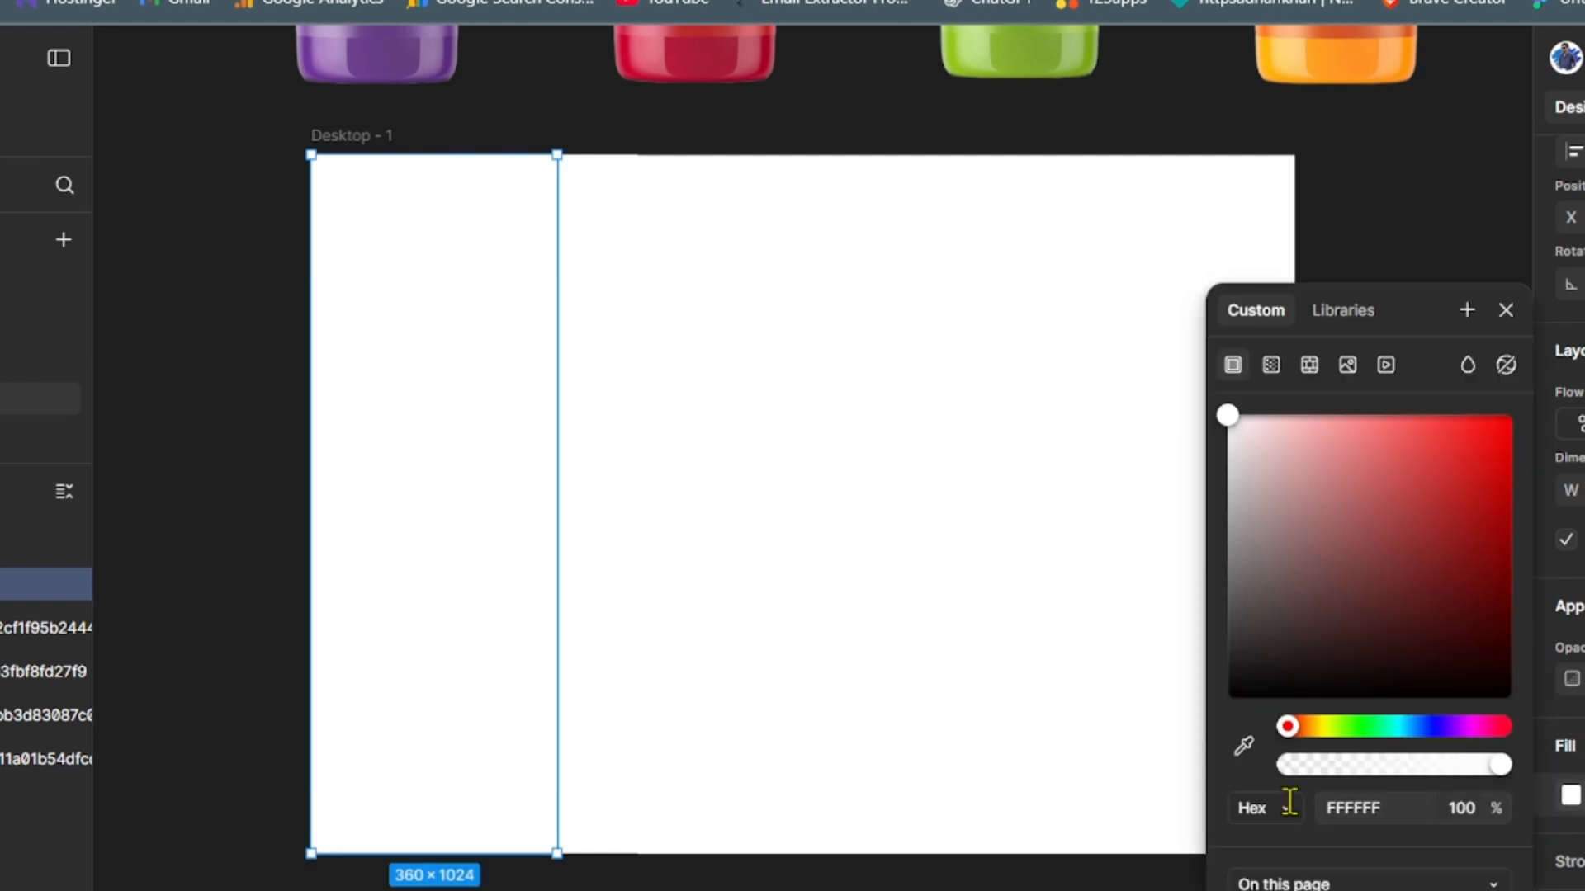
pyautogui.click(1229, 444)
pyautogui.click(255, 456)
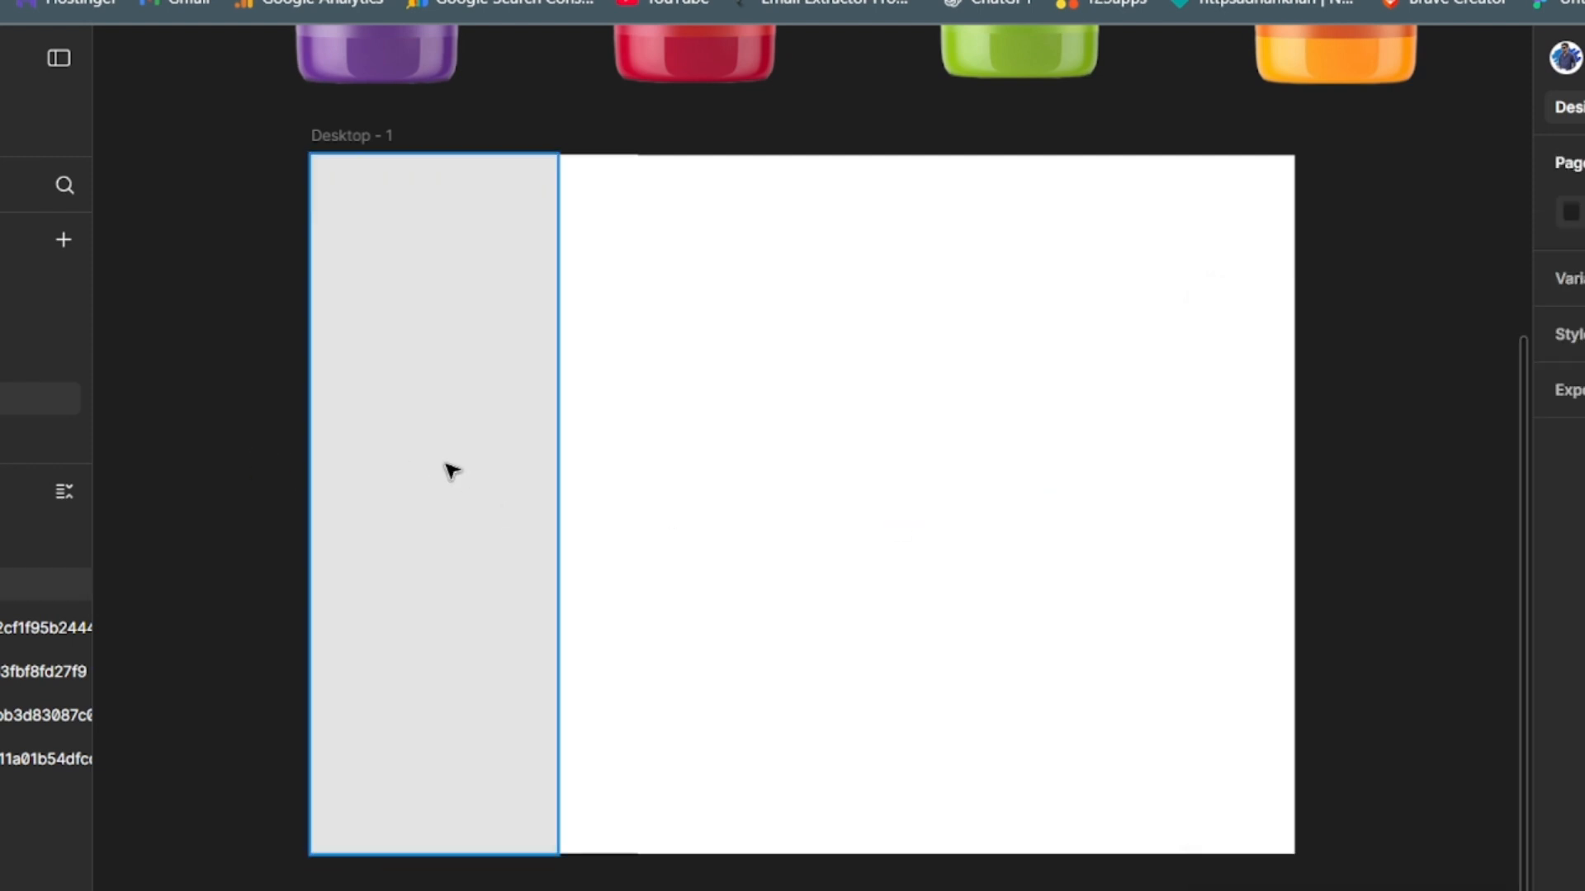
# - Duplicate the grey column three times side by side so four 360-wide columns fill Desktop - 1
pyautogui.click(451, 471)
pyautogui.moveTo(449, 467); pyautogui.dragTo(700, 471)
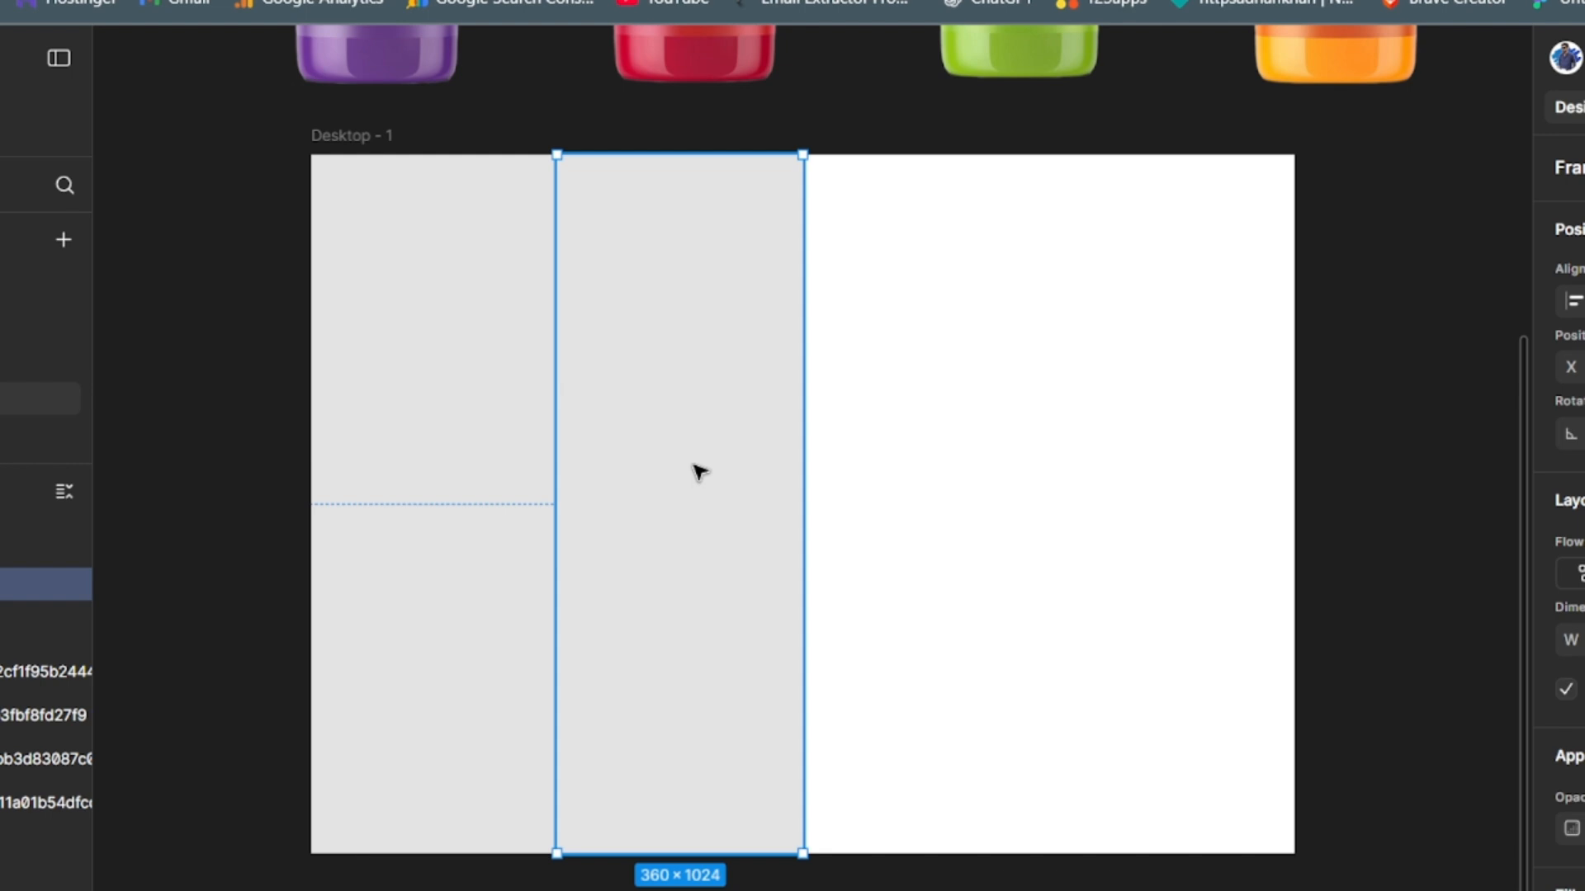
pyautogui.hotkey('ctrl', 'd')
pyautogui.hotkey('ctrl', 'd')
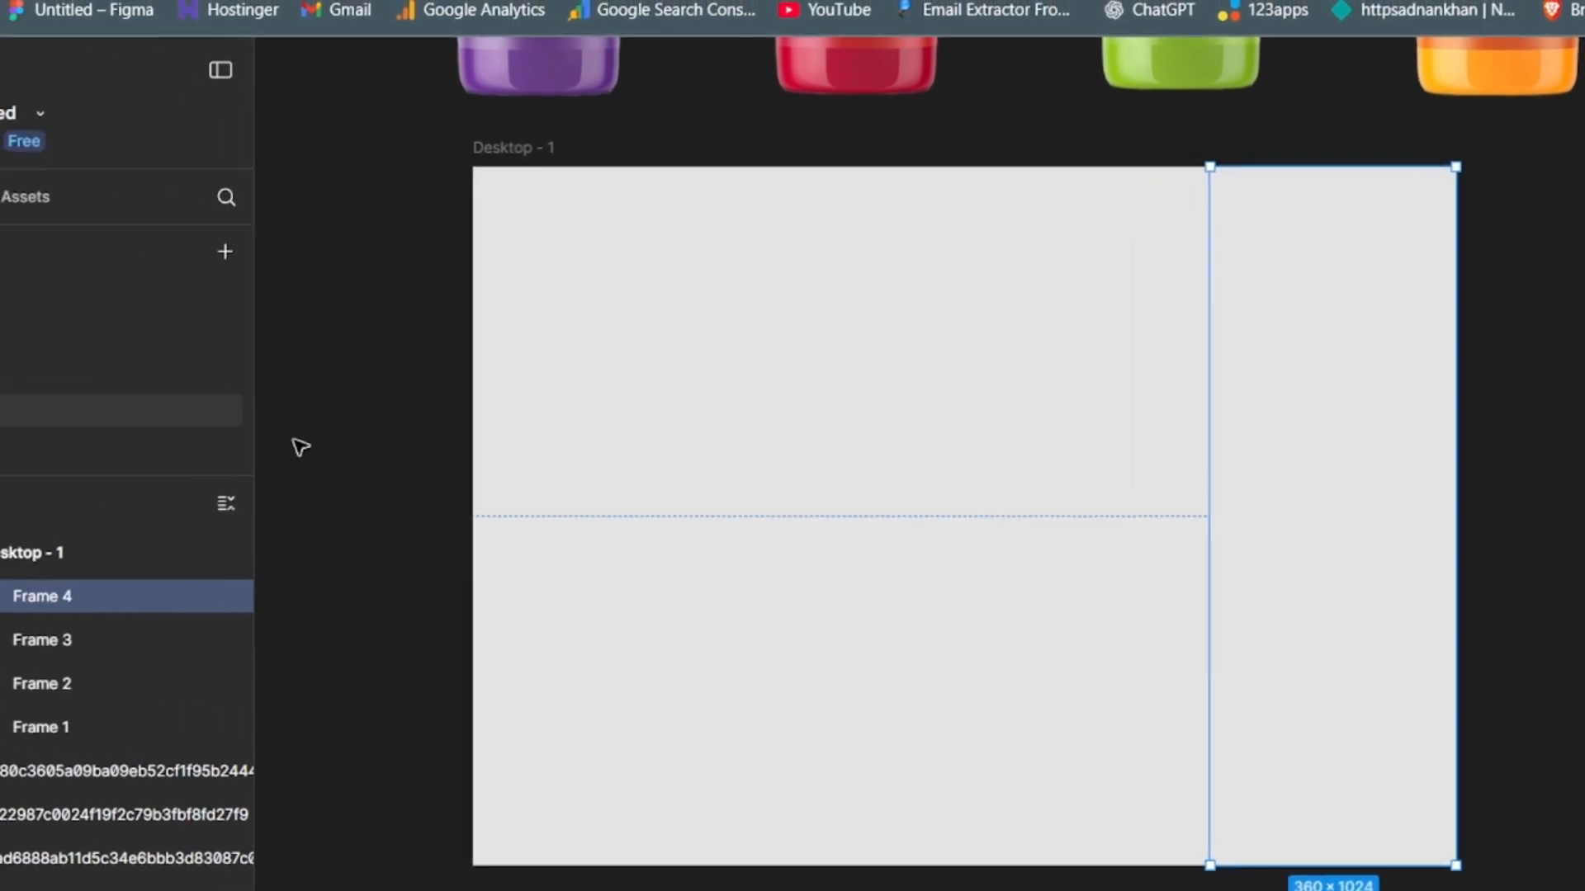
pyautogui.click(1061, 146)
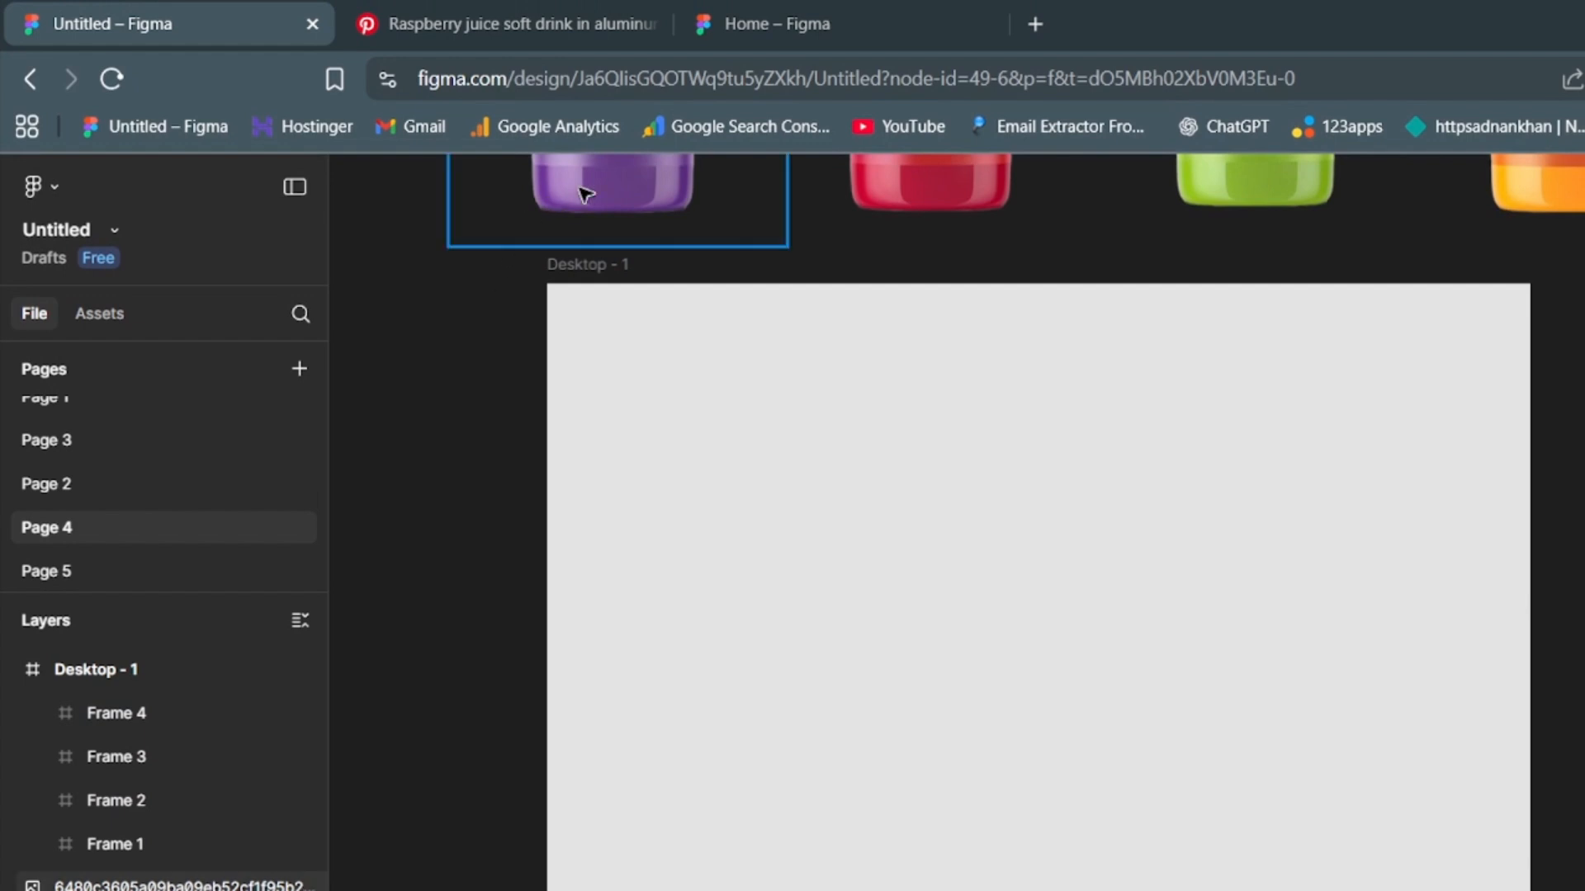
# - Move the purple plum juice bottle image into the first column of Desktop - 1
pyautogui.moveTo(601, 176); pyautogui.dragTo(643, 831)
pyautogui.moveTo(643, 772); pyautogui.dragTo(630, 770)
pyautogui.moveTo(630, 706); pyautogui.dragTo(636, 707)
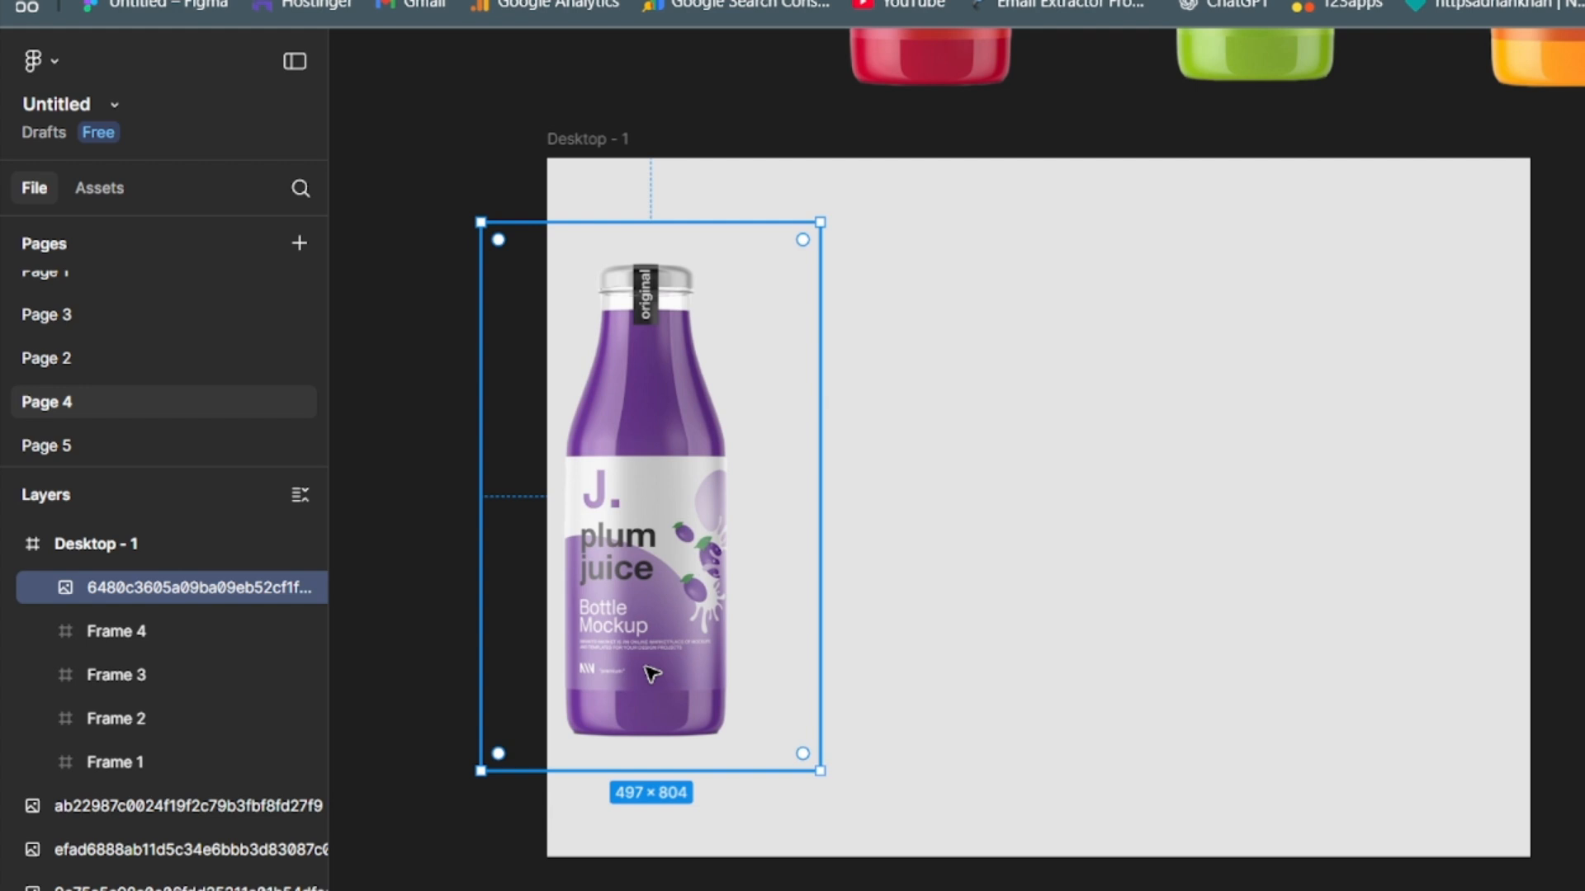
# - Rename the plum bottle image layer as Img 1 and nest it inside Frame 1
pyautogui.doubleClick(140, 588)
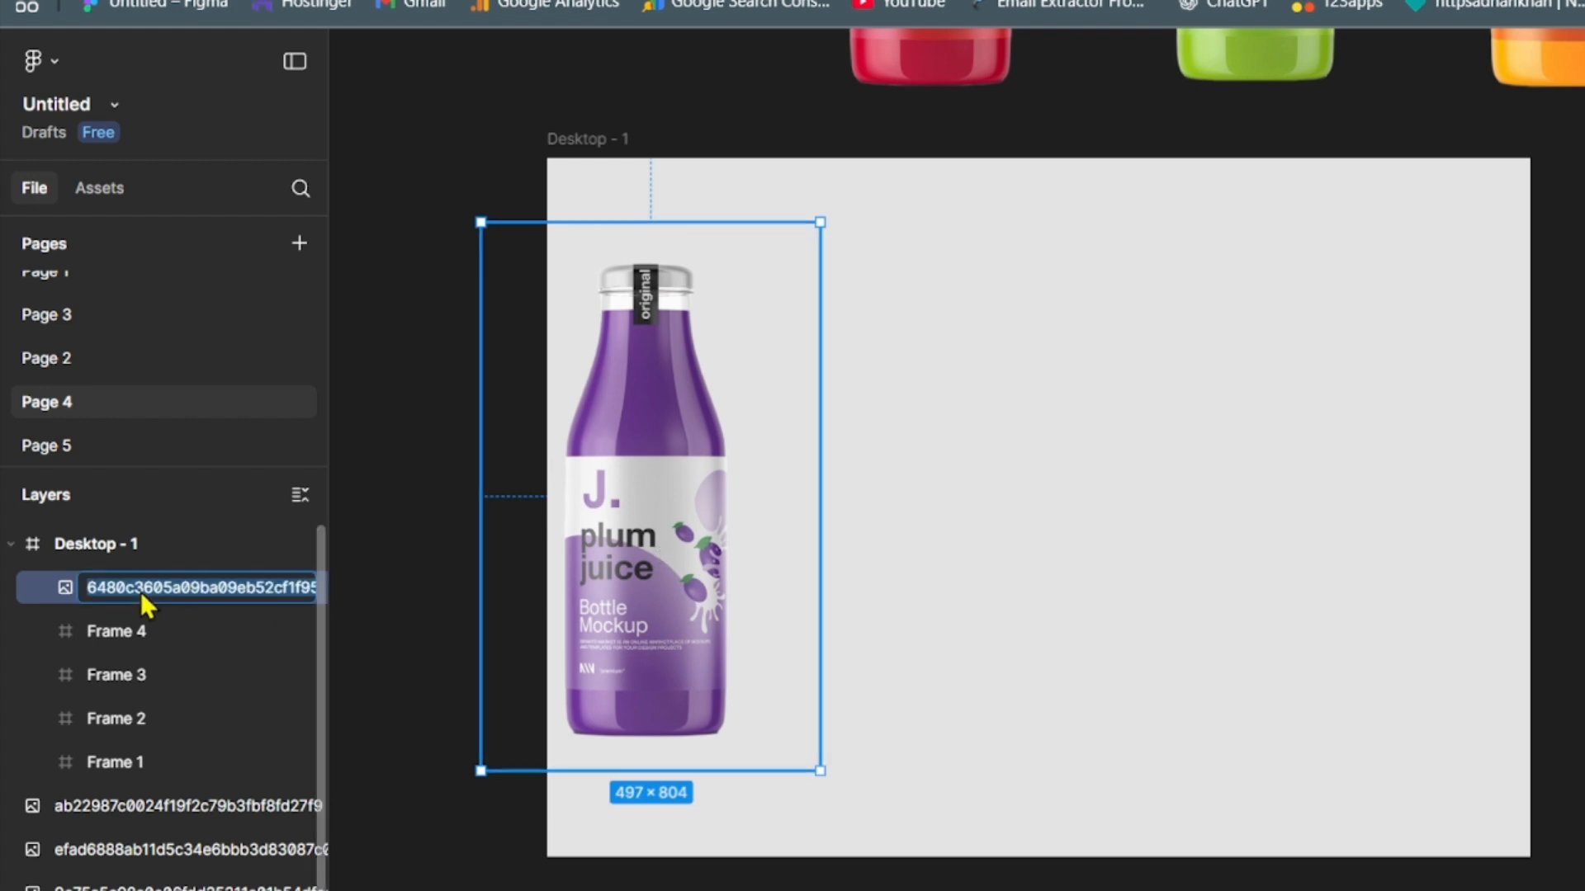
pyautogui.write('Img 1')
pyautogui.press('Return')
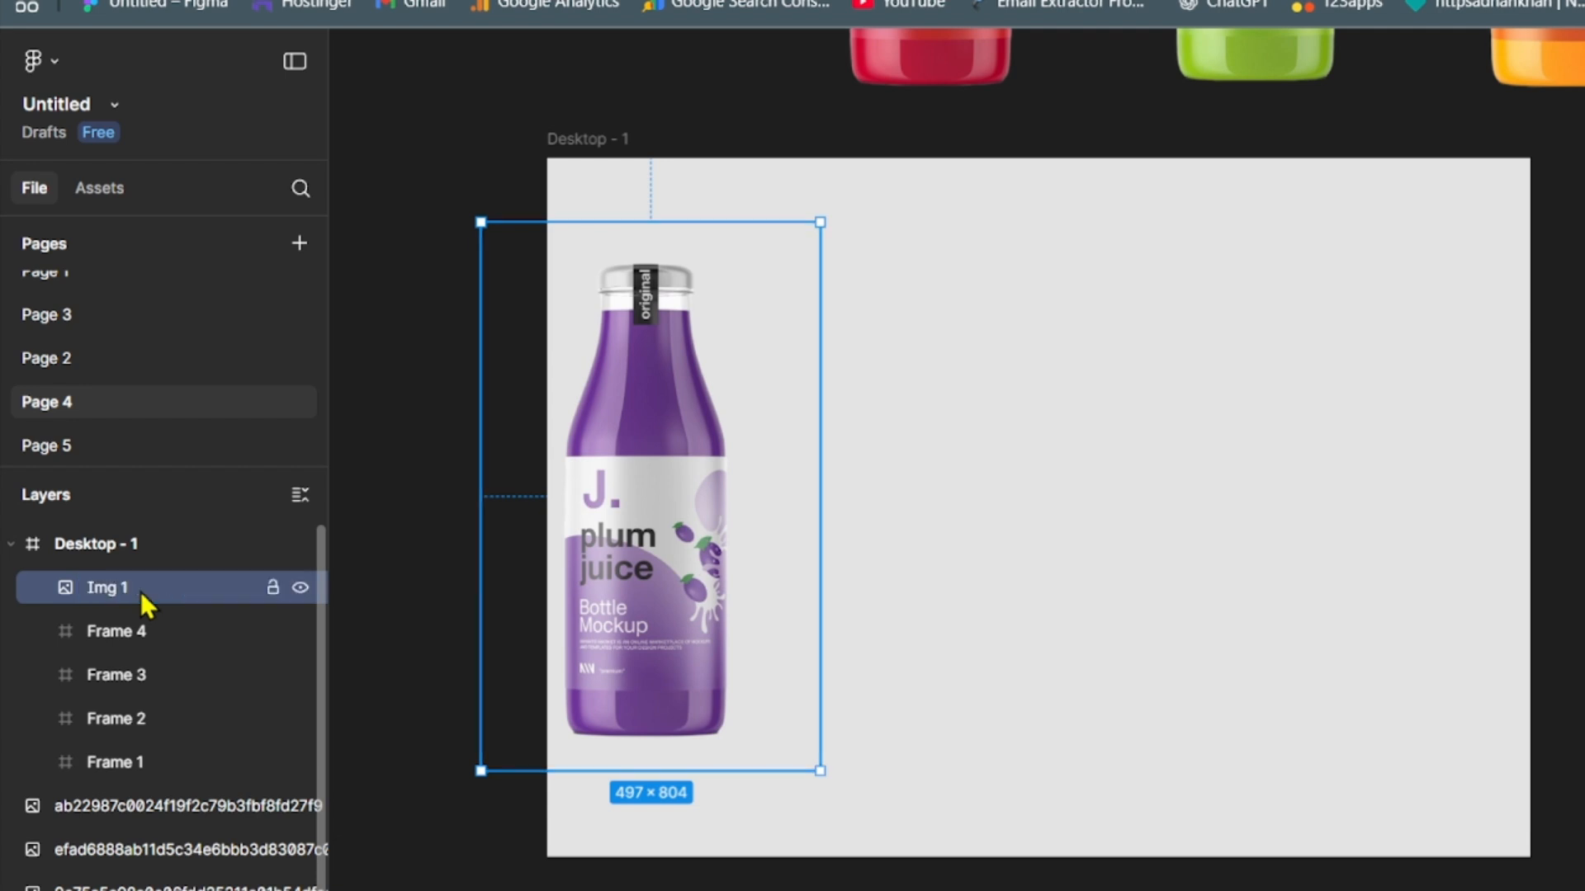
pyautogui.moveTo(104, 587); pyautogui.dragTo(227, 774)
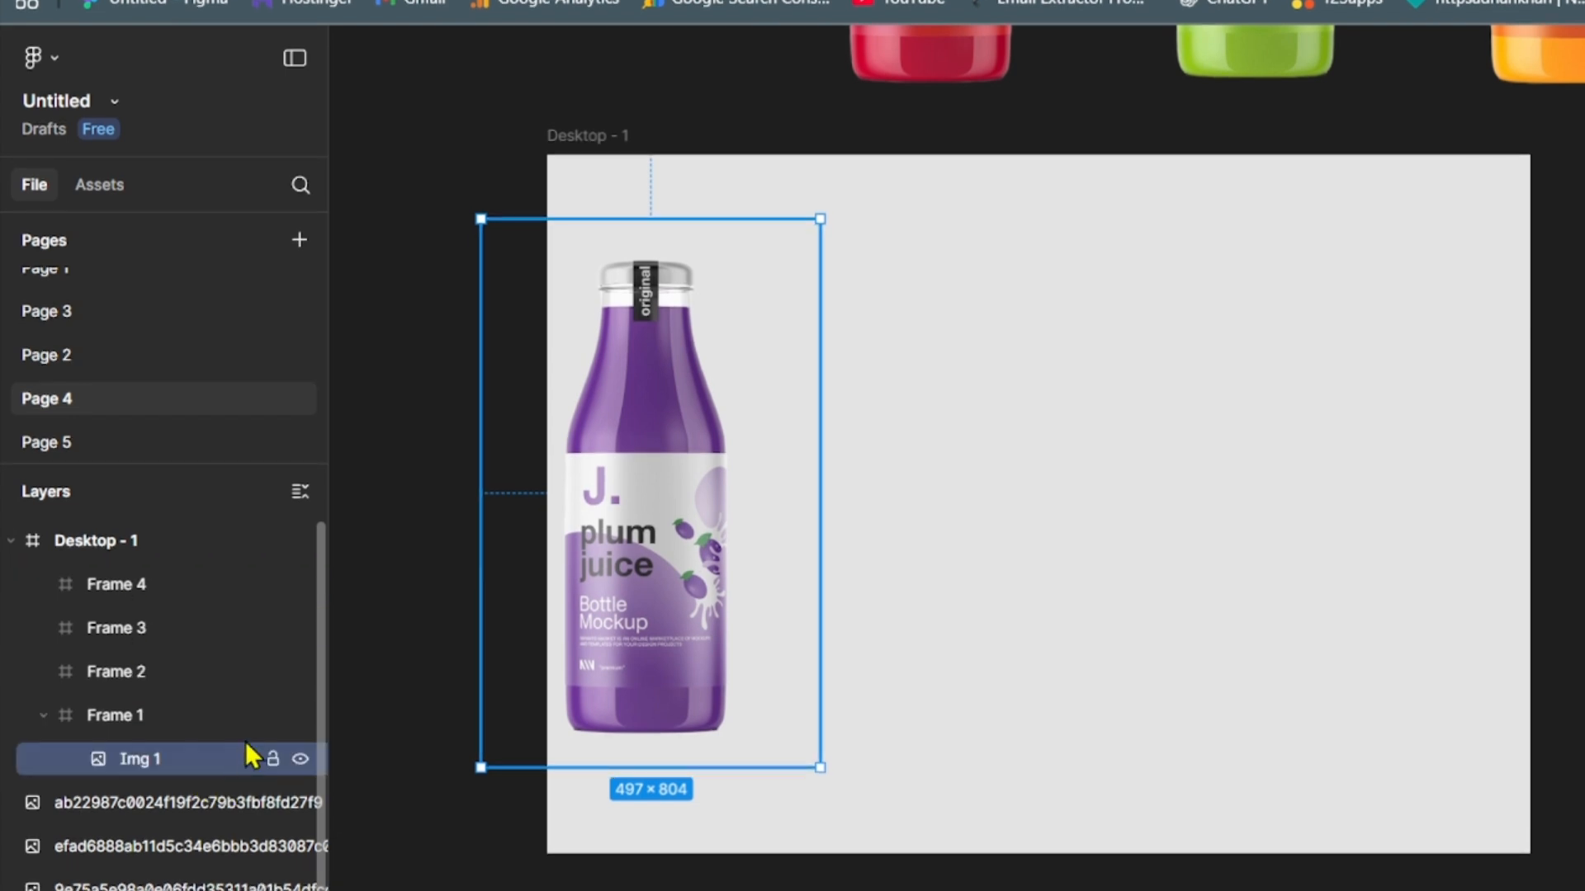
# - Centre Img 1 within Frame 1 and make the image fully transparent
pyautogui.moveTo(582, 567)
pyautogui.mouseDown()
pyautogui.moveTo(607, 572)
pyautogui.moveTo(594, 585)
pyautogui.mouseUp()
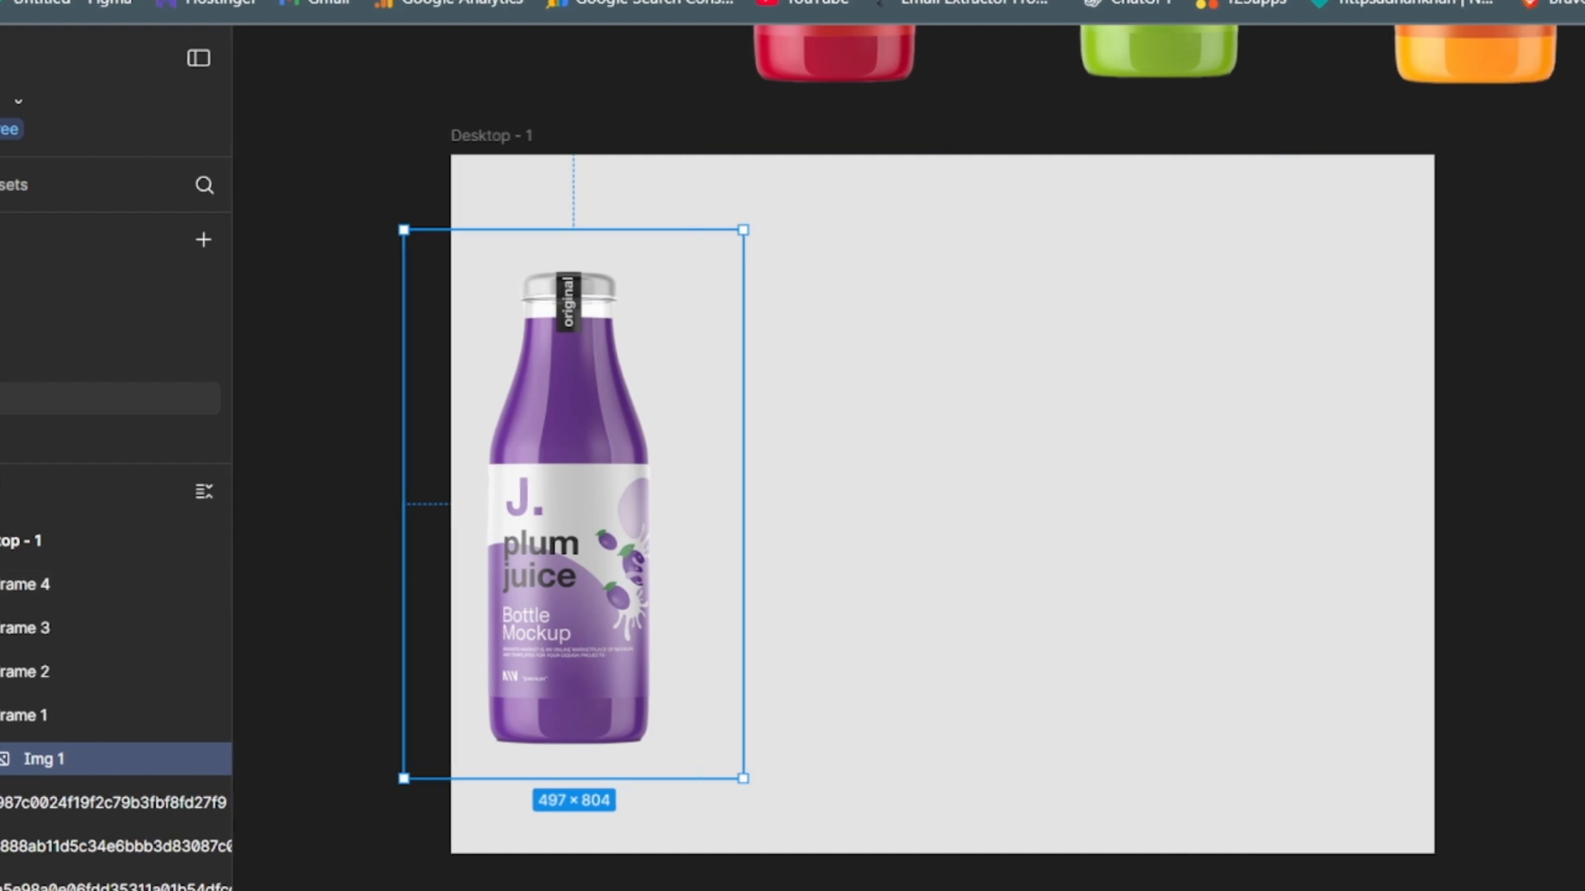
pyautogui.press('Return')
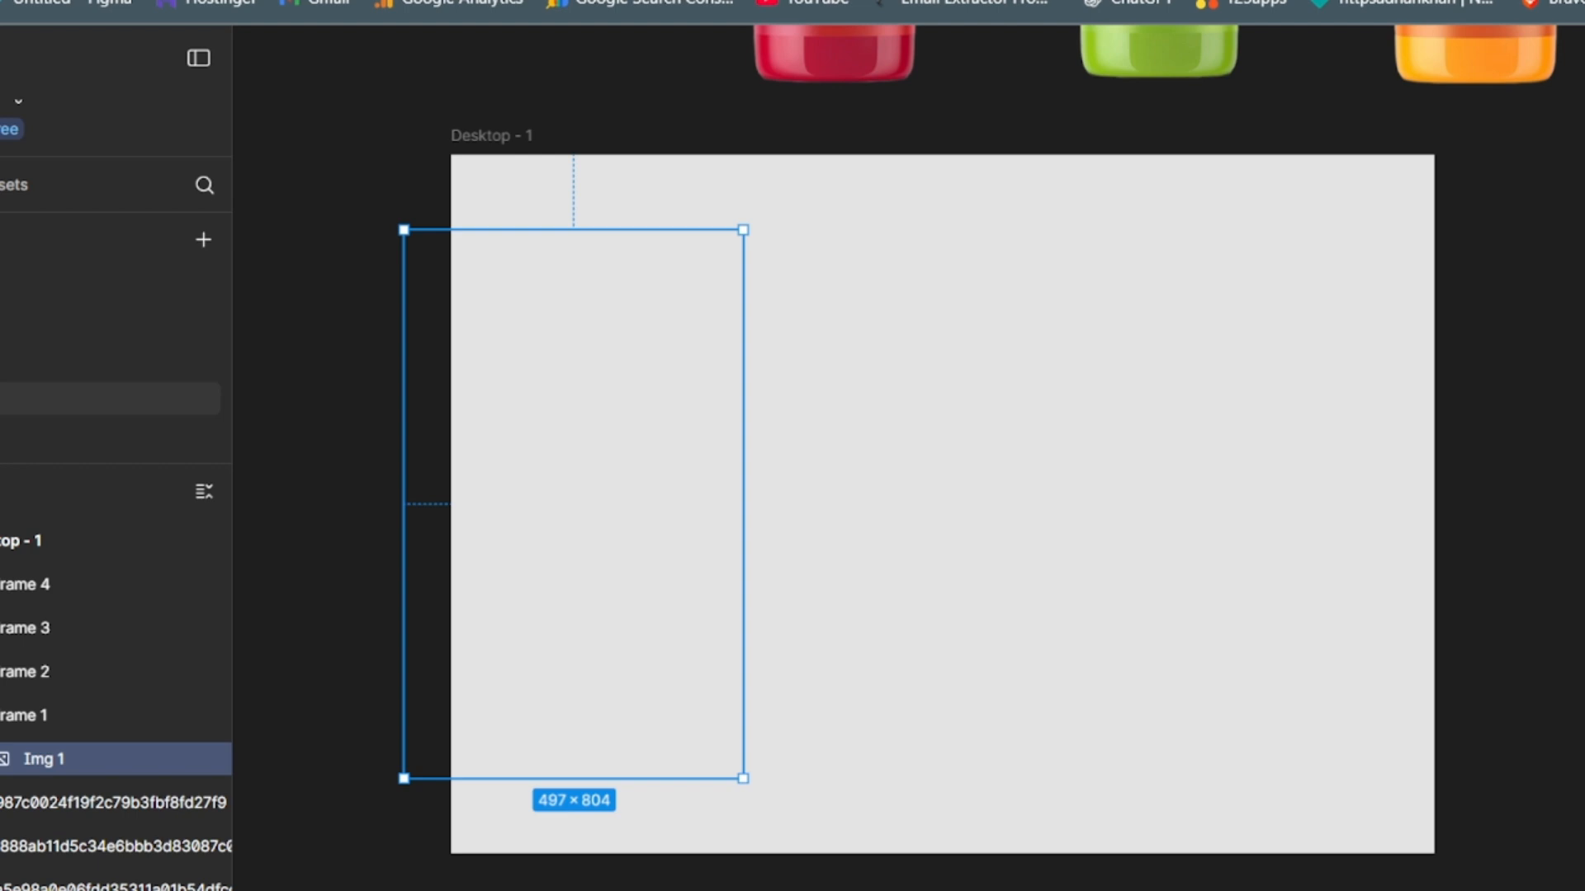
pyautogui.click(1538, 741)
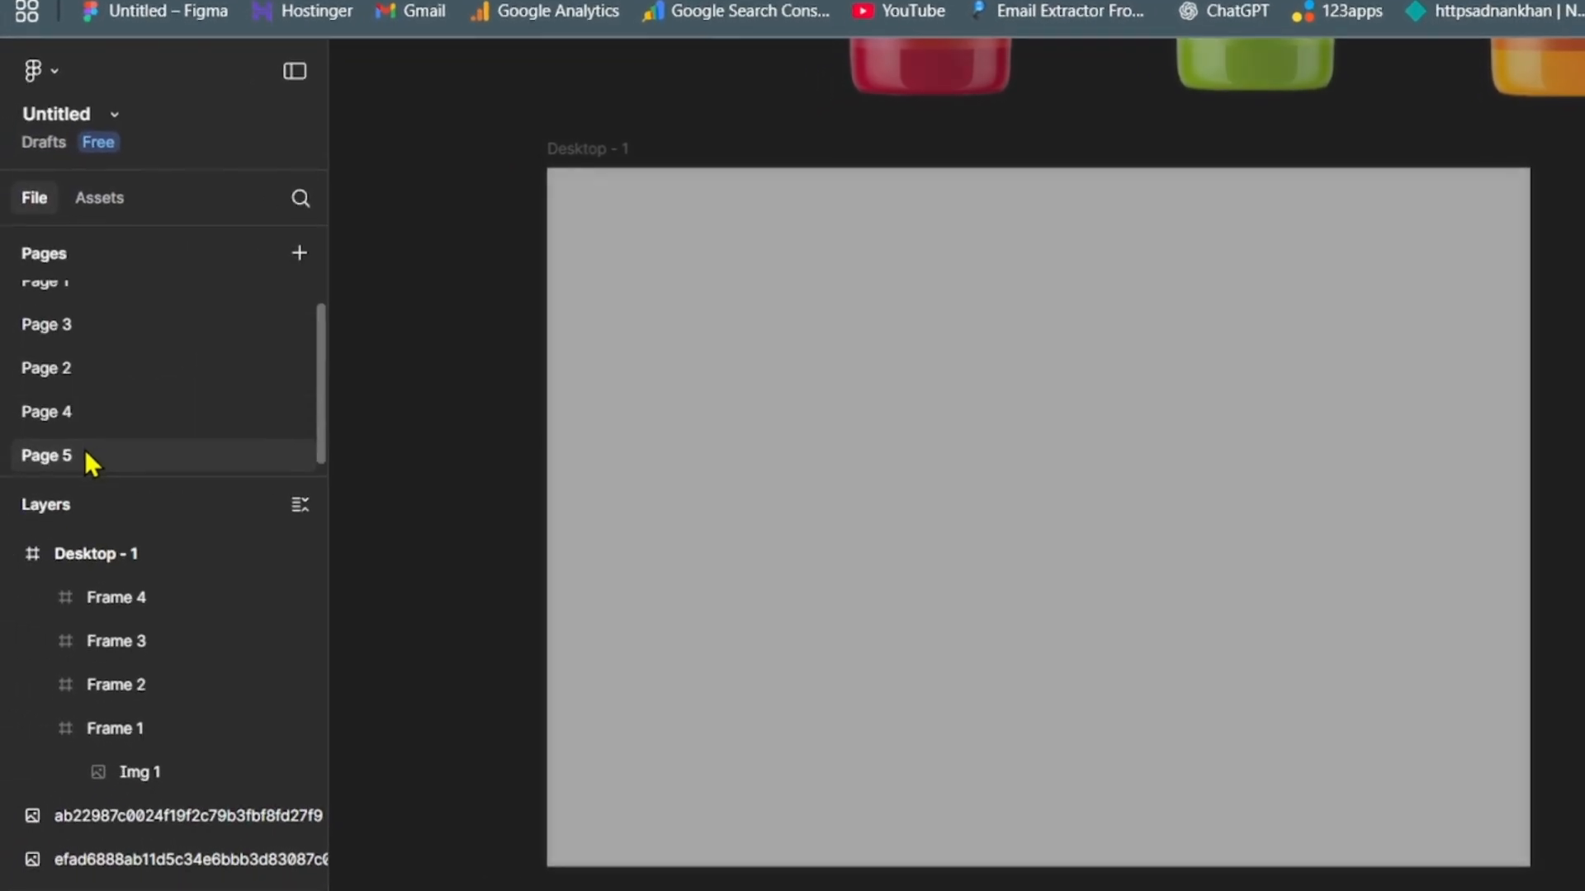
# - Examine the Group 2 and Group 3 juice text component sets on Page 5
pyautogui.click(85, 452)
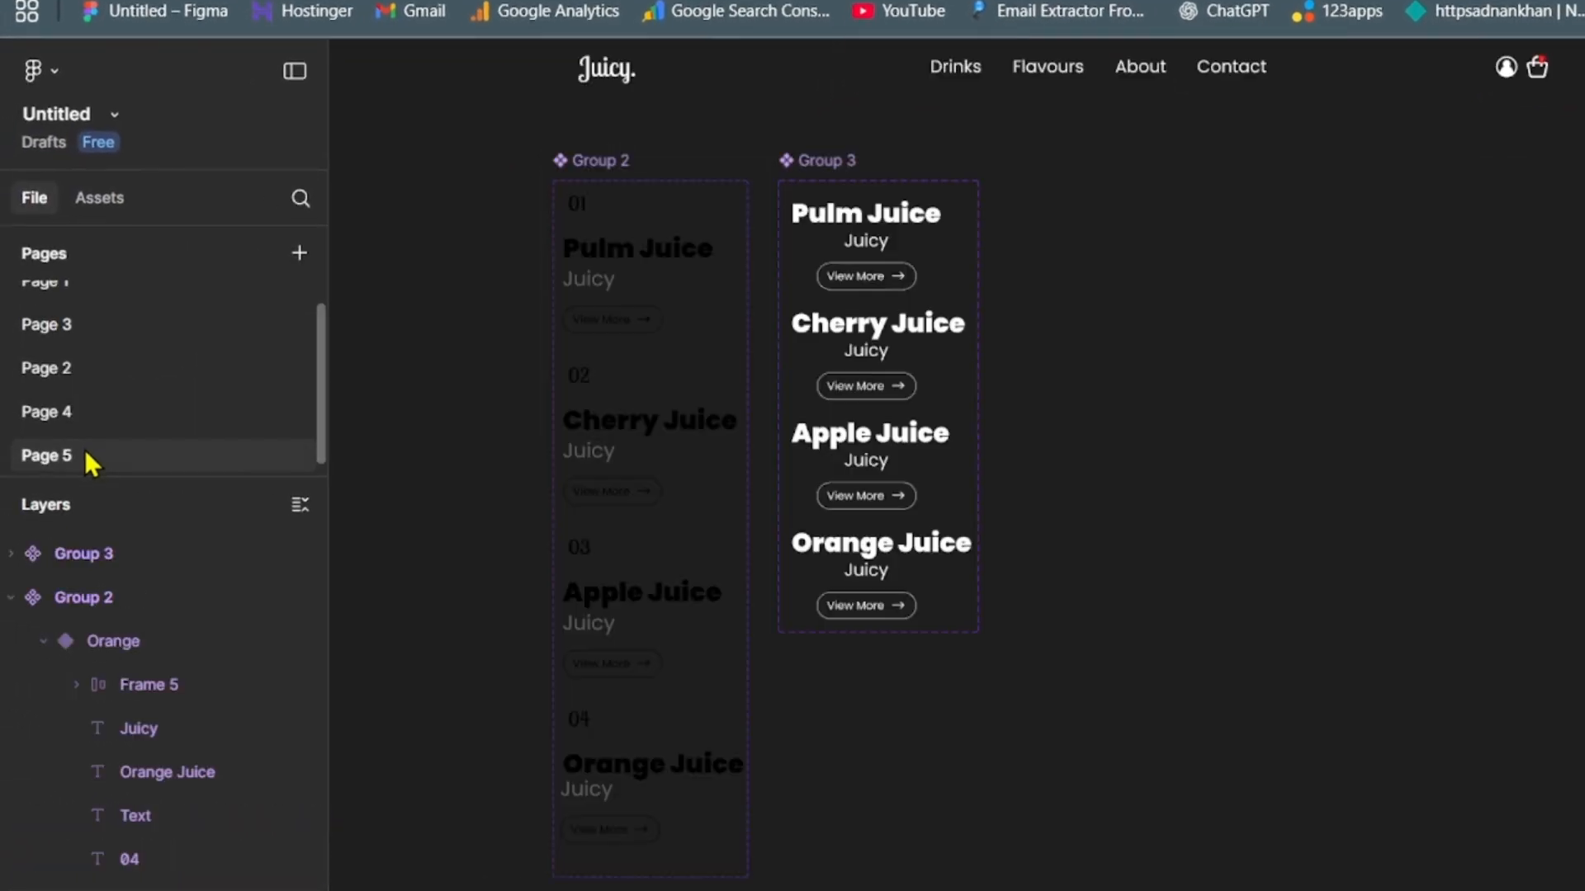
pyautogui.moveTo(478, 133); pyautogui.dragTo(1126, 885)
pyautogui.click(1011, 641)
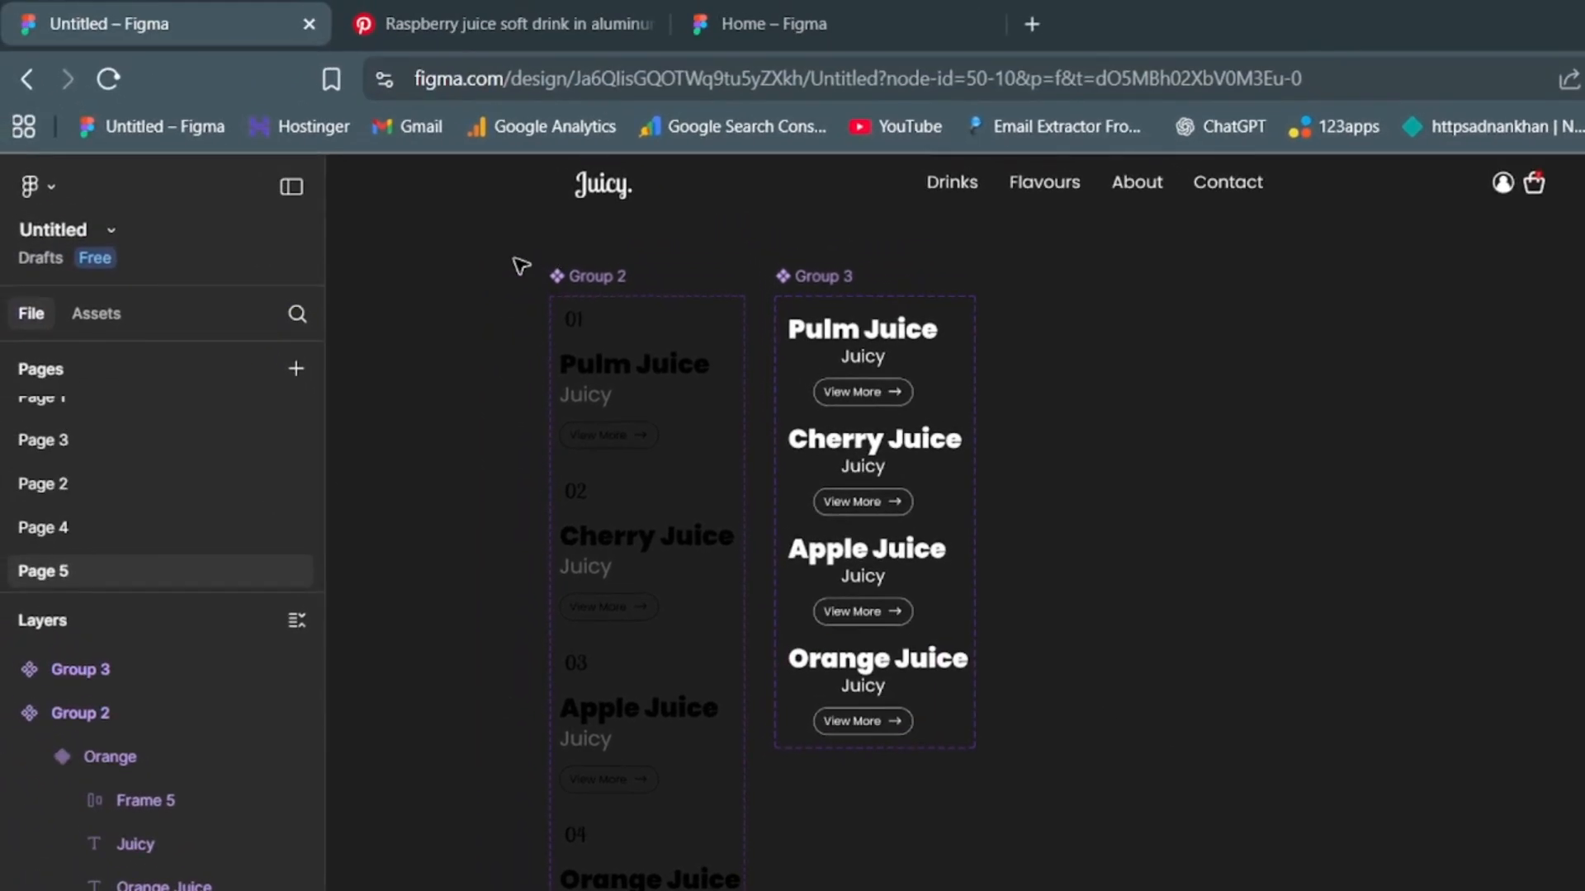
pyautogui.moveTo(511, 255); pyautogui.dragTo(796, 825)
pyautogui.click(540, 809)
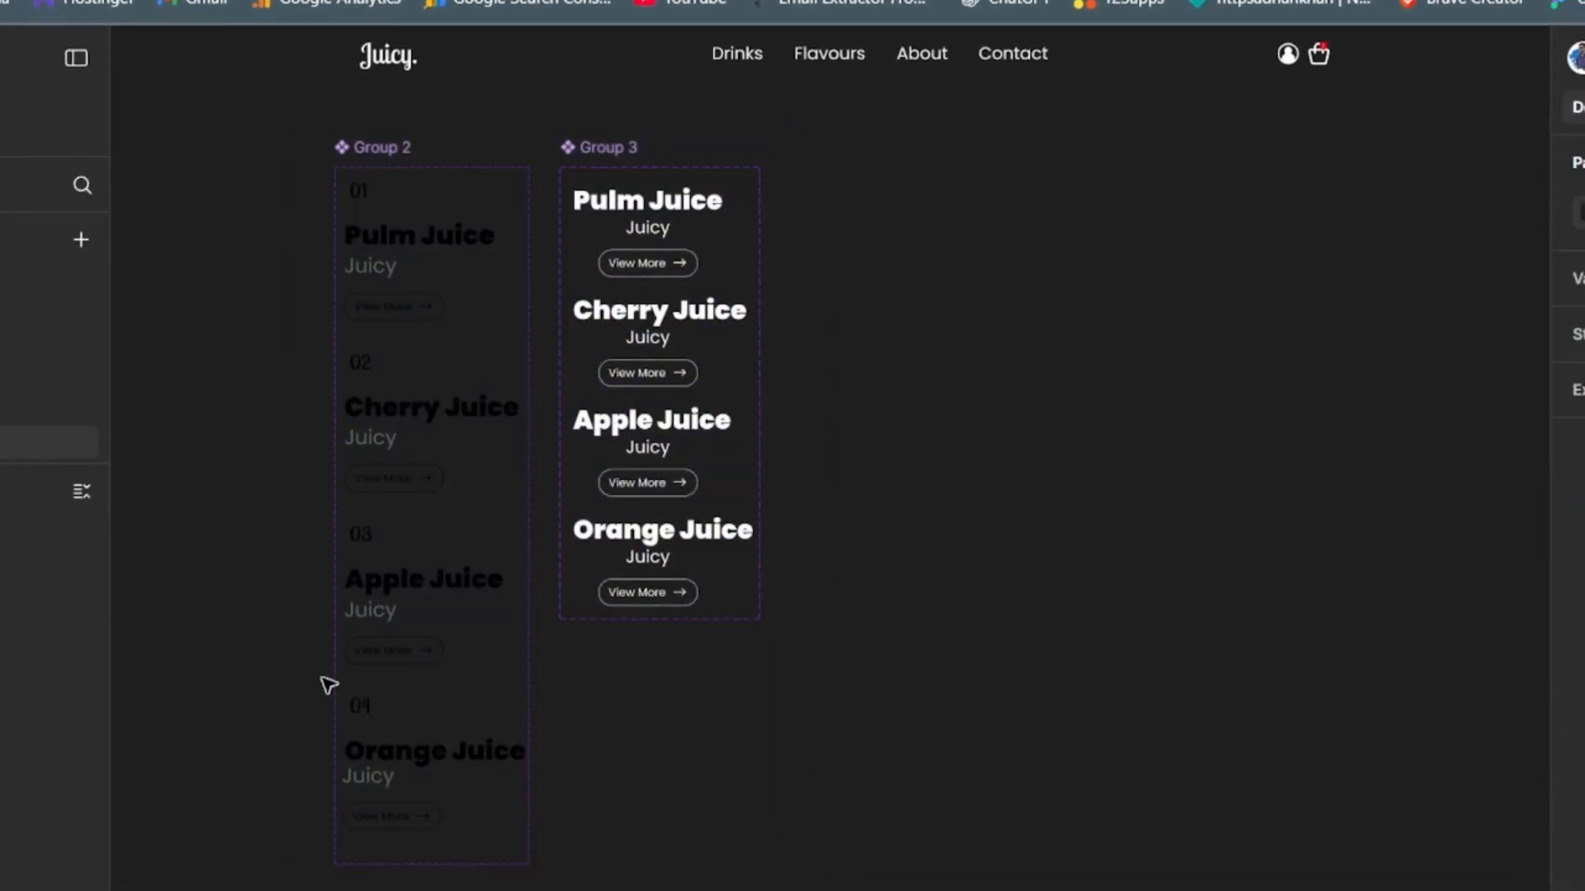
# - Insert an instance of the Group 2 component with Property 1 set to Pulm on Page 4 and centre it in Frame 1
pyautogui.click(28, 454)
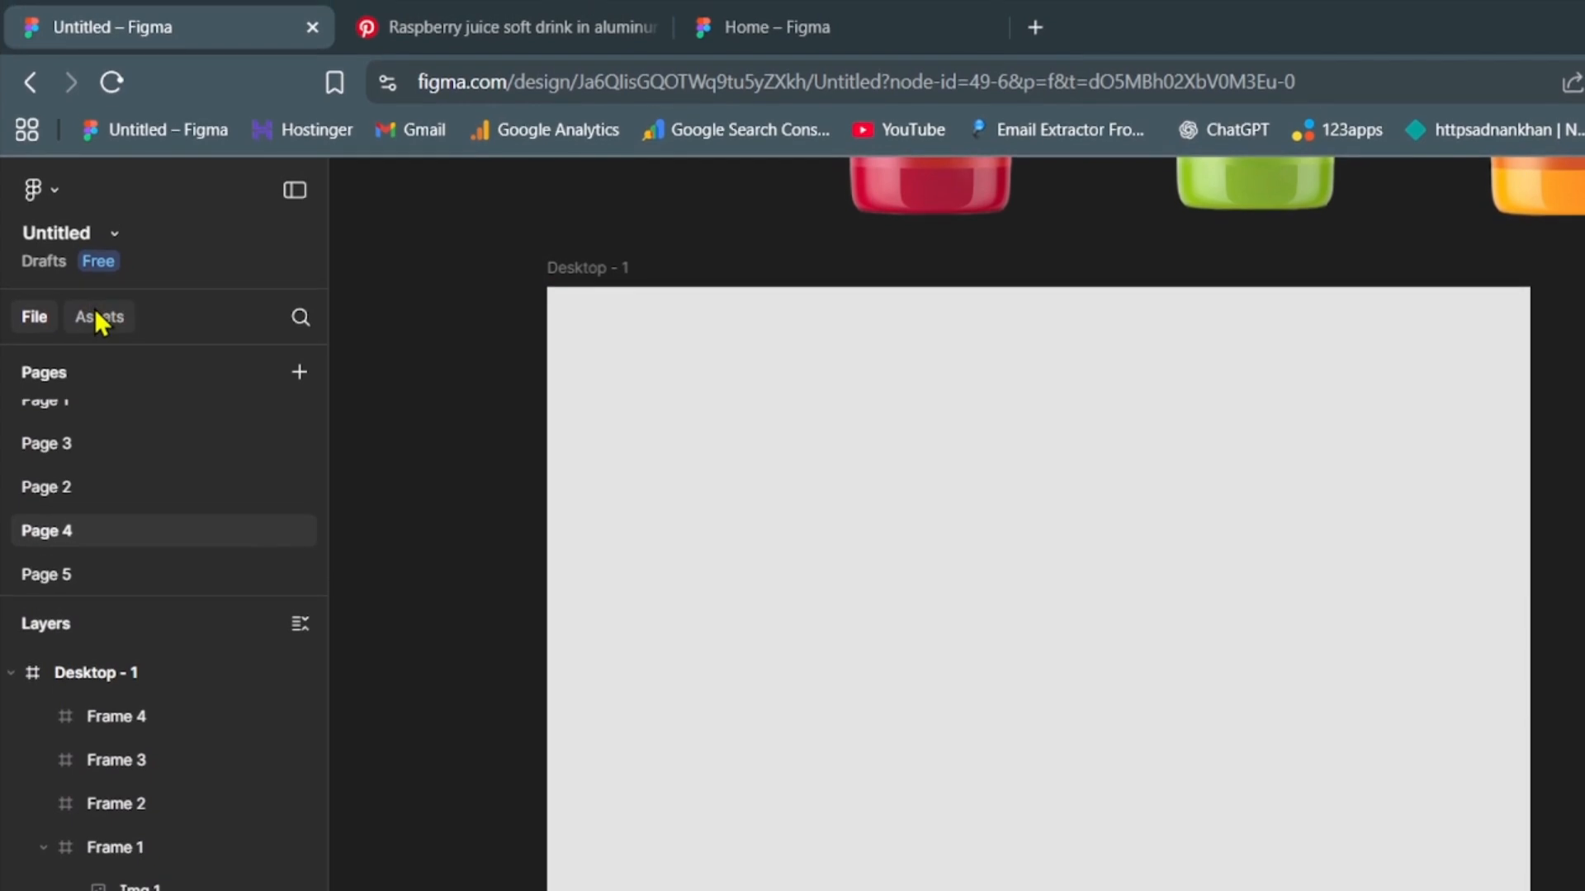
pyautogui.click(97, 317)
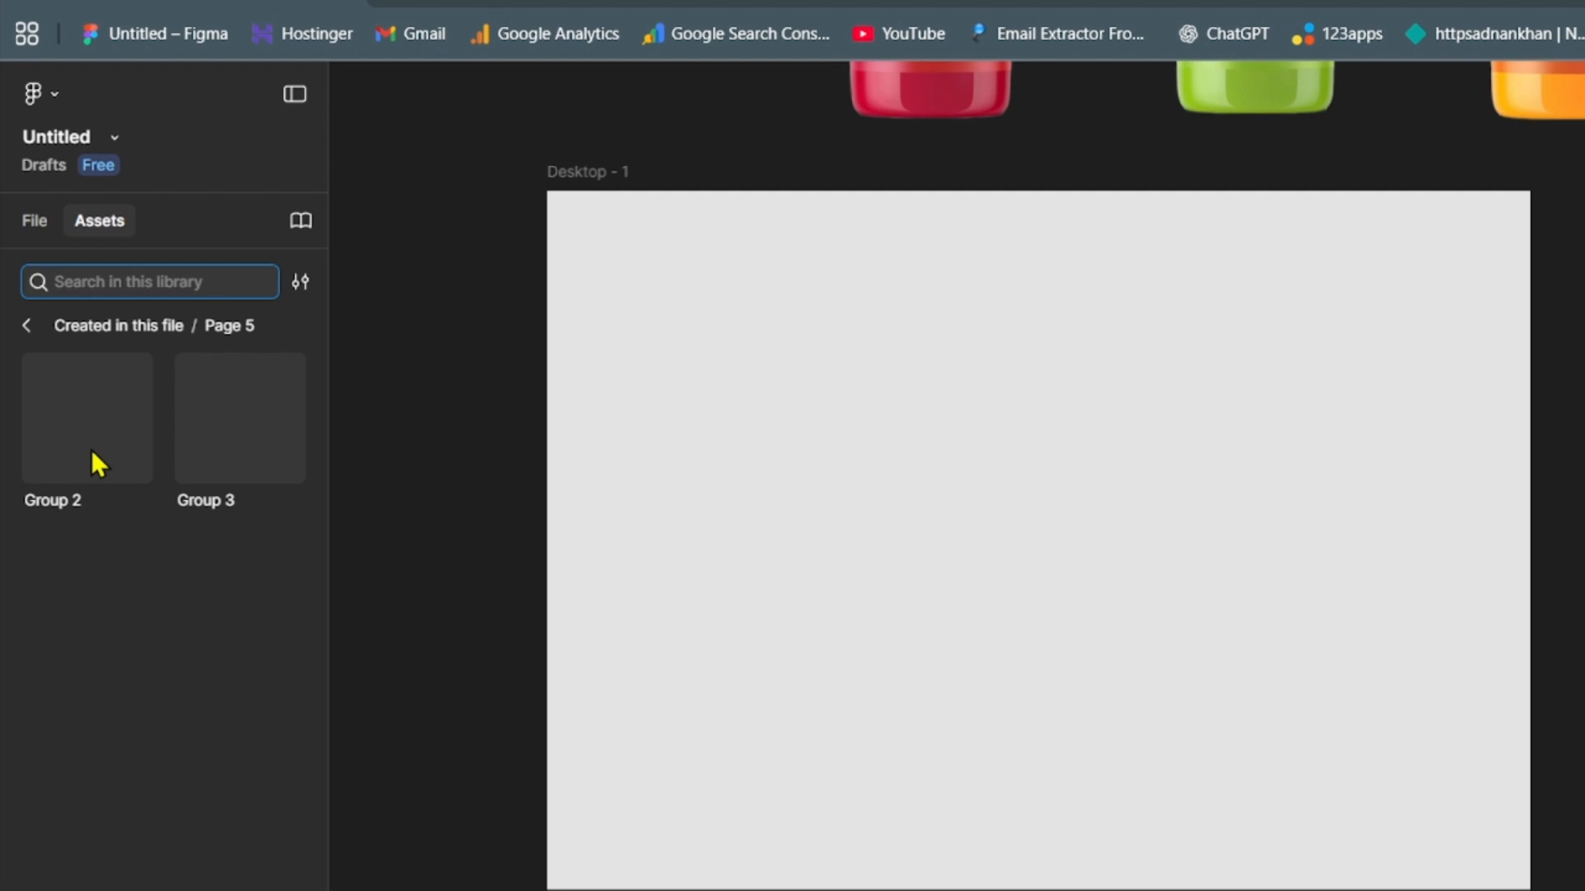
pyautogui.click(91, 449)
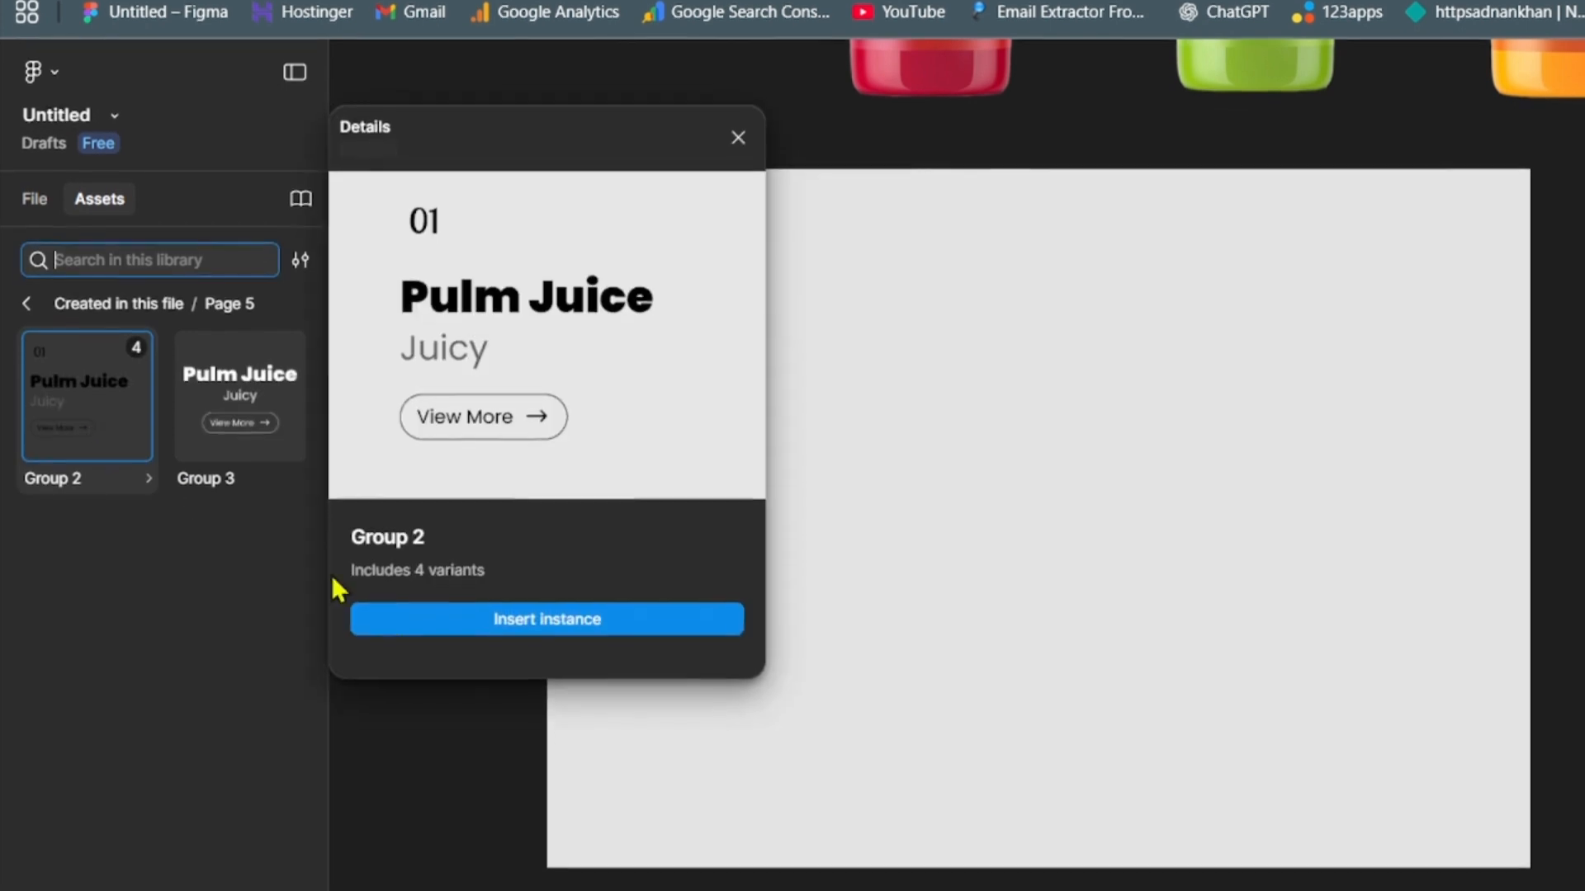
pyautogui.click(641, 729)
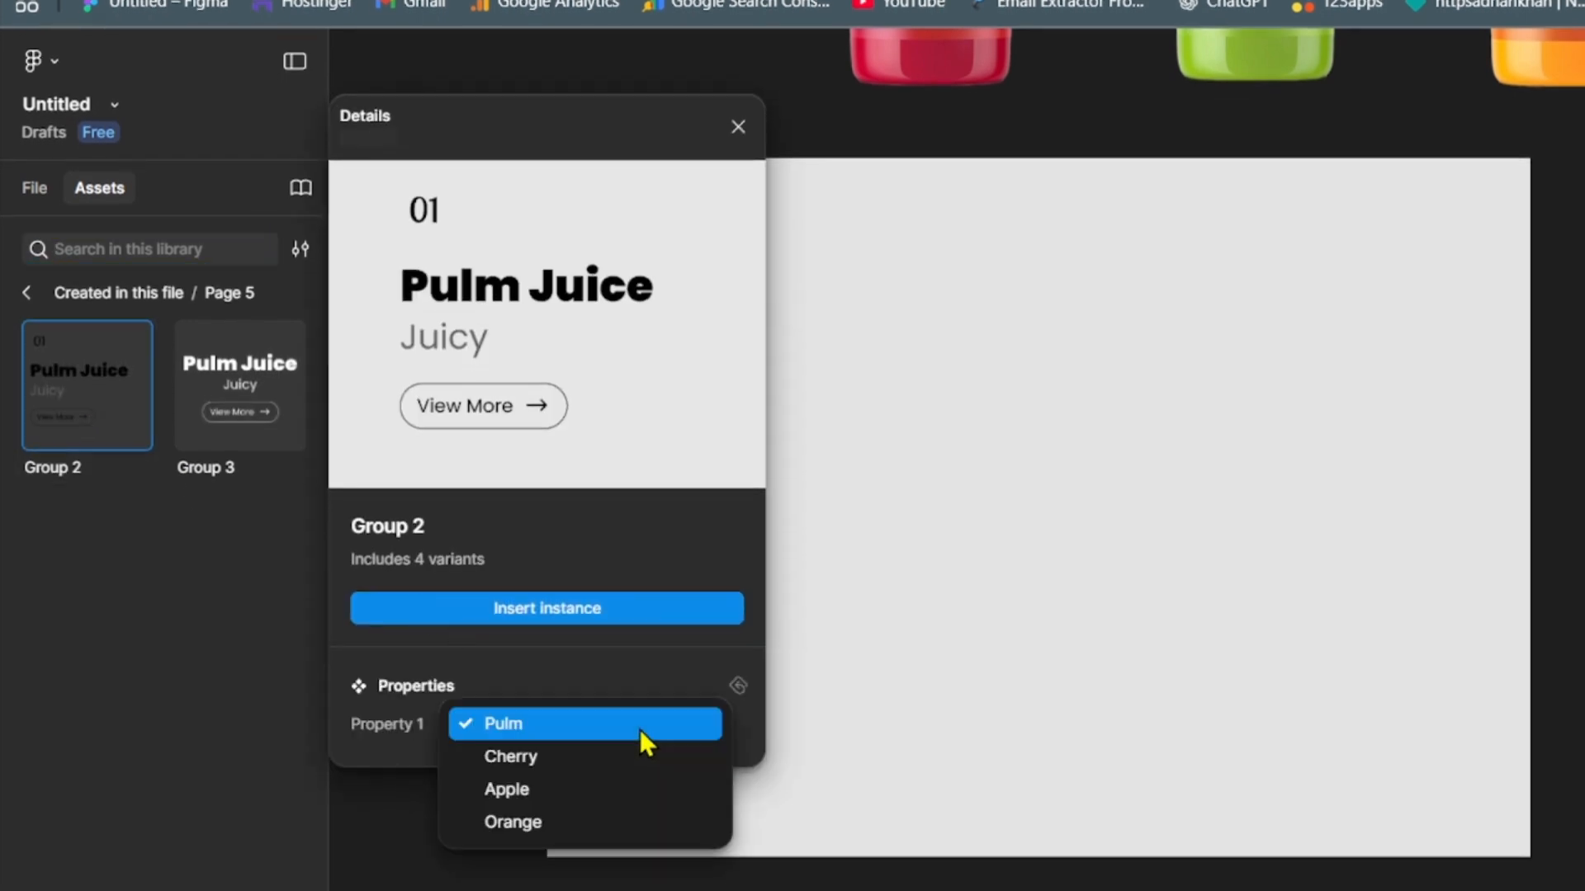
pyautogui.click(543, 726)
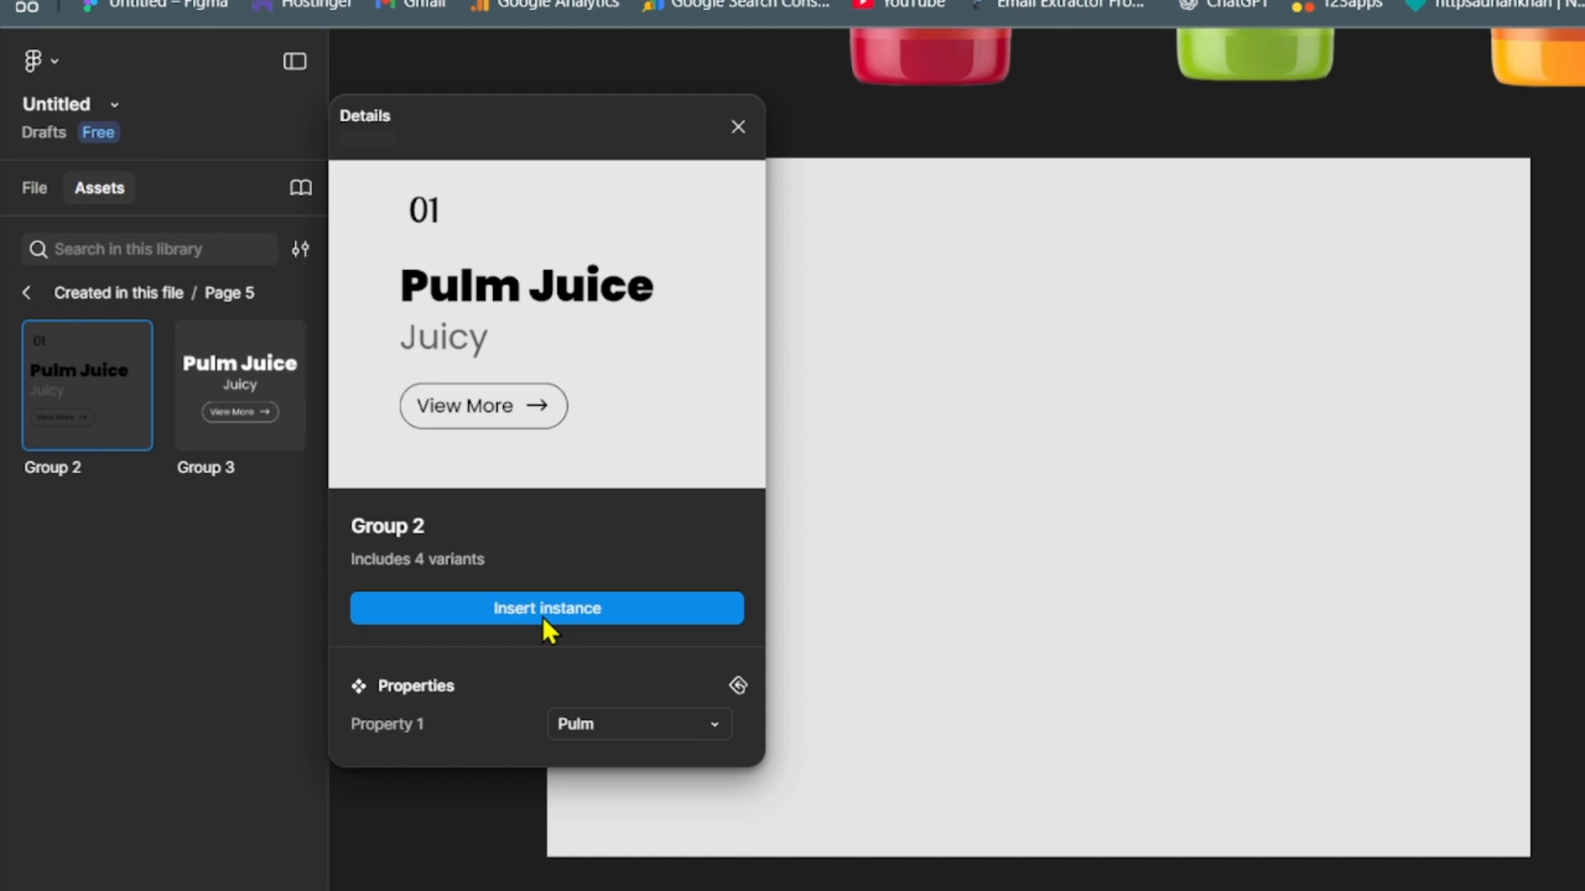
pyautogui.click(538, 615)
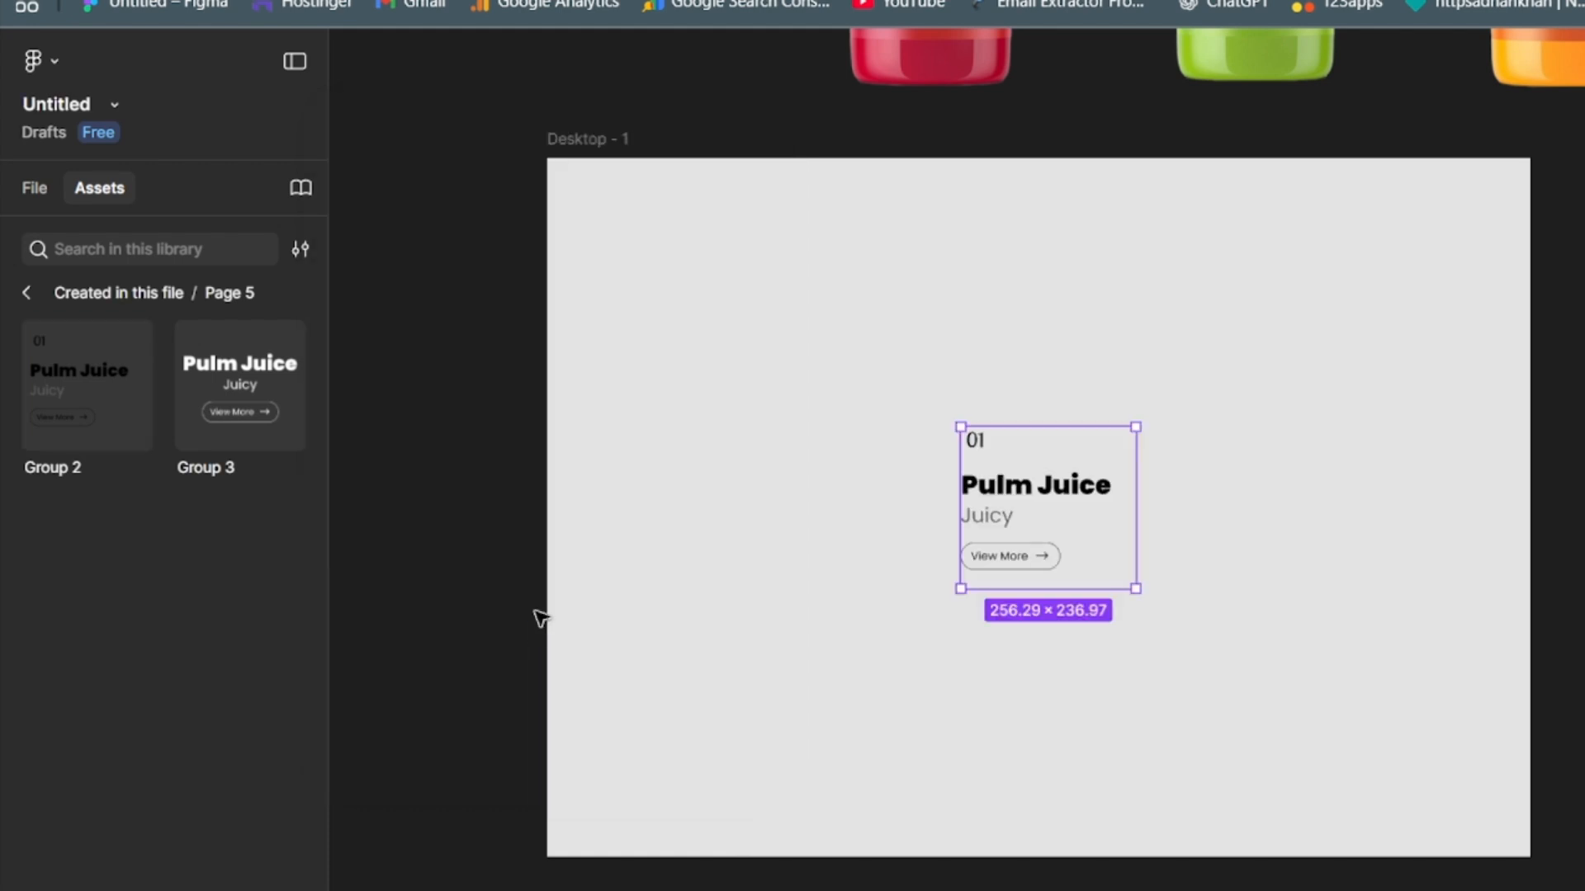
pyautogui.moveTo(1071, 536); pyautogui.dragTo(688, 527)
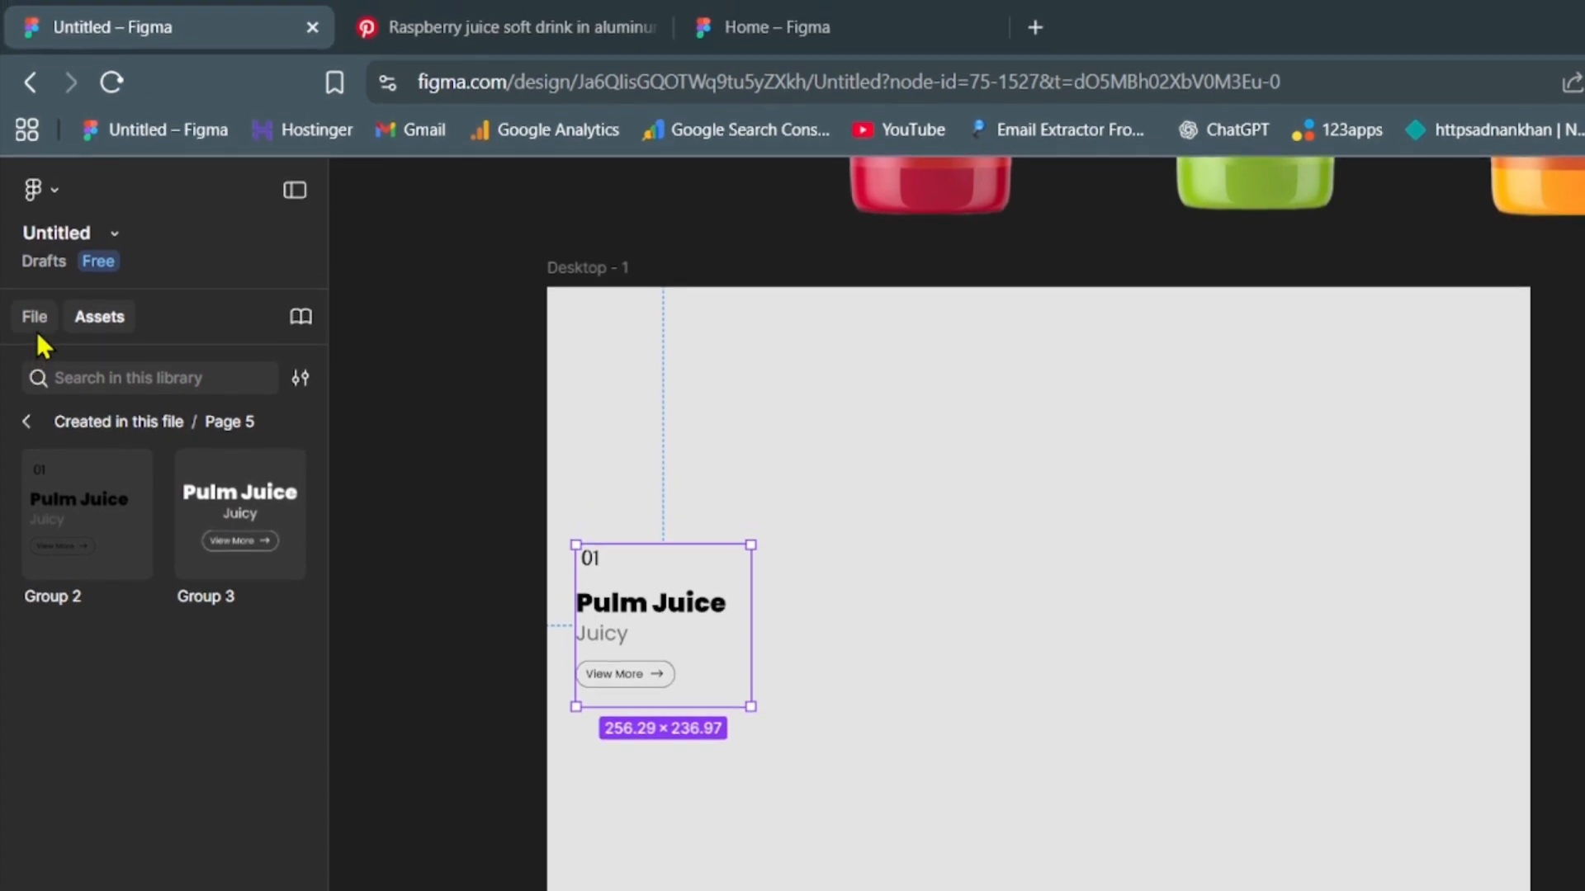
pyautogui.click(36, 193)
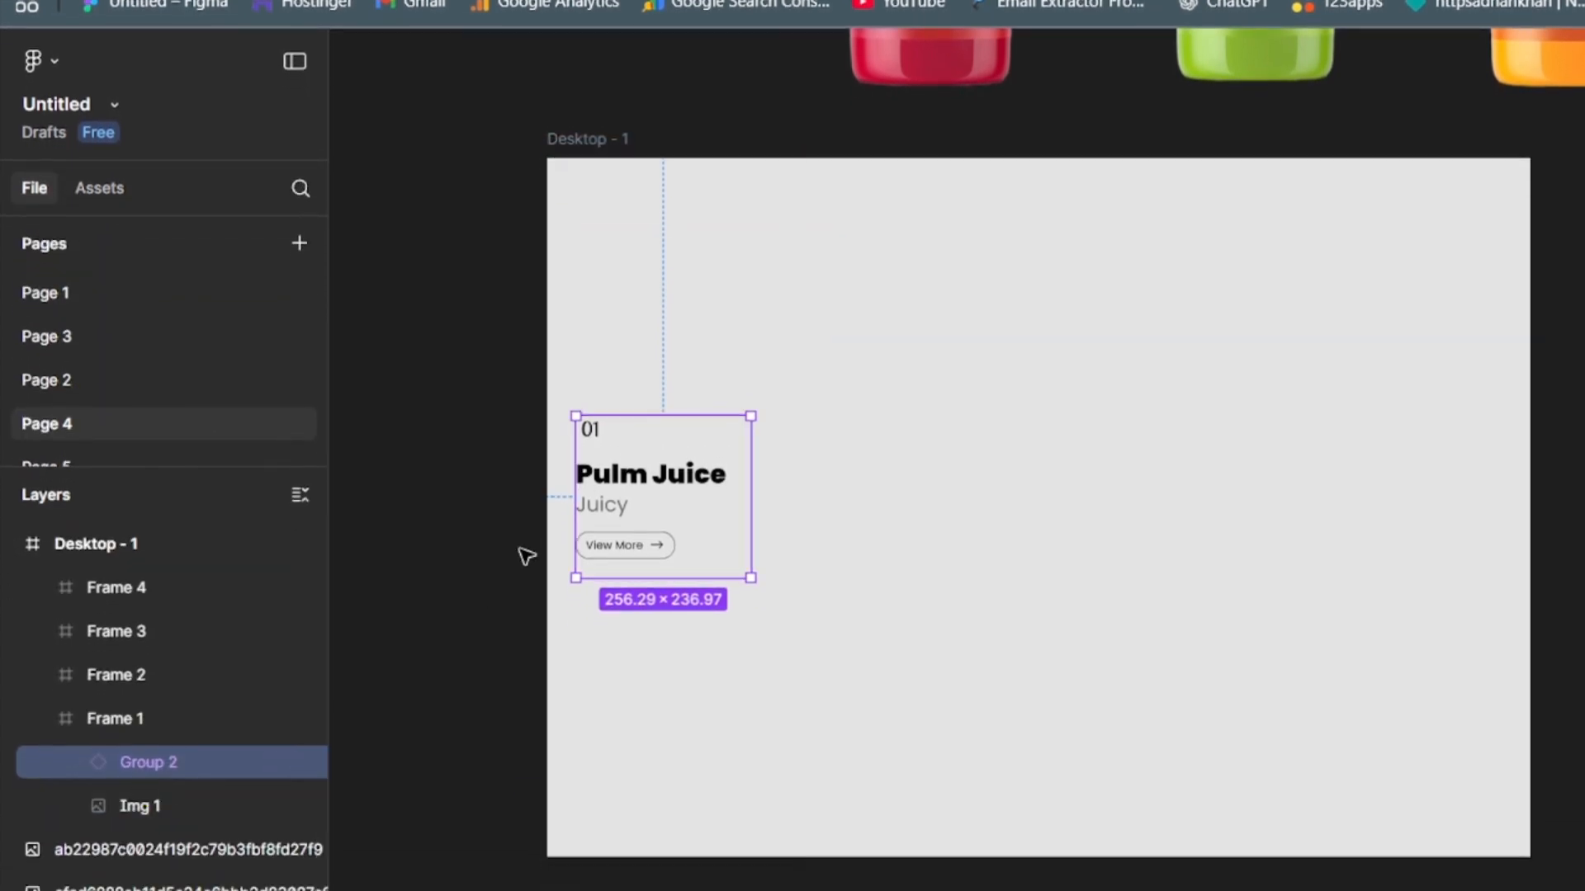
# - Re-centre the plum juice text instance horizontally and vertically within Frame 1
pyautogui.moveTo(667, 658); pyautogui.dragTo(669, 625)
pyautogui.moveTo(668, 495); pyautogui.dragTo(676, 538)
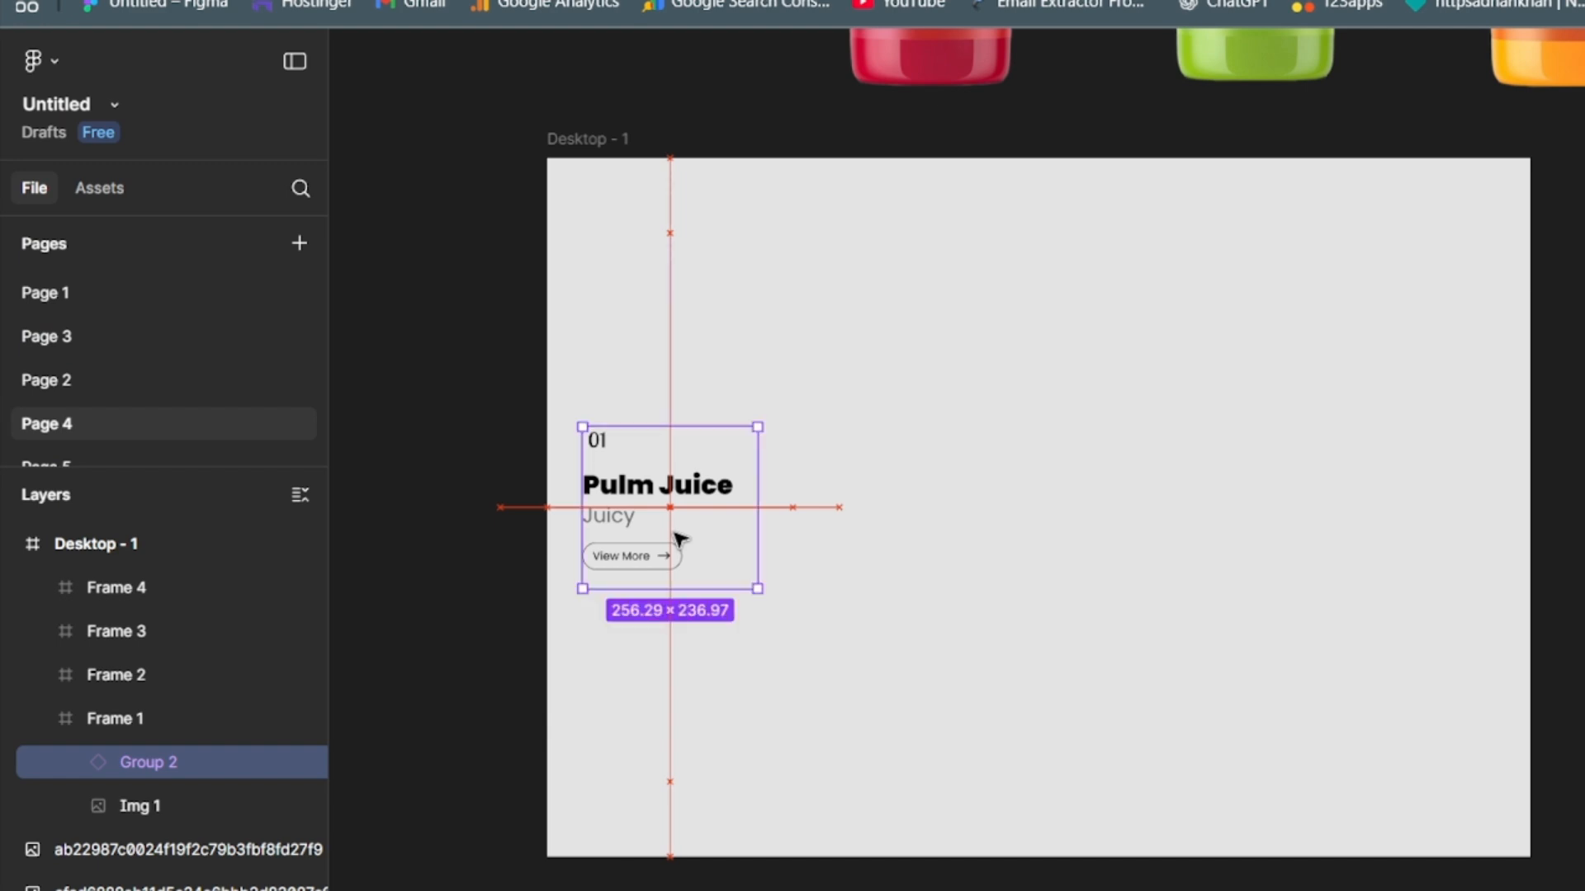
pyautogui.click(438, 541)
pyautogui.hotkey('ctrl', '-')
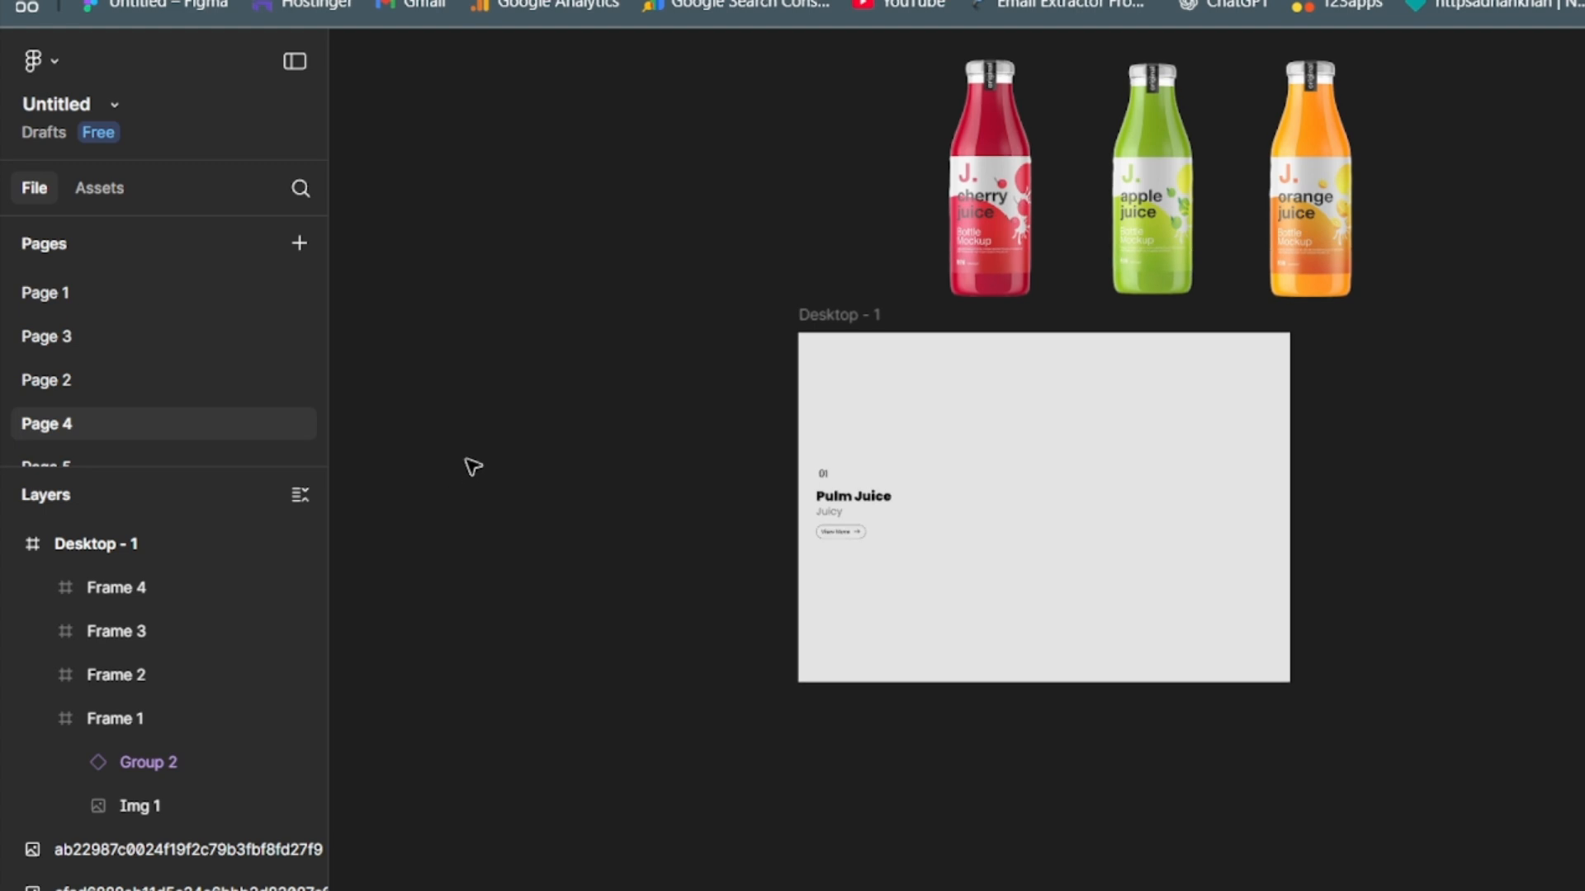
# - Change the fill of Frame 1 from light grey to white
pyautogui.hotkey('ctrl', '+')
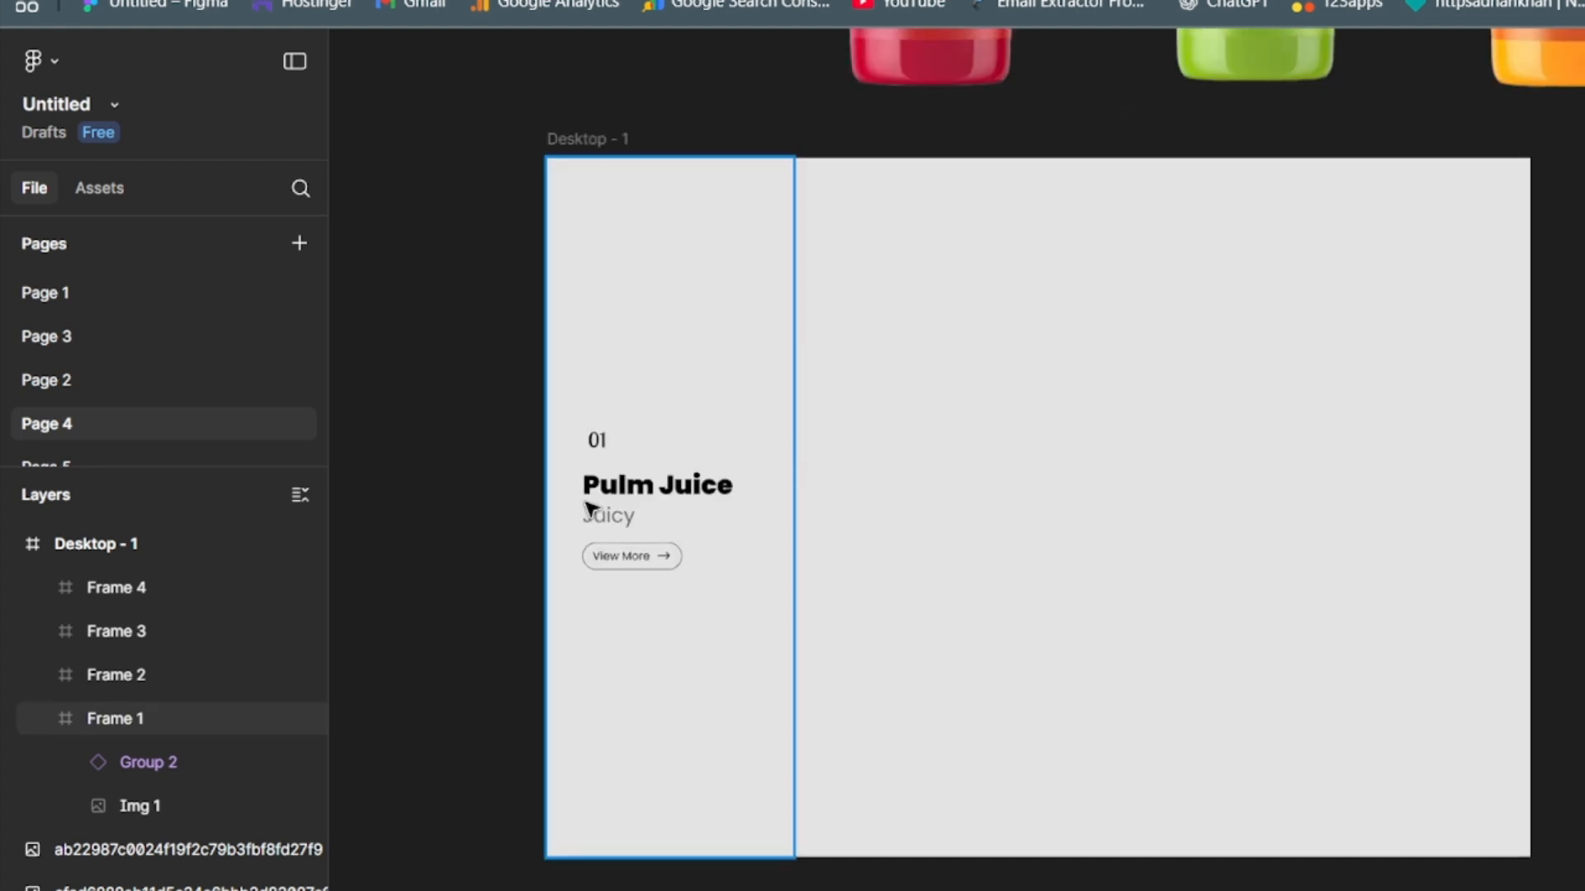
pyautogui.click(719, 347)
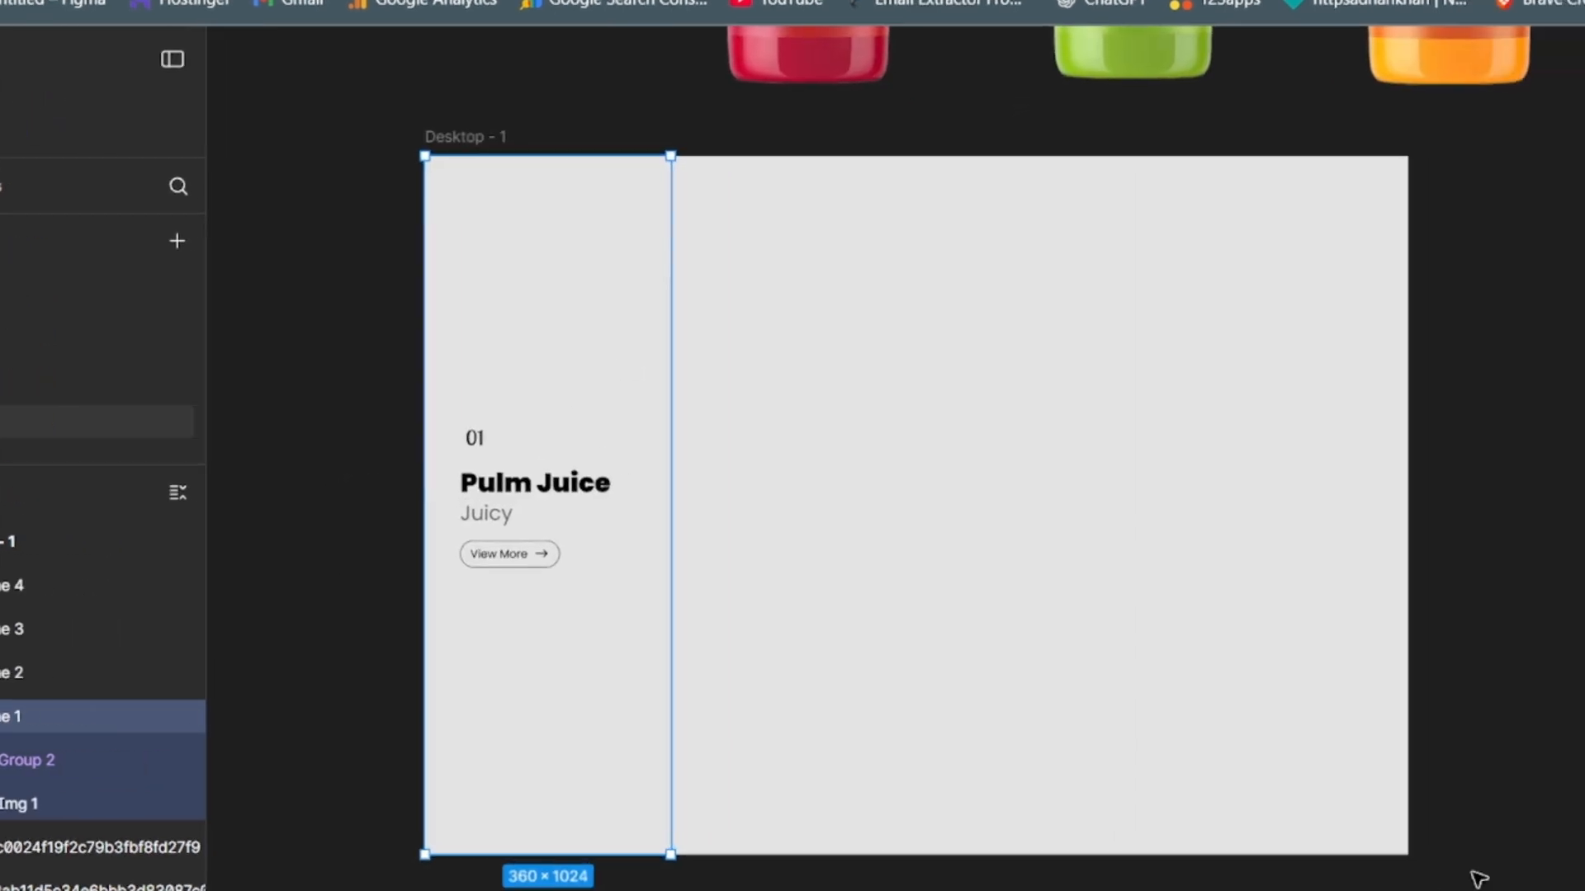
pyautogui.click(1583, 888)
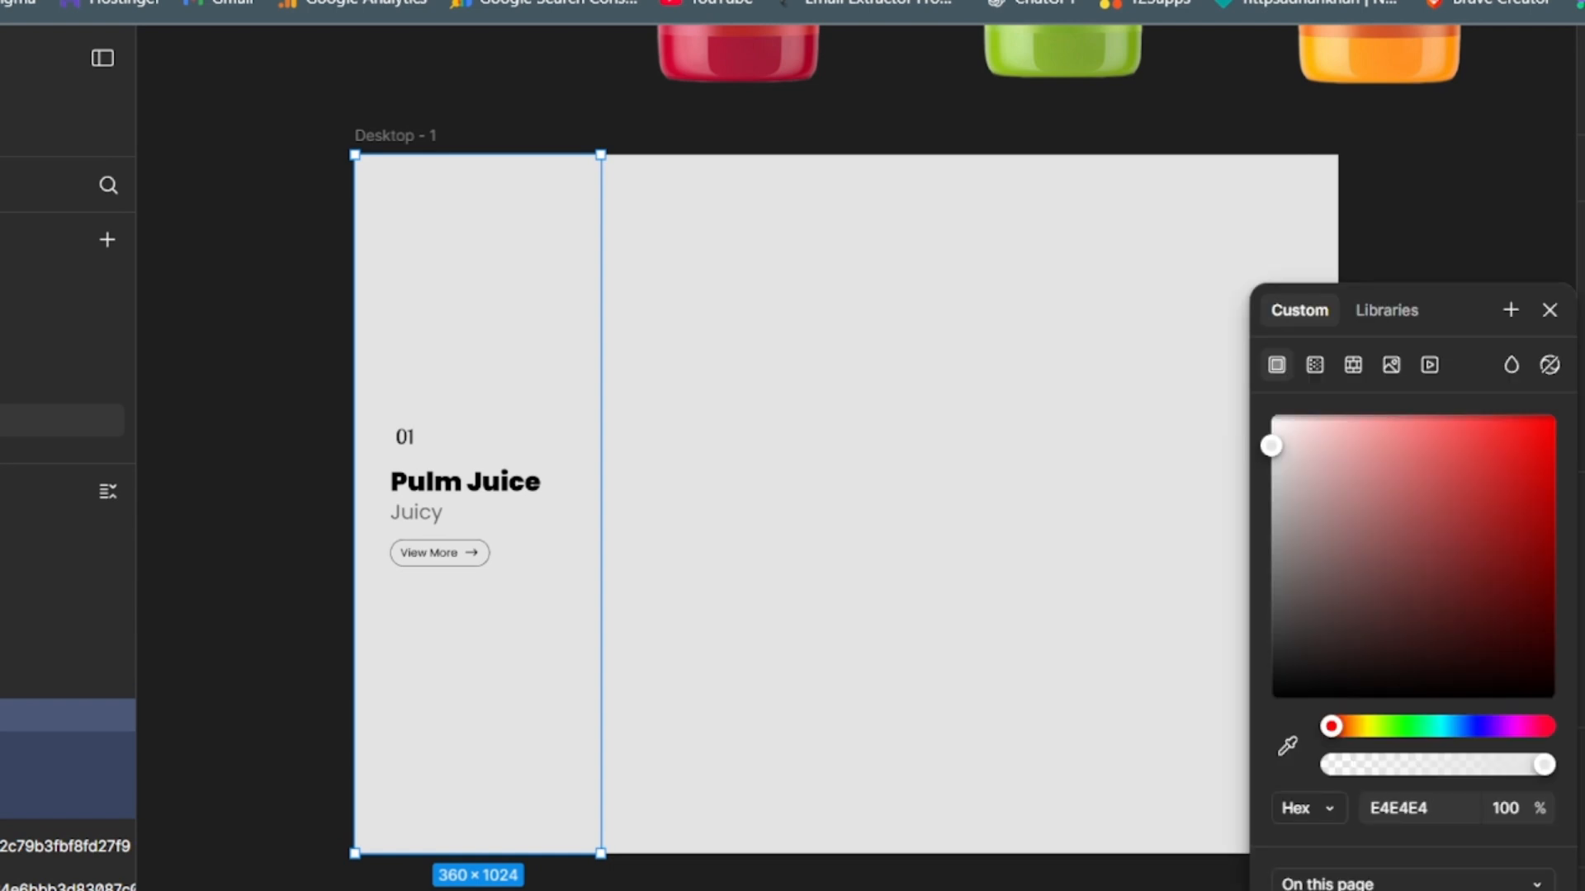
pyautogui.moveTo(1271, 446); pyautogui.dragTo(1267, 413)
pyautogui.click(261, 501)
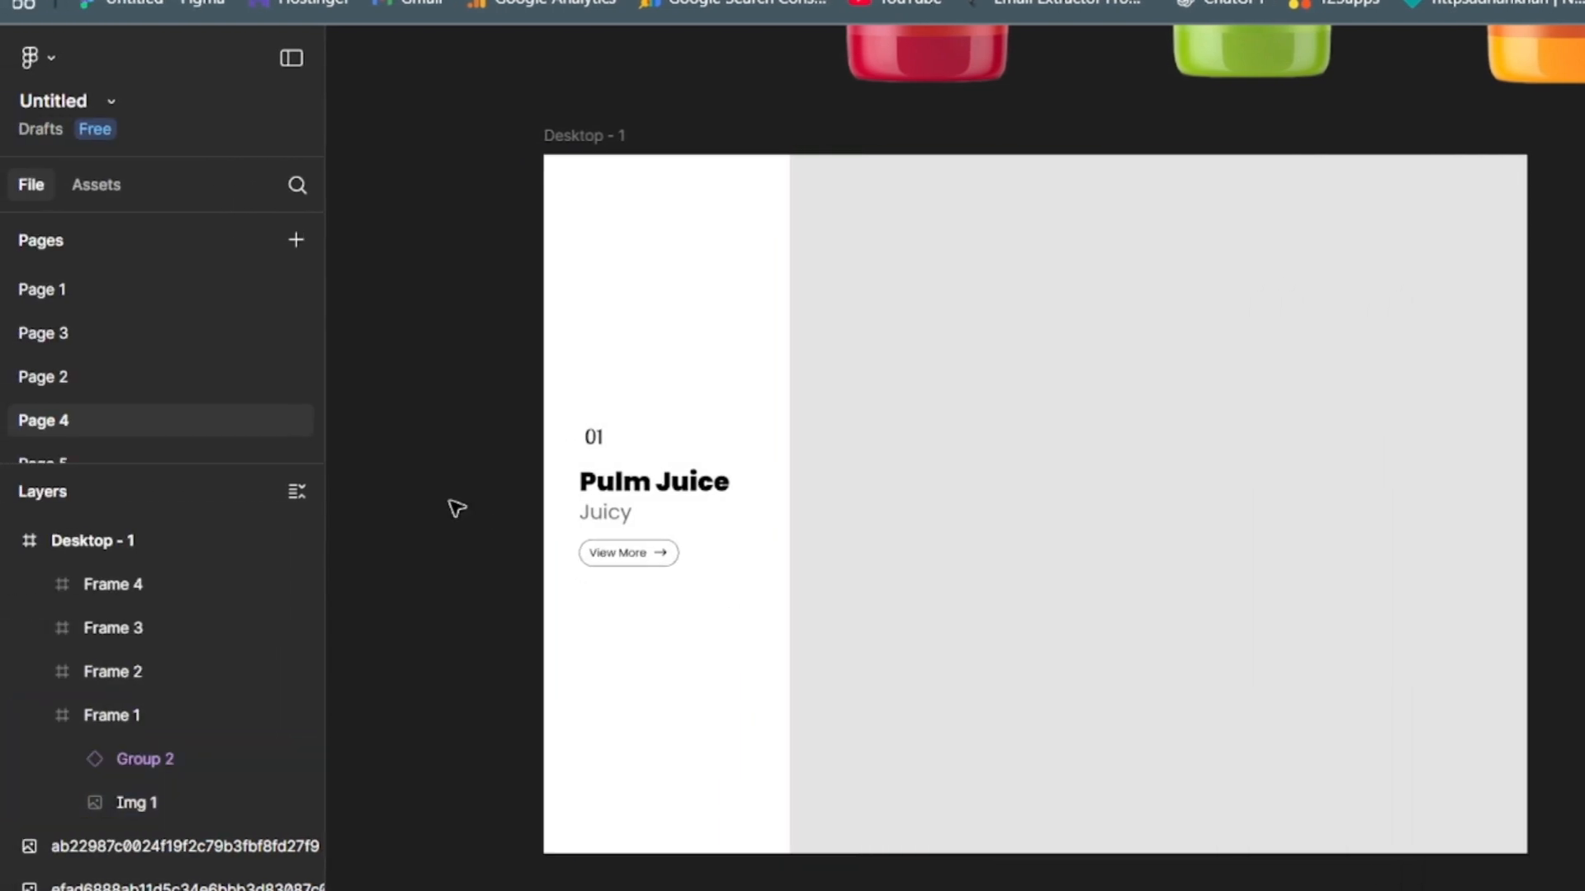
# - Move the cherry bottle image into the second column, nest it inside Frame 2 and rename its layer Img 2
pyautogui.click(854, 472)
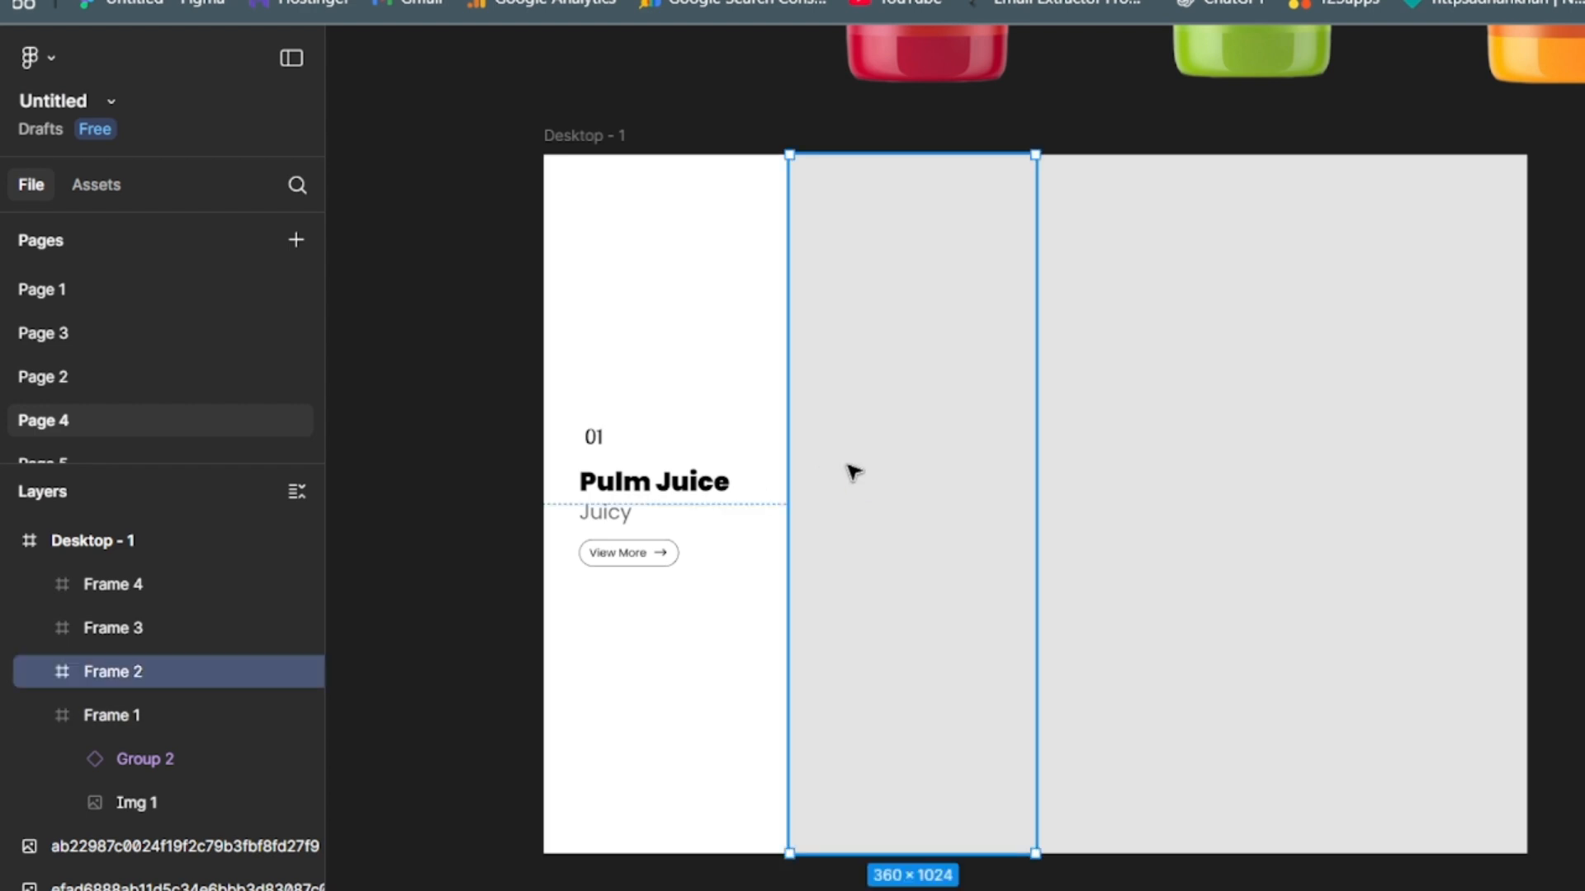
pyautogui.moveTo(808, 180); pyautogui.dragTo(721, 776)
pyautogui.moveTo(37, 715); pyautogui.dragTo(91, 872)
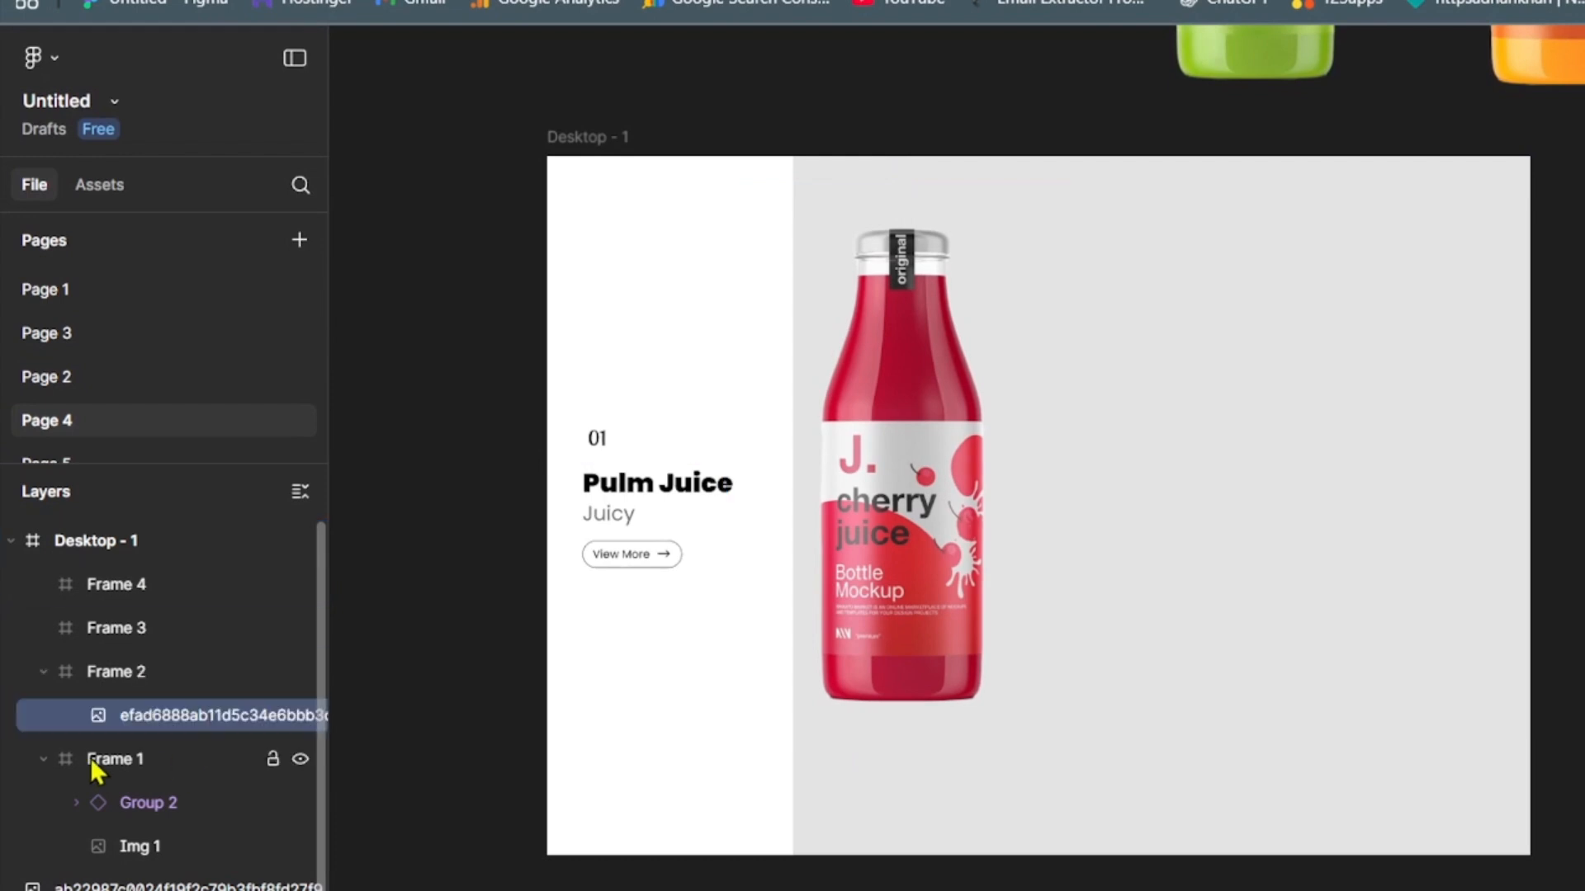
pyautogui.click(44, 758)
pyautogui.doubleClick(186, 715)
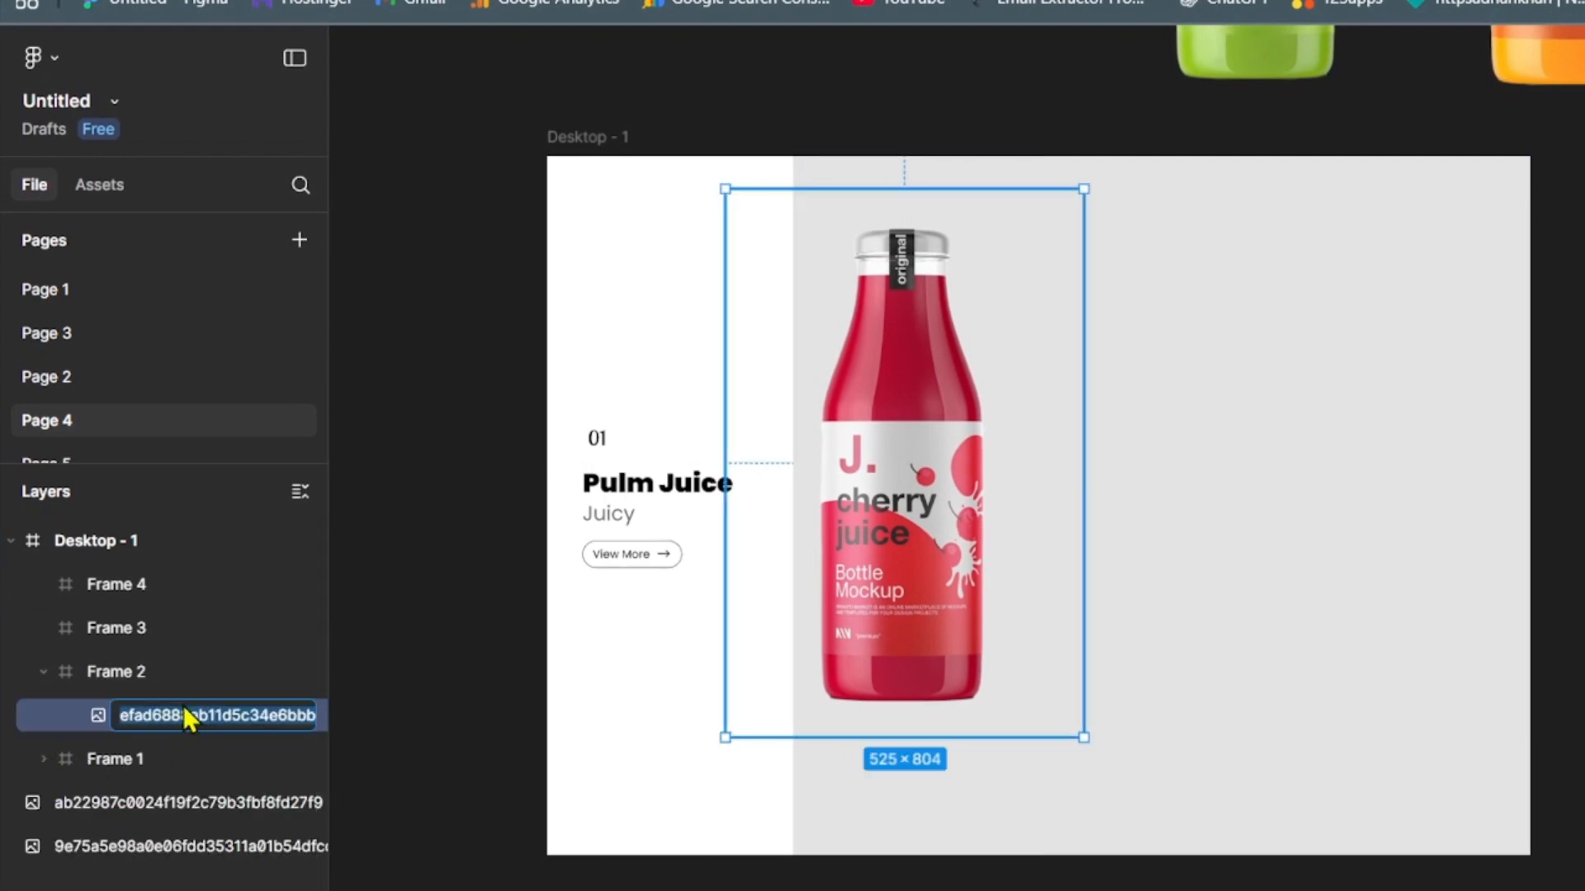
pyautogui.press('BackSpace')
pyautogui.write('Img 2')
pyautogui.press('Return')
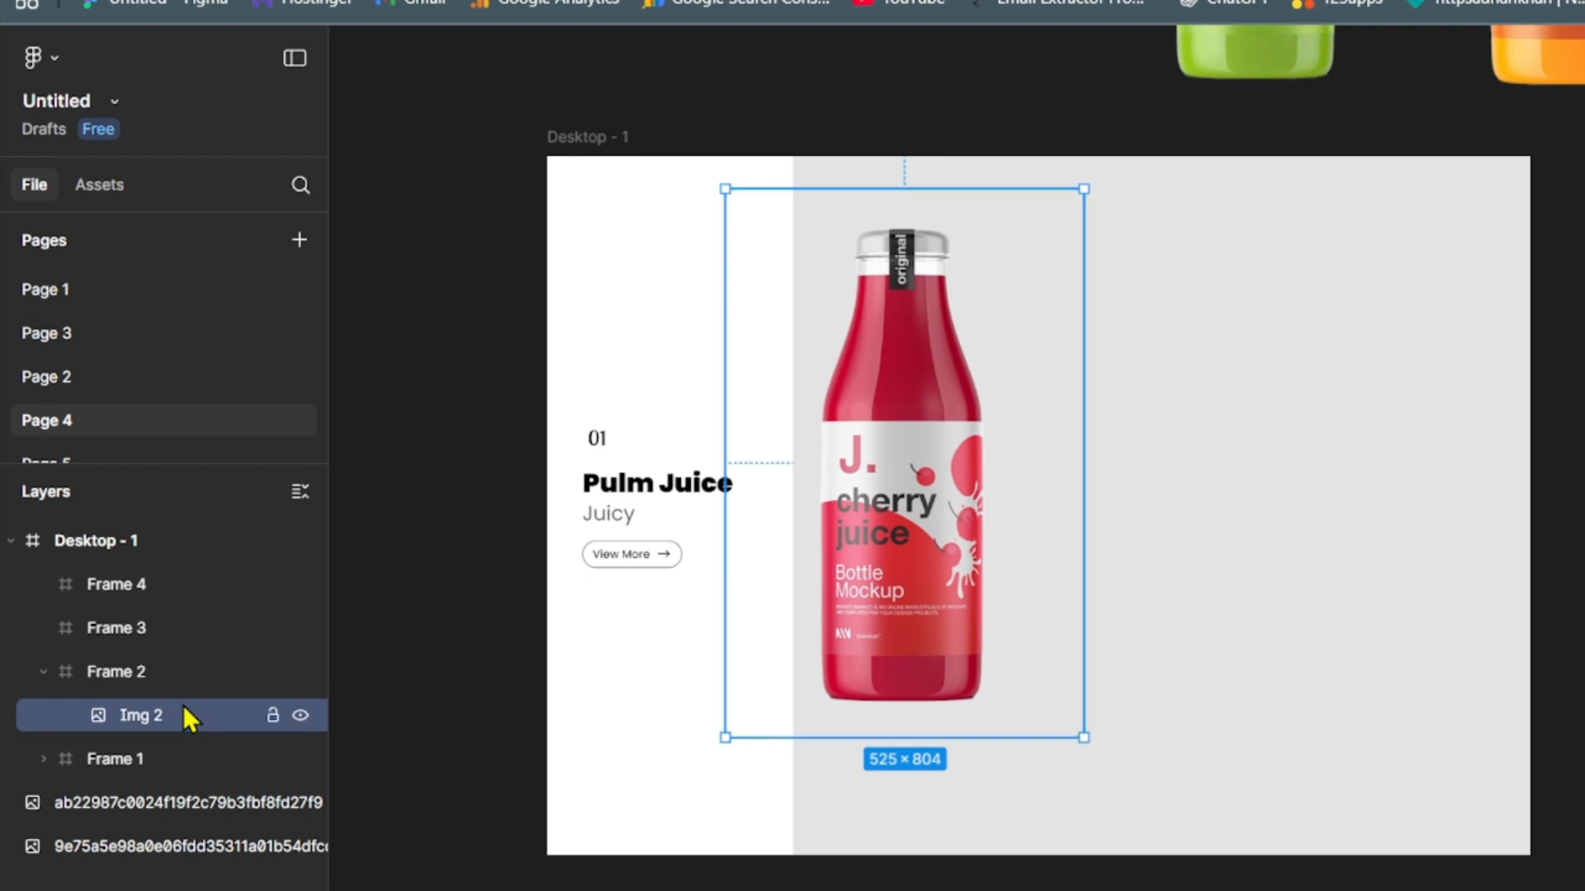
# - Centre Img 2 within Frame 2 and set the image's opacity to 0
pyautogui.moveTo(947, 485); pyautogui.dragTo(955, 526)
pyautogui.click(1578, 711)
pyautogui.write('0')
pyautogui.press('Return')
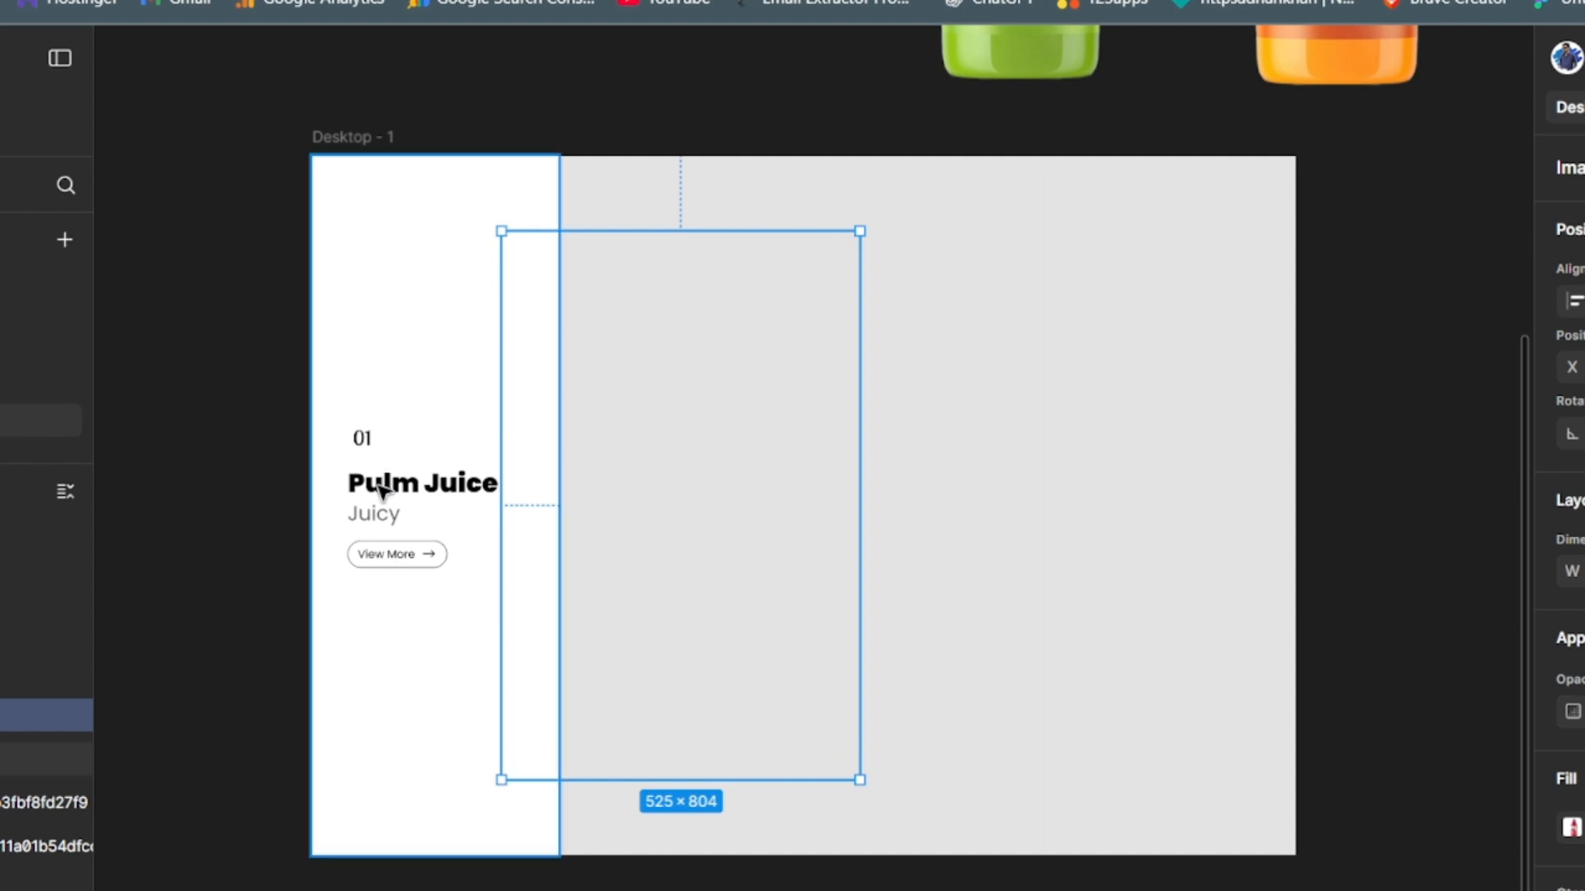
# - Copy the plum juice text instance from Frame 1 into Frame 2 and switch the copy to the Cherry Juice variant
pyautogui.click(403, 506)
pyautogui.click(405, 505)
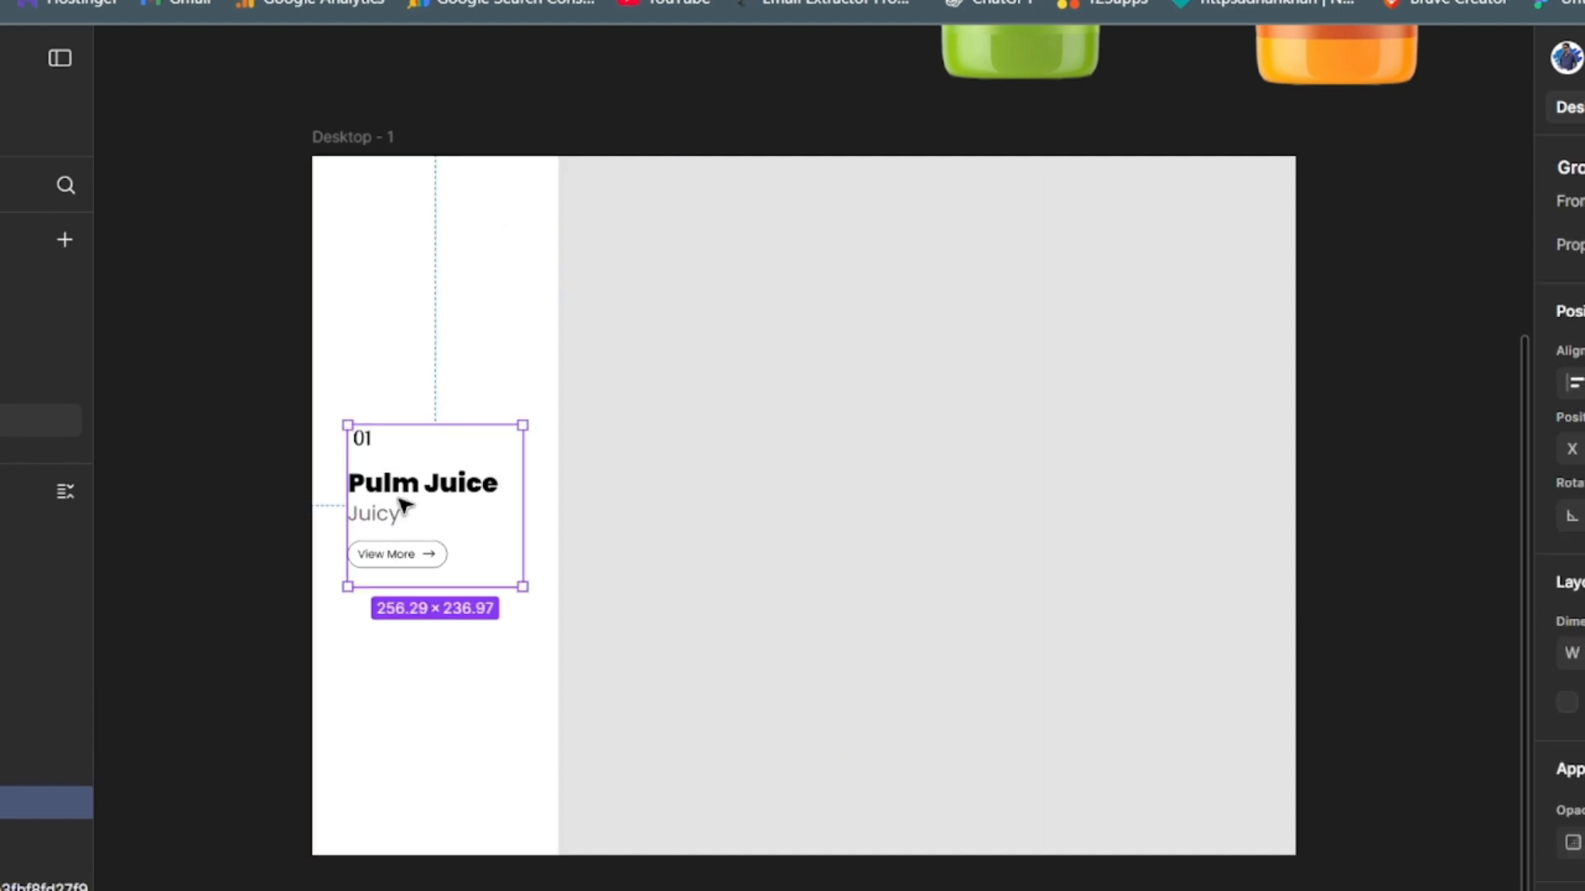
pyautogui.click(640, 544)
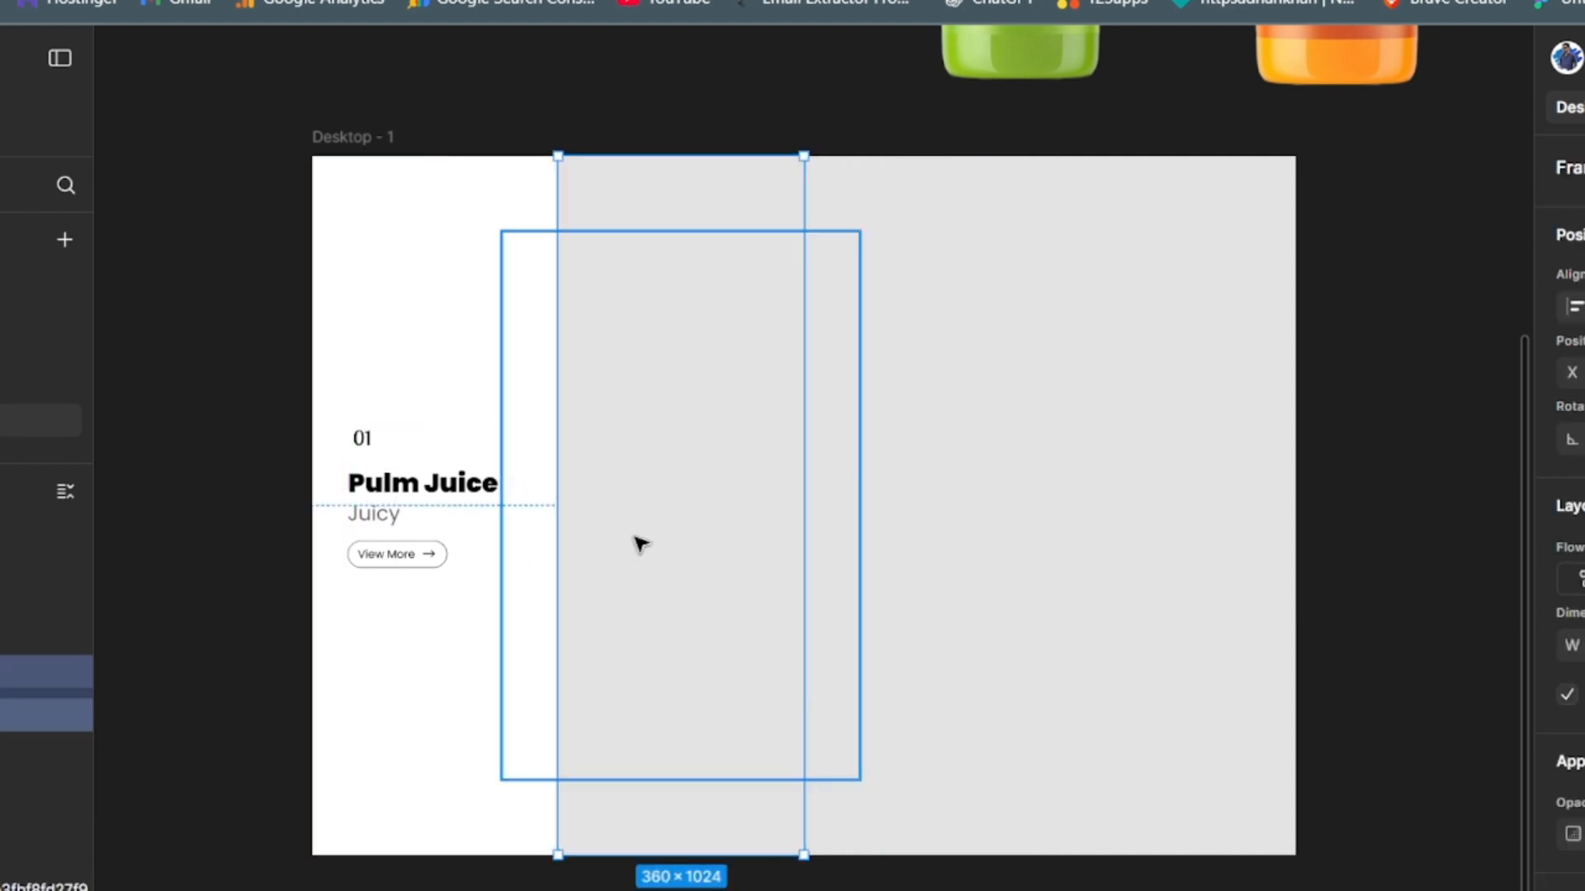
pyautogui.hotkey('ctrl', 'v')
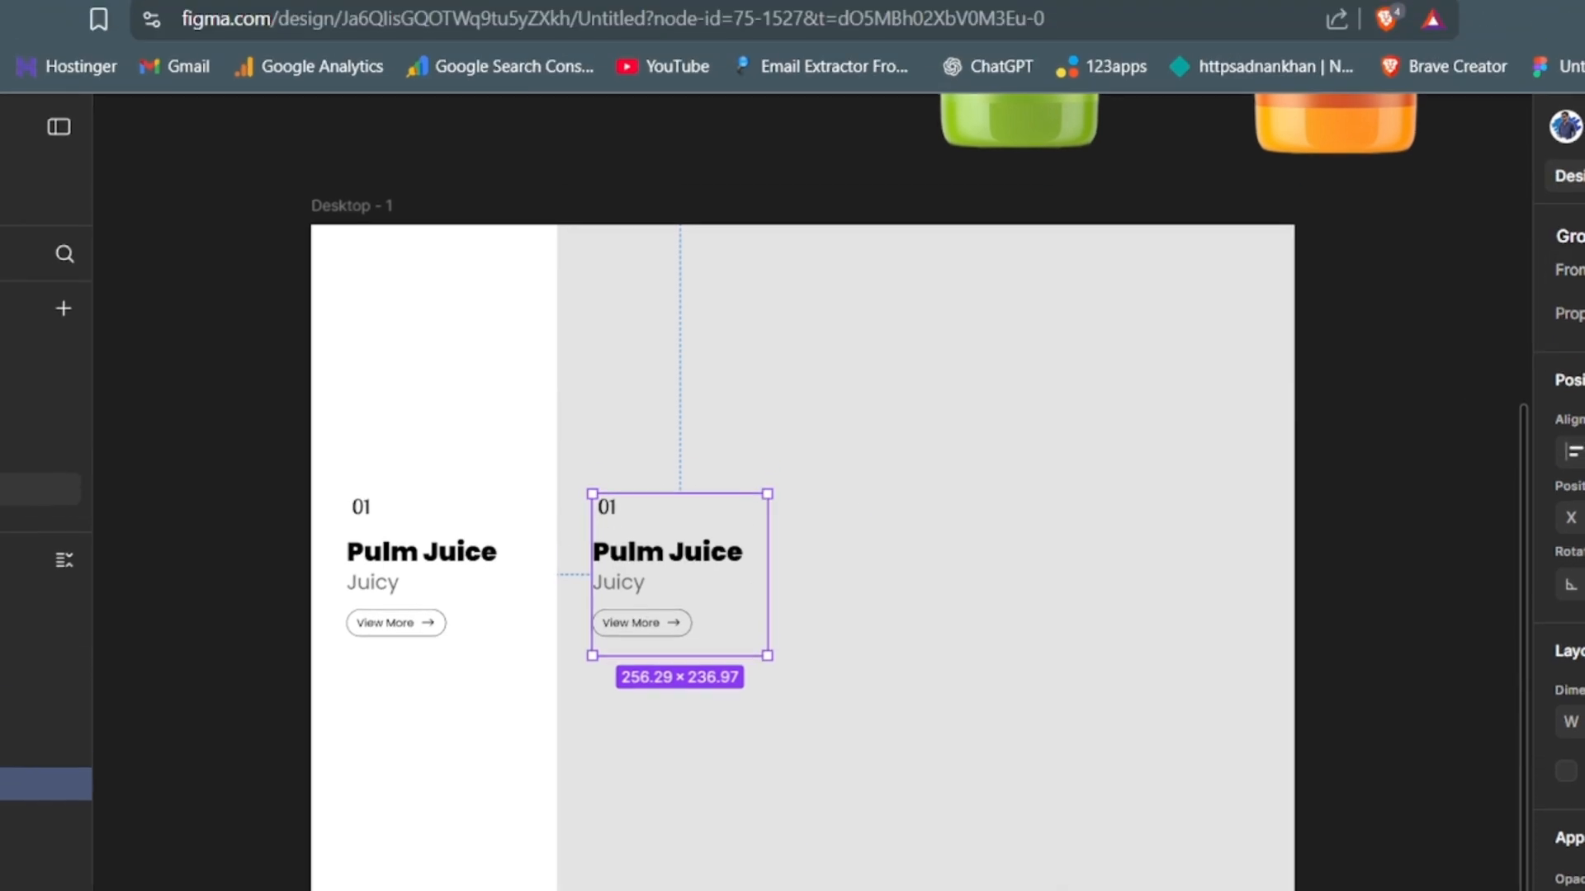
pyautogui.click(1583, 314)
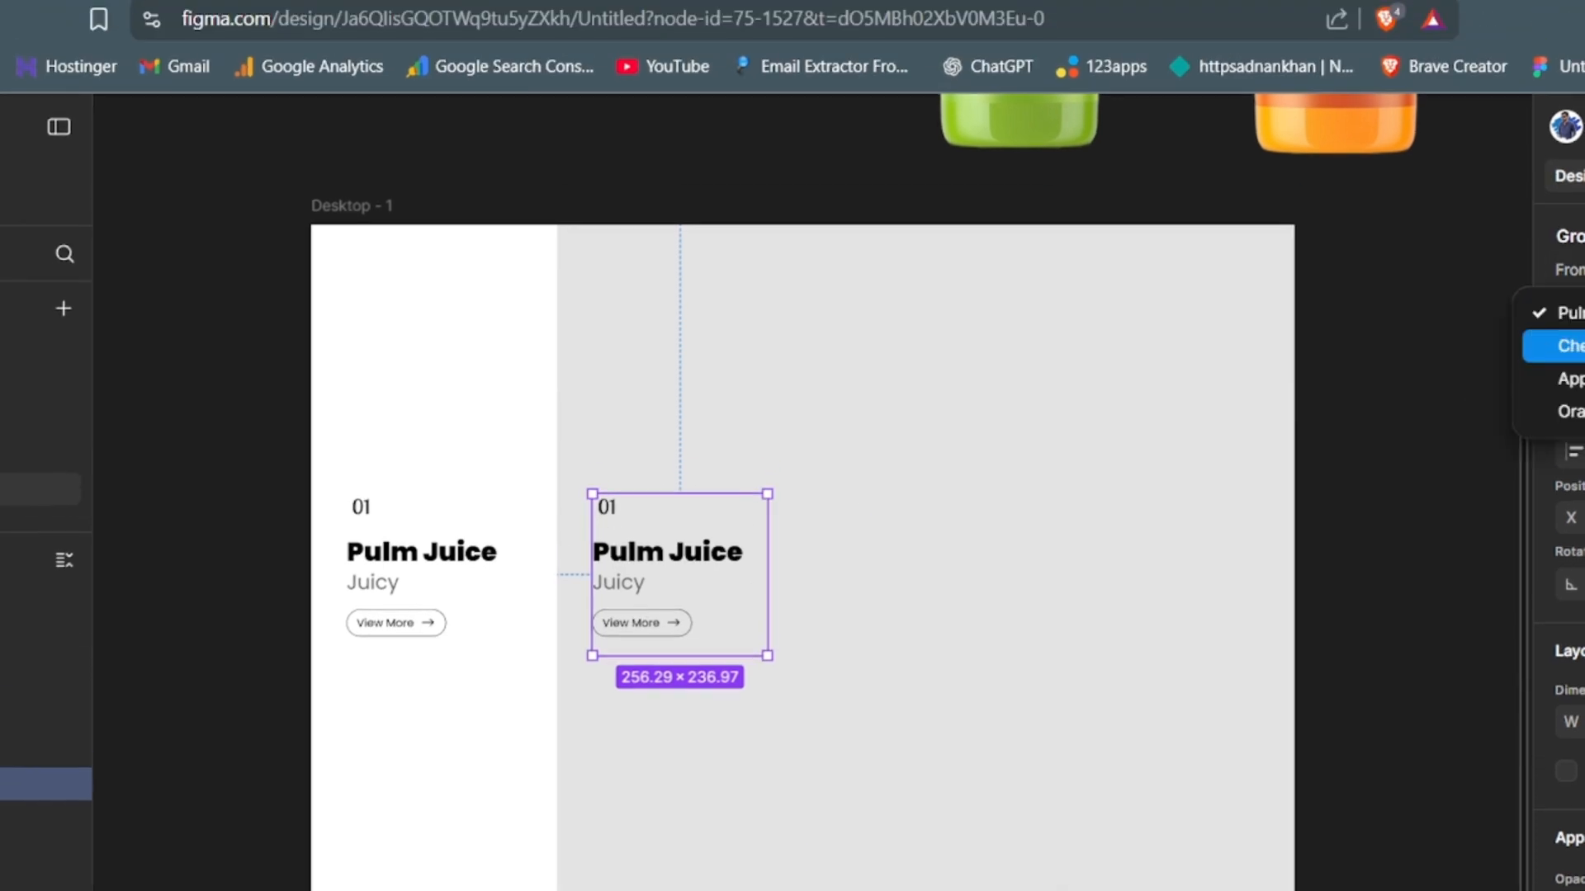
pyautogui.click(1571, 346)
pyautogui.click(1376, 805)
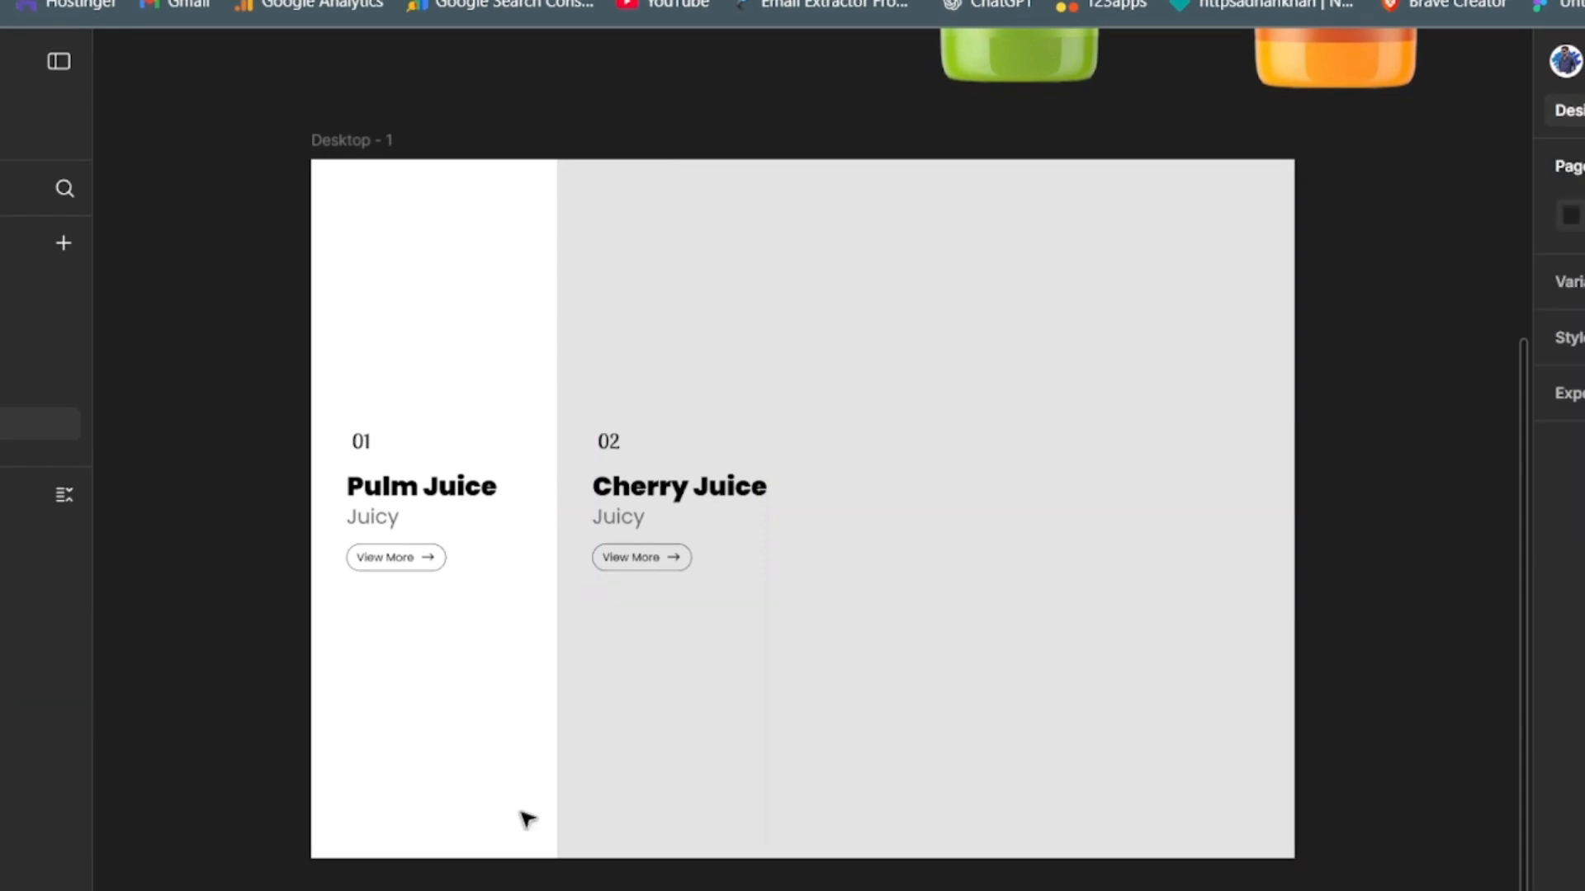
# - Change the fill of Frame 2 to white
pyautogui.click(602, 757)
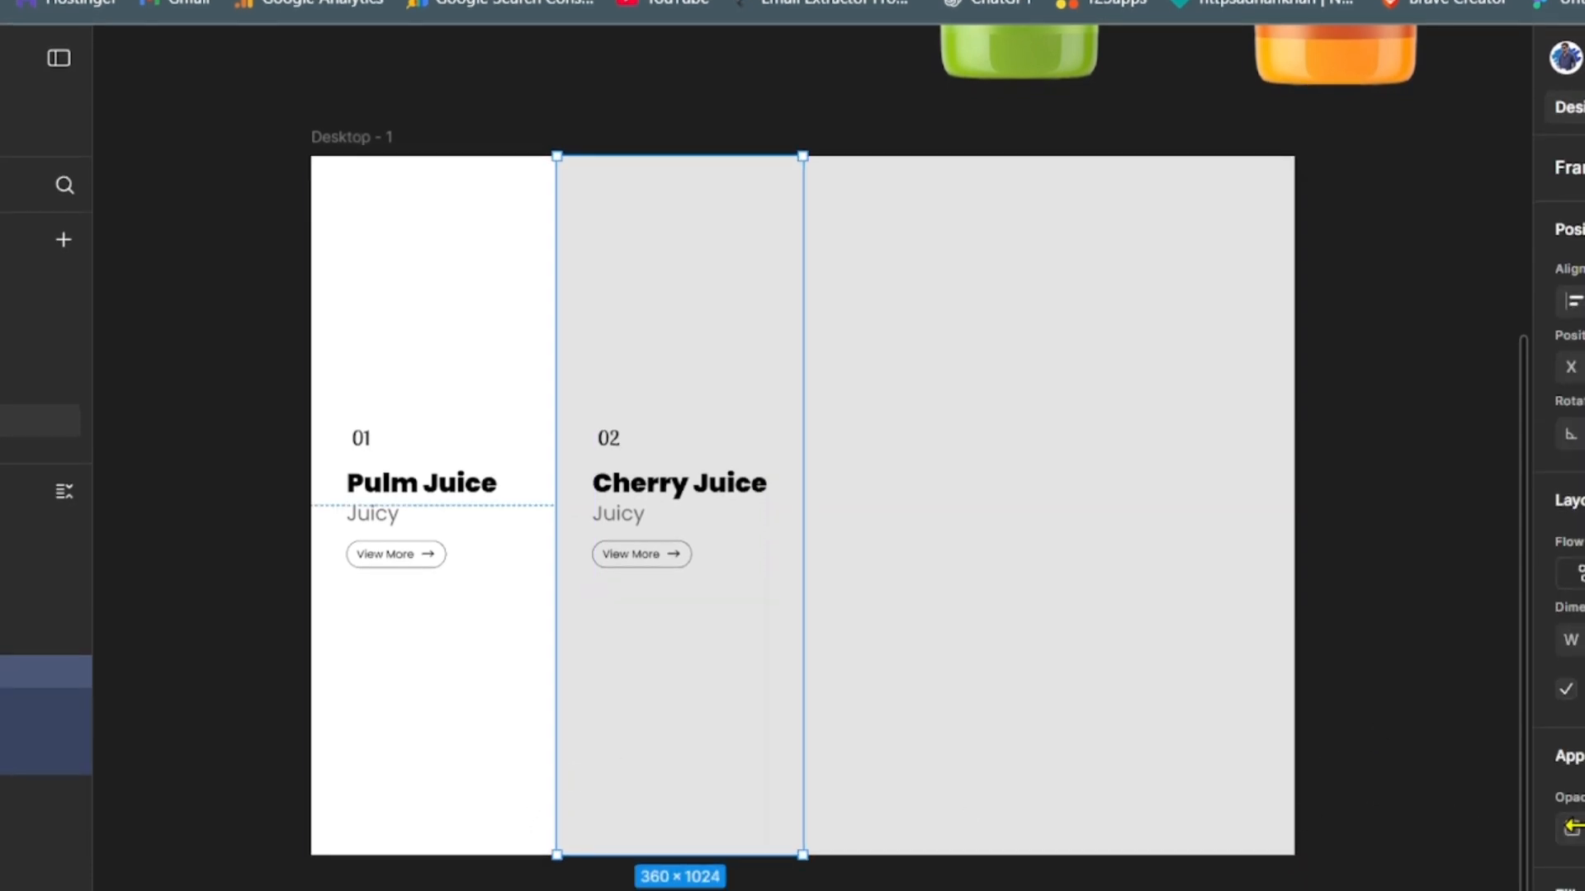
pyautogui.click(1571, 890)
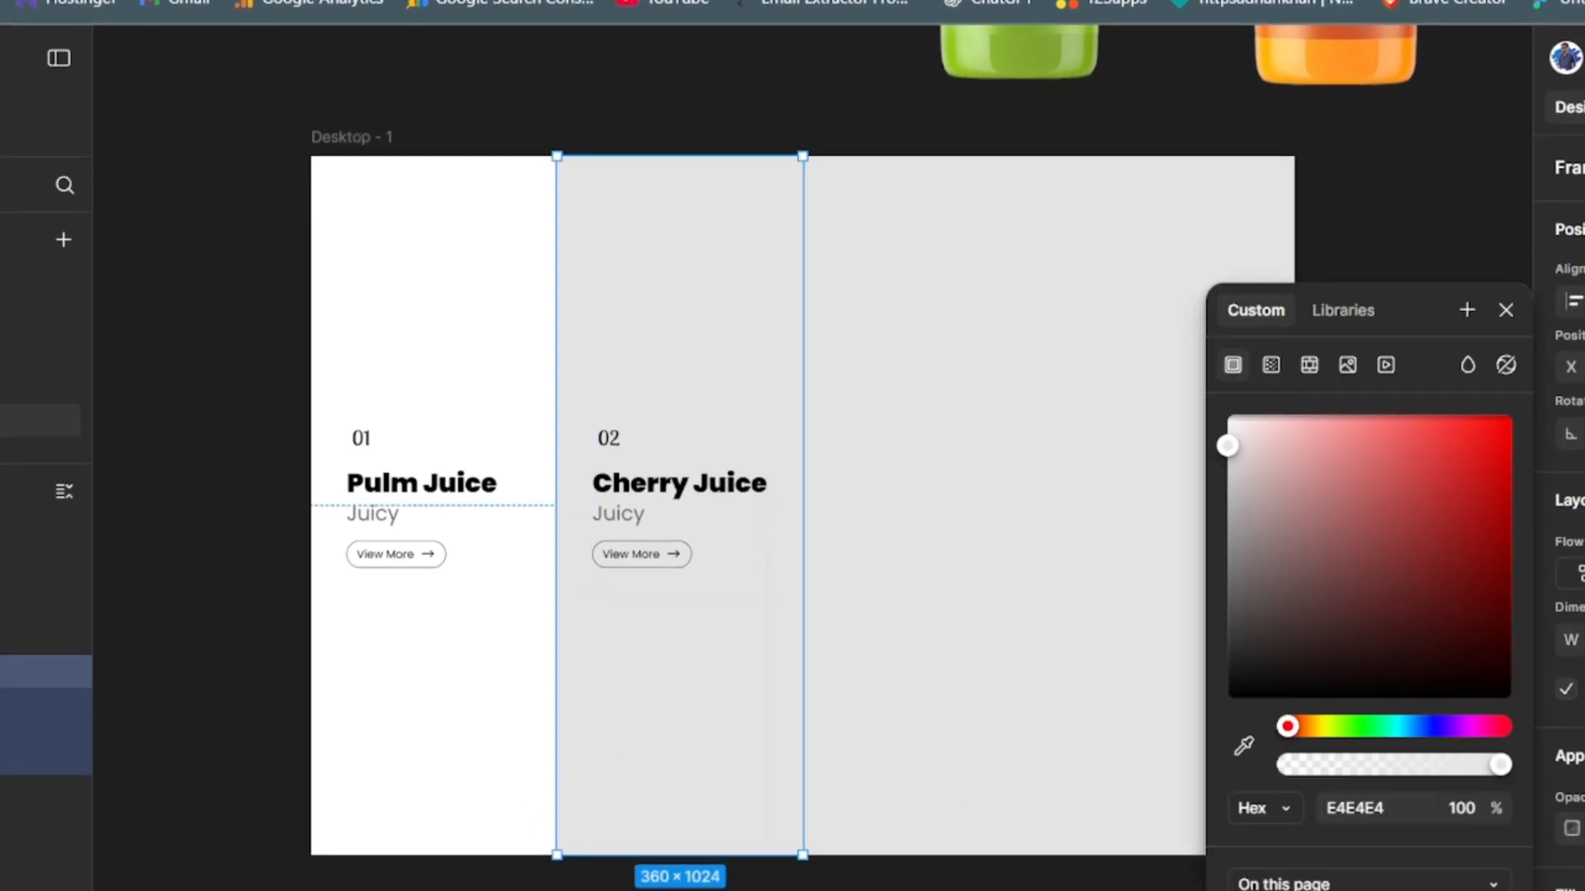
pyautogui.moveTo(1227, 446); pyautogui.dragTo(1227, 415)
pyautogui.click(236, 742)
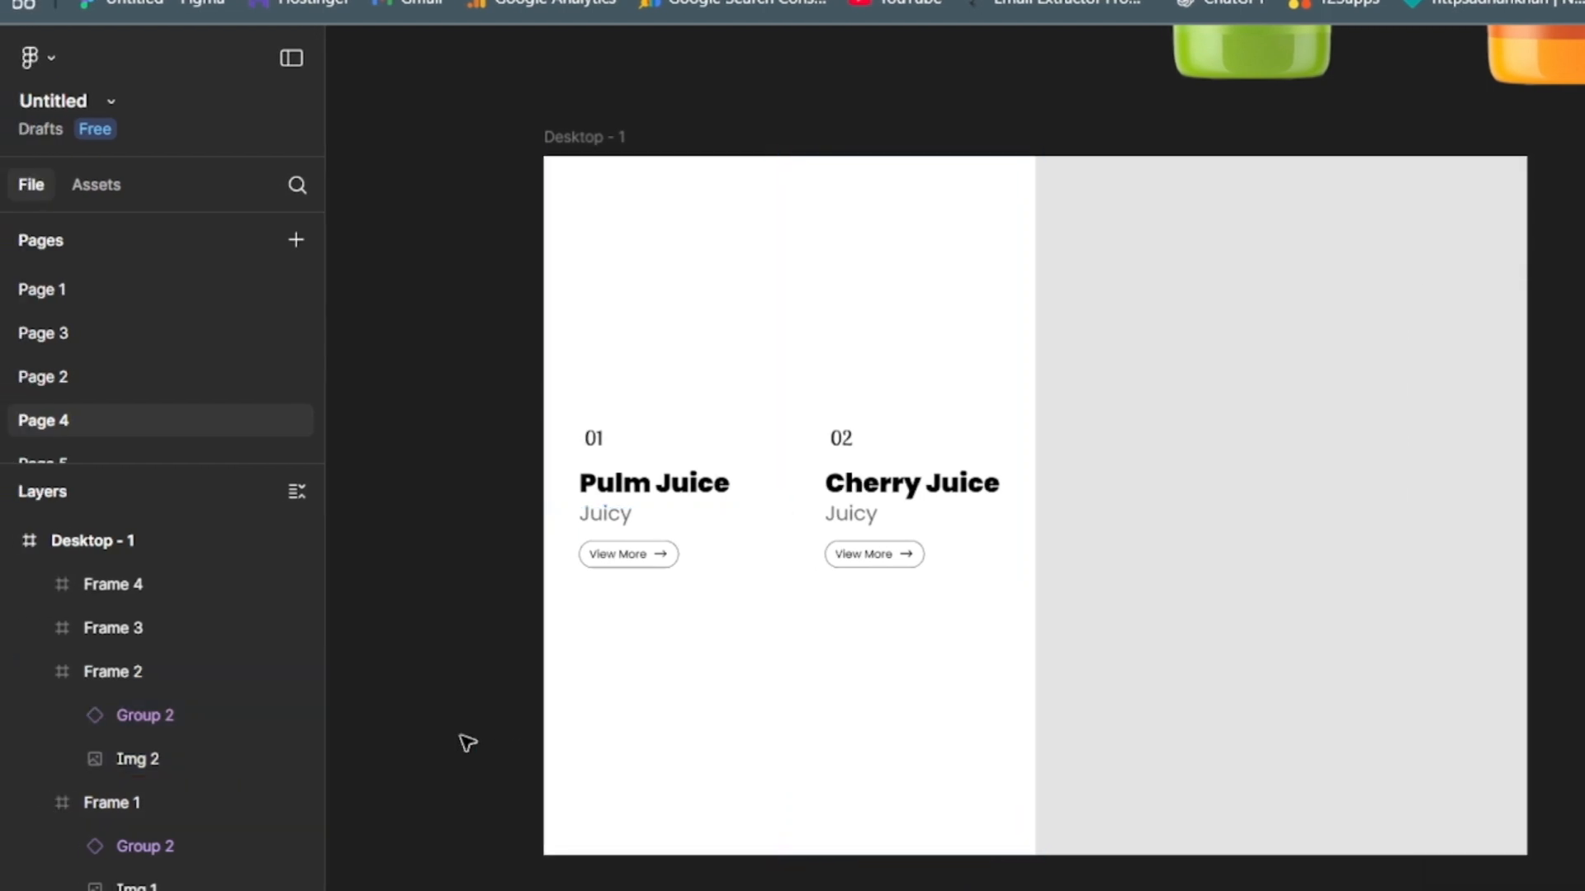
# - Move the apple bottle image onto the third column, rename its layer Img 3 and nest it inside Frame 3
pyautogui.click(40, 671)
pyautogui.click(40, 714)
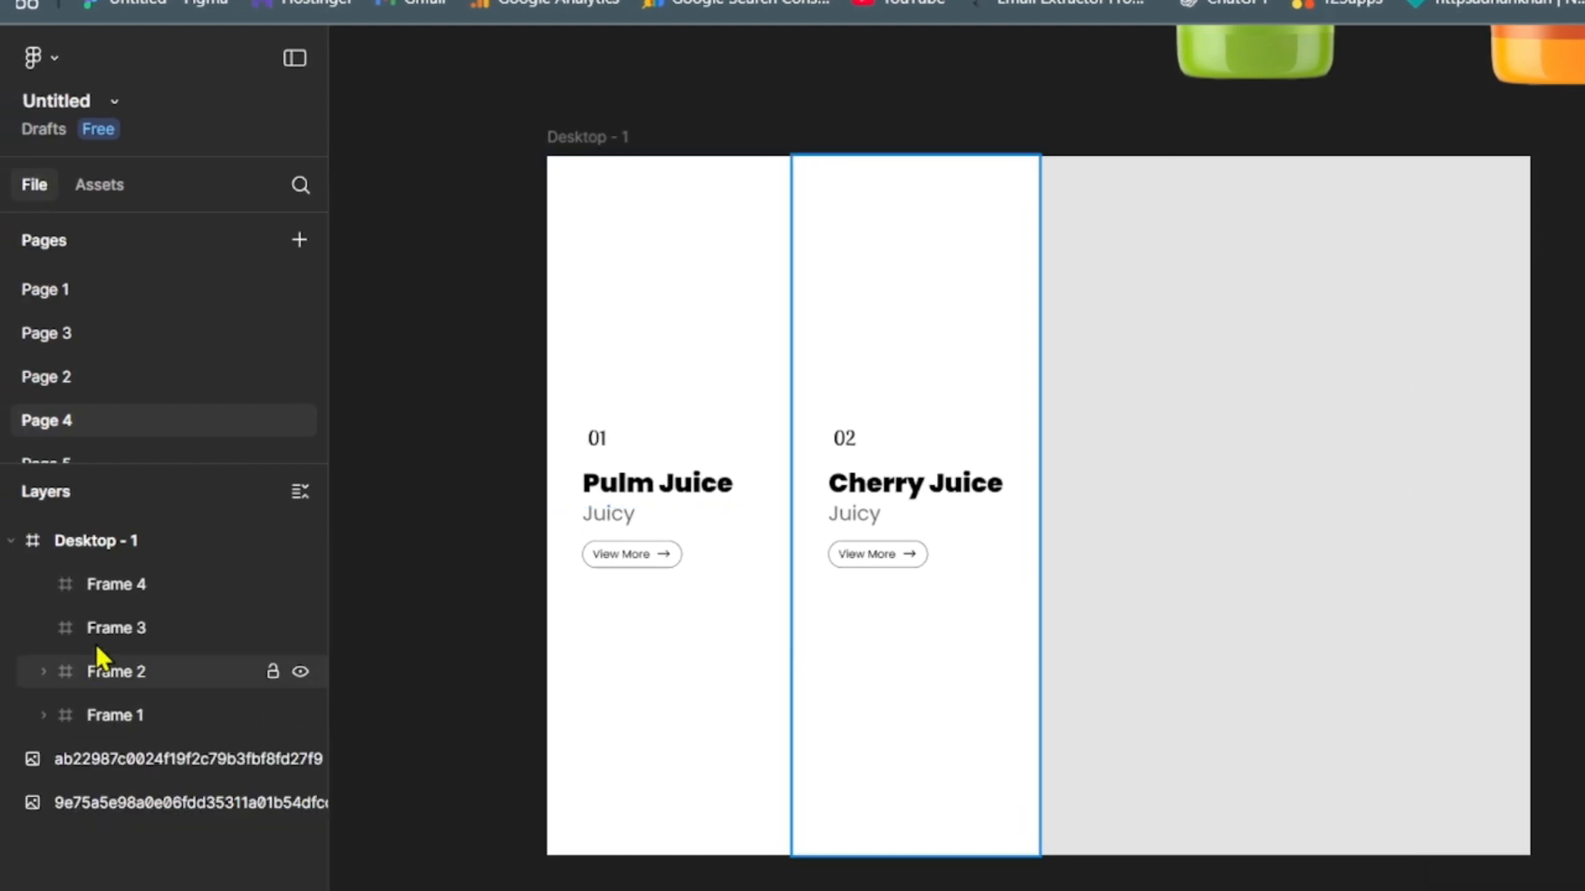
pyautogui.click(95, 637)
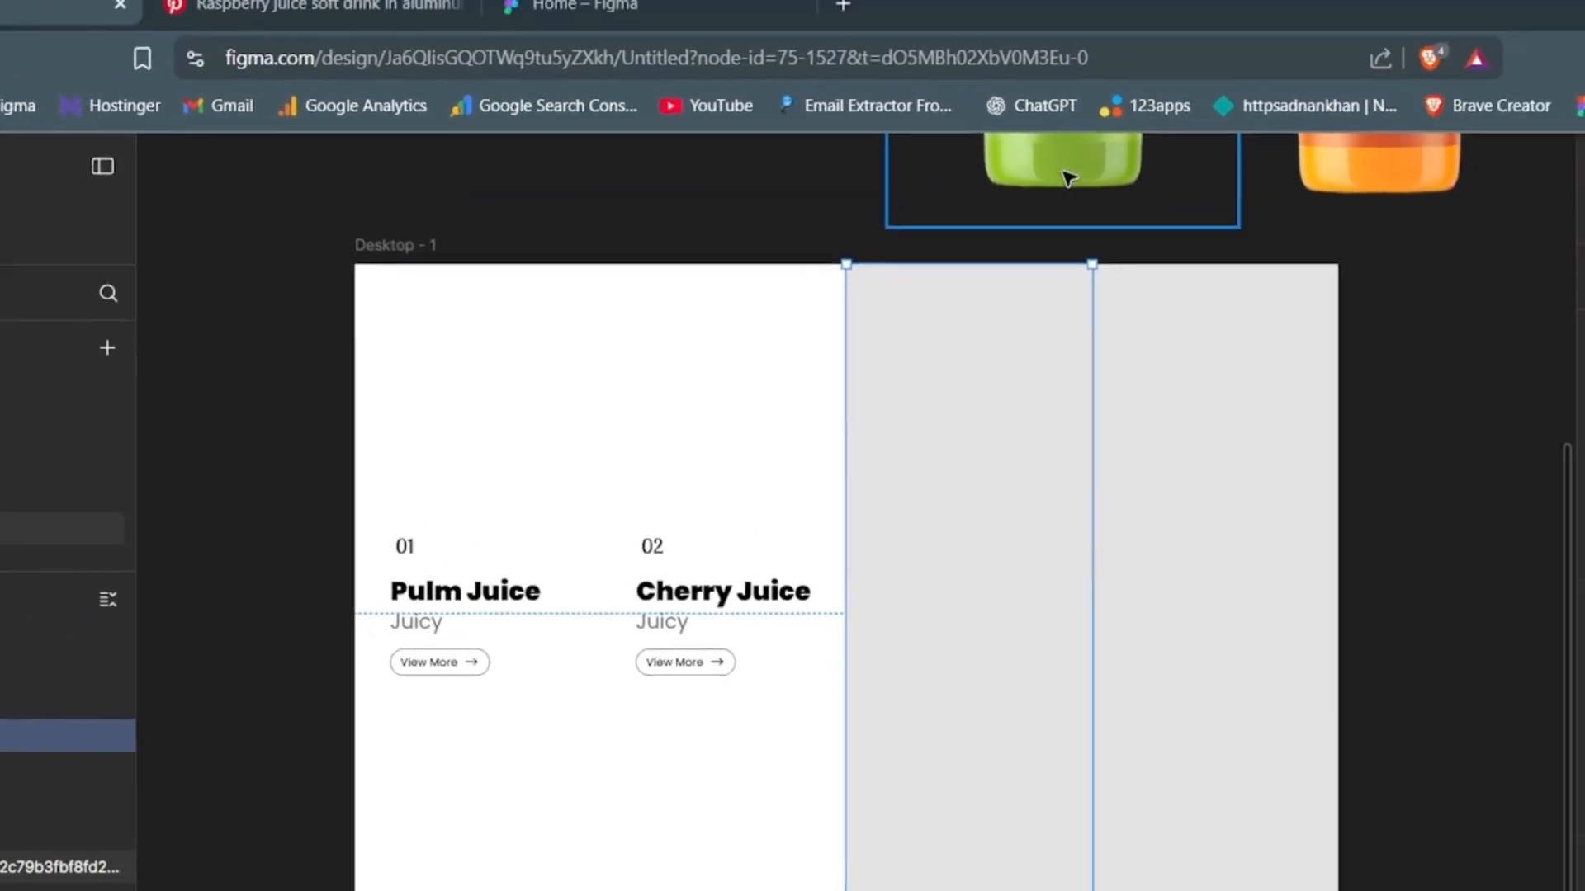
pyautogui.click(1257, 66)
pyautogui.moveTo(919, 683); pyautogui.dragTo(916, 698)
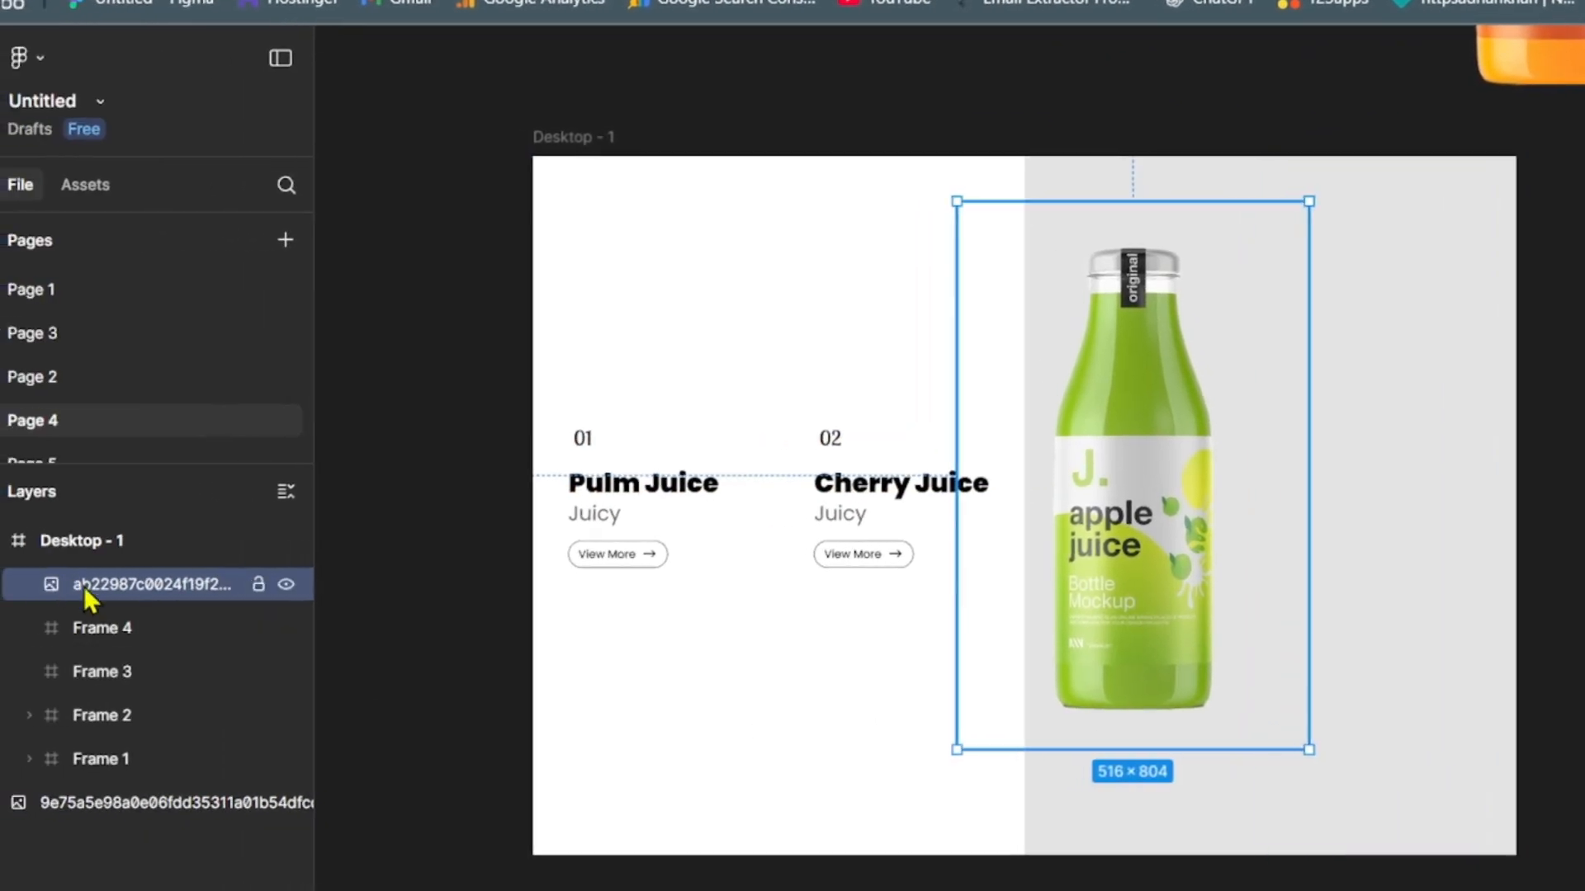
pyautogui.doubleClick(116, 585)
pyautogui.write('Img 3')
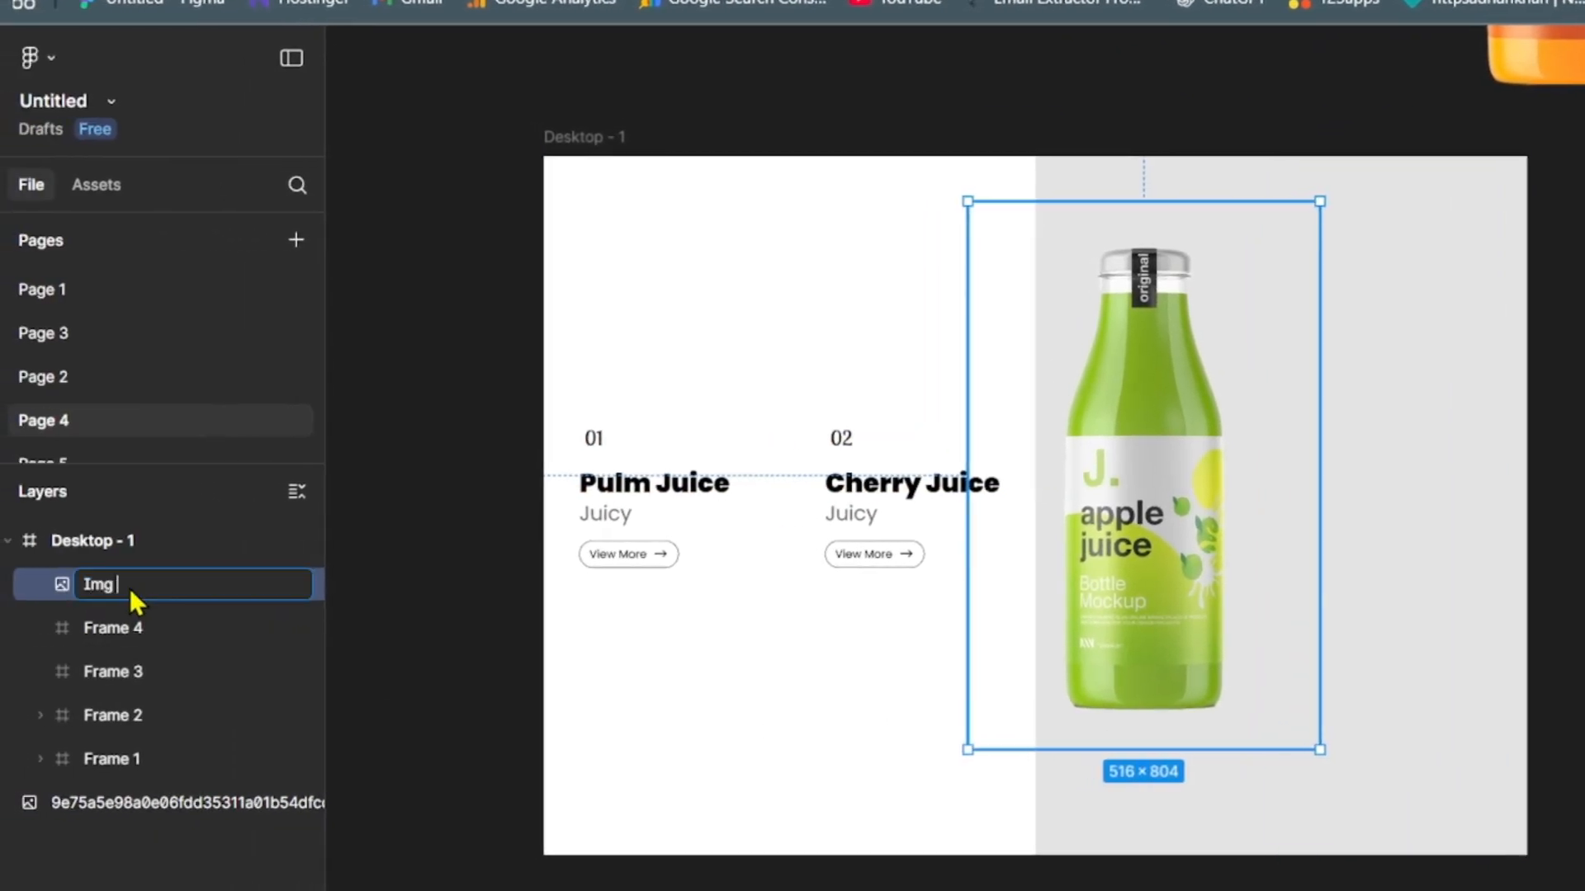
pyautogui.press('Return')
pyautogui.moveTo(131, 585); pyautogui.dragTo(227, 691)
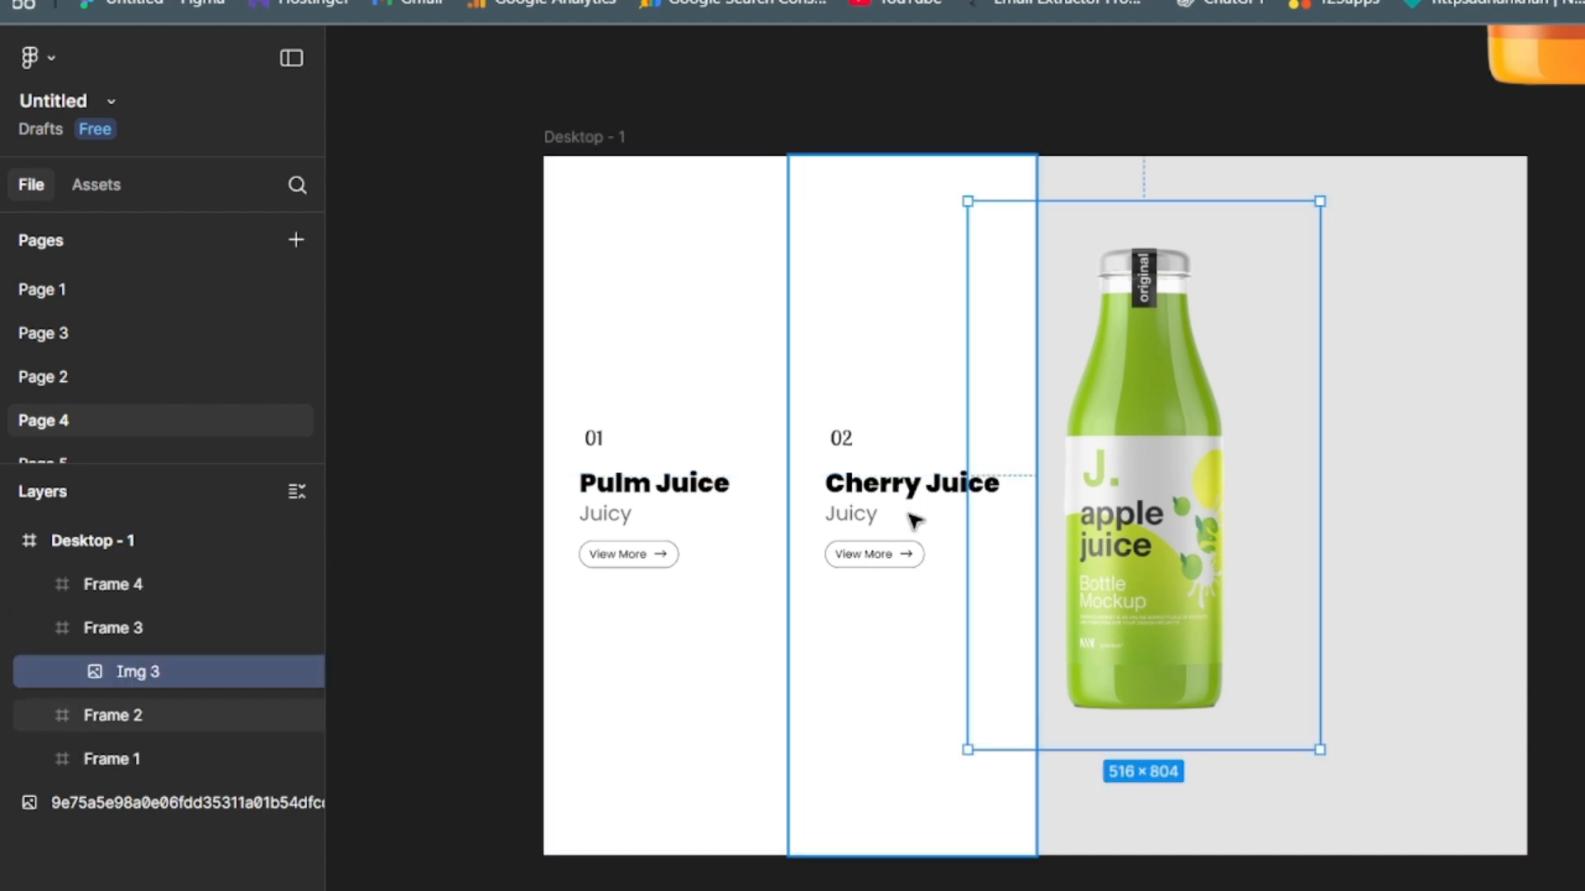
# - Centre Img 3 within Frame 3 and make the image fully transparent
pyautogui.moveTo(1111, 532); pyautogui.dragTo(1128, 572)
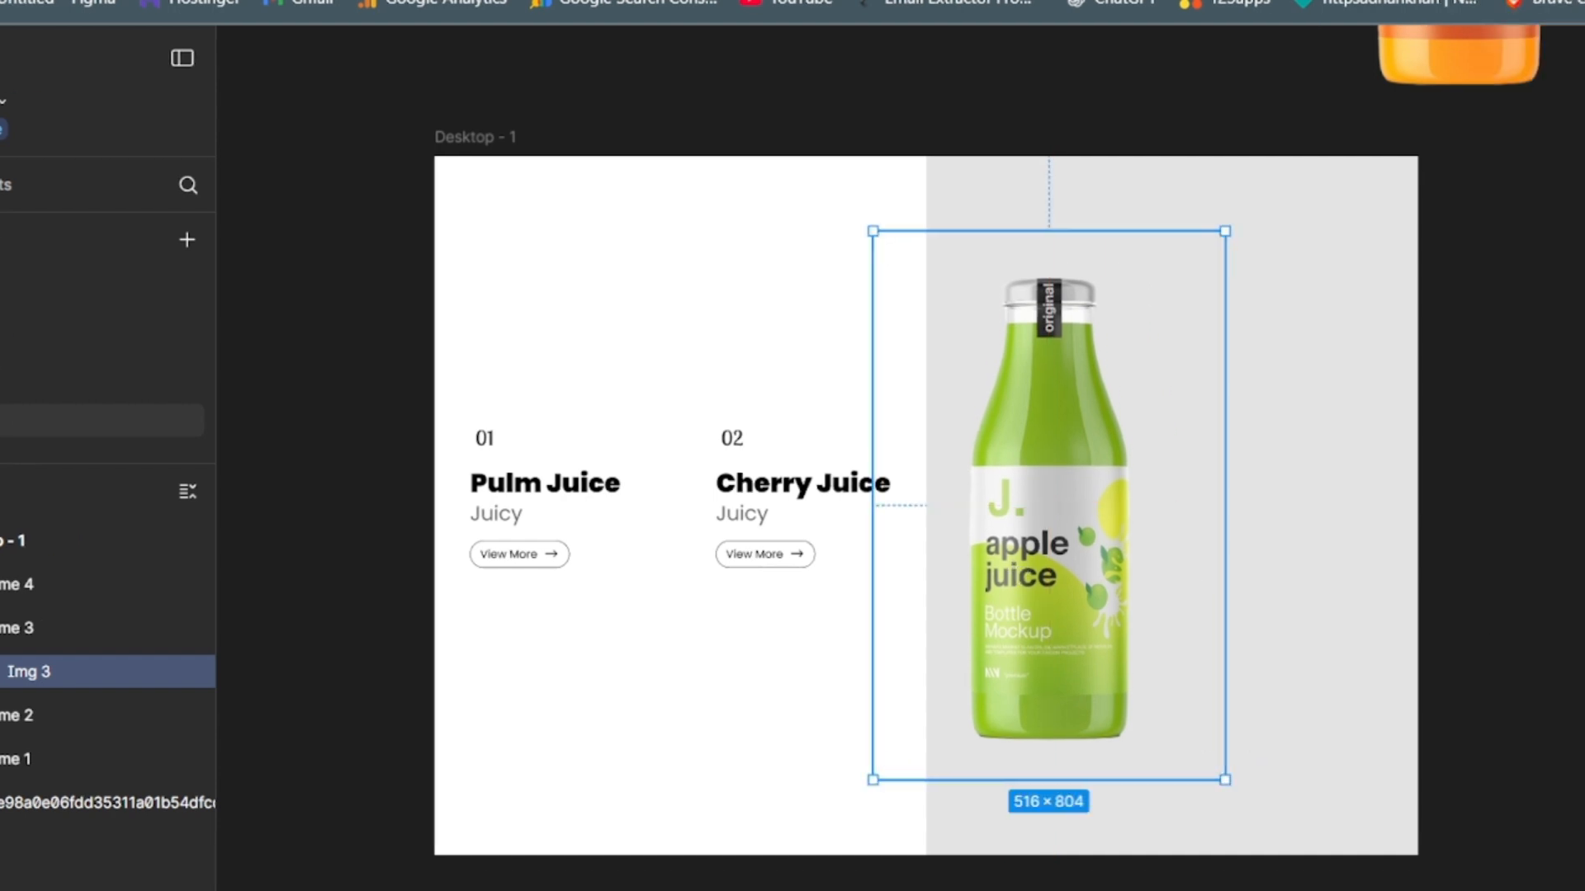
pyautogui.press('Return')
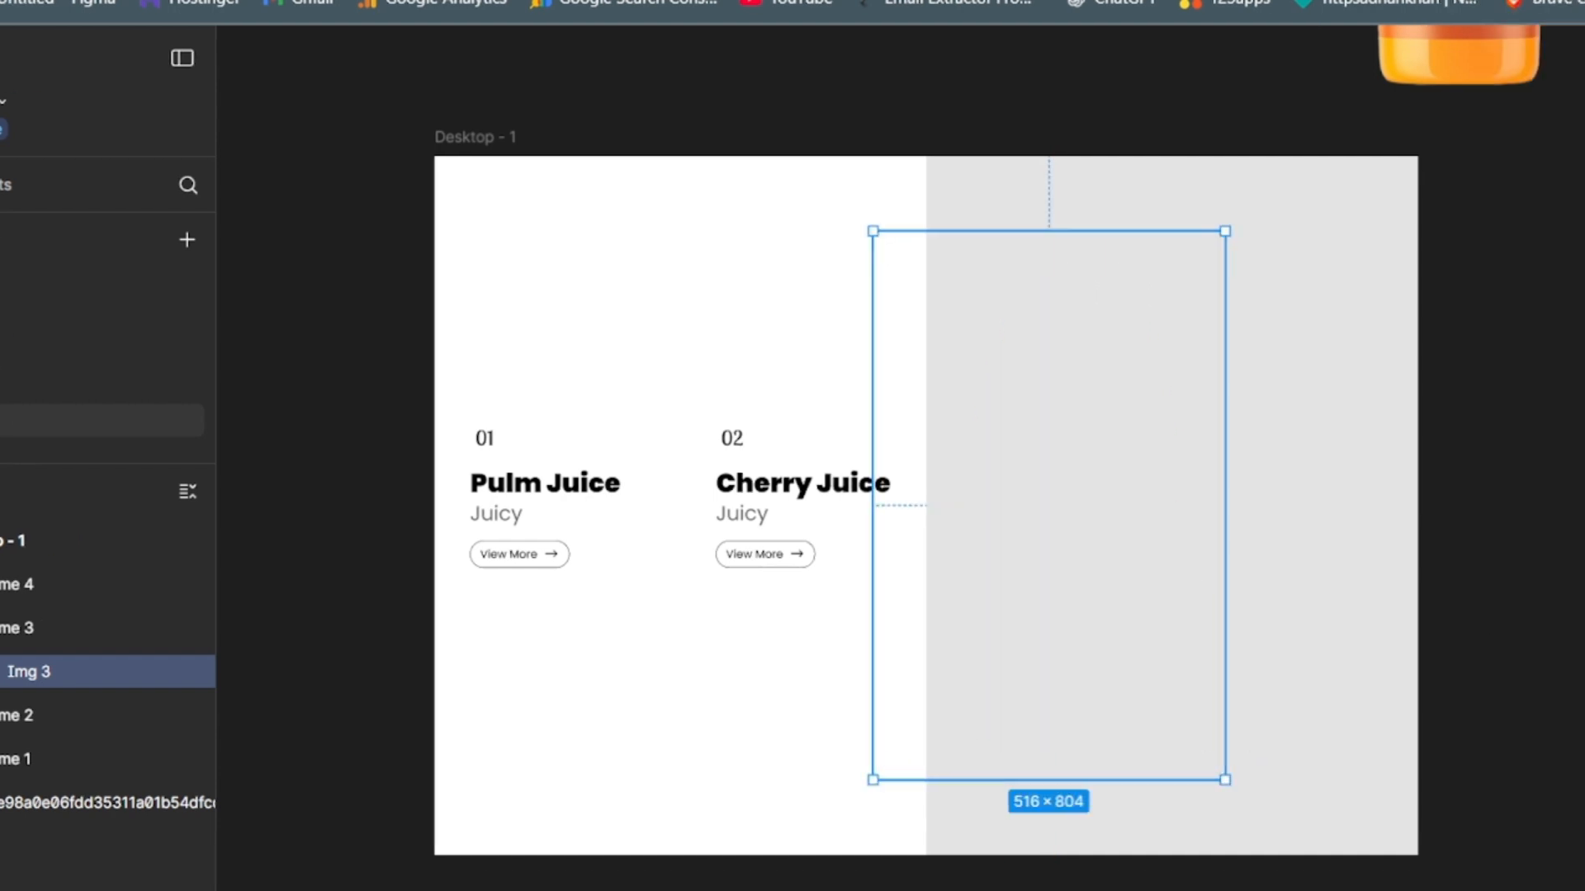
pyautogui.click(1147, 874)
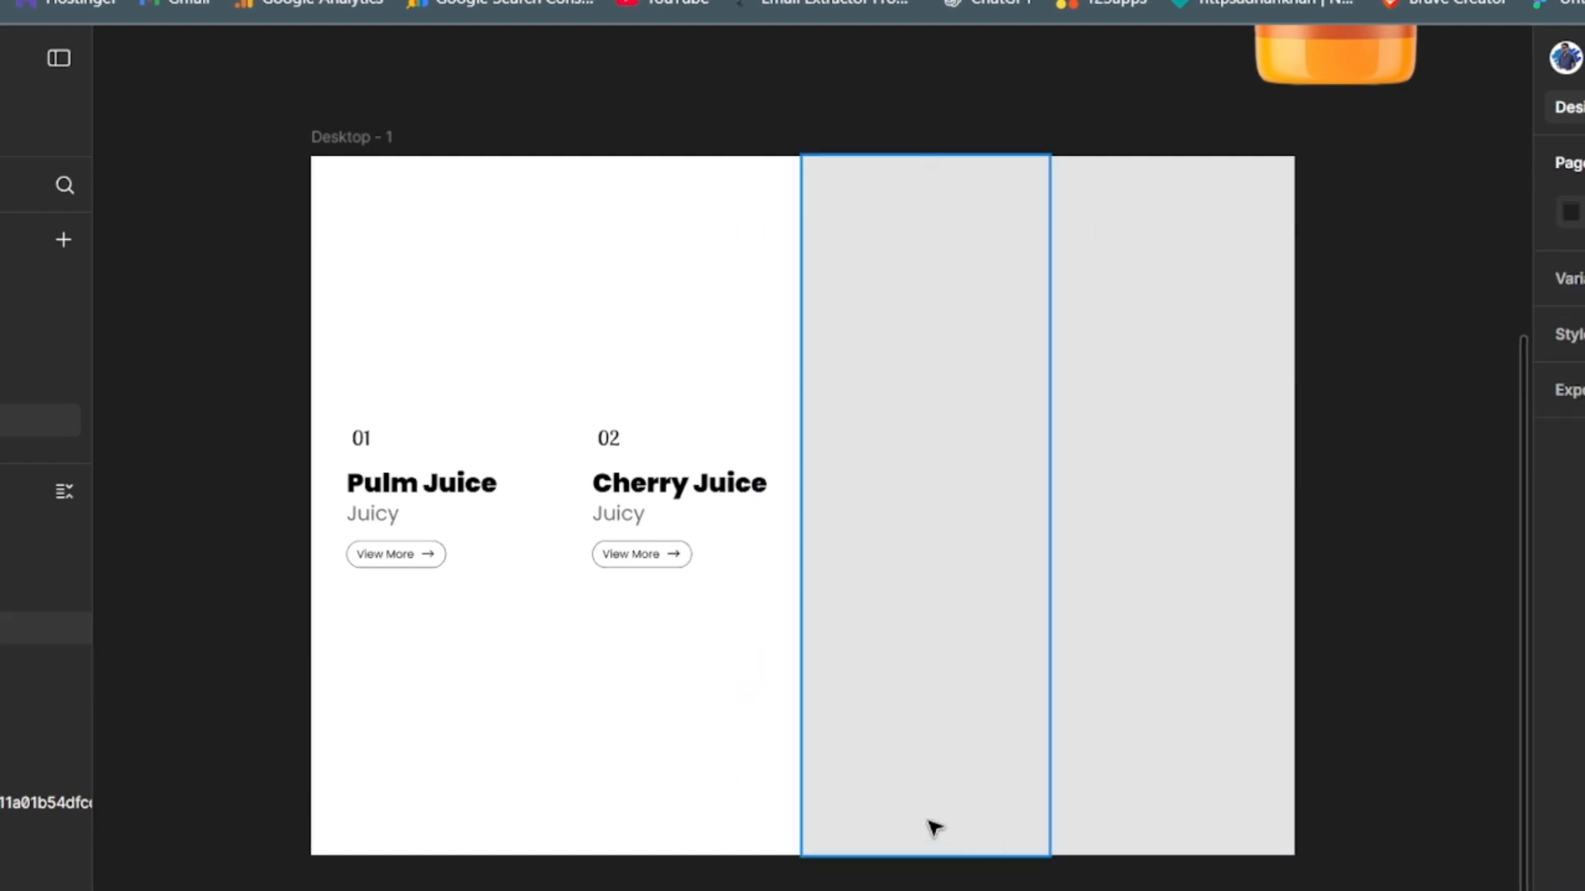
# - Paste the copied juice text instance into Frame 3 and switch it to the Apple Juice variant
pyautogui.click(934, 828)
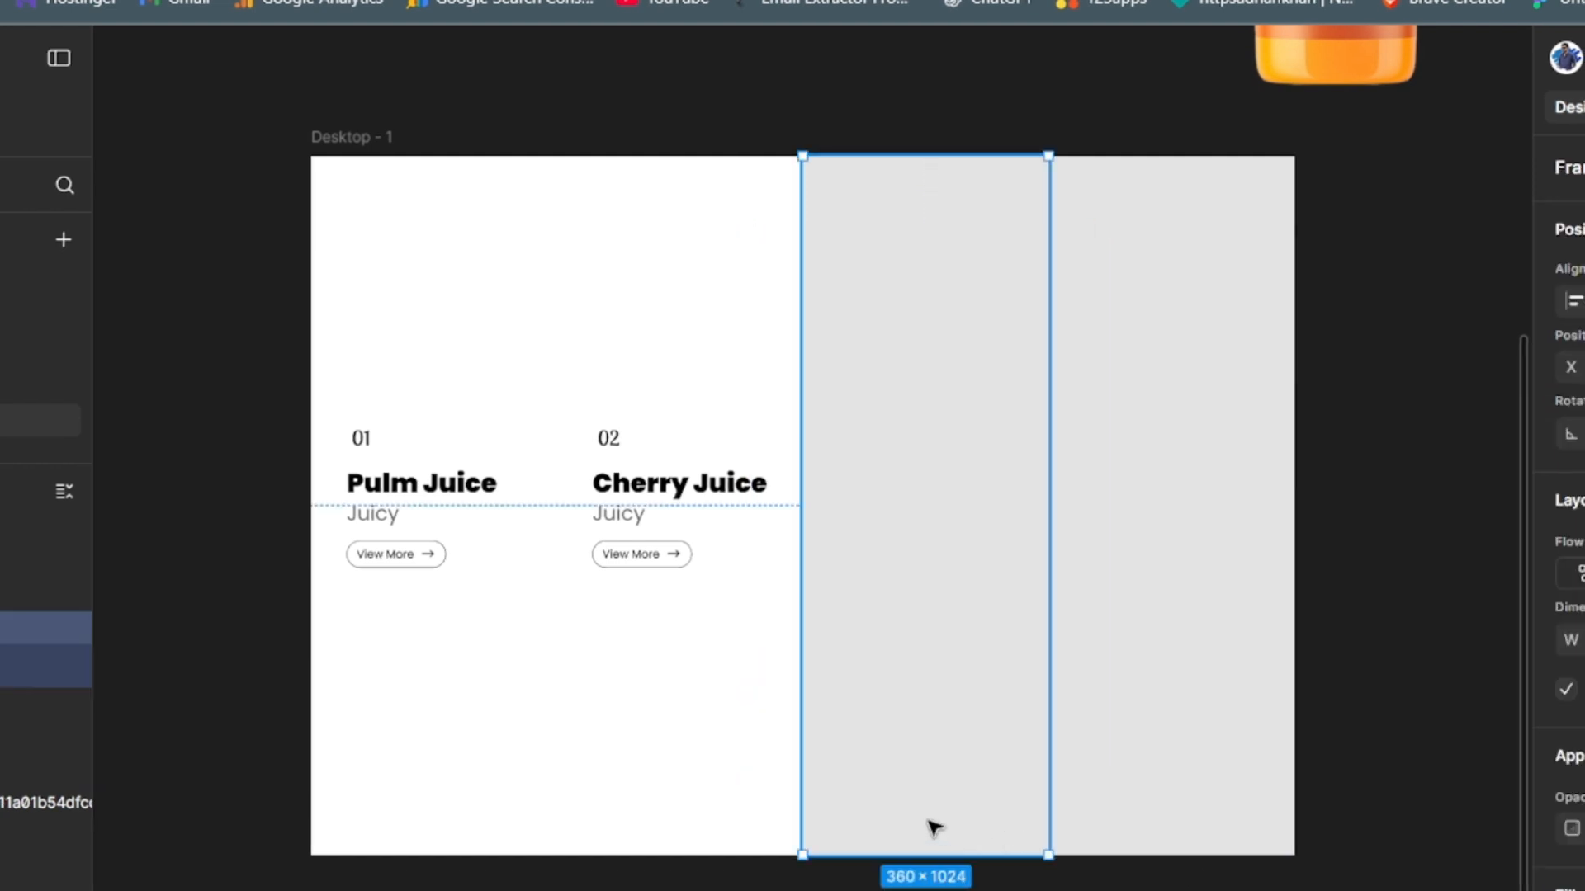
pyautogui.hotkey('ctrl', 'v')
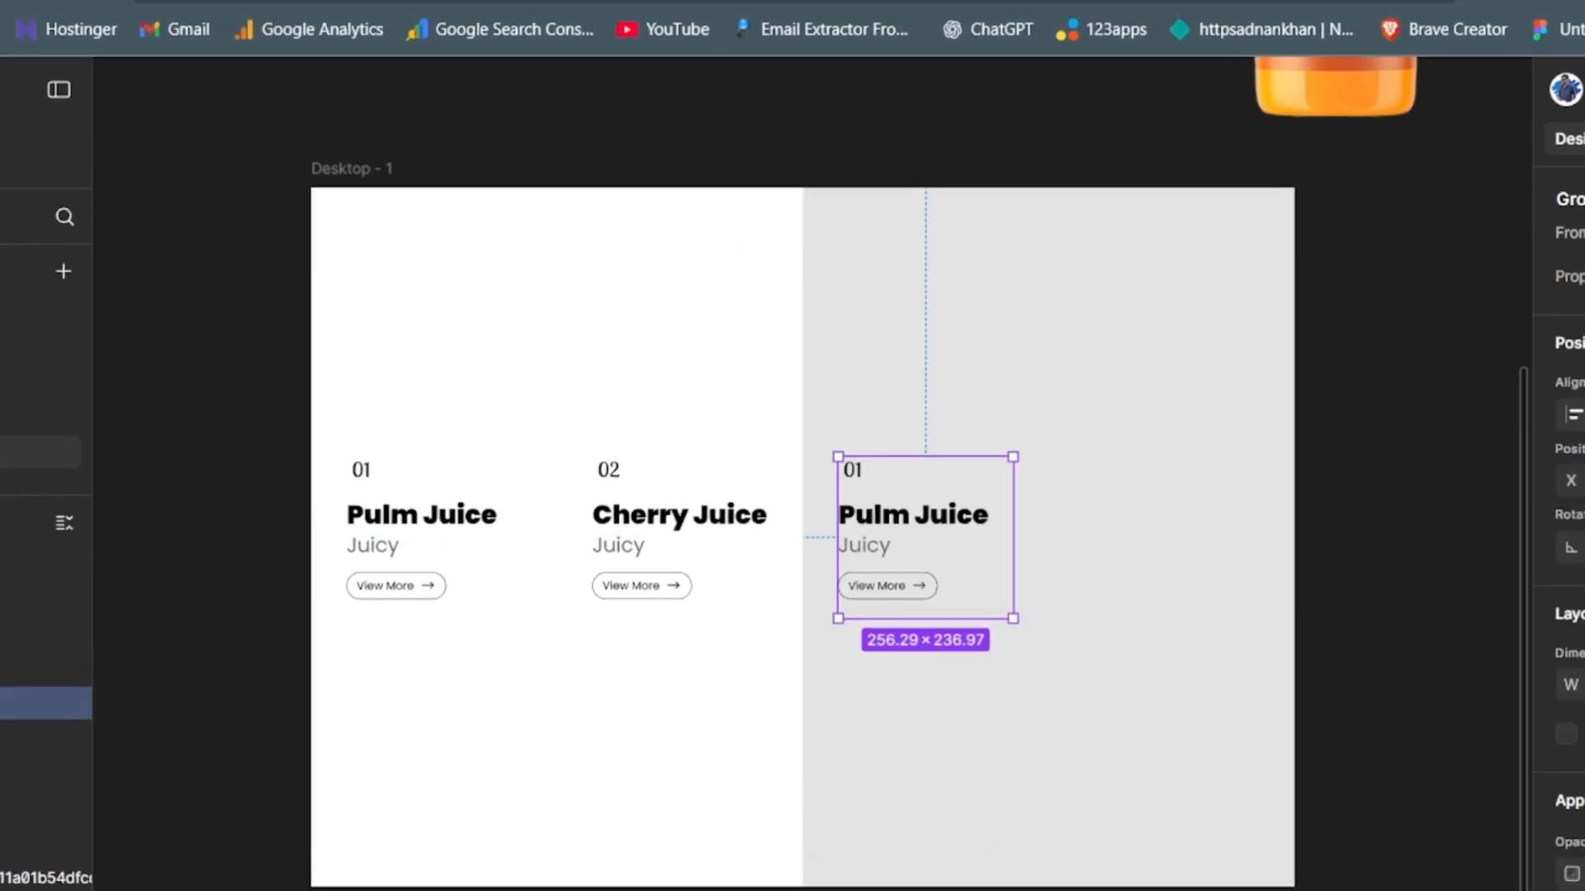
pyautogui.click(1579, 277)
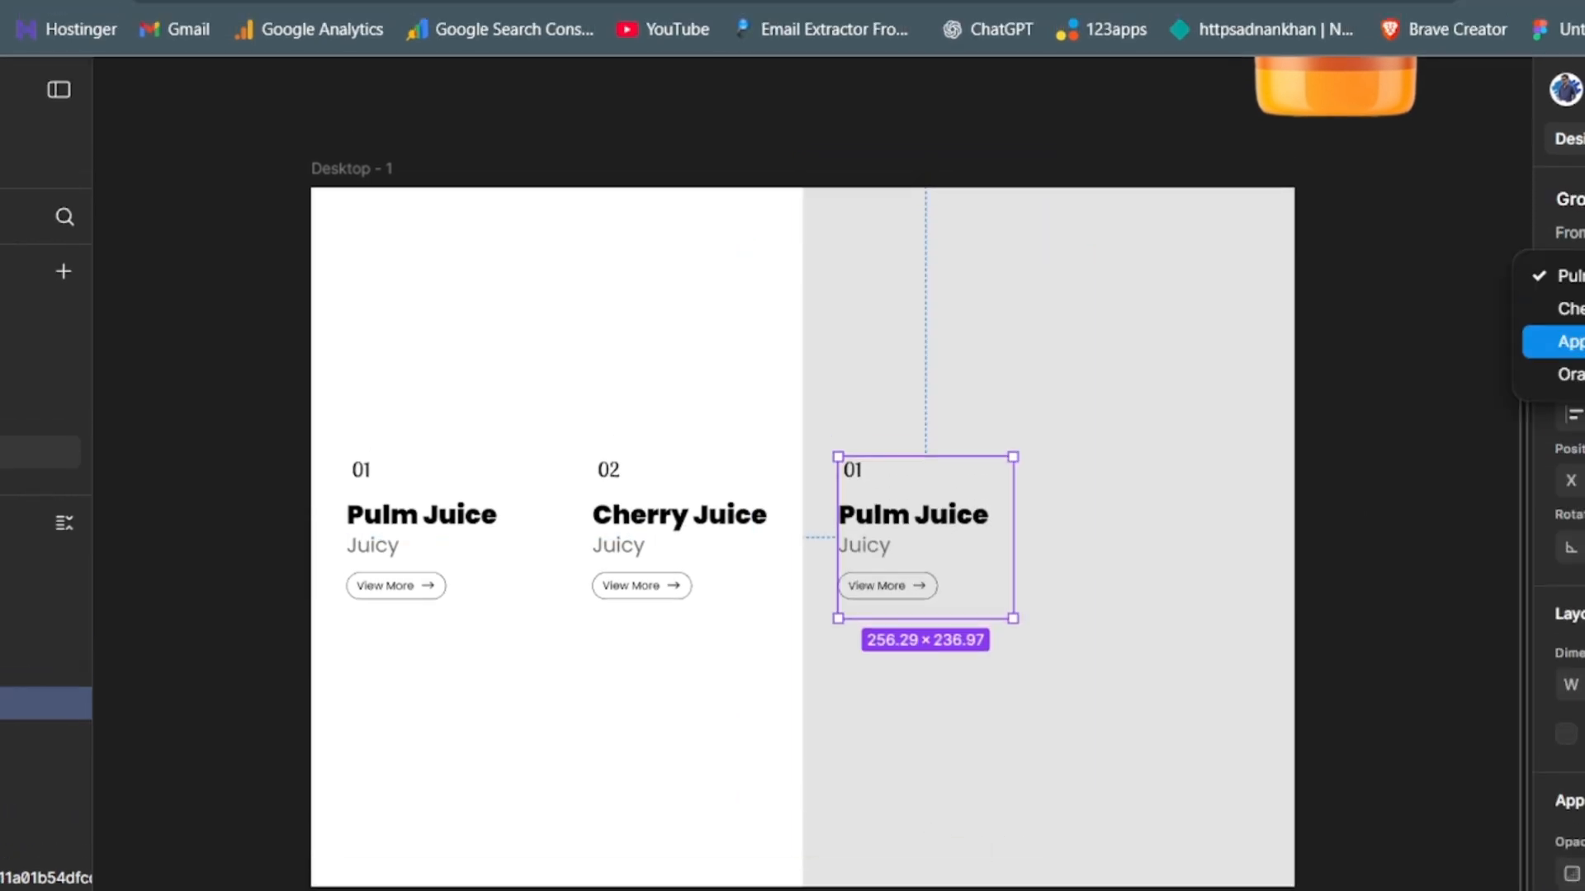
pyautogui.click(1568, 342)
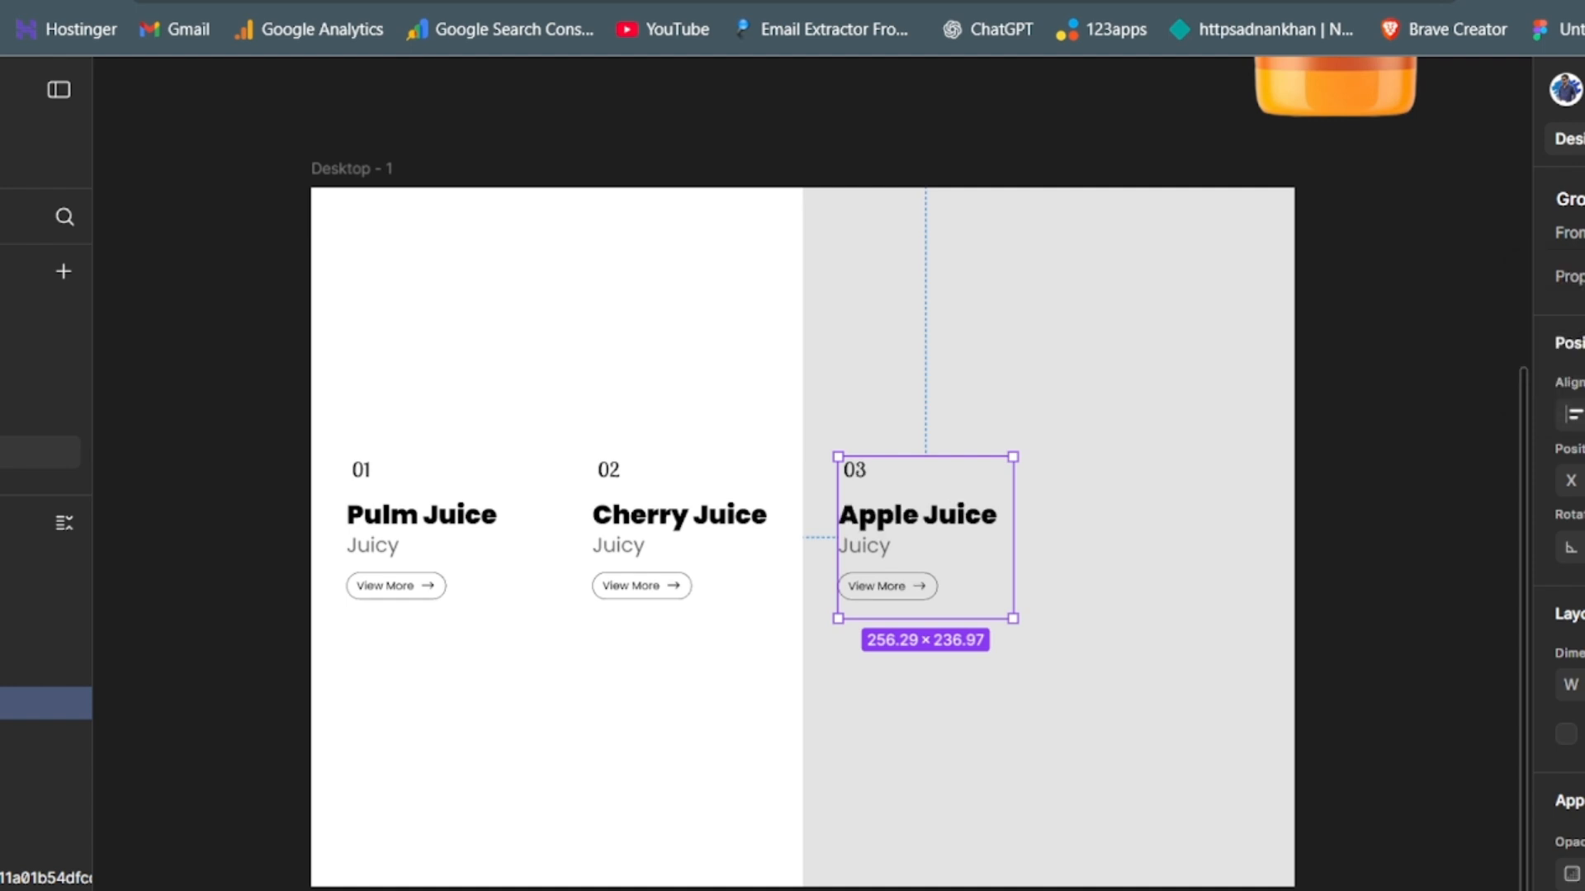
pyautogui.click(1415, 670)
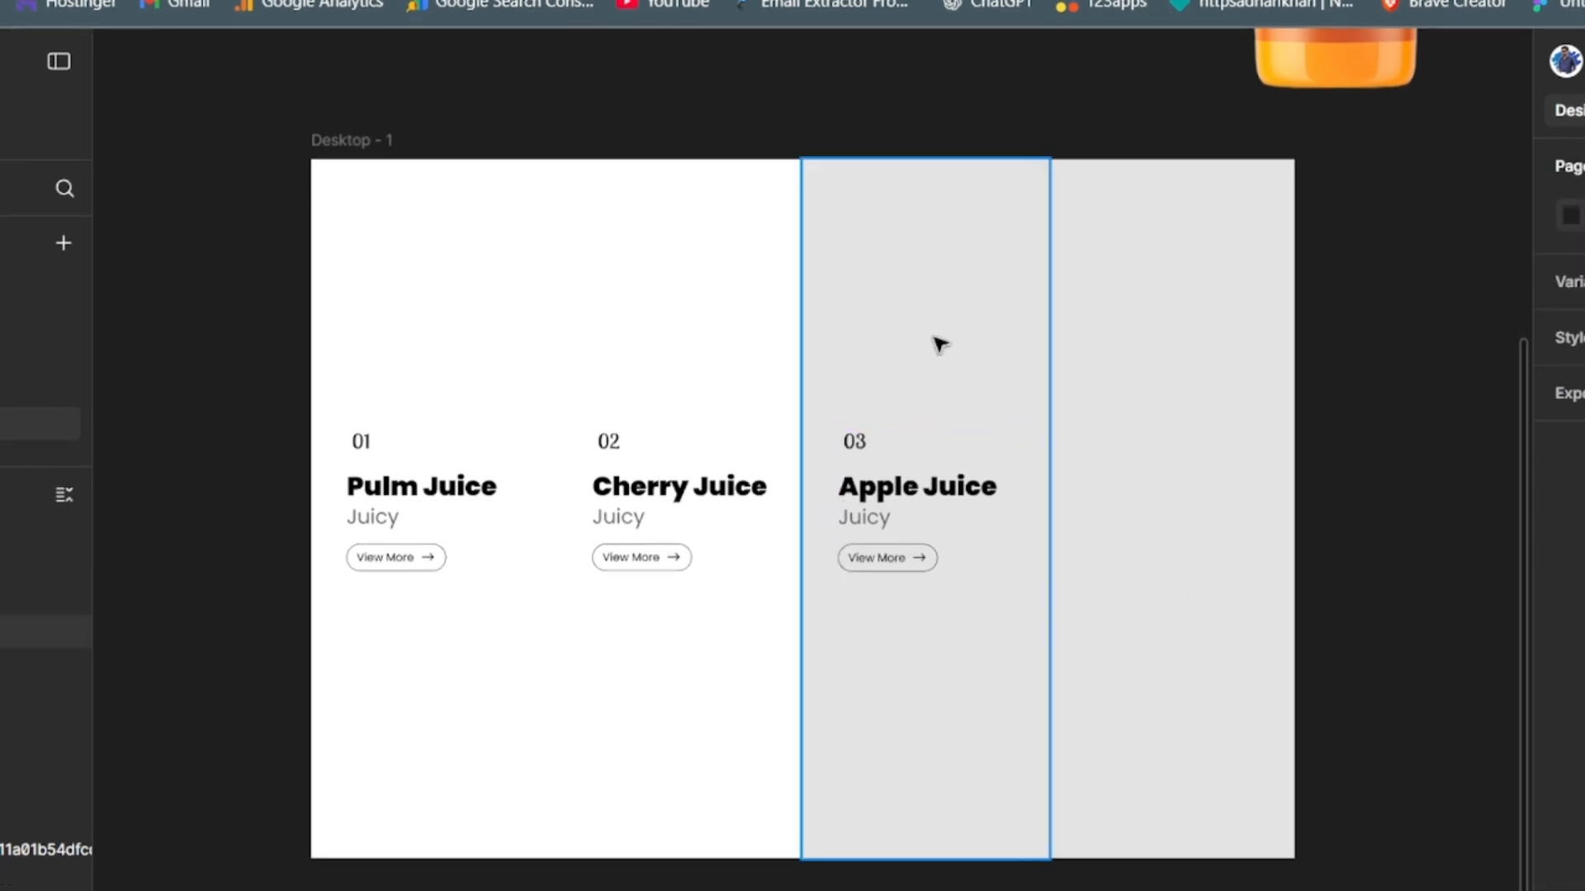
# - Change the fill of Frame 3 to white
pyautogui.click(939, 344)
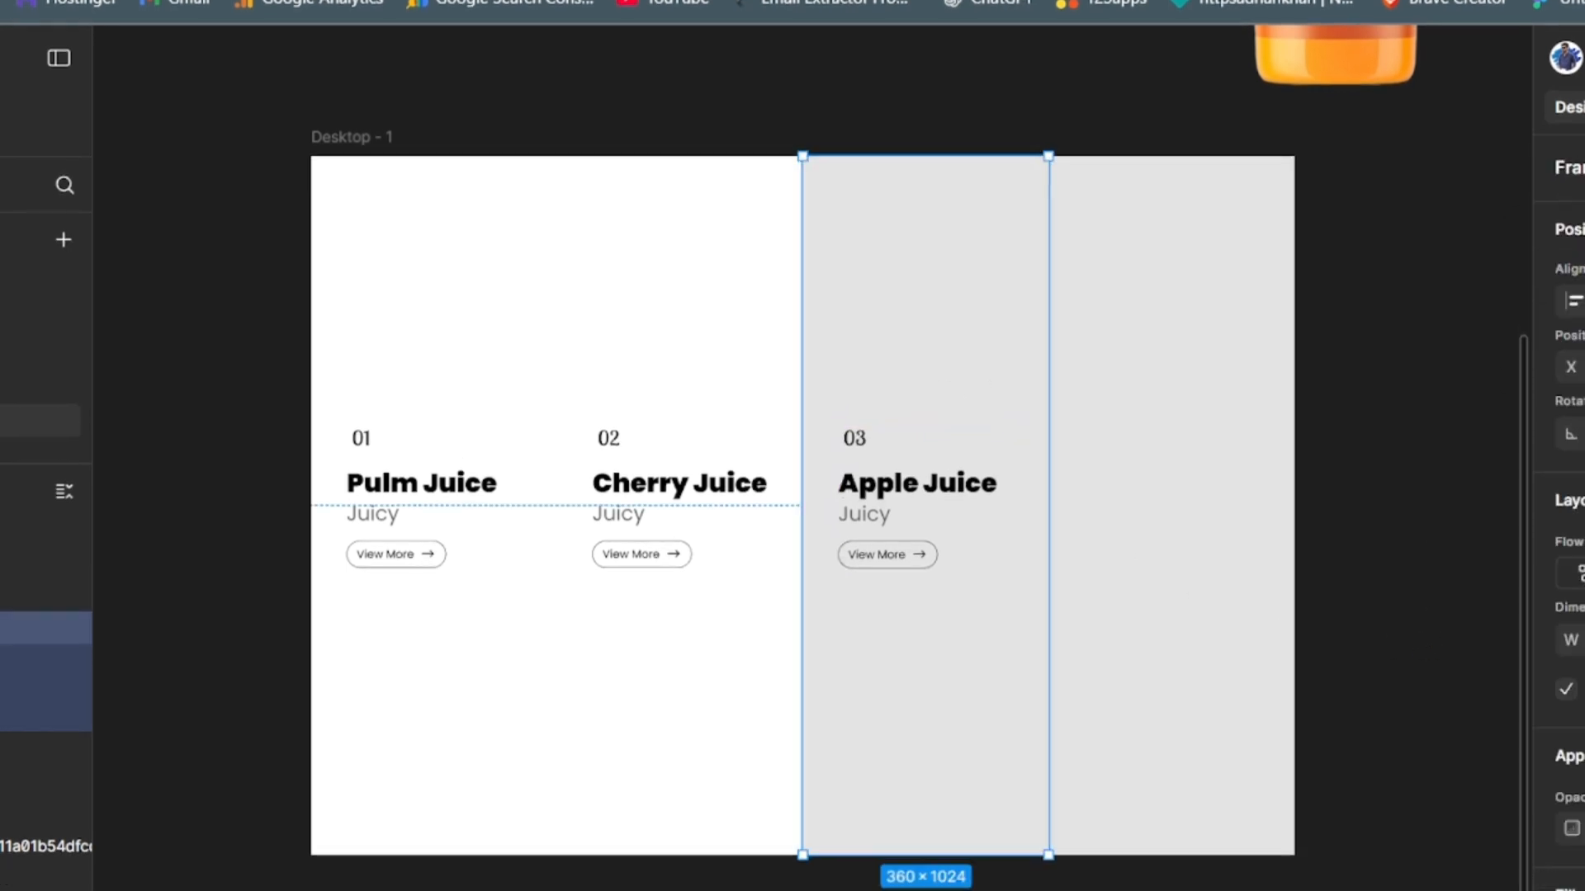
pyautogui.click(1571, 890)
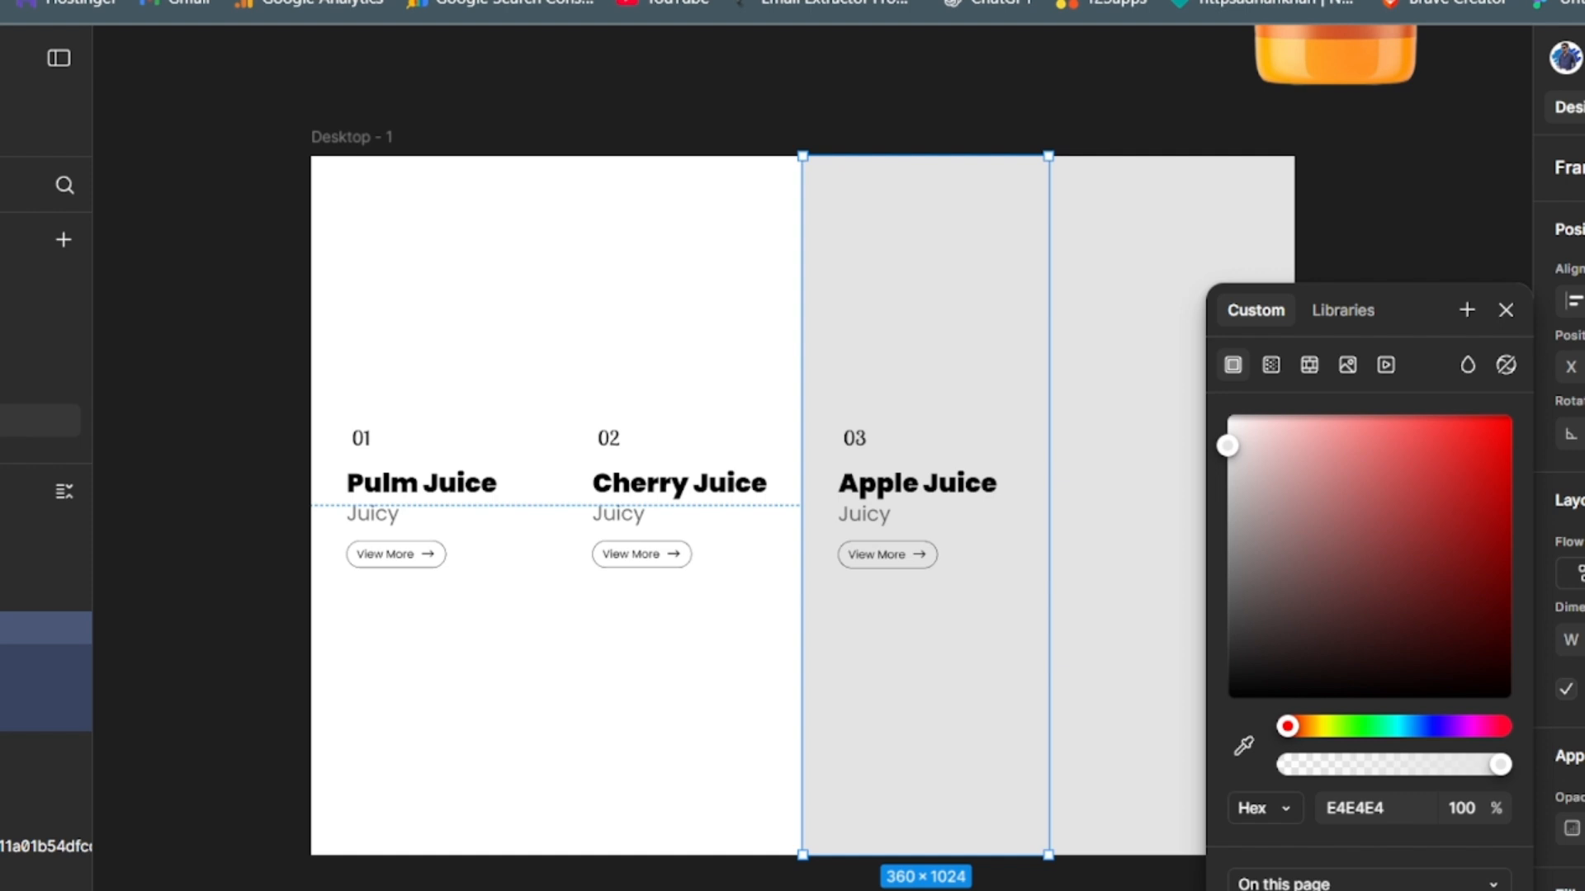
pyautogui.moveTo(1227, 446); pyautogui.dragTo(1228, 415)
pyautogui.click(290, 125)
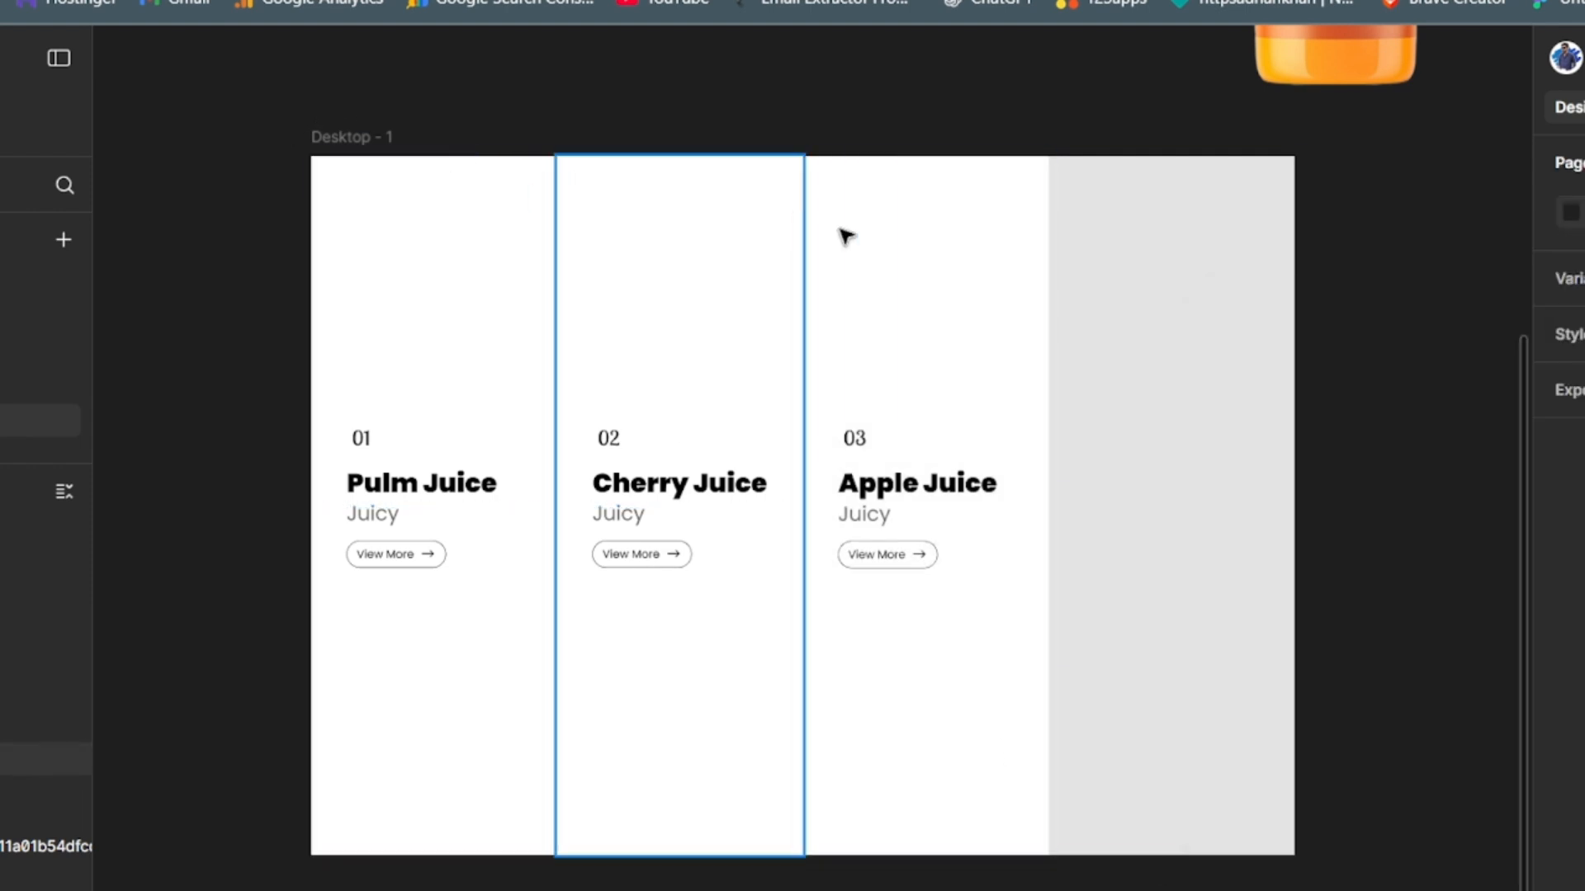
# - Move the orange bottle image onto the fourth column, rename its layer Img 4 and nest it inside Frame 4
pyautogui.click(1164, 354)
pyautogui.moveTo(1321, 65); pyautogui.dragTo(1145, 643)
pyautogui.moveTo(1144, 772); pyautogui.dragTo(1143, 775)
pyautogui.click(169, 544)
pyautogui.doubleClick(181, 587)
pyautogui.write('Img')
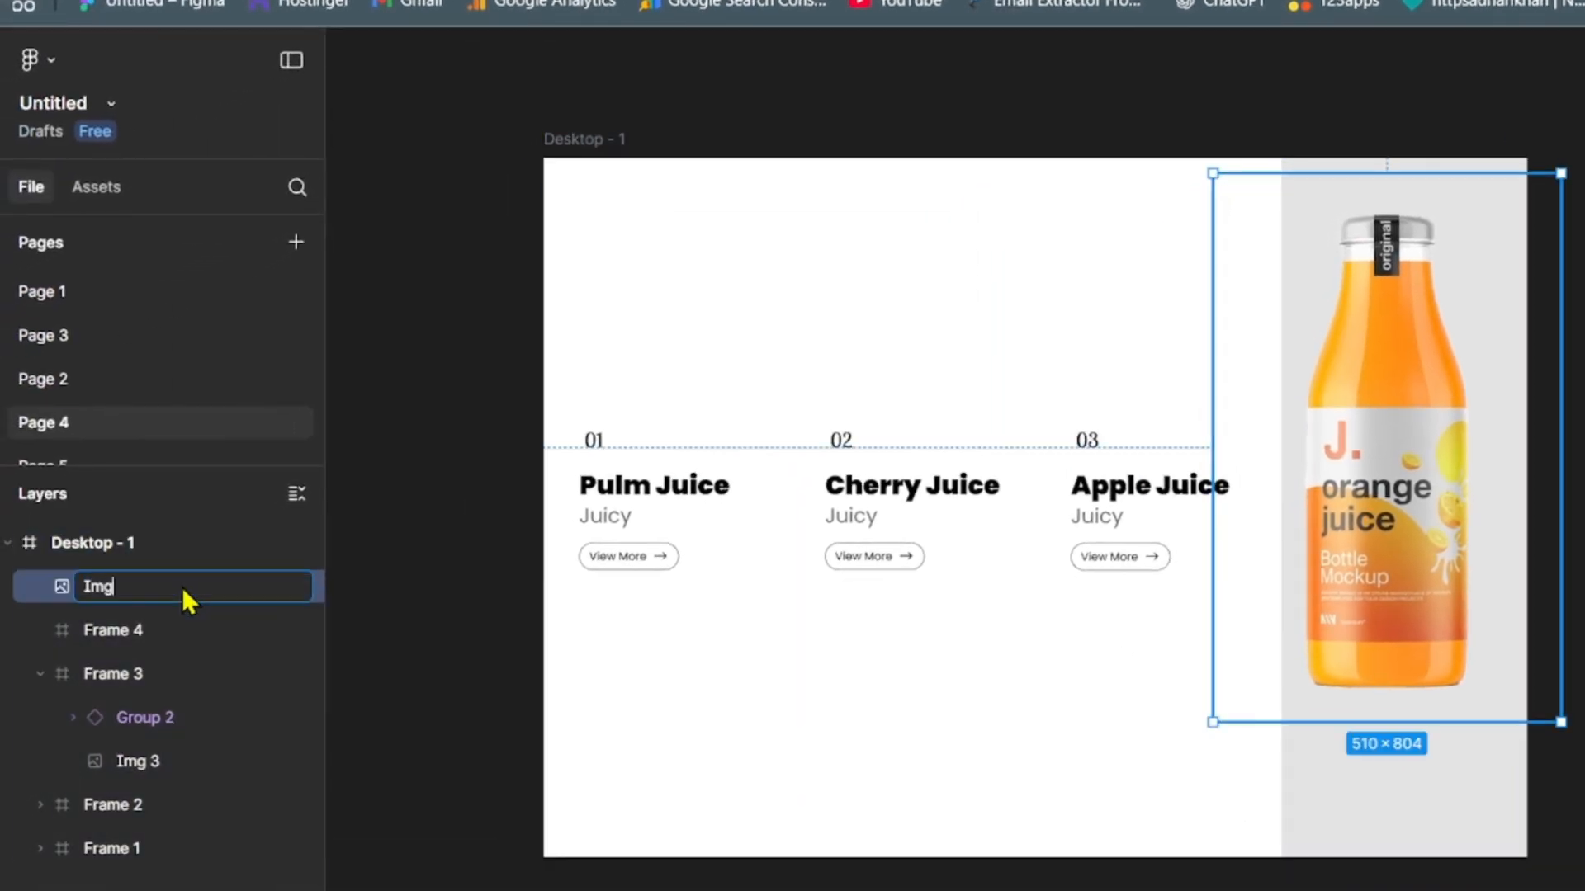
pyautogui.write(' 4')
pyautogui.press('Return')
pyautogui.moveTo(71, 584); pyautogui.dragTo(168, 661)
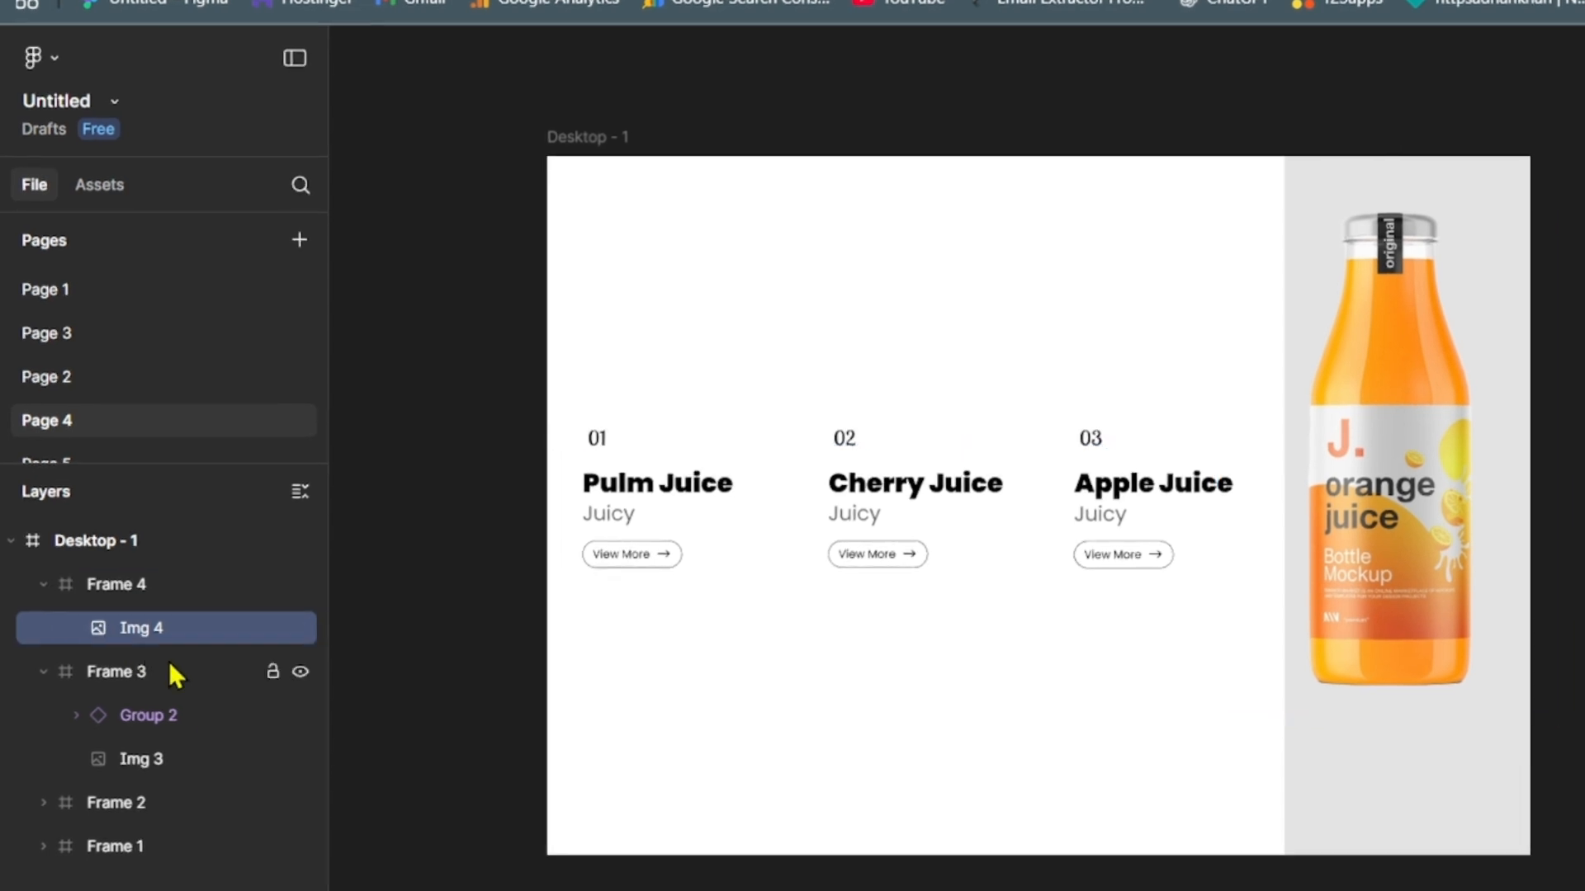
# - Centre Img 4 horizontally and vertically within Frame 4
pyautogui.moveTo(1414, 561); pyautogui.dragTo(1432, 629)
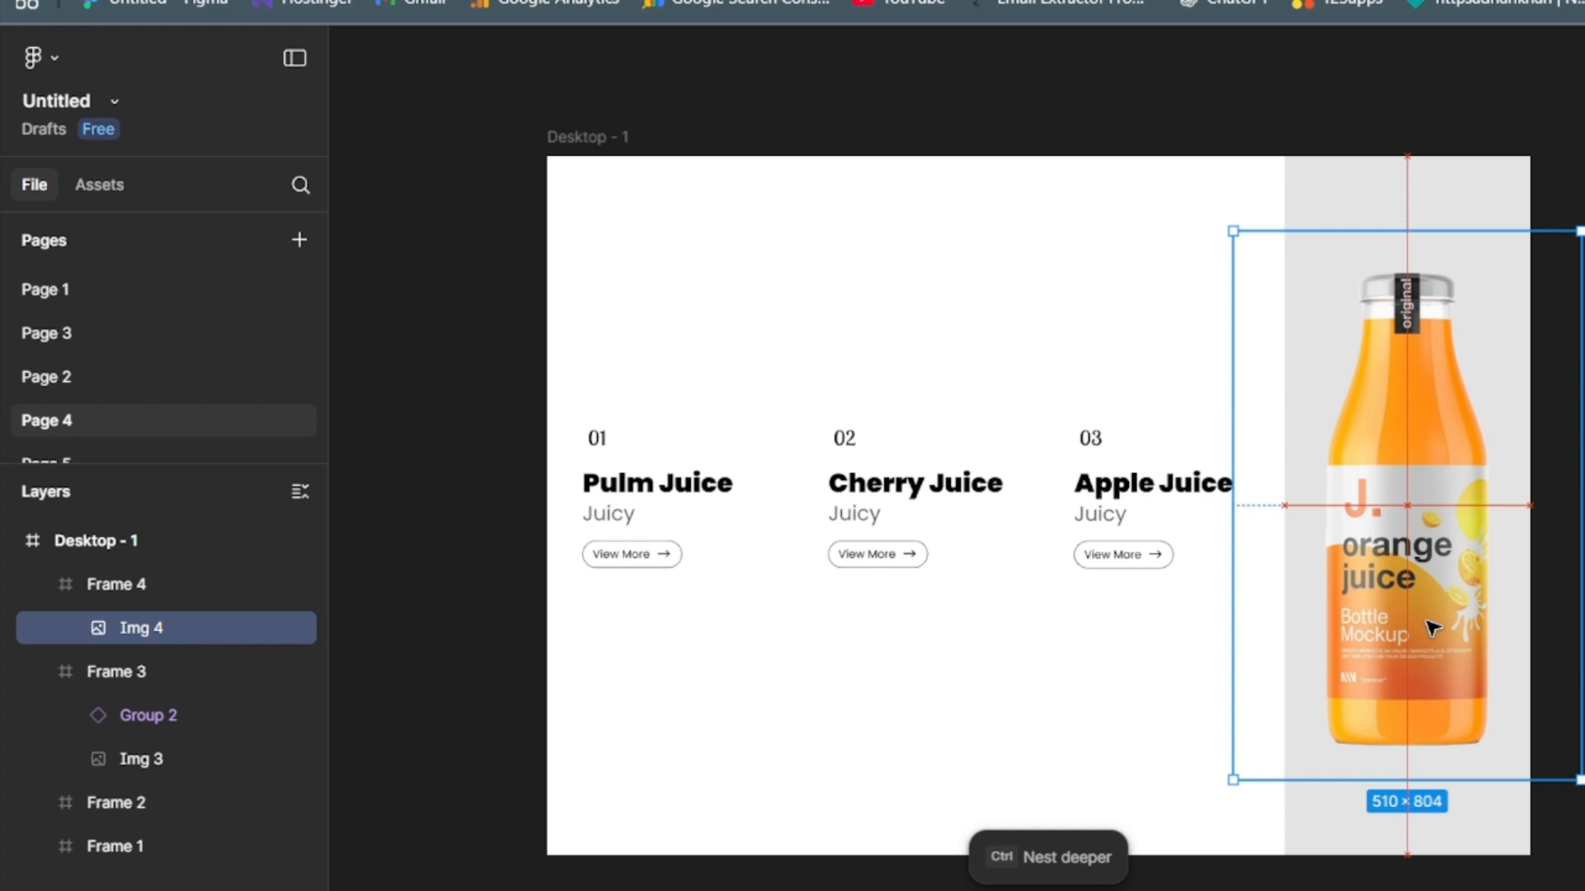
pyautogui.moveTo(1432, 629); pyautogui.dragTo(1432, 629)
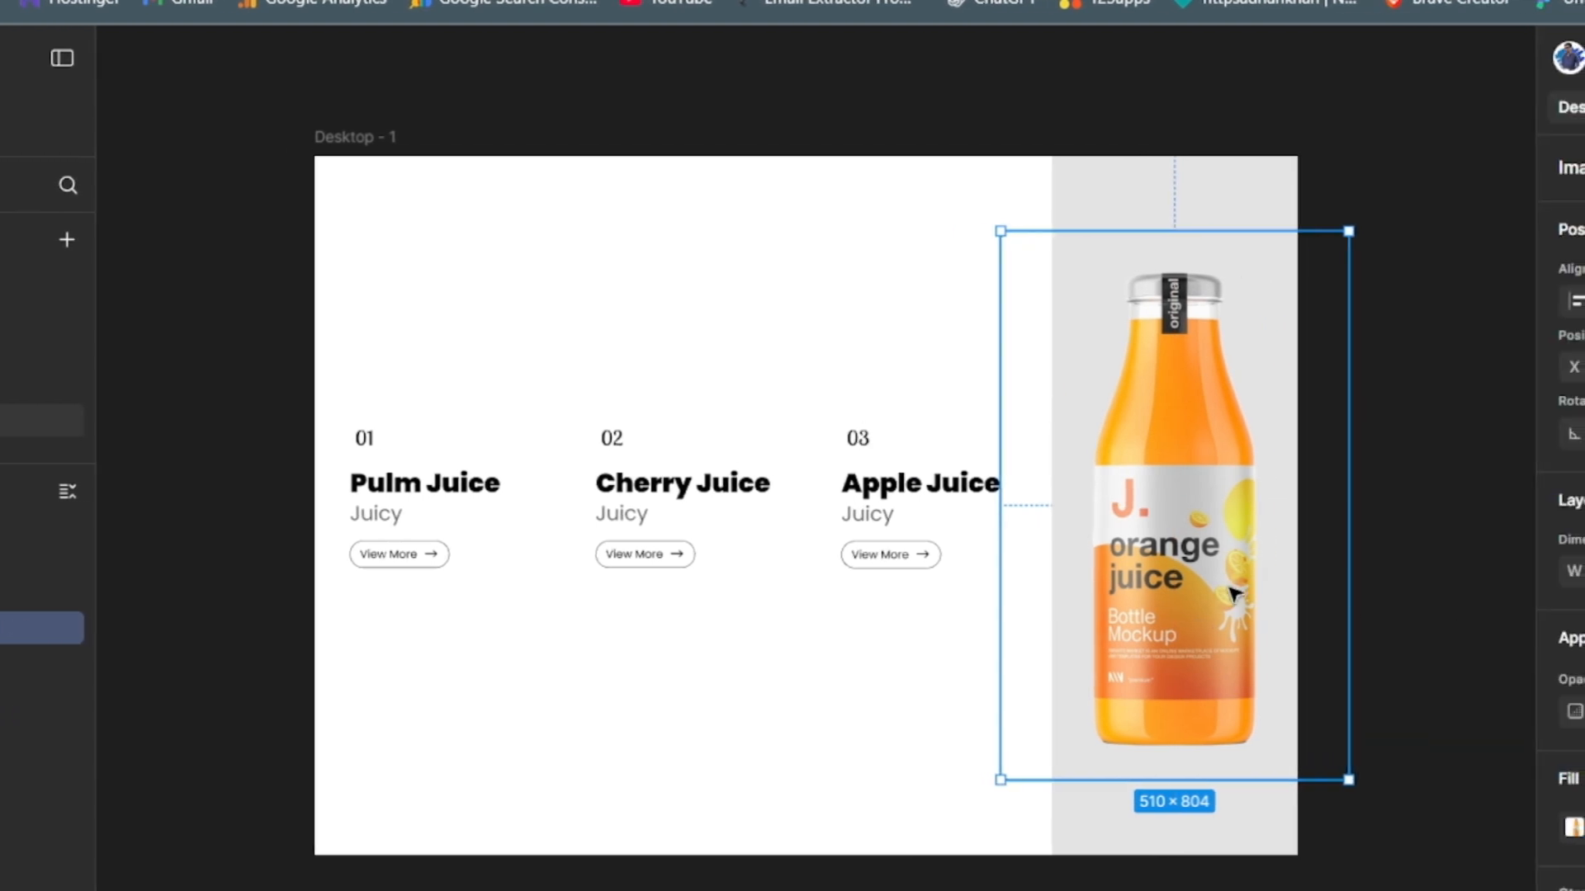
pyautogui.click(1388, 700)
pyautogui.click(1213, 640)
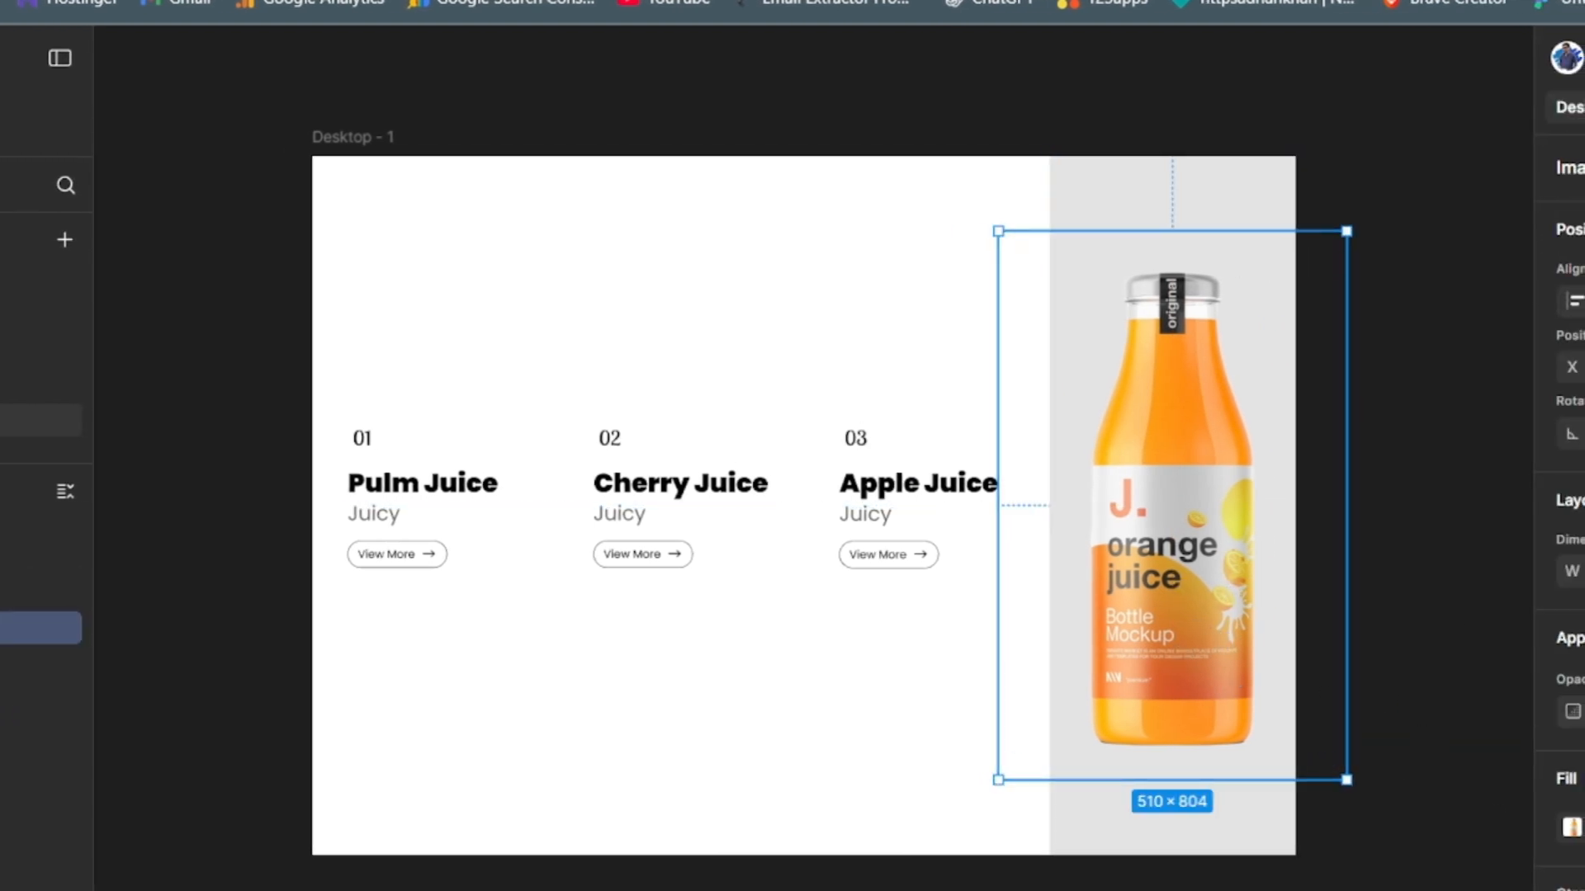
# - Hide the orange bottle image Img 4 by setting its opacity to 0
pyautogui.click(1579, 712)
pyautogui.write('0')
pyautogui.press('Return')
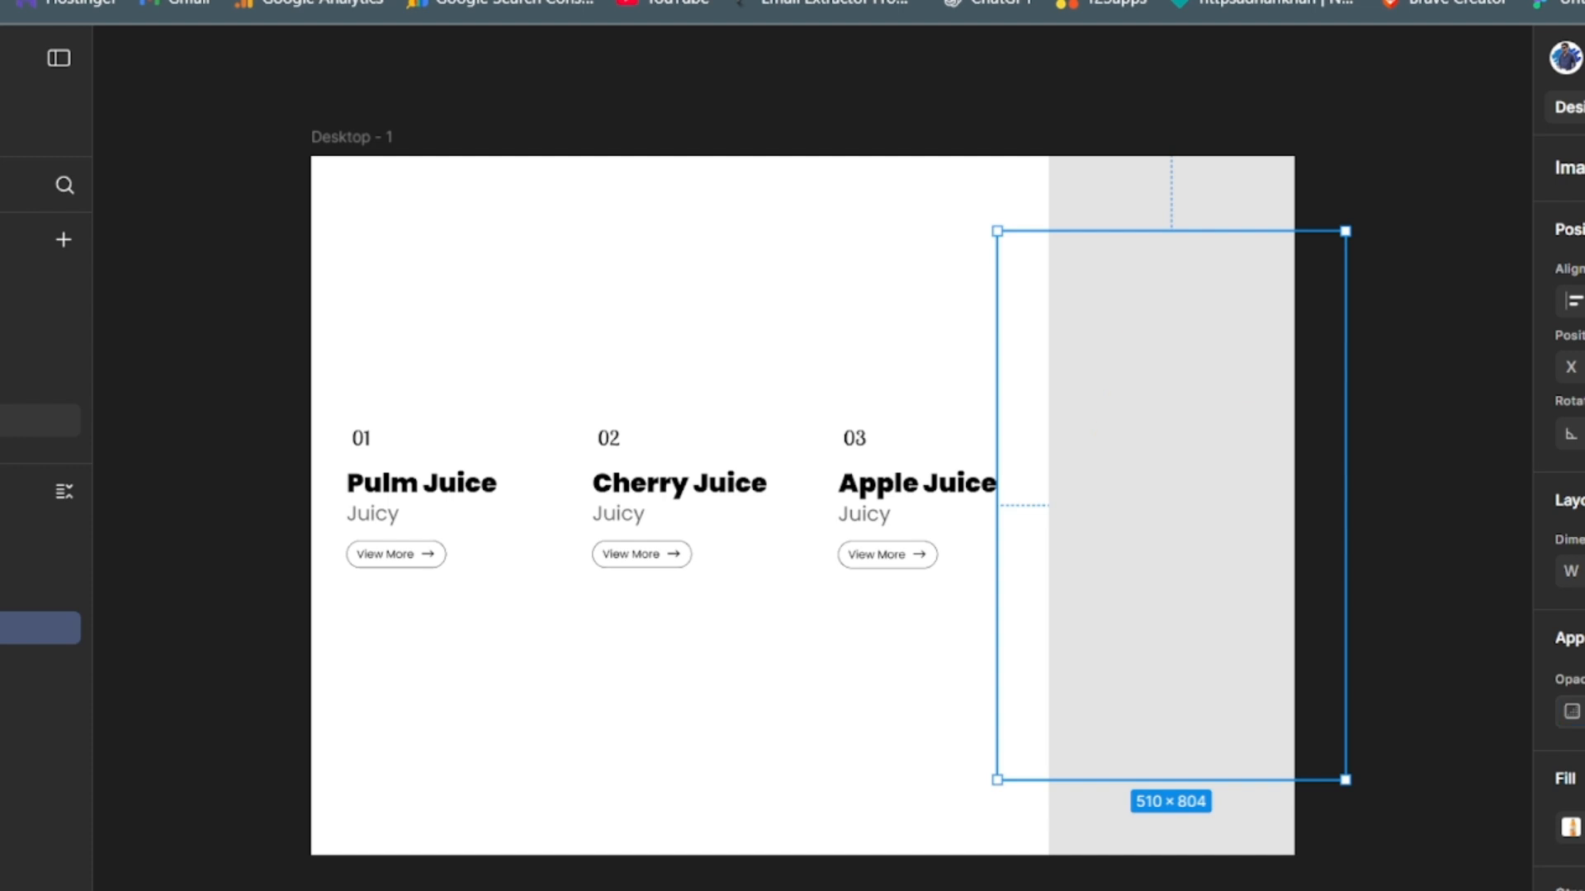
pyautogui.press('Escape')
# - Paste the copied juice text instance into Frame 4 and switch it to the Orange Juice variant
pyautogui.click(1167, 492)
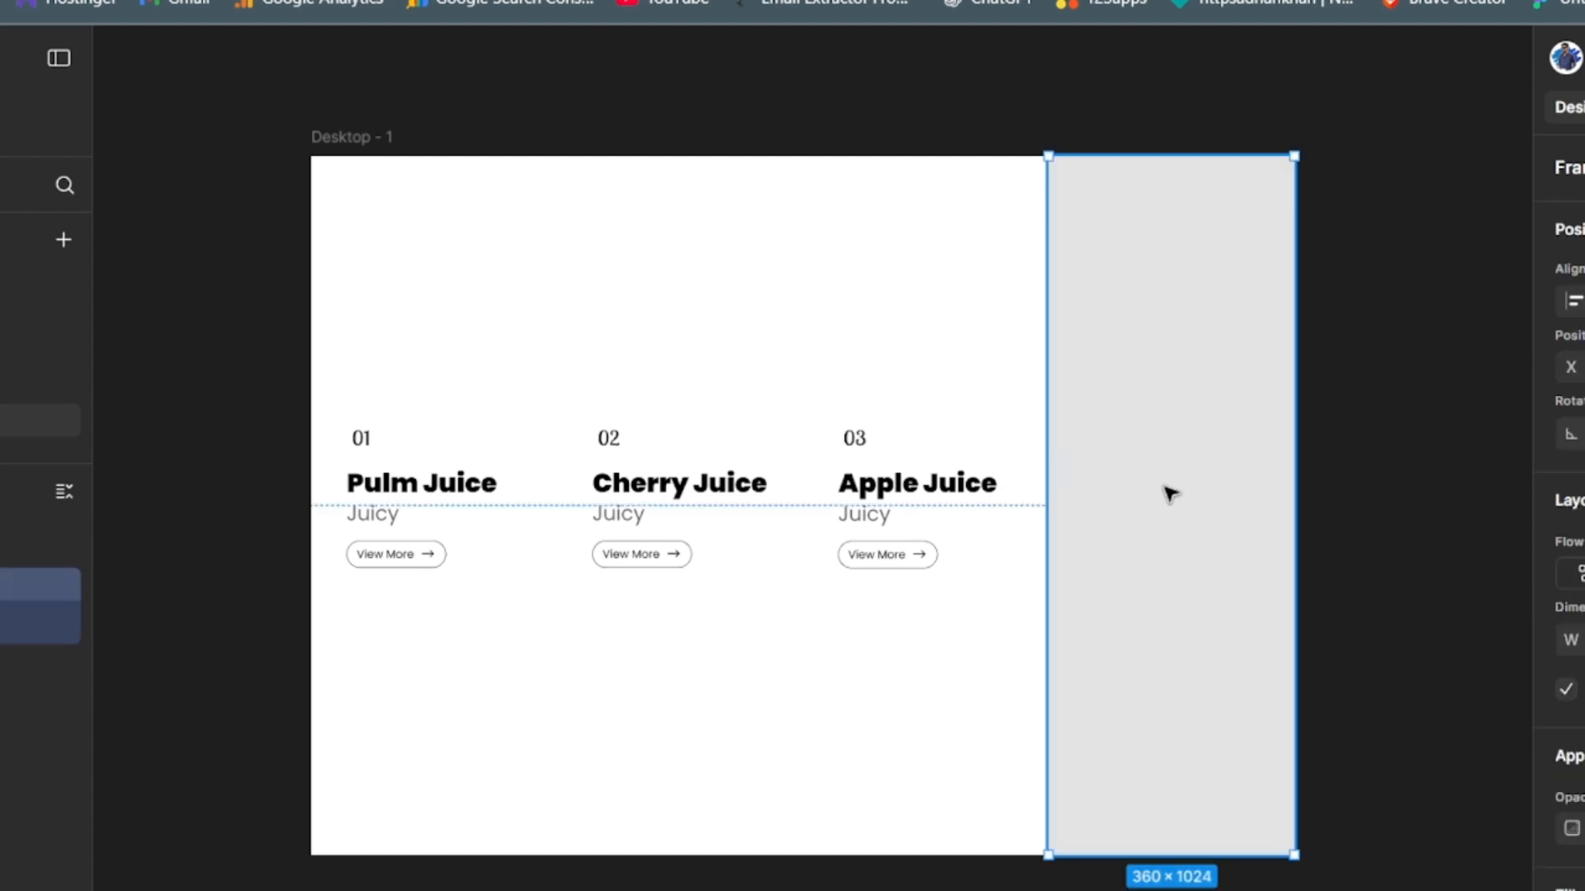
pyautogui.hotkey('ctrl', 'v')
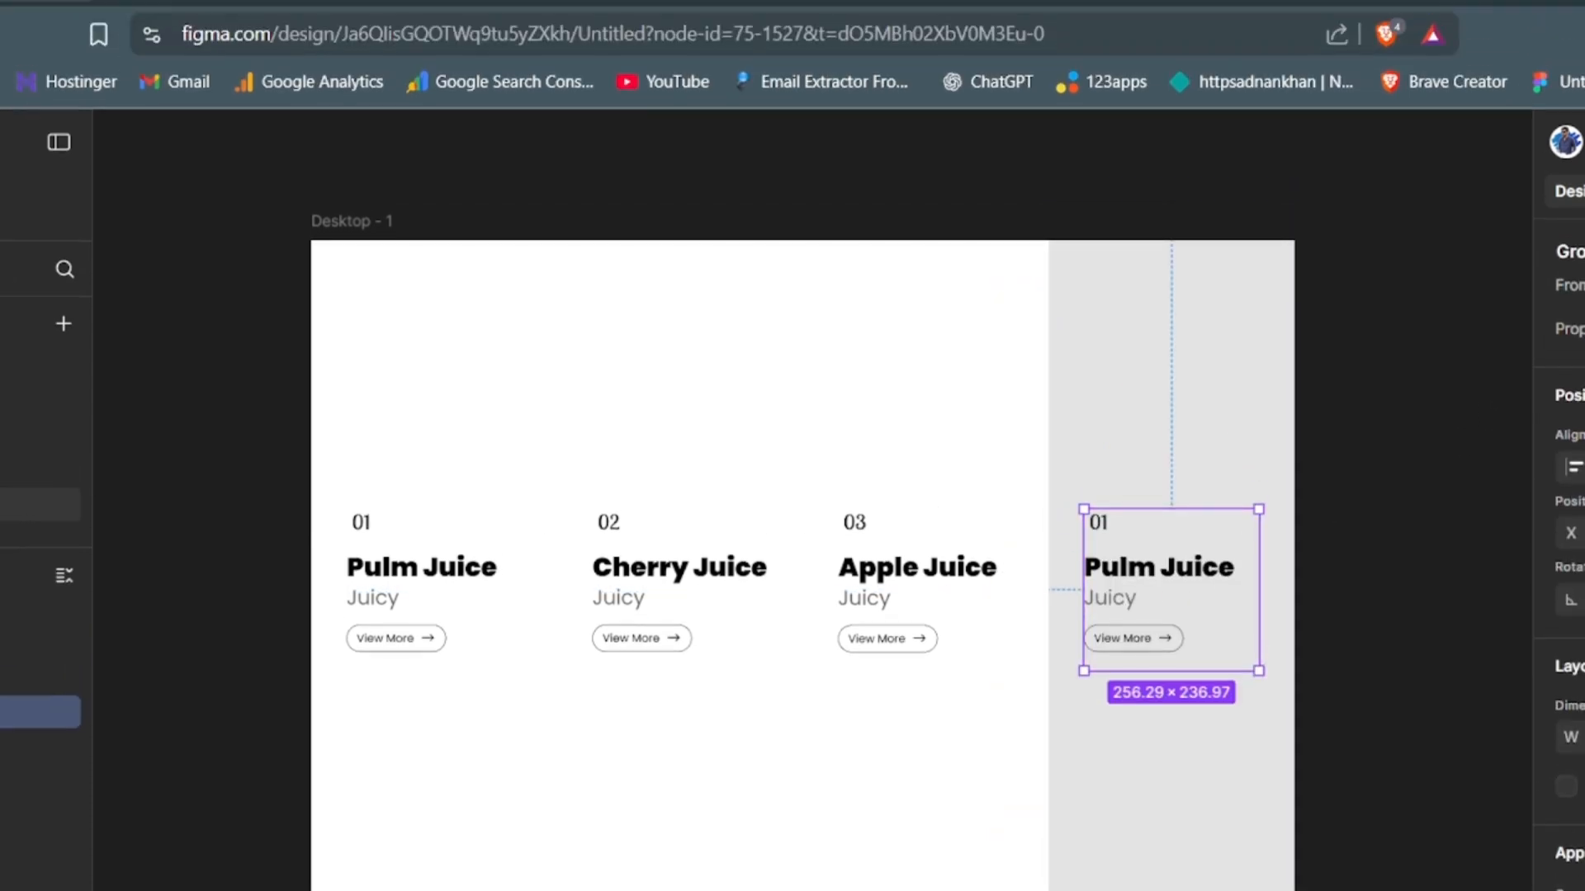
pyautogui.click(1580, 328)
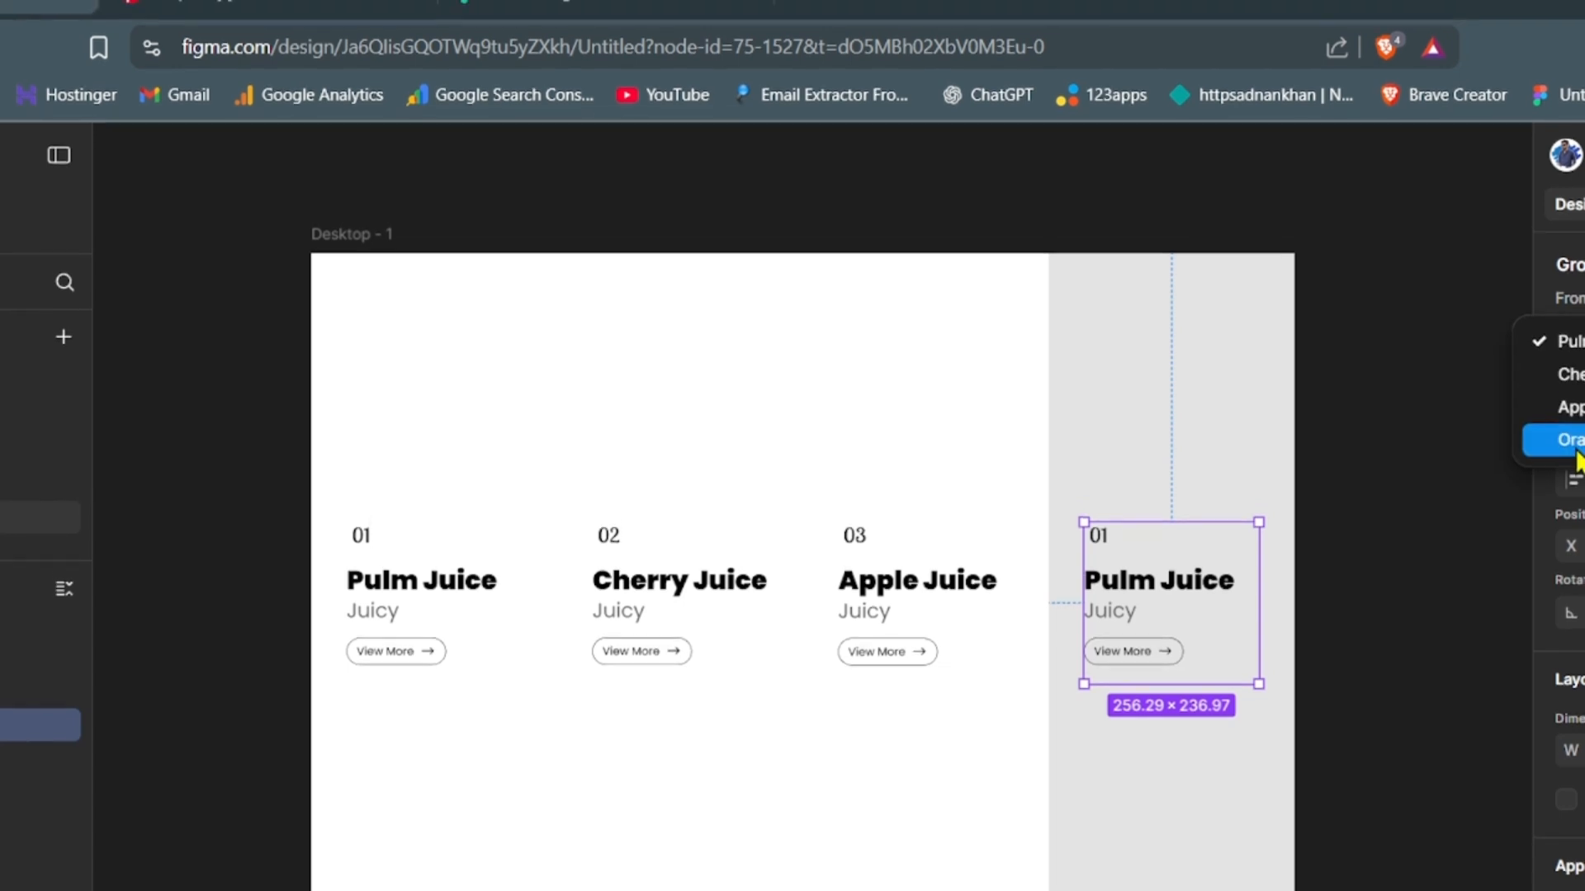
pyautogui.click(1578, 430)
pyautogui.click(1403, 640)
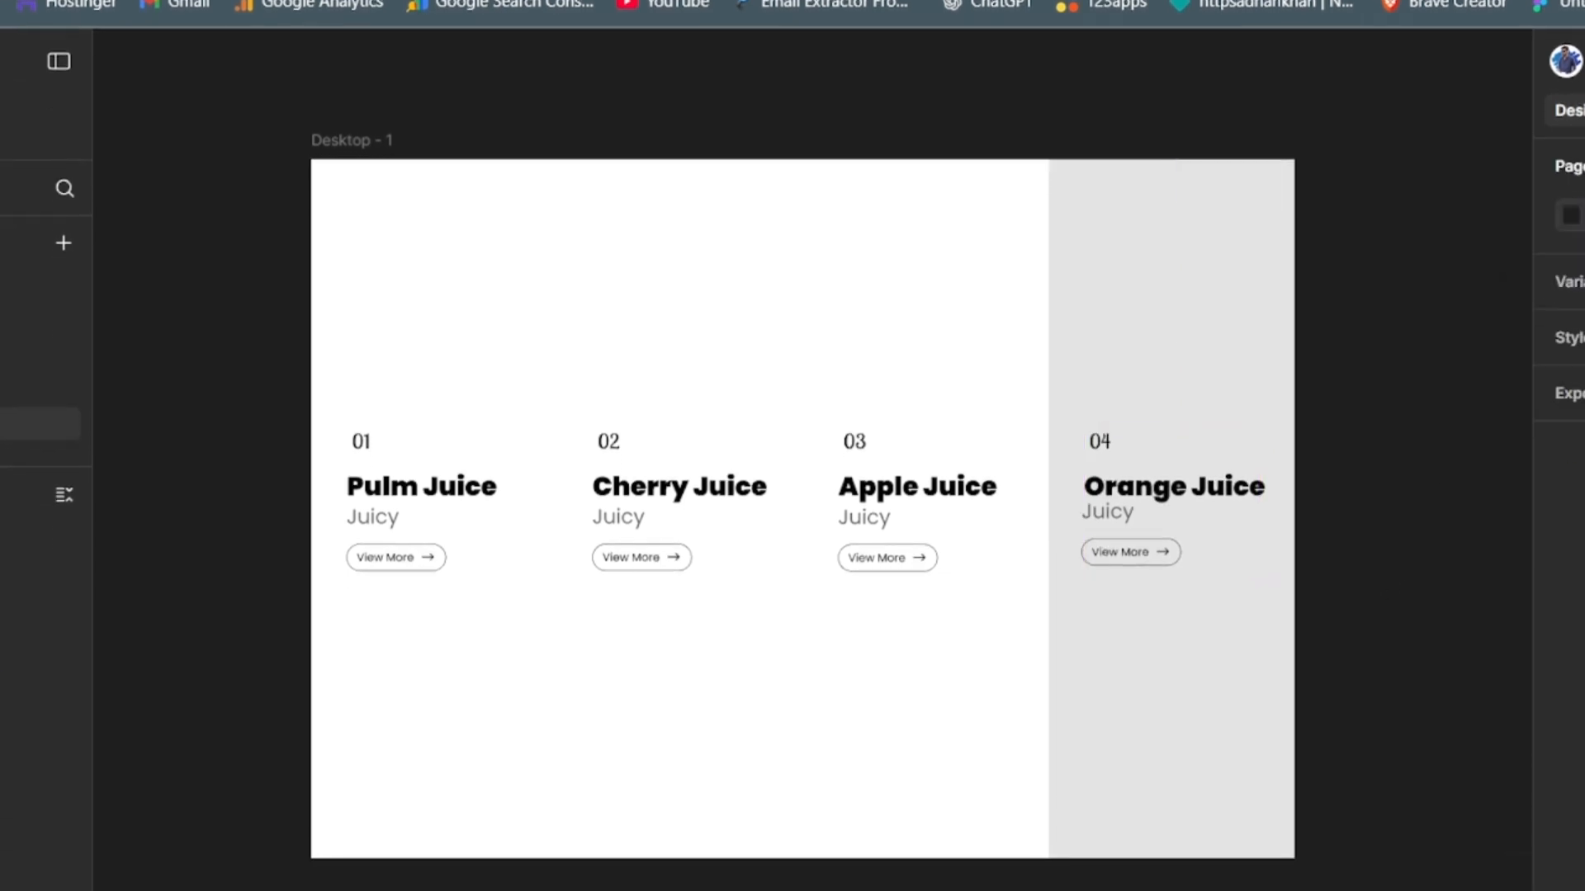
# - Try the Cherry Juice variant on the fourth column's text instance and switch it back to Orange Juice
pyautogui.click(1098, 540)
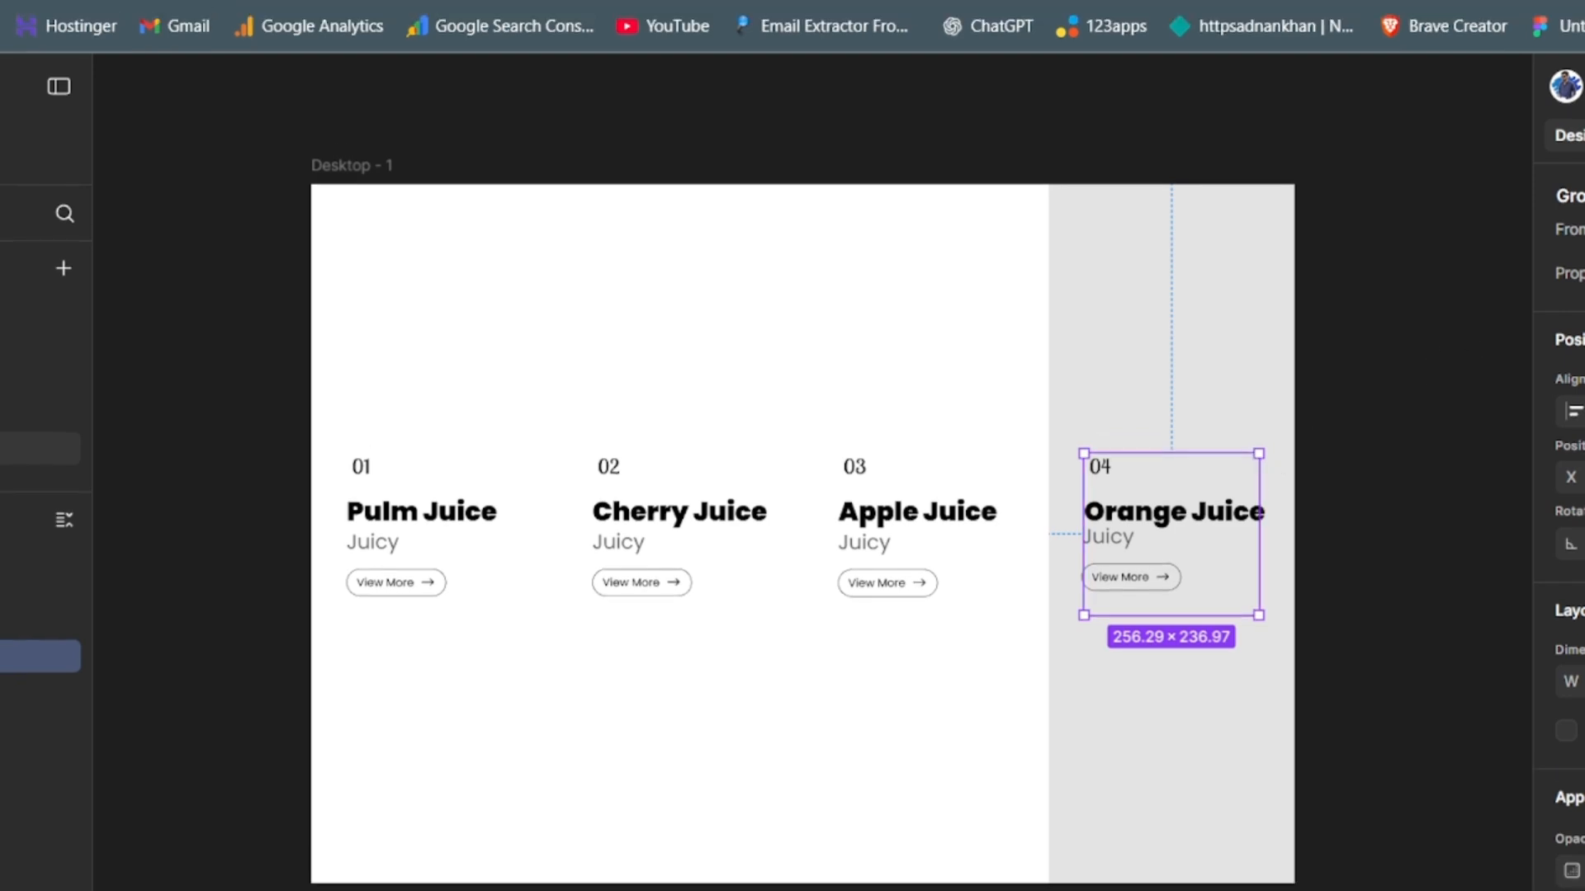
pyautogui.click(1578, 273)
pyautogui.click(1578, 207)
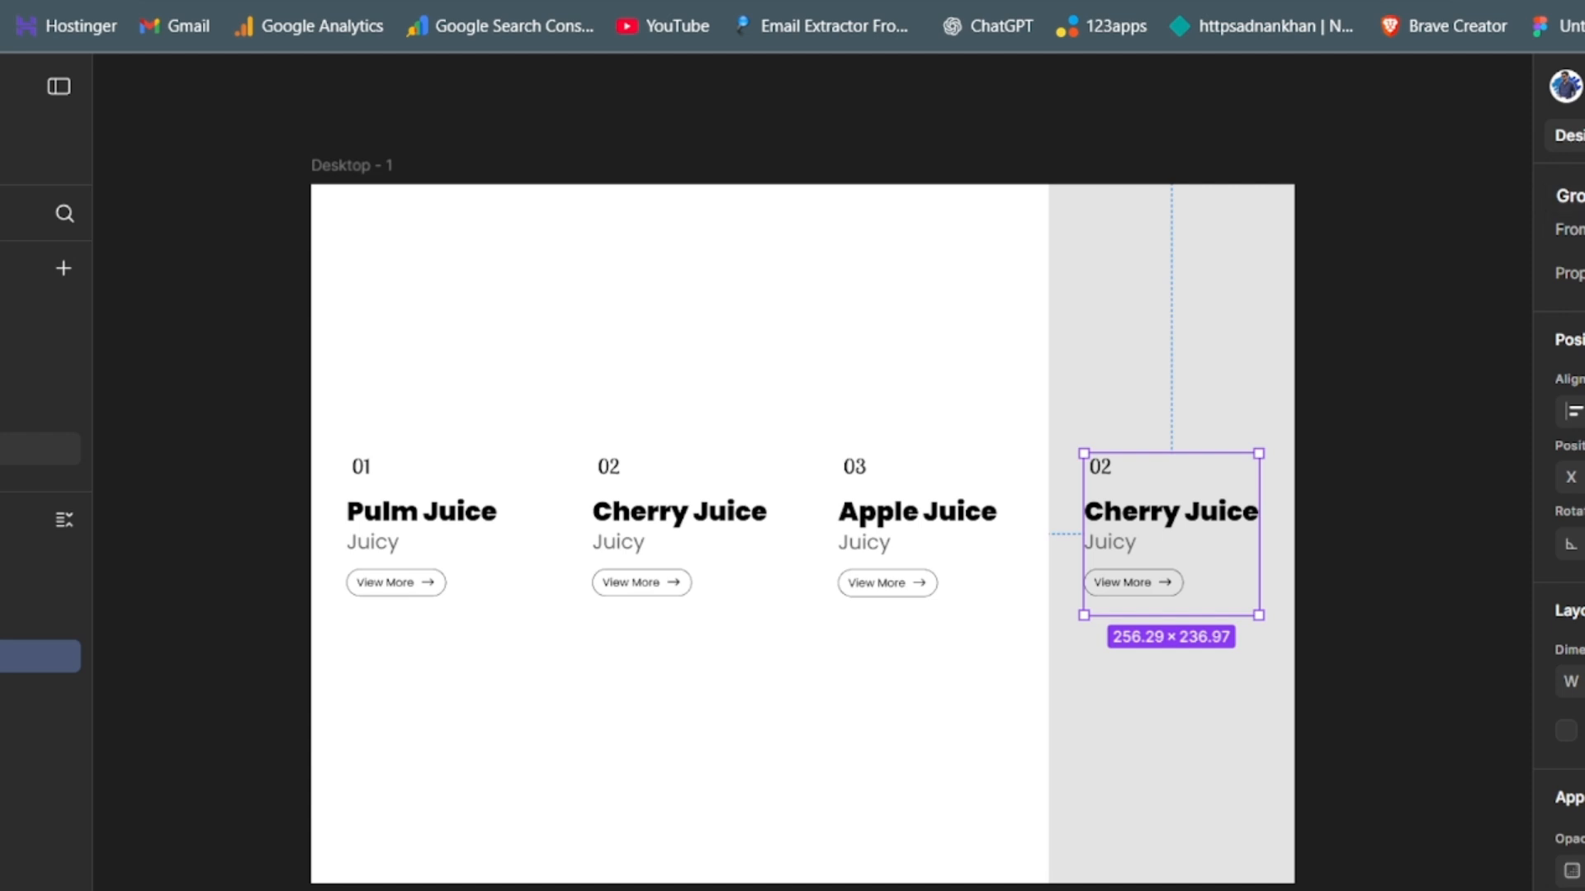
pyautogui.click(1578, 273)
pyautogui.click(1568, 338)
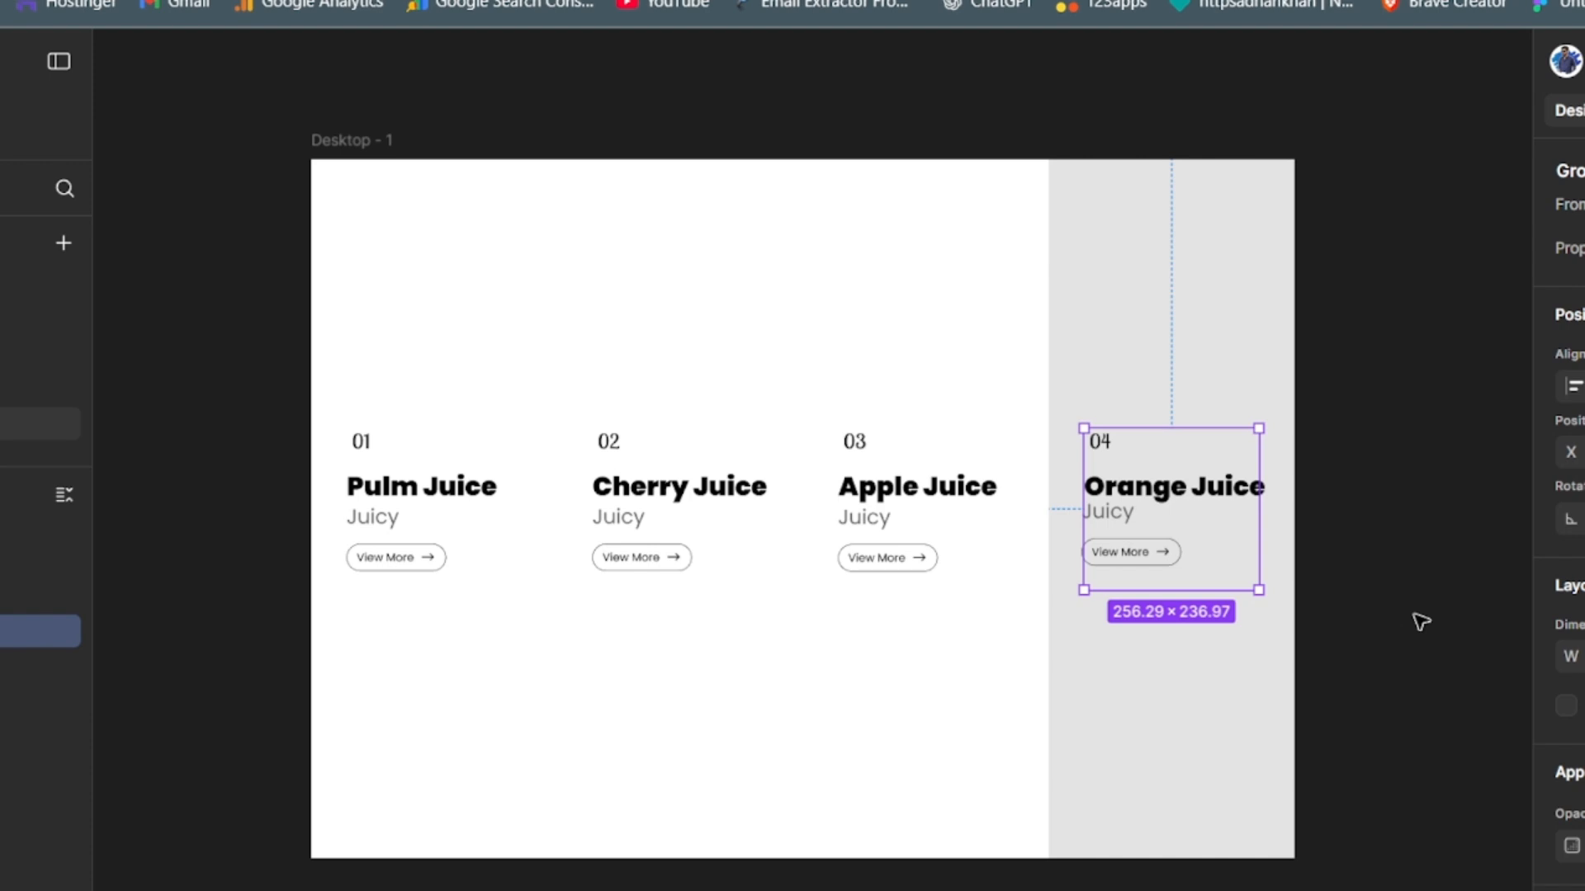
pyautogui.click(1420, 620)
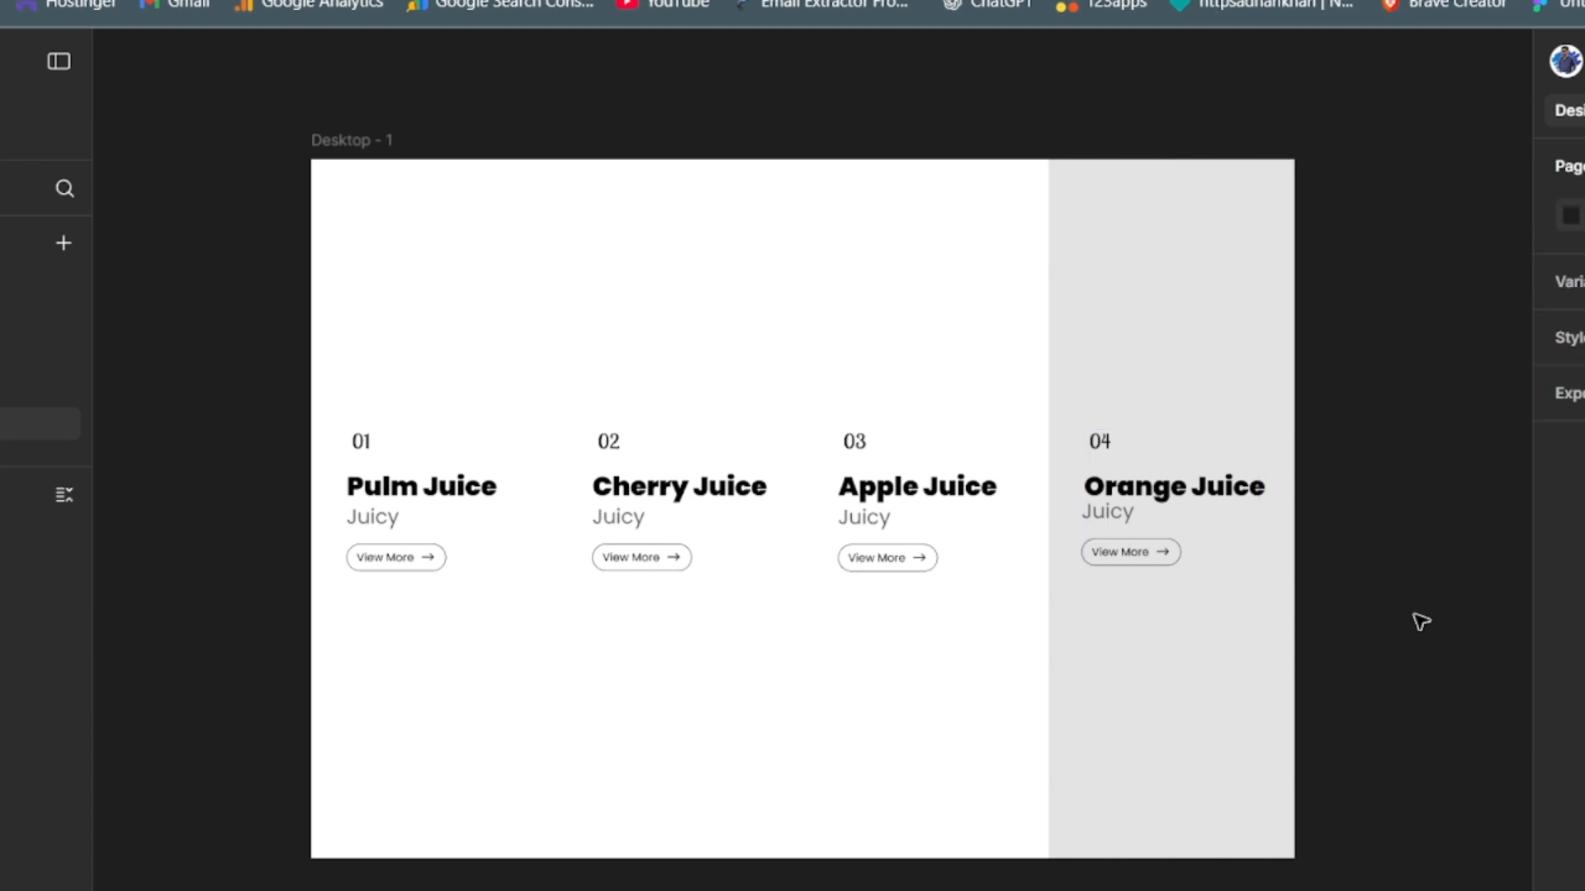
pyautogui.click(364, 446)
pyautogui.click(371, 449)
pyautogui.click(371, 448)
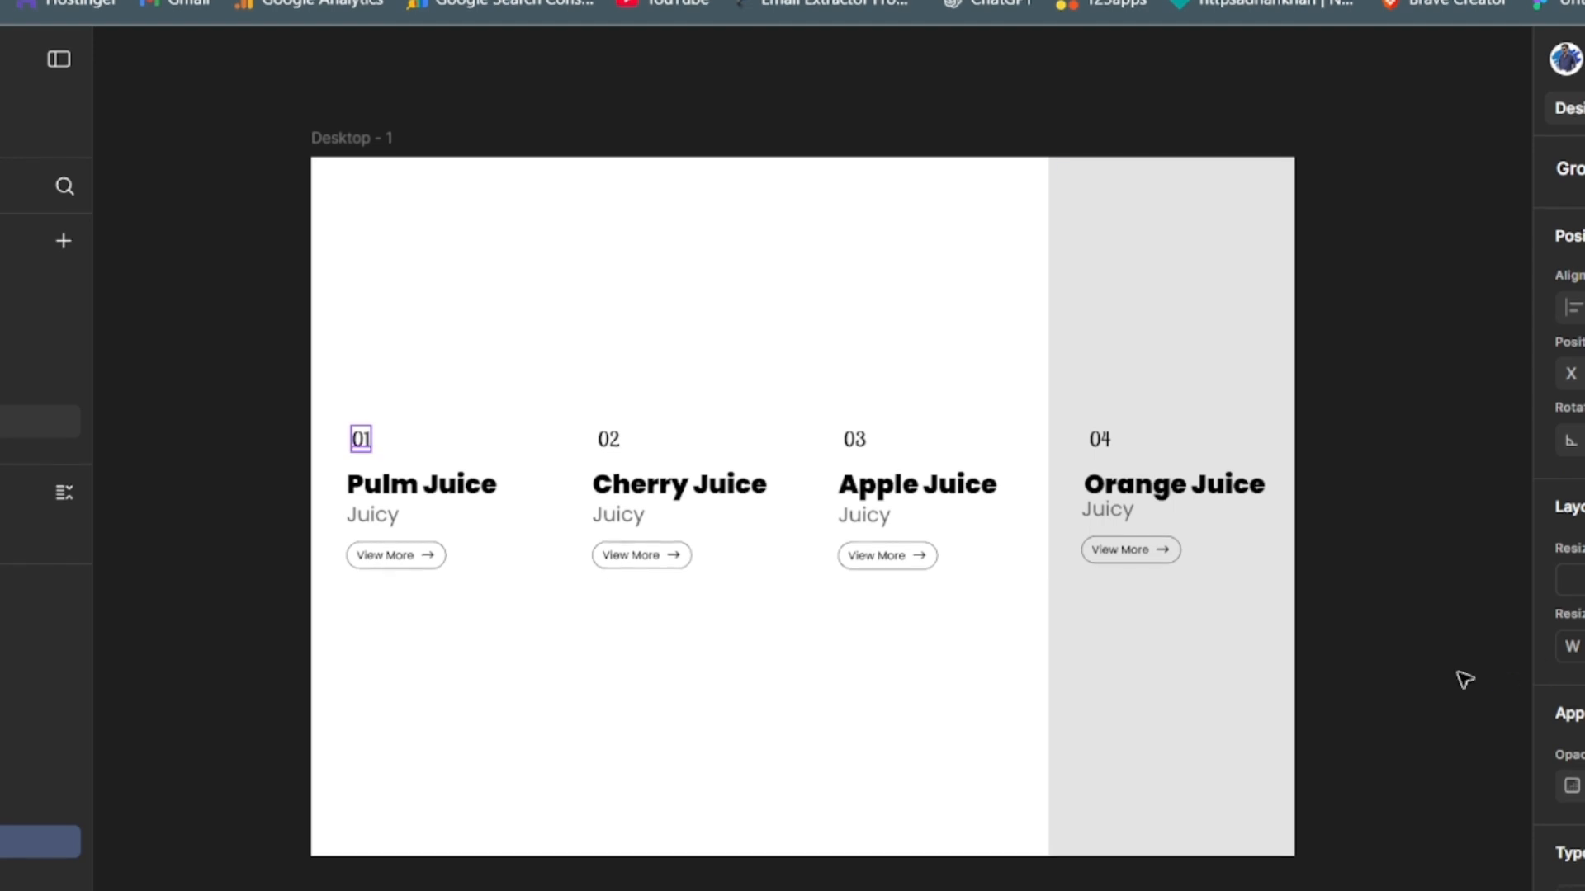
pyautogui.click(1439, 690)
# - Change the fill of Frame 4 to white, FFFFFF
pyautogui.click(1211, 696)
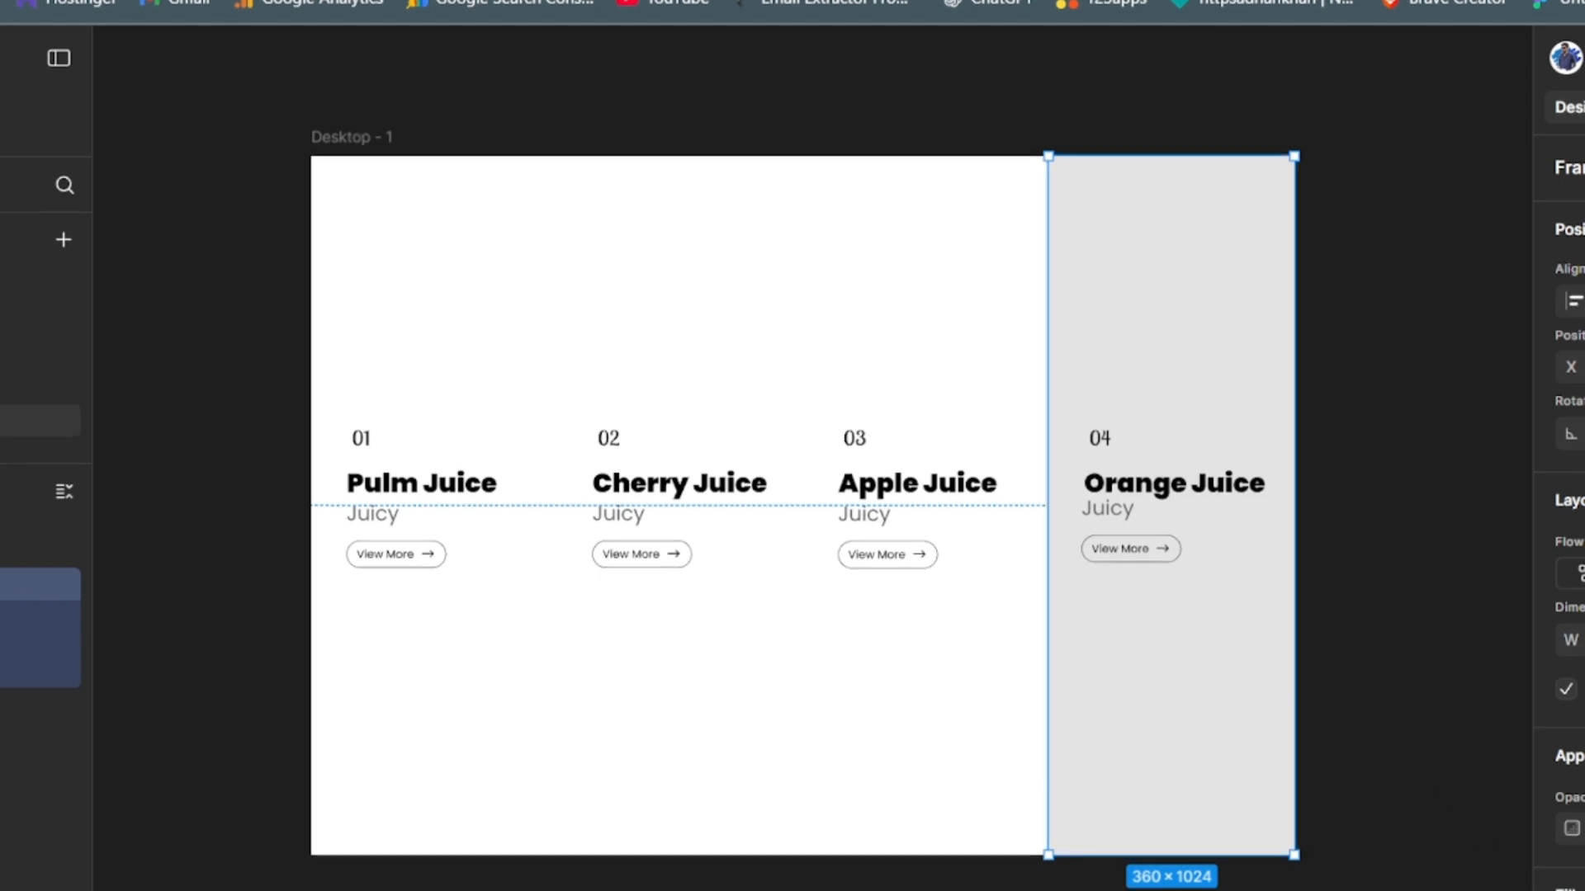
pyautogui.click(1572, 890)
pyautogui.click(1242, 890)
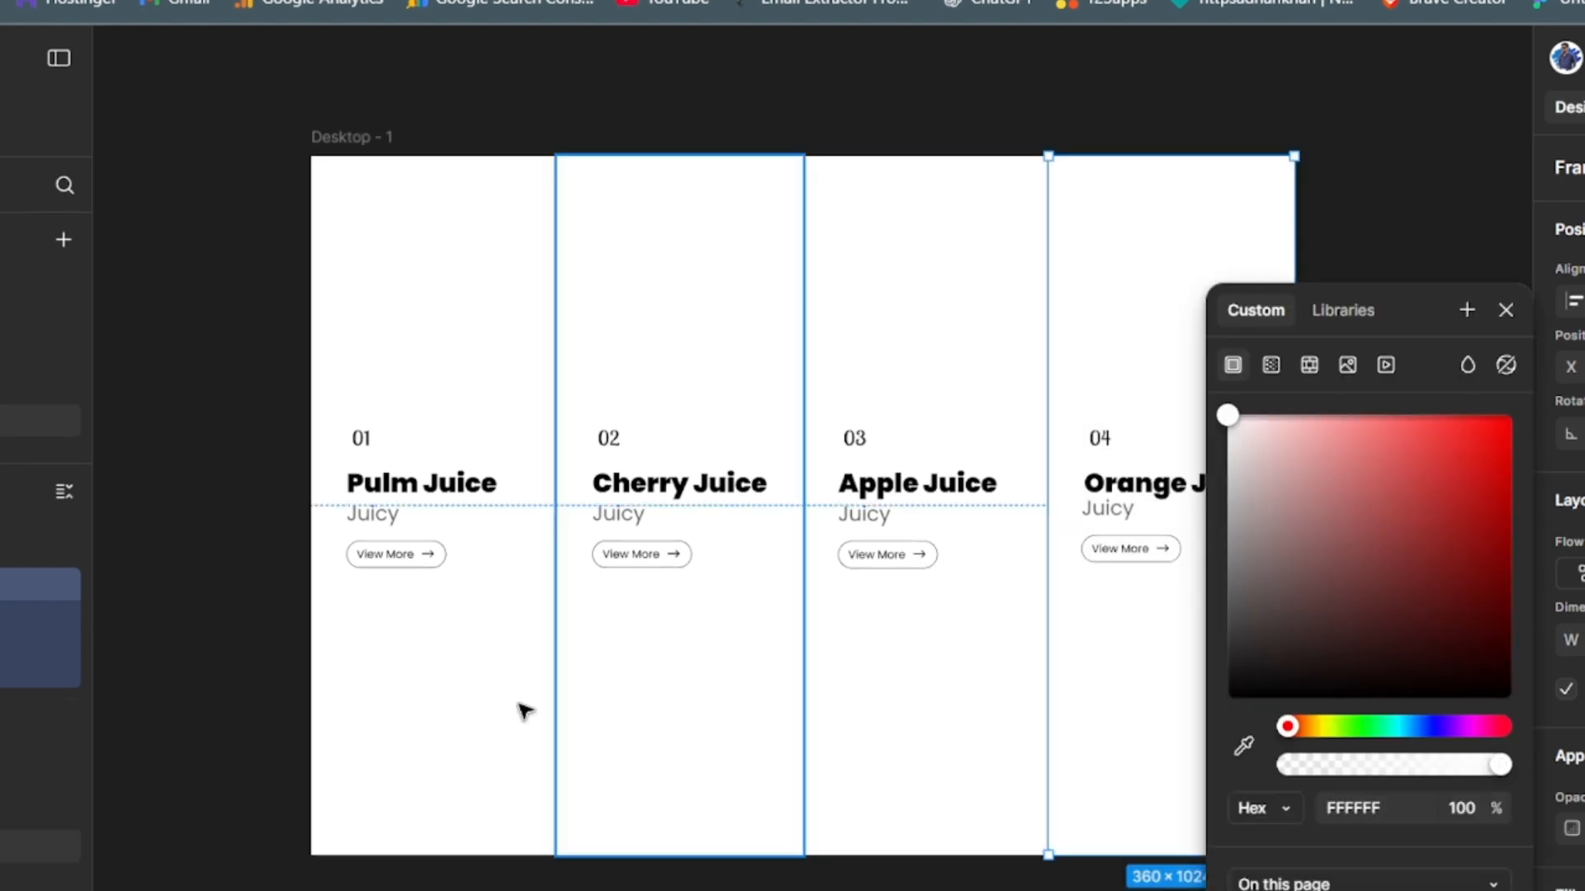
pyautogui.click(246, 547)
# - Collapse the layers of the Desktop - 1 frame and duplicate the whole frame
pyautogui.hotkey('ctrl', '-')
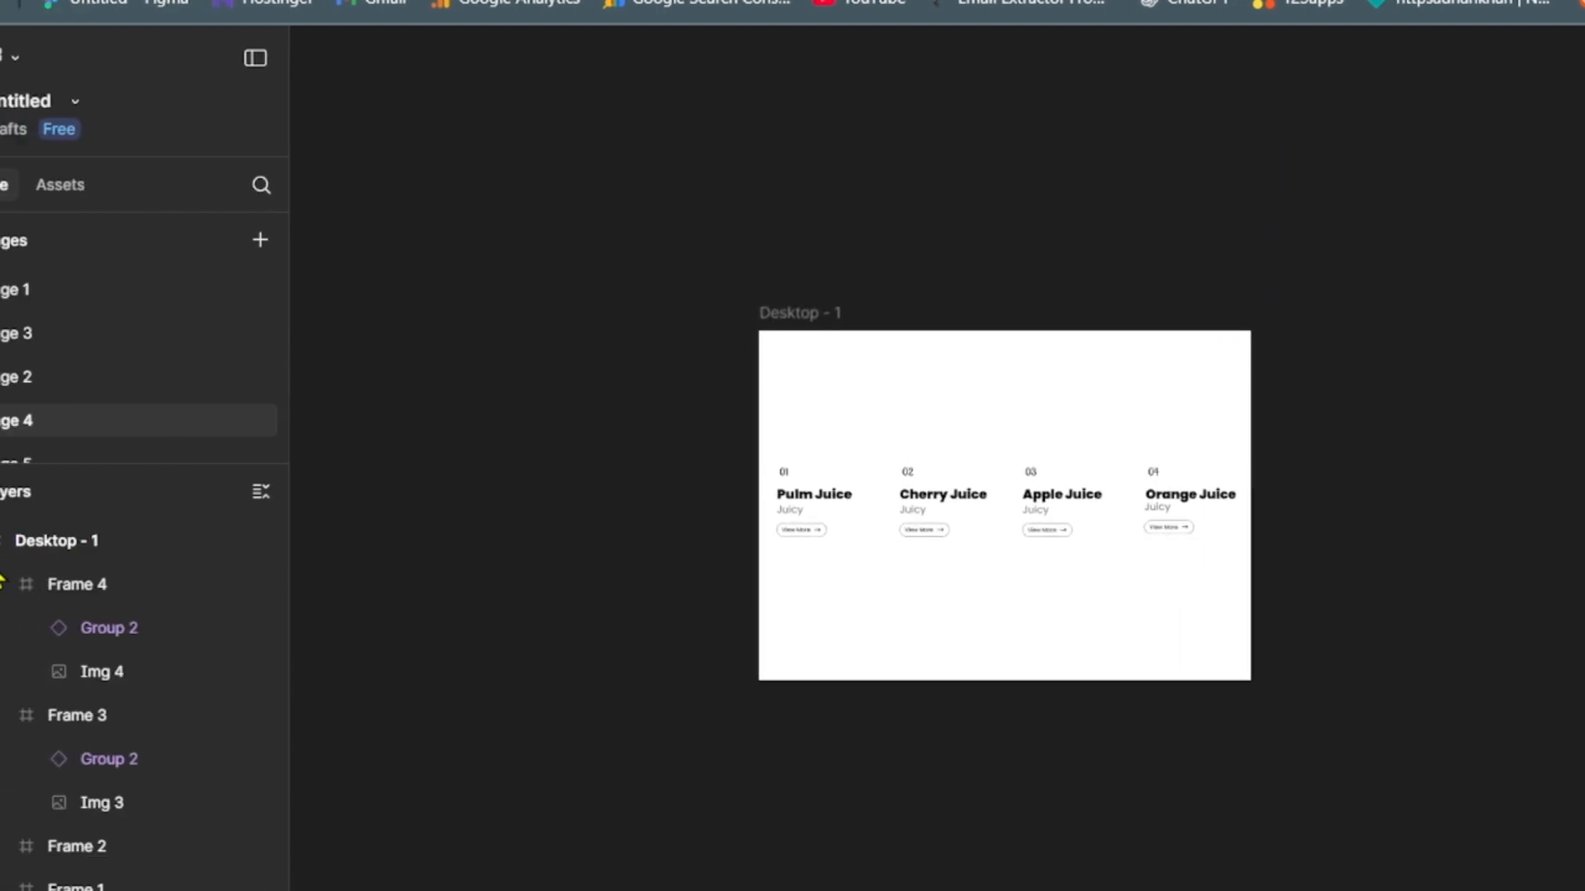
pyautogui.click(11, 541)
pyautogui.click(116, 543)
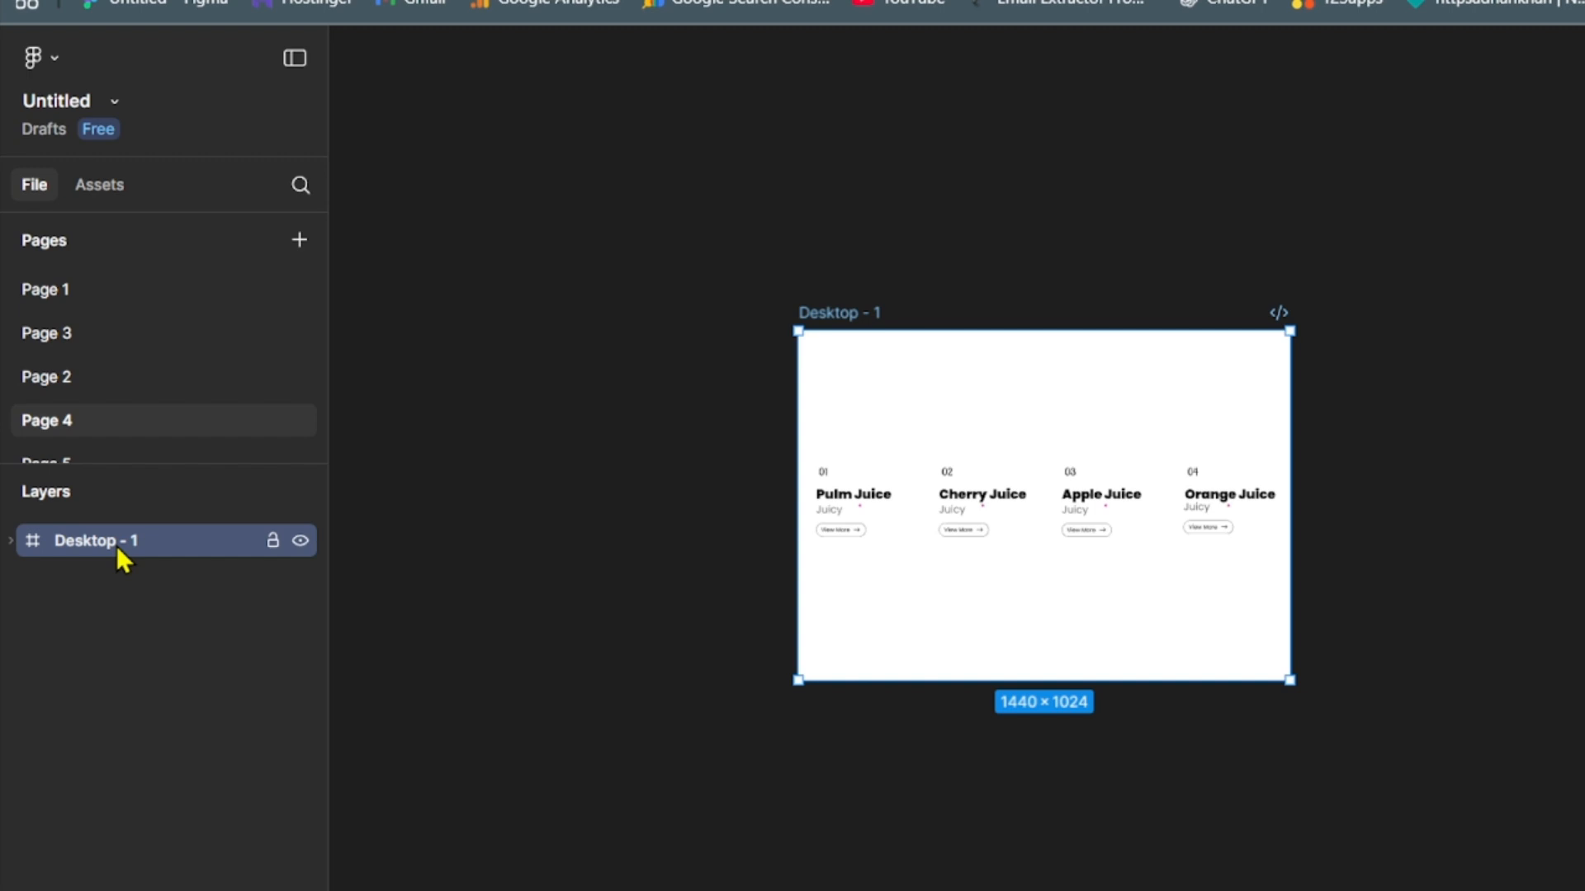
pyautogui.hotkey('ctrl', 'd')
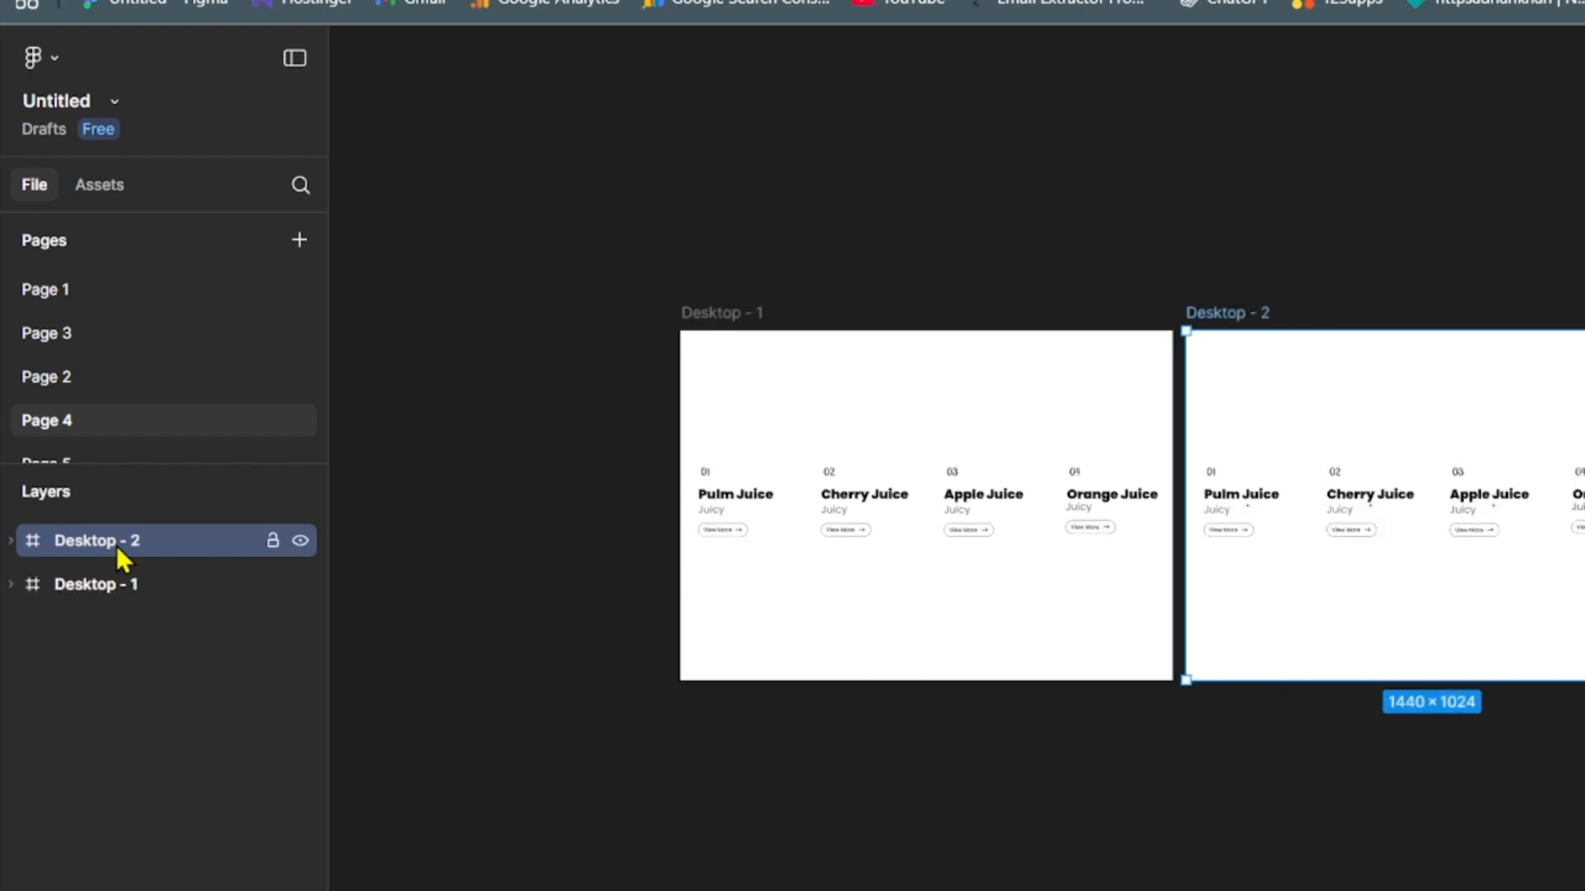
# - Delete the Pulm Juice text instance from Desktop - 2's first column and raise Img 1's opacity to reveal the plum bottle
pyautogui.click(1288, 667)
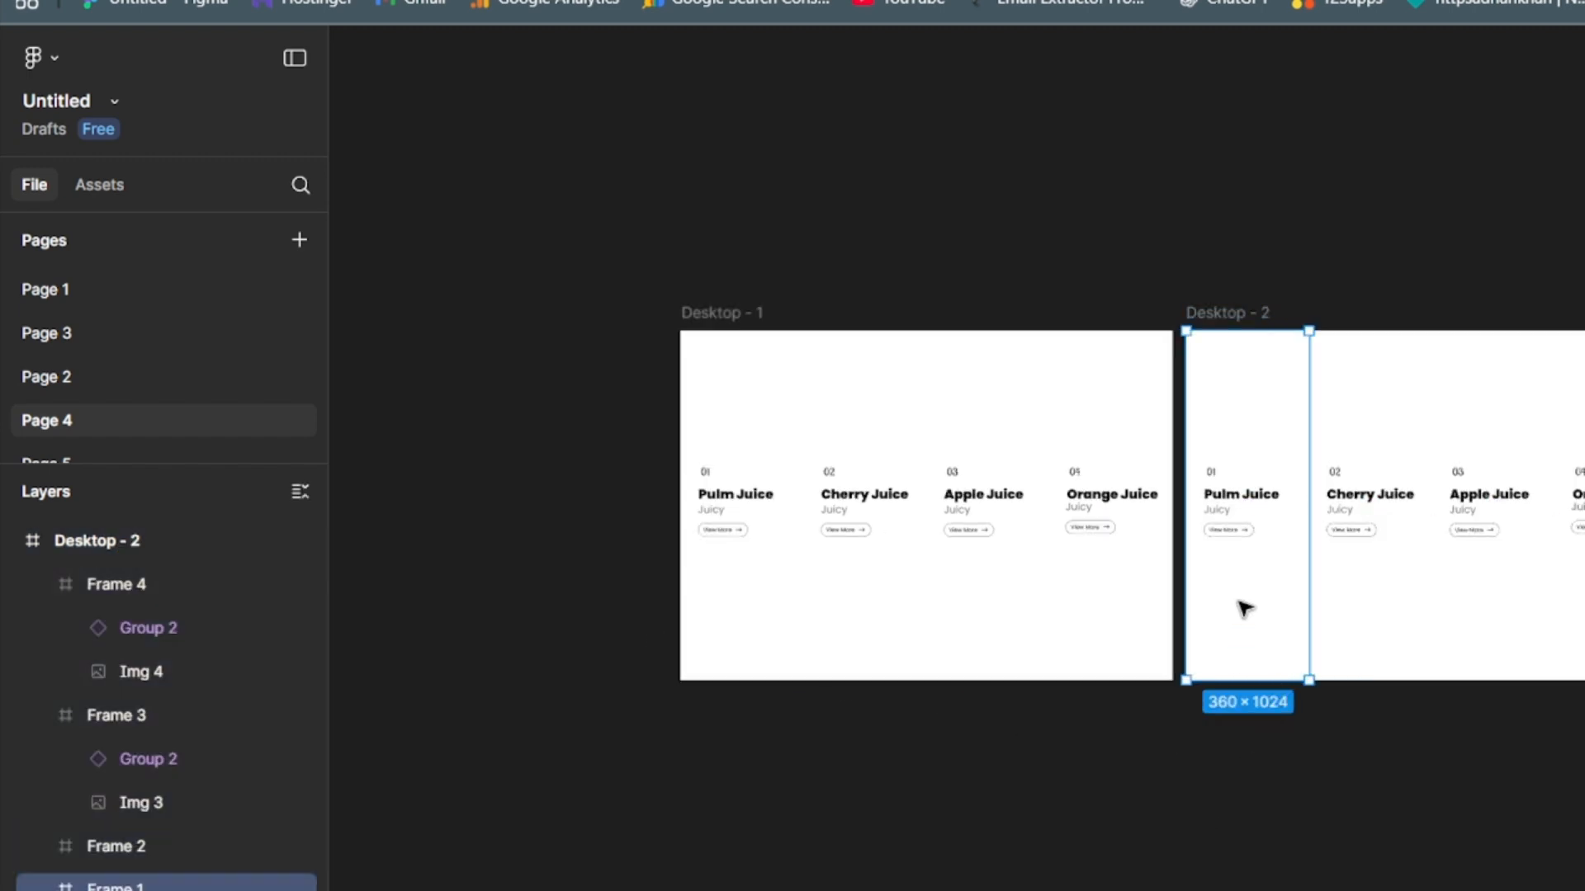
pyautogui.click(1260, 513)
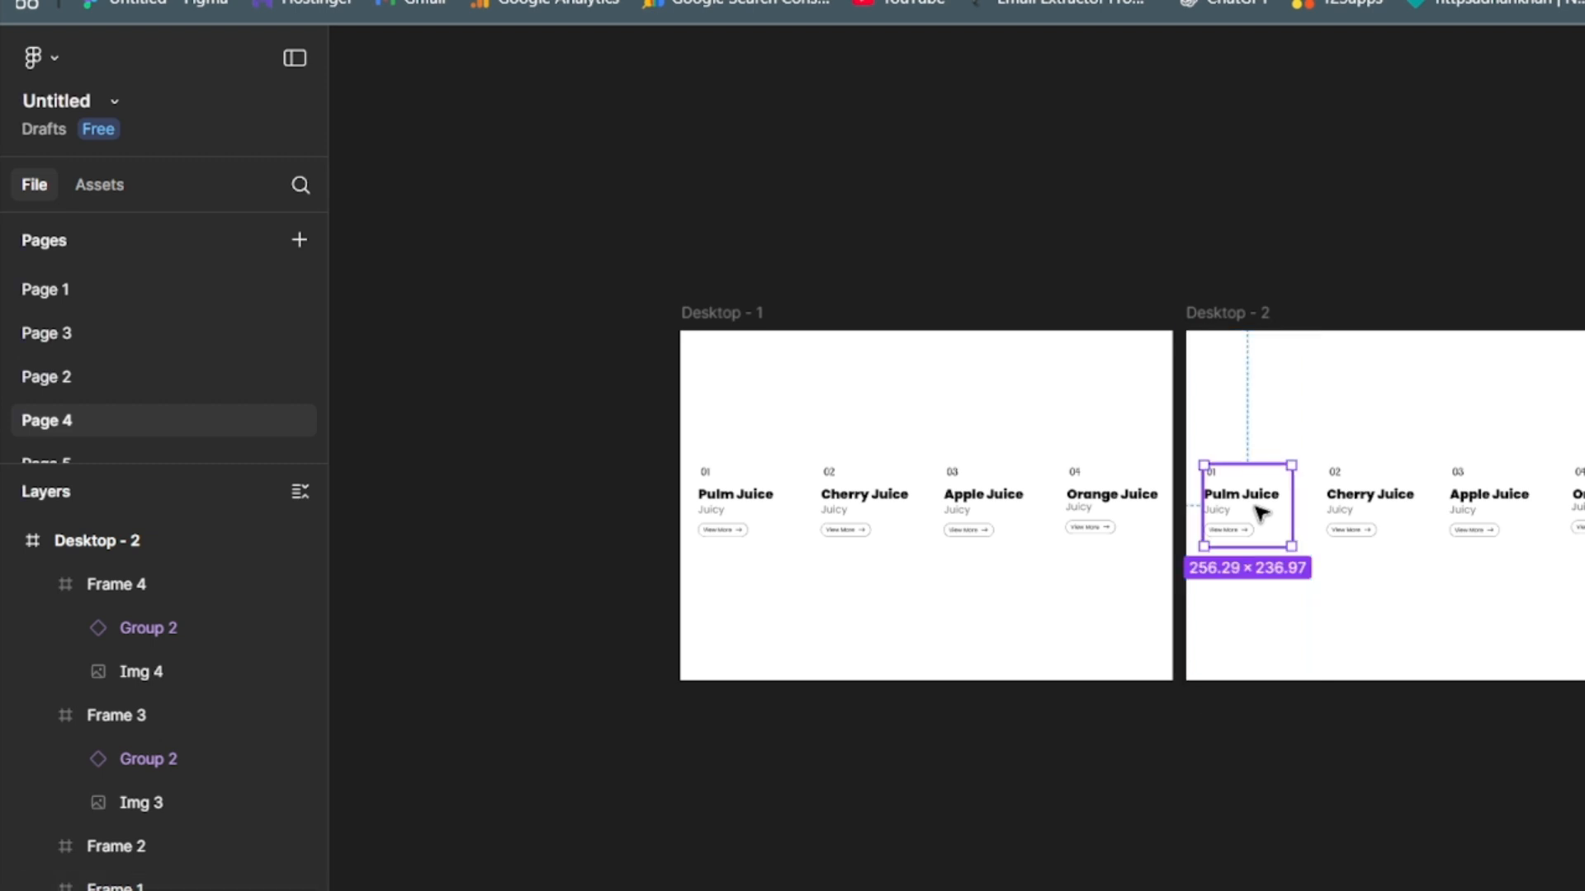
pyautogui.press('Delete')
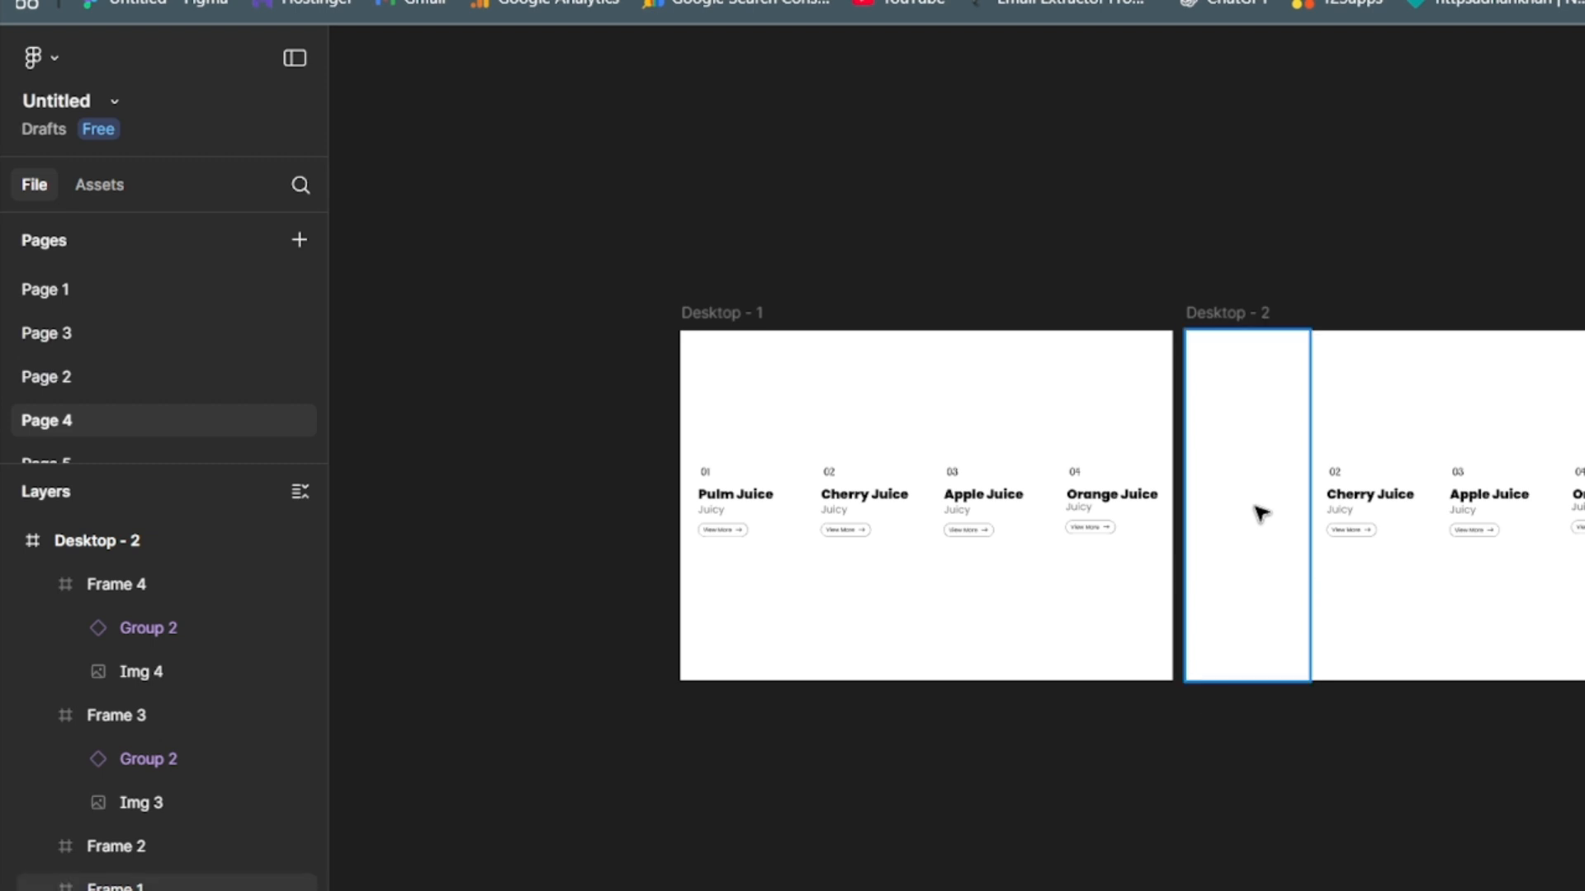
pyautogui.click(116, 890)
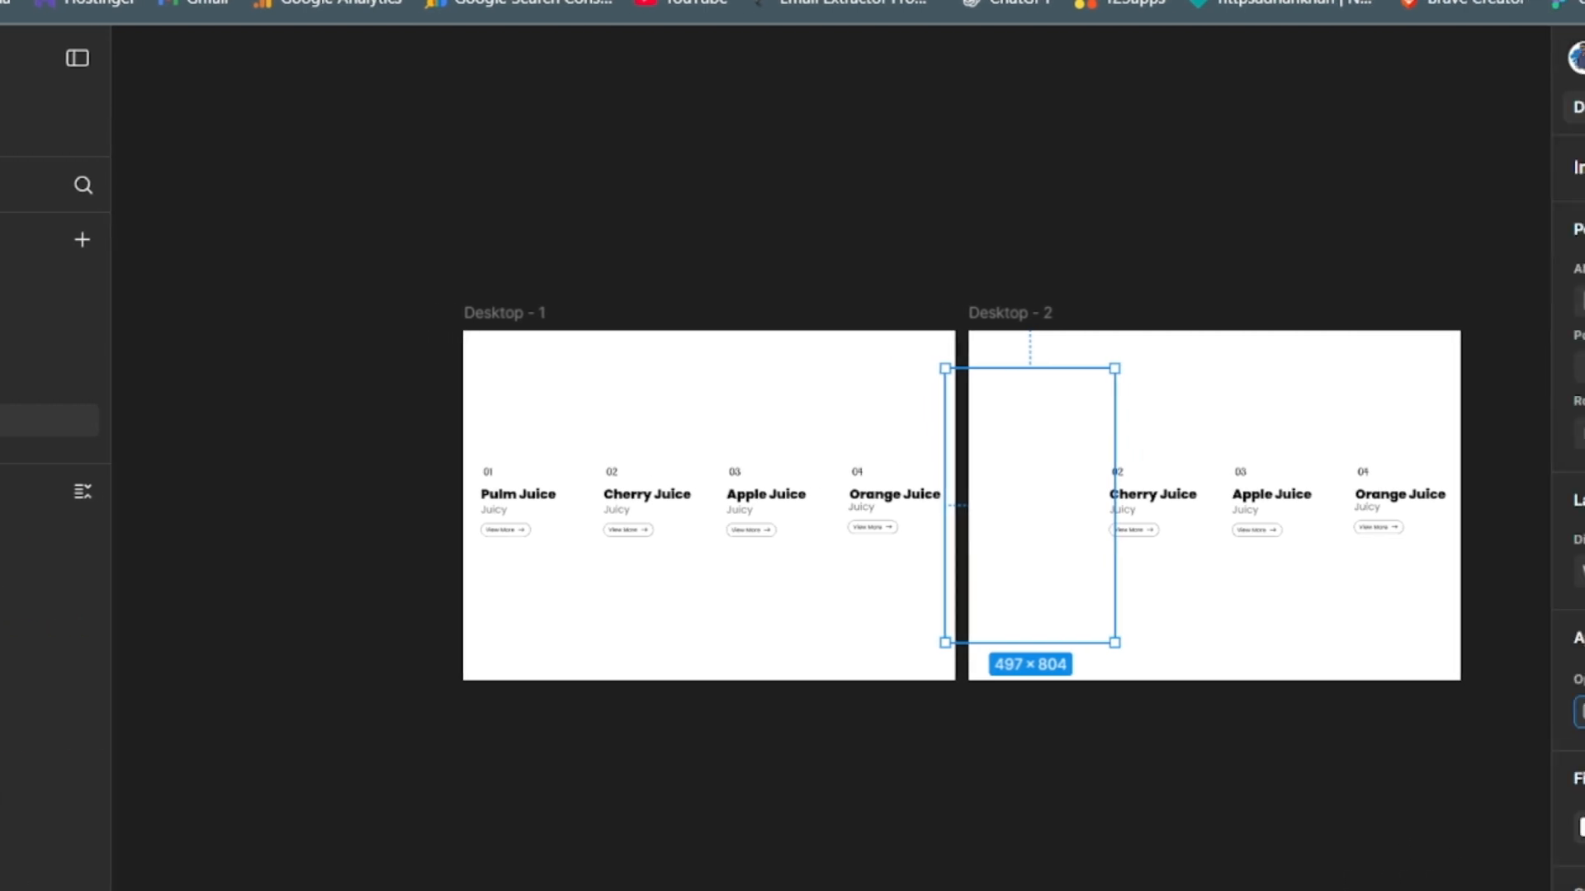
pyautogui.press('Return')
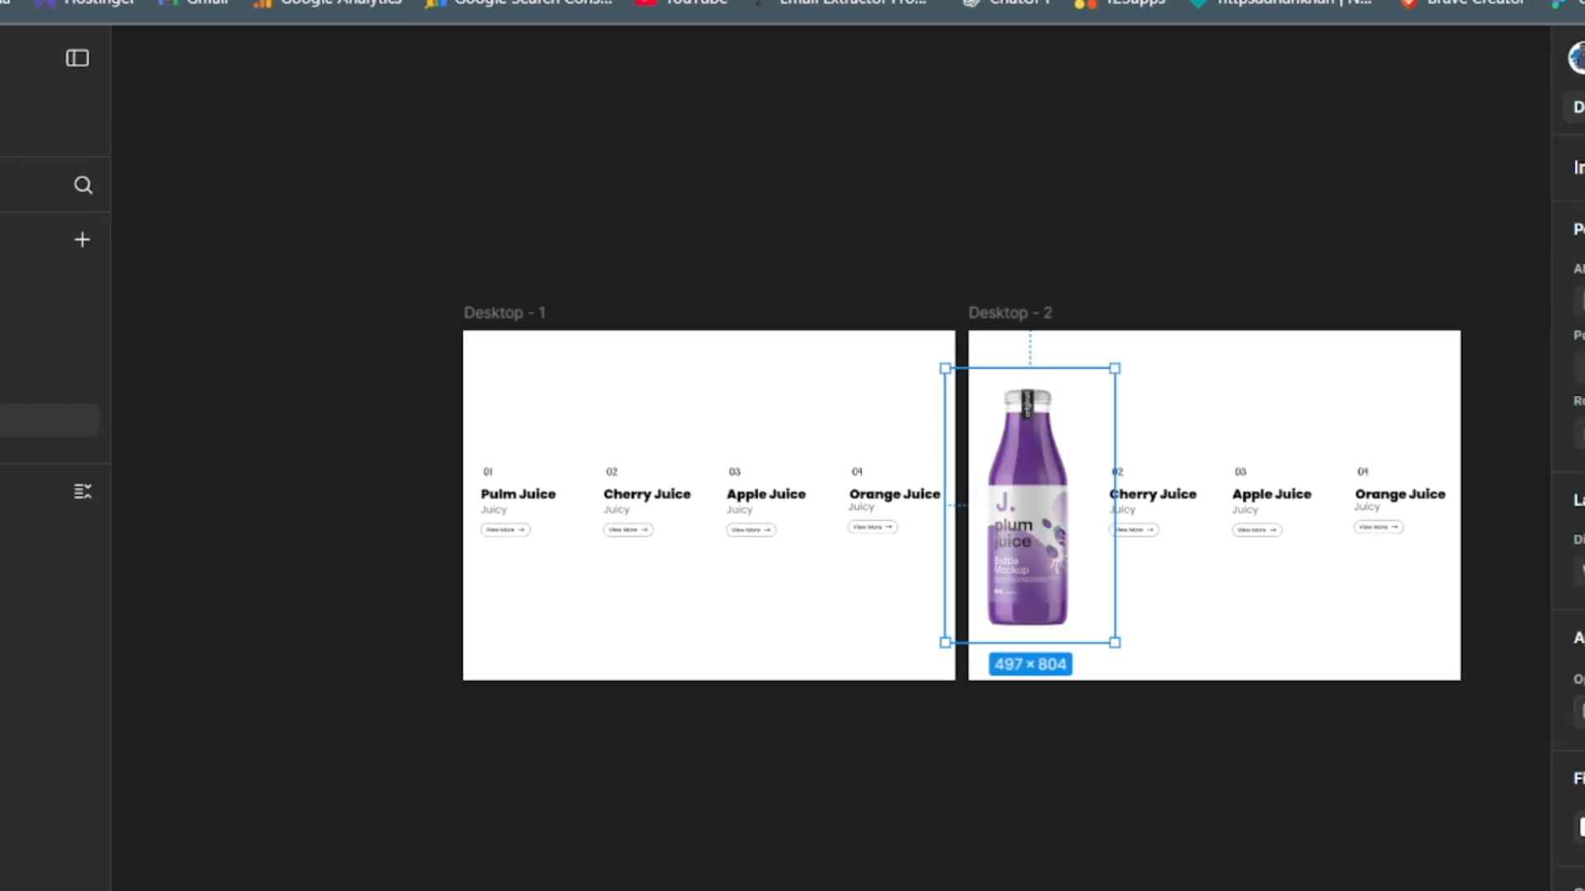
# - Fill Frame 1 of Desktop - 2 with the purple 5D327F sampled from the plum bottle
pyautogui.click(1010, 357)
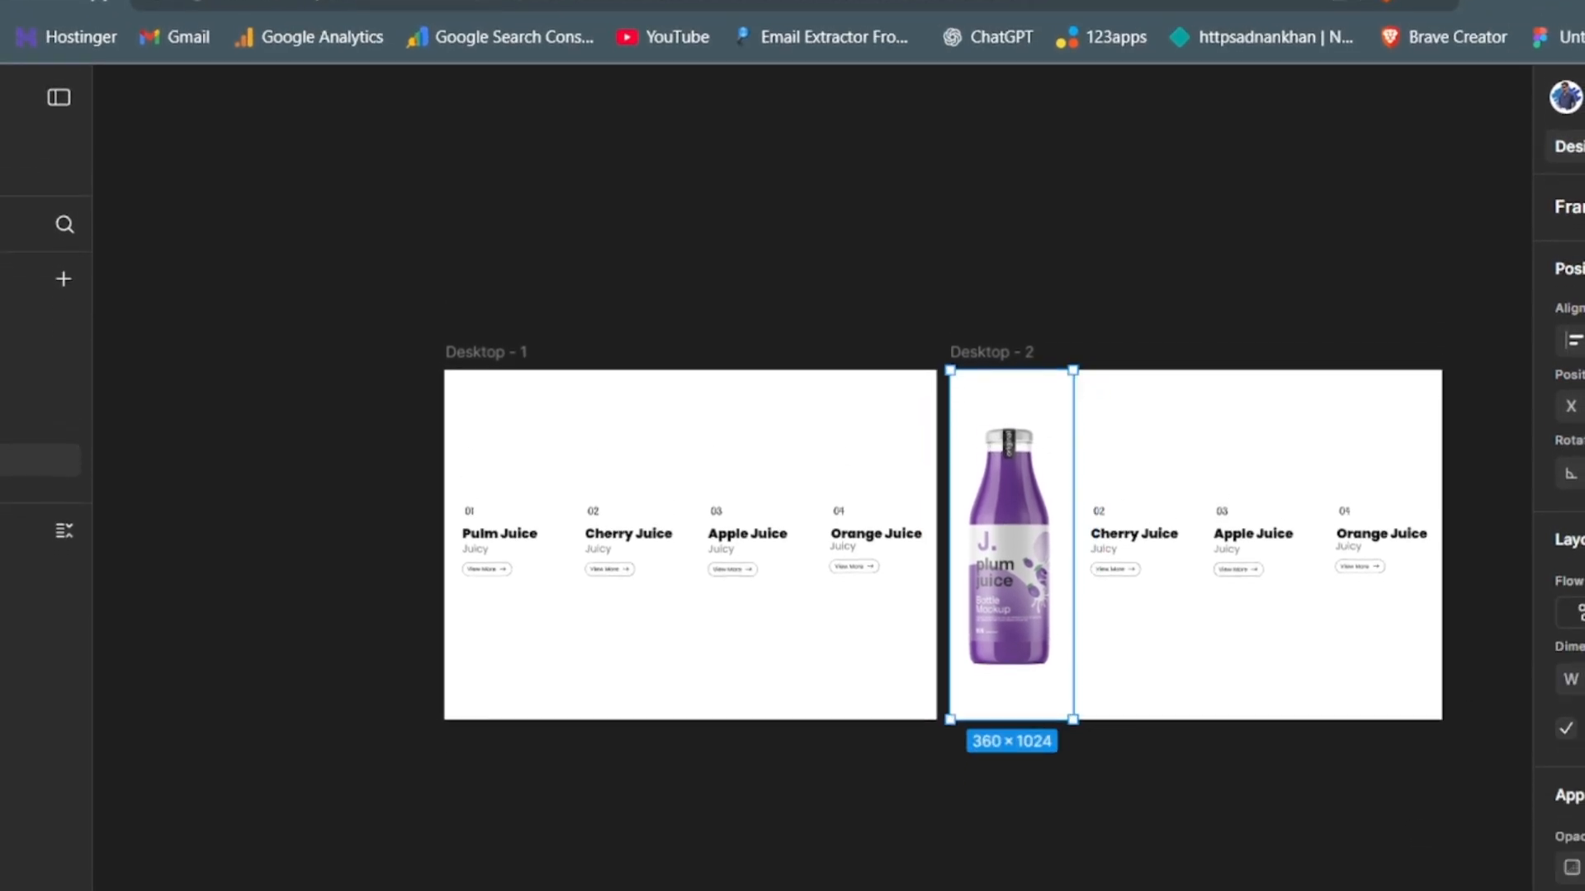
pyautogui.click(1244, 749)
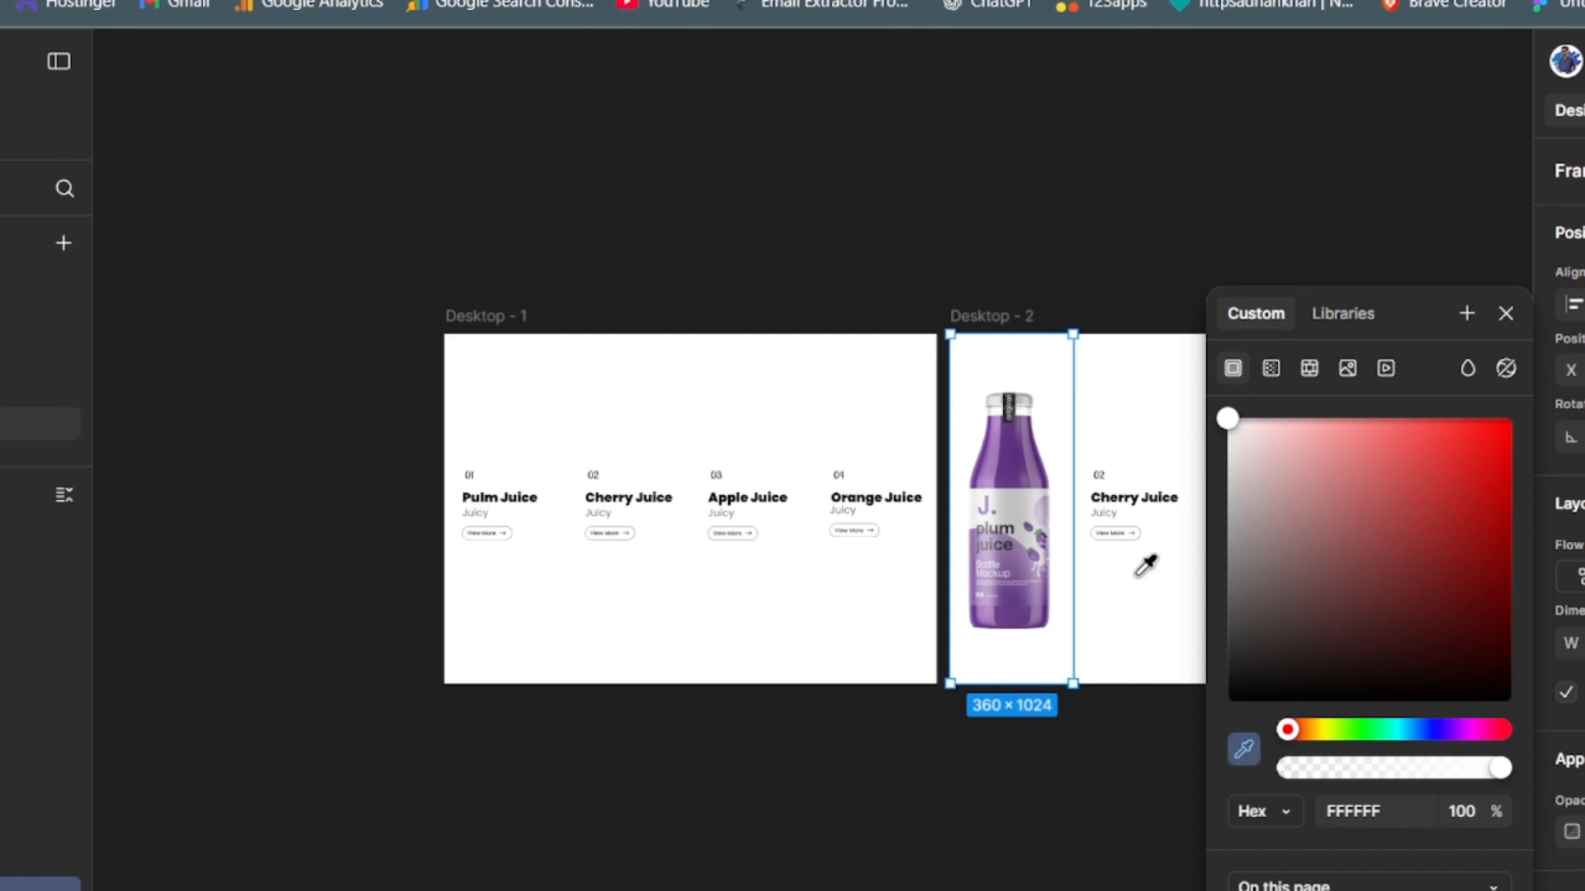
pyautogui.click(1017, 469)
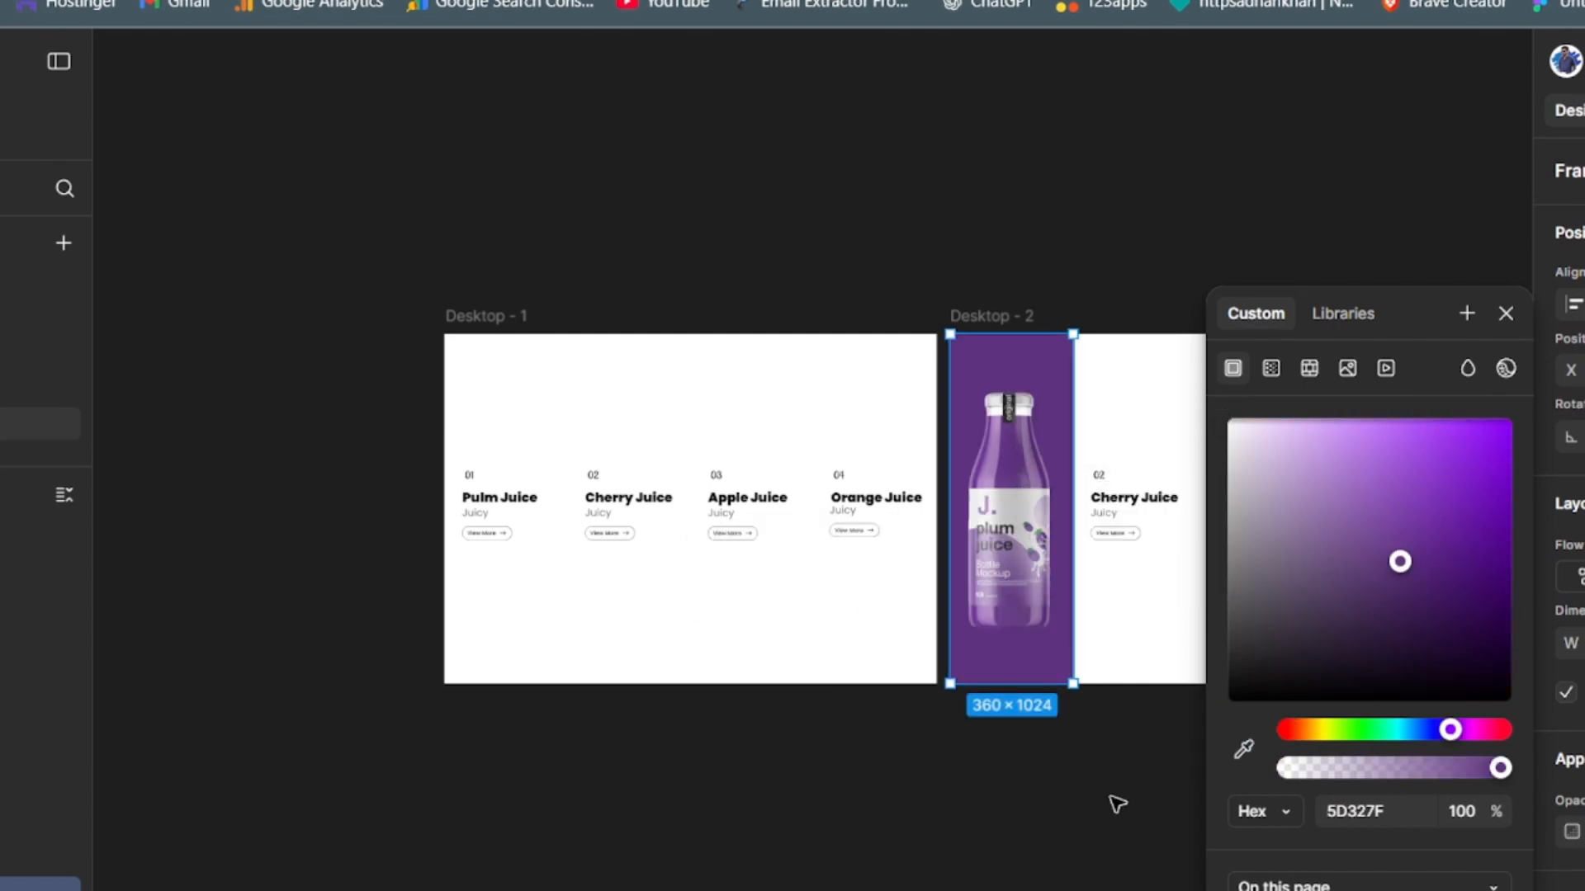
pyautogui.click(1115, 802)
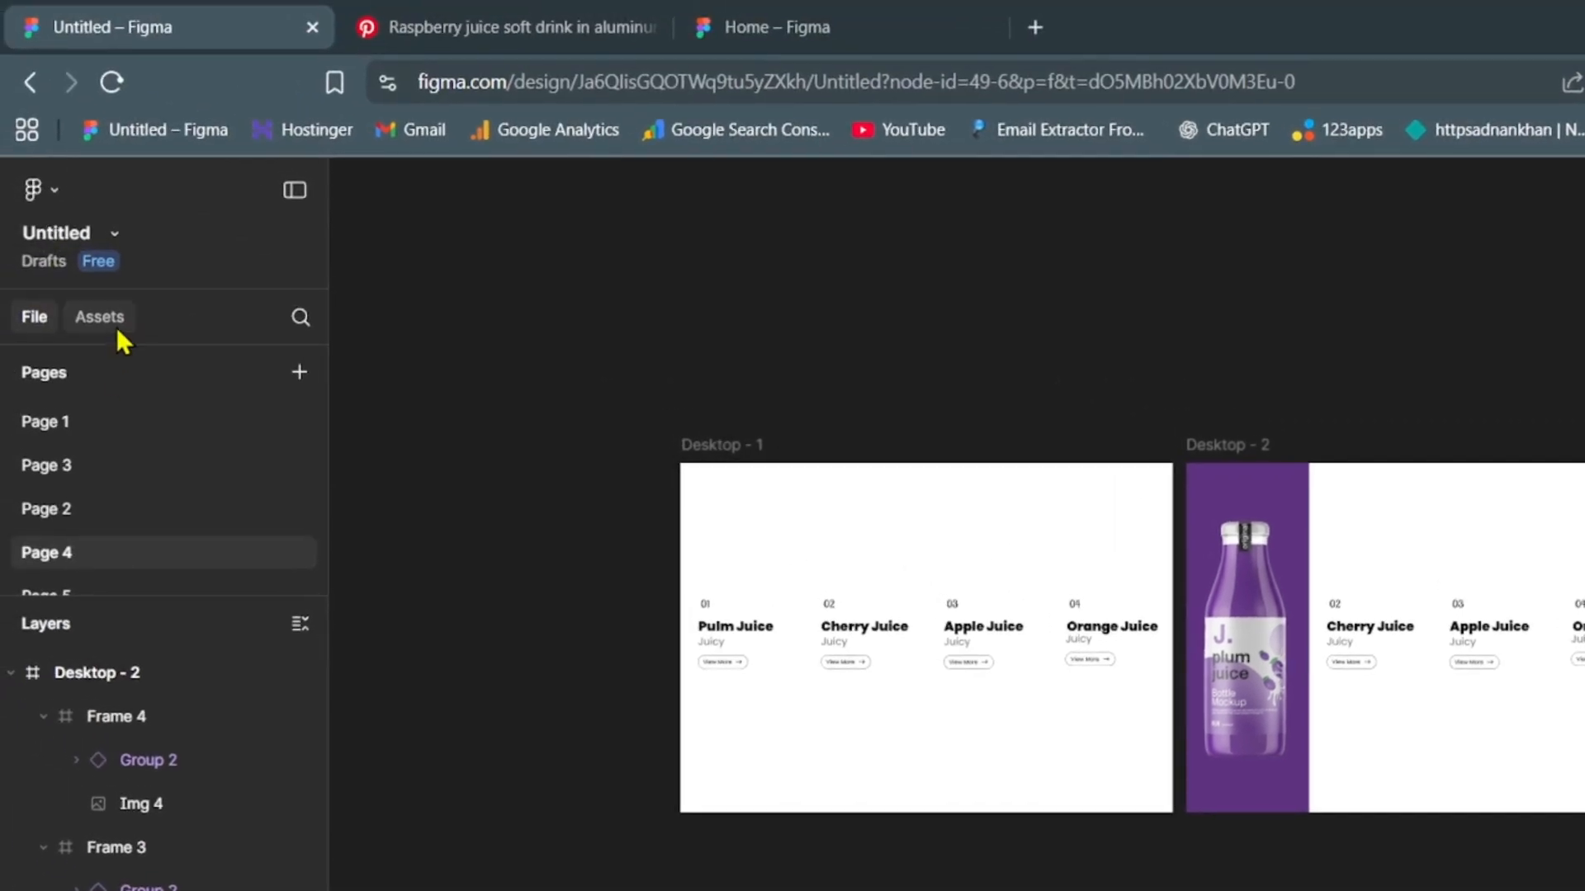
# - Insert an instance of the Group 3 component from Page 5 below the bottle in Desktop - 2's purple column
pyautogui.click(116, 327)
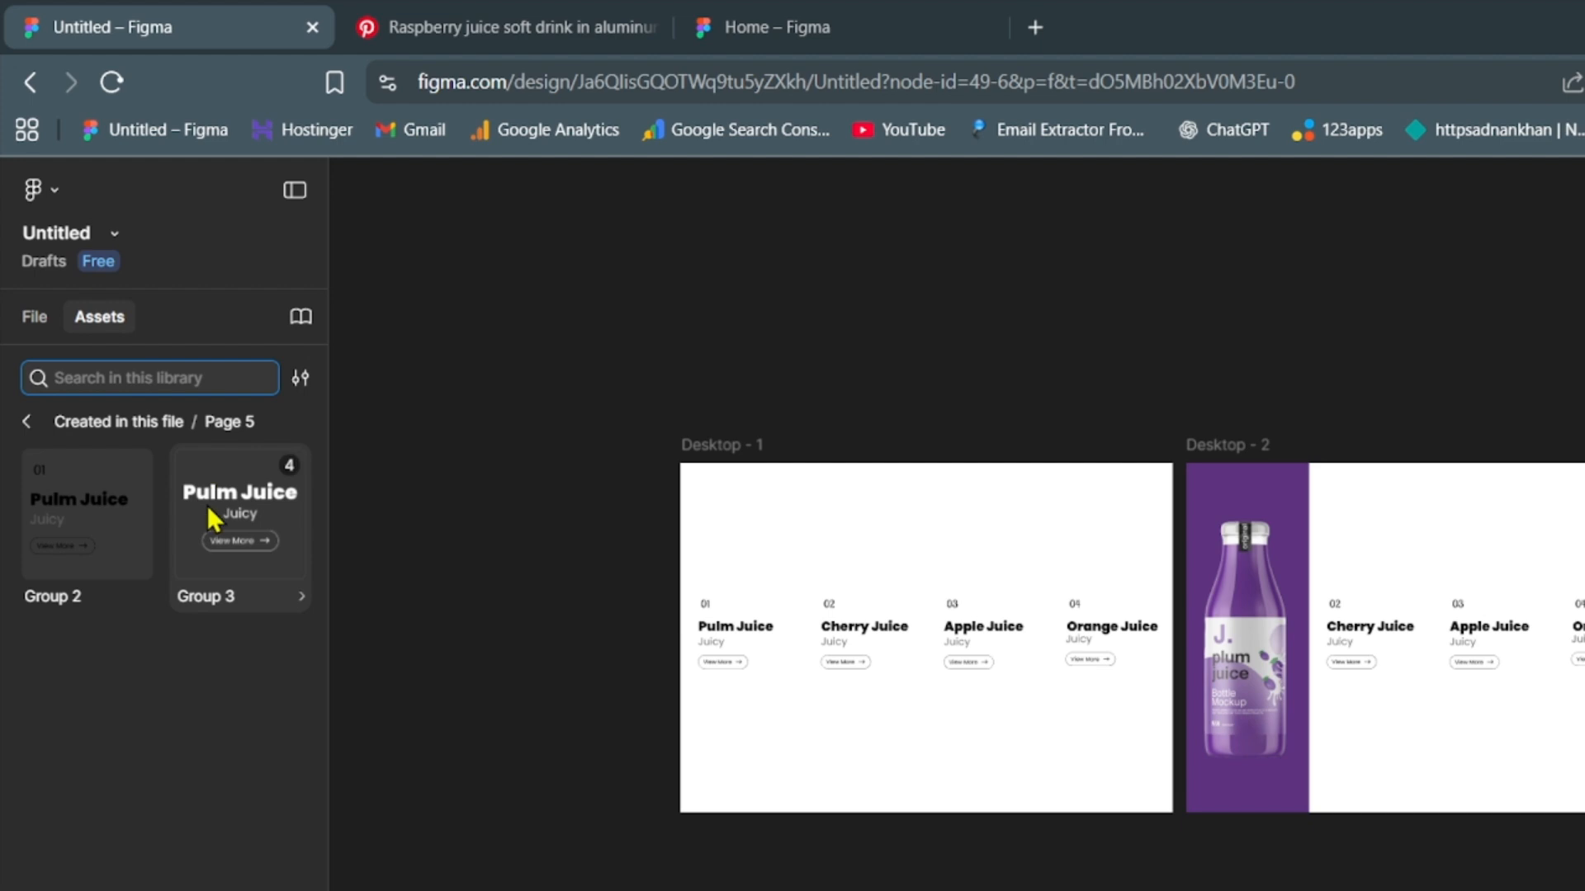
pyautogui.click(238, 502)
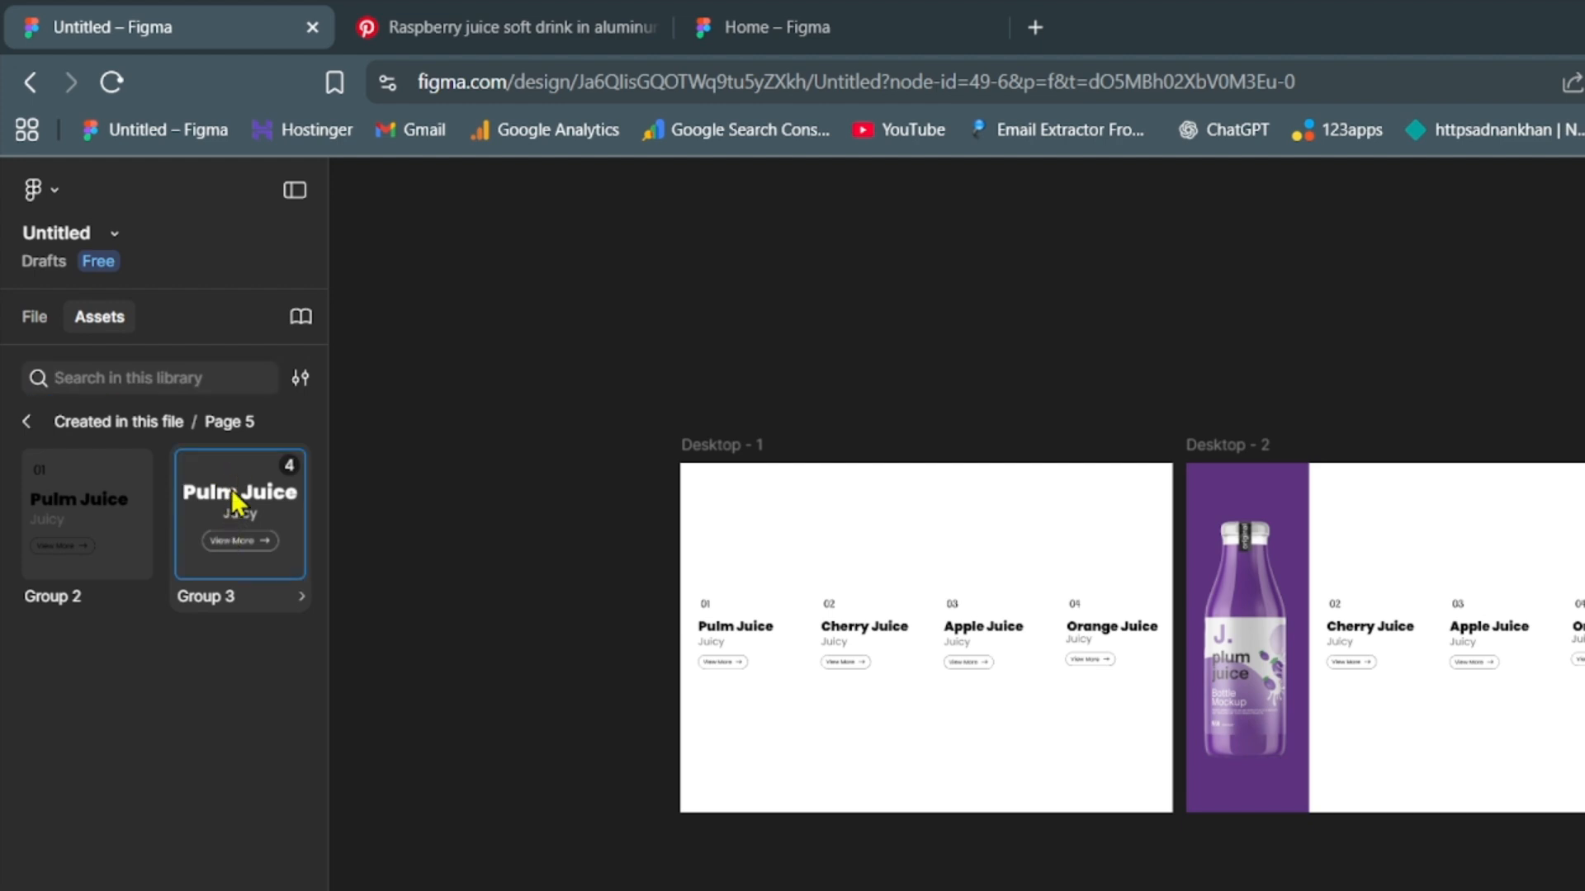
pyautogui.moveTo(1206, 783); pyautogui.dragTo(1263, 796)
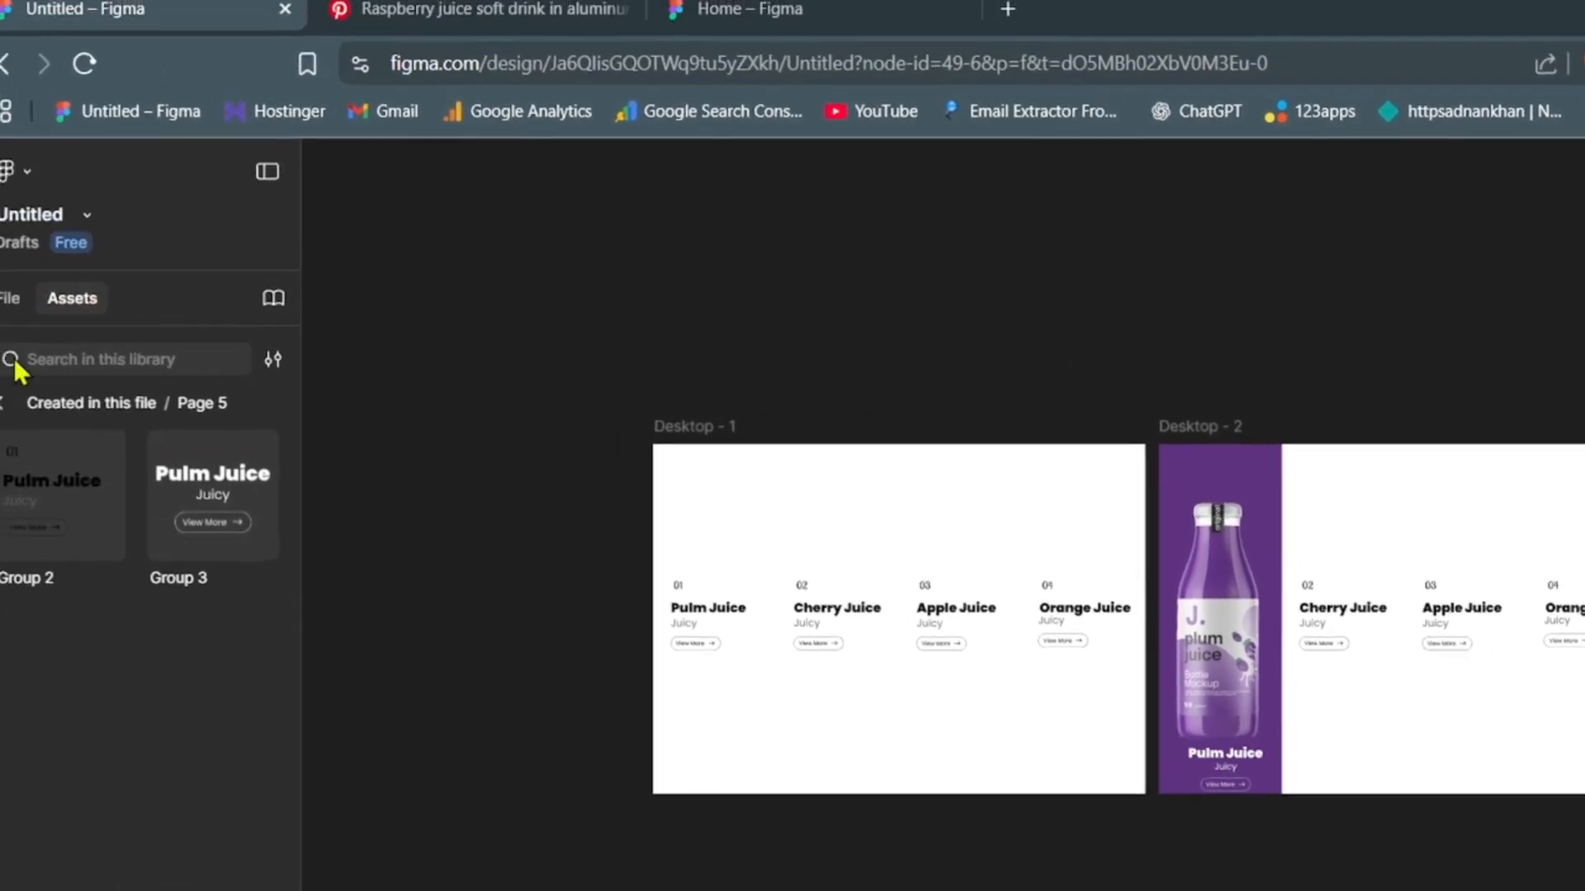
pyautogui.click(36, 321)
# - Move the plum bottle image slightly up within the purple column, keeping it horizontally centred
pyautogui.click(1247, 691)
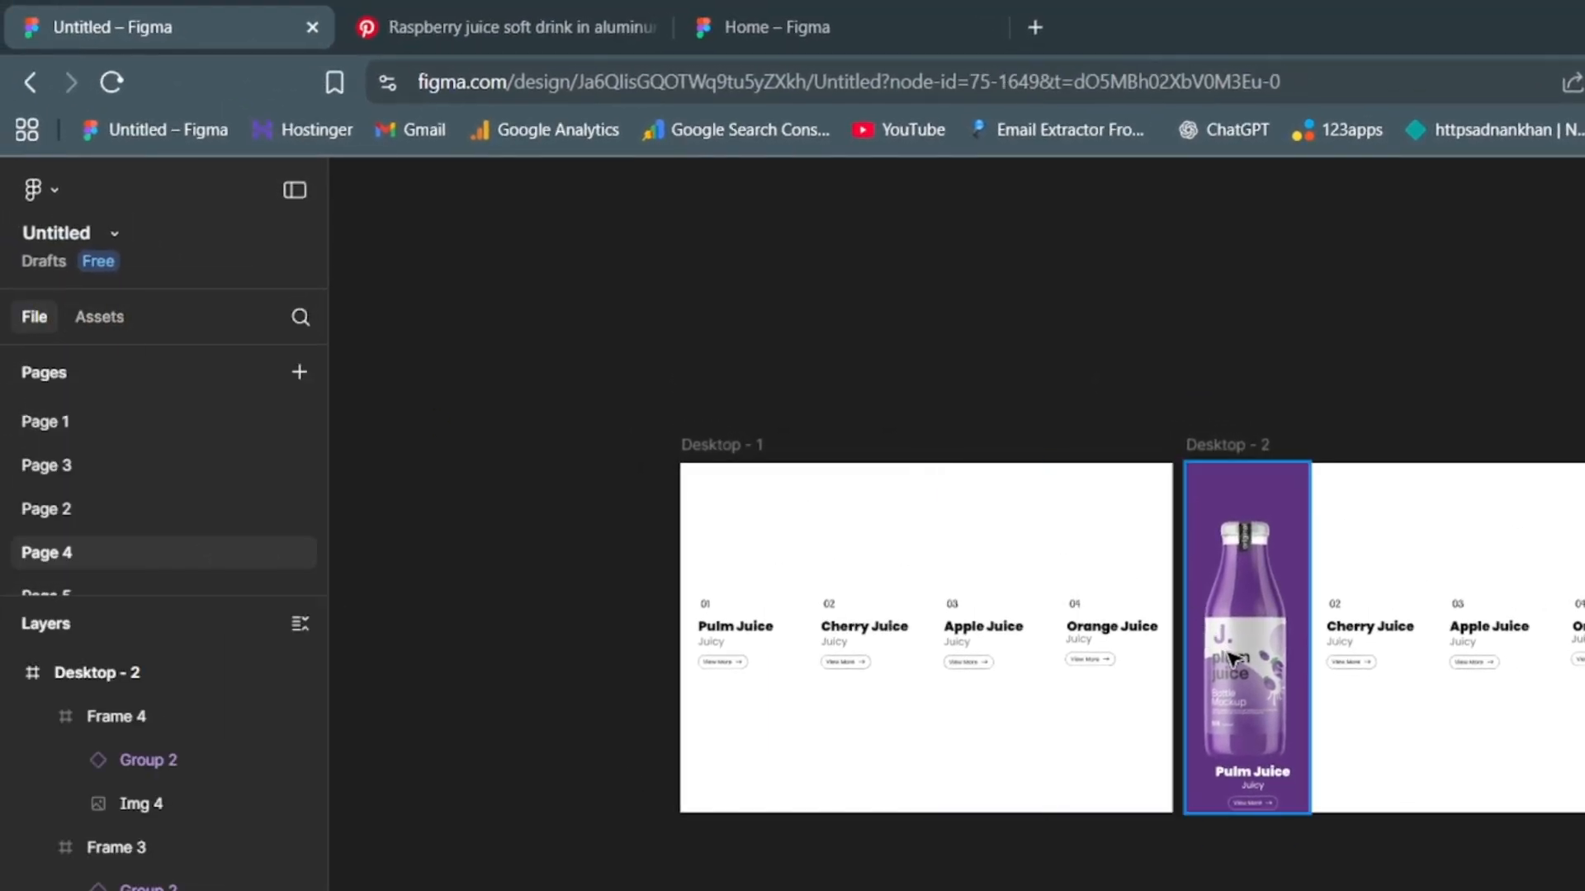
pyautogui.doubleClick(1246, 692)
pyautogui.moveTo(1247, 685); pyautogui.dragTo(1246, 673)
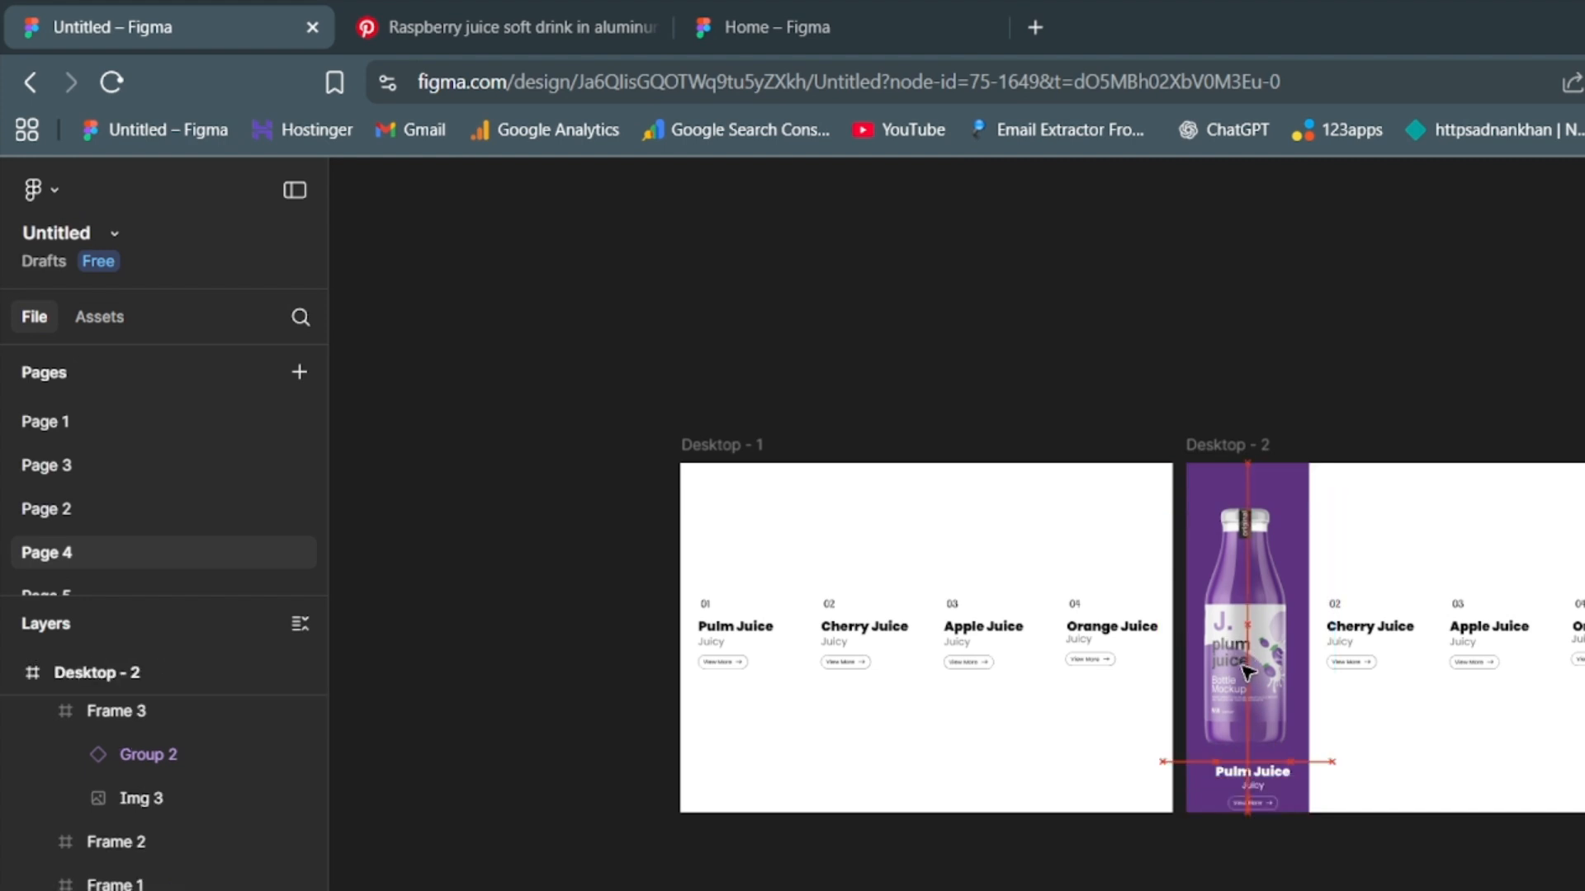
# - Move the white Pulm Juice text instance slightly up and centre it horizontally beneath the bottle
pyautogui.click(1260, 794)
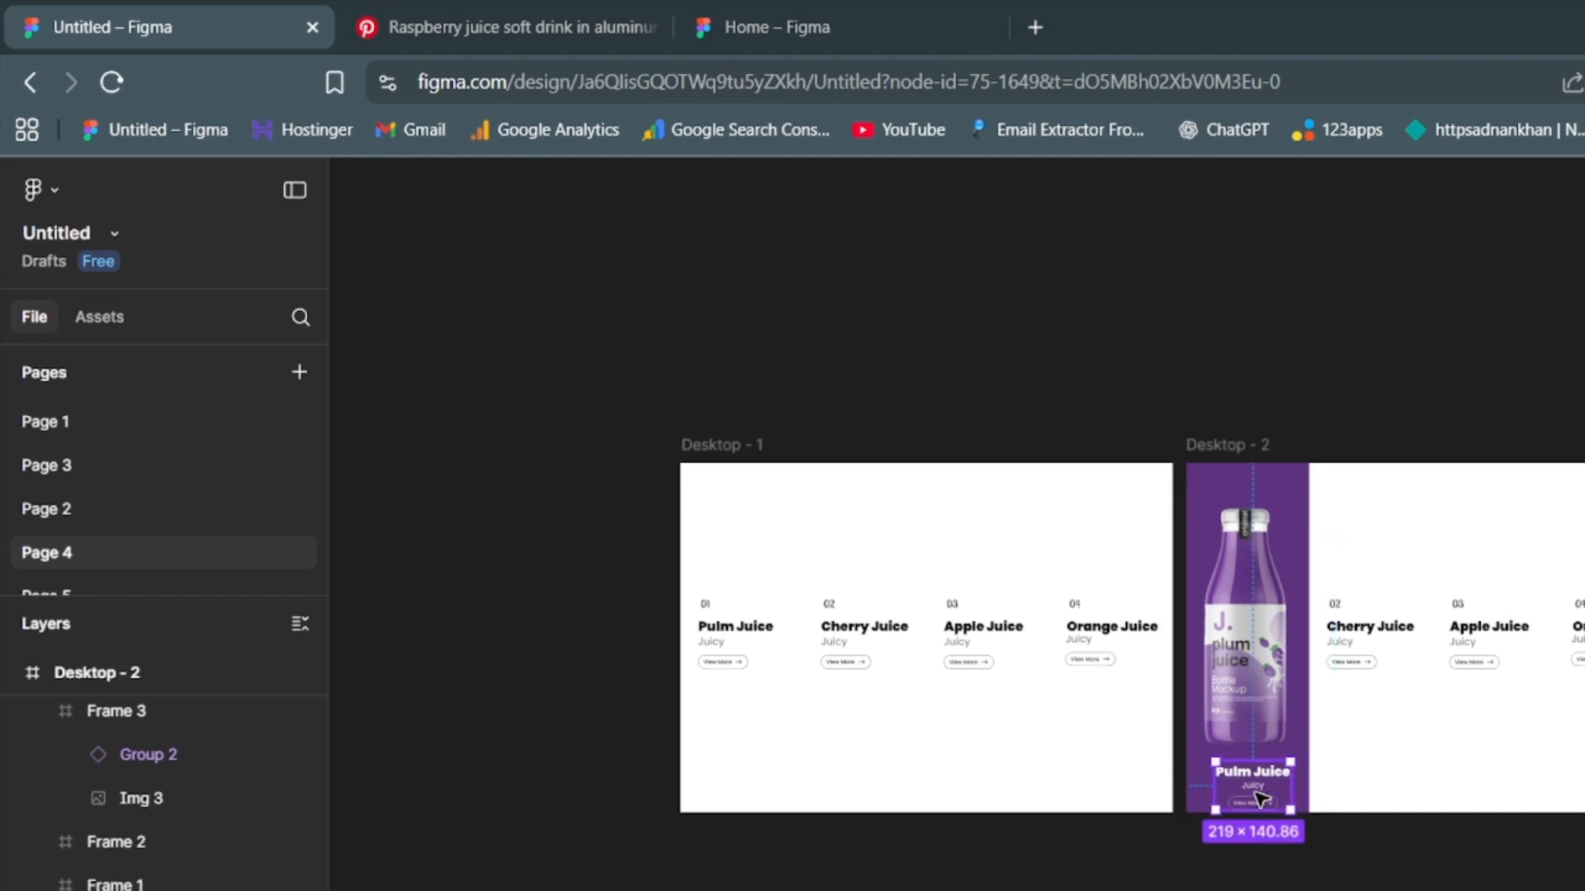
pyautogui.moveTo(1260, 793); pyautogui.dragTo(1248, 783)
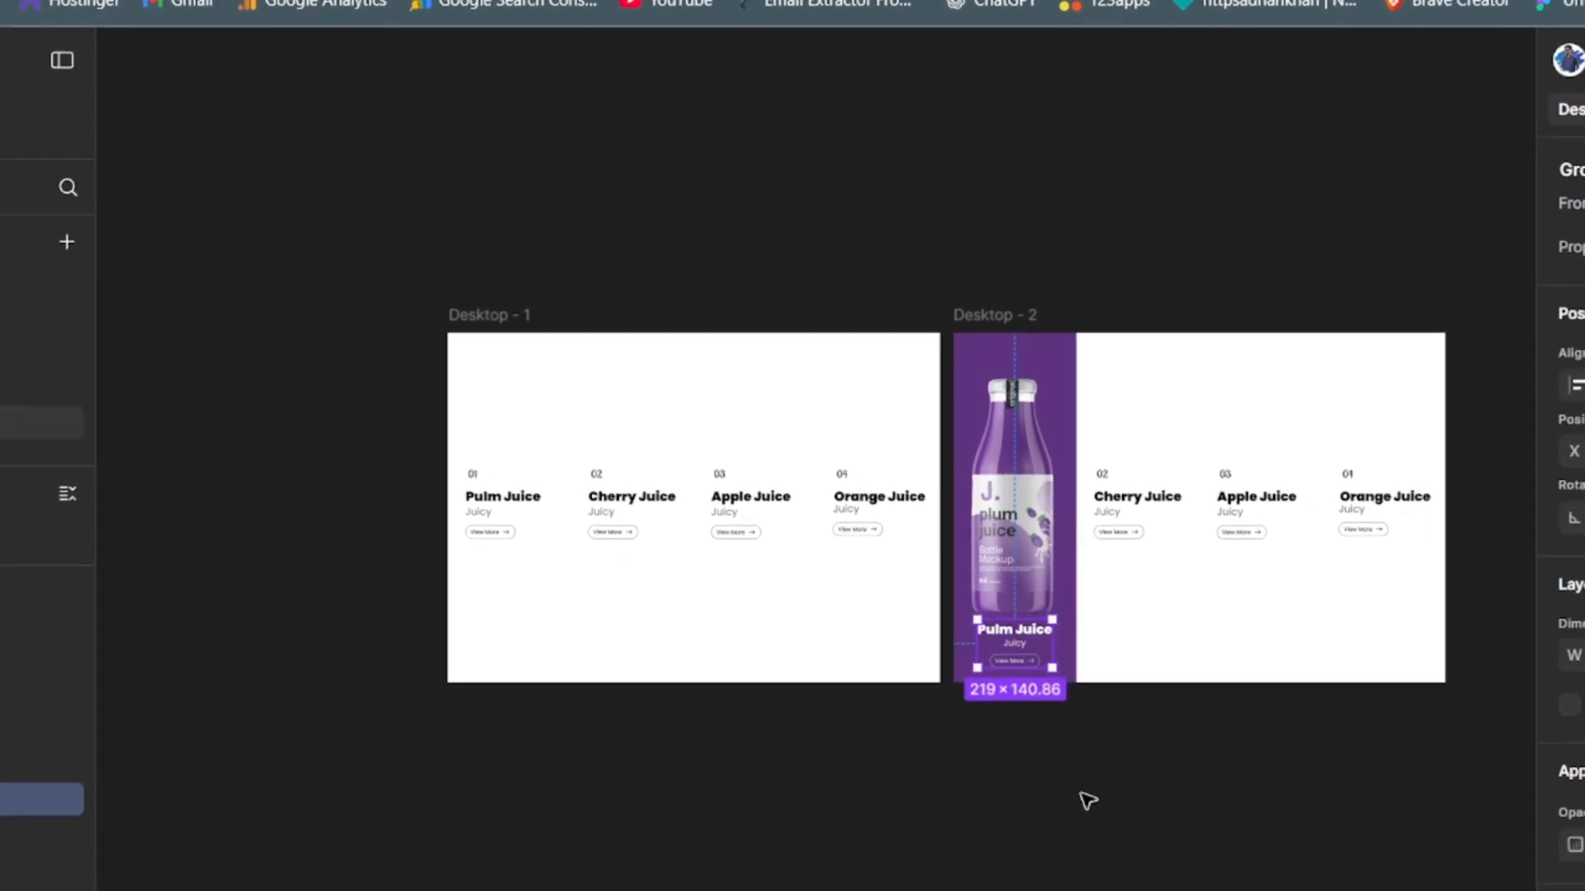
pyautogui.click(1087, 801)
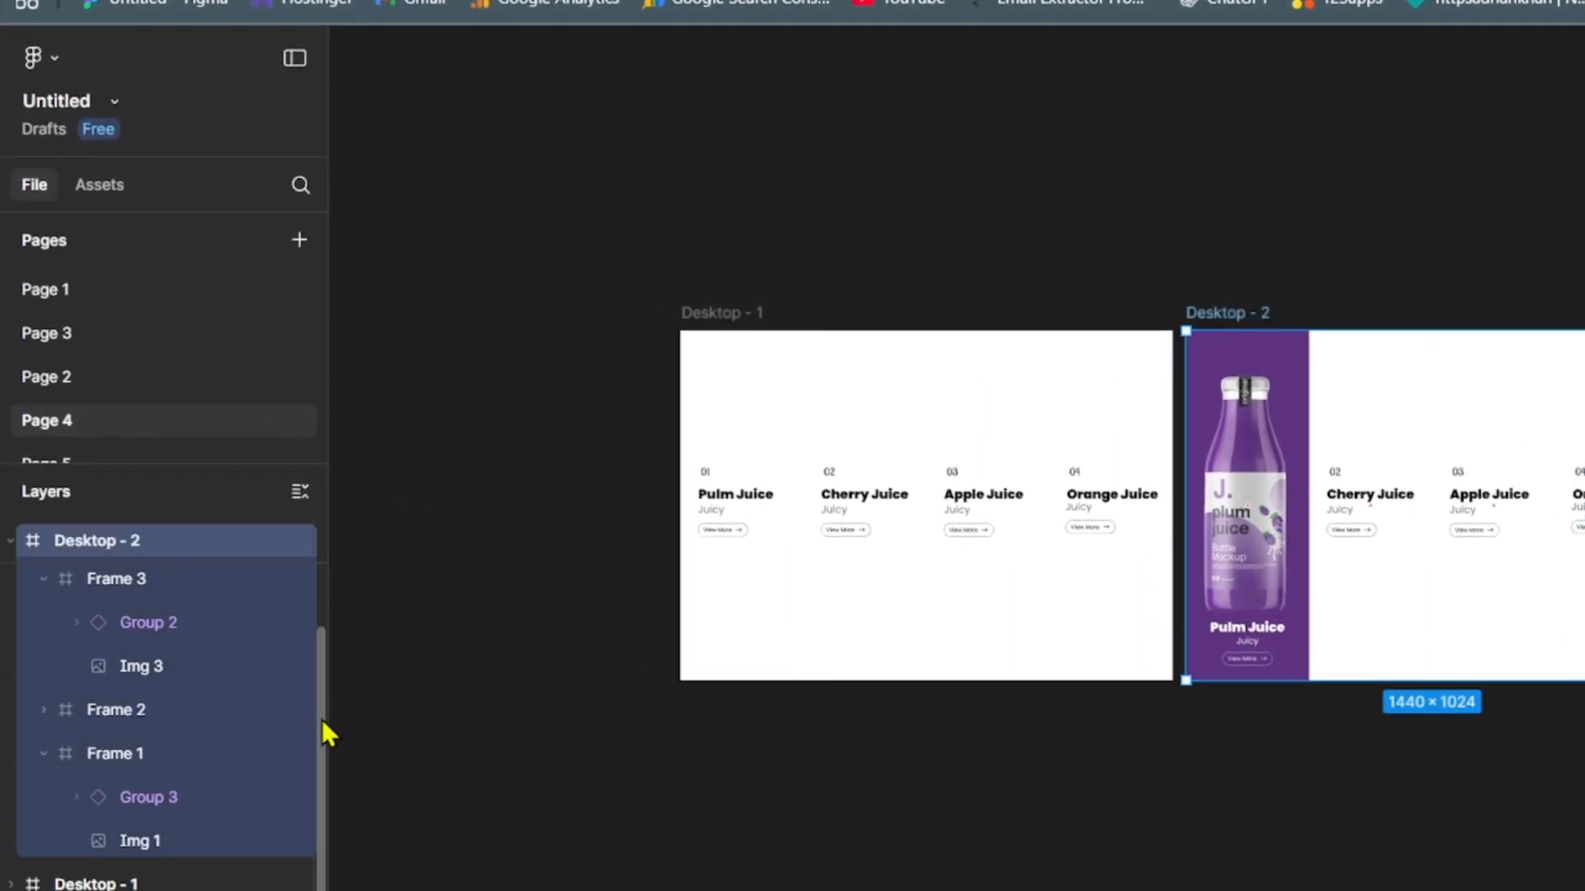
# - Duplicate the Desktop - 1 frame and move the copy above Desktop - 2 in the layer order
pyautogui.moveTo(322, 720); pyautogui.dragTo(320, 553)
pyautogui.click(8, 541)
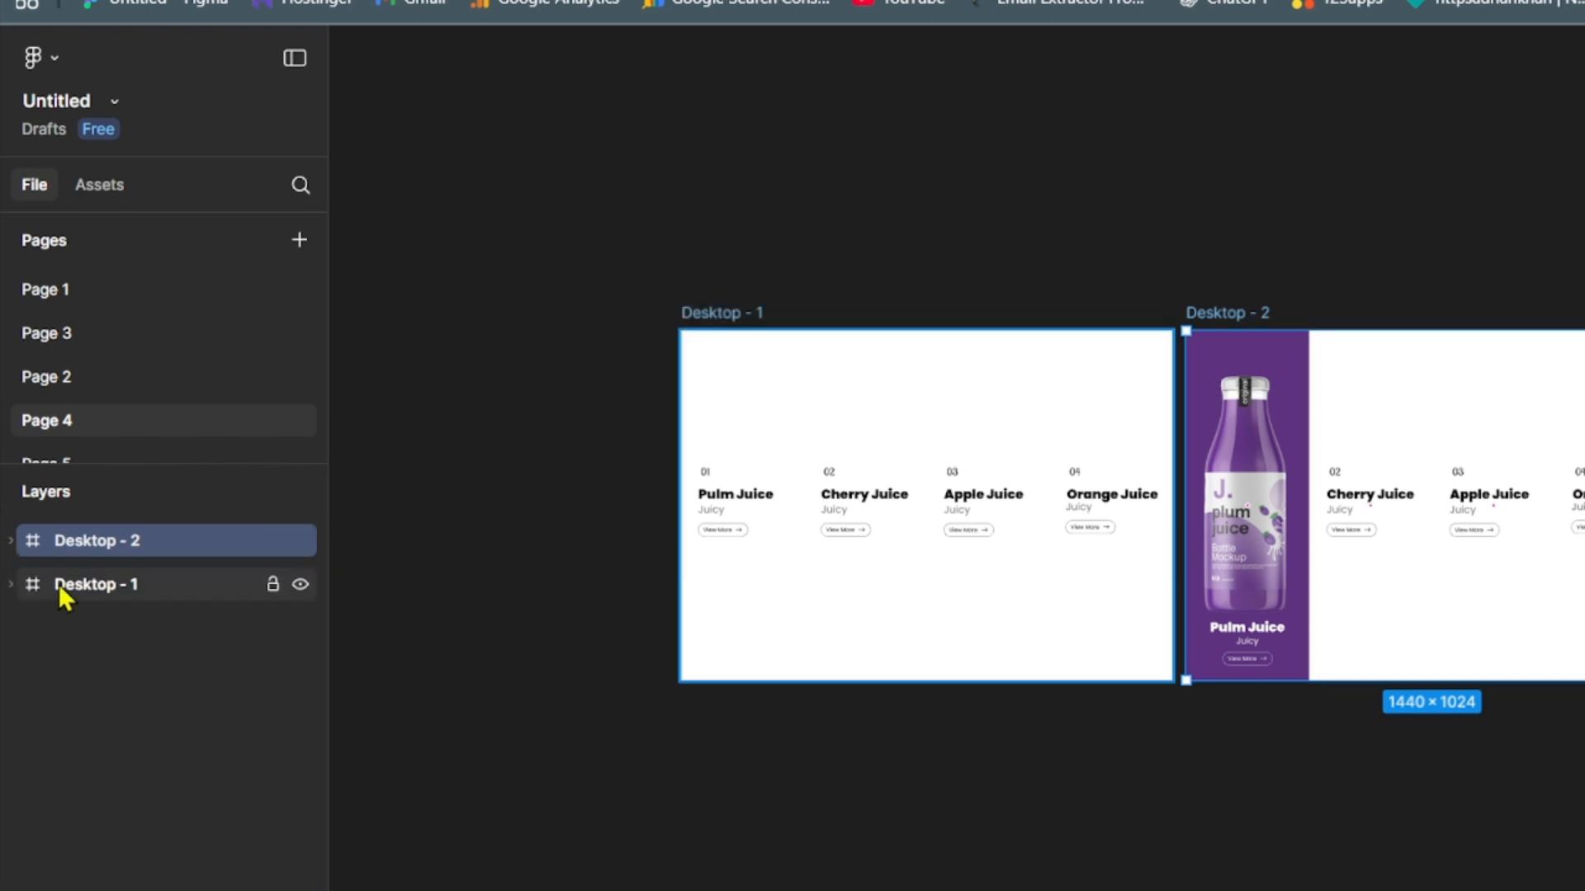
pyautogui.click(61, 587)
pyautogui.hotkey('ctrl', 'd')
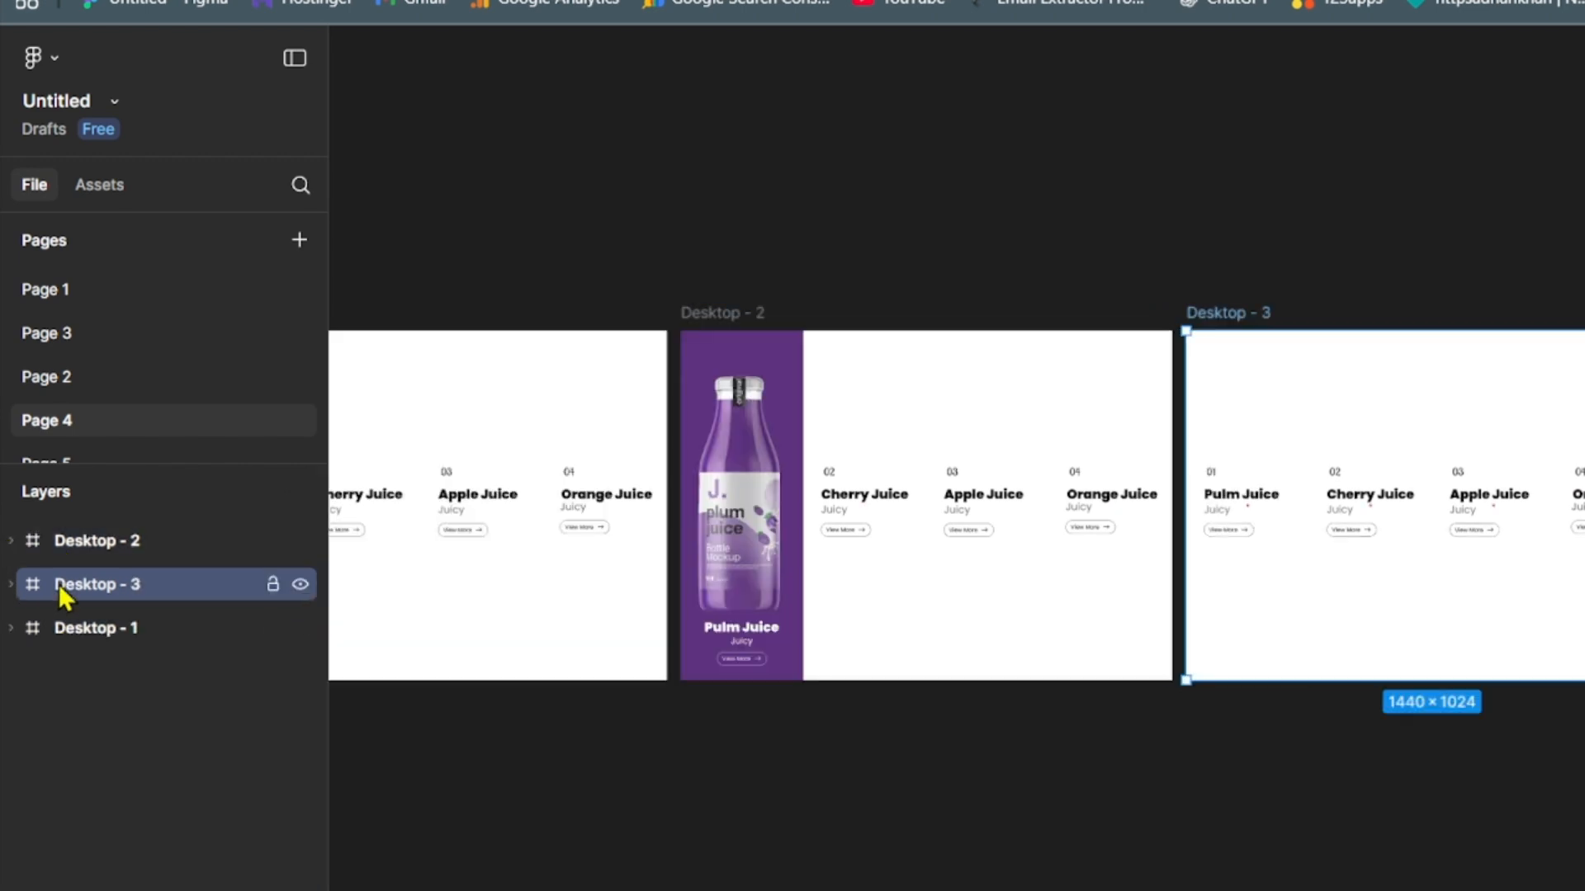
pyautogui.moveTo(61, 593); pyautogui.dragTo(61, 528)
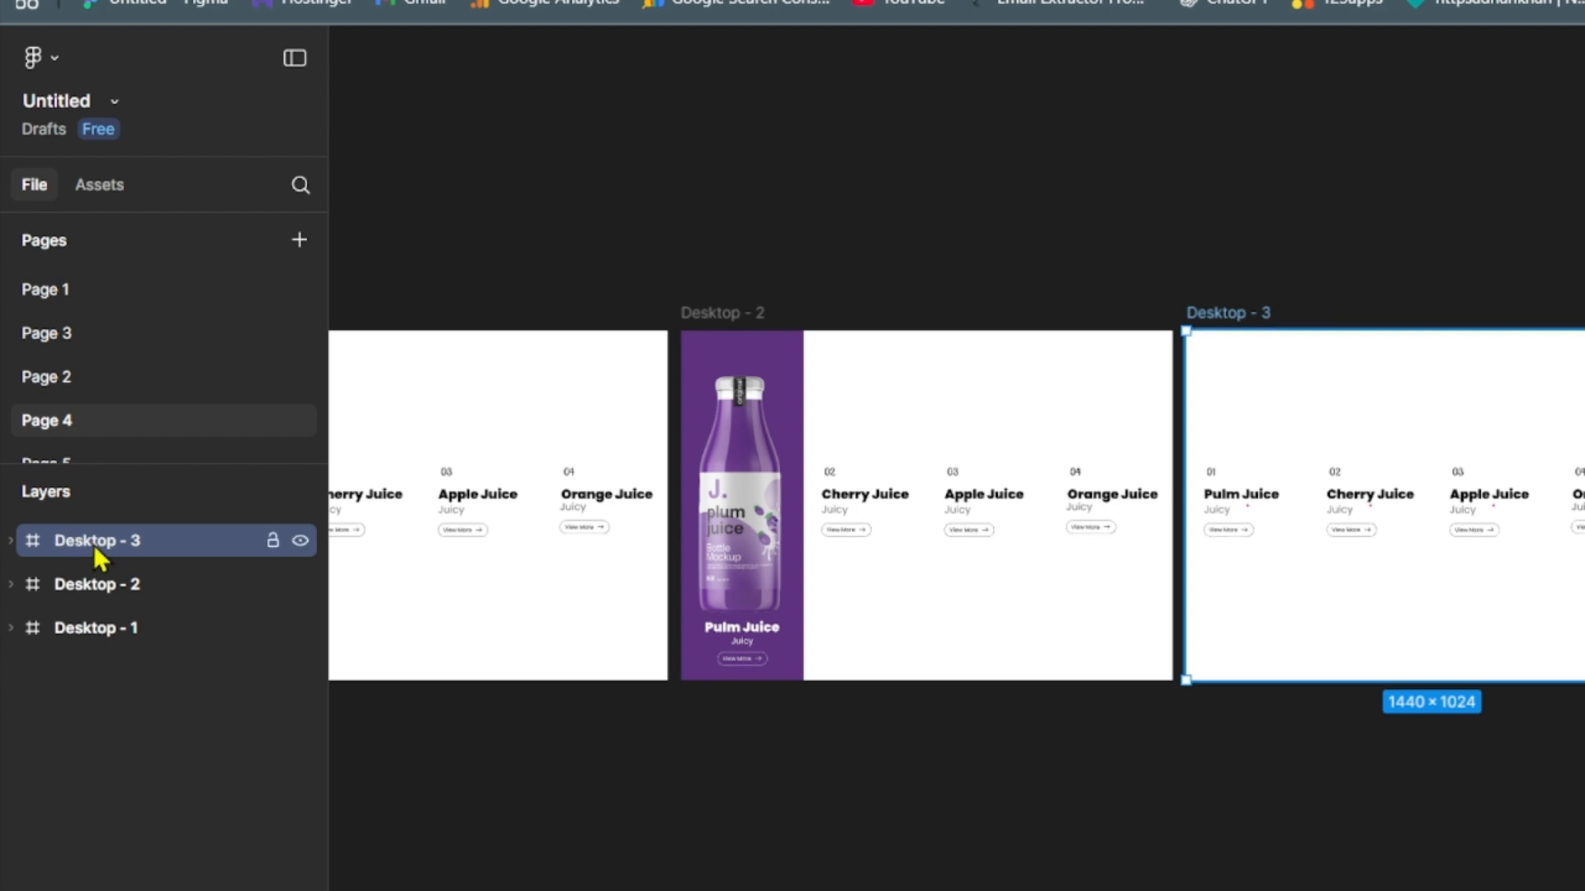
# - Replace the Cherry Juice text instance in Desktop - 3's second column with a copy of Desktop - 2's white Group 3 instance
pyautogui.click(1363, 578)
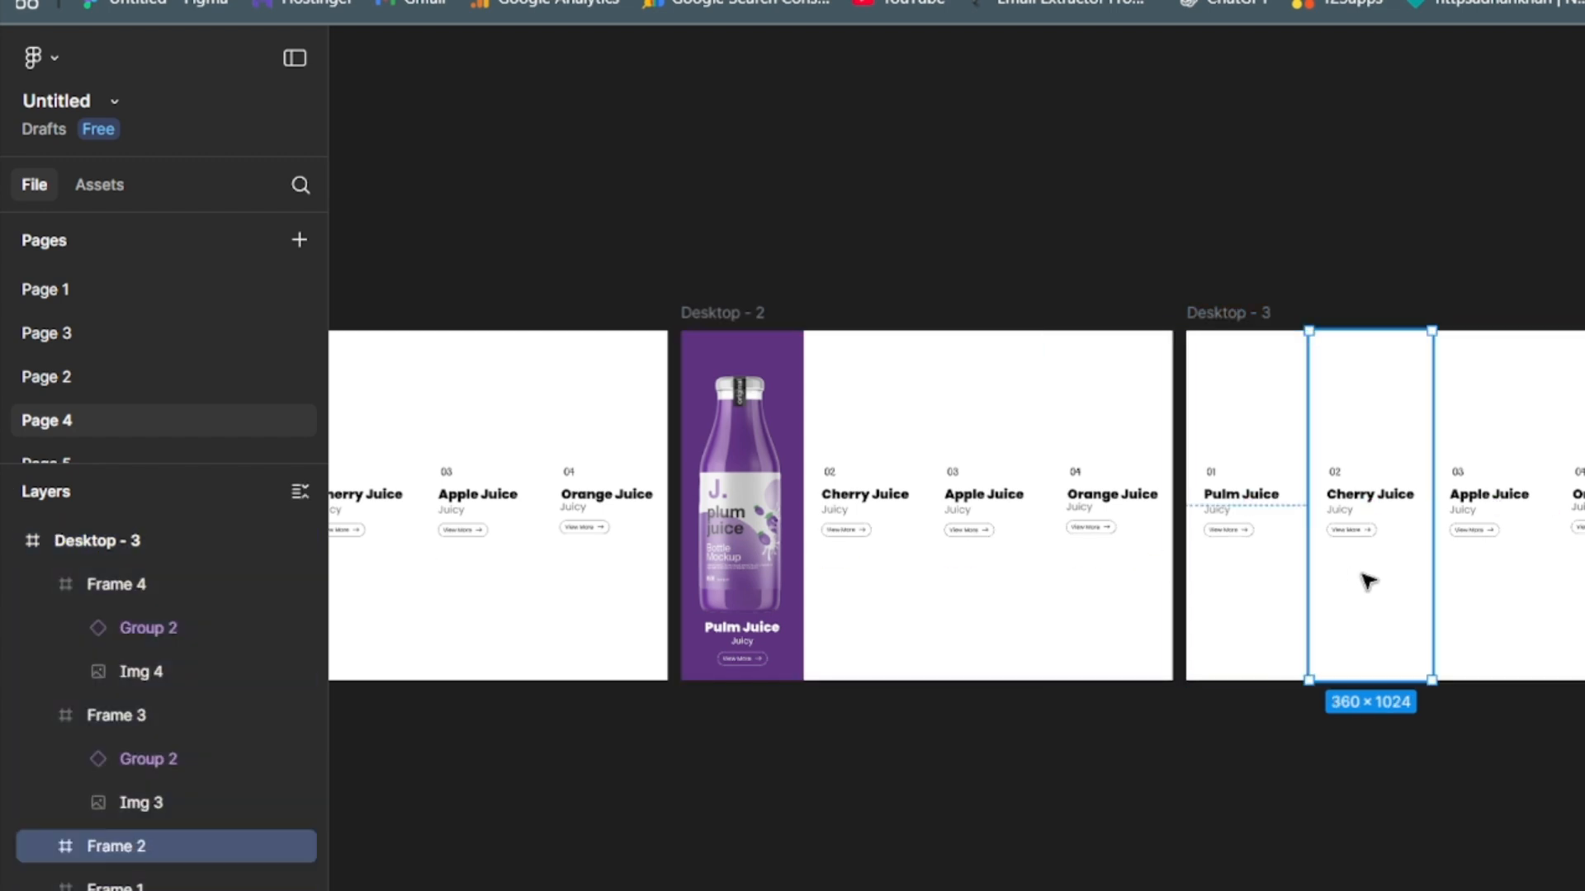
pyautogui.doubleClick(1364, 513)
pyautogui.press('Delete')
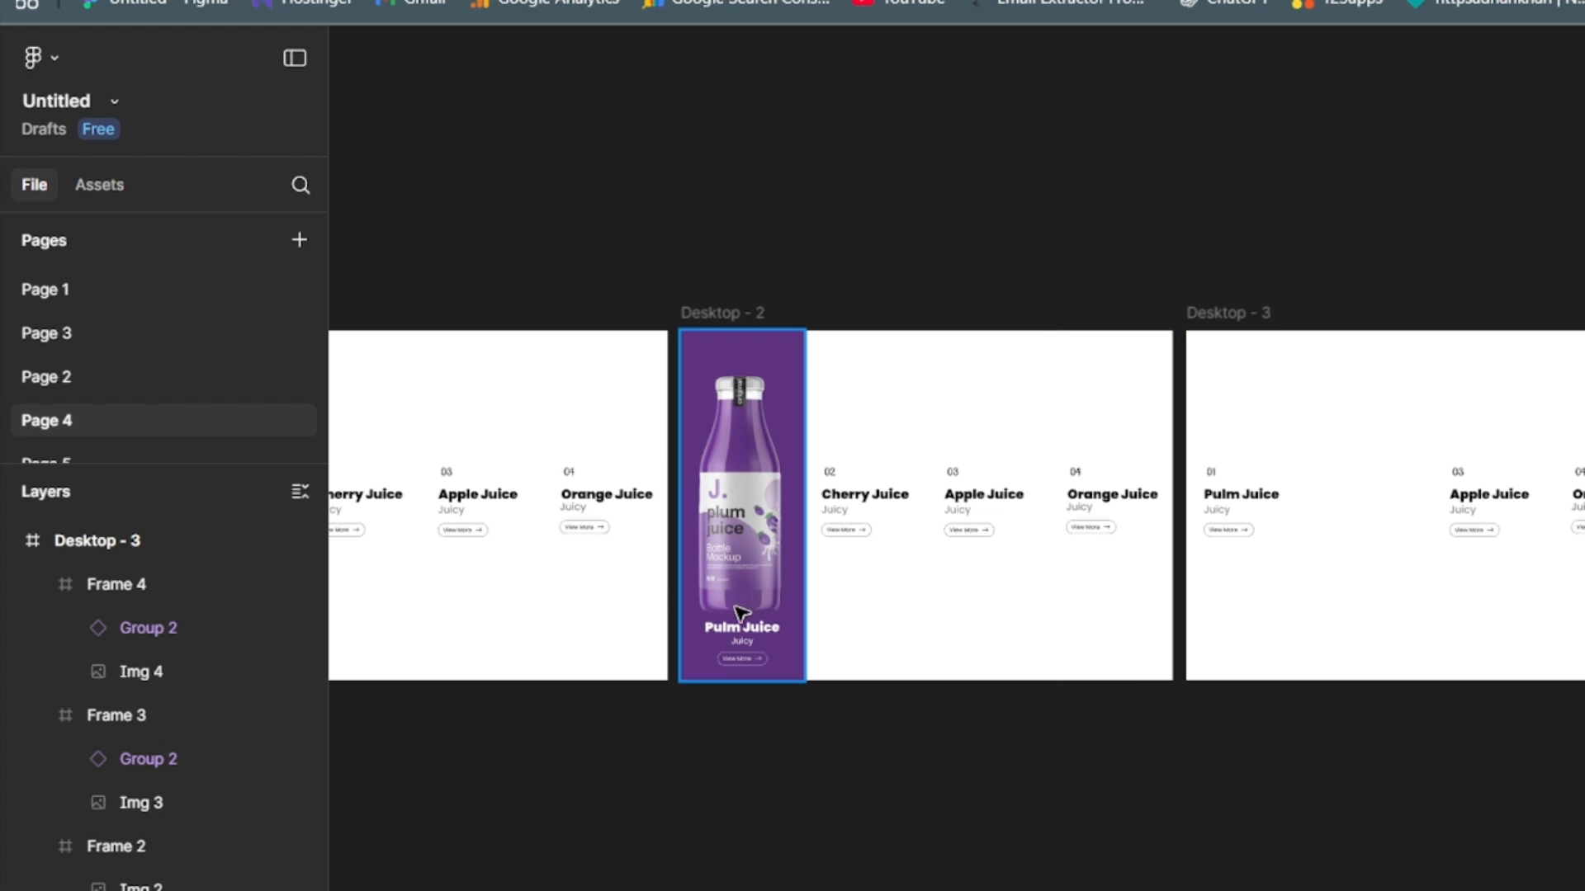
pyautogui.click(740, 652)
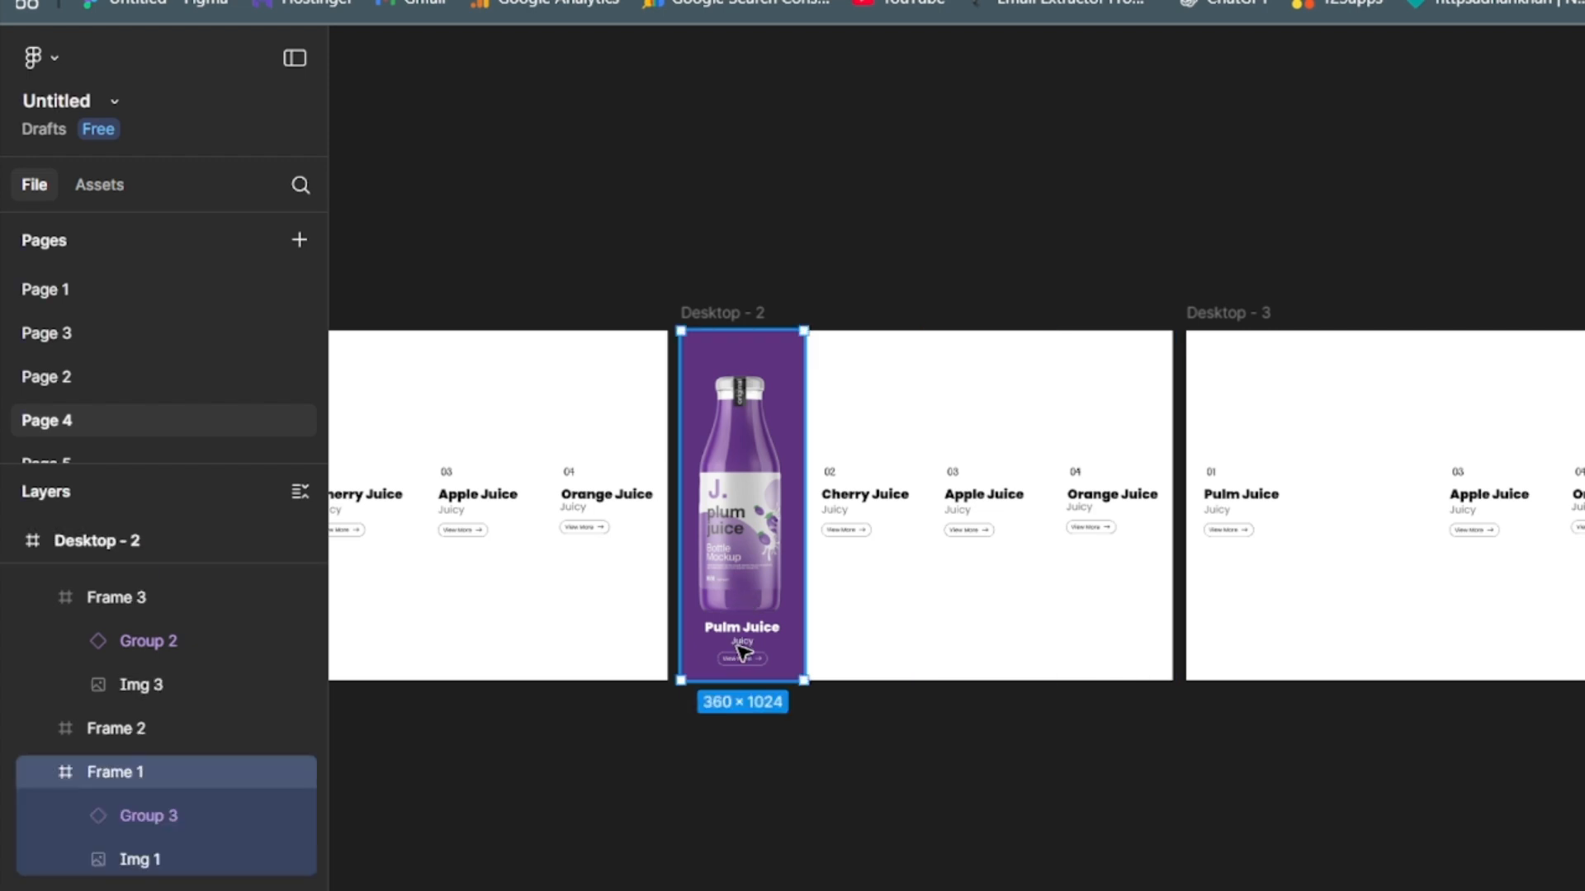
pyautogui.click(206, 817)
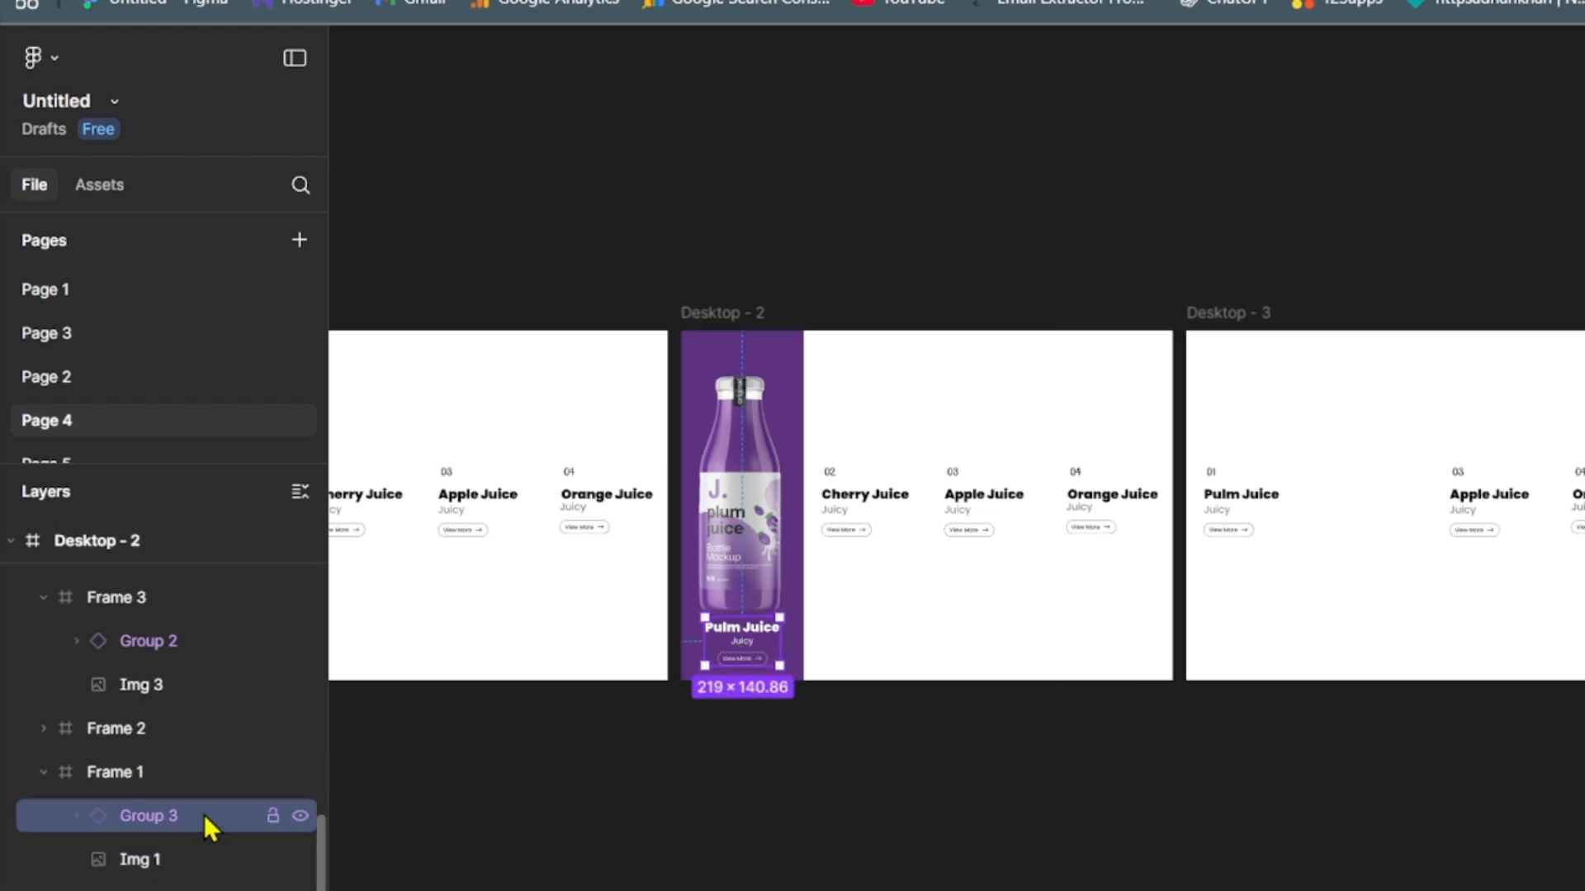
pyautogui.click(1366, 598)
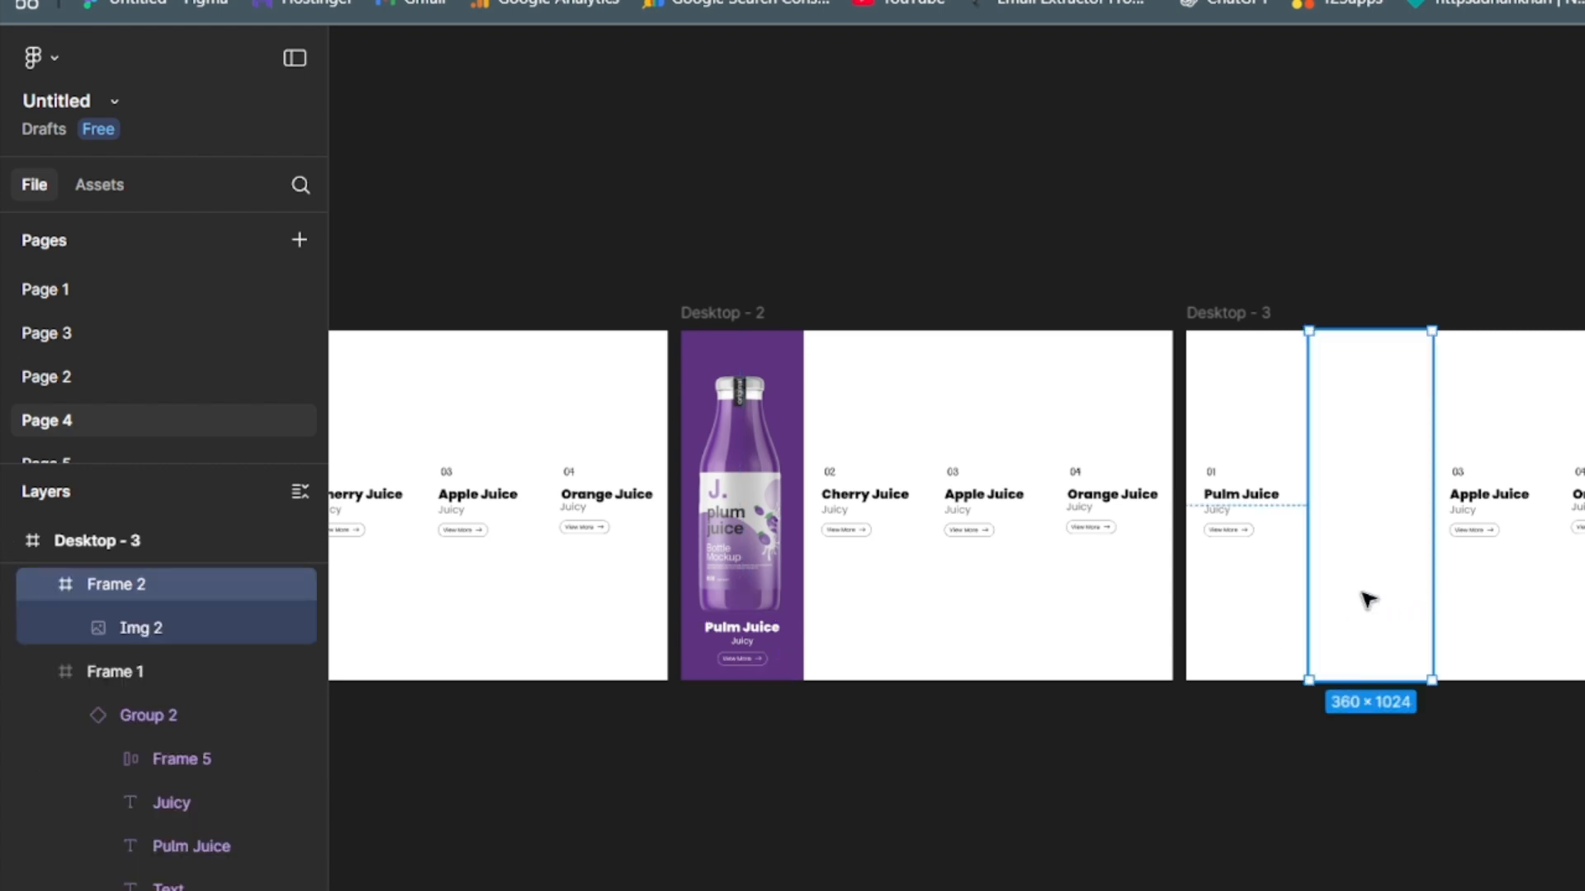
pyautogui.click(1366, 600)
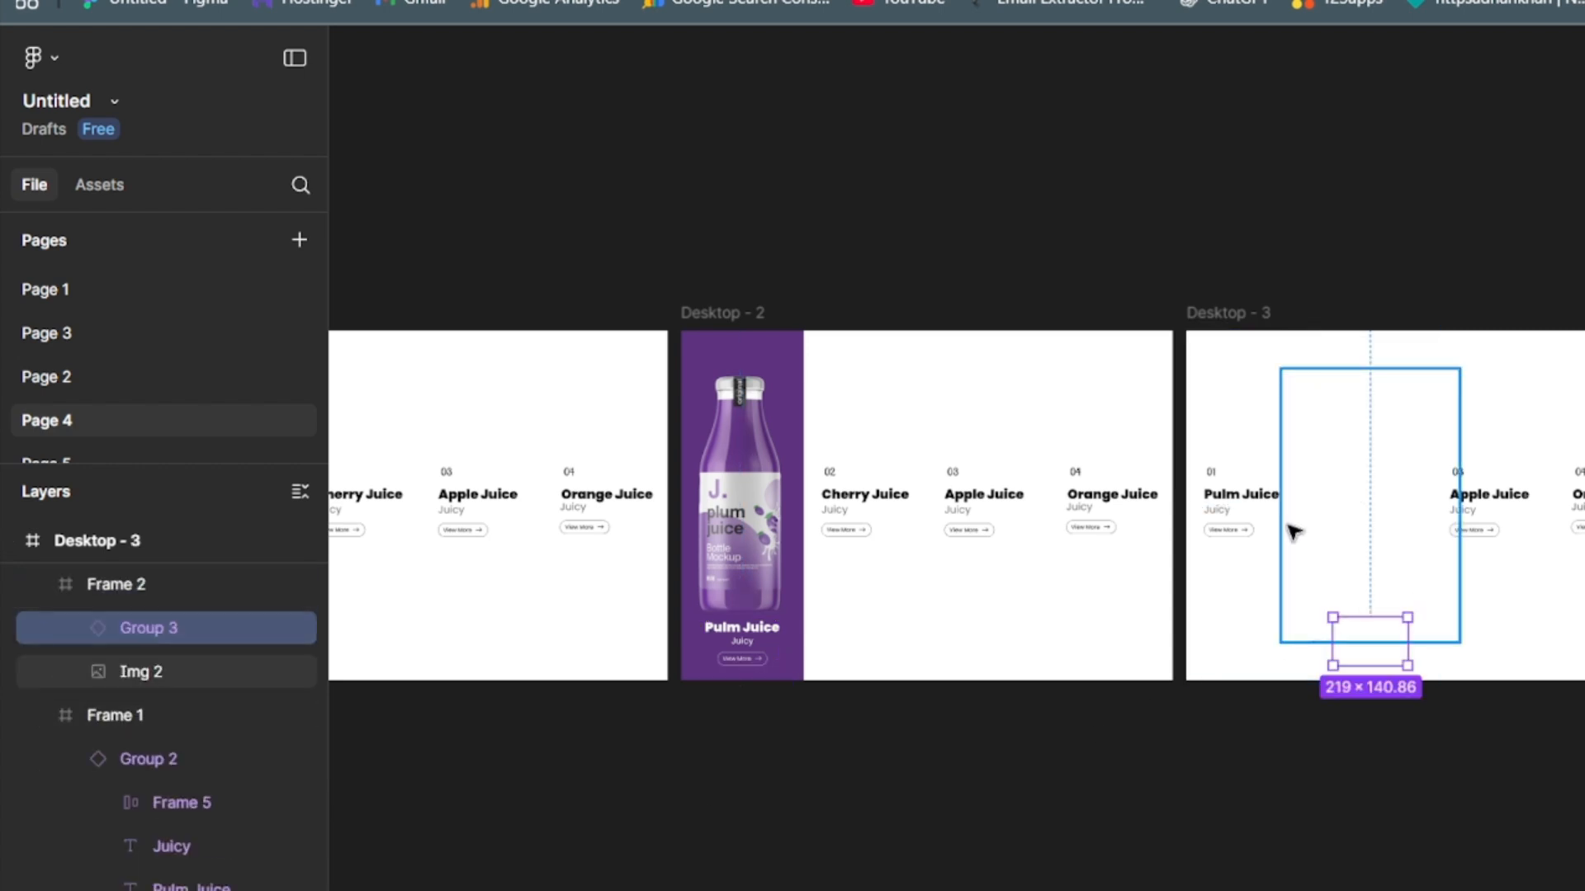
# - Reveal the cherry bottle image in Desktop - 3's second column and fill that column with the red A20B2C sampled from the bottle
pyautogui.click(170, 670)
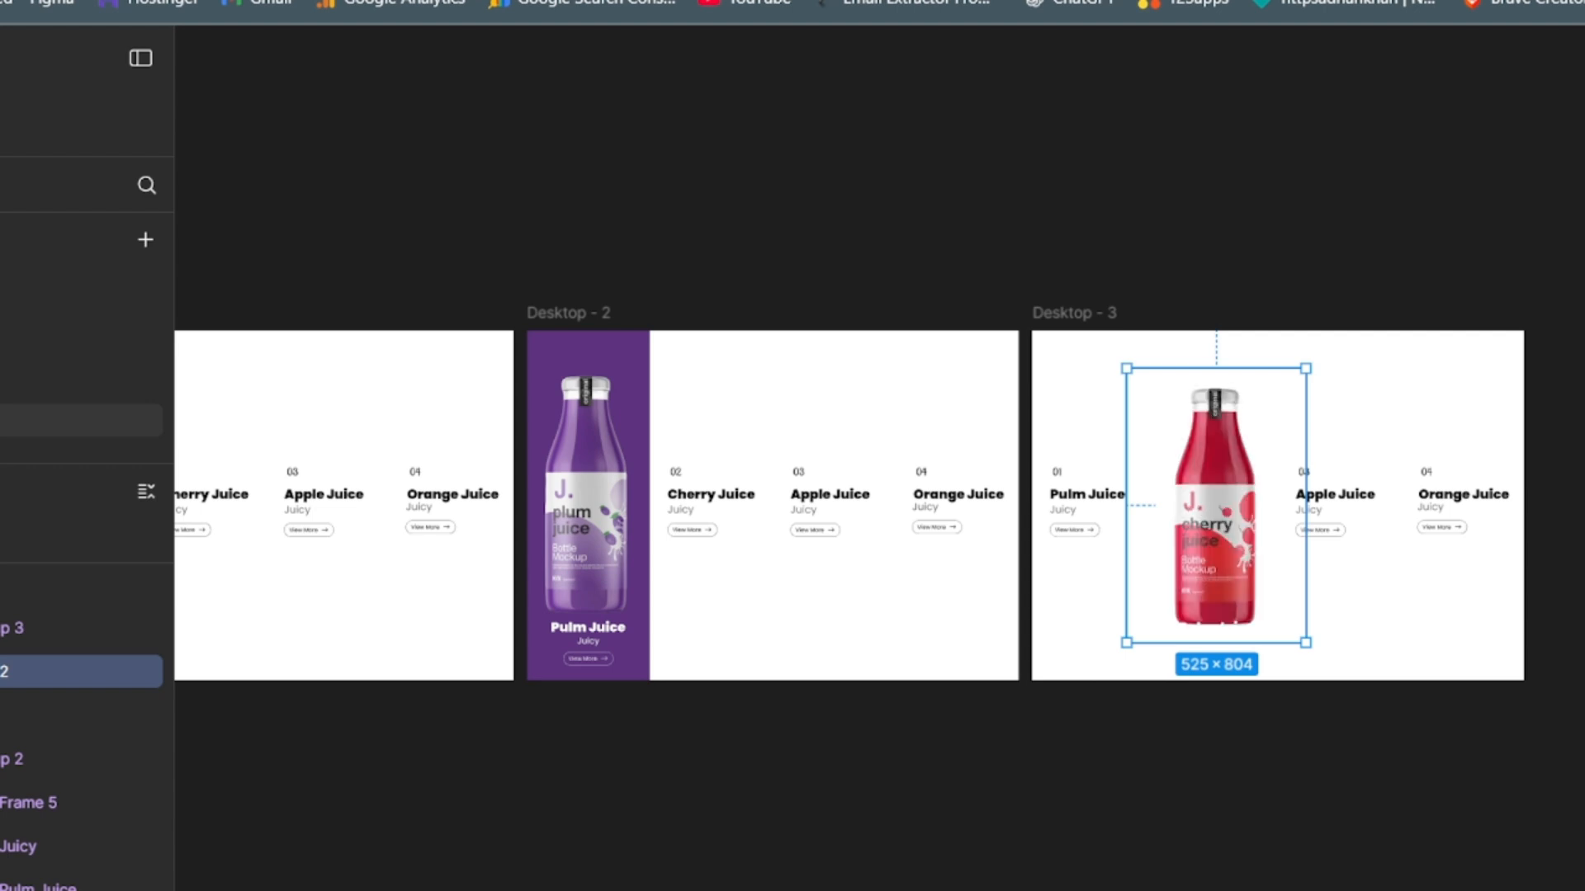
pyautogui.click(1243, 359)
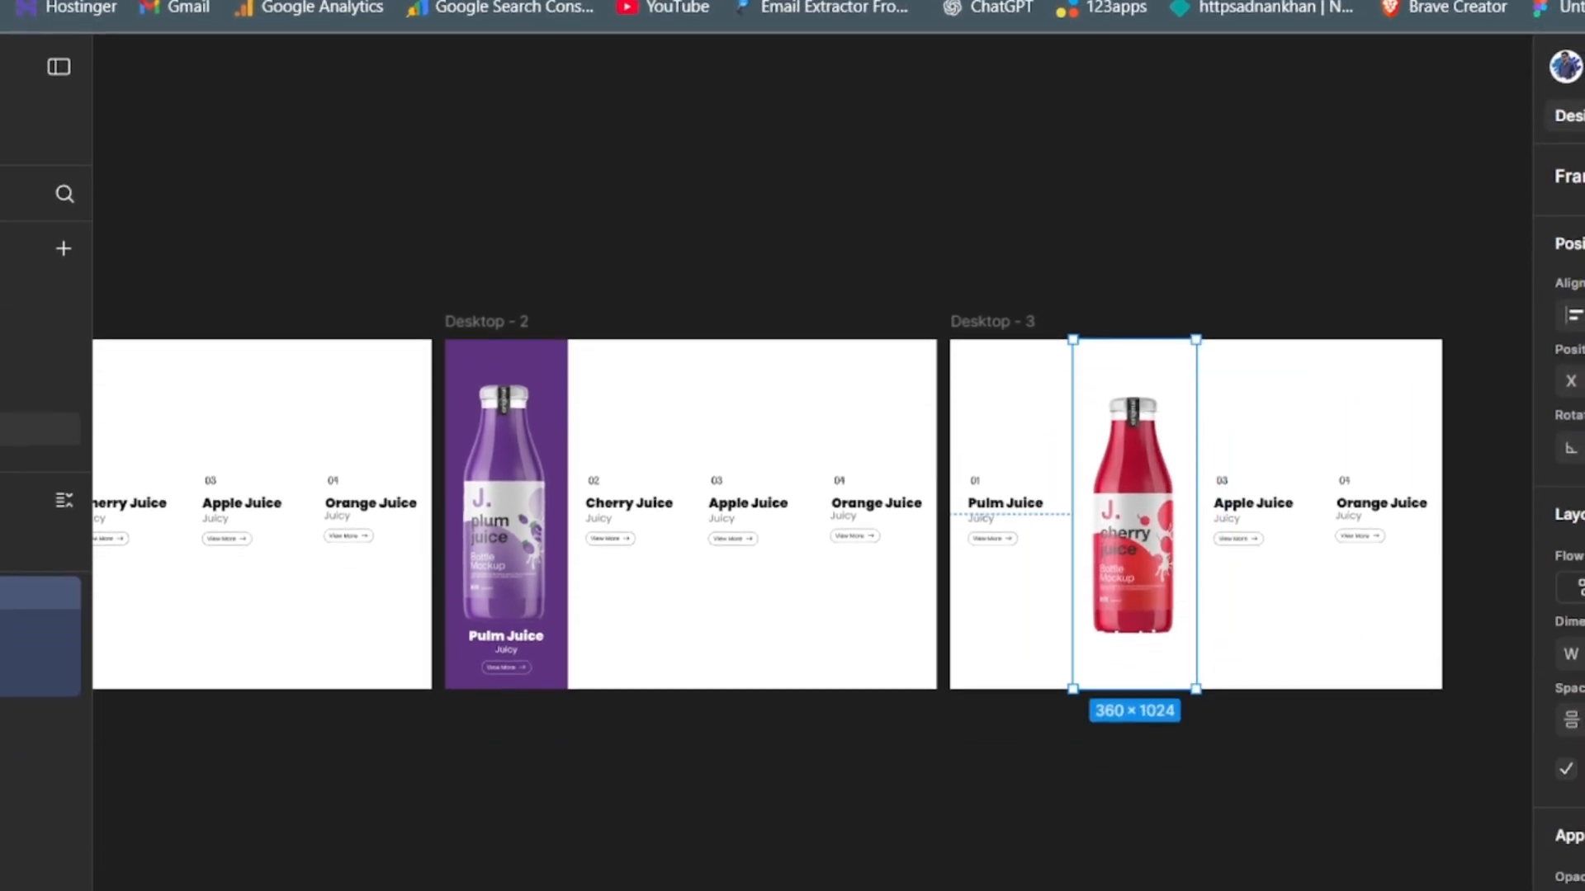
pyautogui.scroll(-5, 1569, 577)
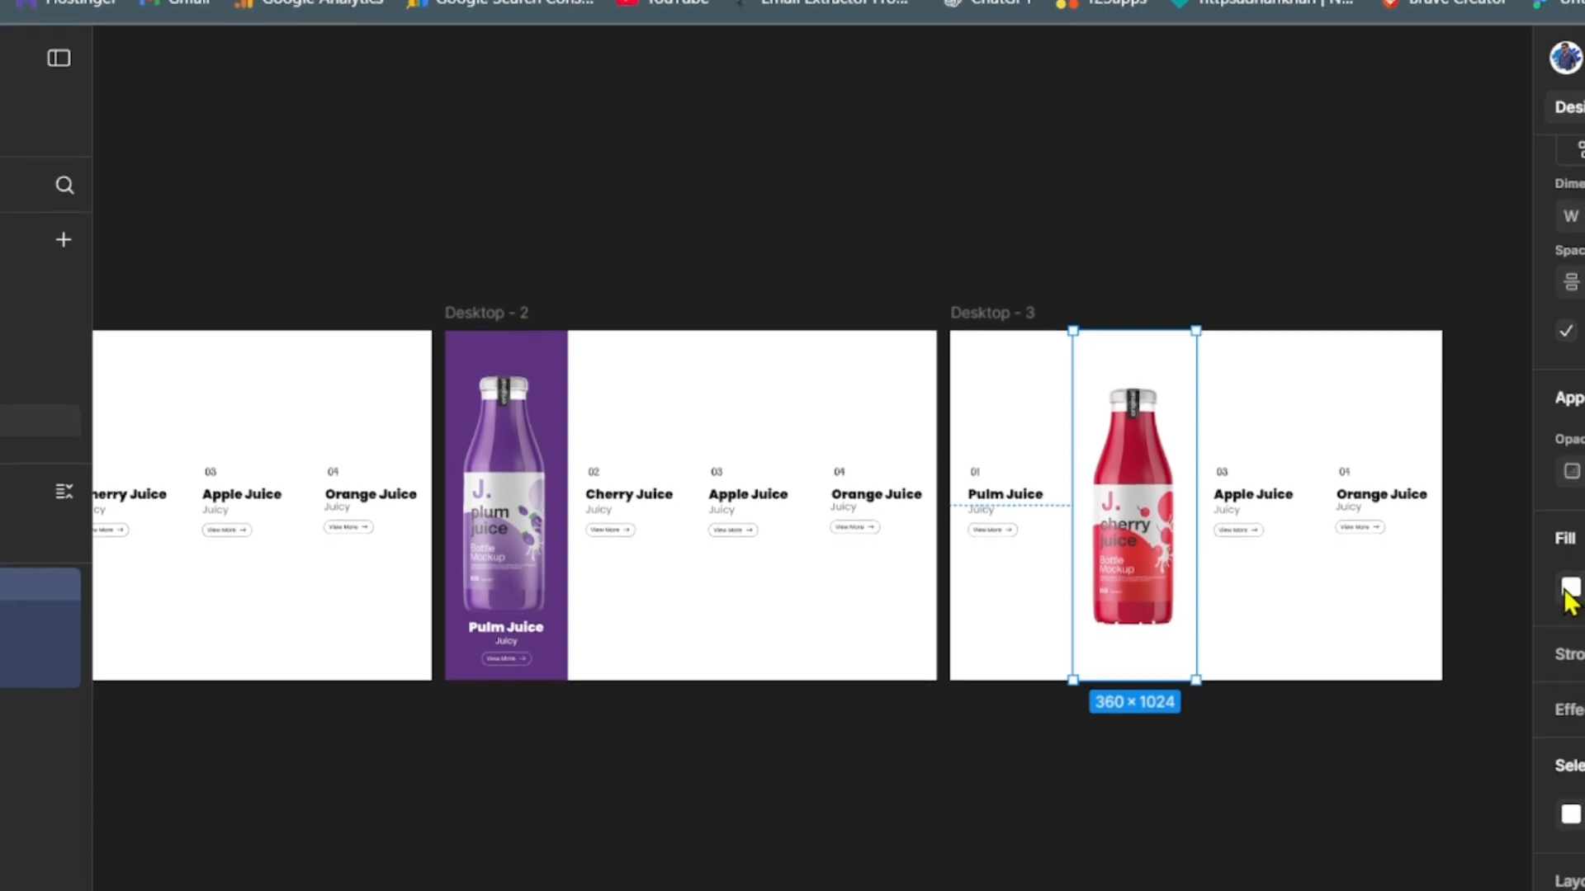
pyautogui.click(1568, 596)
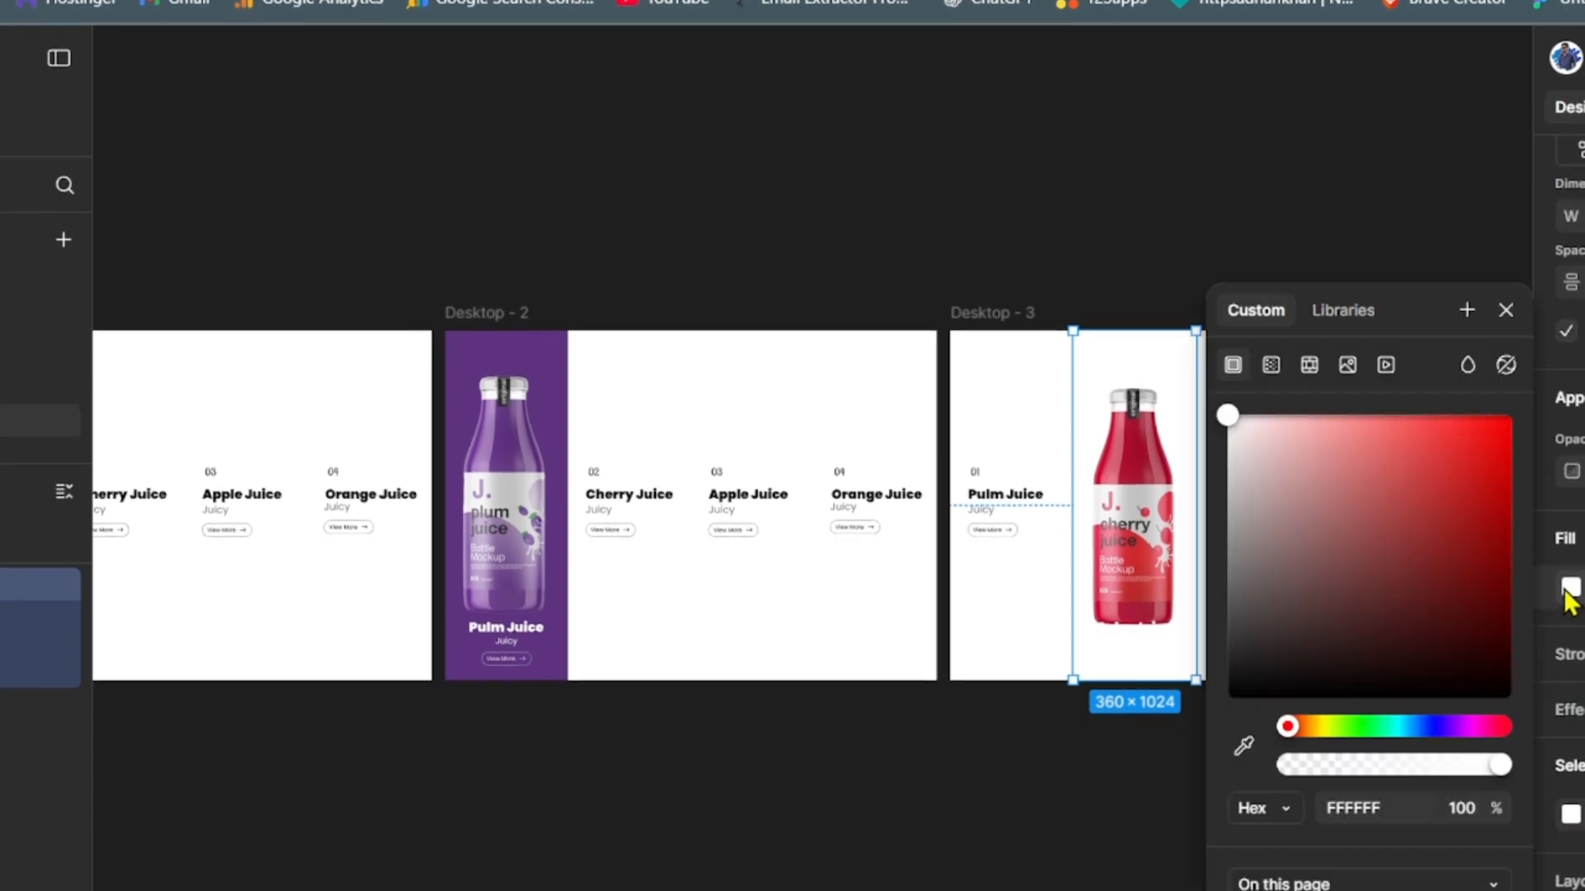
pyautogui.click(1242, 748)
pyautogui.click(1007, 510)
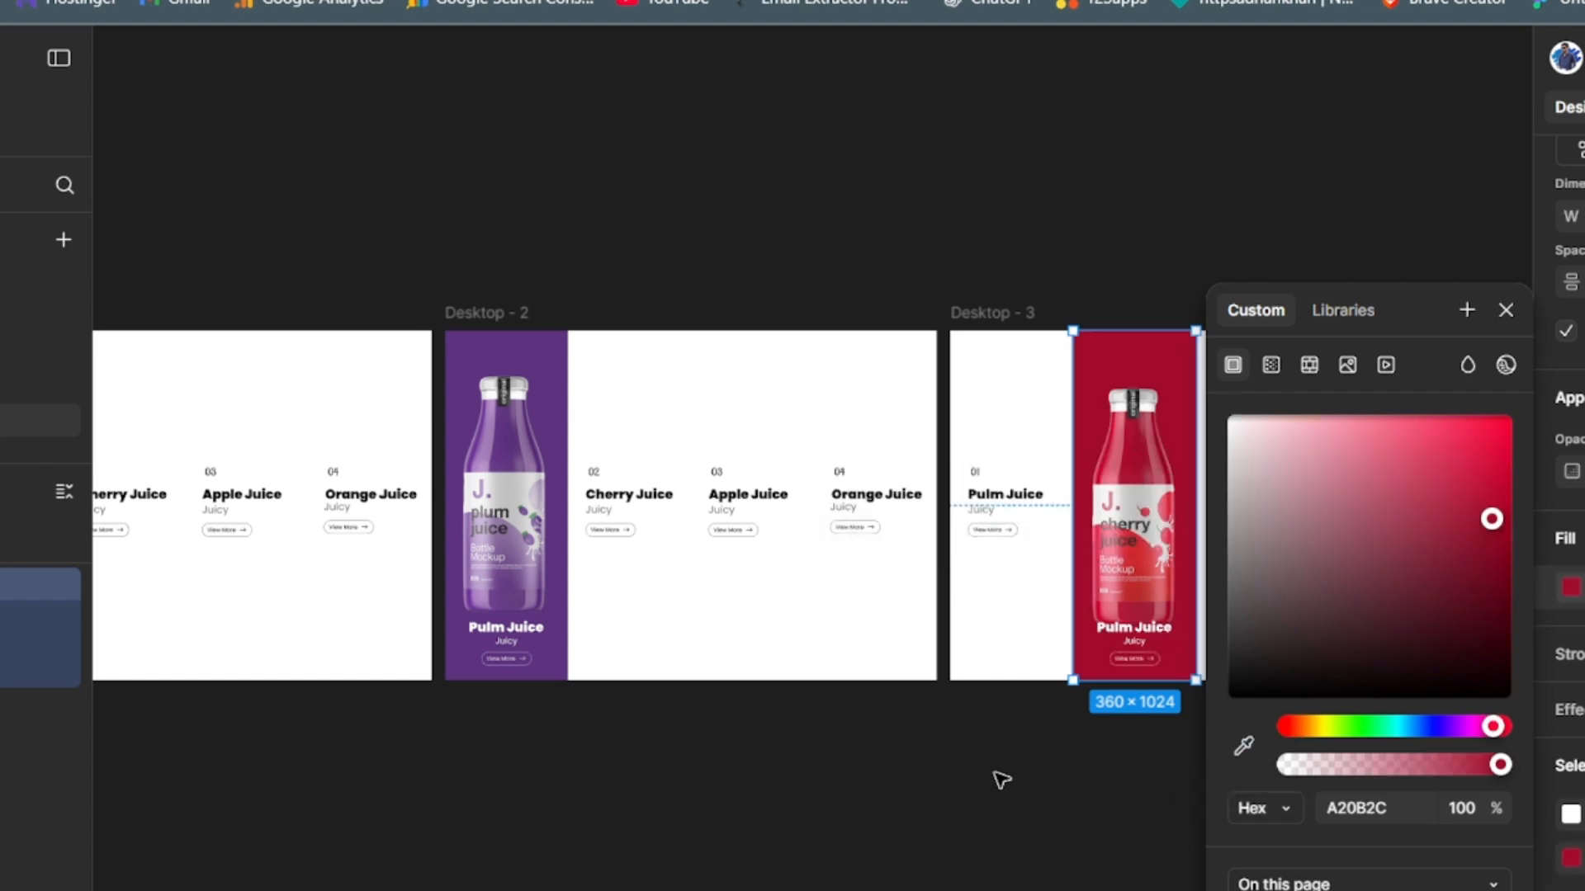
pyautogui.click(994, 814)
# - Move the cherry bottle image slightly up within the red column, keeping it horizontally centred above the white text
pyautogui.click(1139, 525)
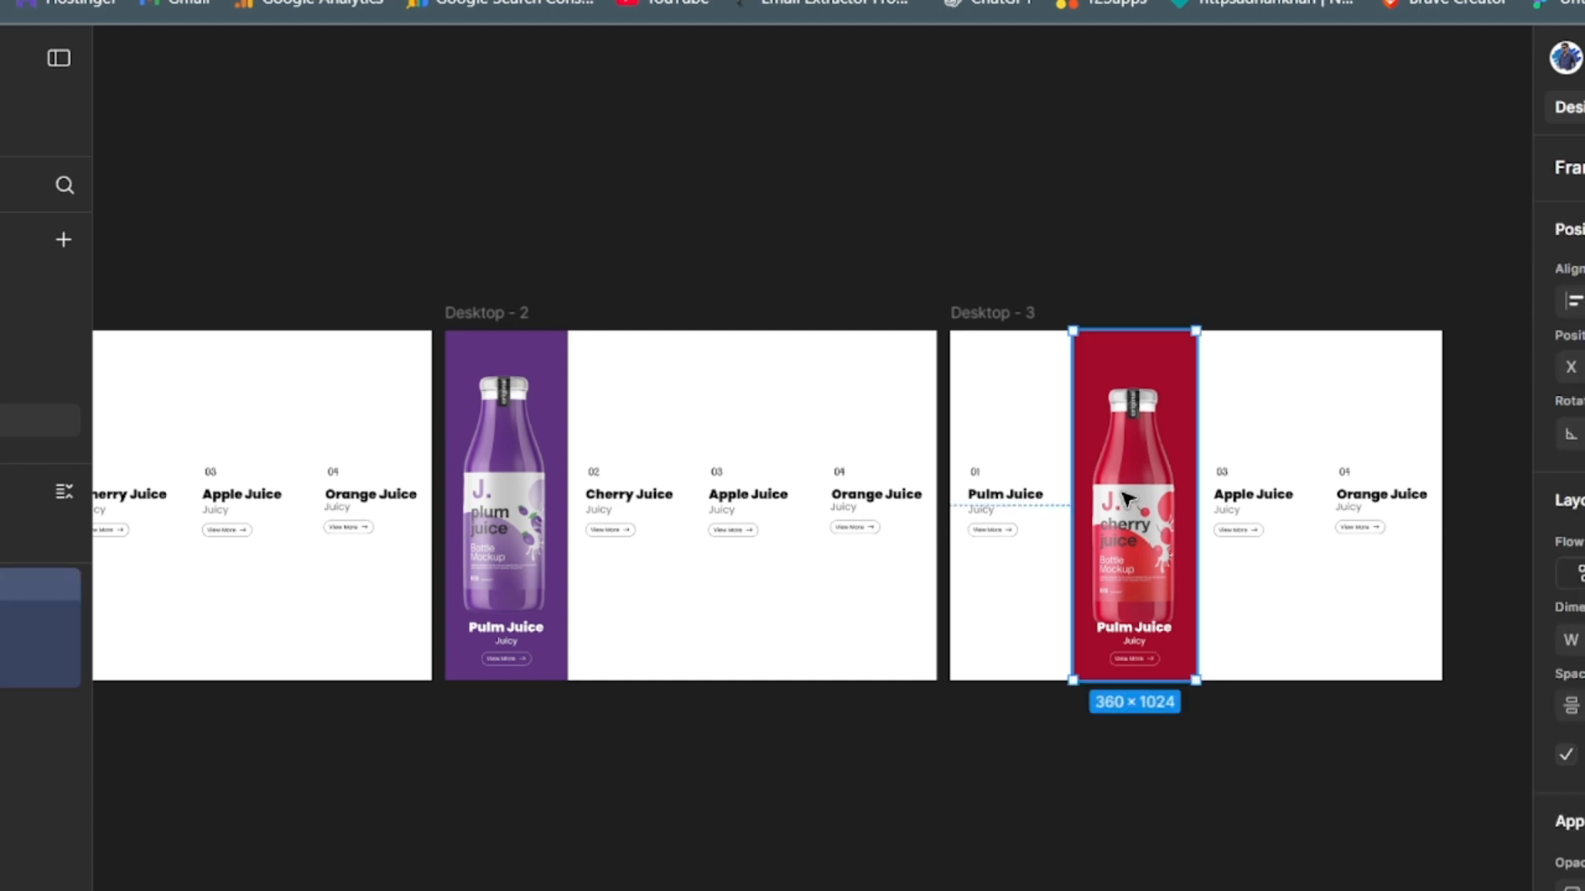
pyautogui.doubleClick(1139, 526)
pyautogui.moveTo(1142, 520); pyautogui.dragTo(1140, 517)
pyautogui.click(1171, 725)
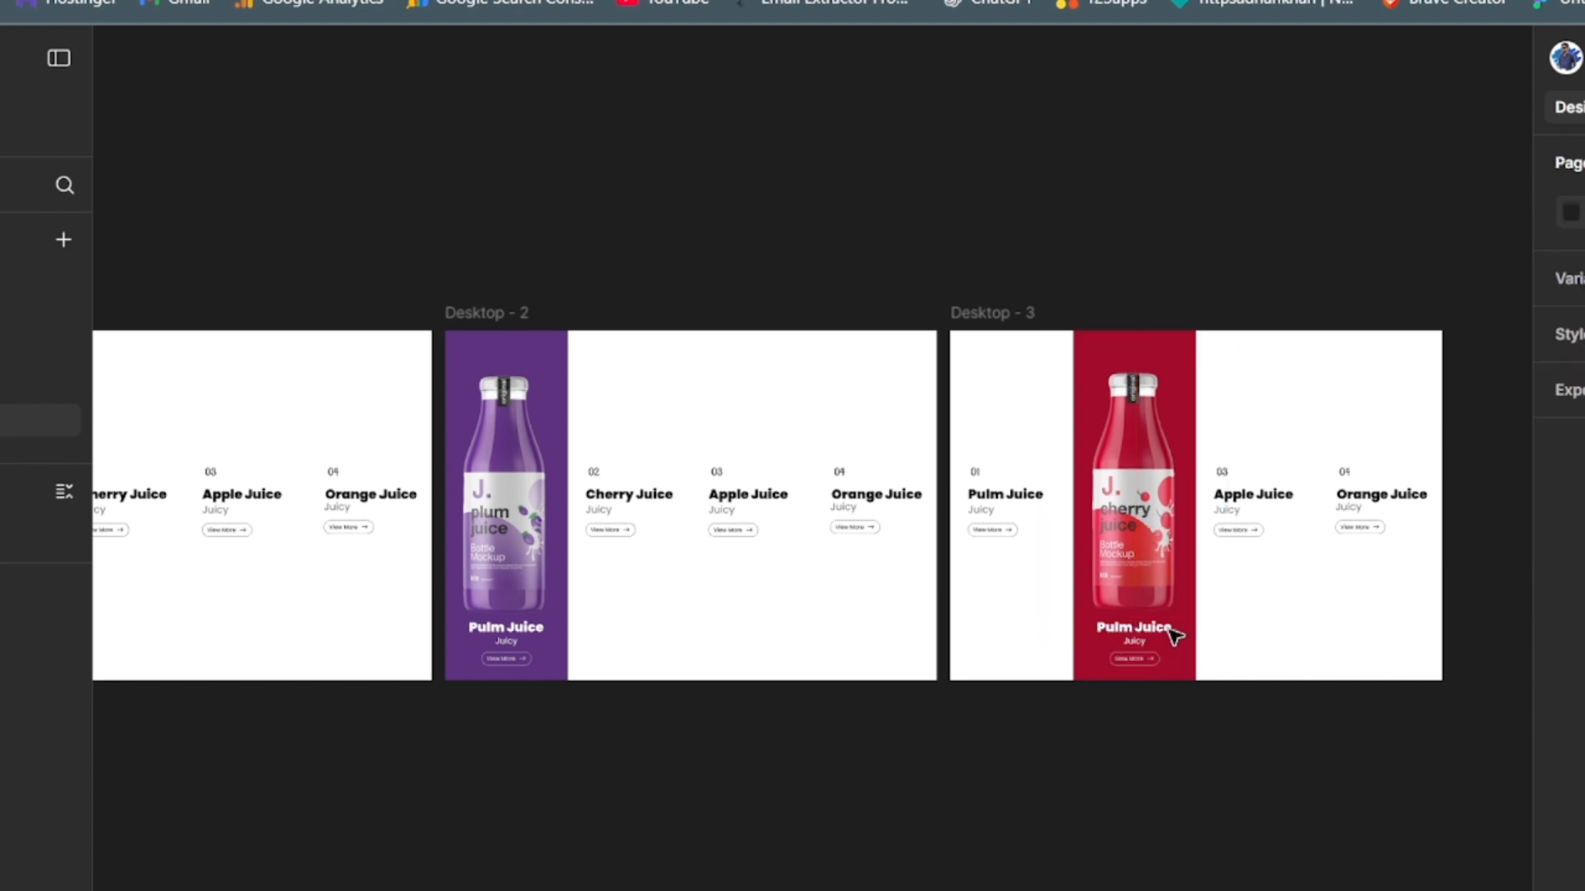
# - Collapse the Desktop - 3 and Desktop - 2 layers, duplicate the Desktop - 1 frame and move the copy above Desktop - 3 in the layer order
pyautogui.hotkey('shift', '\\')
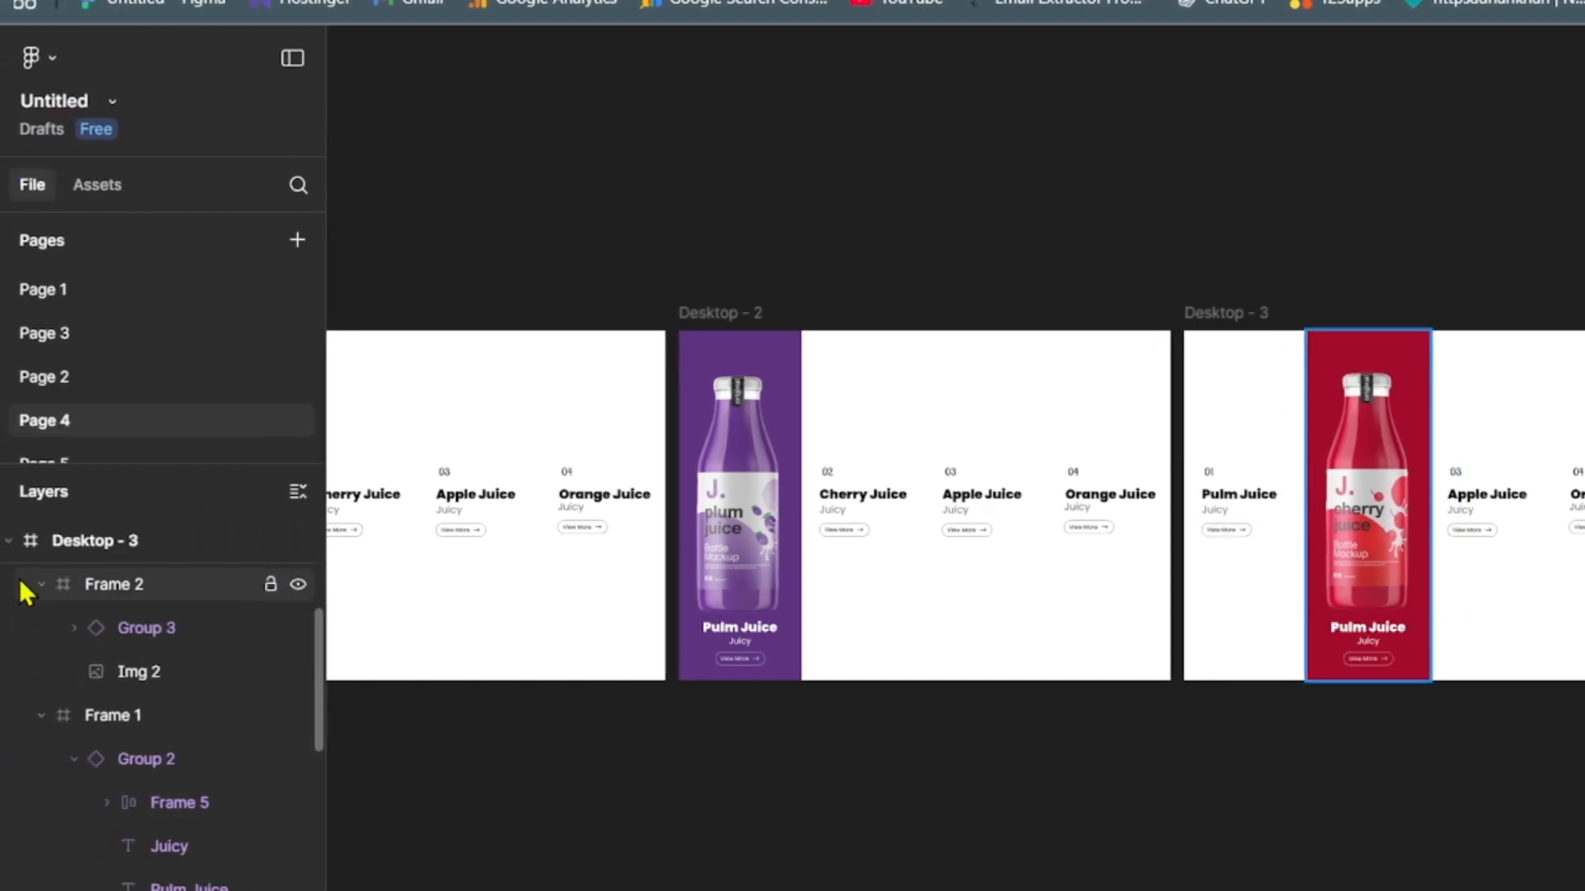
pyautogui.click(11, 541)
pyautogui.moveTo(321, 662); pyautogui.dragTo(336, 580)
pyautogui.click(10, 541)
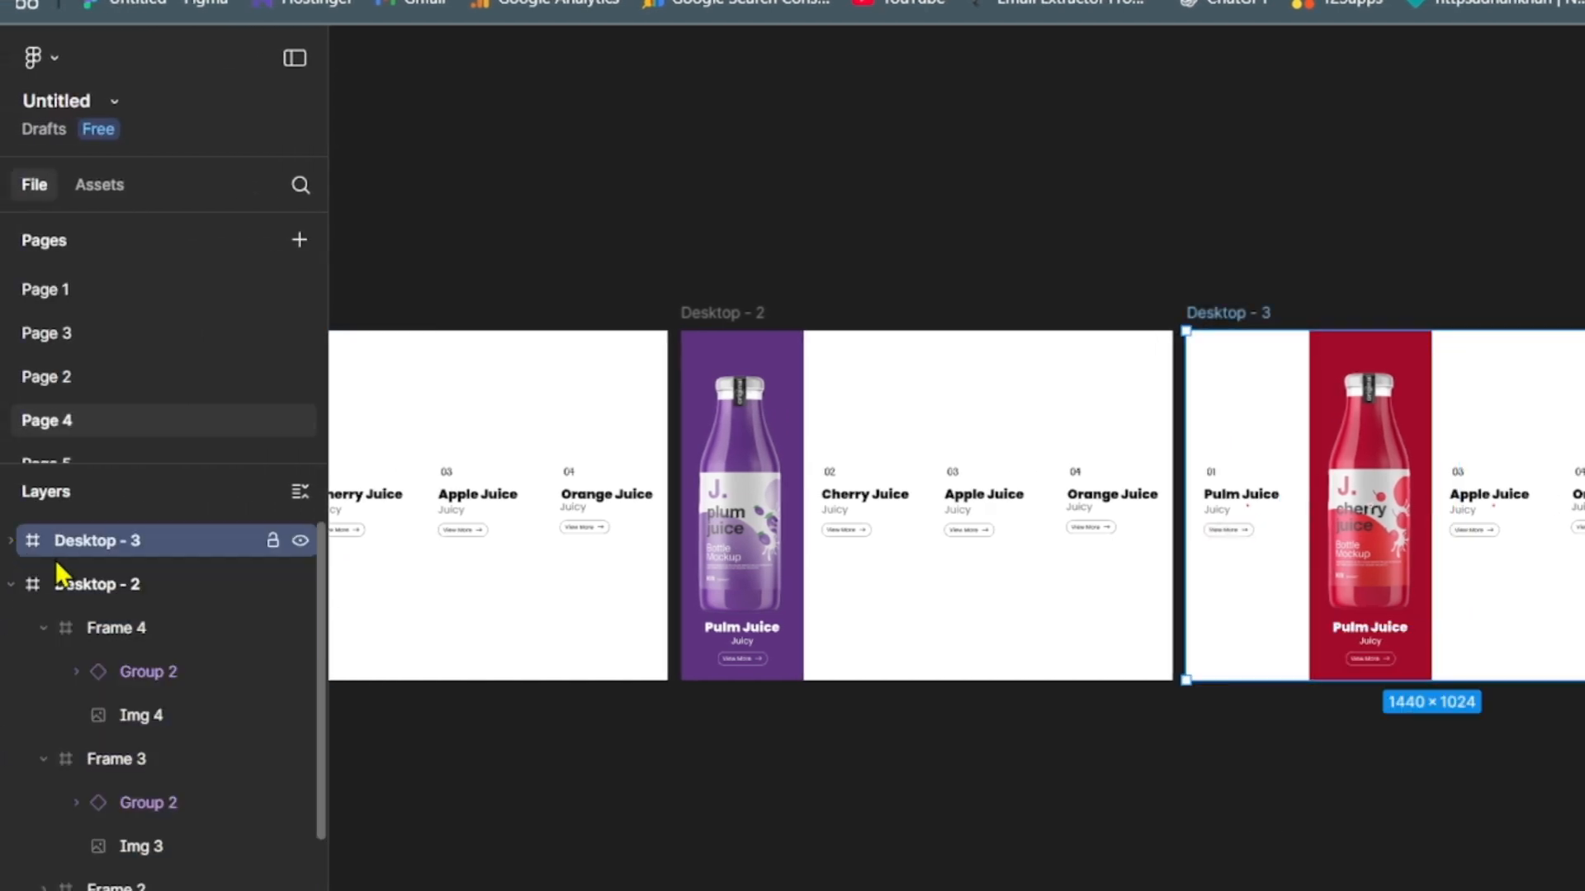
pyautogui.click(12, 586)
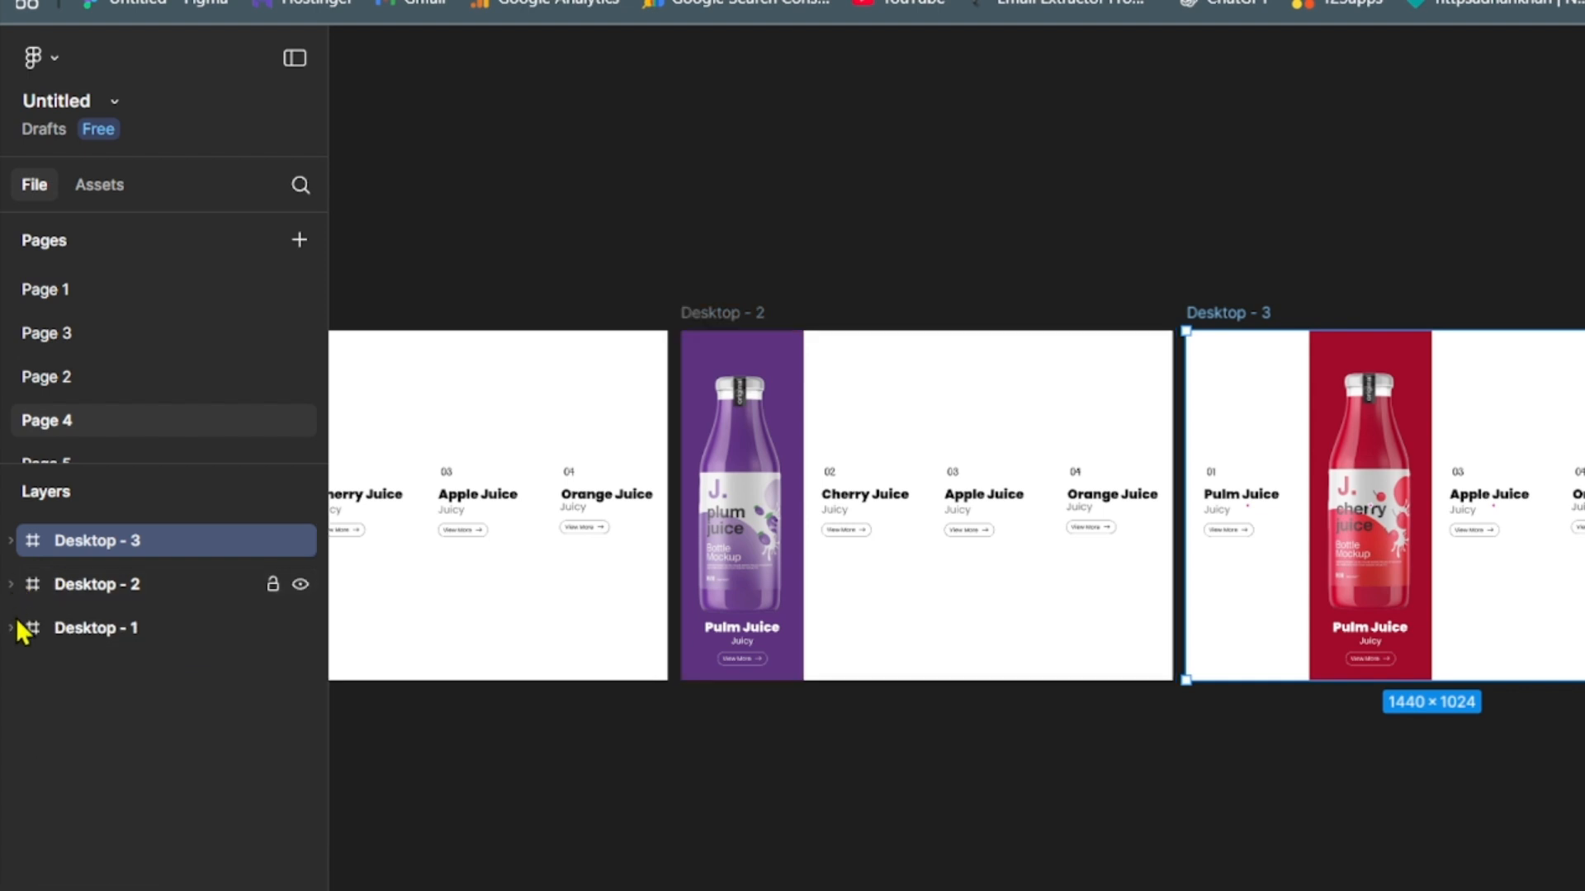
pyautogui.click(79, 632)
pyautogui.hotkey('ctrl', 'd')
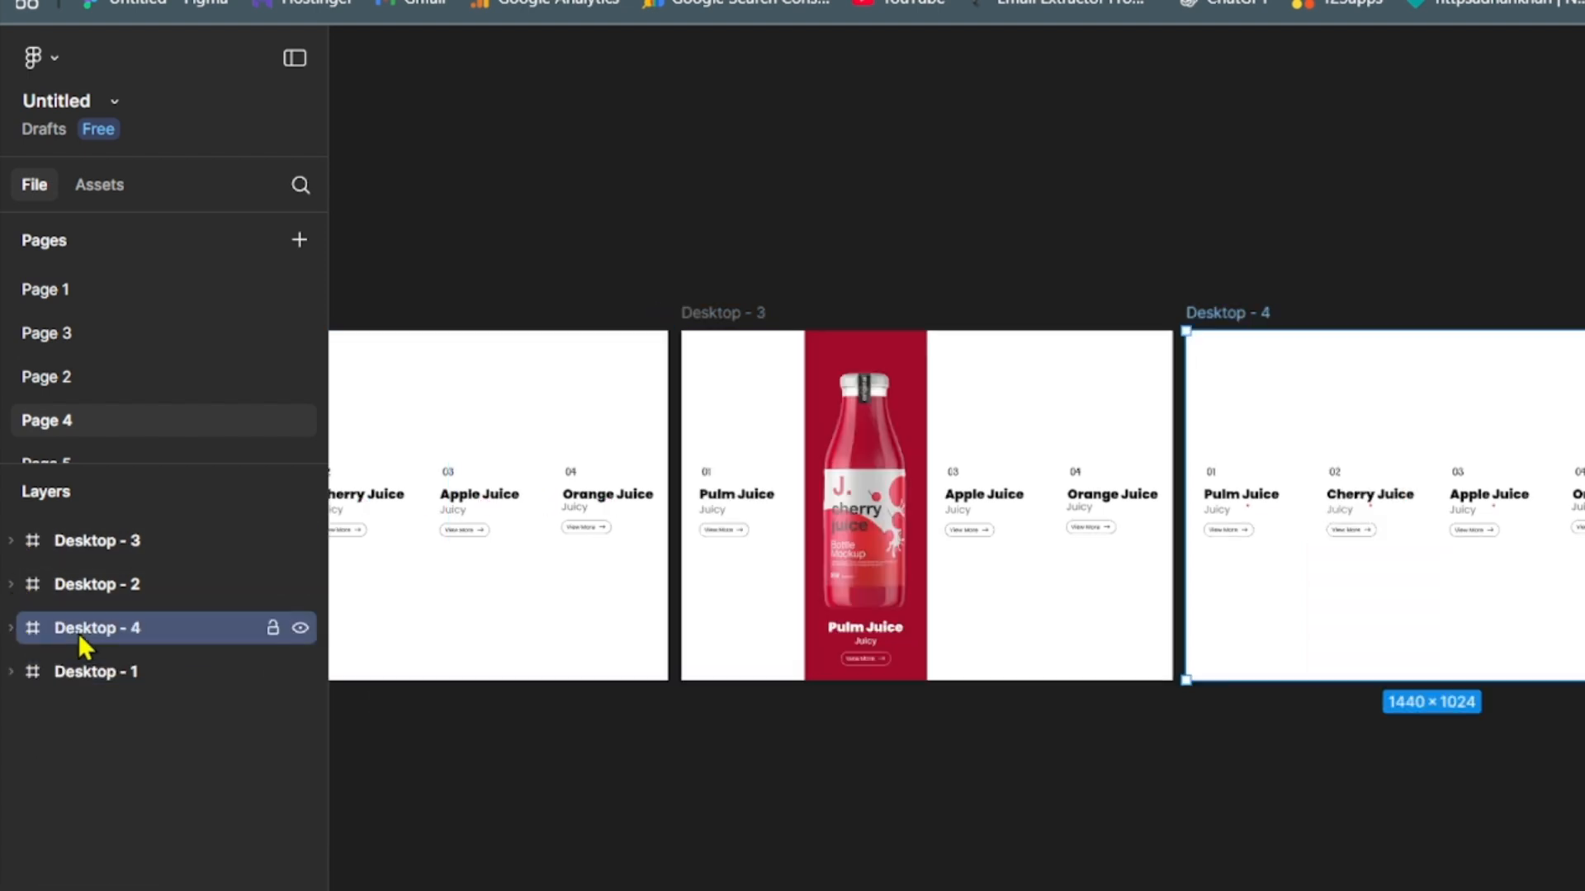
pyautogui.moveTo(87, 626); pyautogui.dragTo(90, 510)
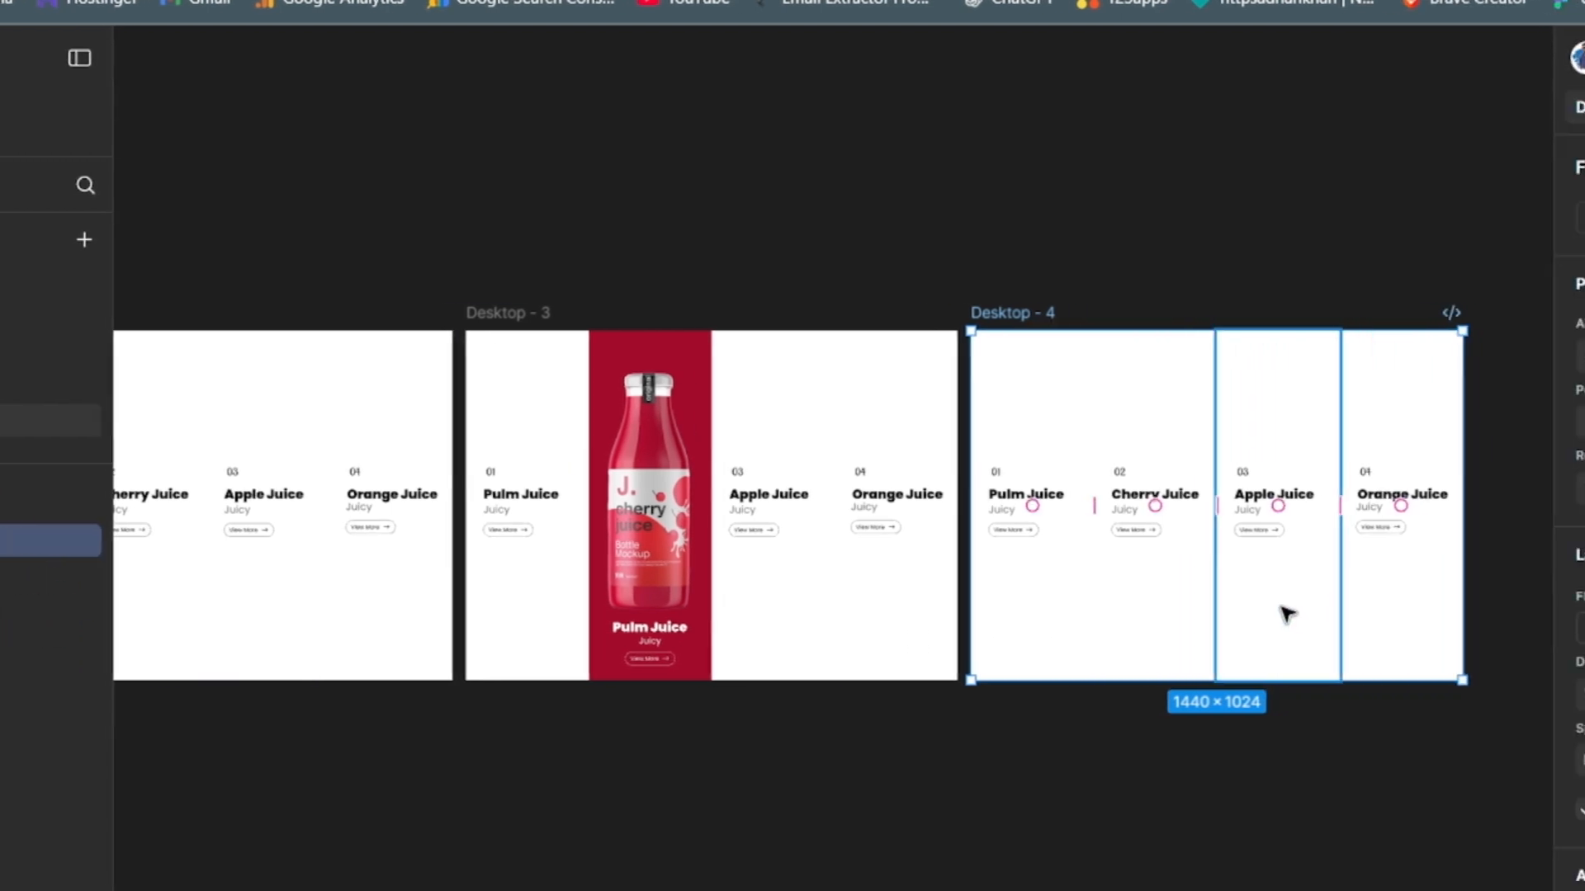
# - Replace the Apple Juice text instance in Desktop - 4's third column with the copied white Group 3 instance
pyautogui.click(1501, 612)
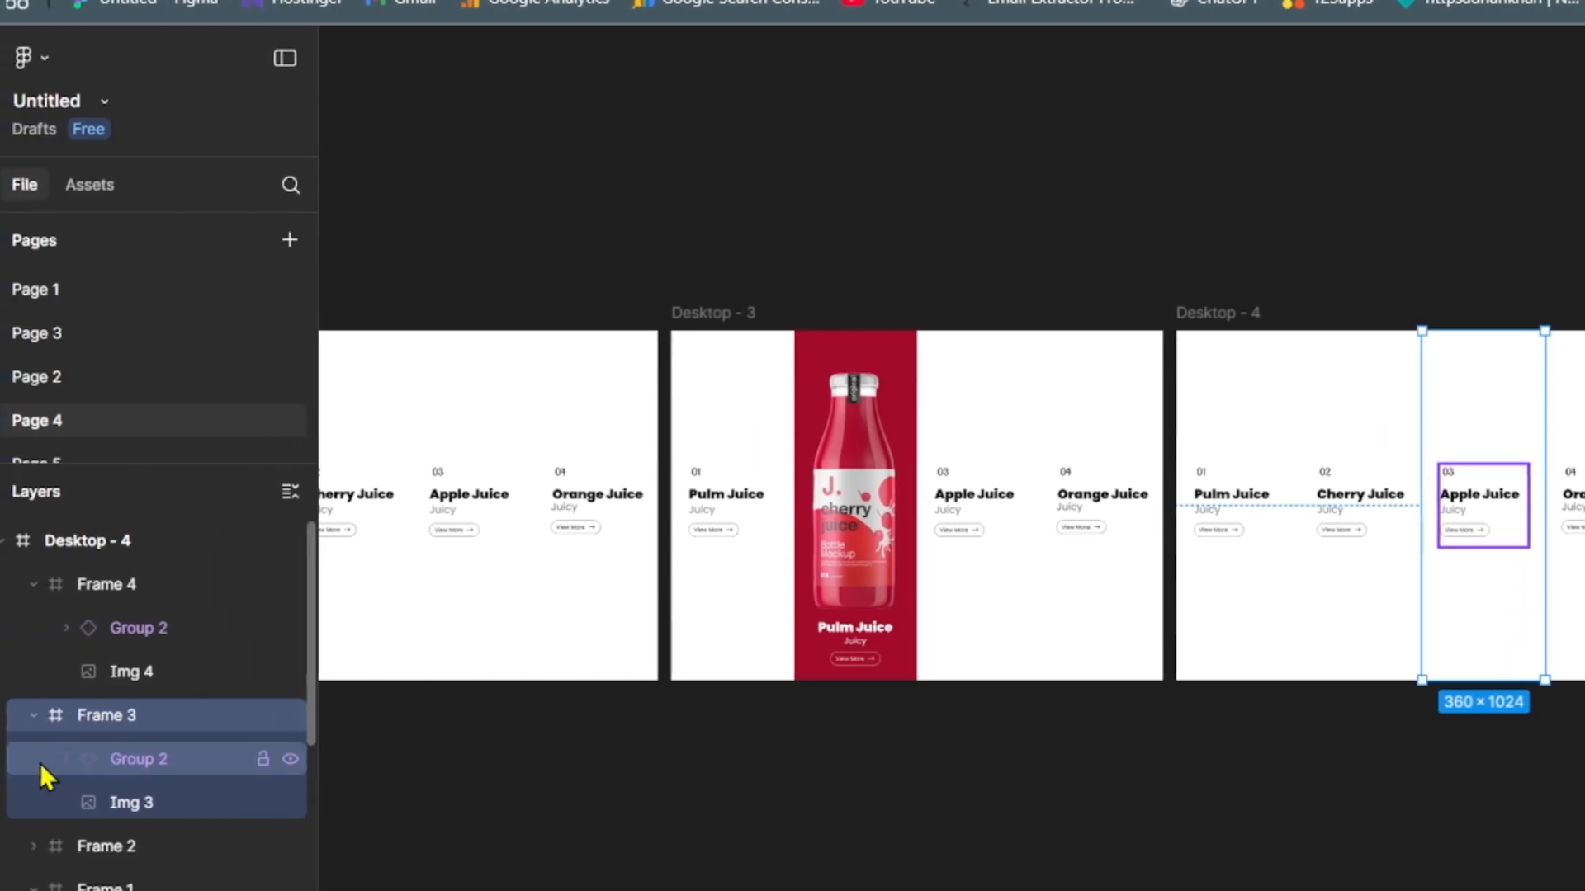
pyautogui.click(108, 763)
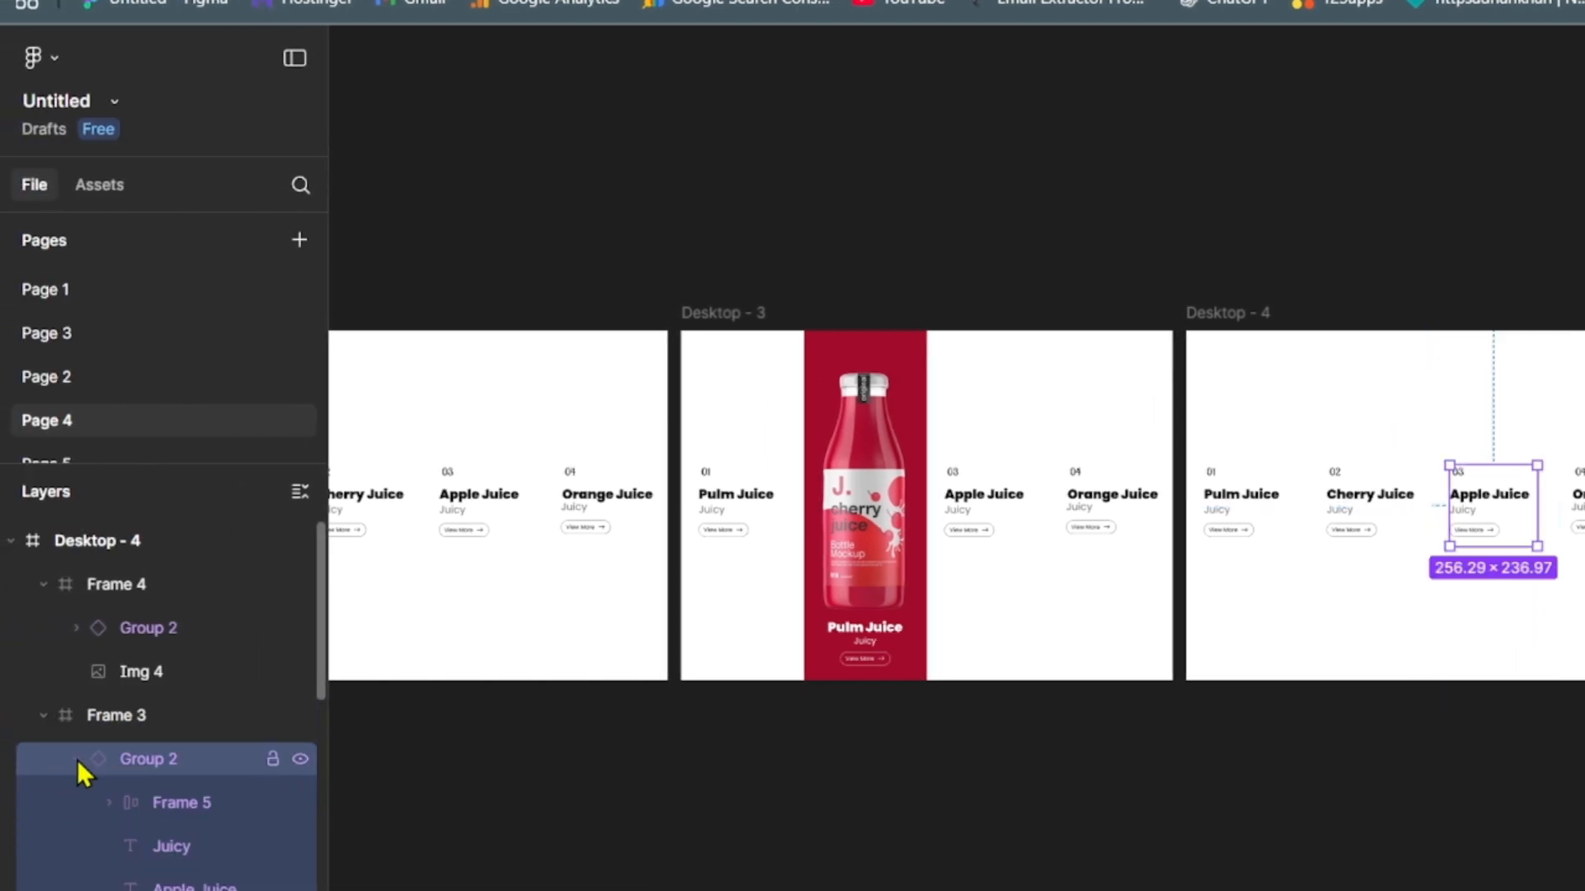
pyautogui.click(77, 759)
pyautogui.press('Delete')
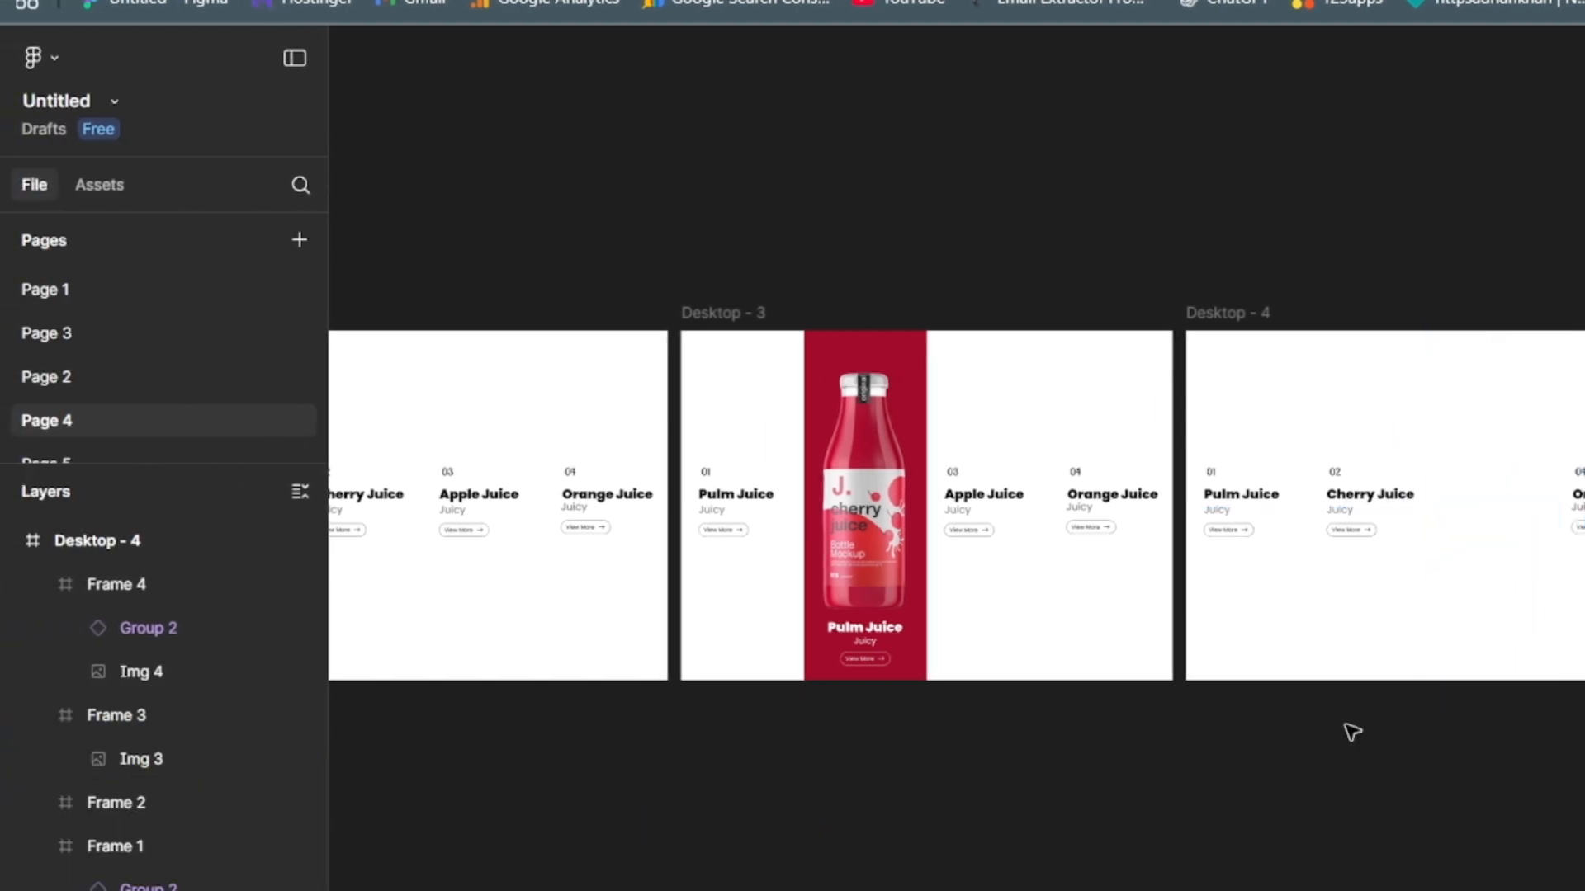
pyautogui.click(1242, 631)
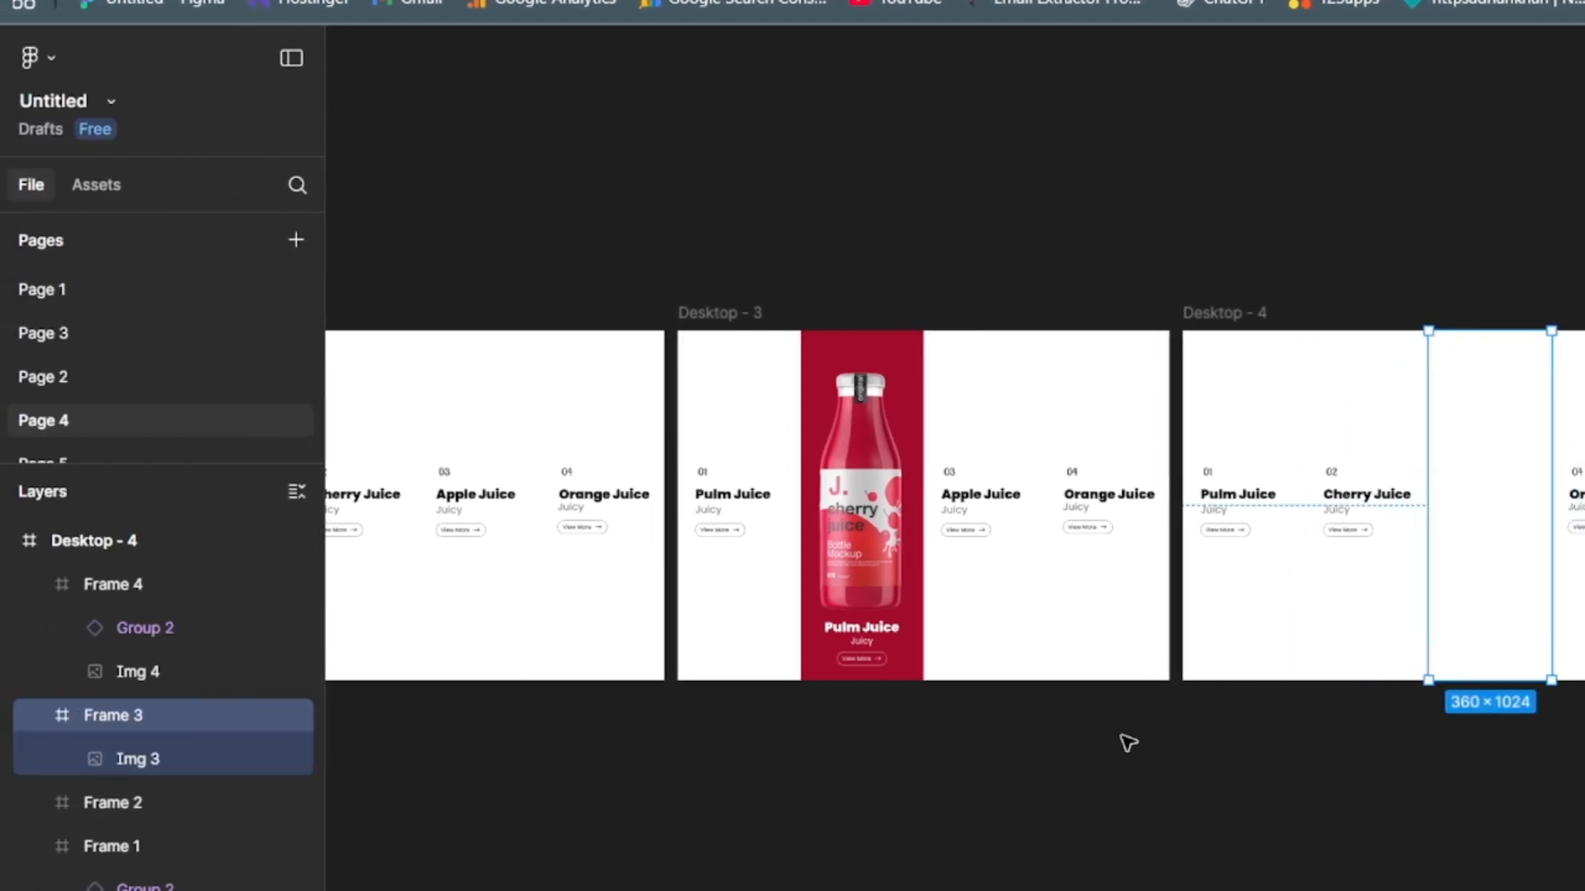
pyautogui.hotkey('ctrl', 'v')
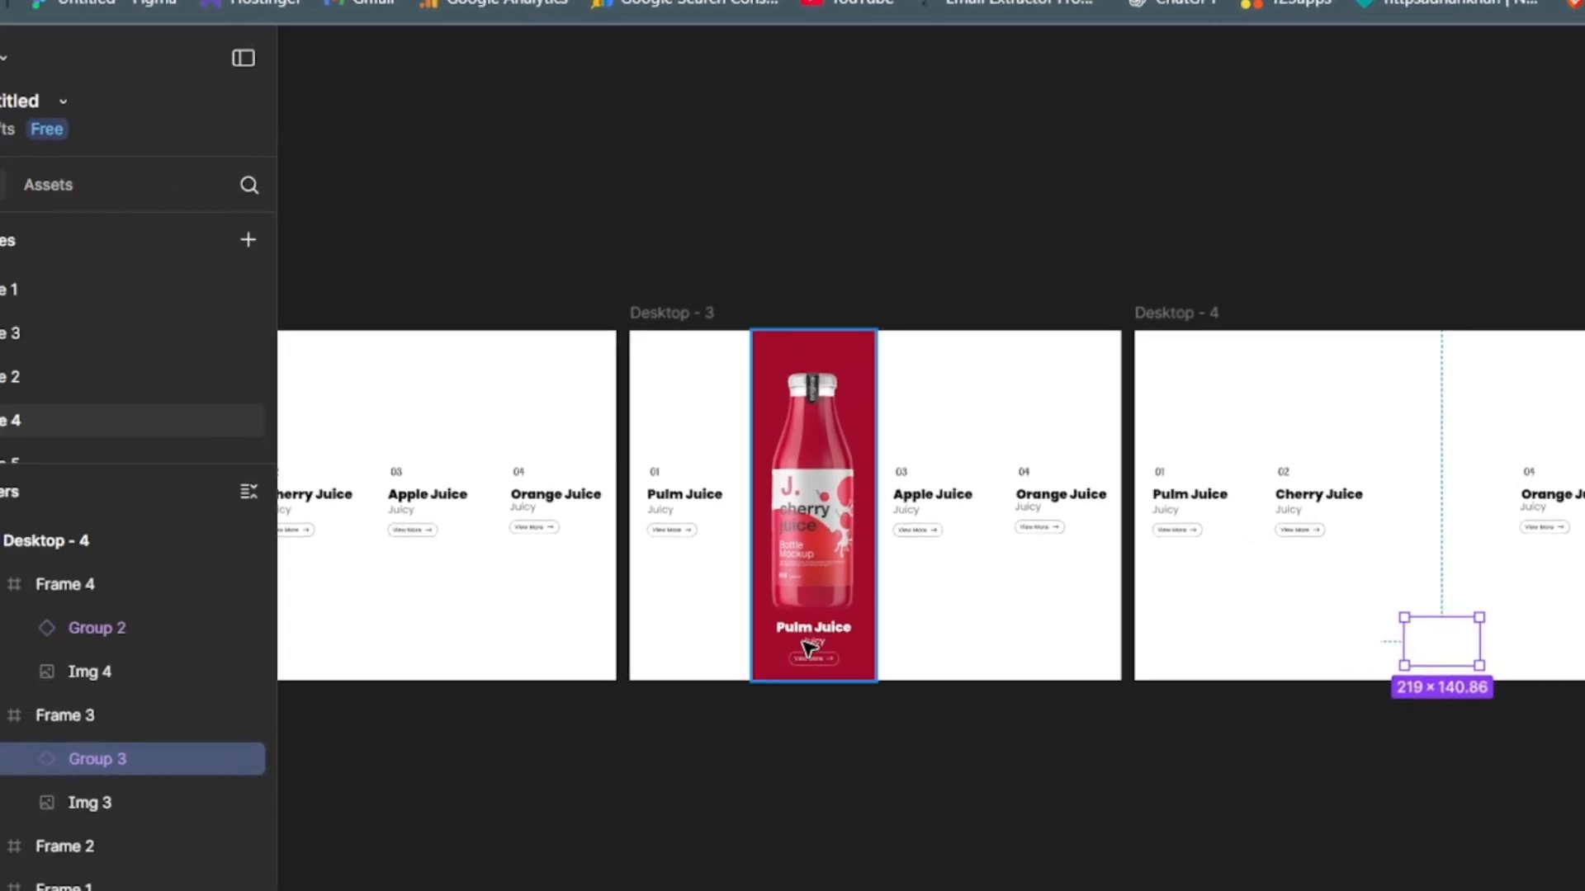
# - Set the white title beneath the cherry bottle in Desktop - 3 to Cherry Juice
pyautogui.click(813, 649)
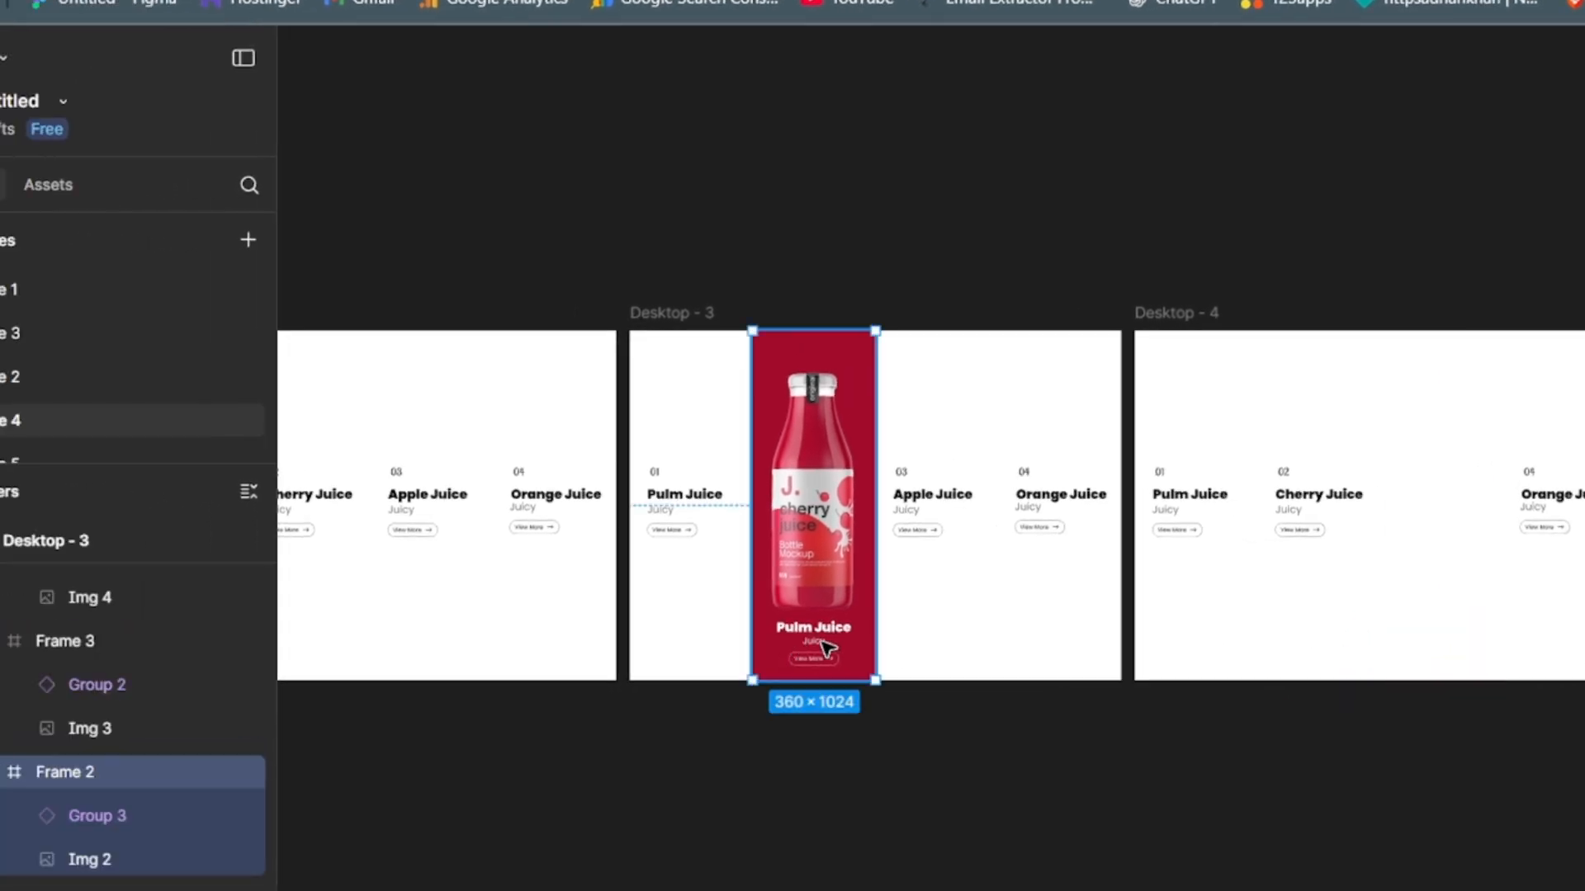
pyautogui.click(823, 646)
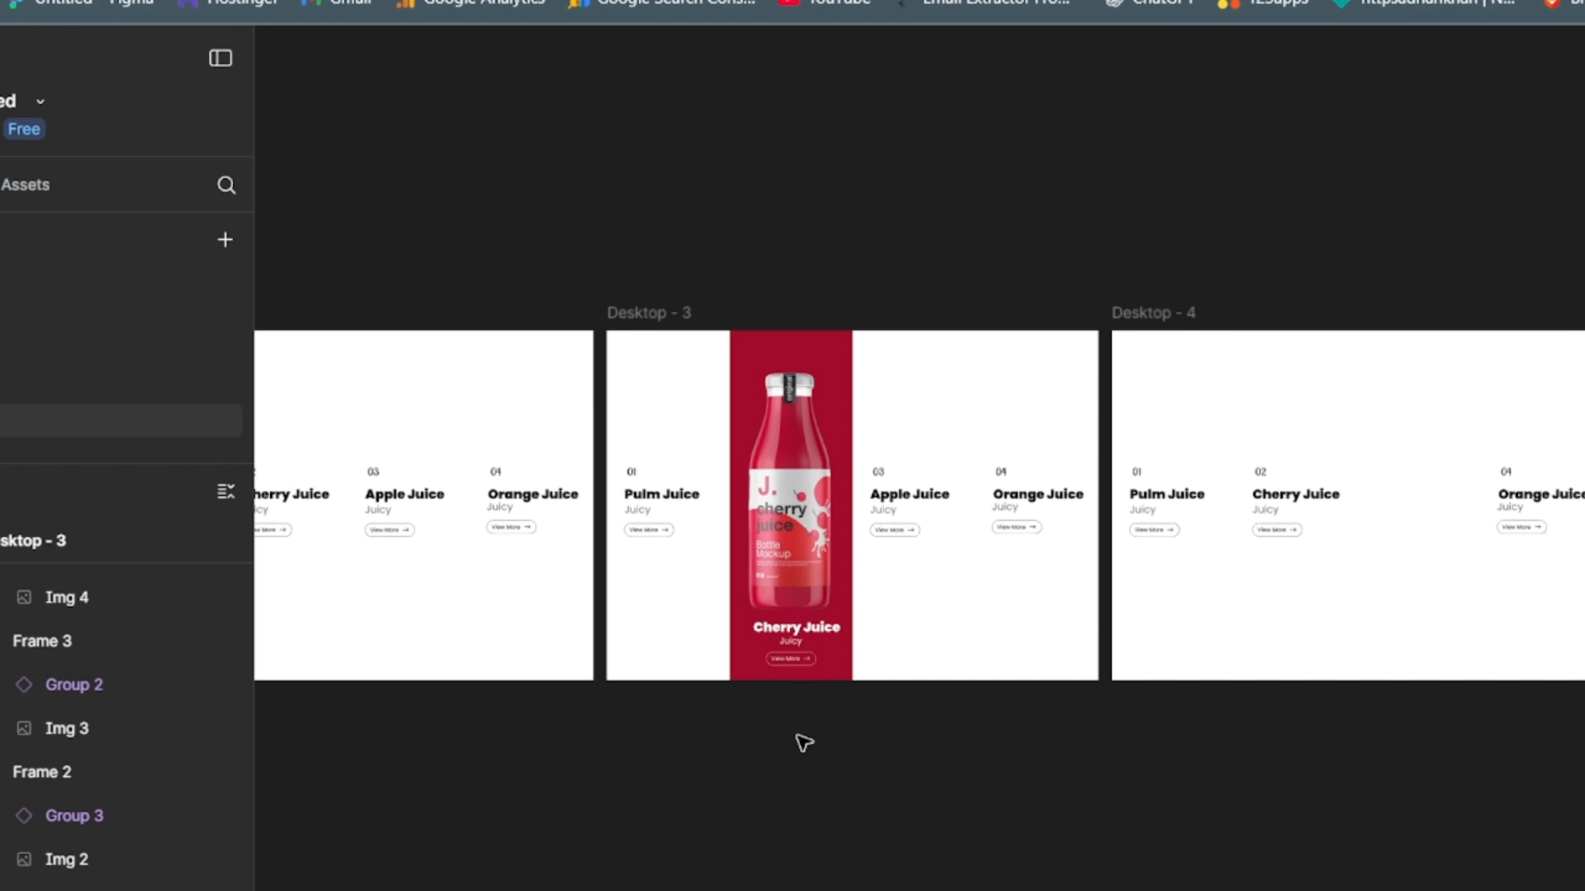
pyautogui.doubleClick(801, 652)
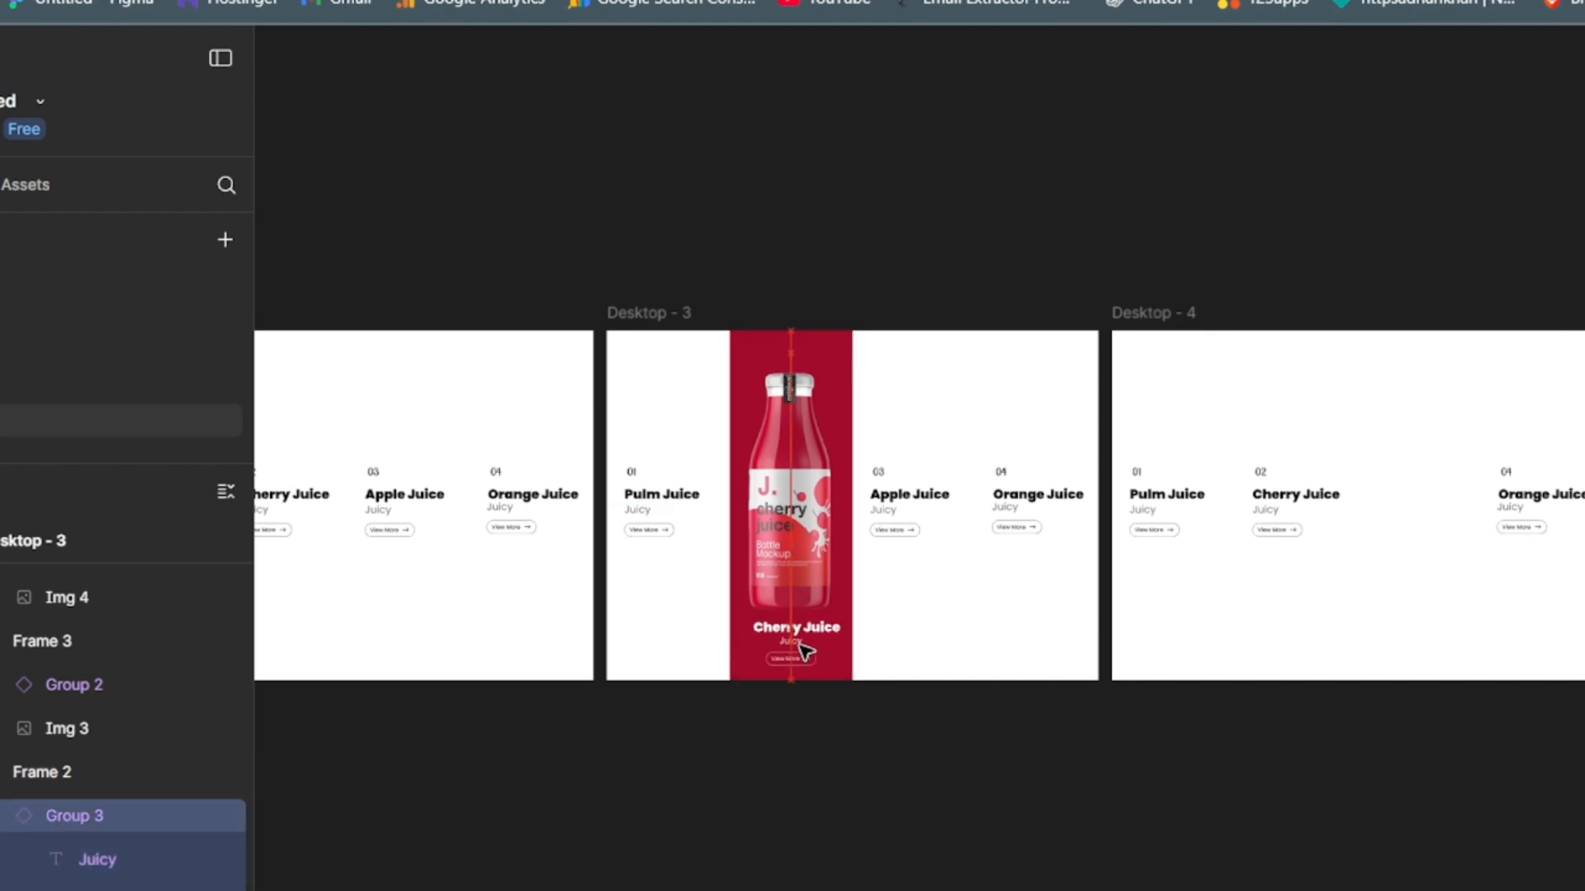
pyautogui.click(802, 652)
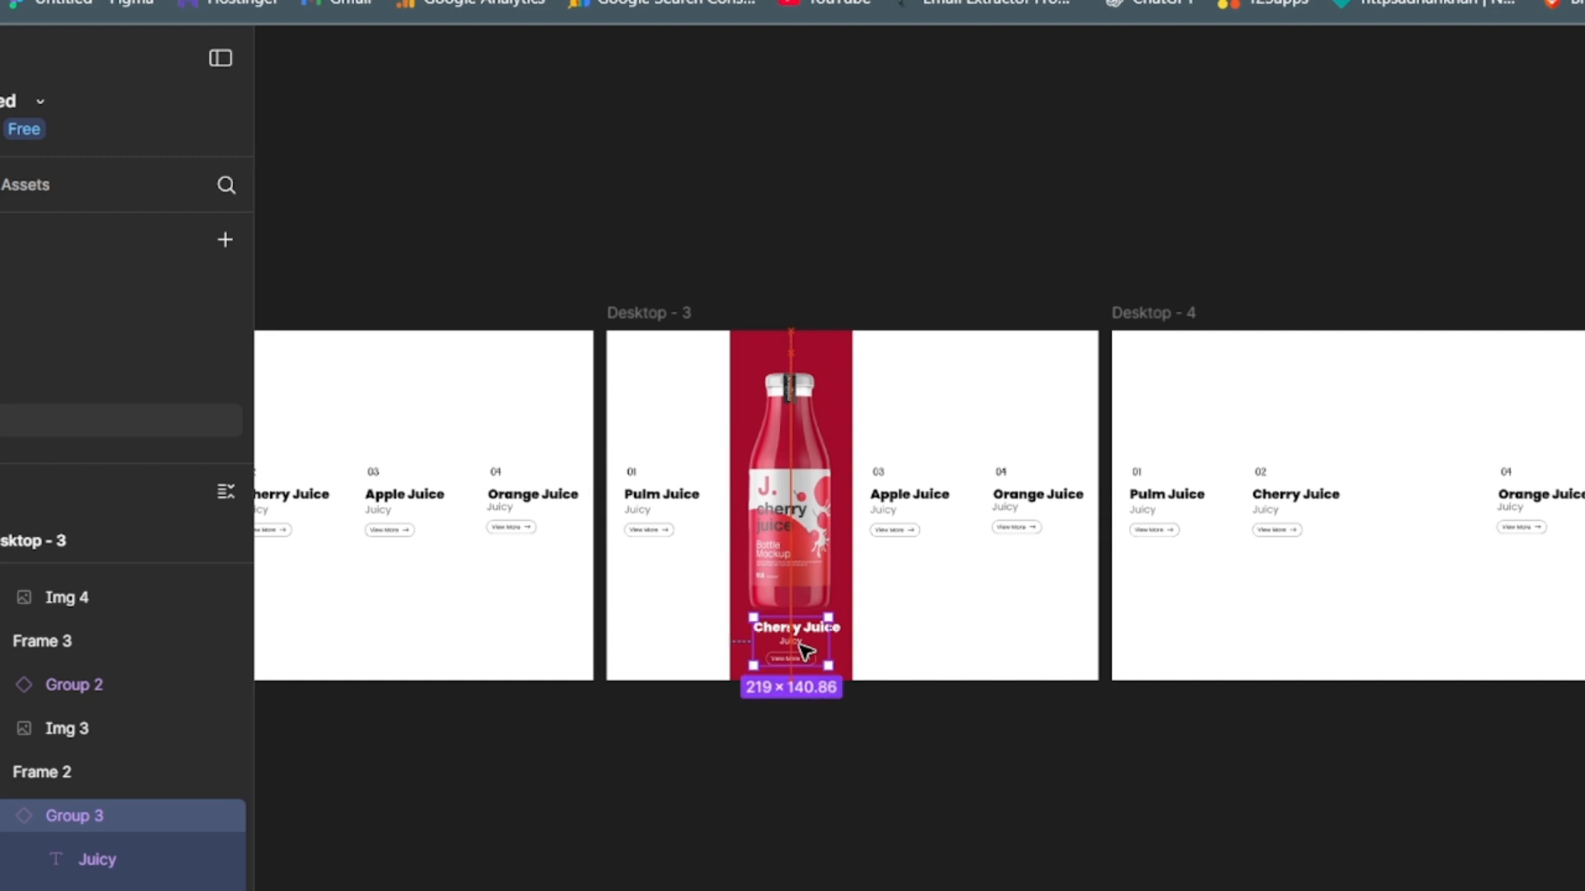
pyautogui.click(910, 793)
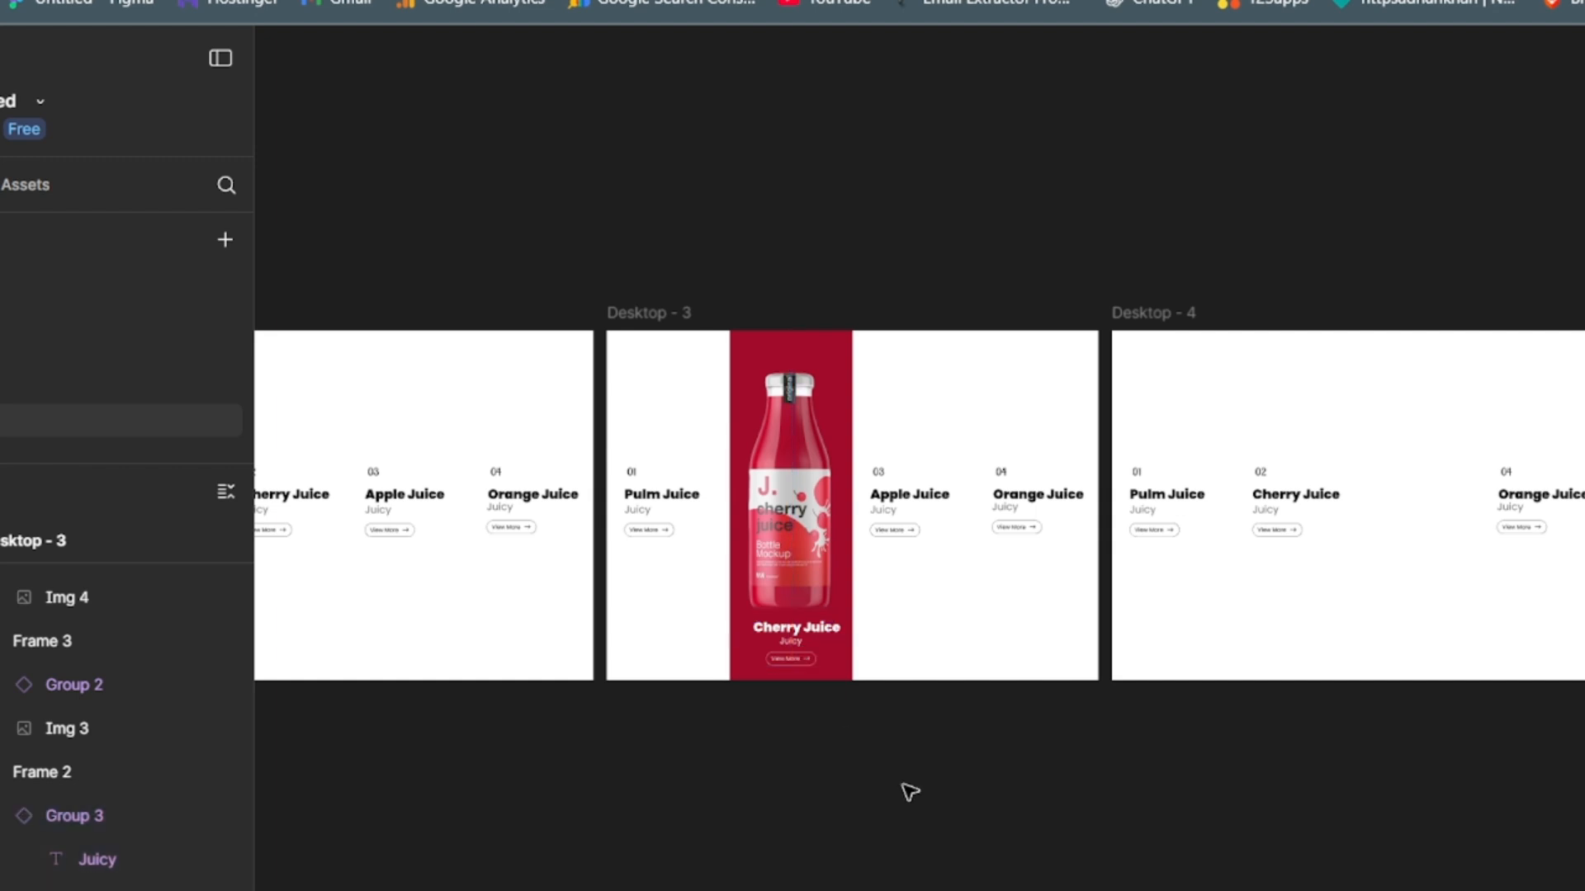
# - Set the pasted Group 3 title in Desktop - 4's third column to Apple Juice and reveal the apple bottle image
pyautogui.click(1403, 611)
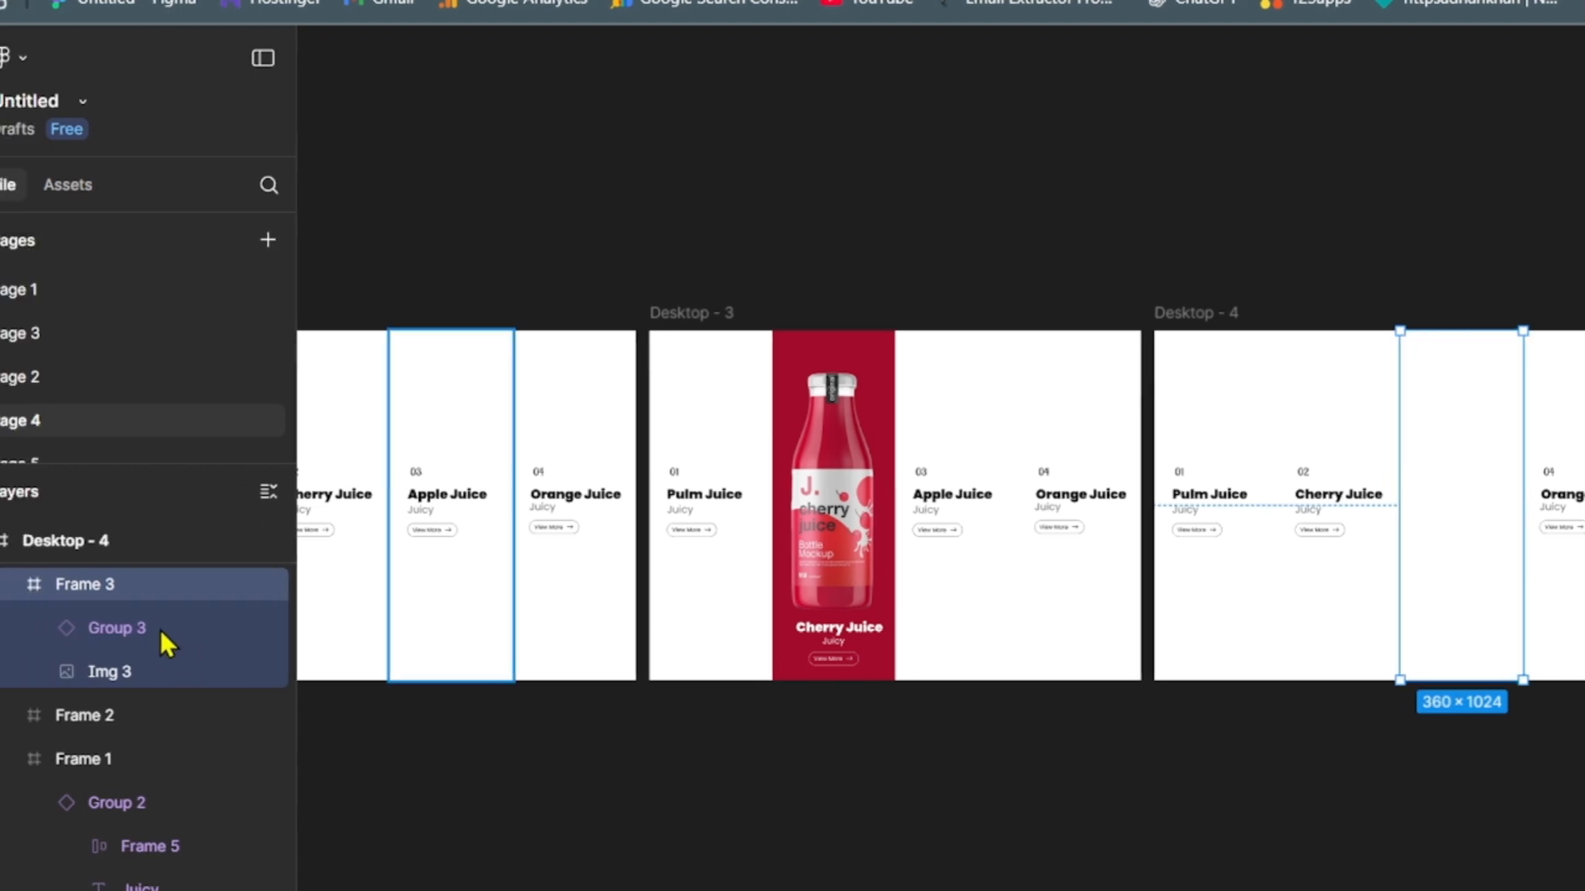
pyautogui.click(188, 627)
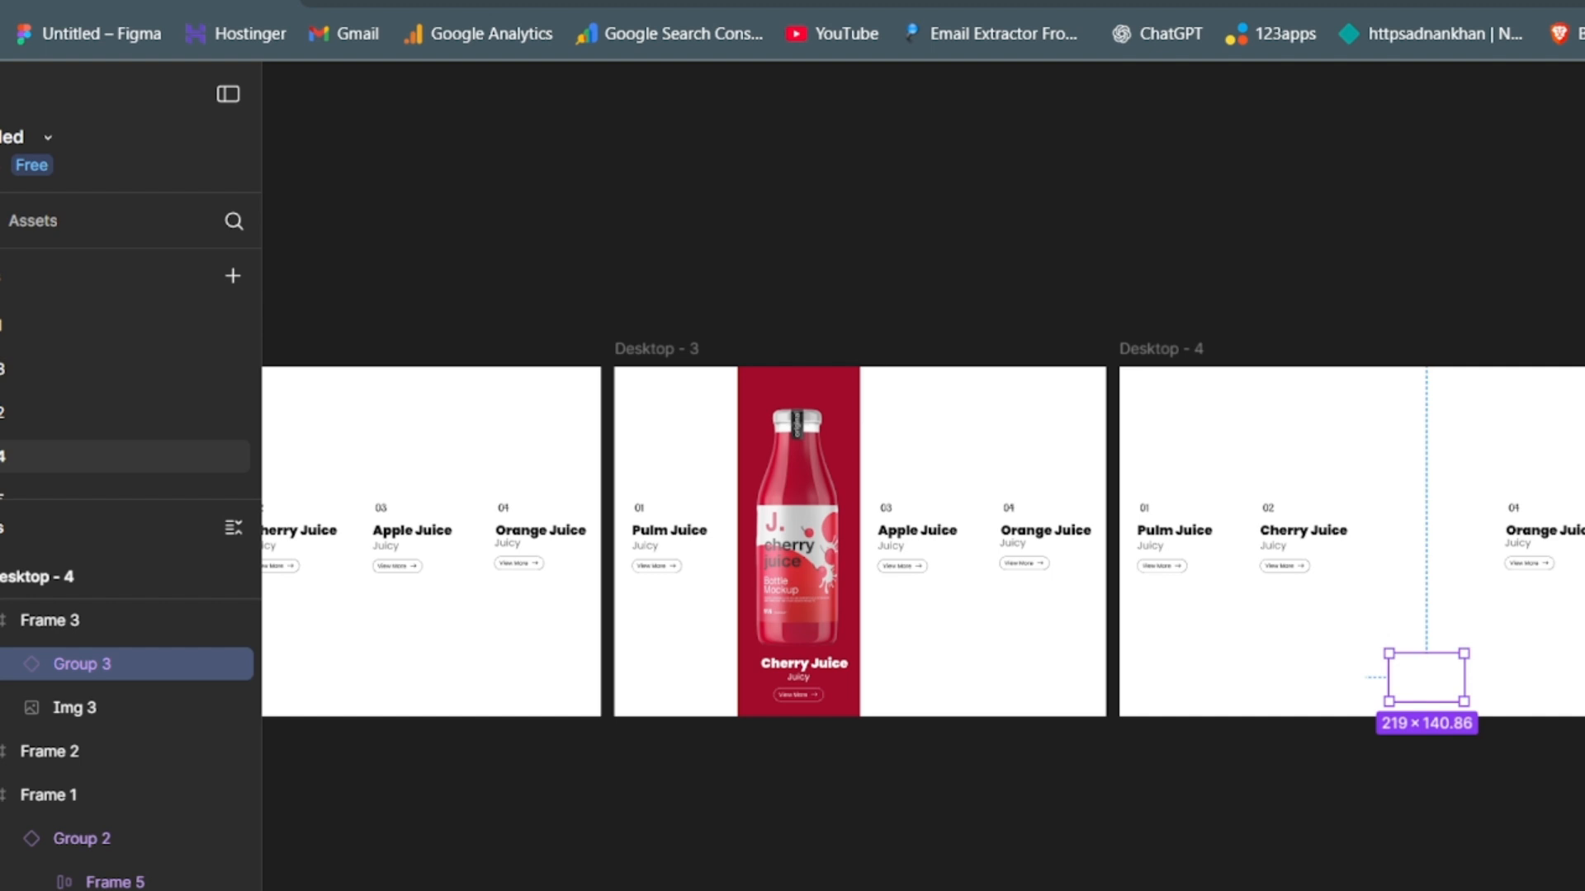
pyautogui.click(1409, 458)
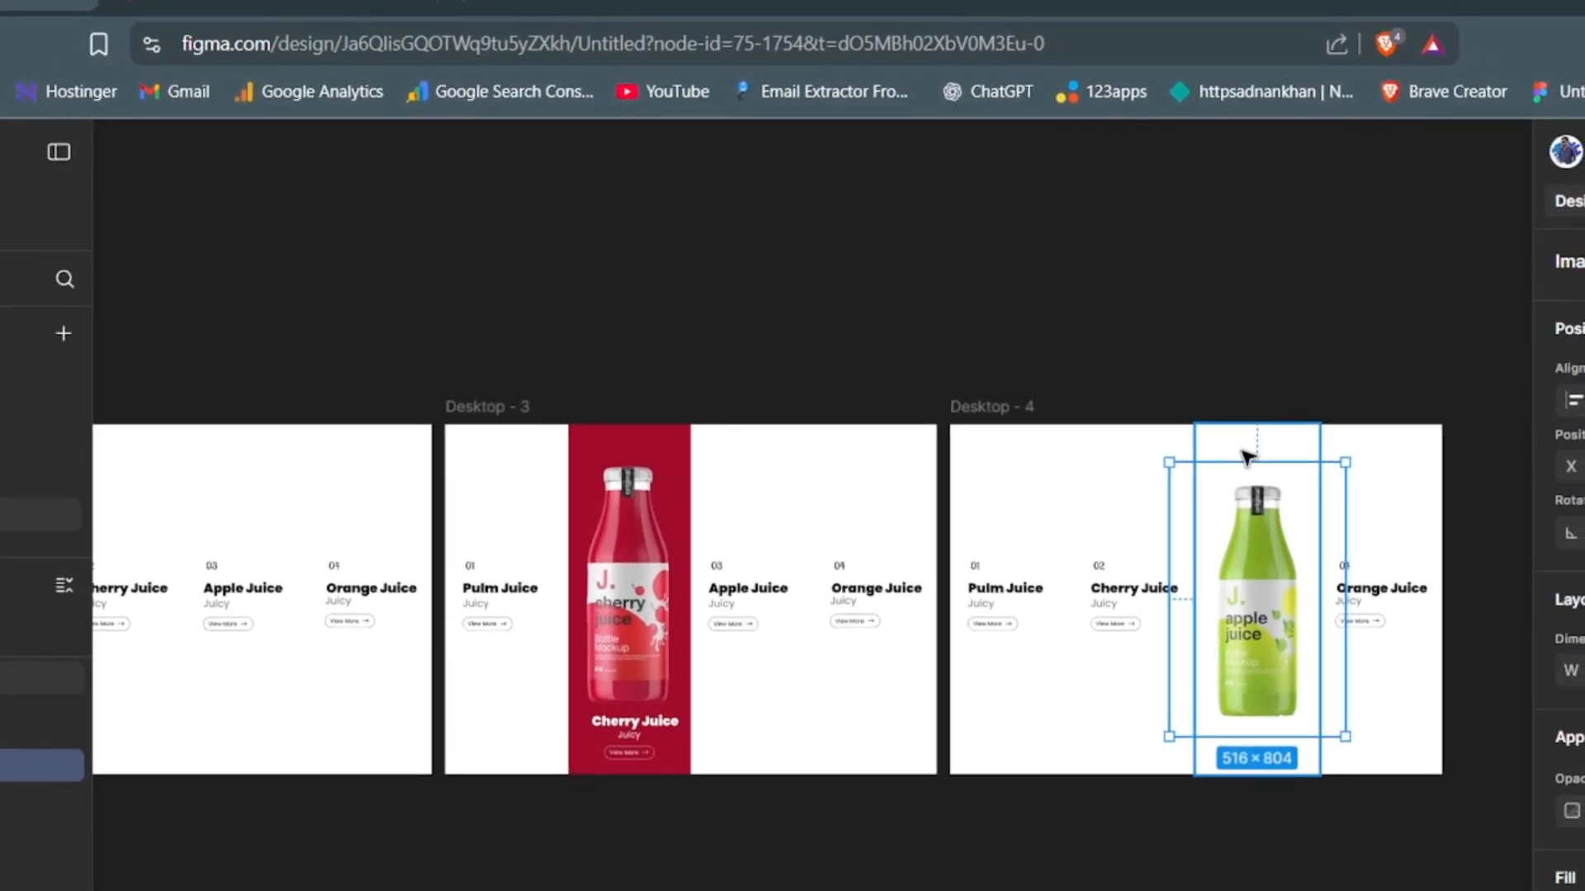
# - Fill Desktop - 4's third column with the green #789F21 sampled from the apple bottle
pyautogui.click(1248, 457)
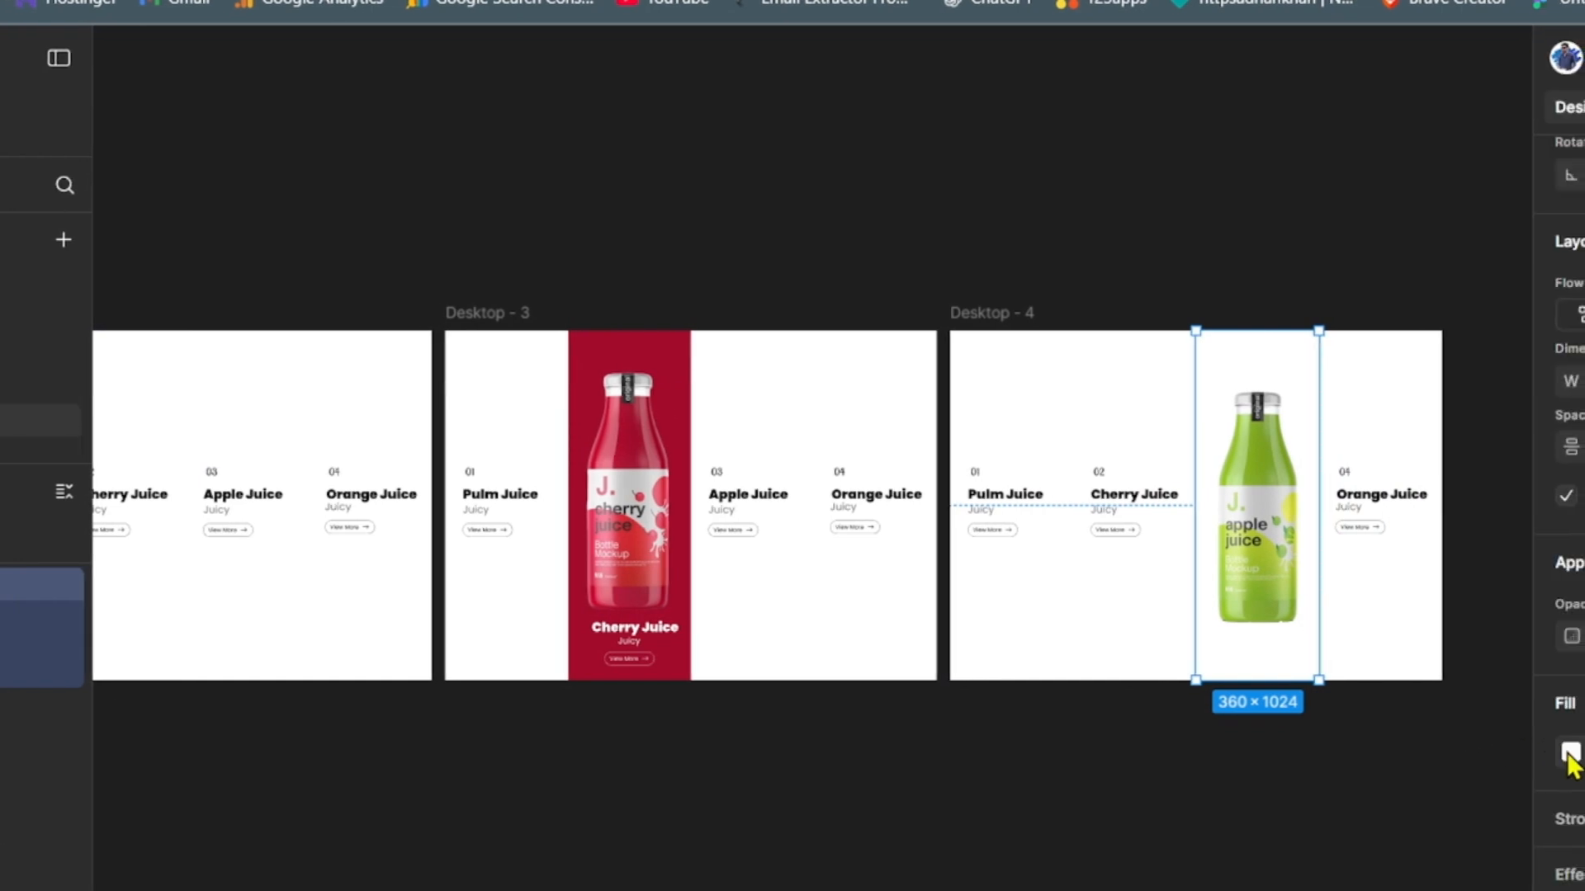
pyautogui.click(1568, 753)
pyautogui.click(1243, 745)
pyautogui.moveTo(1433, 312); pyautogui.dragTo(871, 193)
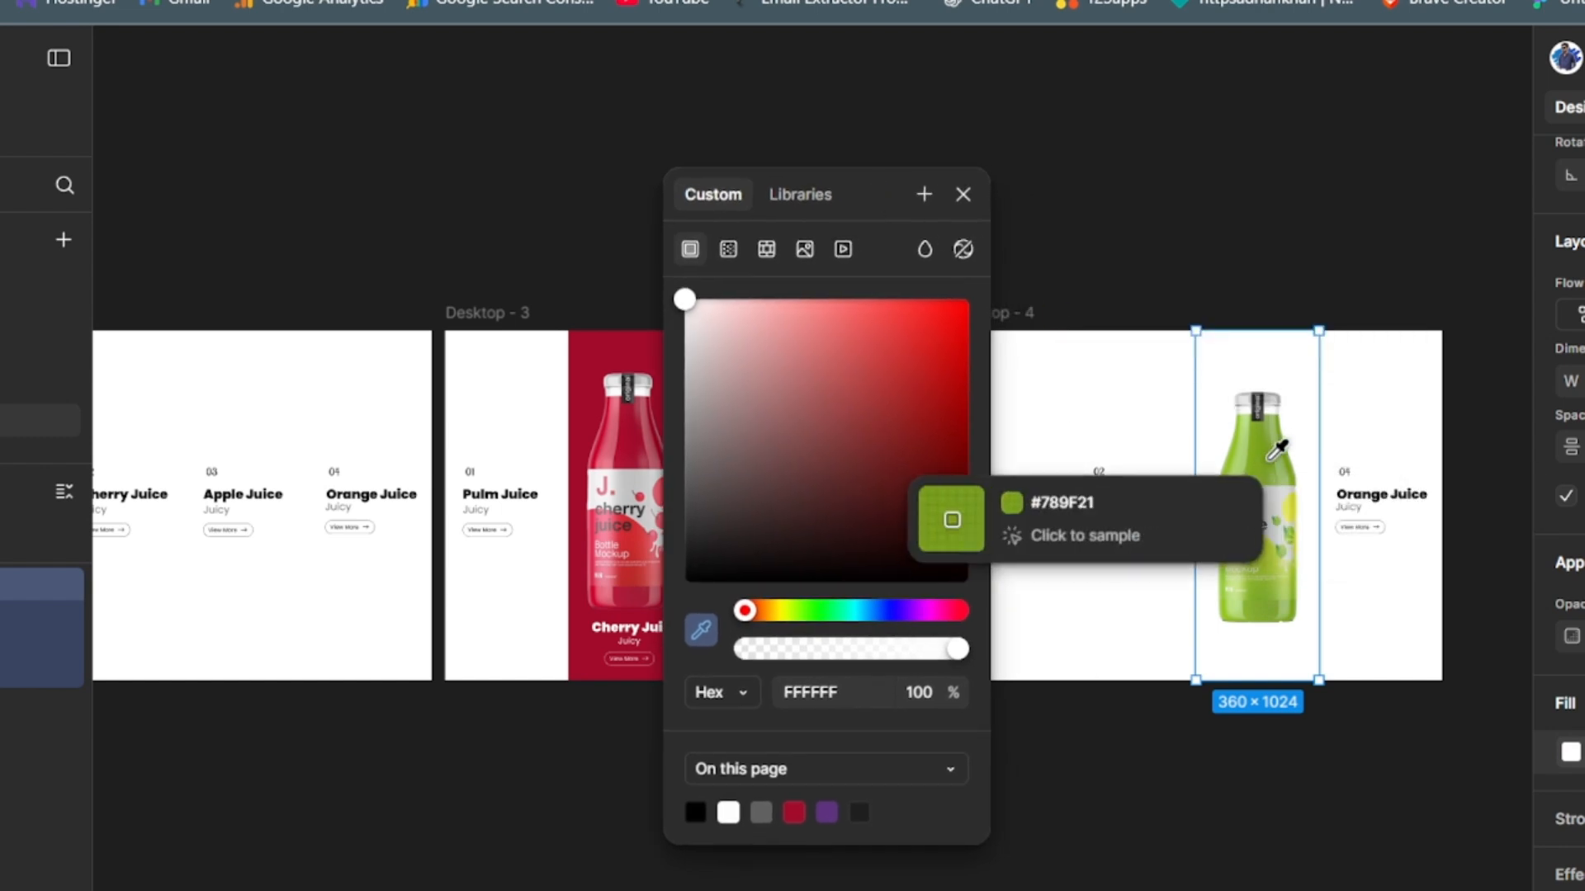
pyautogui.click(1279, 450)
pyautogui.click(1268, 853)
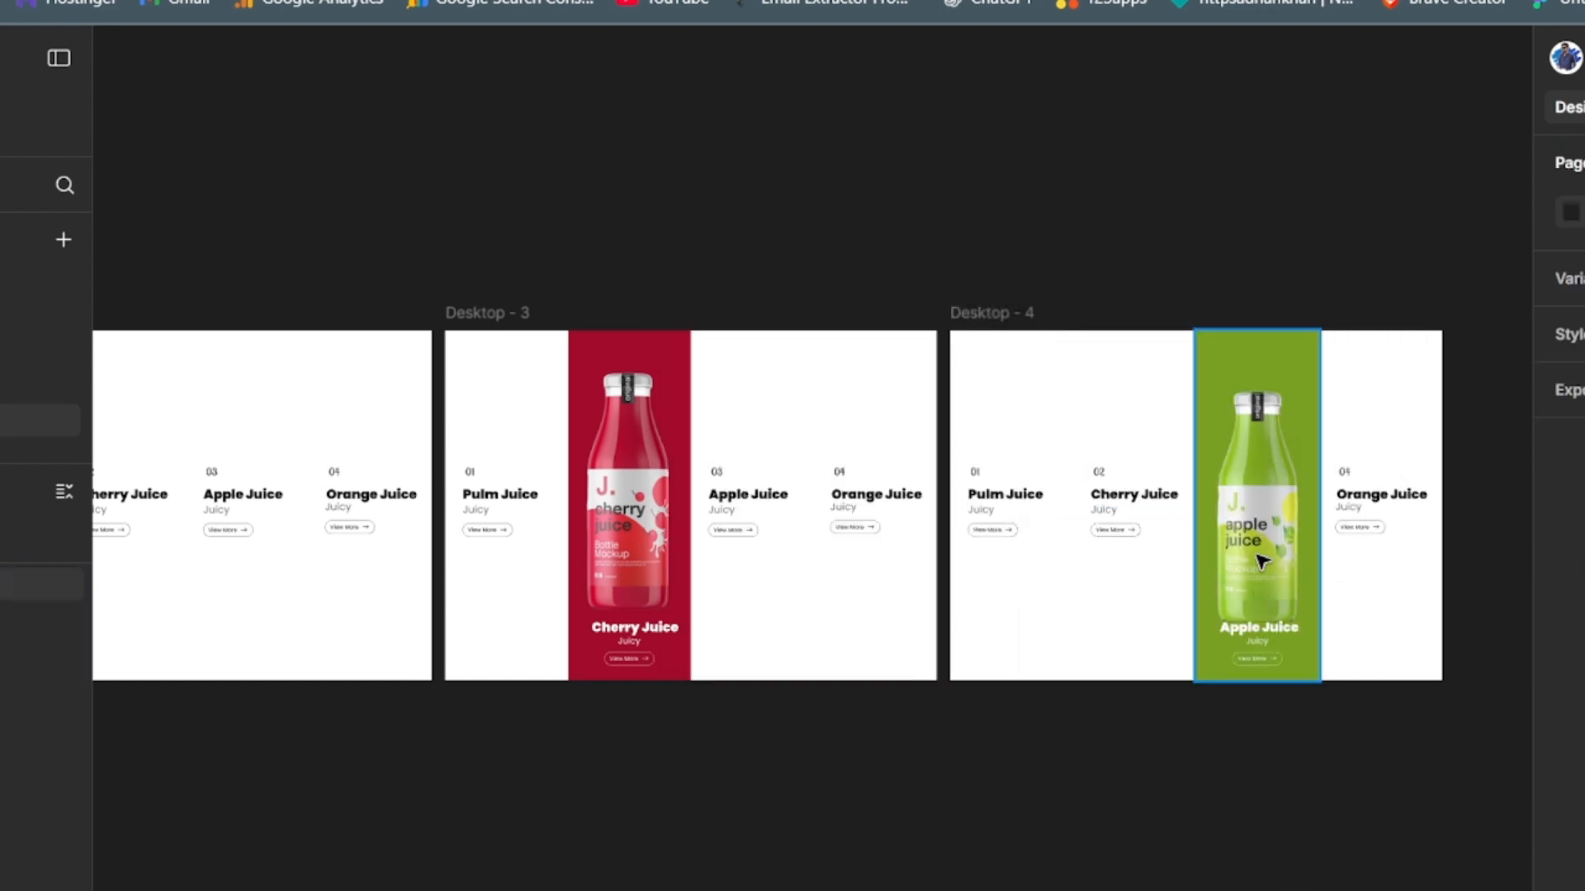
# - Move the apple bottle image slightly upward in Desktop - 4's third column, clear of the white title
pyautogui.click(1260, 553)
pyautogui.moveTo(1260, 553); pyautogui.dragTo(1257, 544)
pyautogui.click(1177, 878)
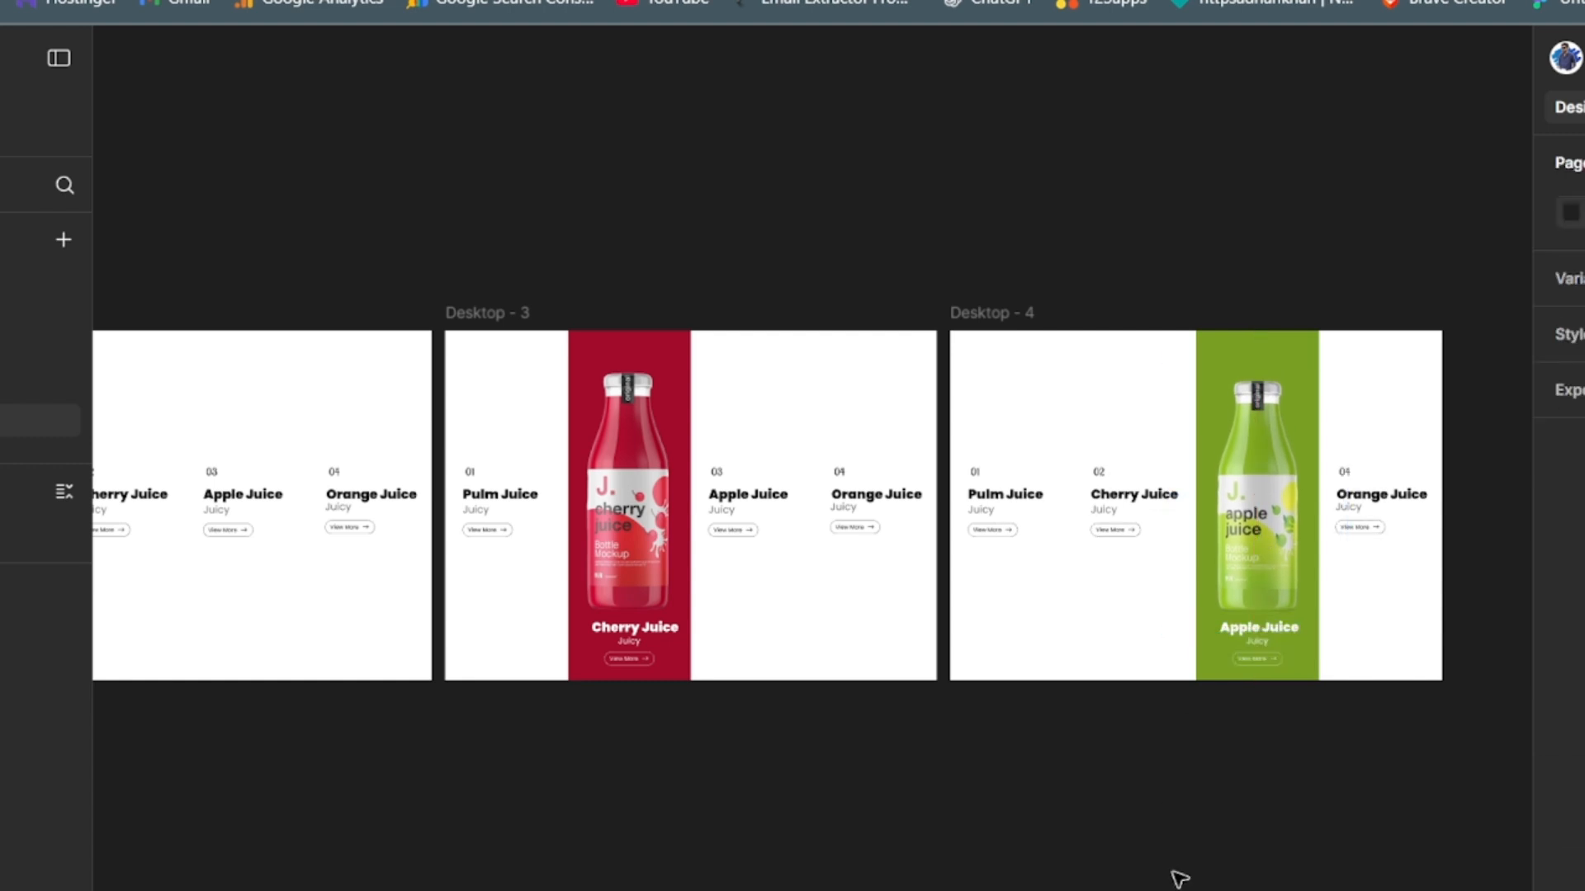
# - Collapse the expanded desktop frames in the layer list and duplicate Desktop - 1 as Desktop - 5, placed after Desktop - 4
pyautogui.hotkey('shift', '\\')
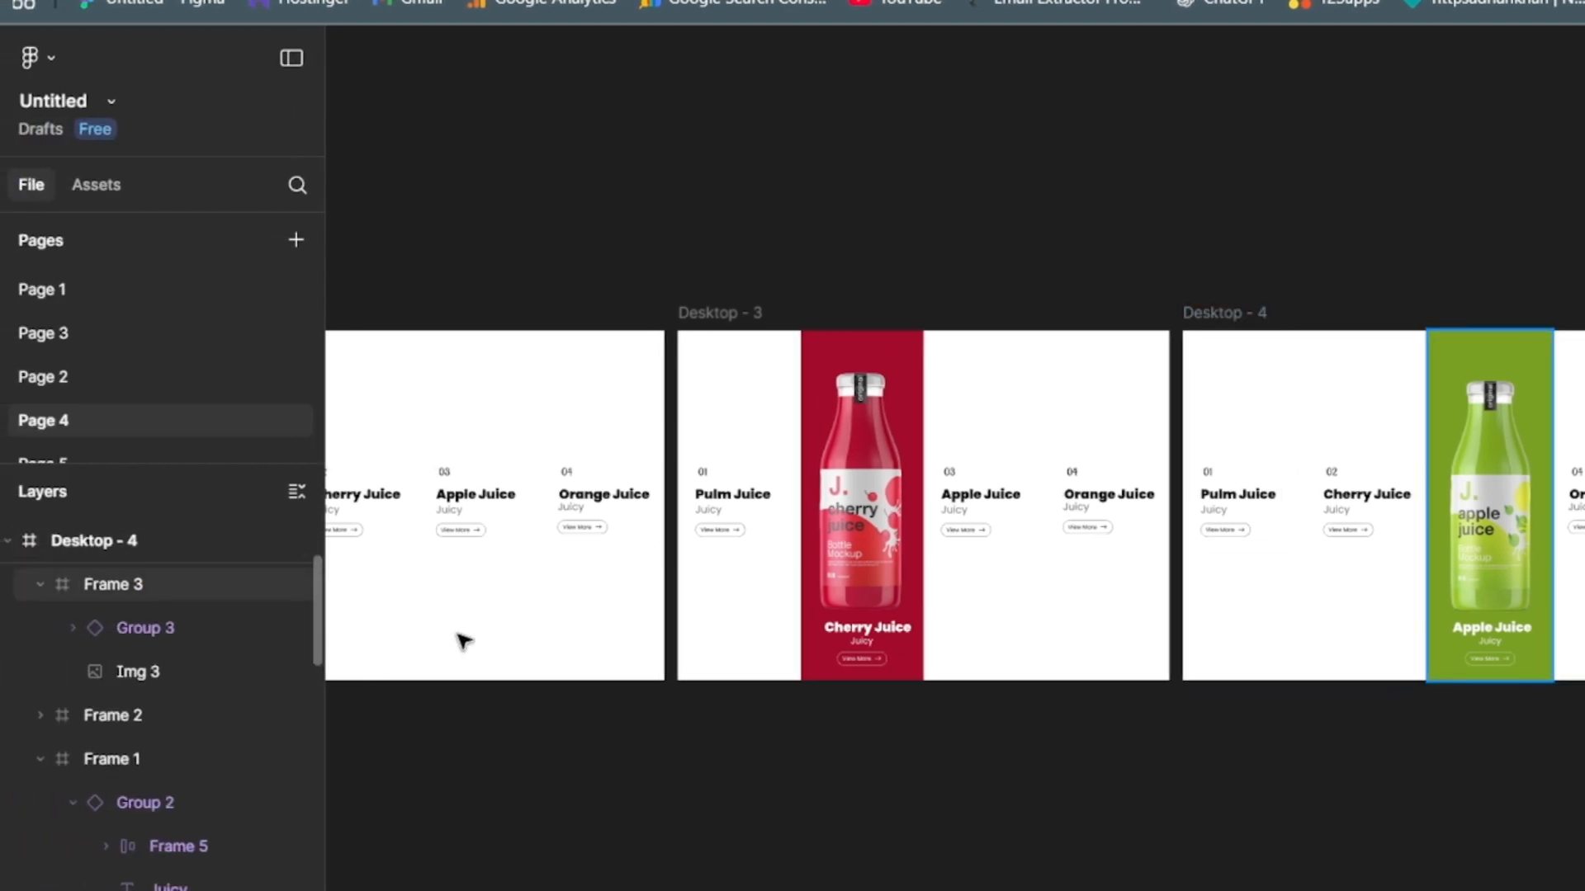
pyautogui.scroll(3, 310, 578)
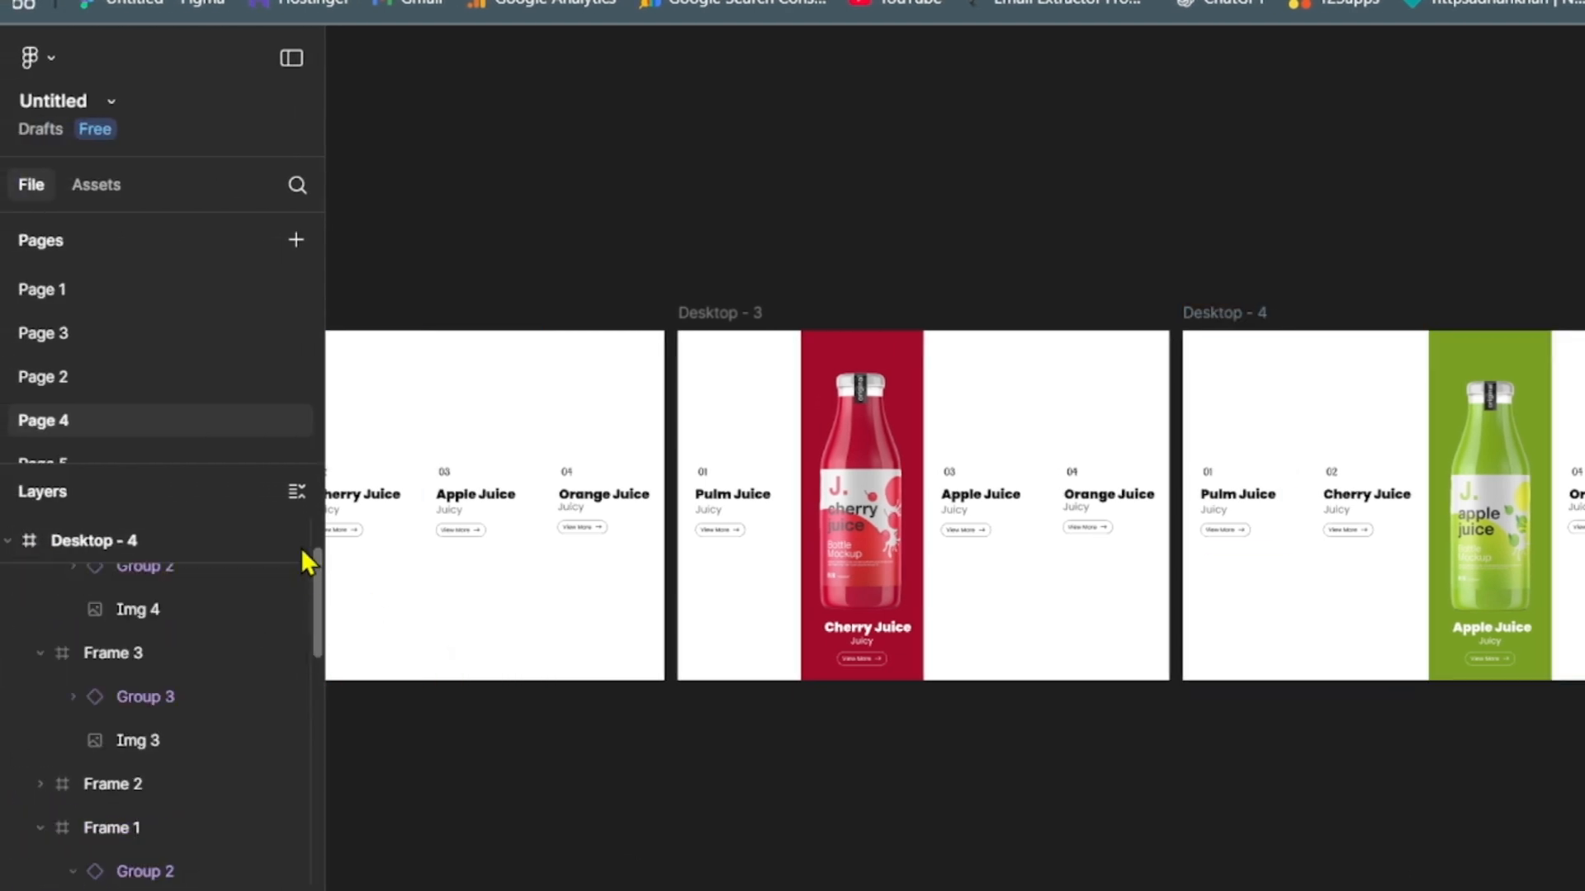
pyautogui.click(11, 541)
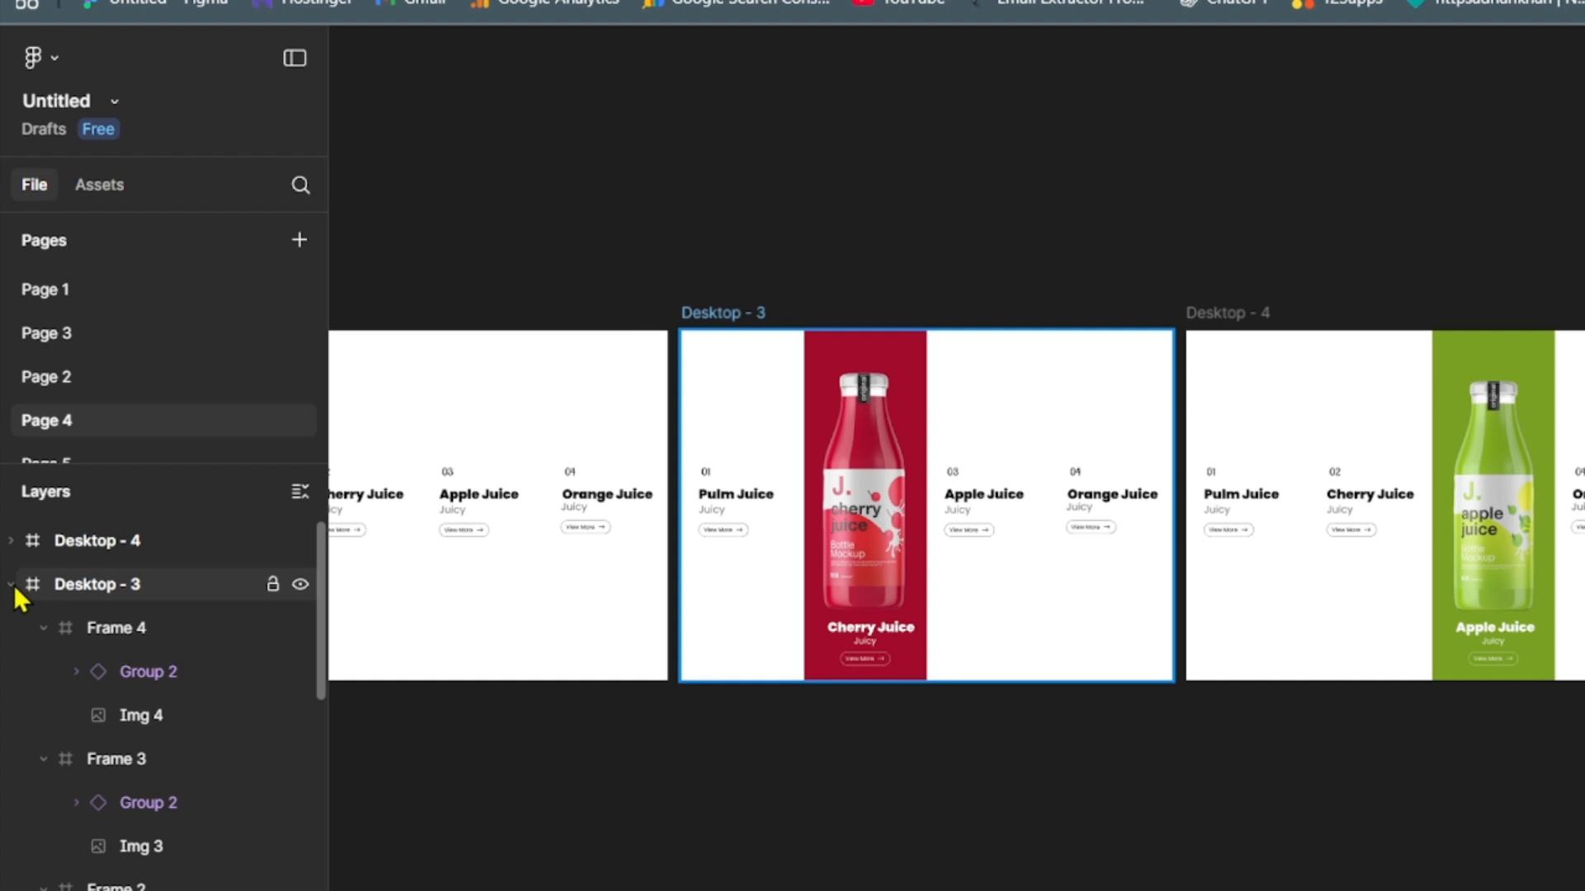
pyautogui.click(11, 584)
pyautogui.click(42, 674)
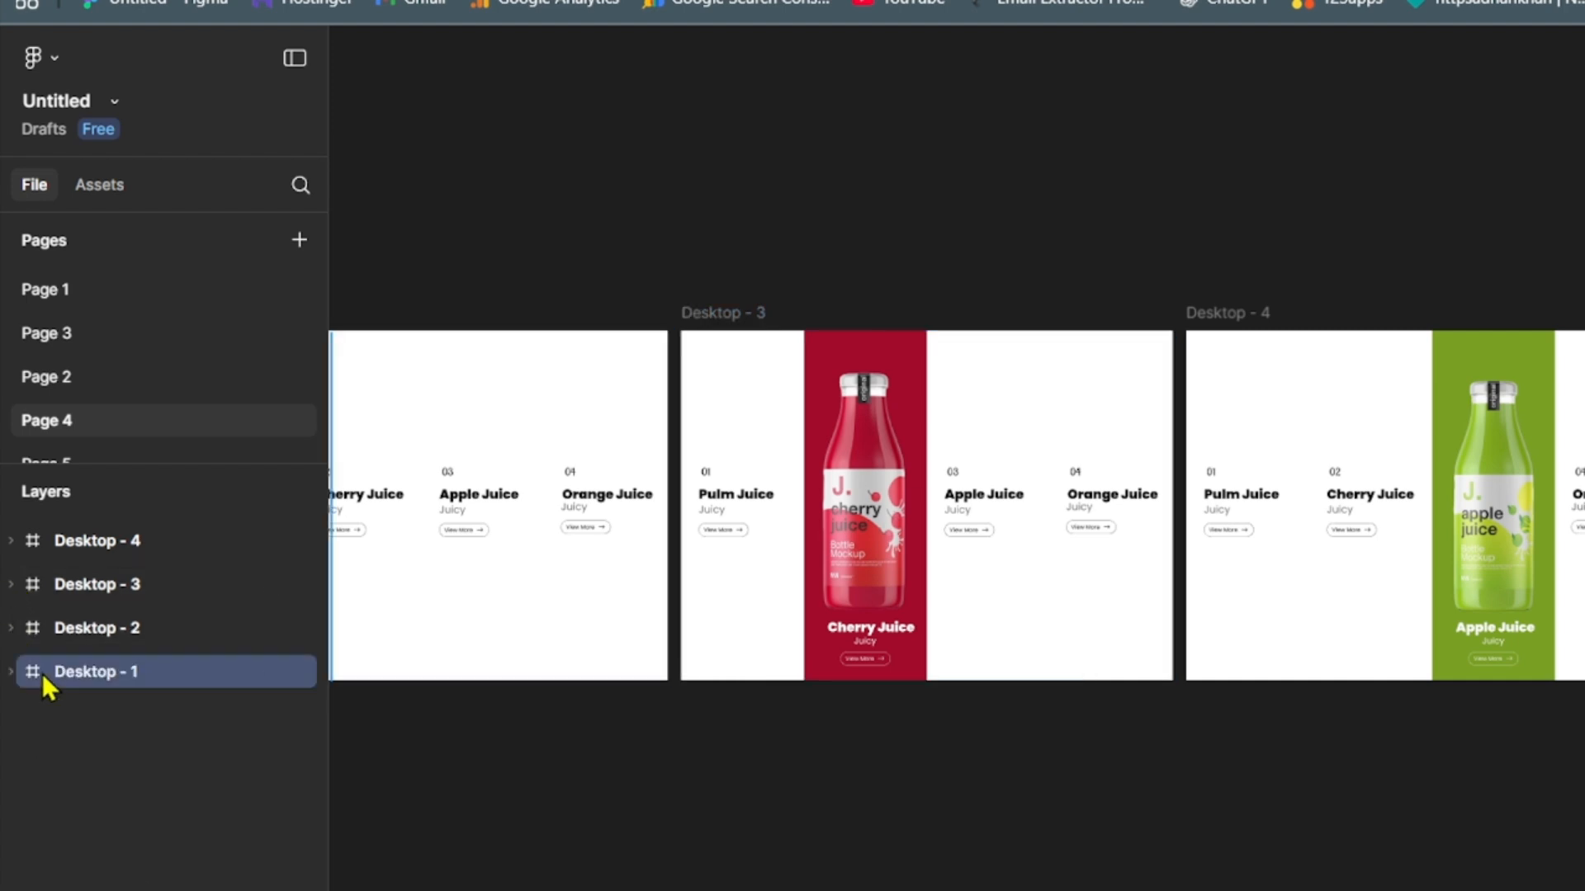
pyautogui.hotkey('ctrl', 'd')
pyautogui.moveTo(76, 672); pyautogui.dragTo(81, 509)
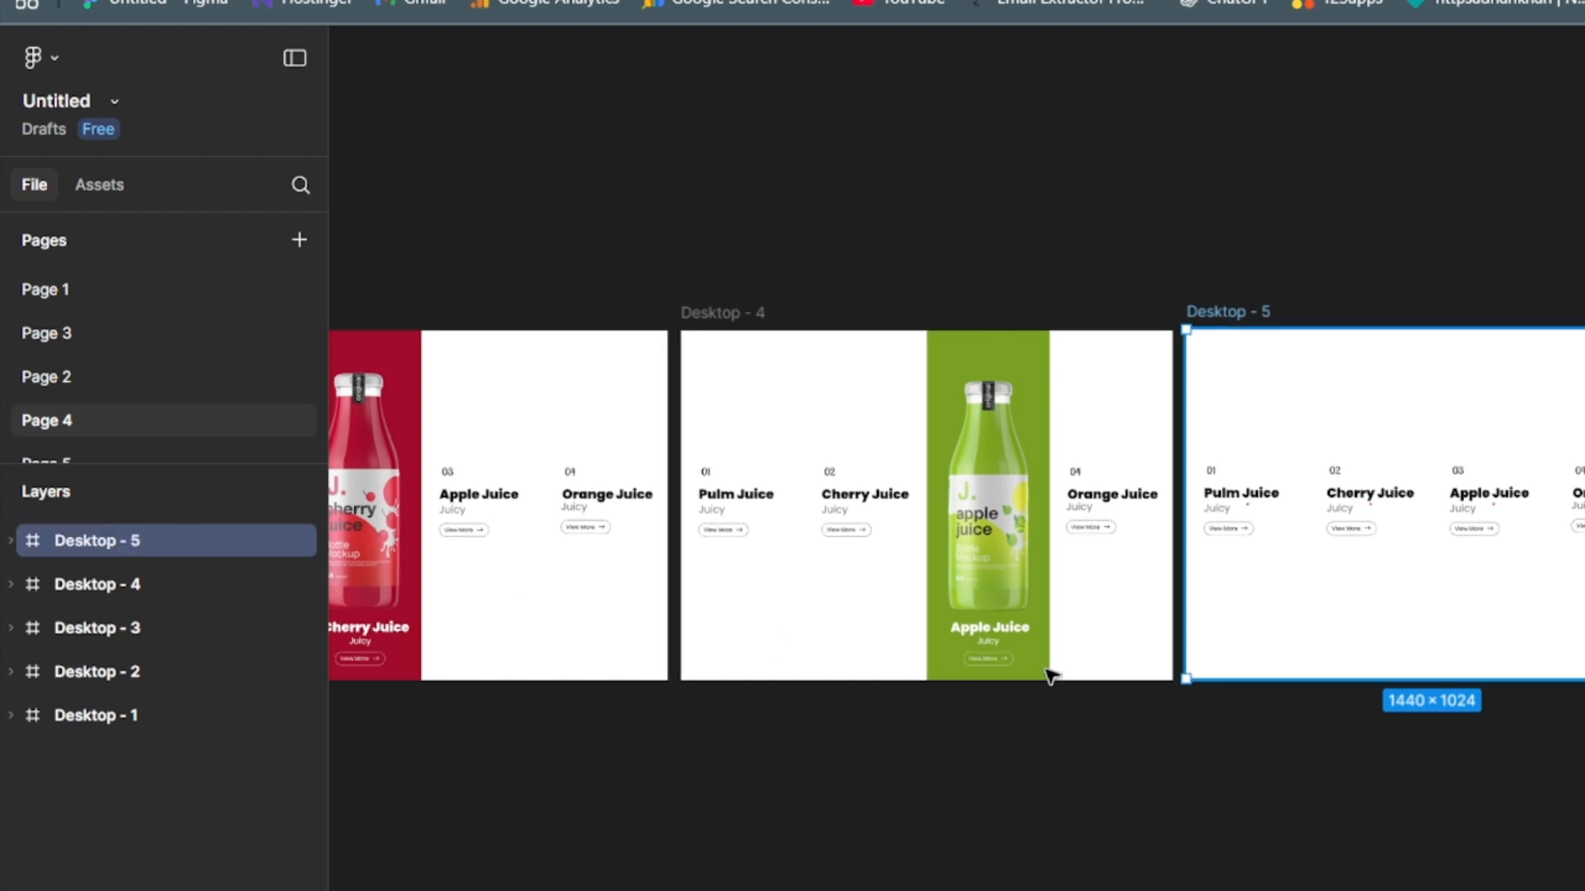
# - Replace the Group 2 text instance in Desktop - 5's fourth column with the copied white Group 3 instance
pyautogui.click(1398, 568)
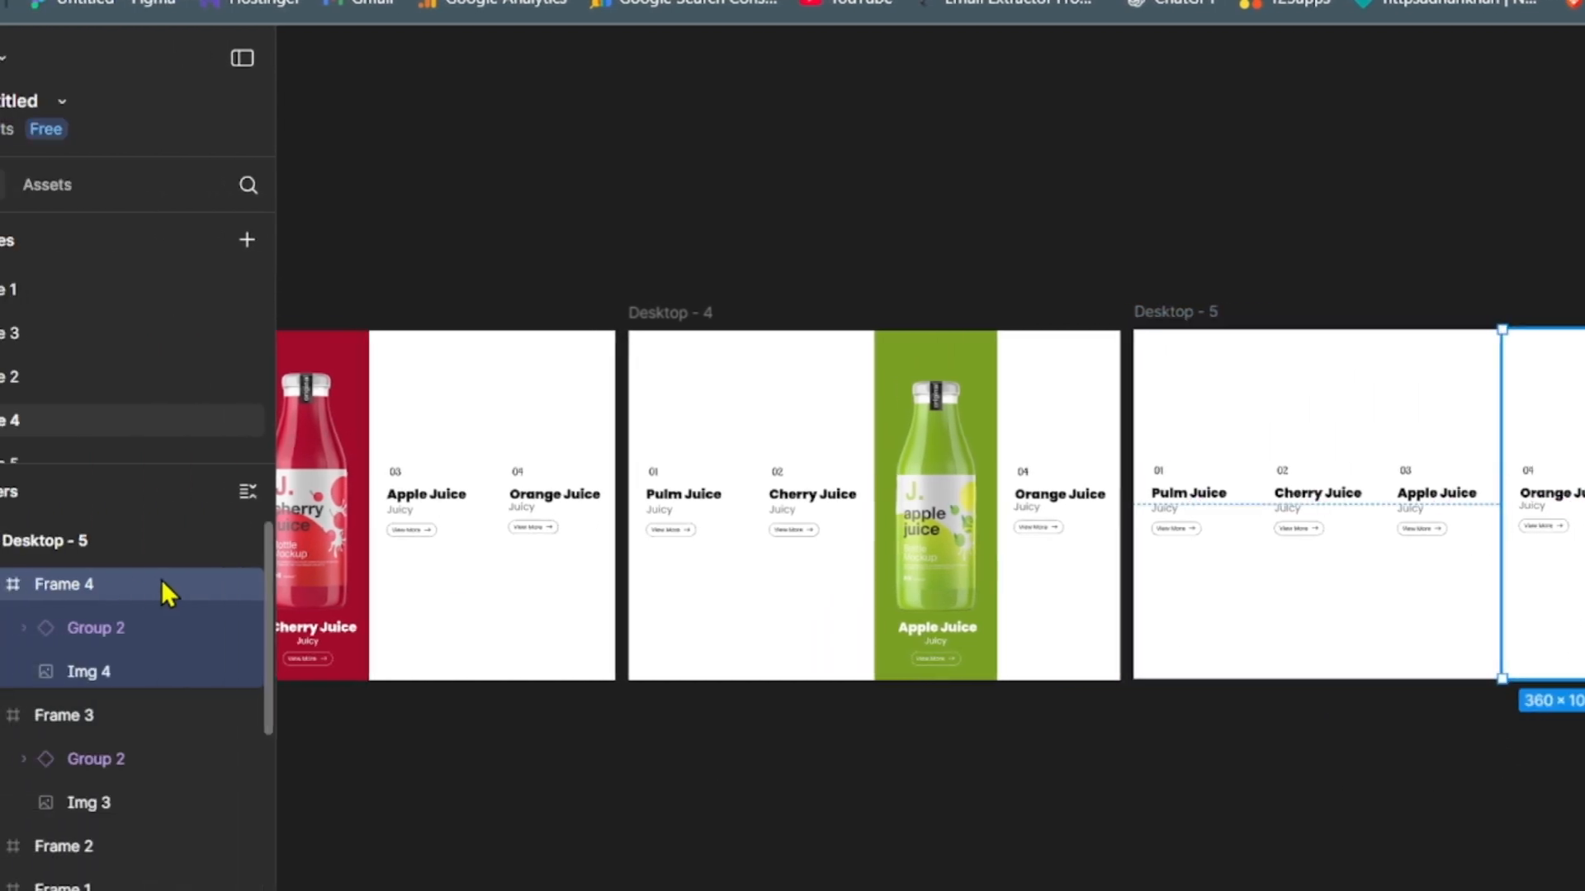
pyautogui.click(95, 619)
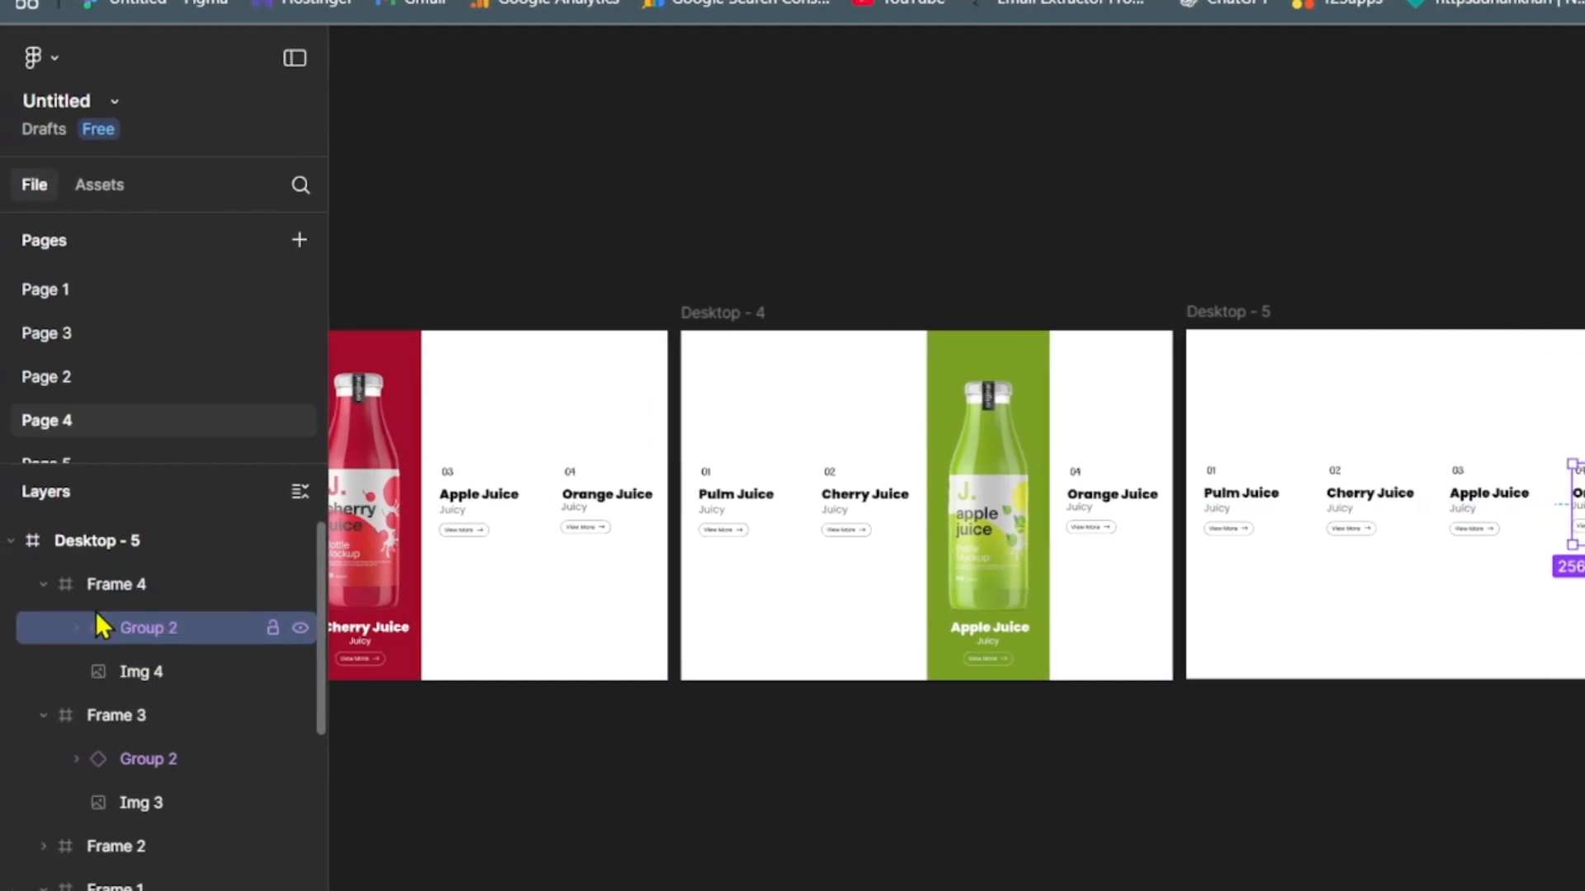
pyautogui.press('Delete')
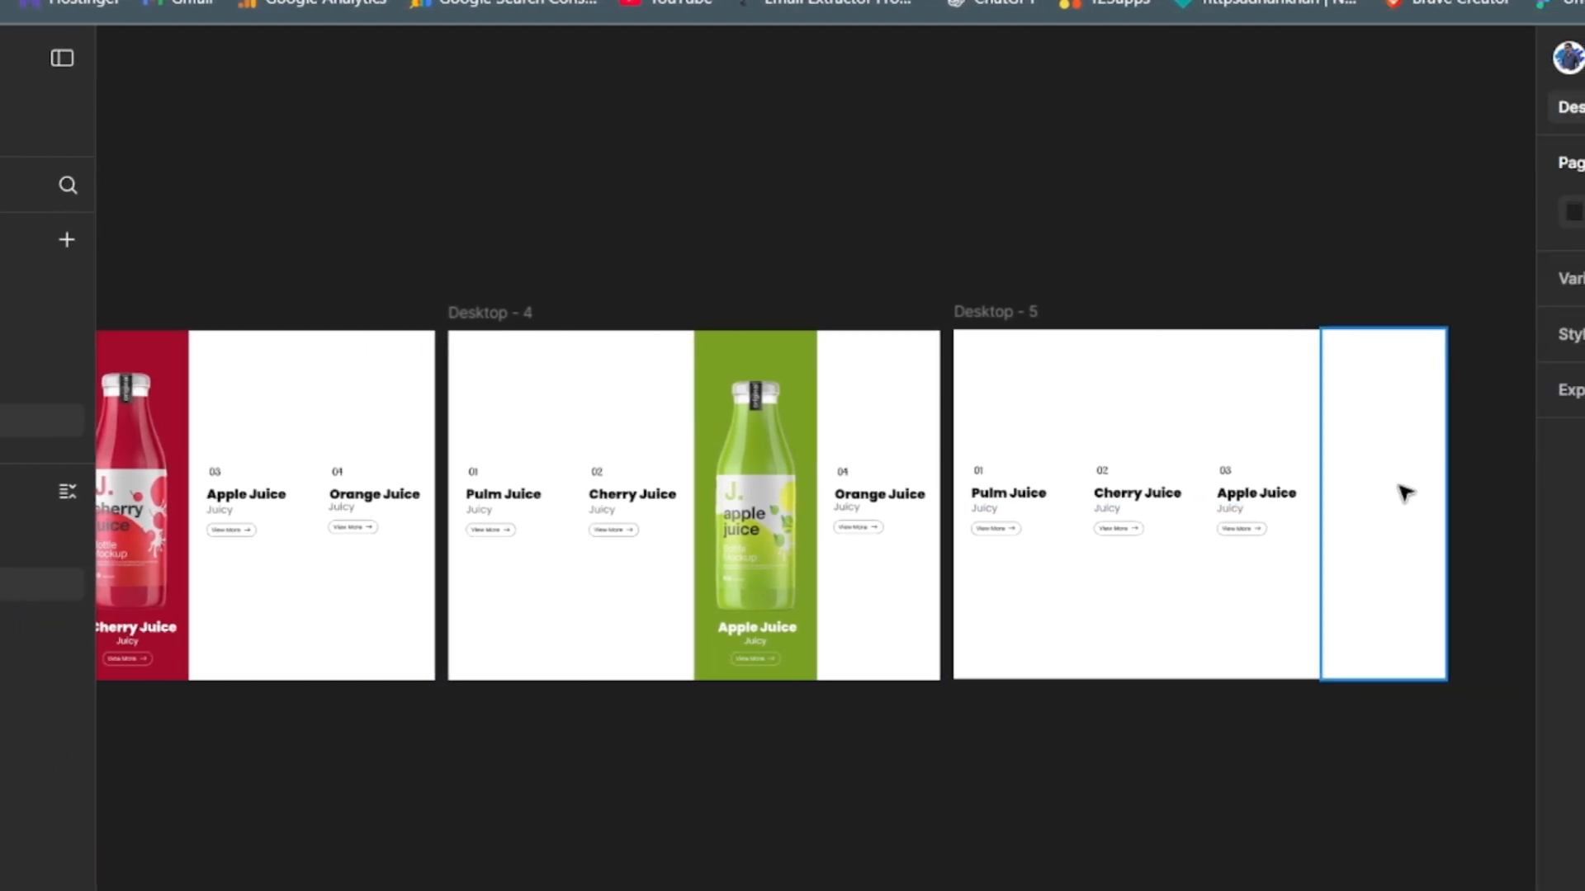
pyautogui.click(1399, 487)
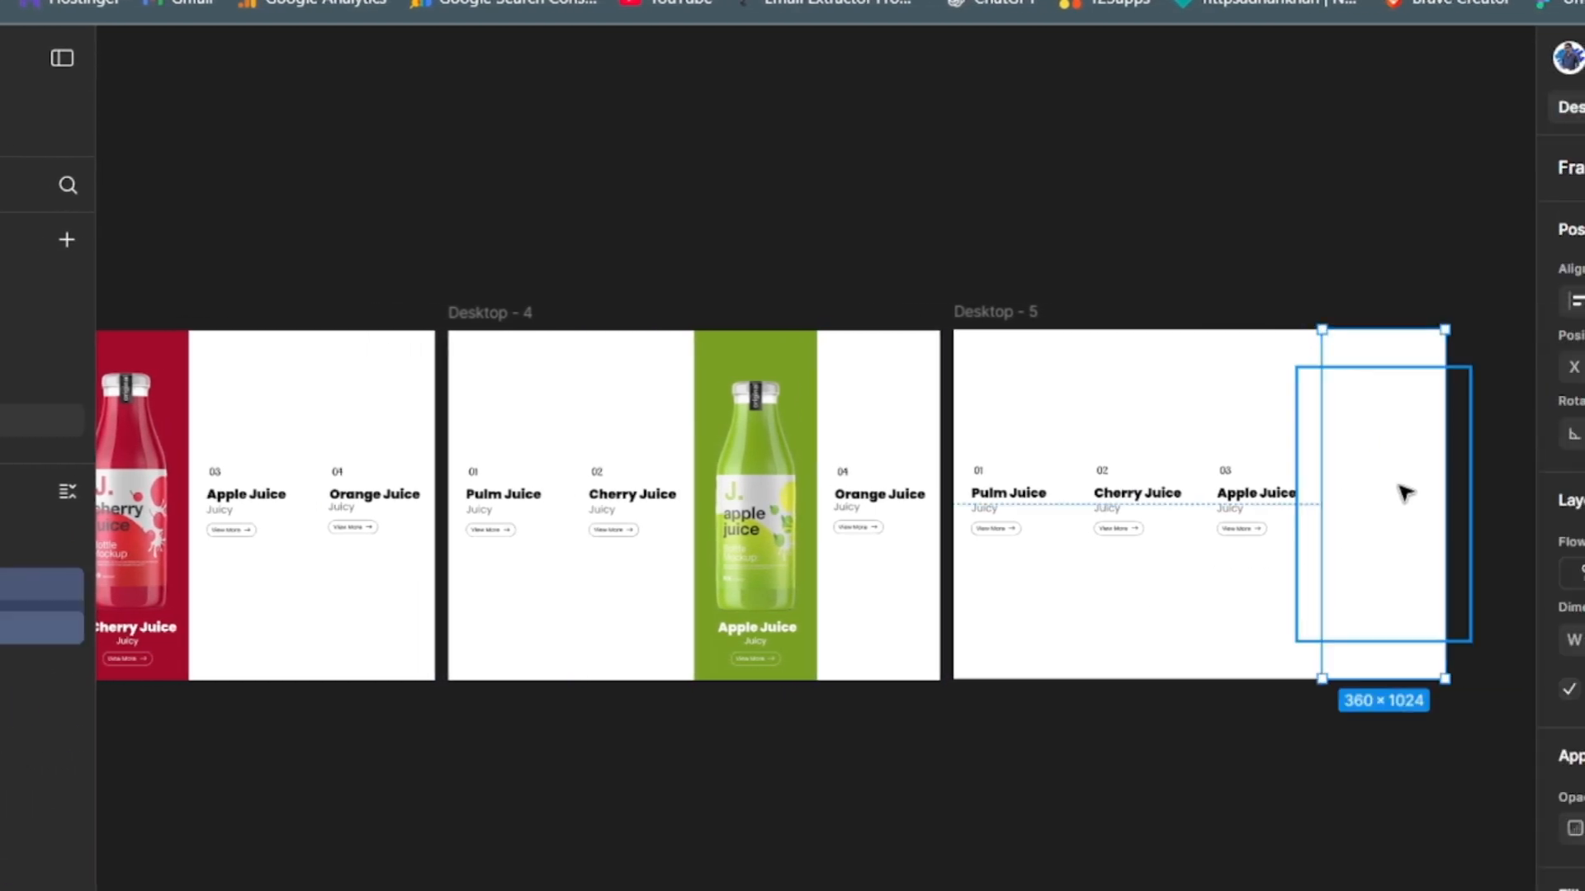
pyautogui.hotkey('ctrl', 'v')
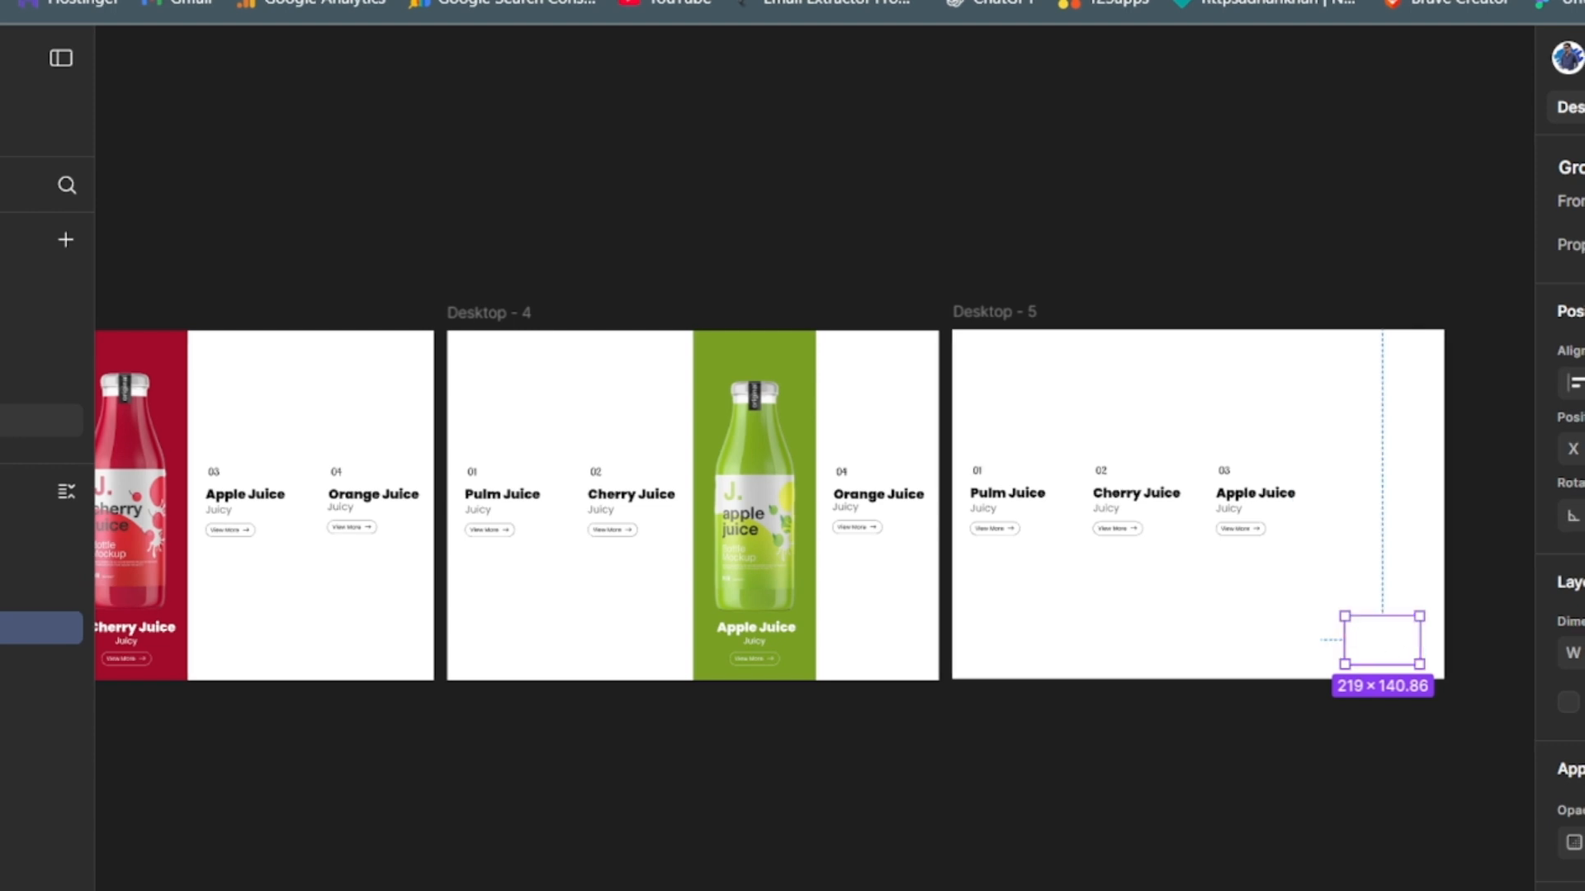
# - Set the pasted white title in Desktop - 5's fourth column to Orange Juice and reveal the Img 4 orange bottle
pyautogui.click(1581, 245)
pyautogui.click(1577, 344)
pyautogui.click(41, 671)
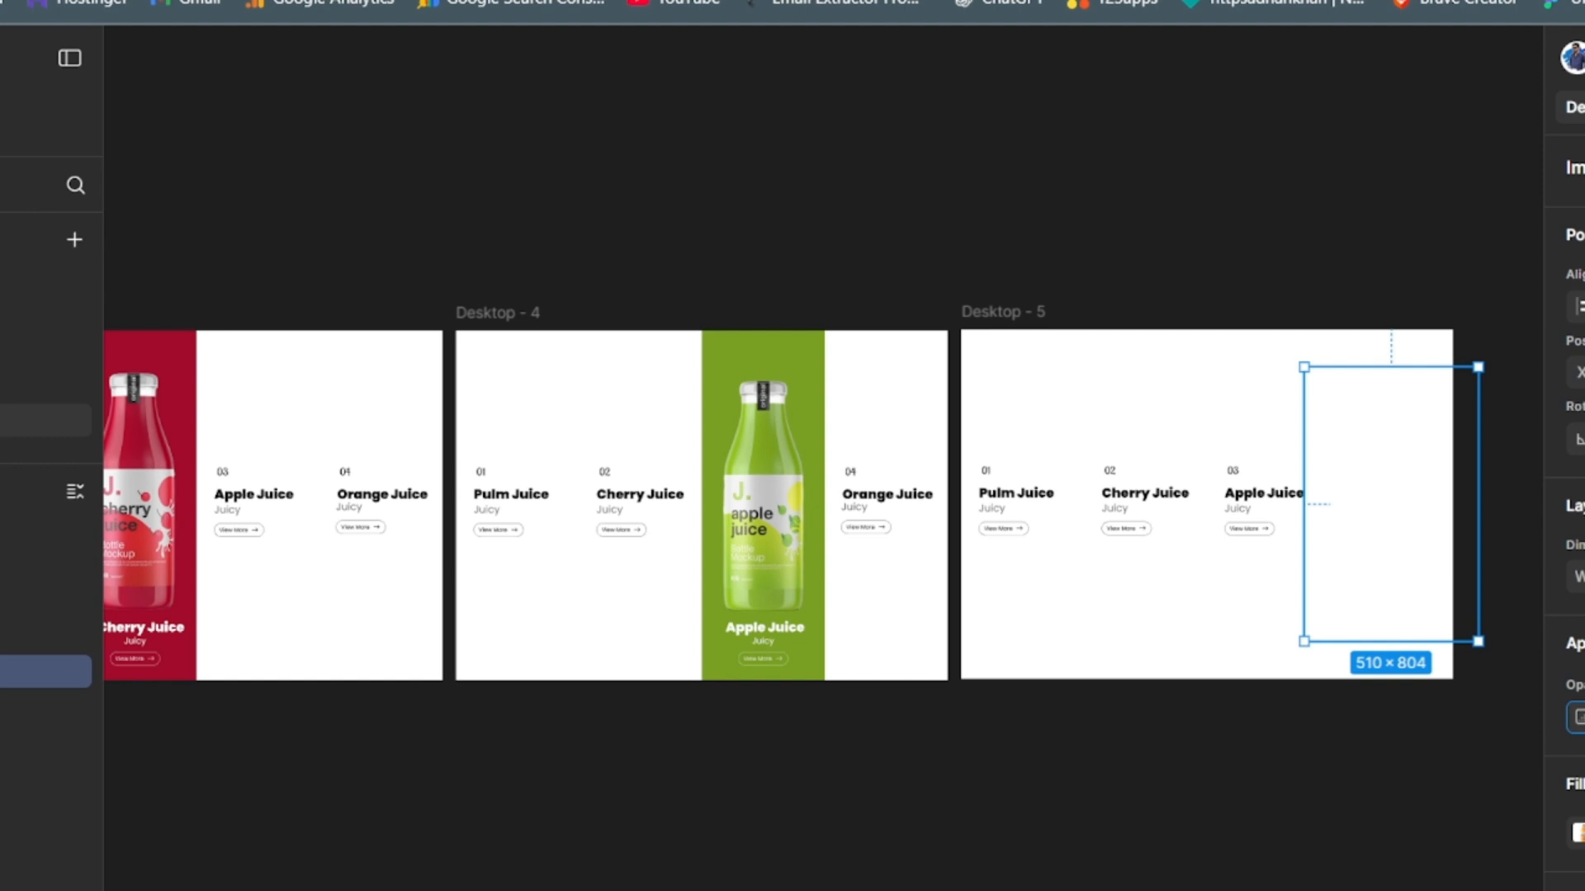
pyautogui.press('Return')
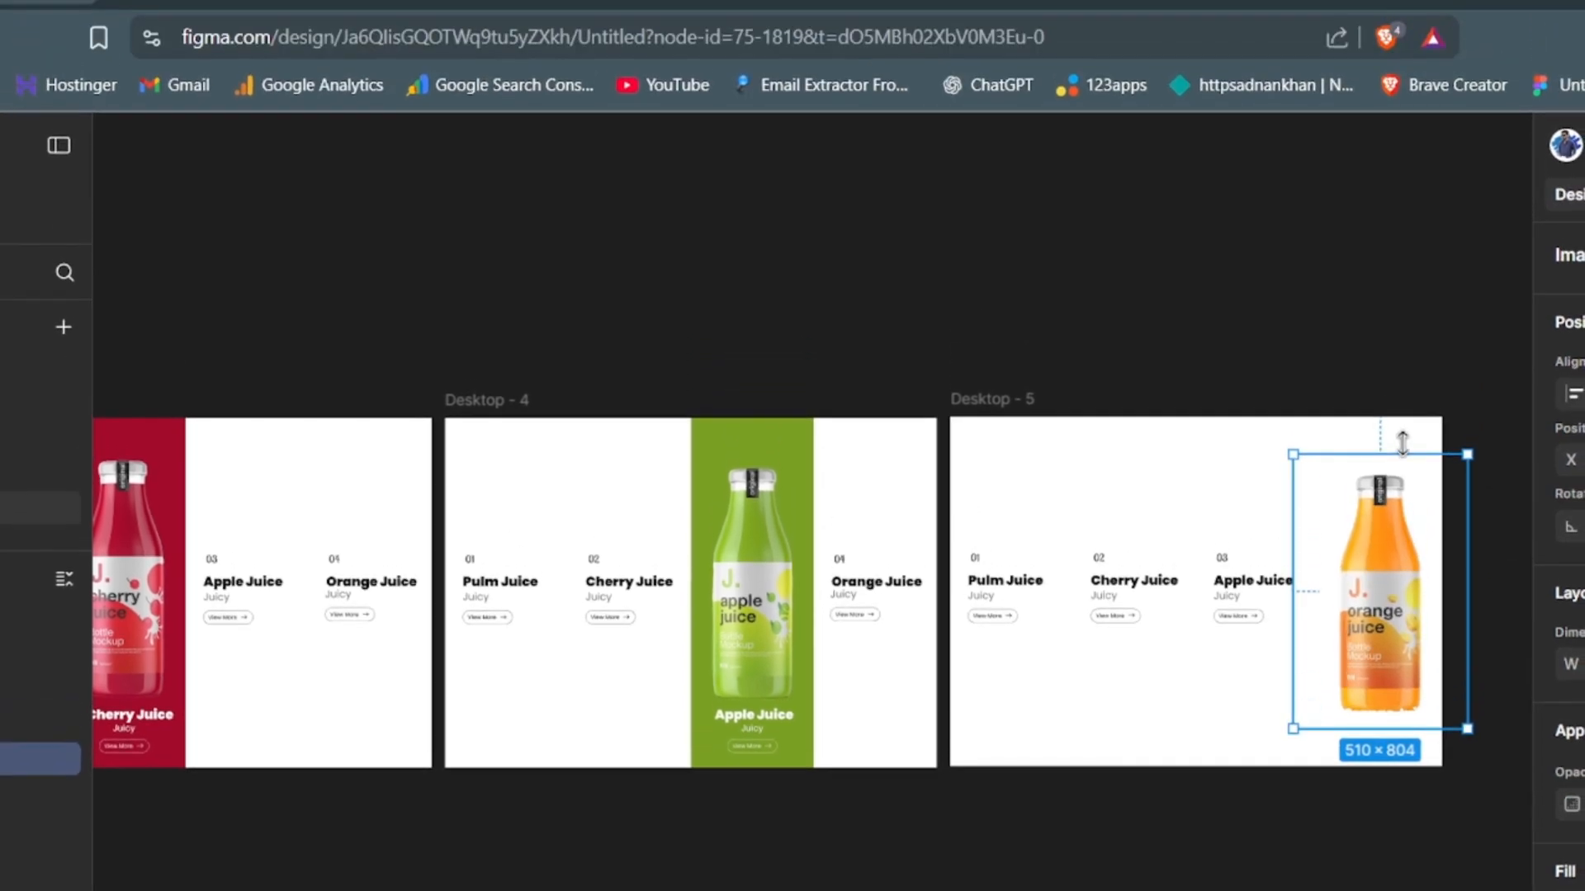
# - Fill Desktop - 5's fourth column with the orange #FF8D12 sampled from the orange bottle
pyautogui.click(1407, 438)
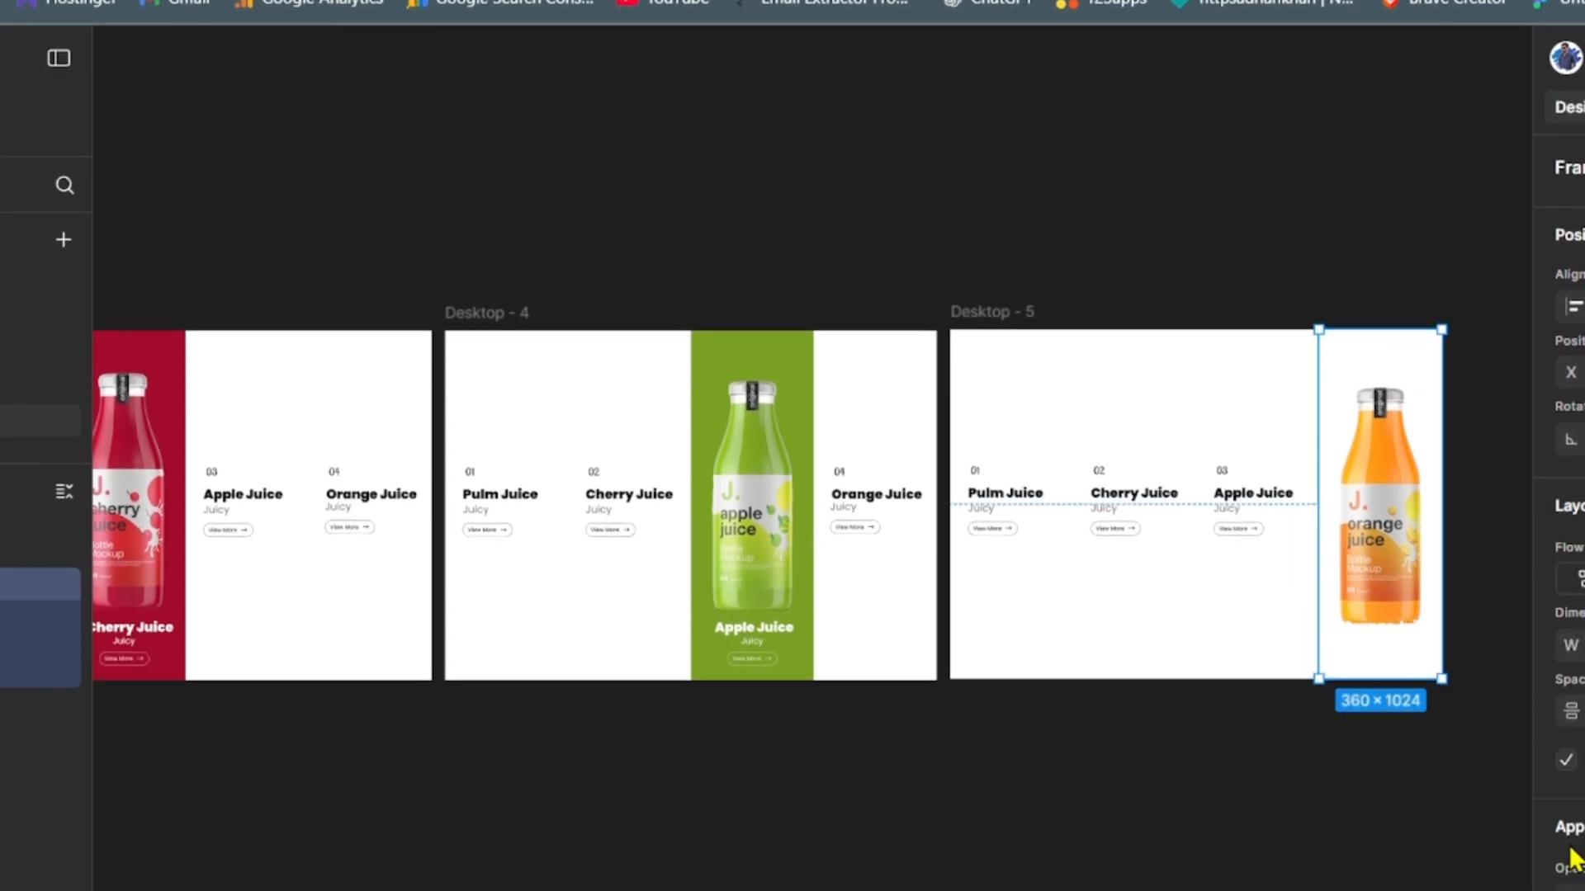
pyautogui.scroll(-3, 1565, 495)
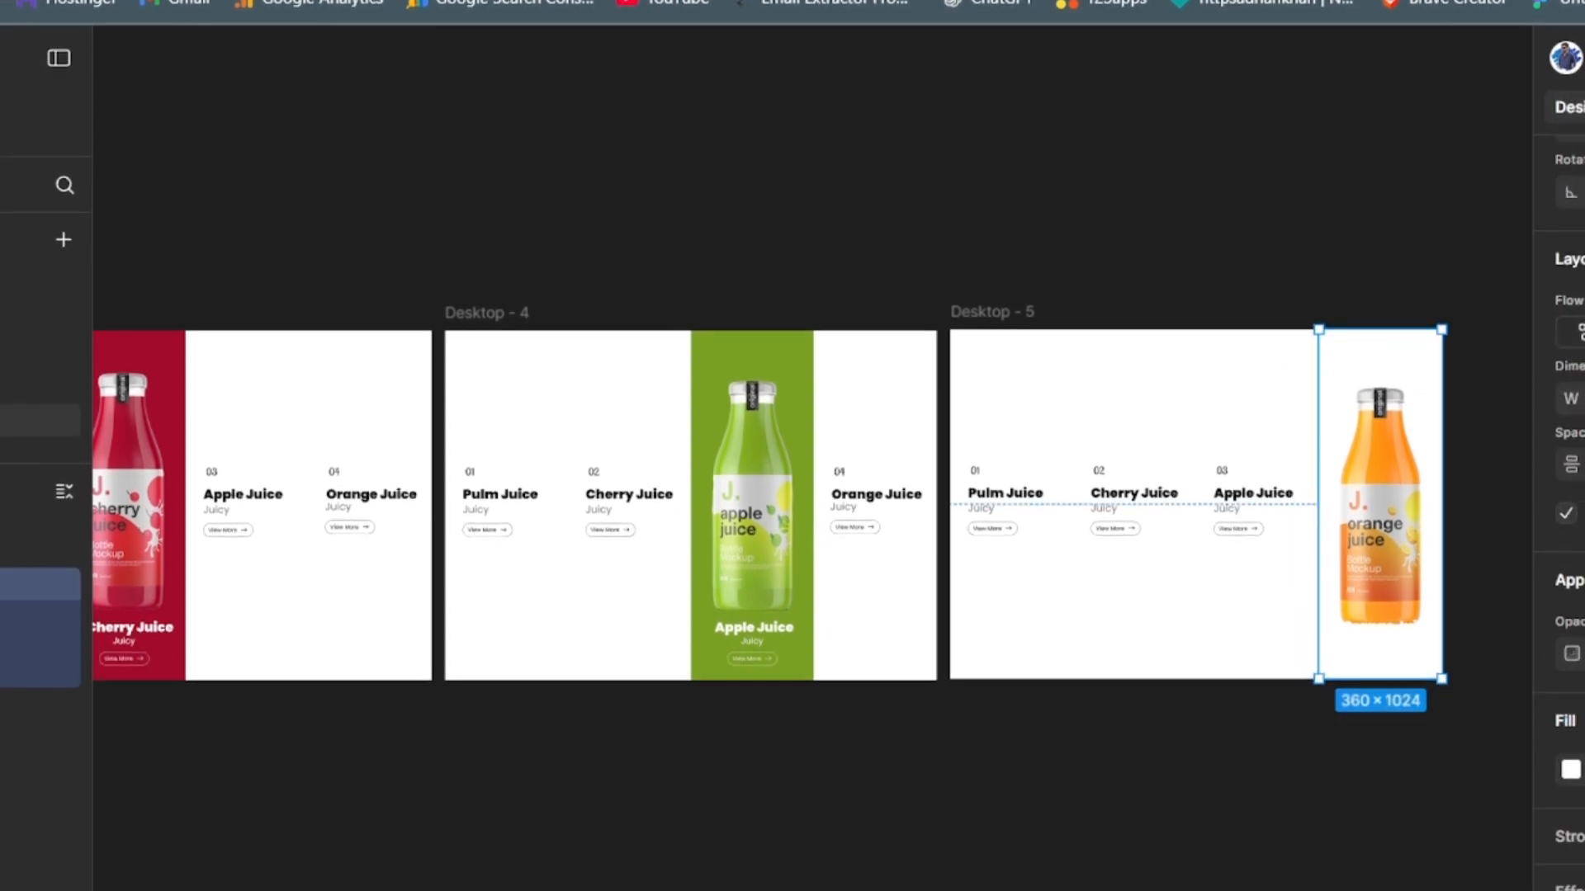
pyautogui.click(1571, 771)
pyautogui.click(1243, 746)
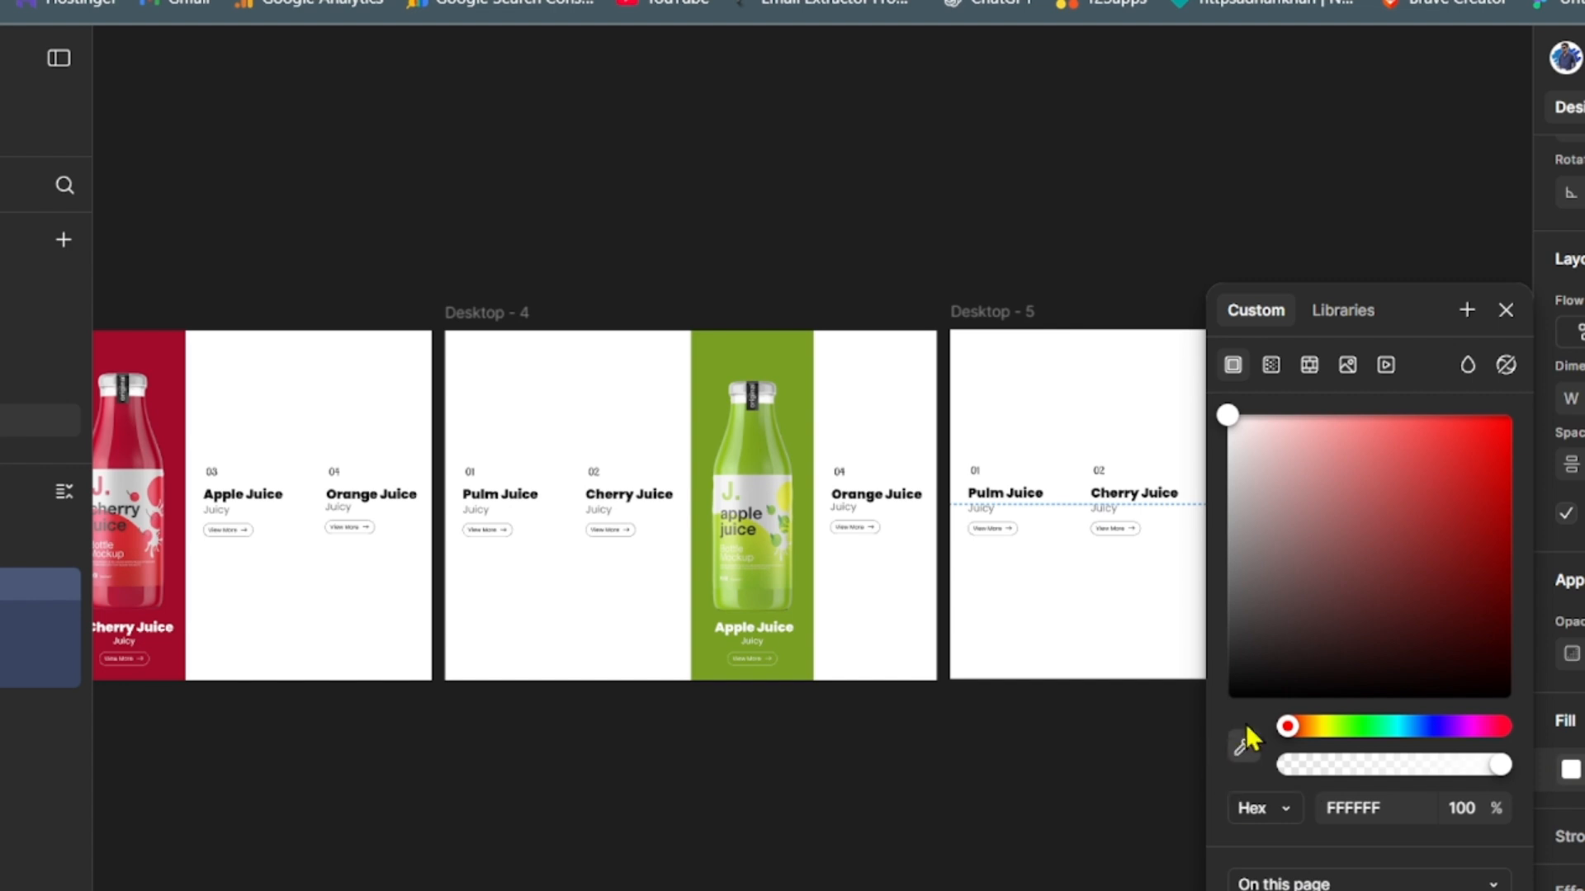
pyautogui.moveTo(1424, 300); pyautogui.dragTo(949, 270)
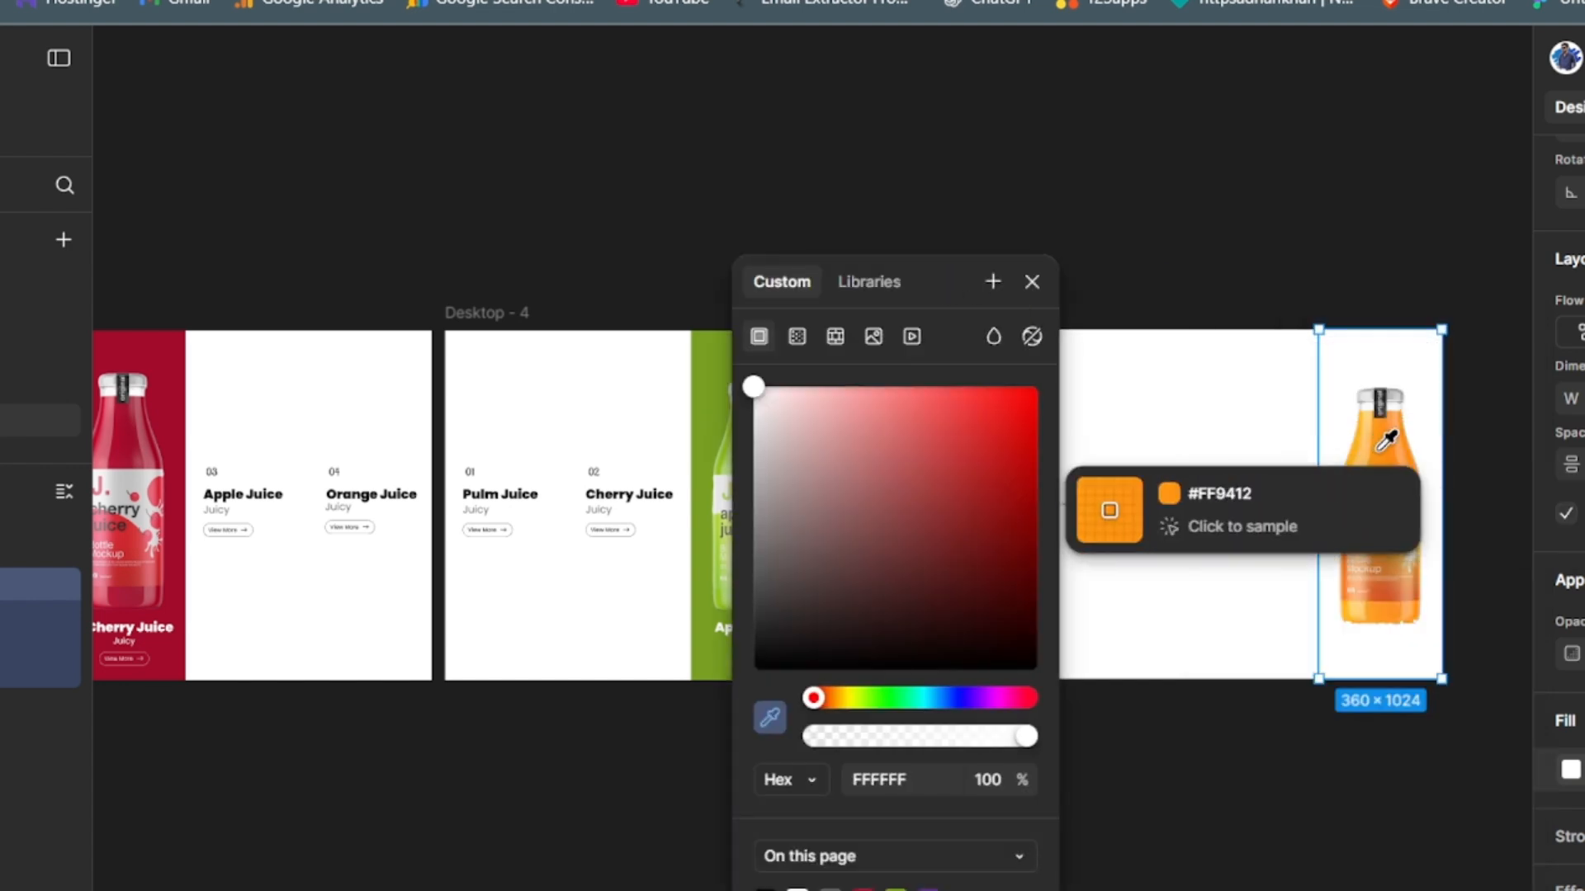
pyautogui.click(1390, 444)
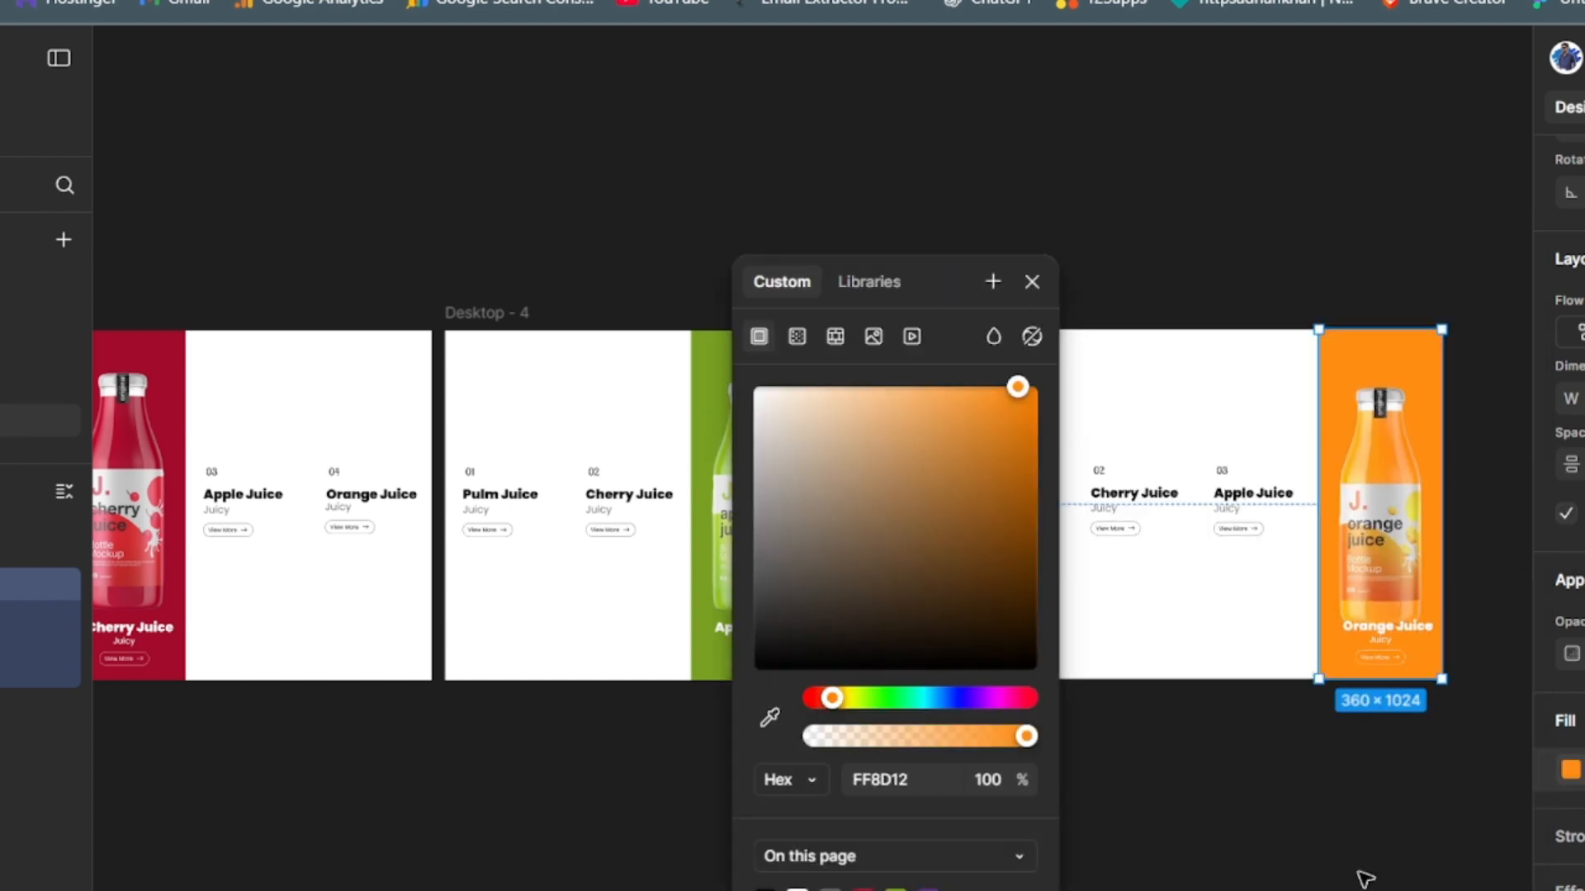
pyautogui.click(1002, 282)
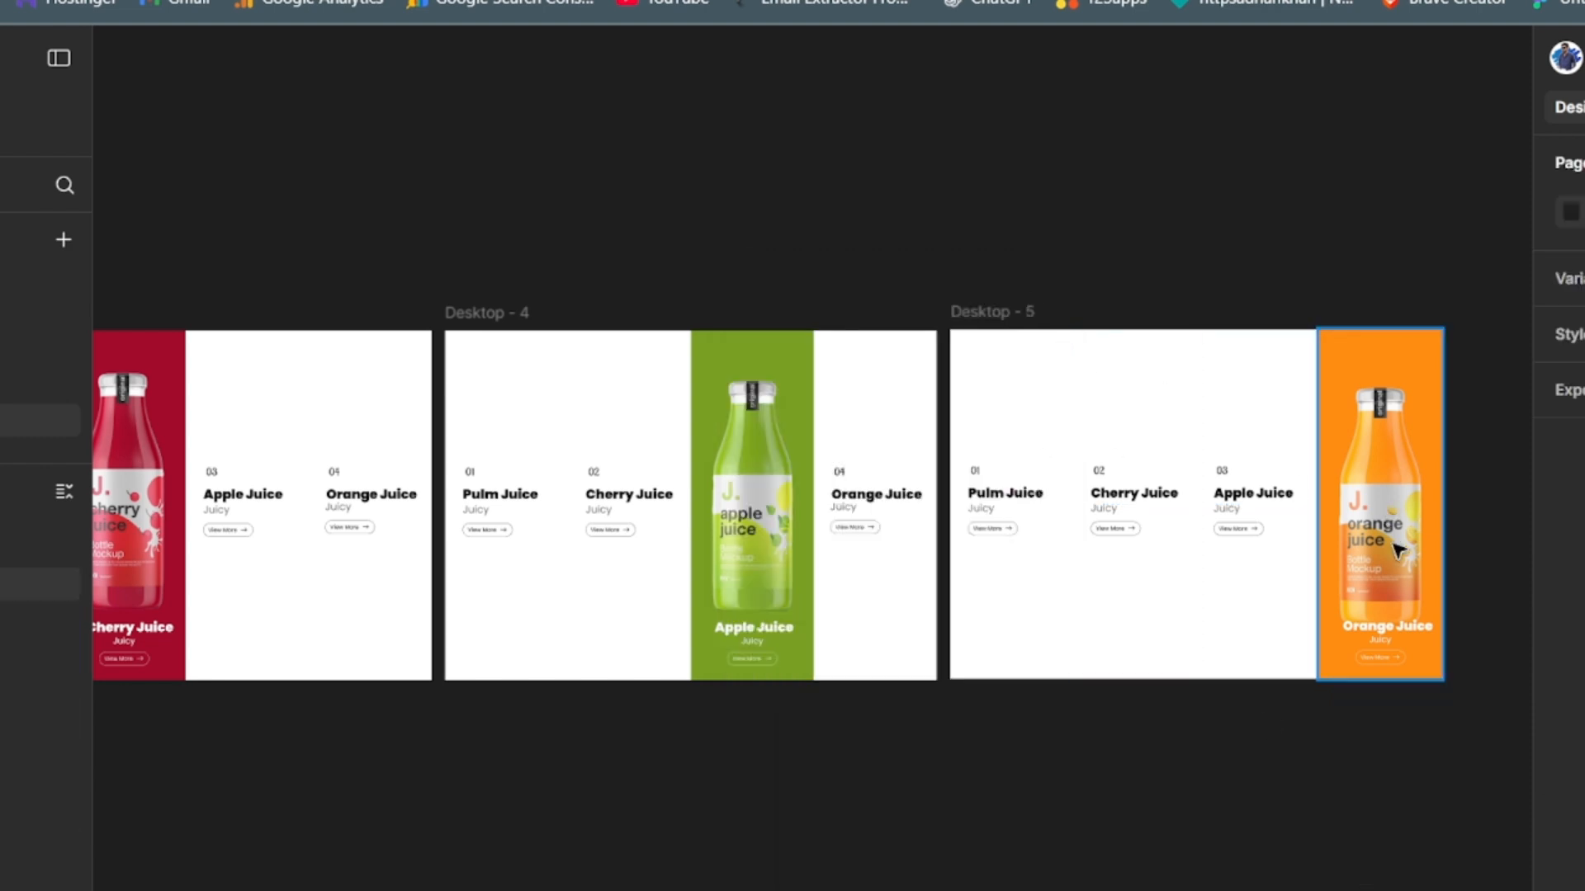
# - Shift the orange bottle image slightly upward in Desktop - 5's fourth column, clear of the white title
pyautogui.click(1393, 543)
pyautogui.doubleClick(1394, 546)
pyautogui.moveTo(1389, 553); pyautogui.dragTo(1387, 562)
pyautogui.click(1276, 822)
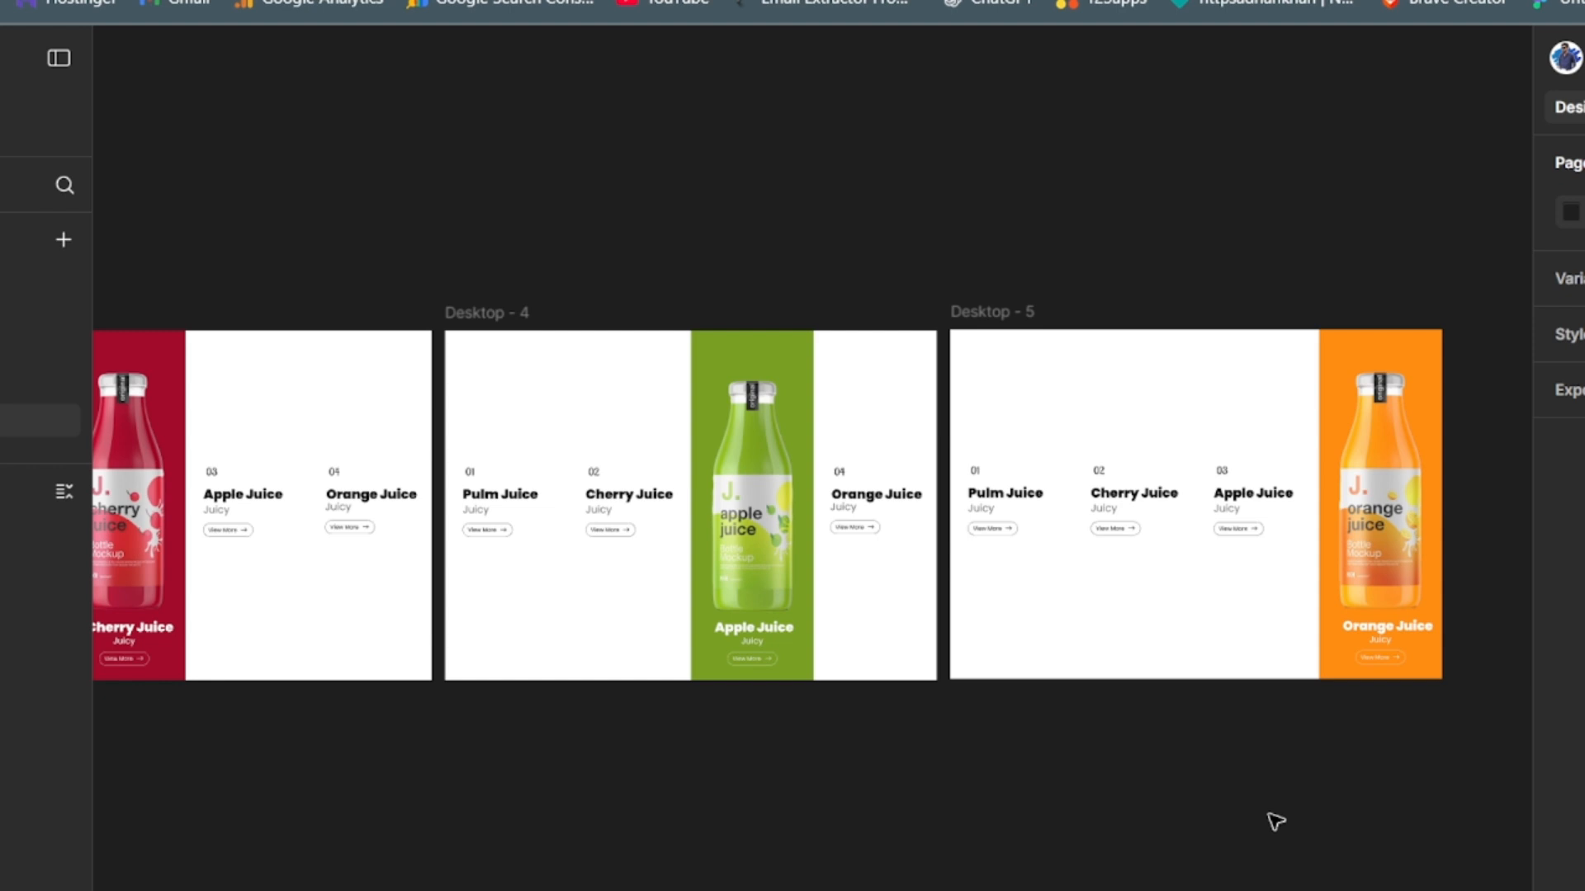
# - Recolour the 01 number above Pulm Juice in Desktop - 1 with the plum purple #5D327F
pyautogui.hotkey('ctrl', '-')
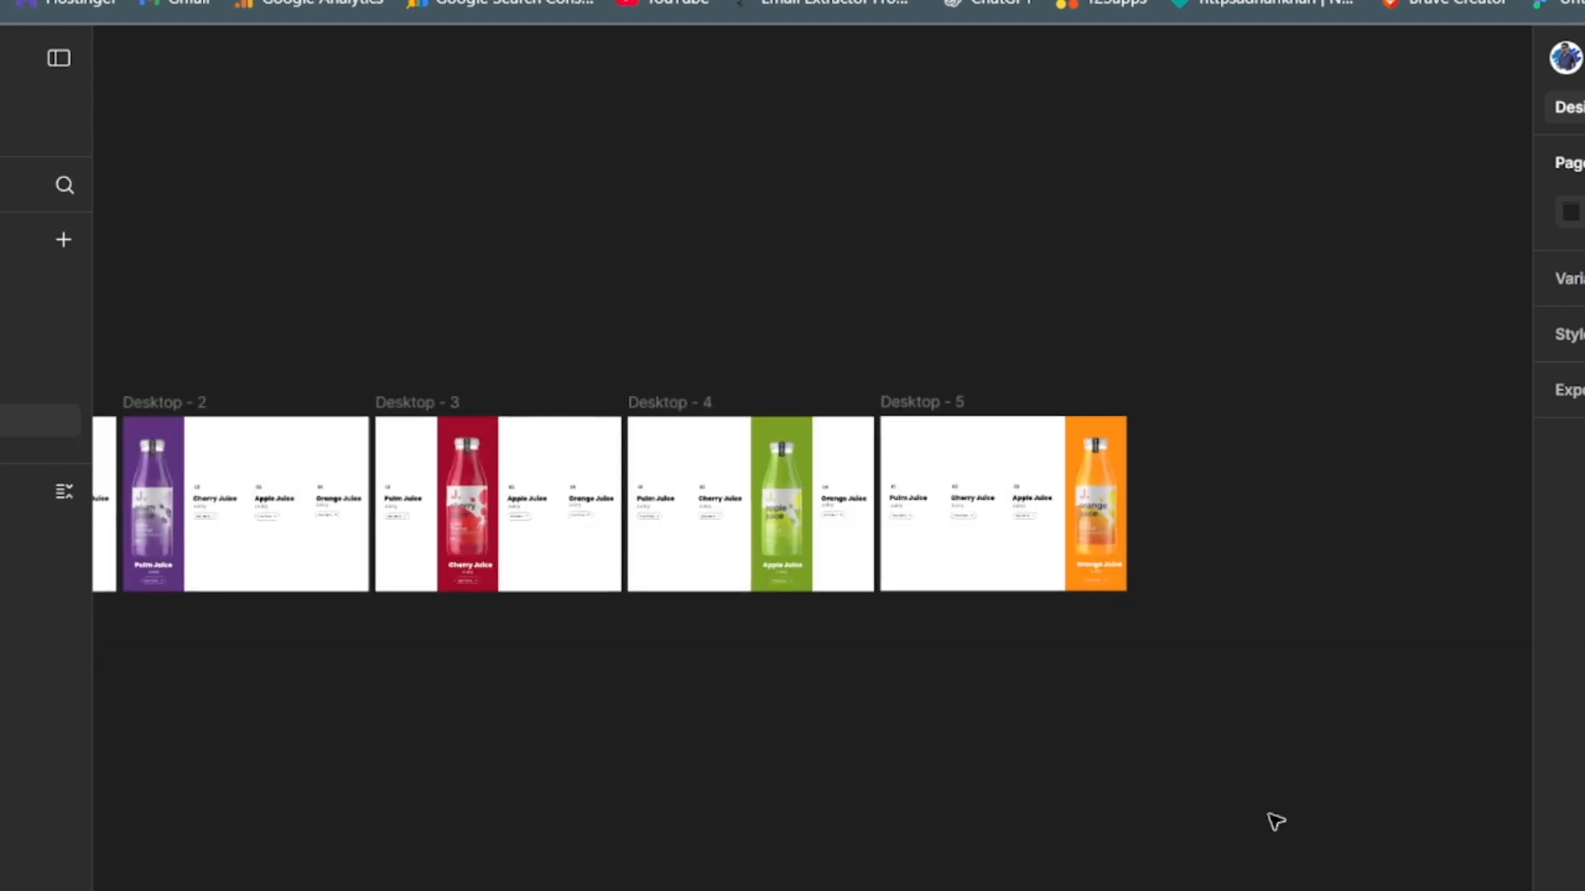
pyautogui.moveTo(503, 726); pyautogui.dragTo(974, 720)
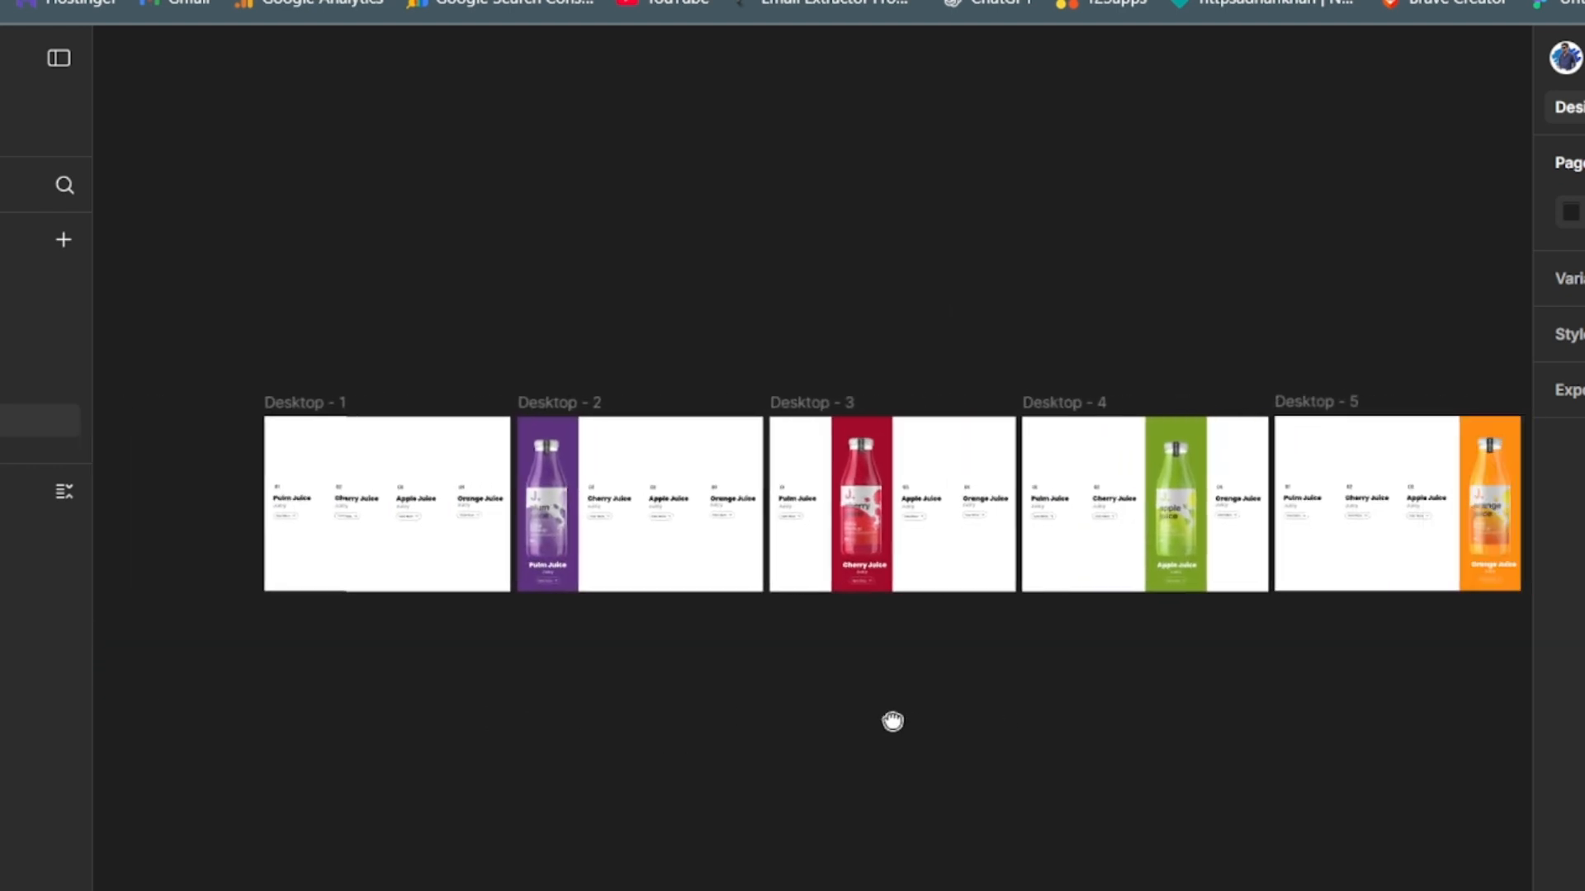
pyautogui.click(11, 541)
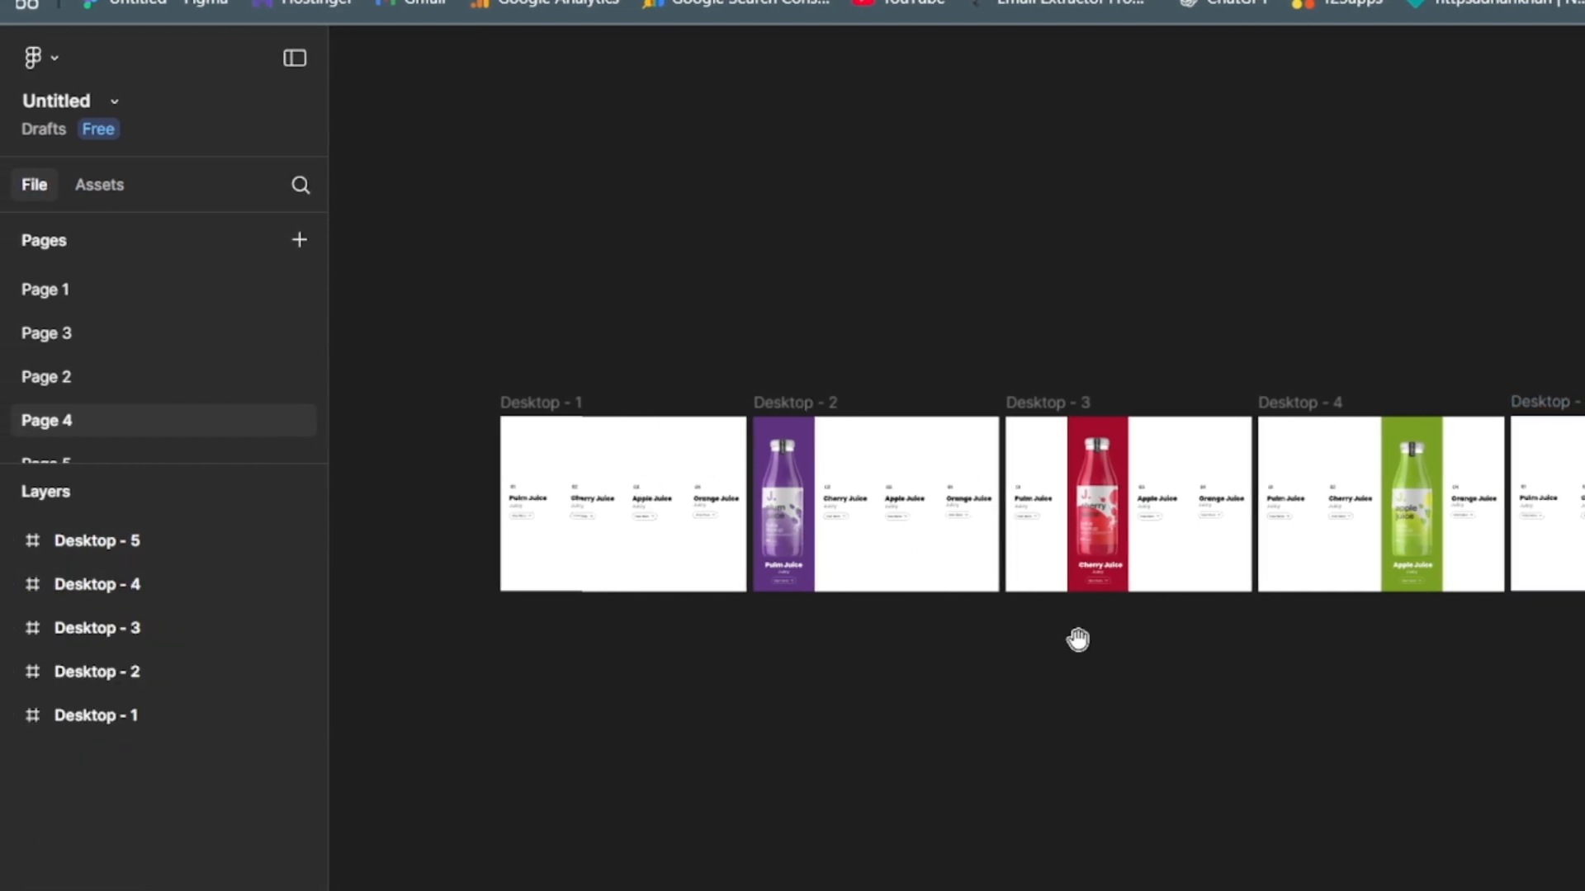
pyautogui.moveTo(1240, 664); pyautogui.dragTo(1165, 533)
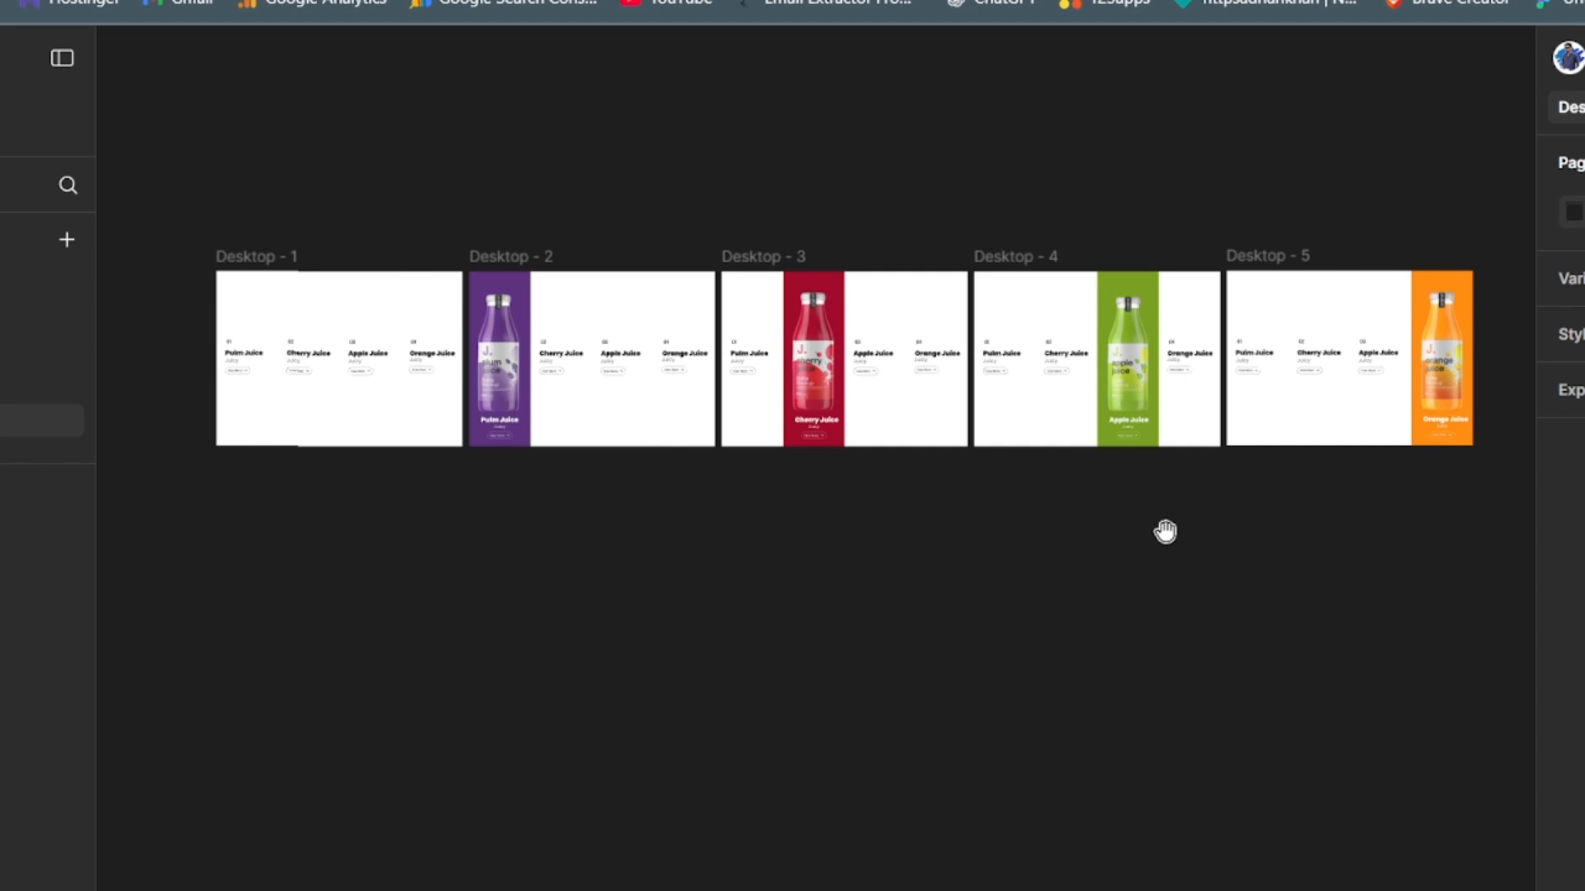
pyautogui.scroll(5, 814, 512)
pyautogui.moveTo(495, 527); pyautogui.dragTo(1284, 716)
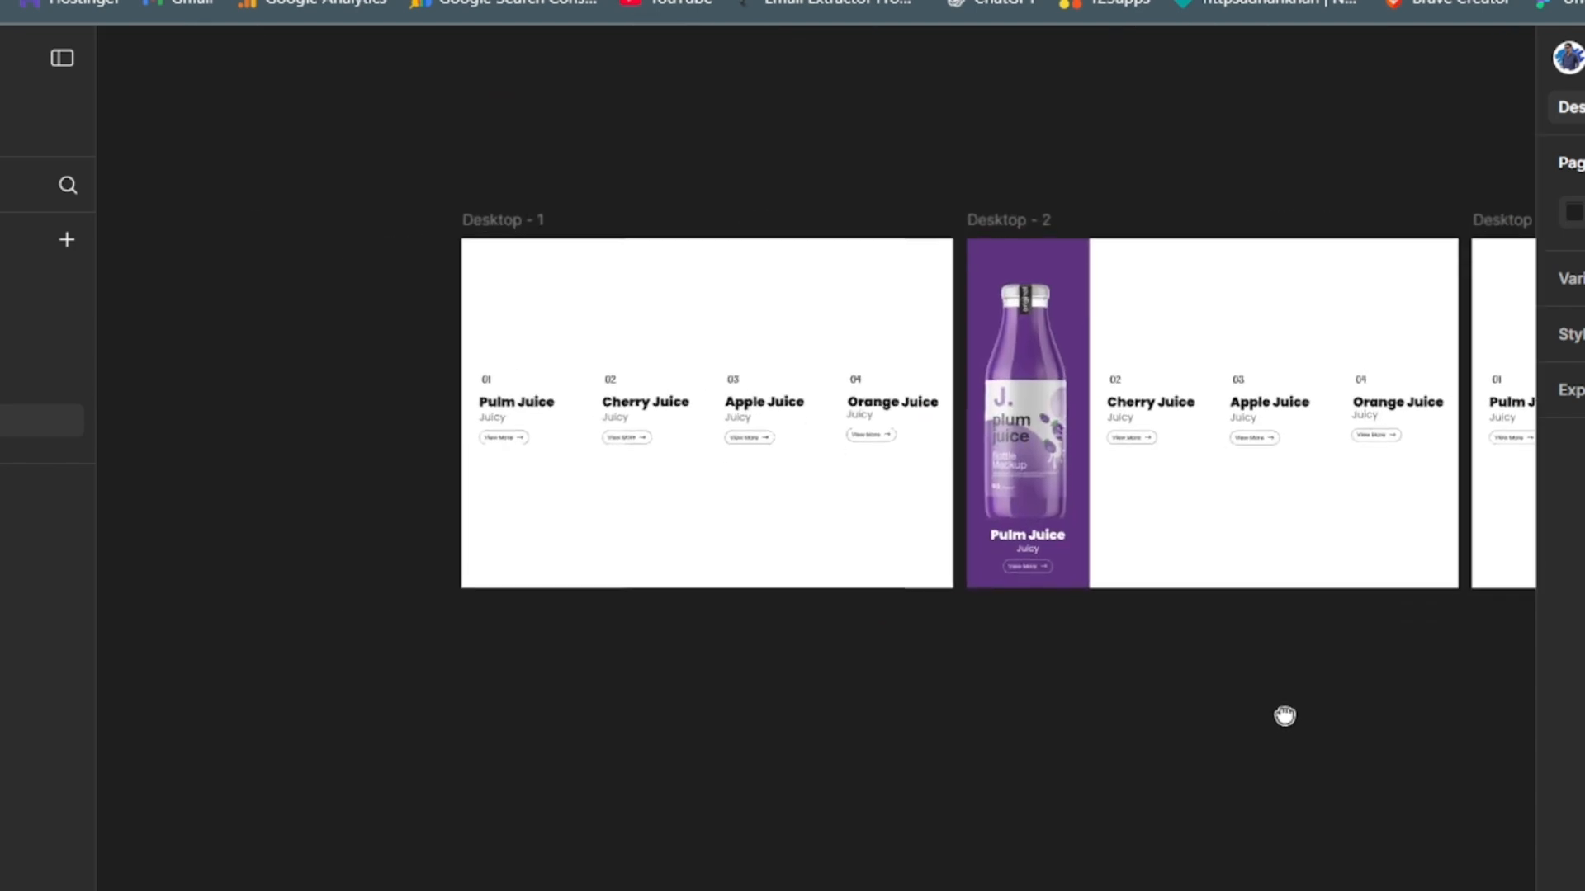
pyautogui.click(501, 384)
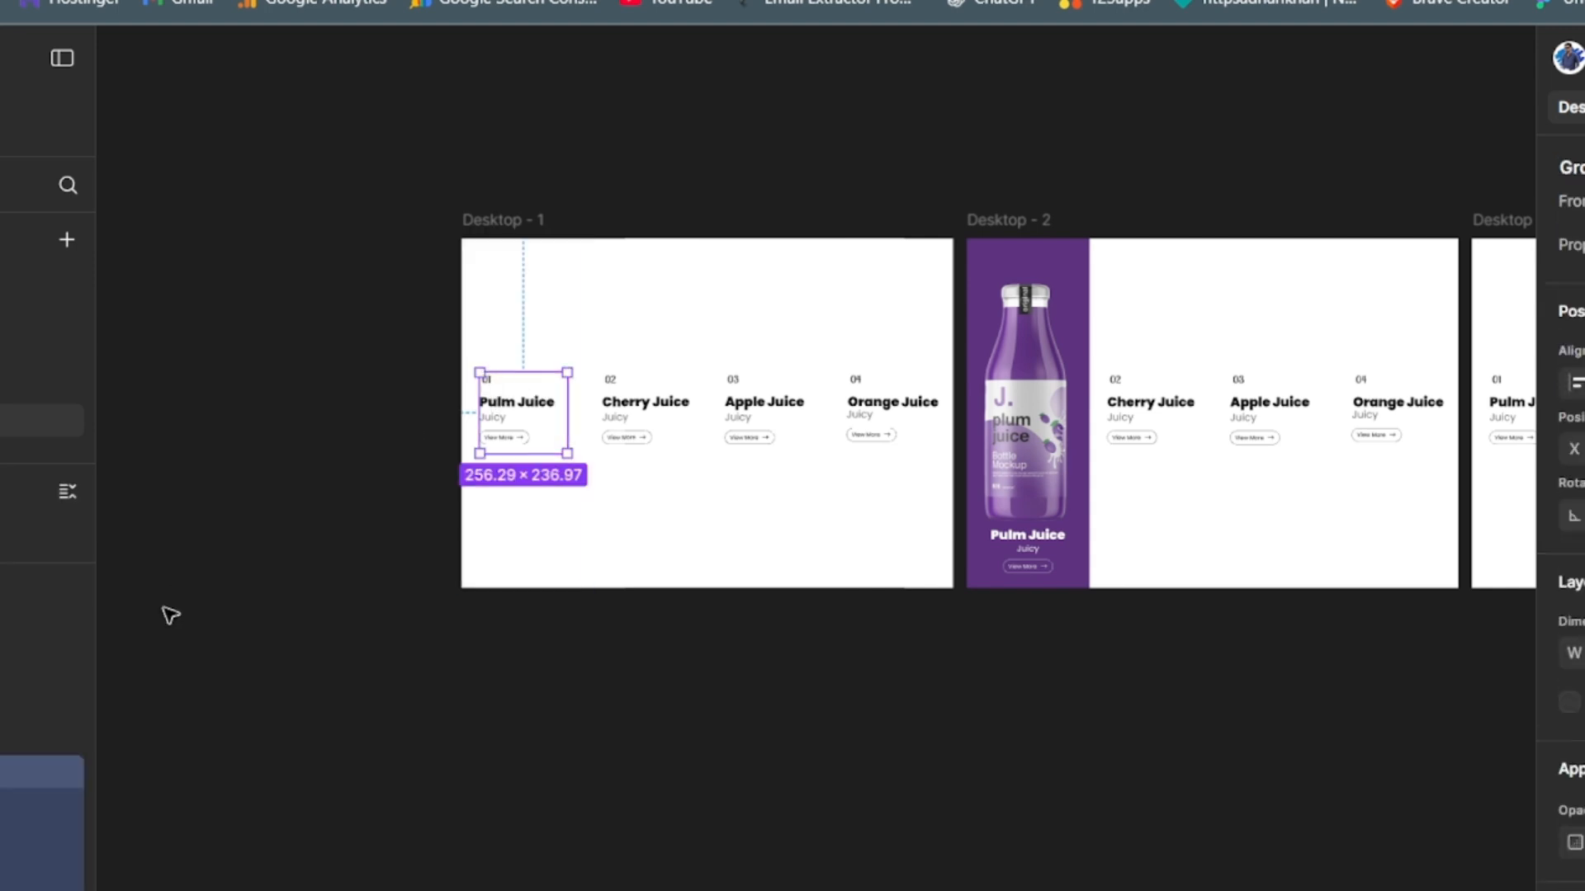
pyautogui.moveTo(89, 789); pyautogui.dragTo(91, 841)
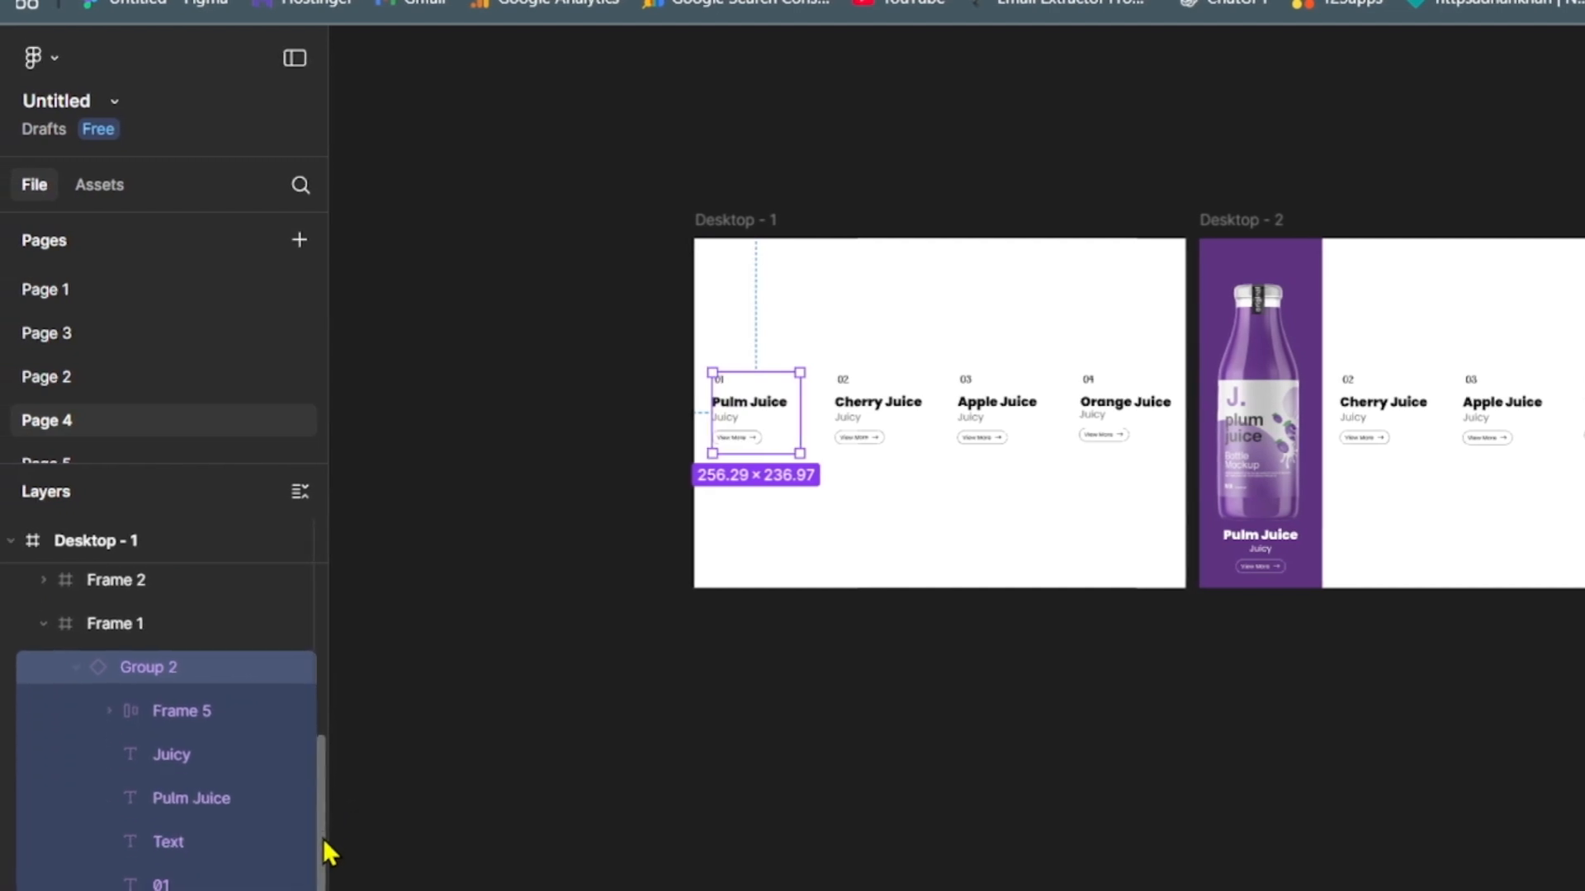
pyautogui.click(184, 883)
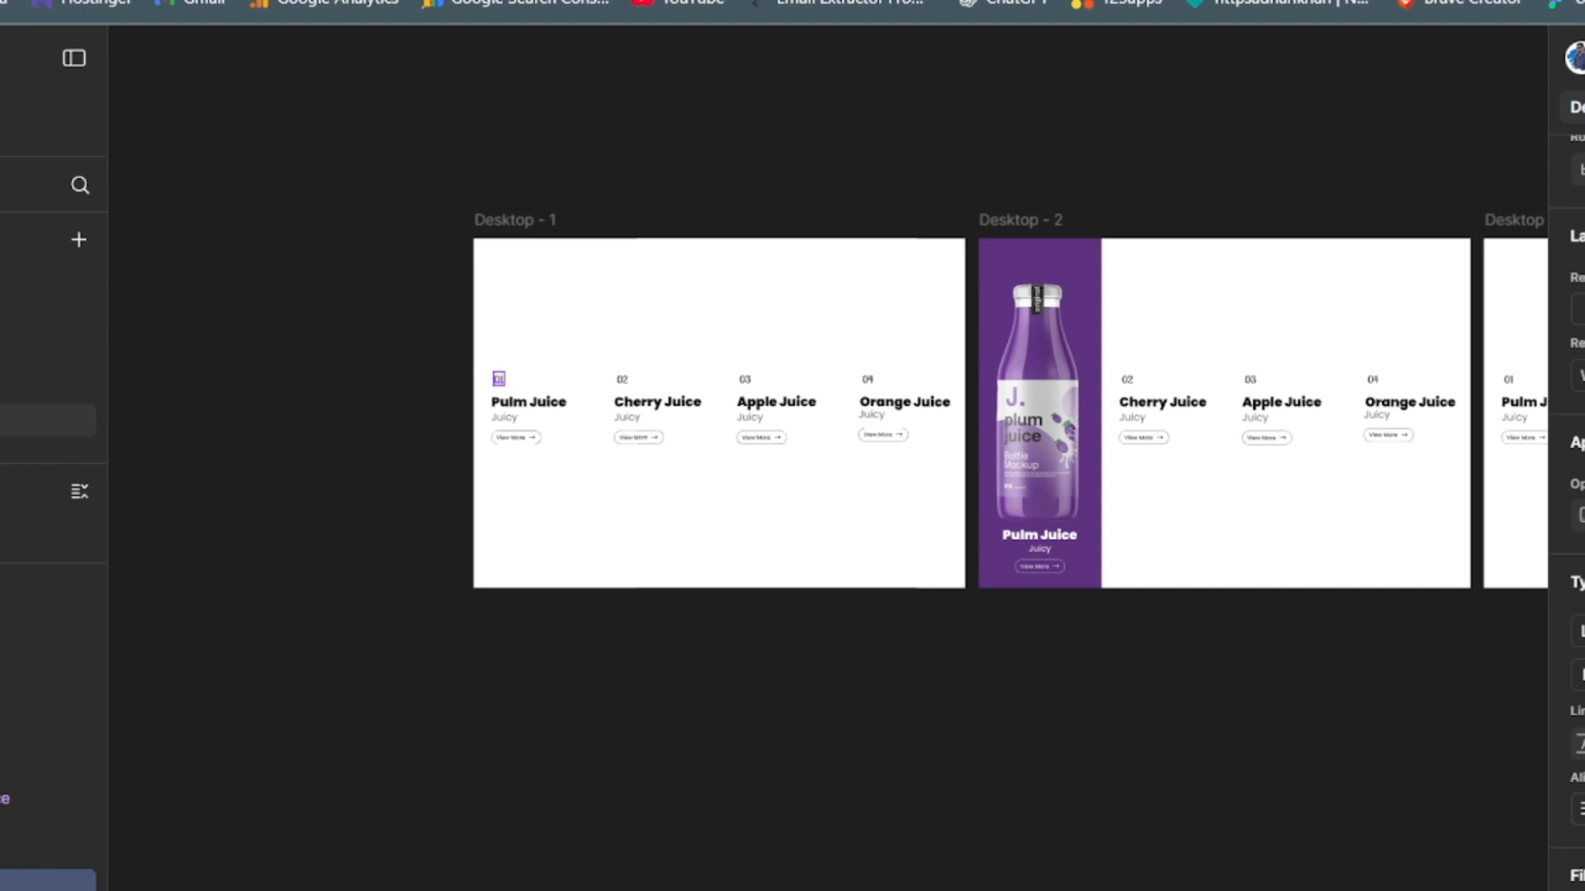
pyautogui.click(1583, 889)
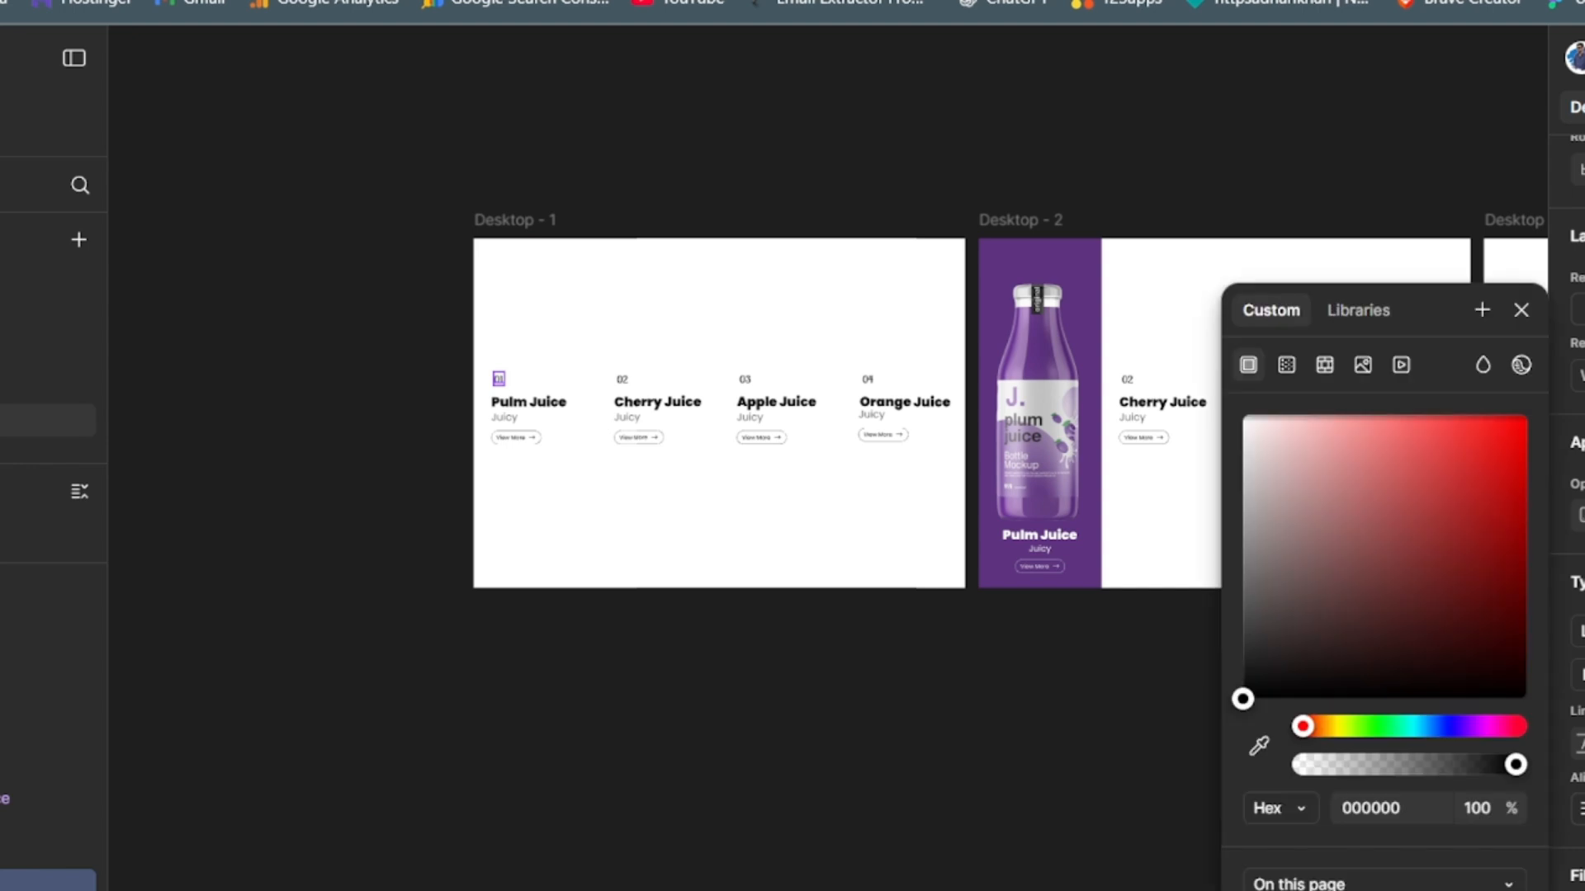
pyautogui.write('5D327F')
pyautogui.press('Return')
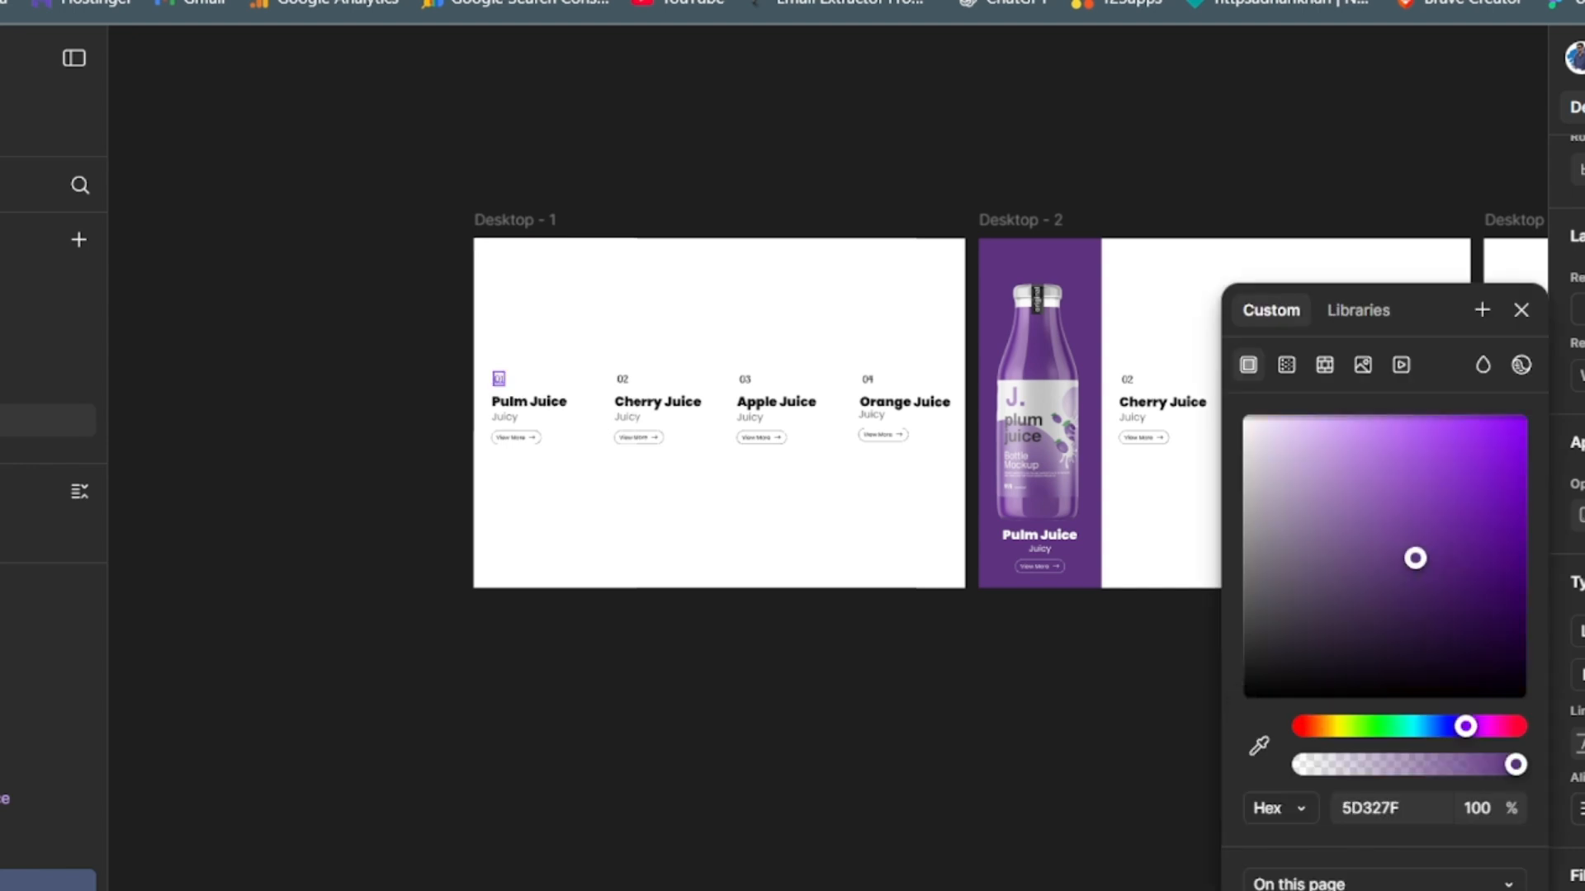
# - Recolour the 02 number above Cherry Juice in Desktop - 1 with the cherry red #A20B2C
pyautogui.click(629, 377)
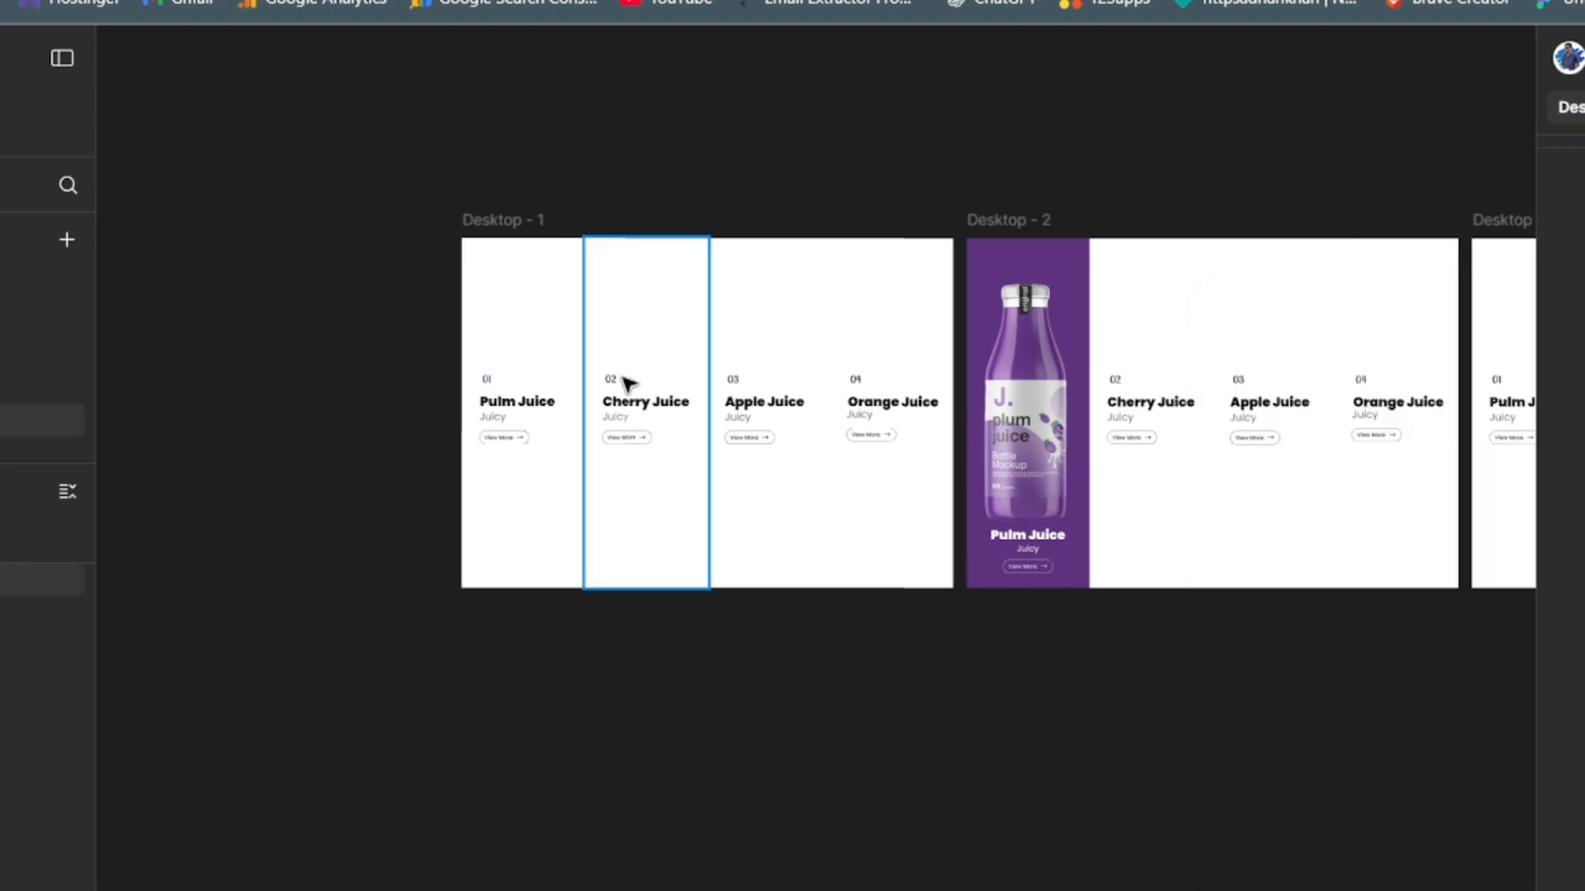
pyautogui.click(620, 382)
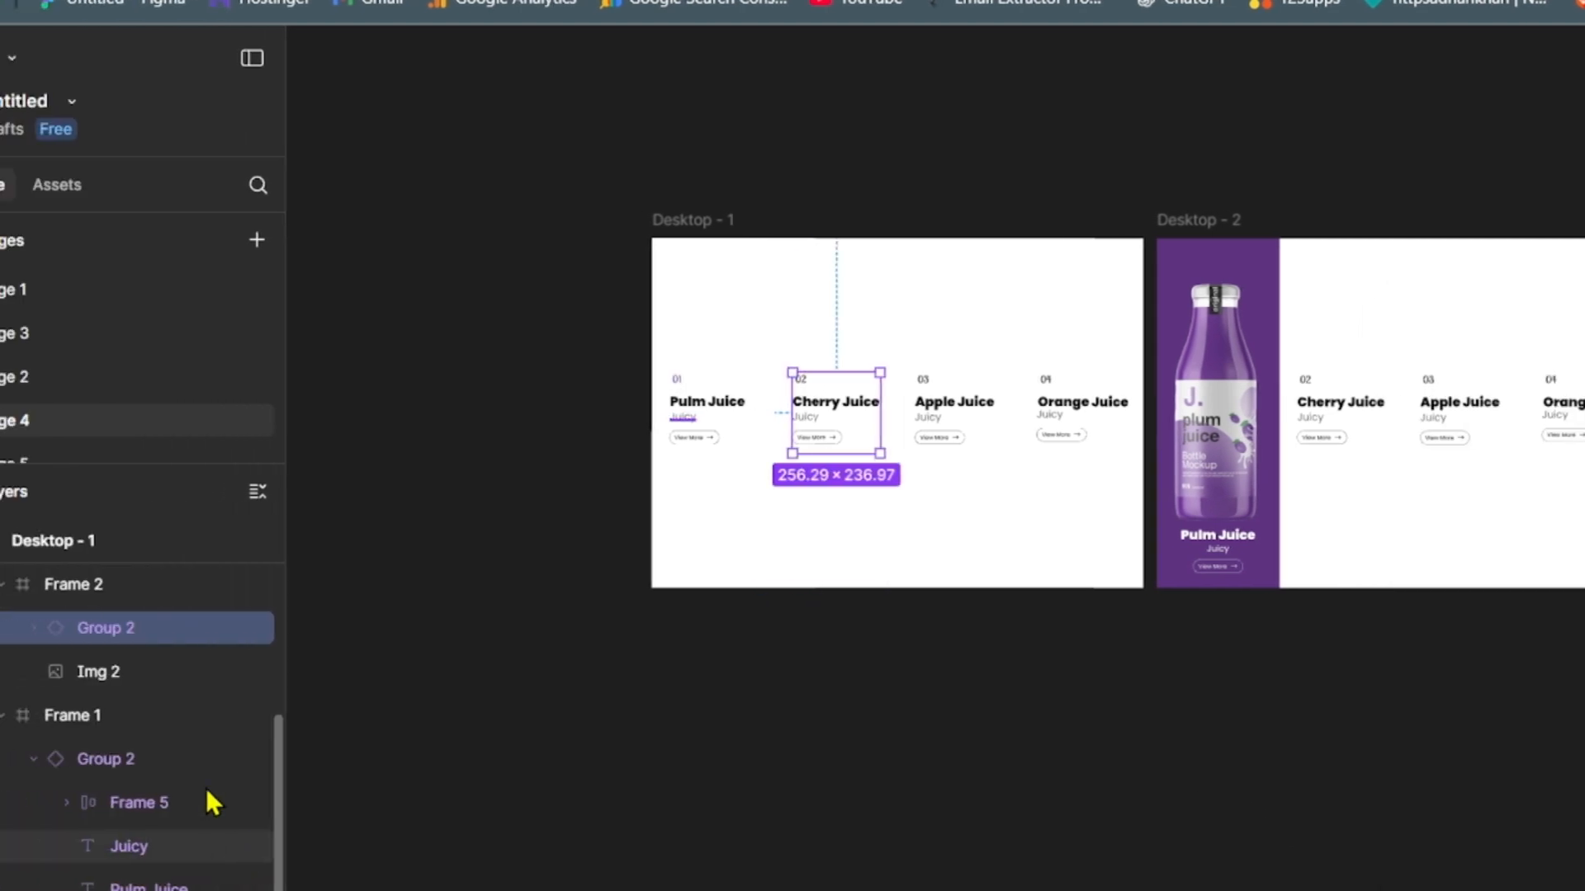
pyautogui.click(34, 629)
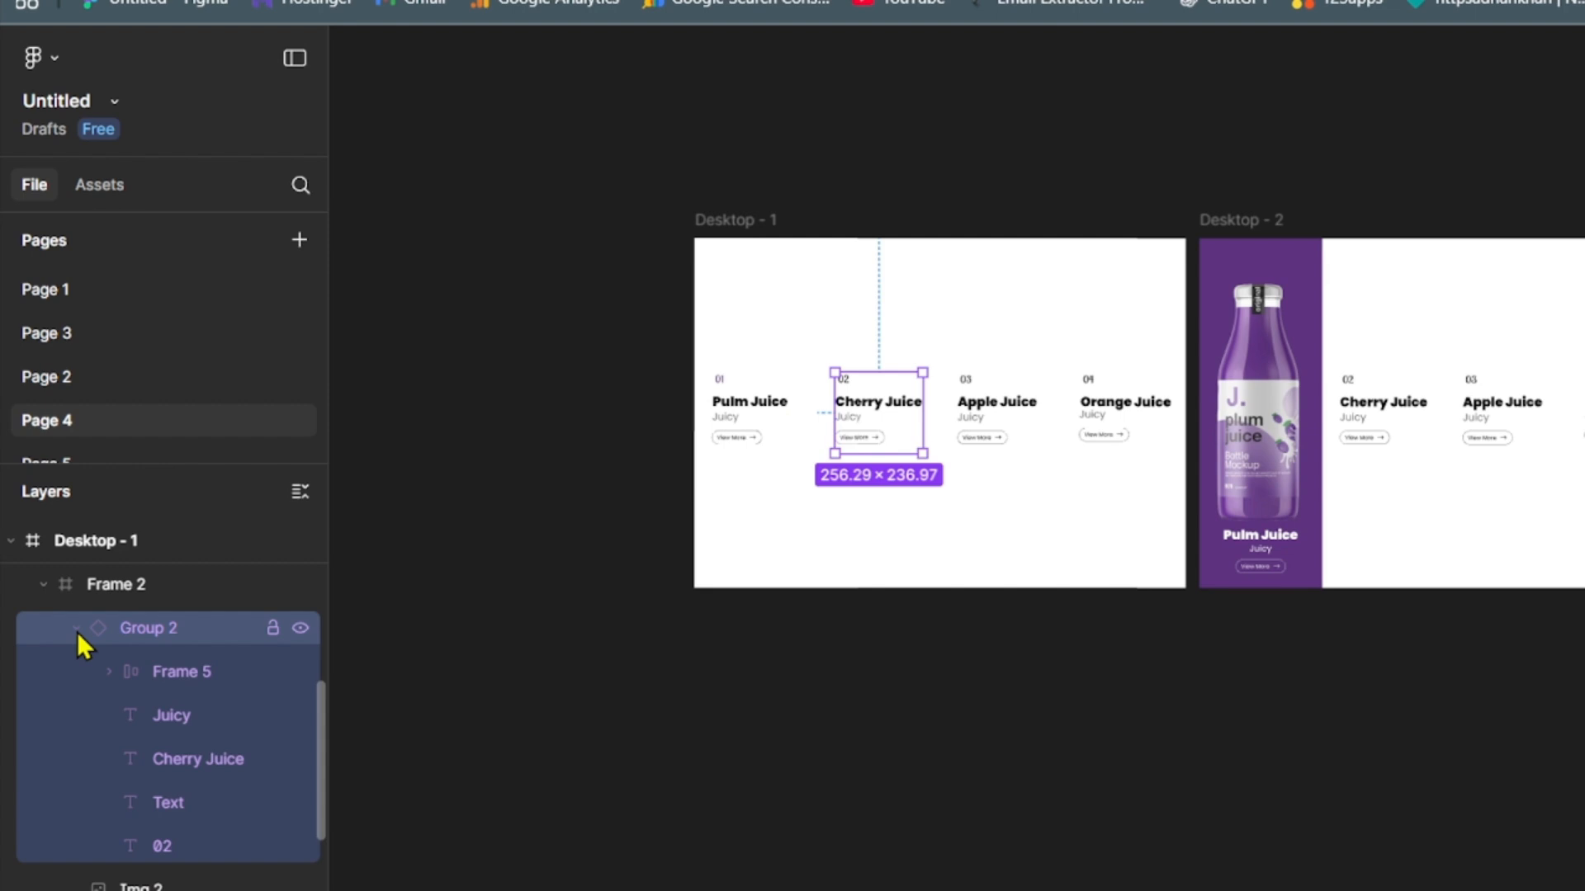
pyautogui.click(156, 833)
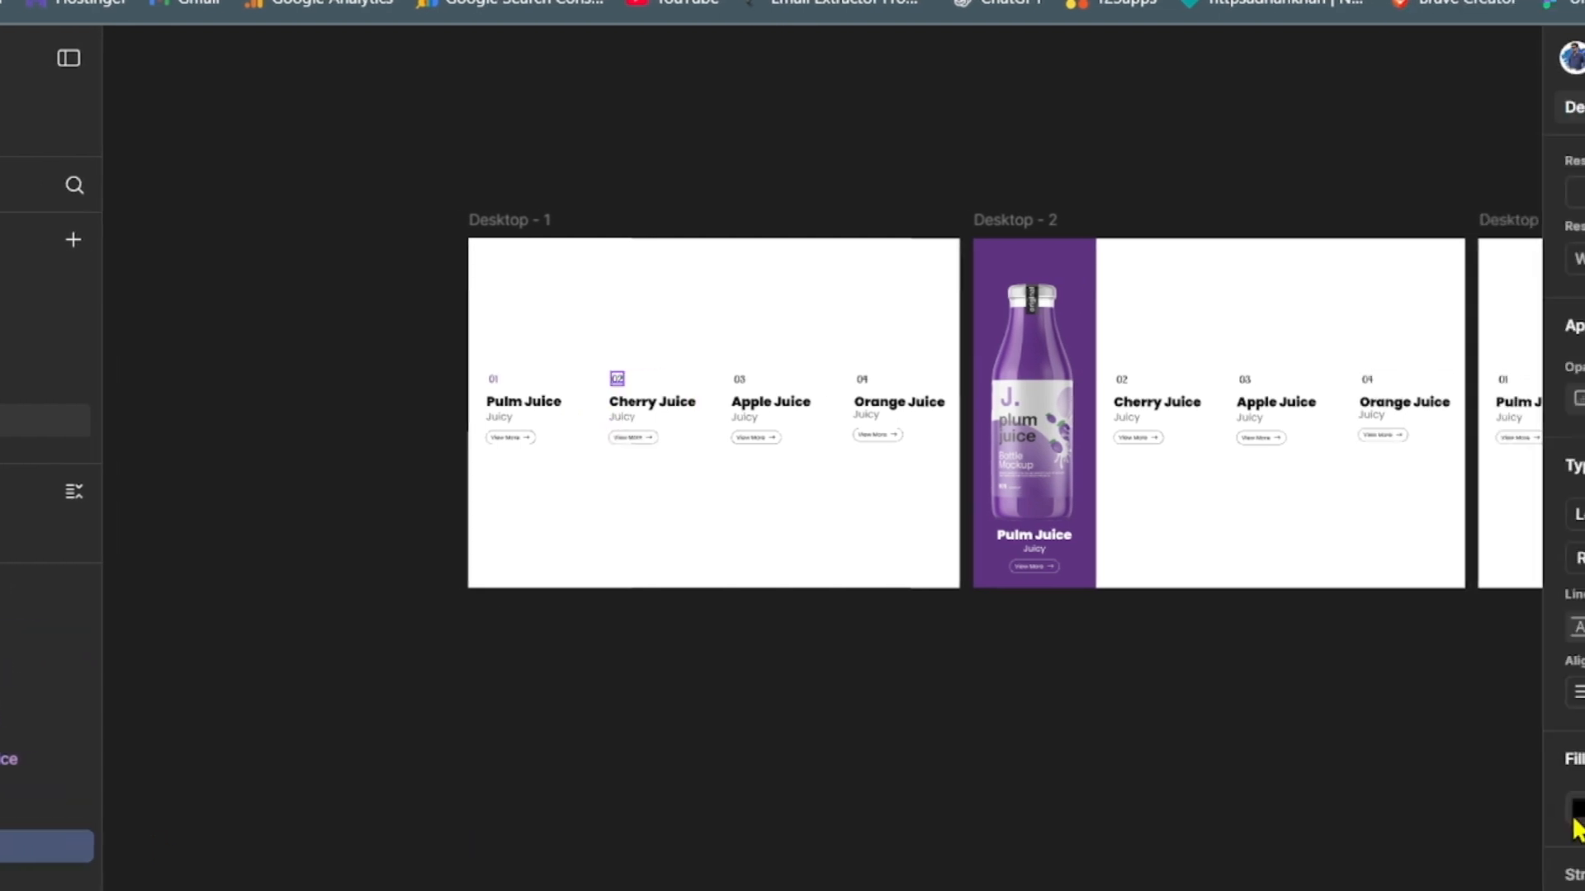
pyautogui.click(1571, 810)
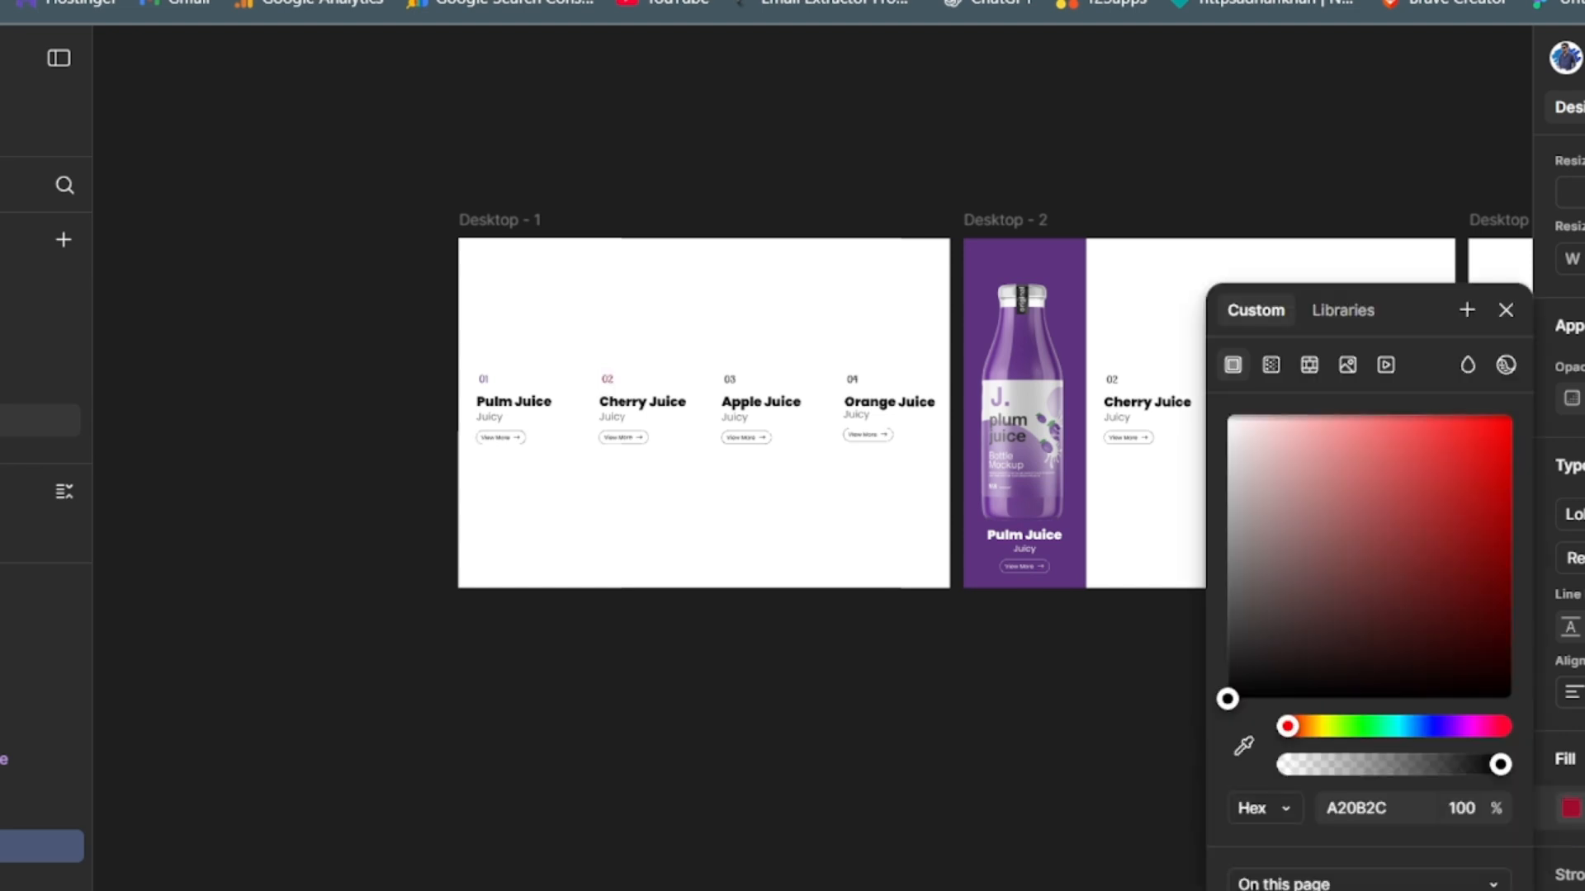
pyautogui.write('A20B2C')
pyautogui.press('Return')
pyautogui.click(1019, 747)
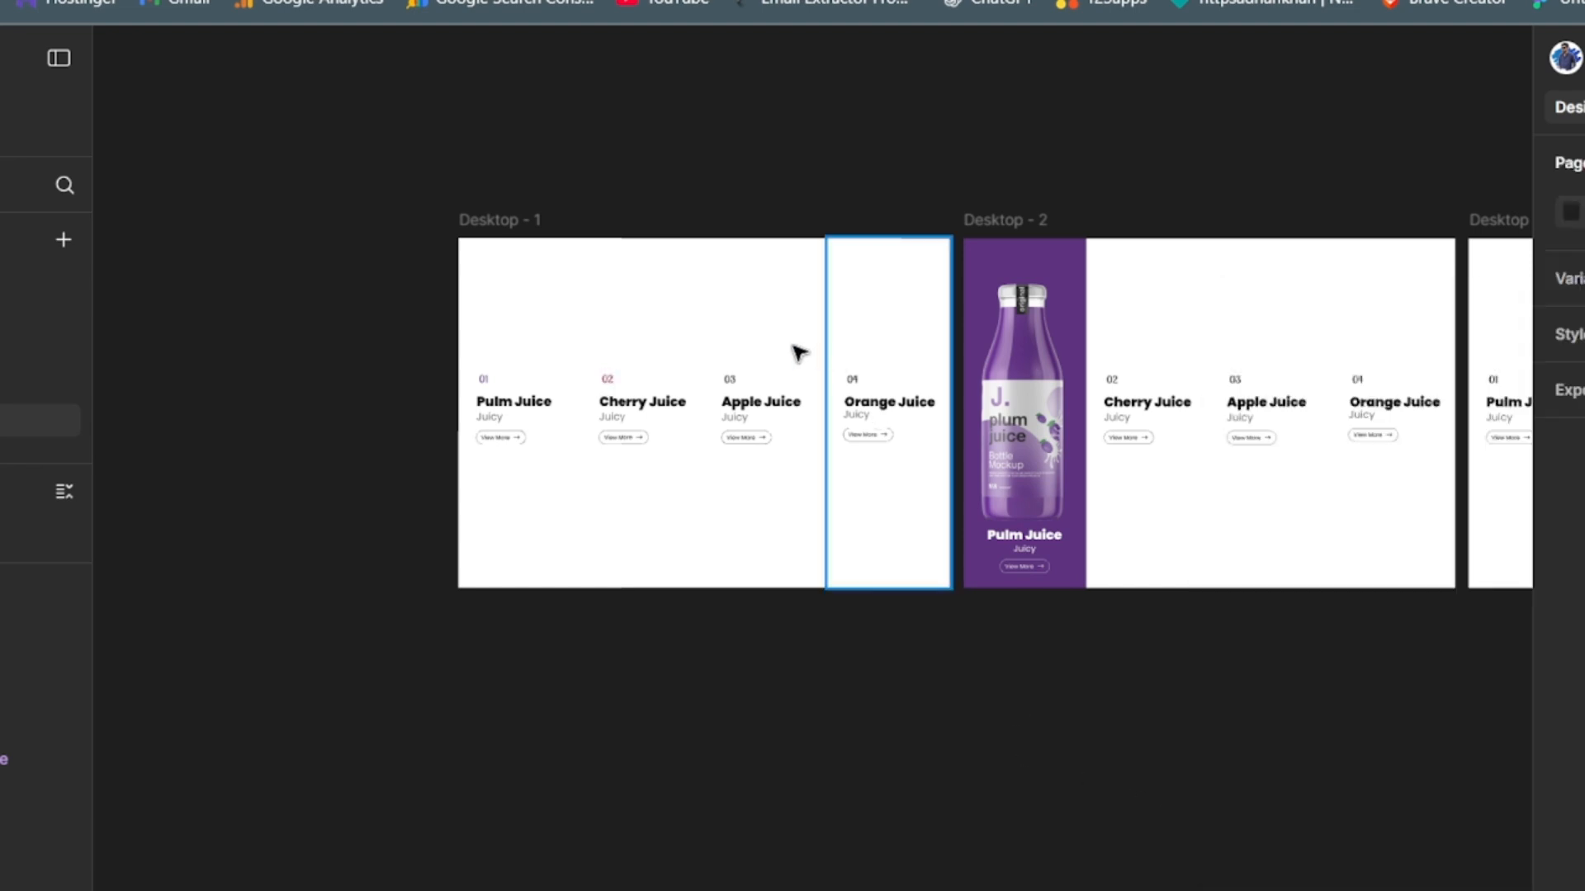
# - Recolour the 03 number above Apple Juice in Desktop - 1 with the apple green #789F22
pyautogui.click(731, 379)
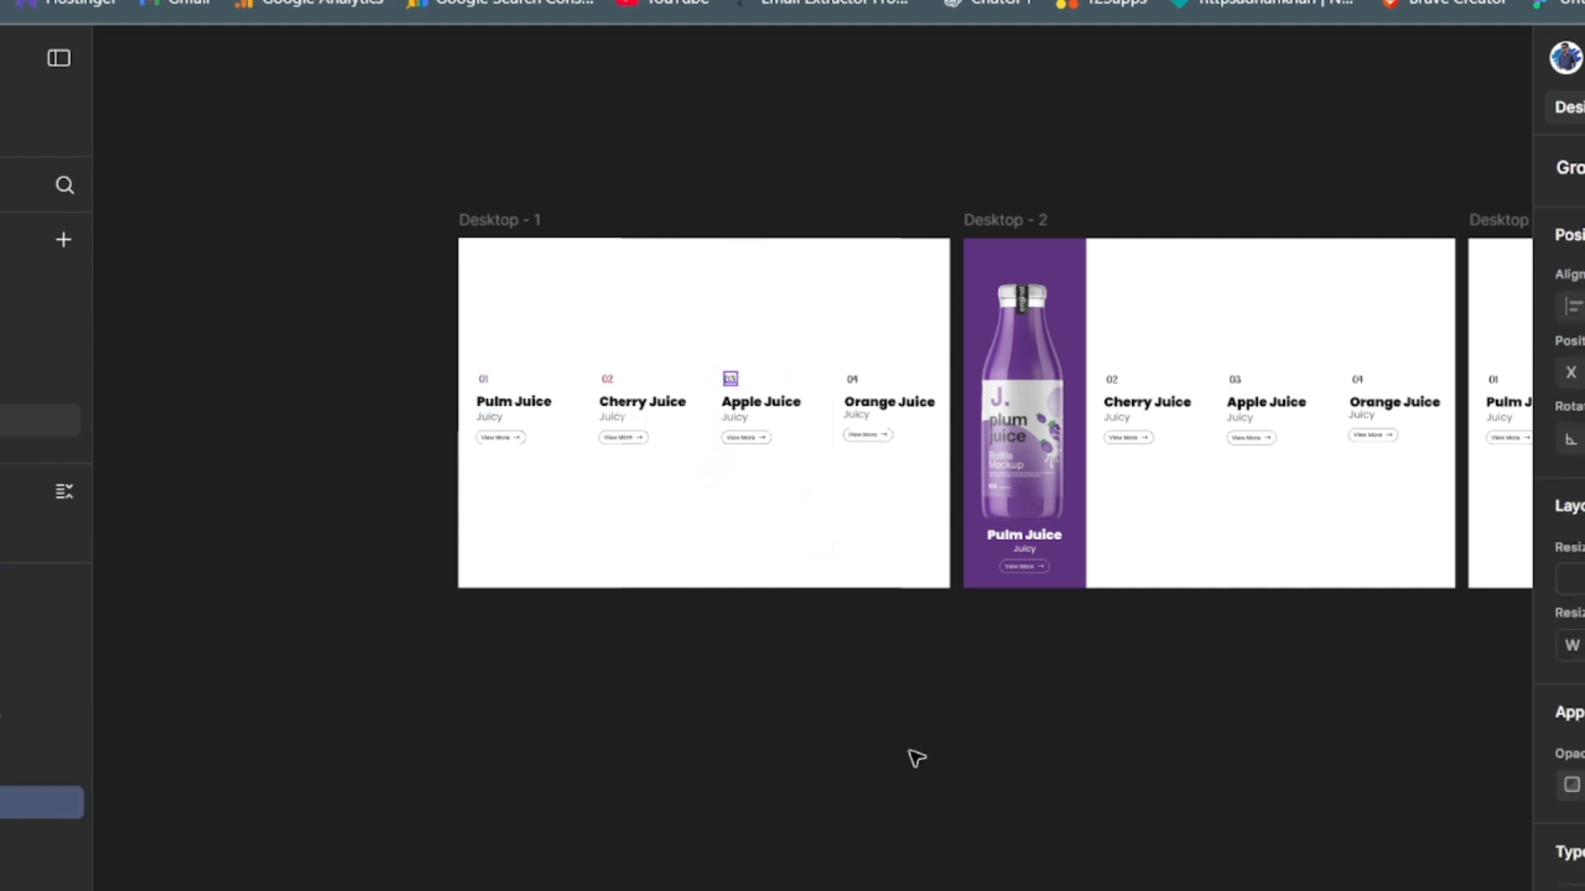
pyautogui.scroll(-5, 1572, 859)
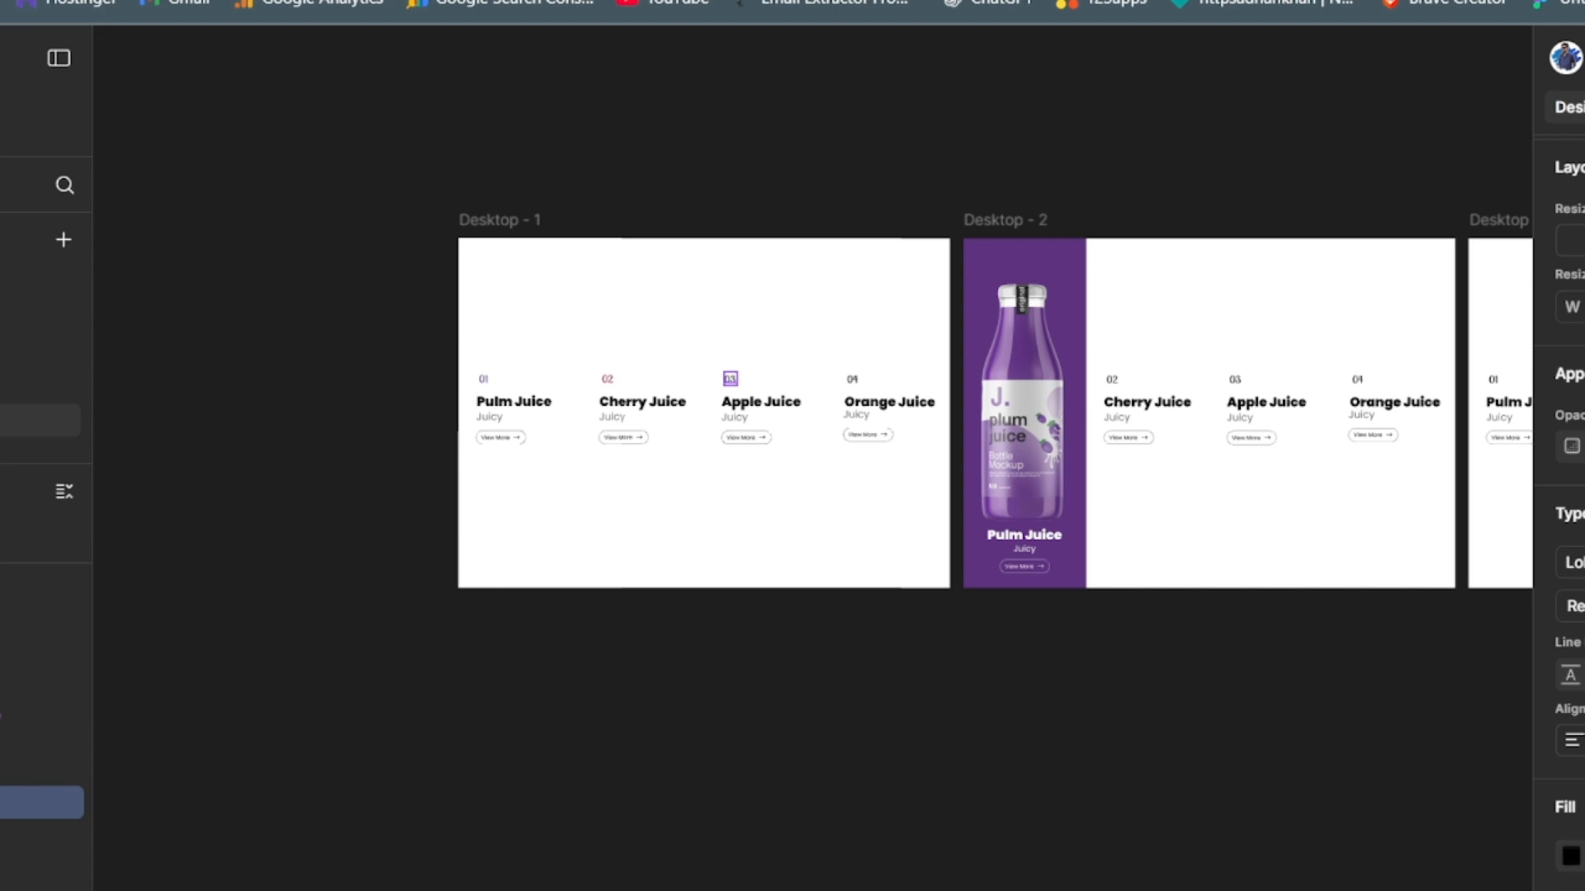
pyautogui.click(1571, 859)
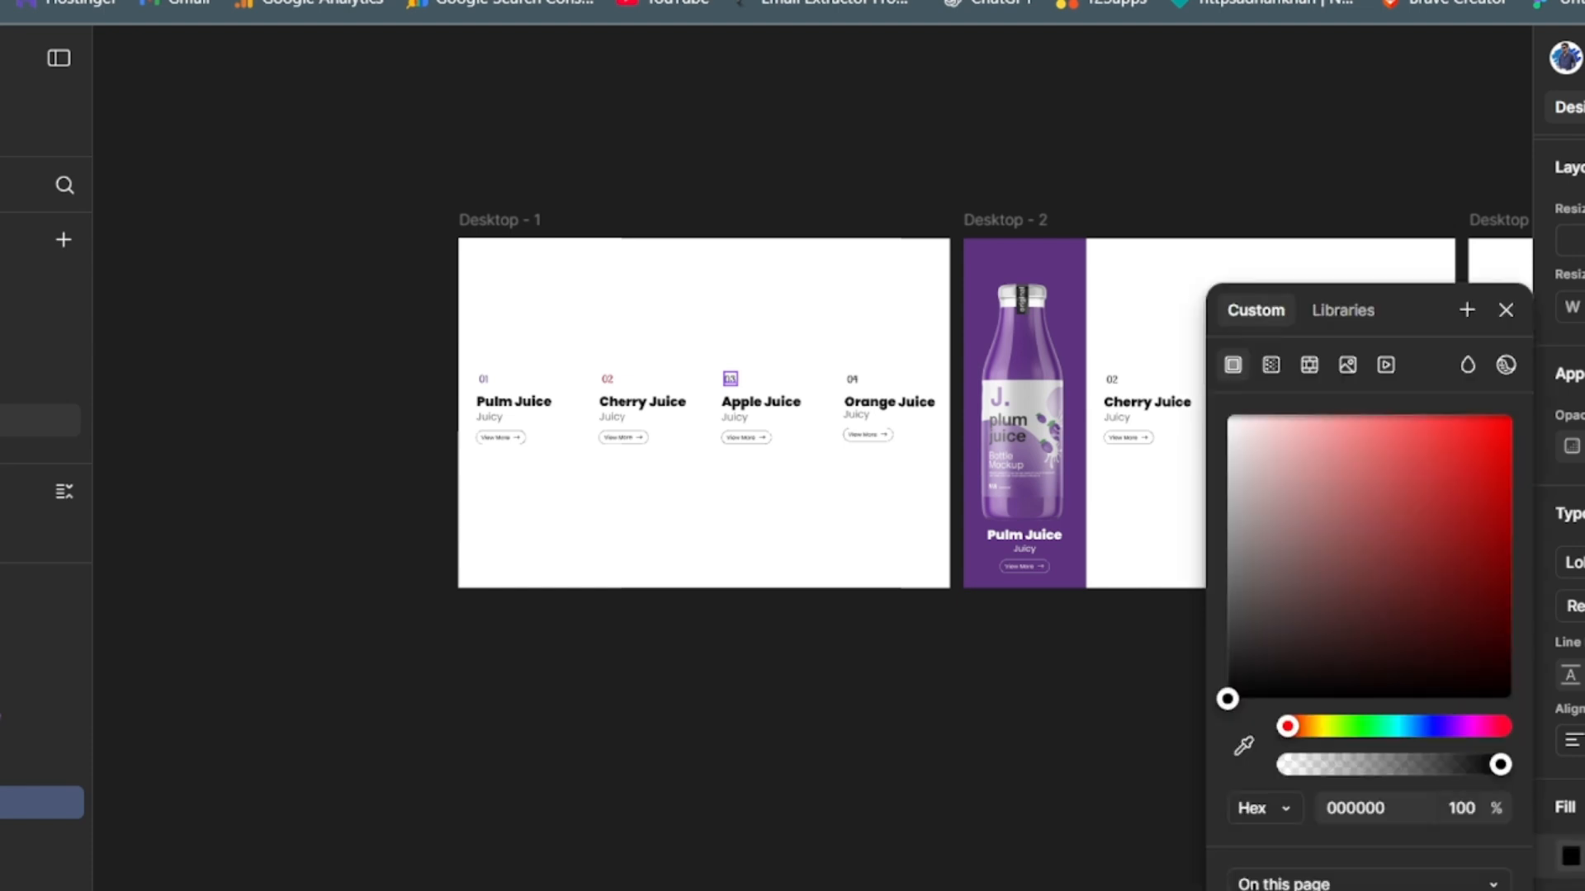
# - Recolour the 04 number above Orange Juice in Desktop - 1 with the orange #FF8D12
pyautogui.click(858, 383)
pyautogui.click(854, 380)
pyautogui.click(852, 380)
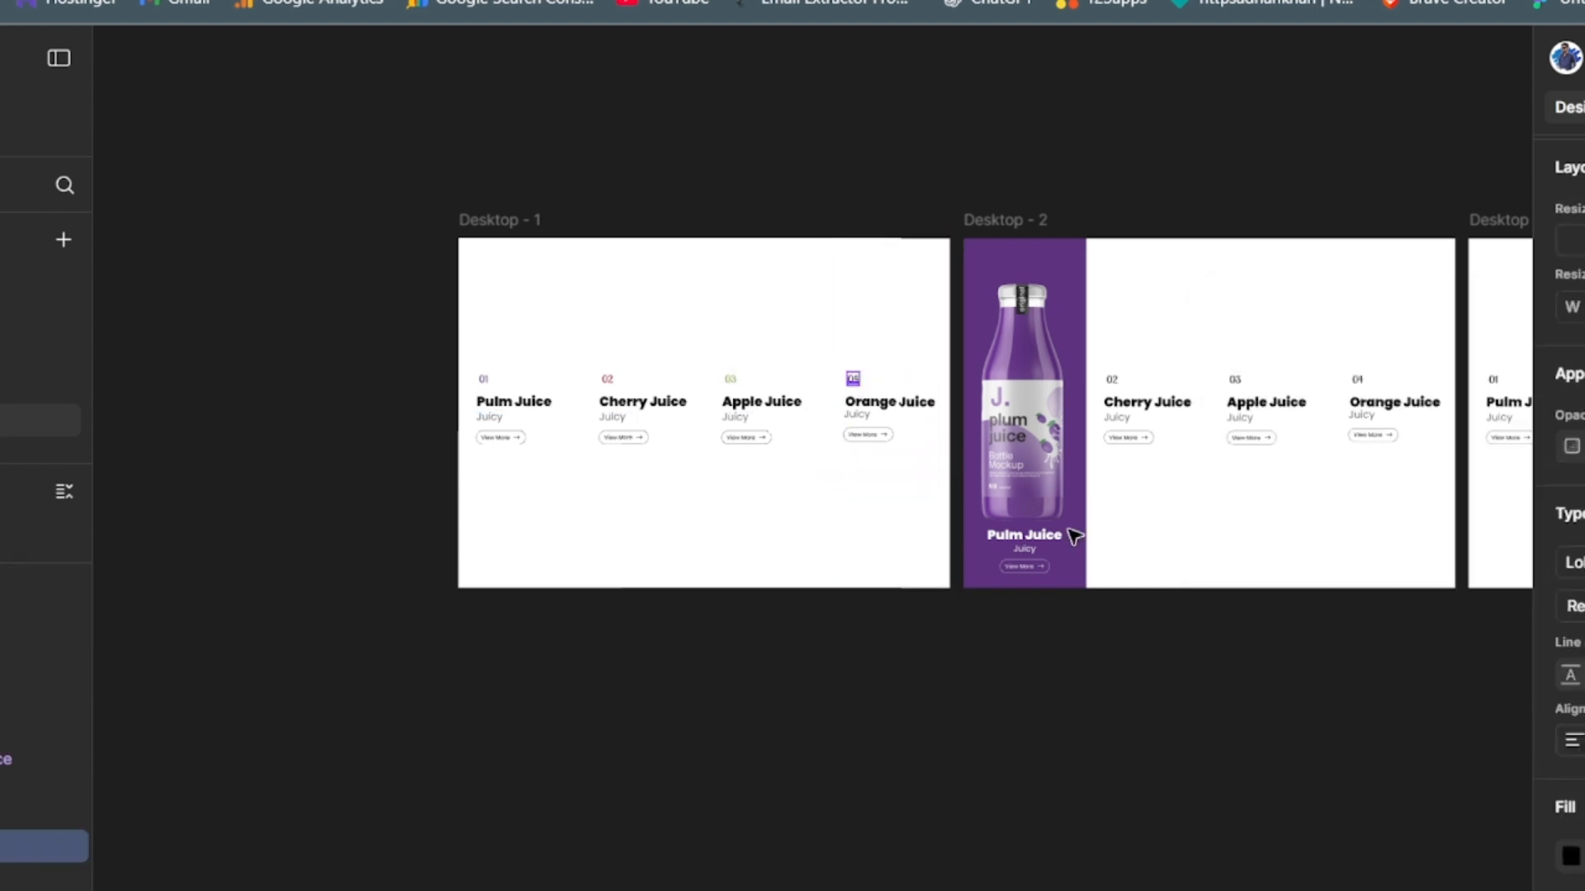
pyautogui.click(1571, 858)
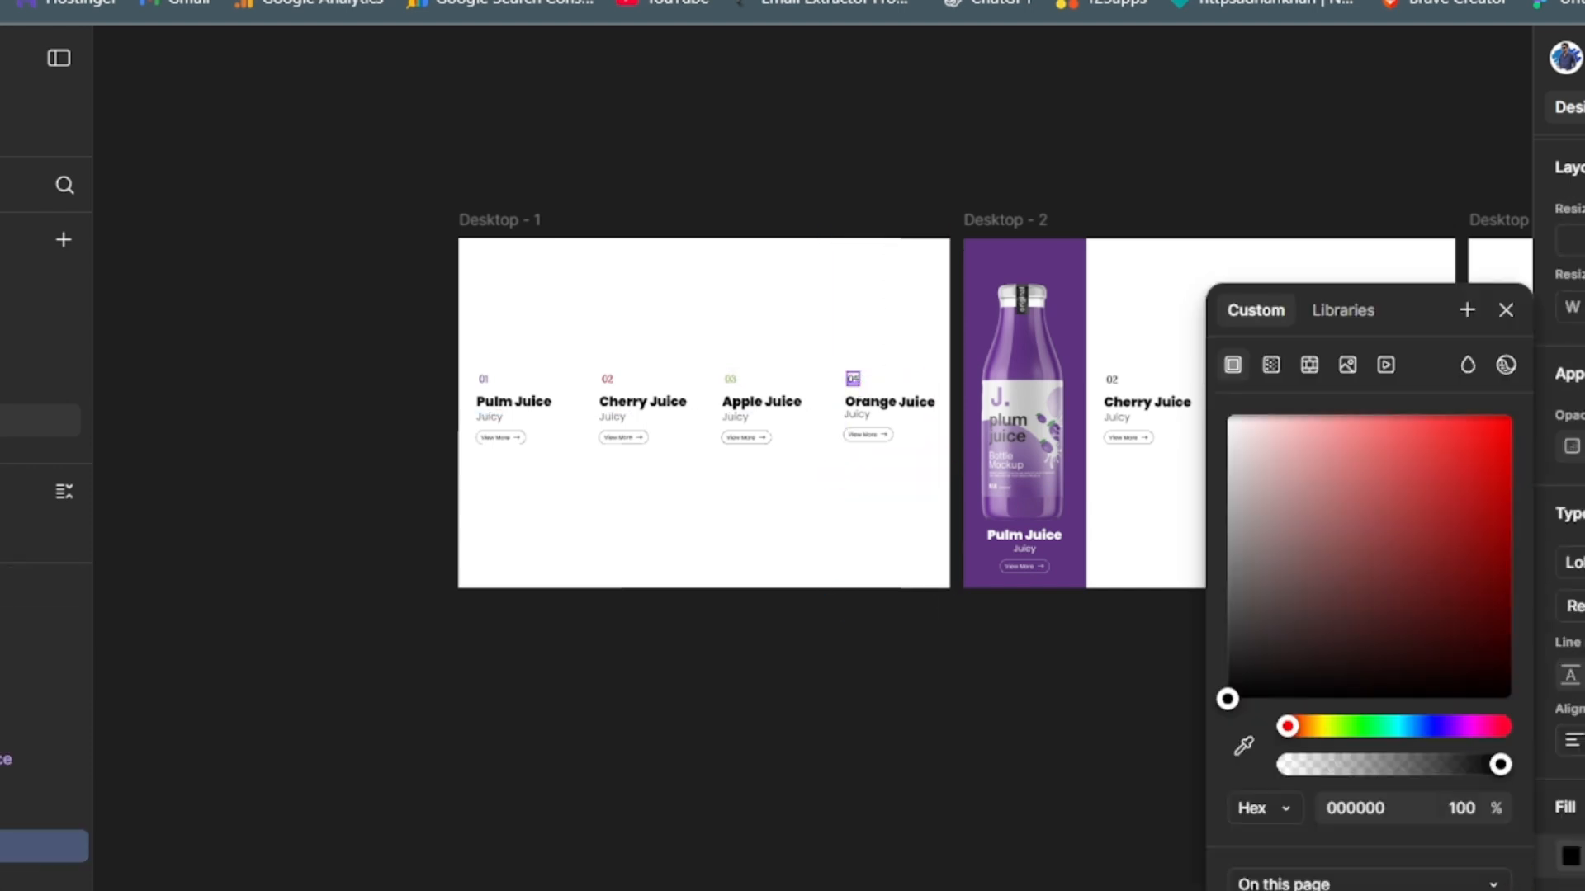
pyautogui.click(1362, 890)
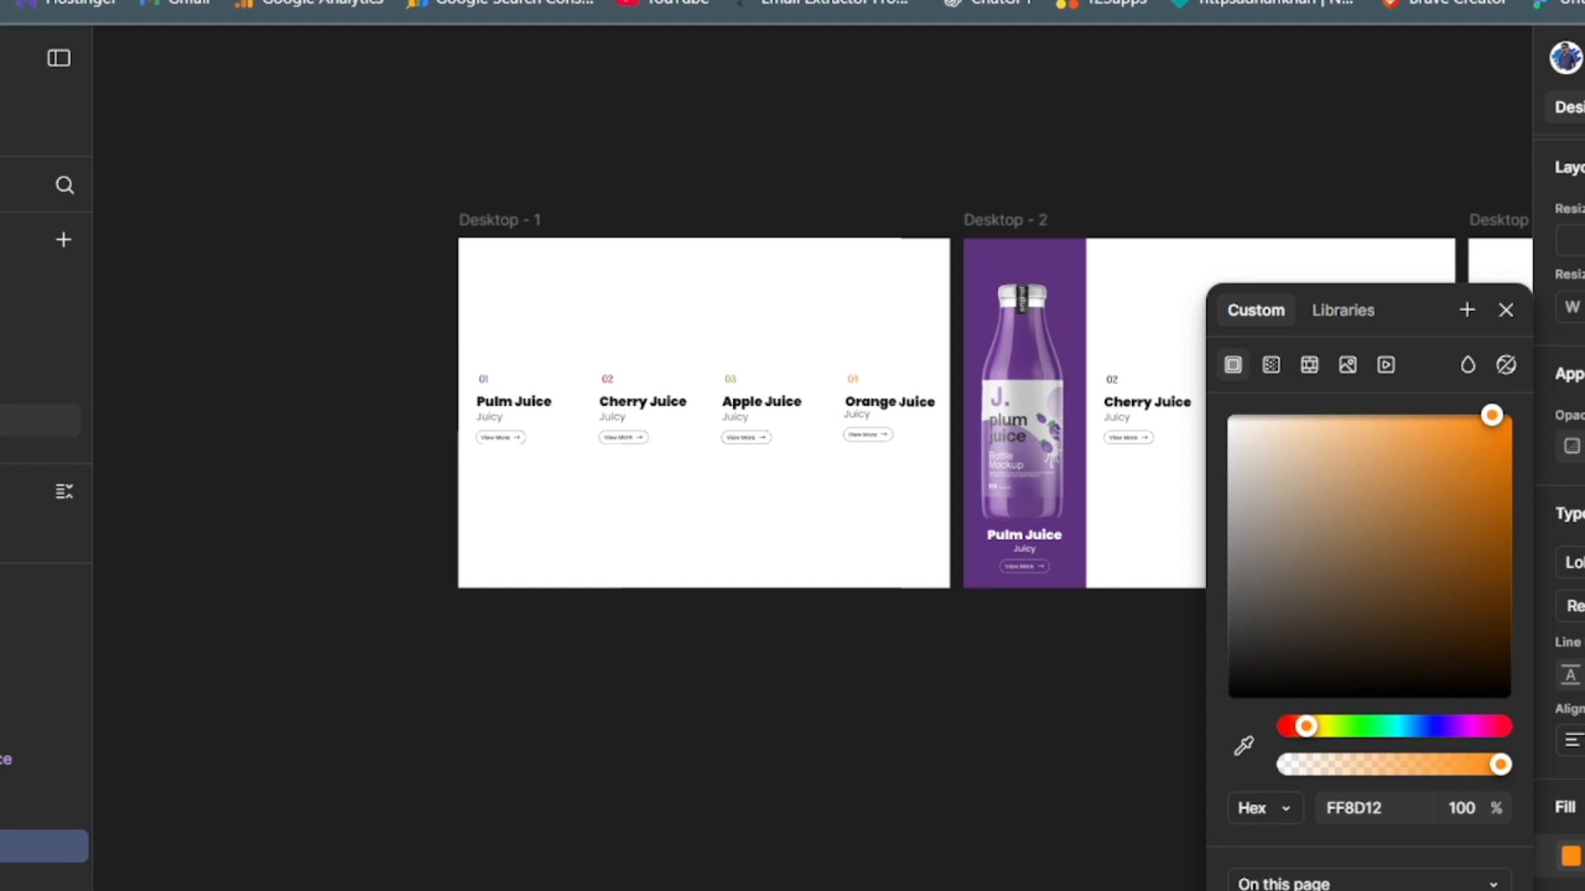
pyautogui.click(843, 737)
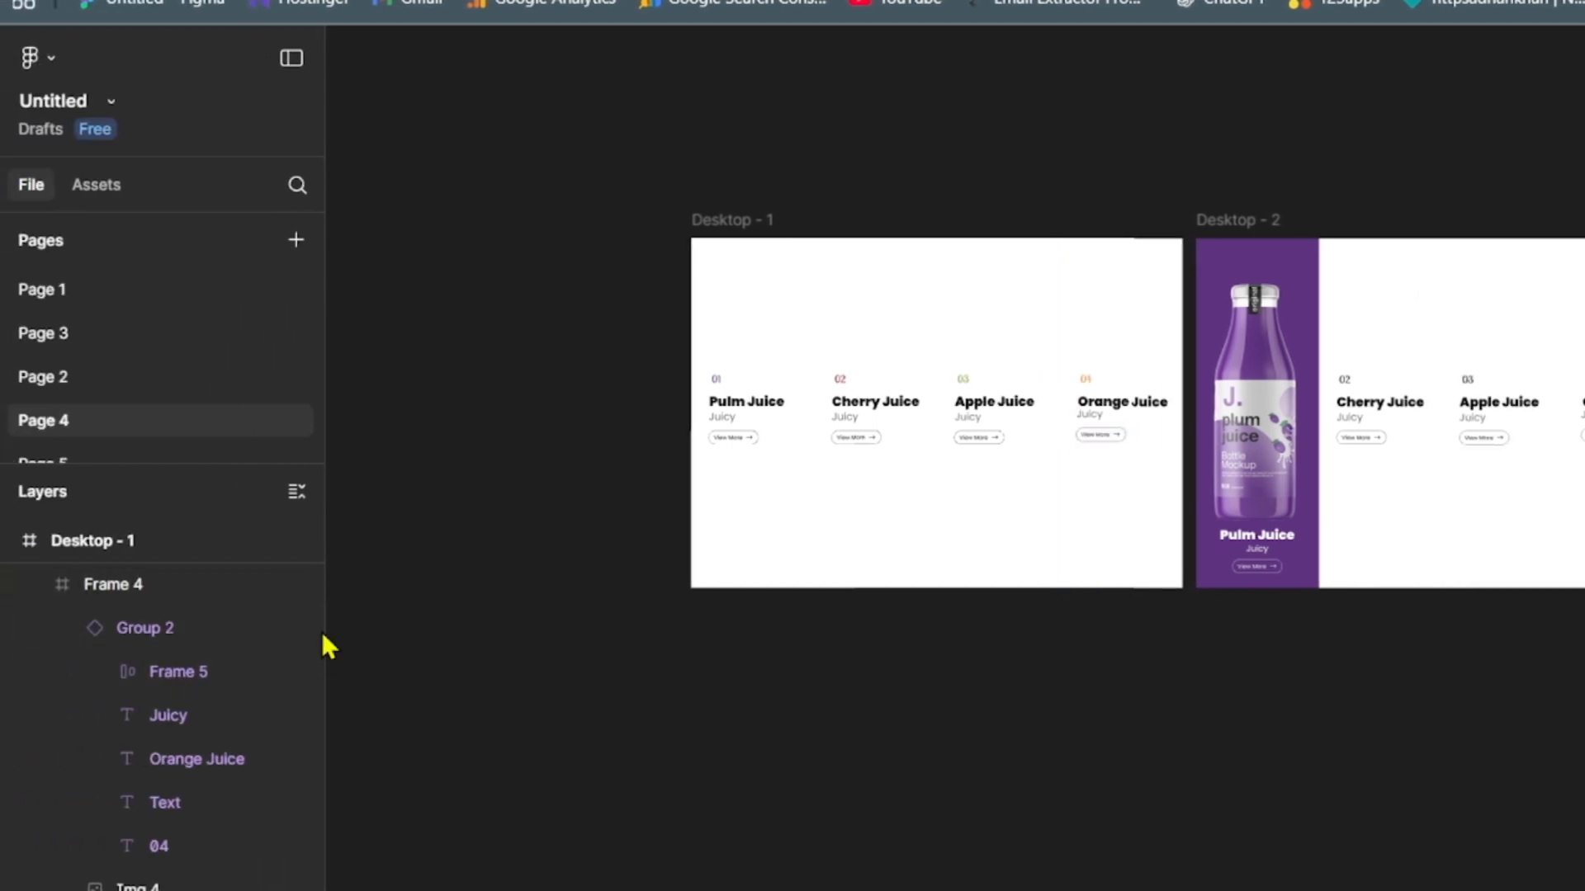
# - Collapse the expanded Desktop - 1 frame in the layer list
pyautogui.scroll(3, 315, 589)
pyautogui.click(12, 688)
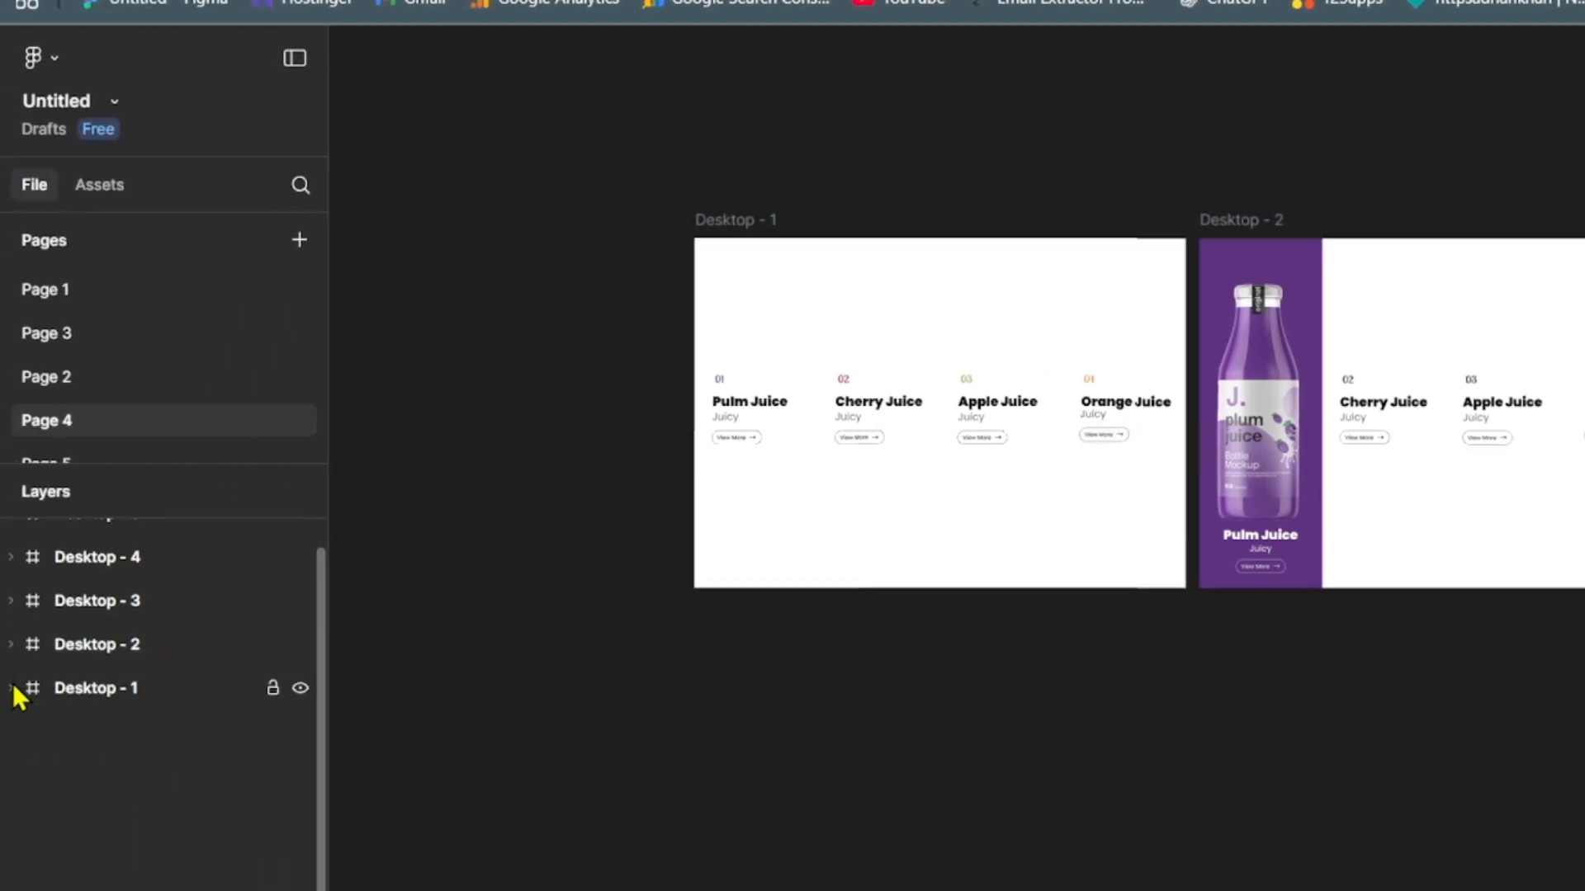
pyautogui.scroll(2, 329, 619)
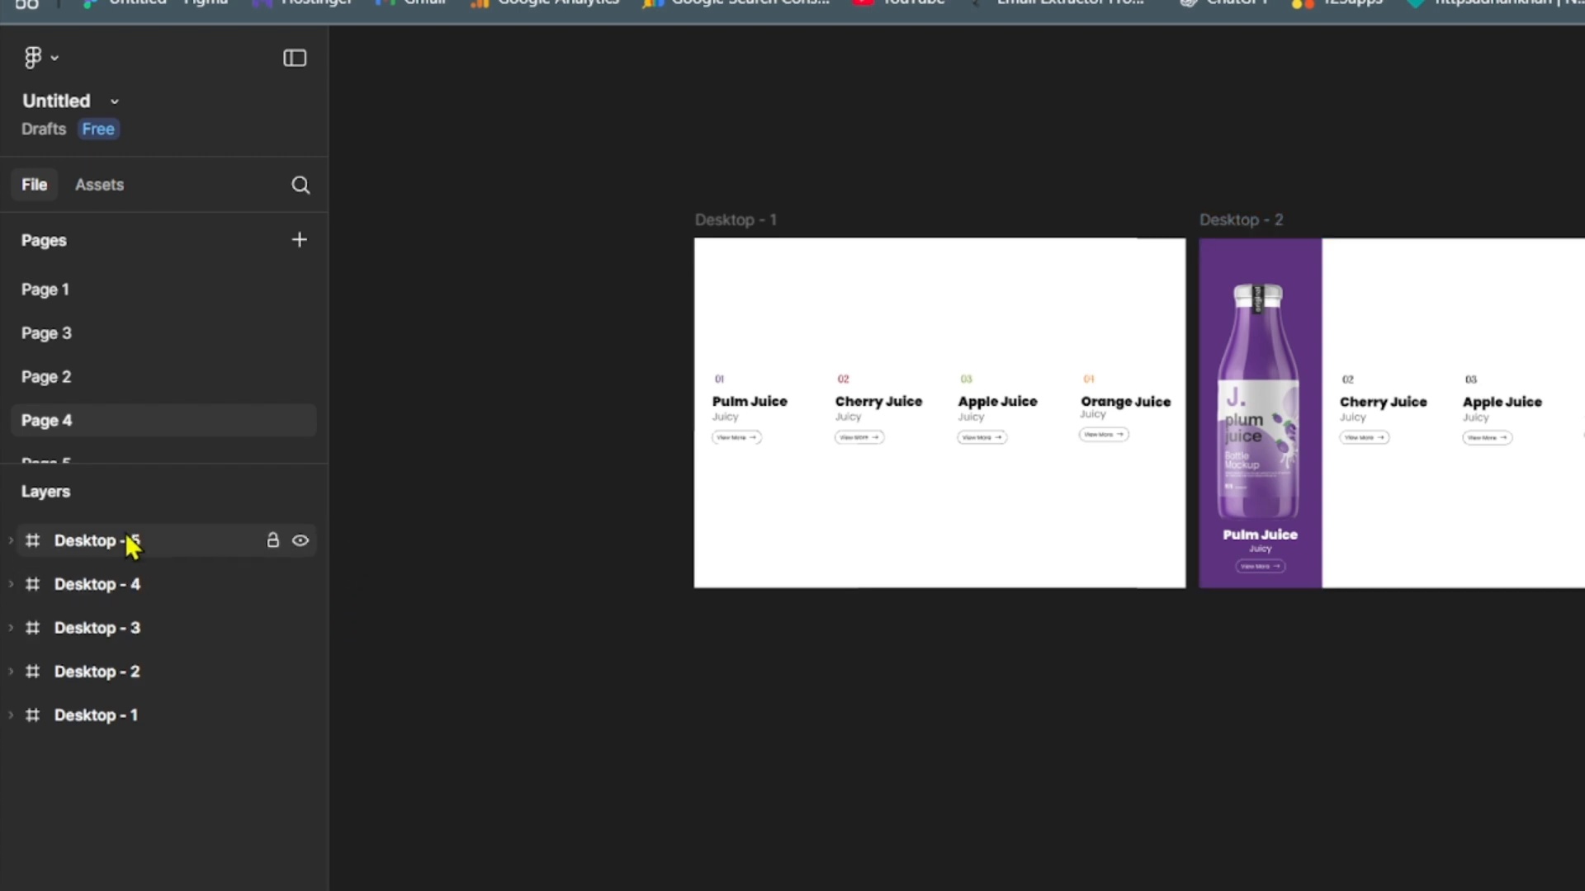
# - Add a new 1440 × 1024 desktop frame directly below Desktop - 1, aligned with its left edge
pyautogui.moveTo(1363, 673); pyautogui.dragTo(1196, 525)
pyautogui.press('f')
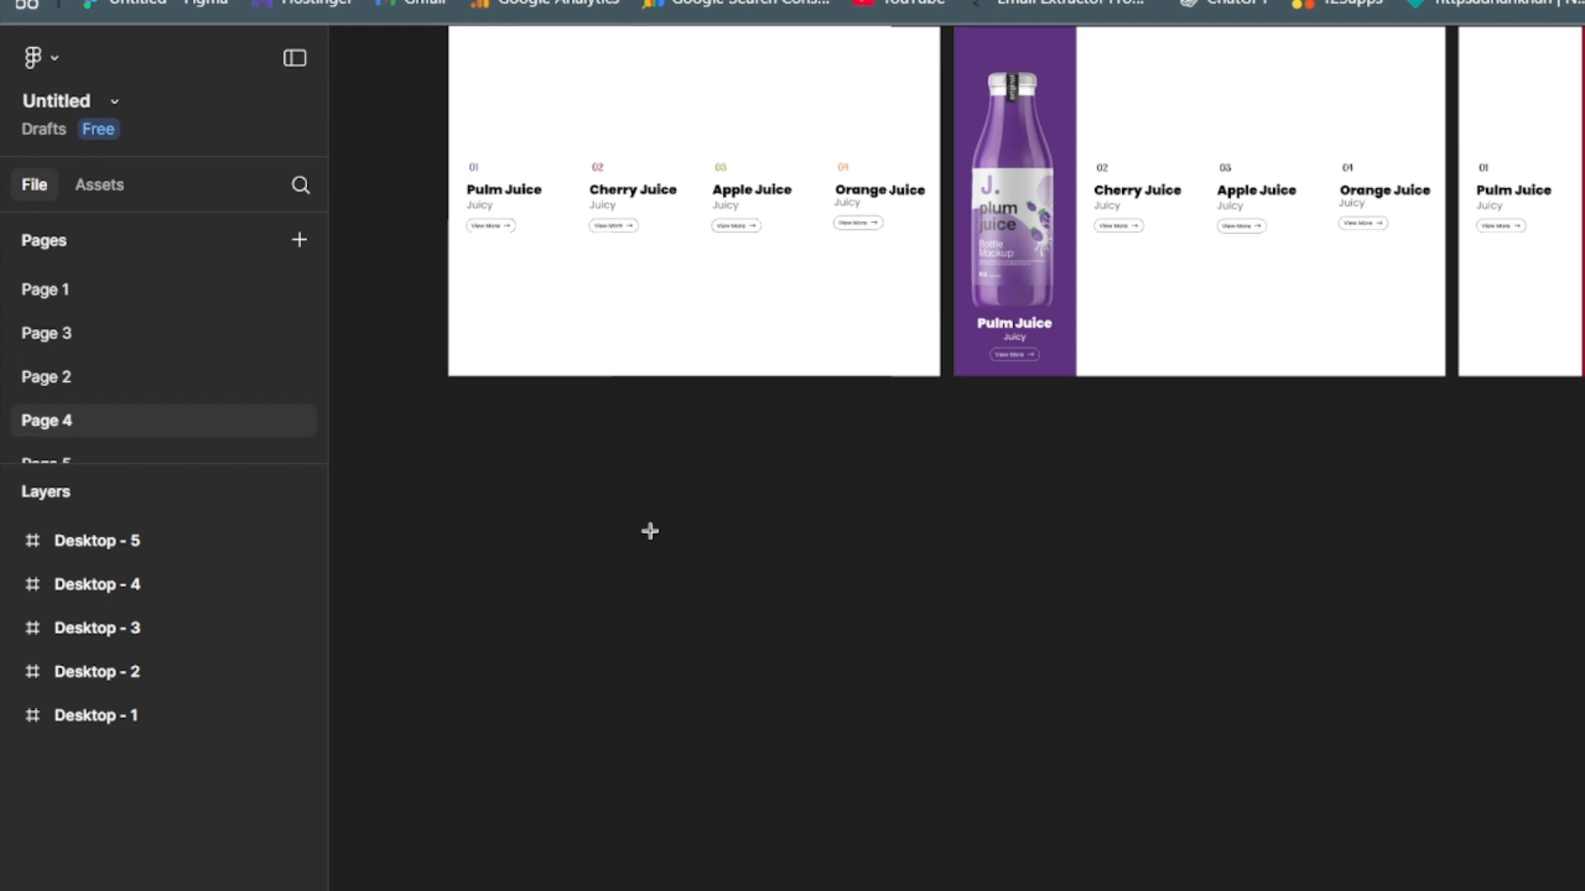
pyautogui.click(870, 545)
pyautogui.moveTo(840, 517); pyautogui.dragTo(658, 570)
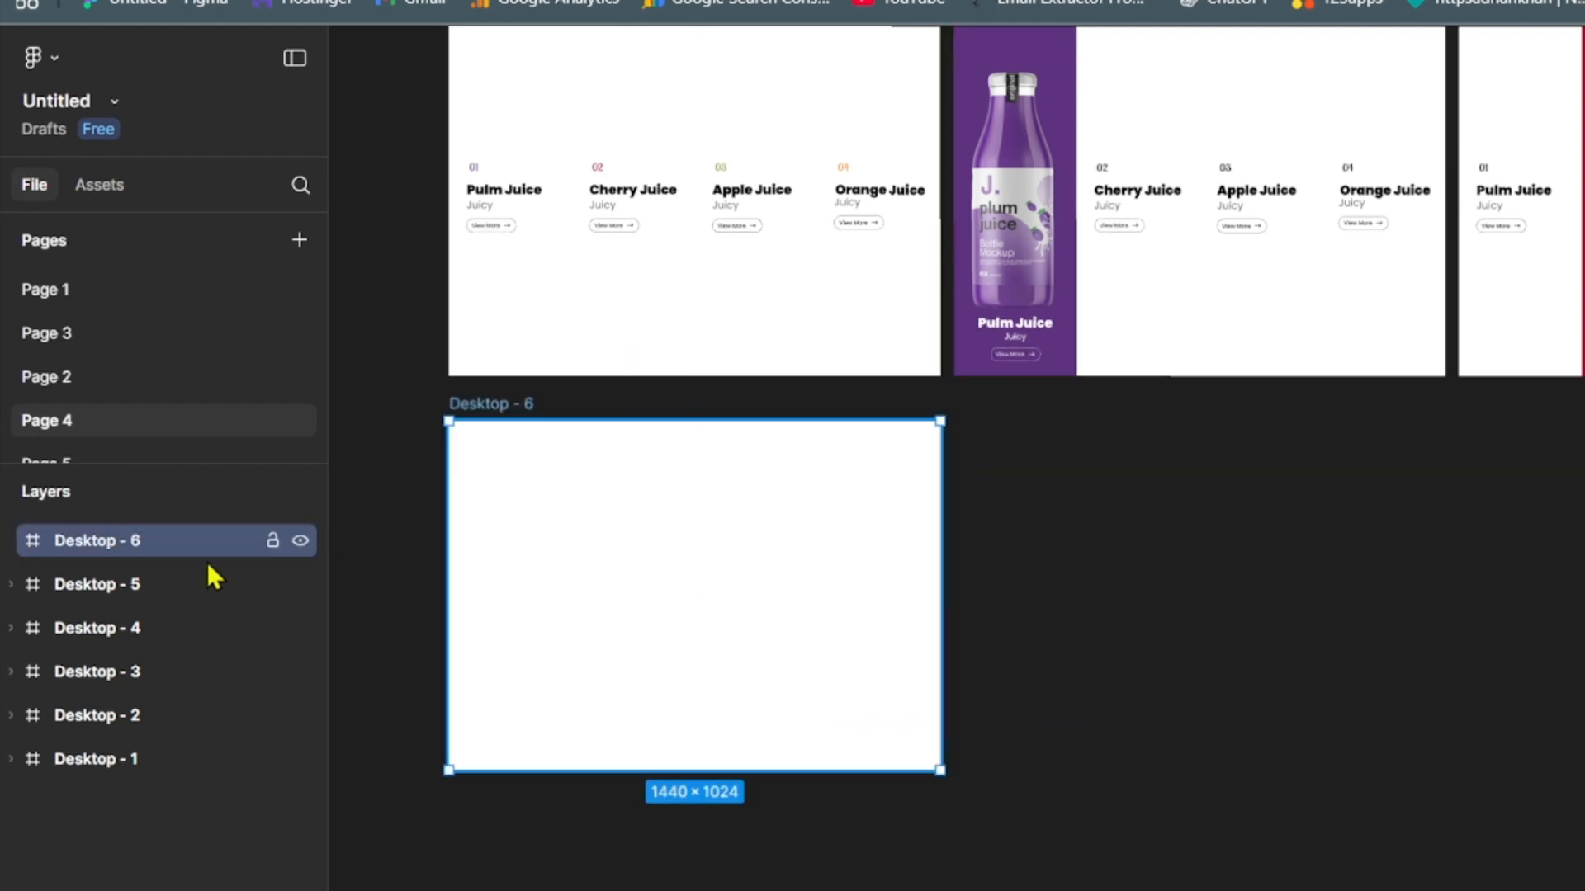
# - Rename the new desktop frame as Hero Section
pyautogui.doubleClick(124, 538)
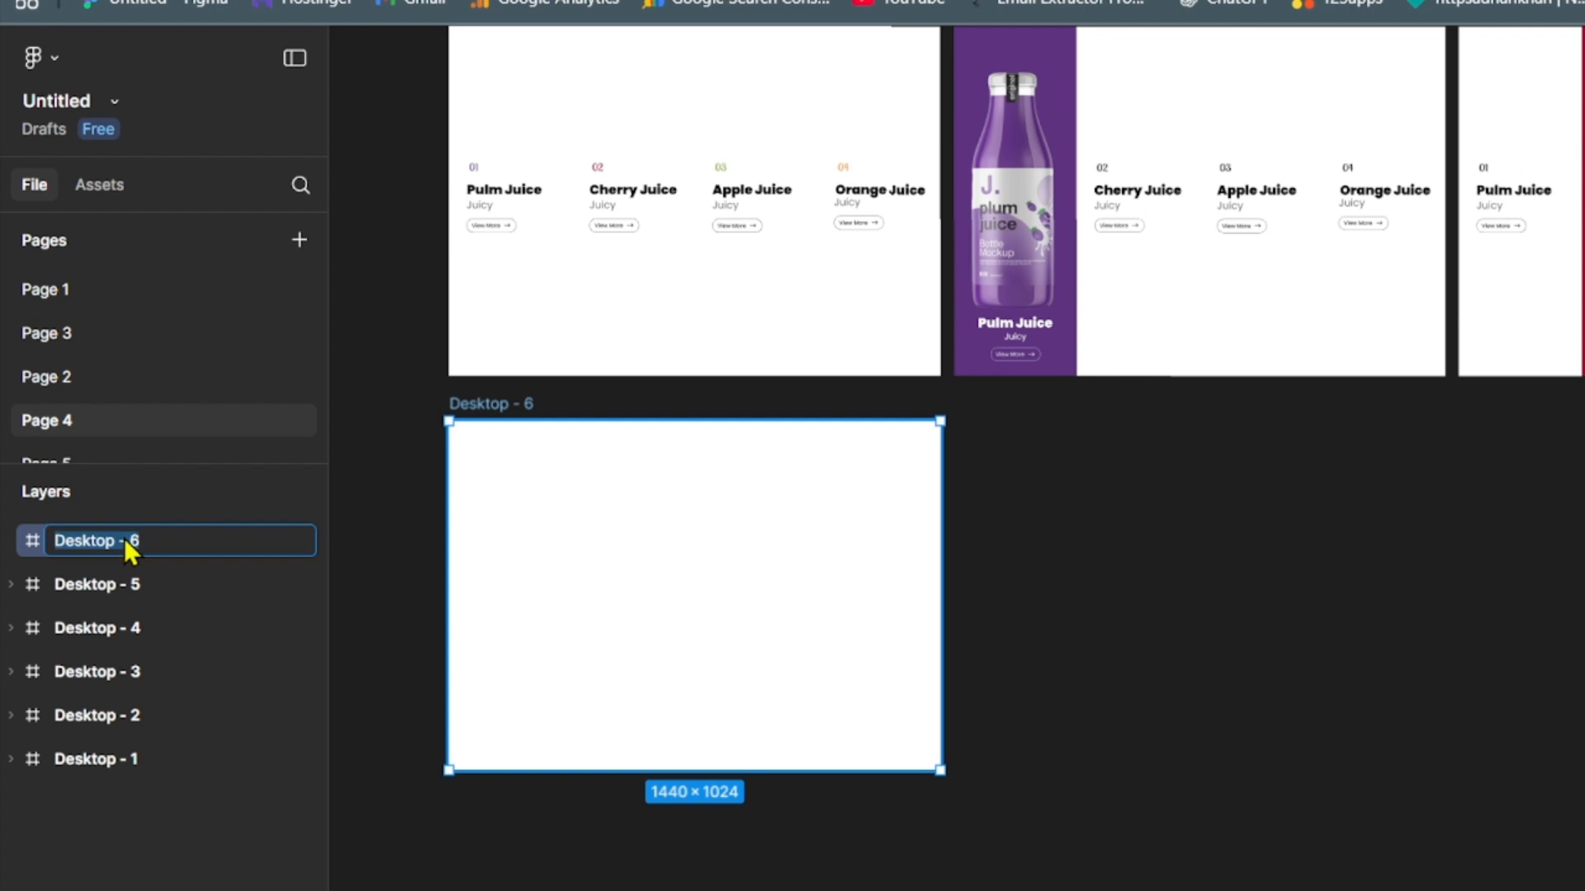
pyautogui.write('Hero Section')
pyautogui.click(1328, 736)
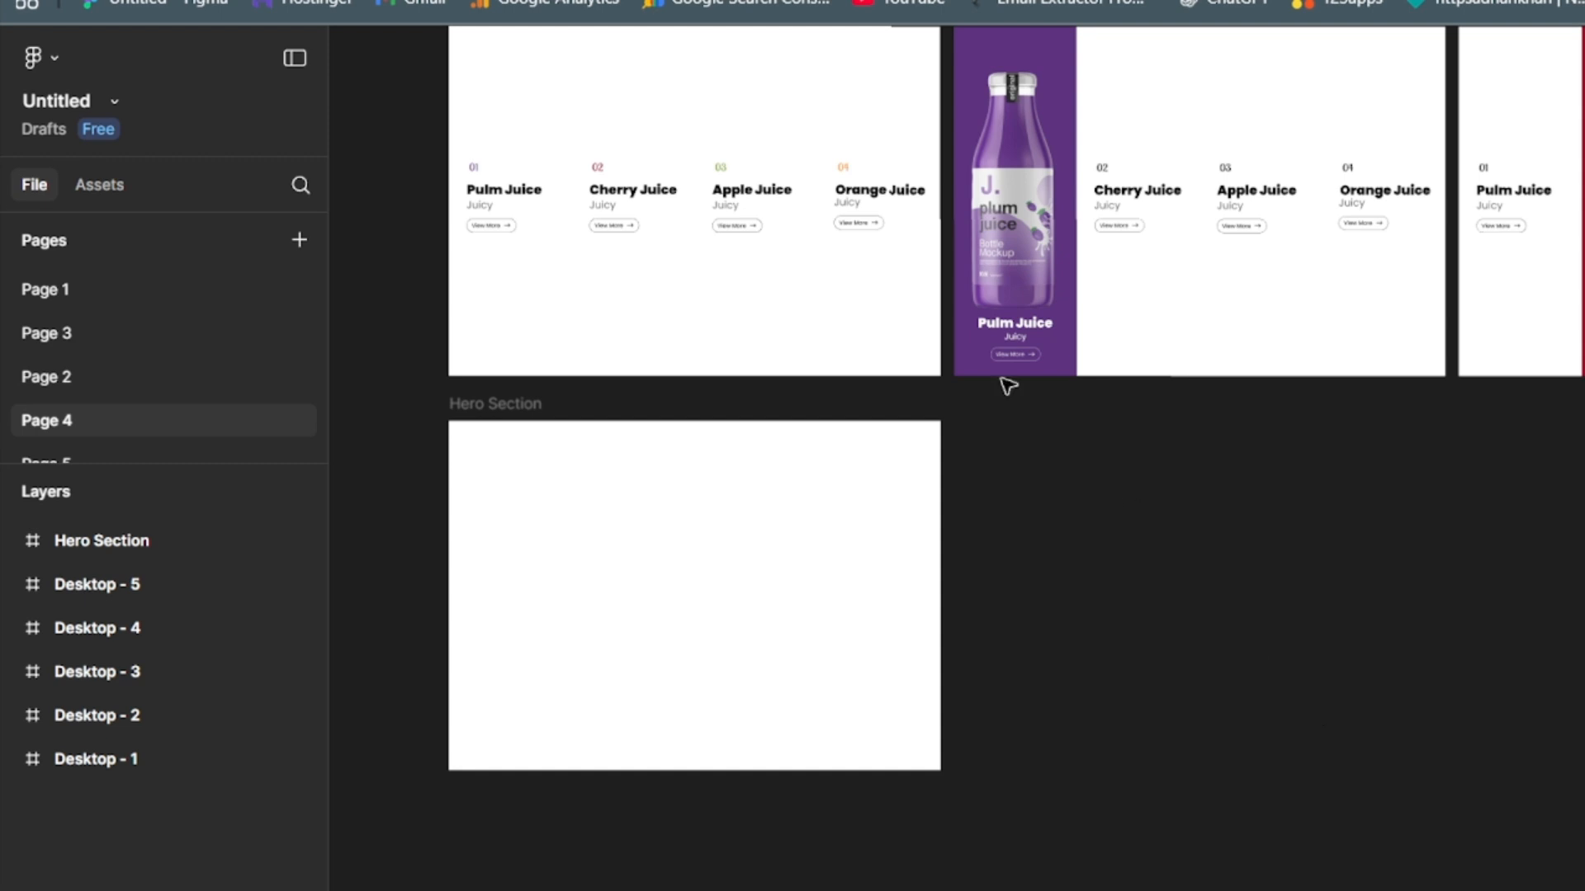
# - Copy the plum juice bottle image from Desktop - 2 into the Hero Section frame and centre it horizontally and vertically
pyautogui.keyDown('ctrl'); pyautogui.click(1036, 248); pyautogui.keyUp('ctrl')
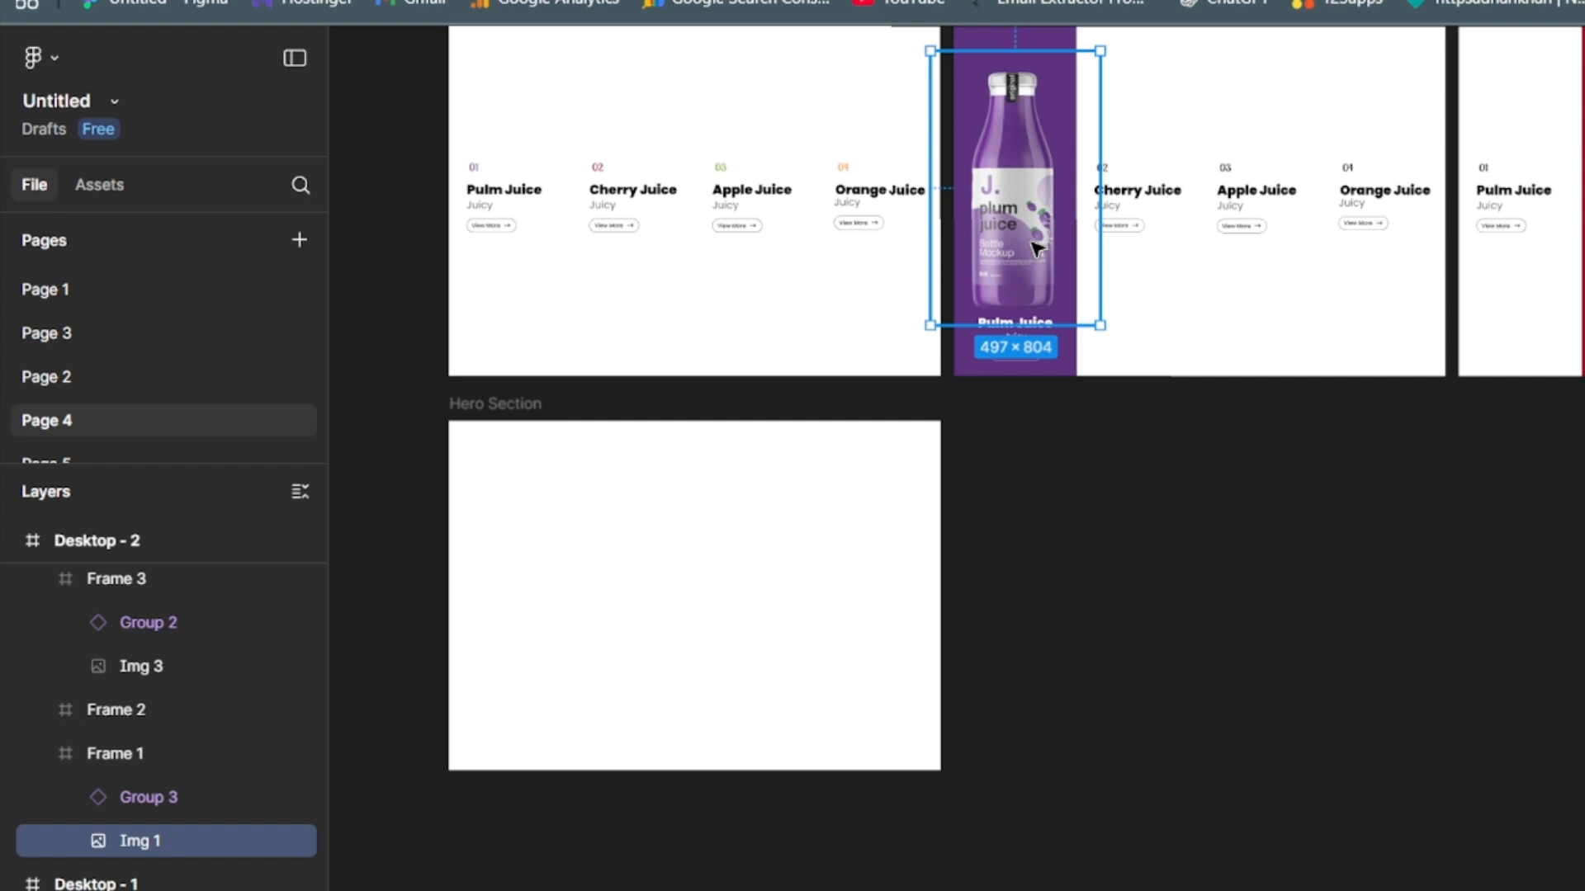
pyautogui.click(854, 594)
pyautogui.hotkey('ctrl', 'v')
pyautogui.moveTo(496, 576); pyautogui.dragTo(682, 578)
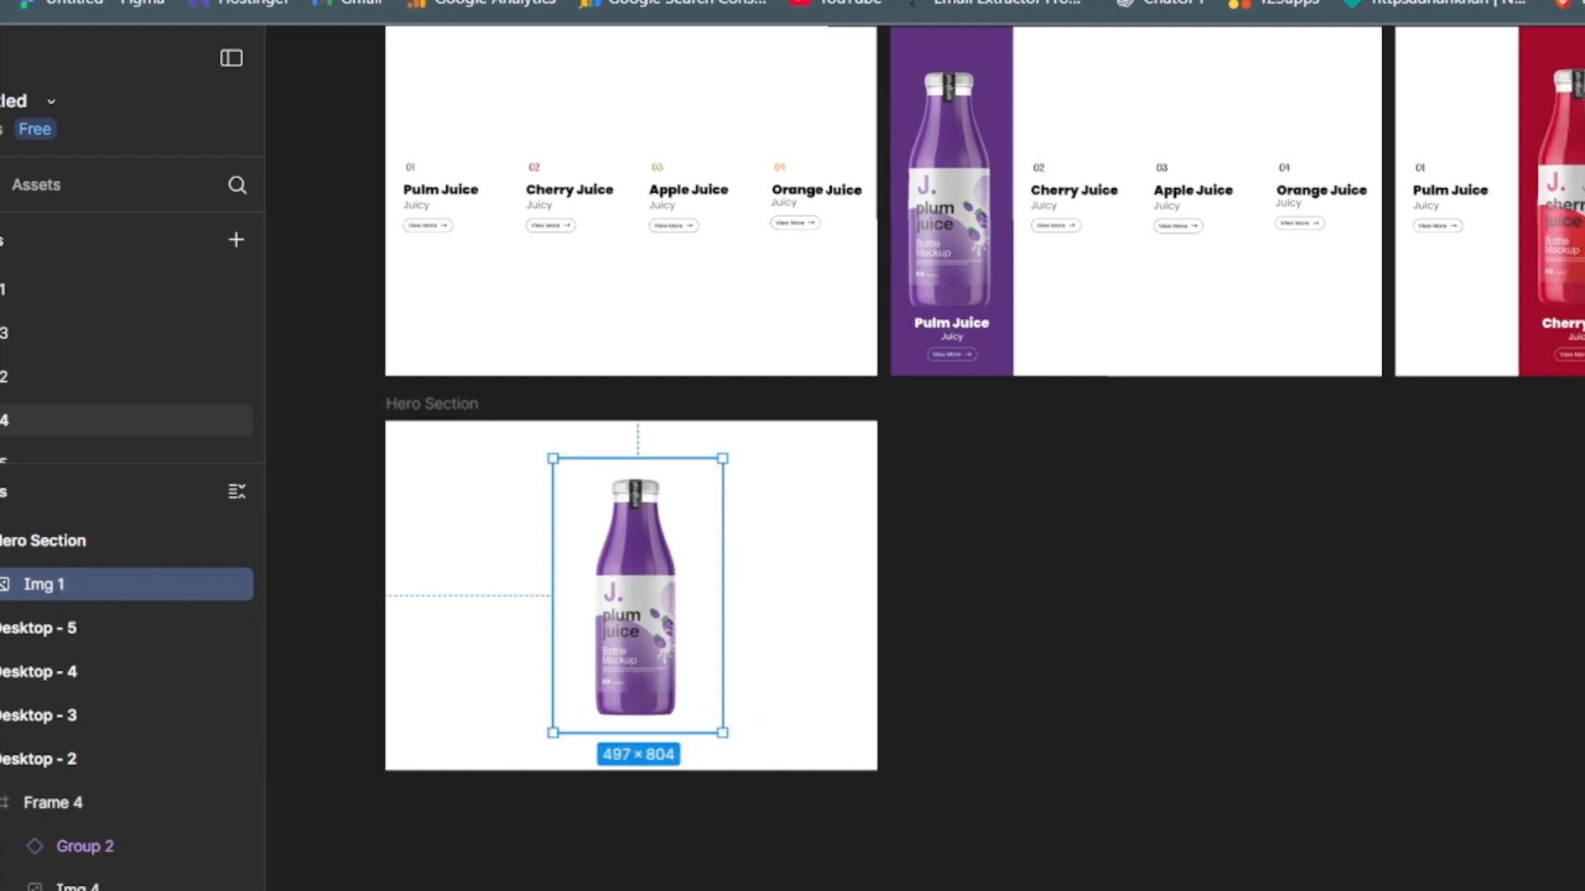
pyautogui.hotkey('alt', 'h')
pyautogui.hotkey('alt', 'v')
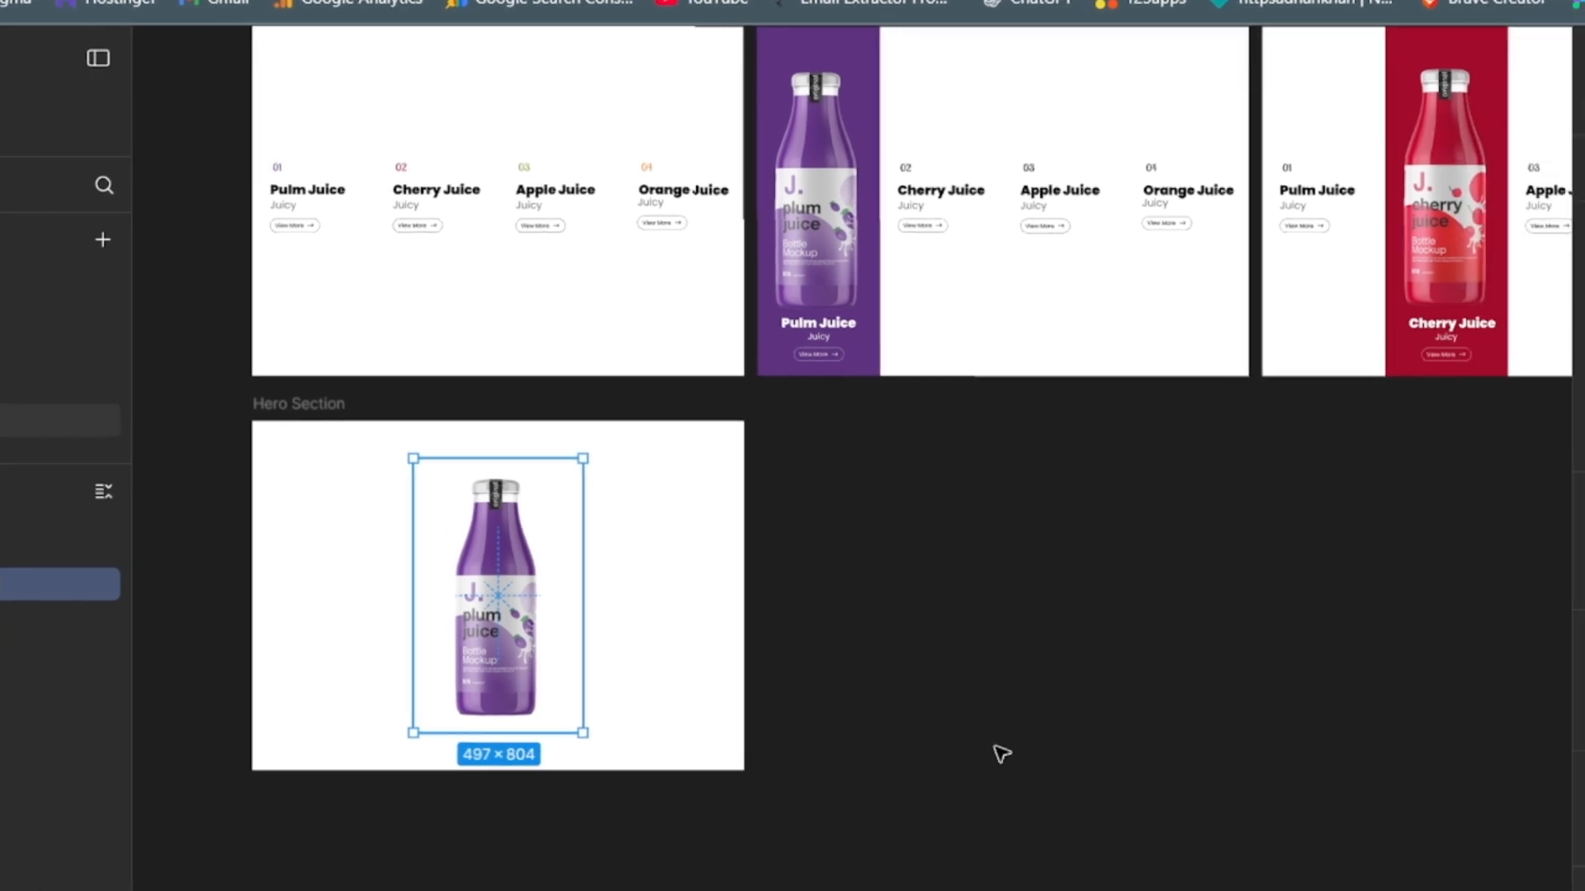
pyautogui.click(1001, 753)
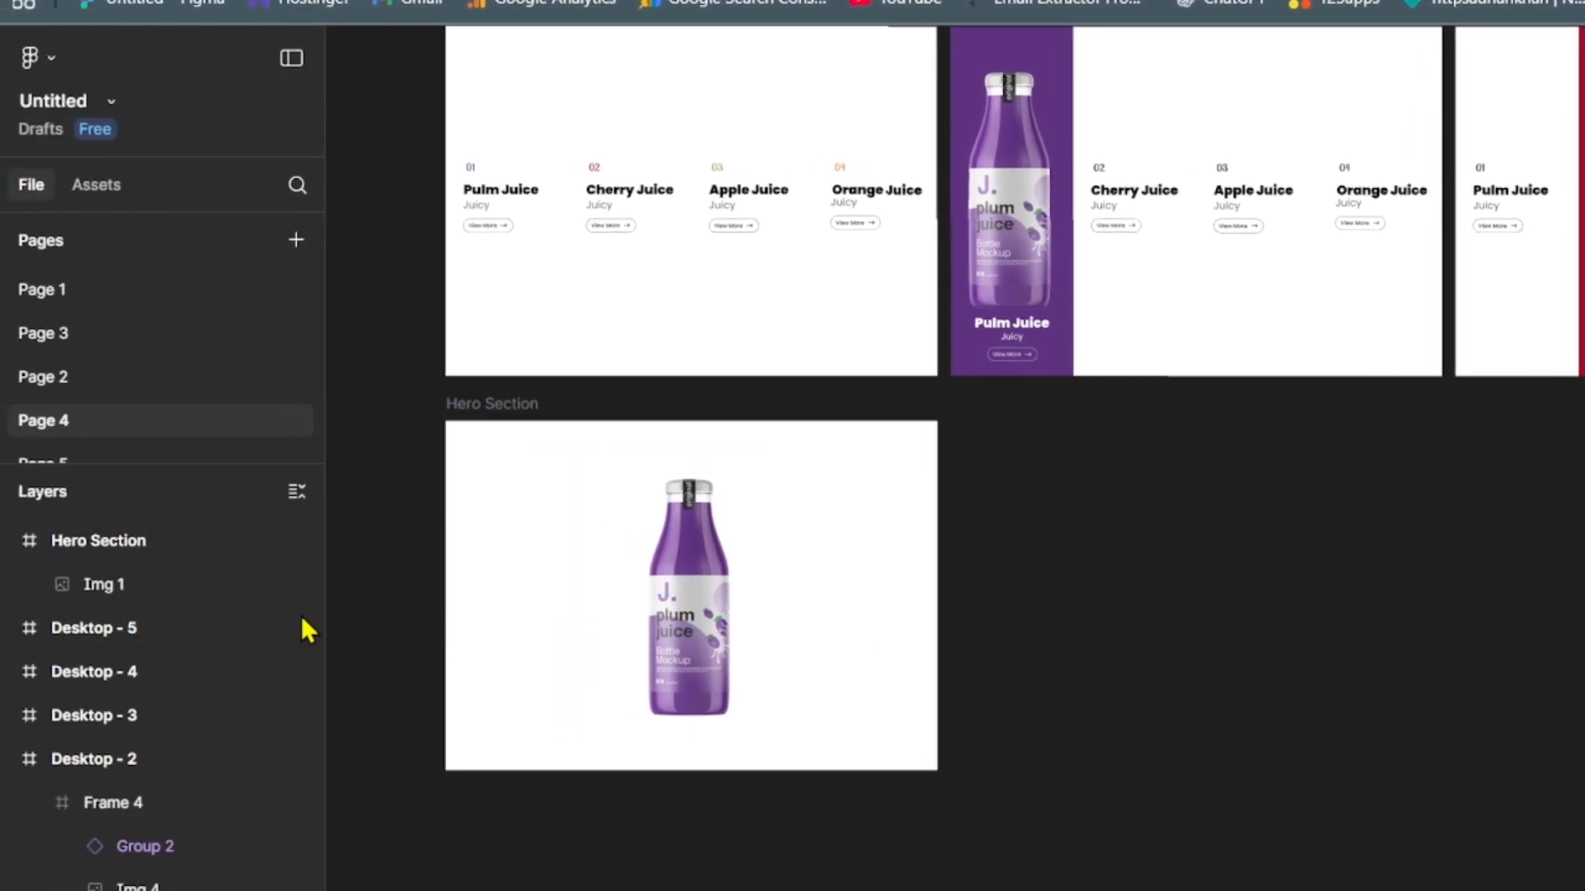
# - Collapse the Desktop - 2 layers and fill the Hero Section frame with the plum purple #5D327F
pyautogui.click(8, 759)
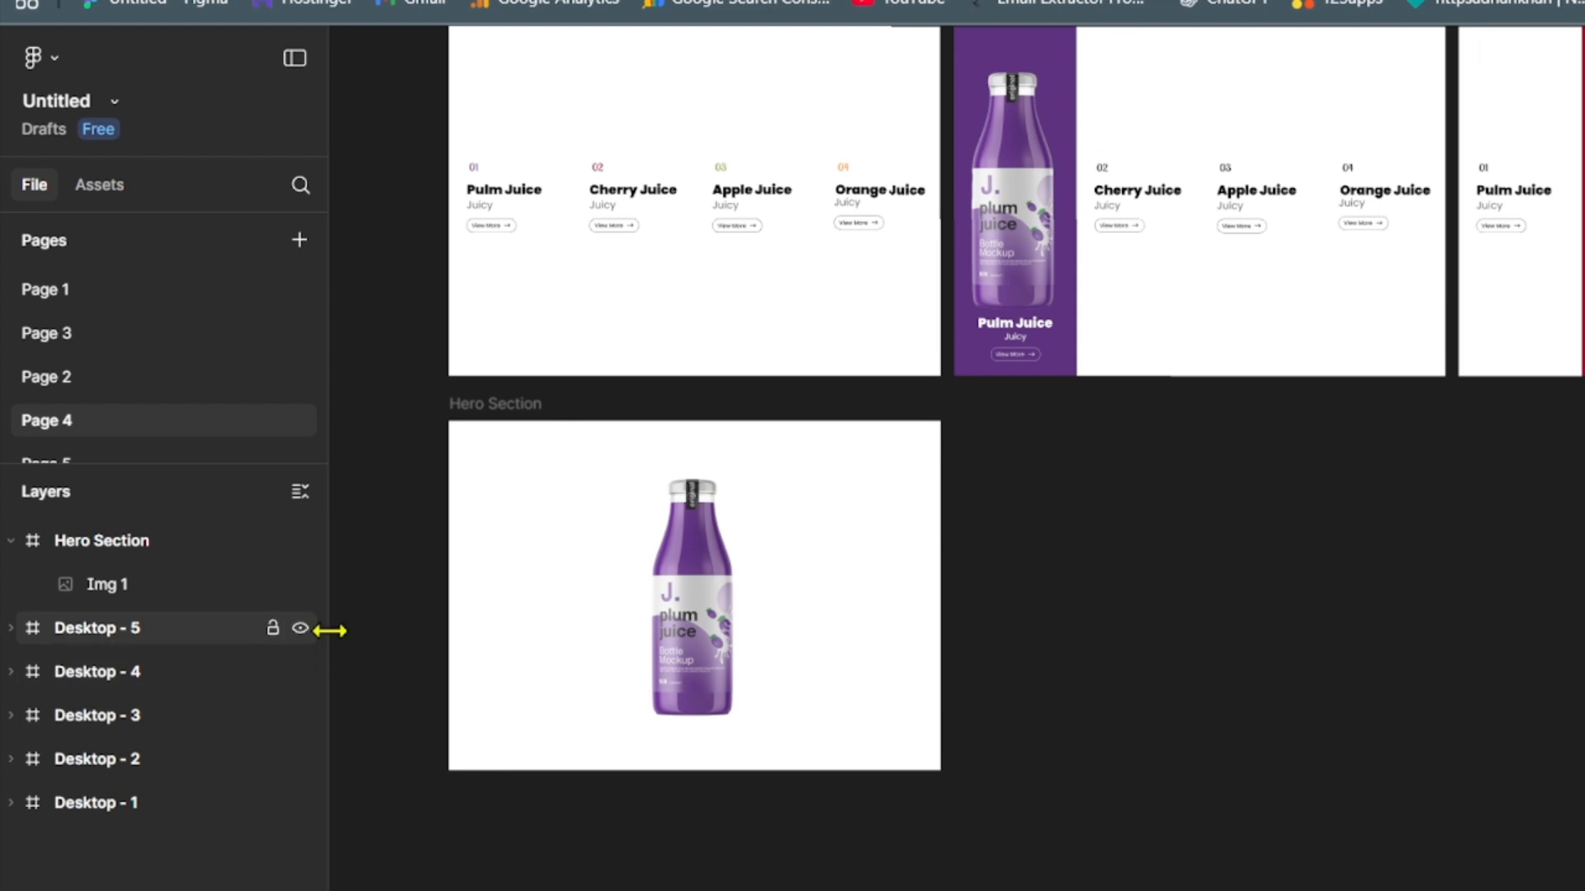
pyautogui.click(160, 540)
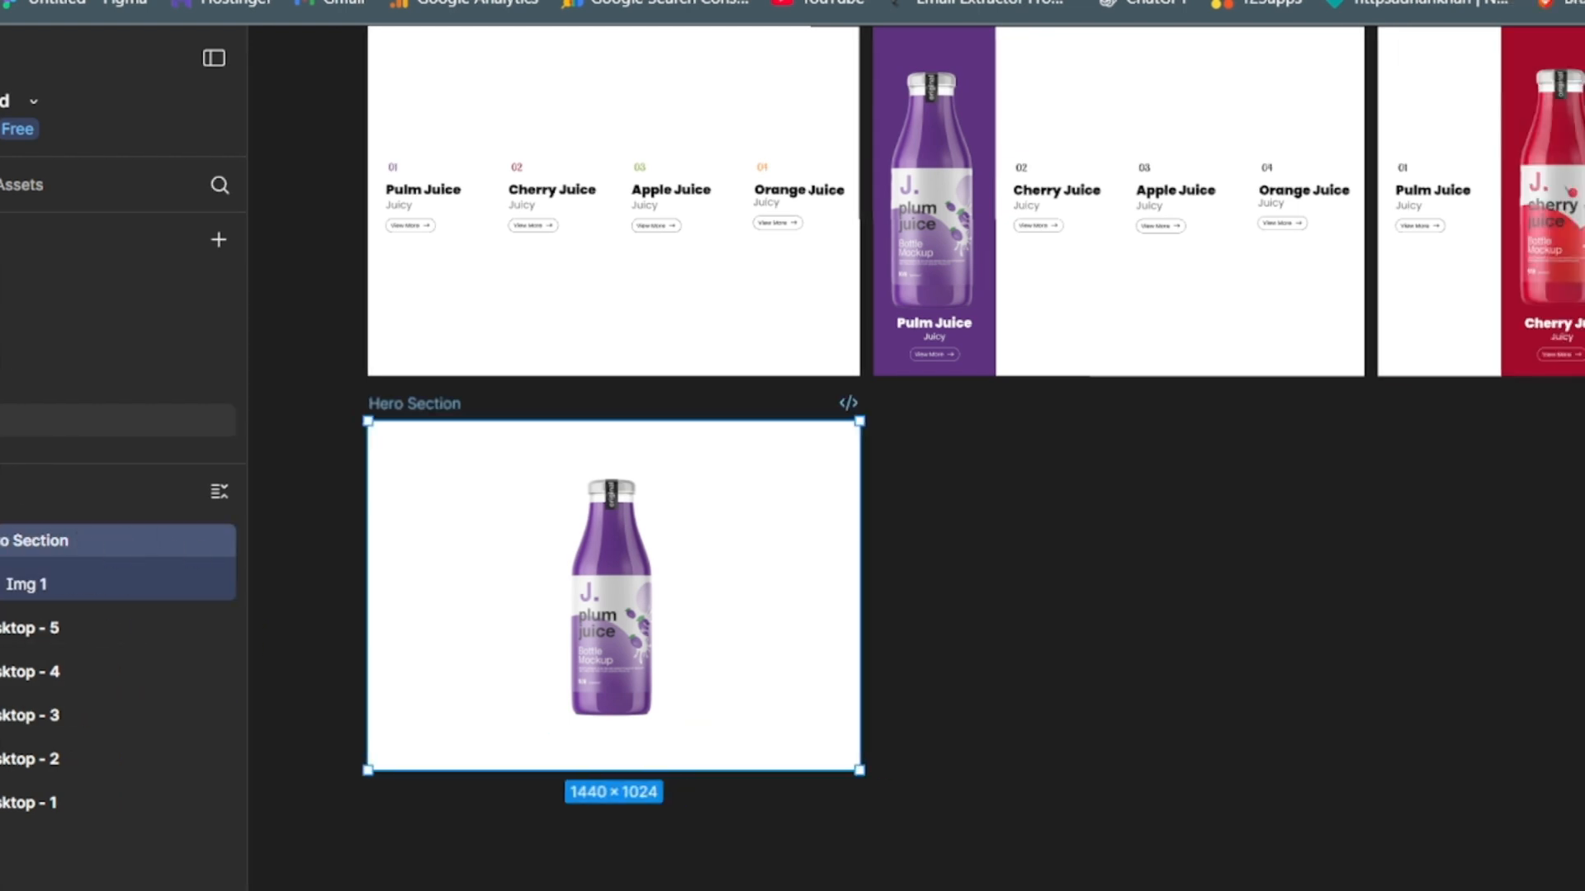
pyautogui.click(1569, 739)
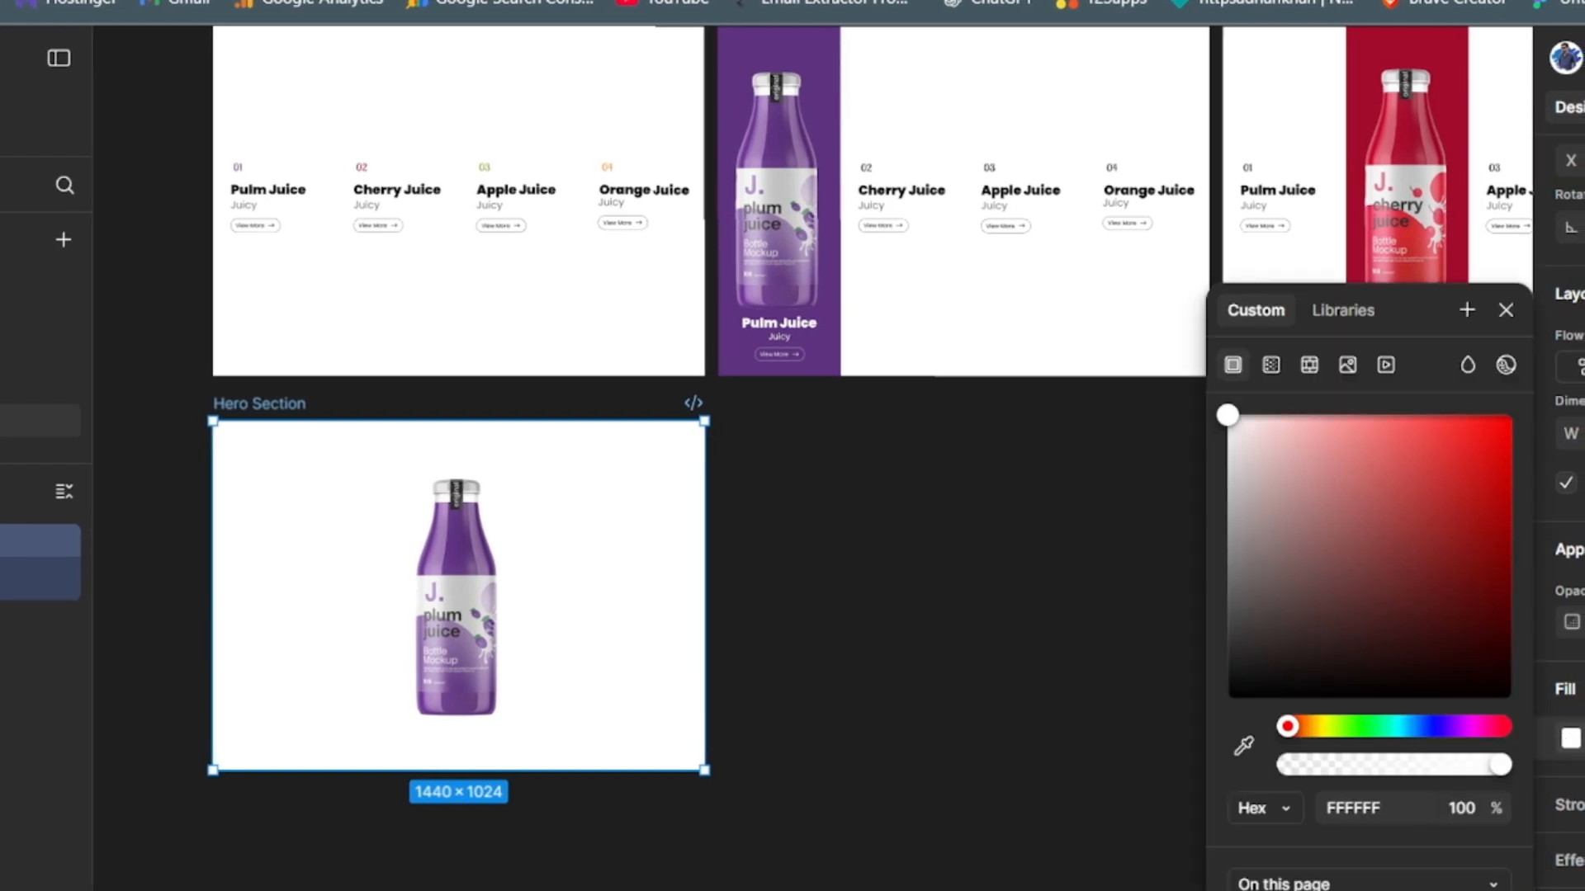
pyautogui.write('5E327F')
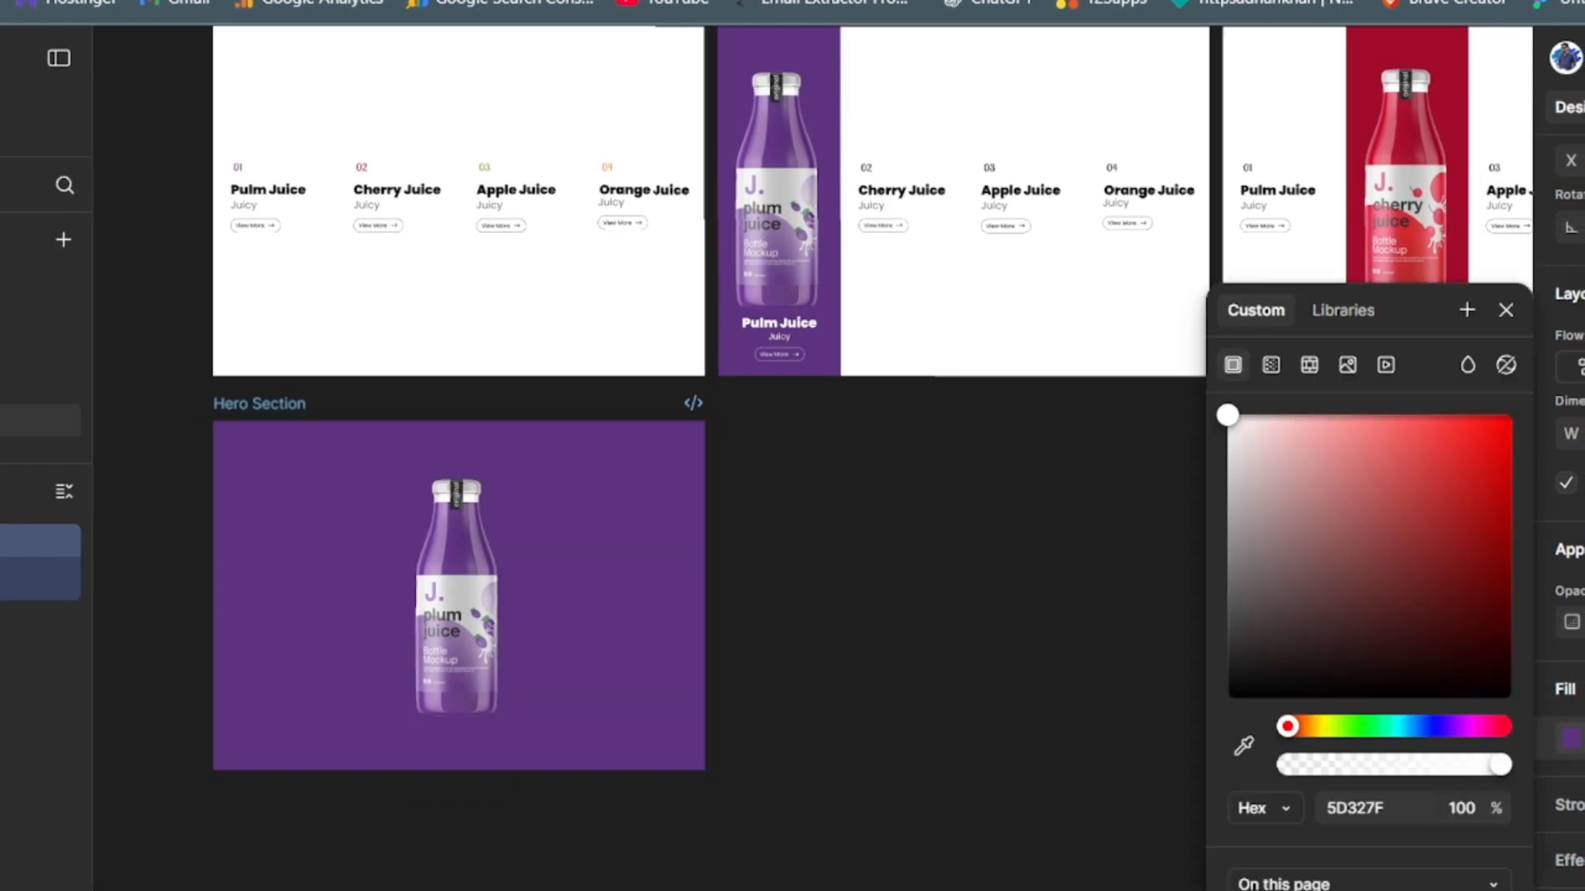
pyautogui.click(1080, 711)
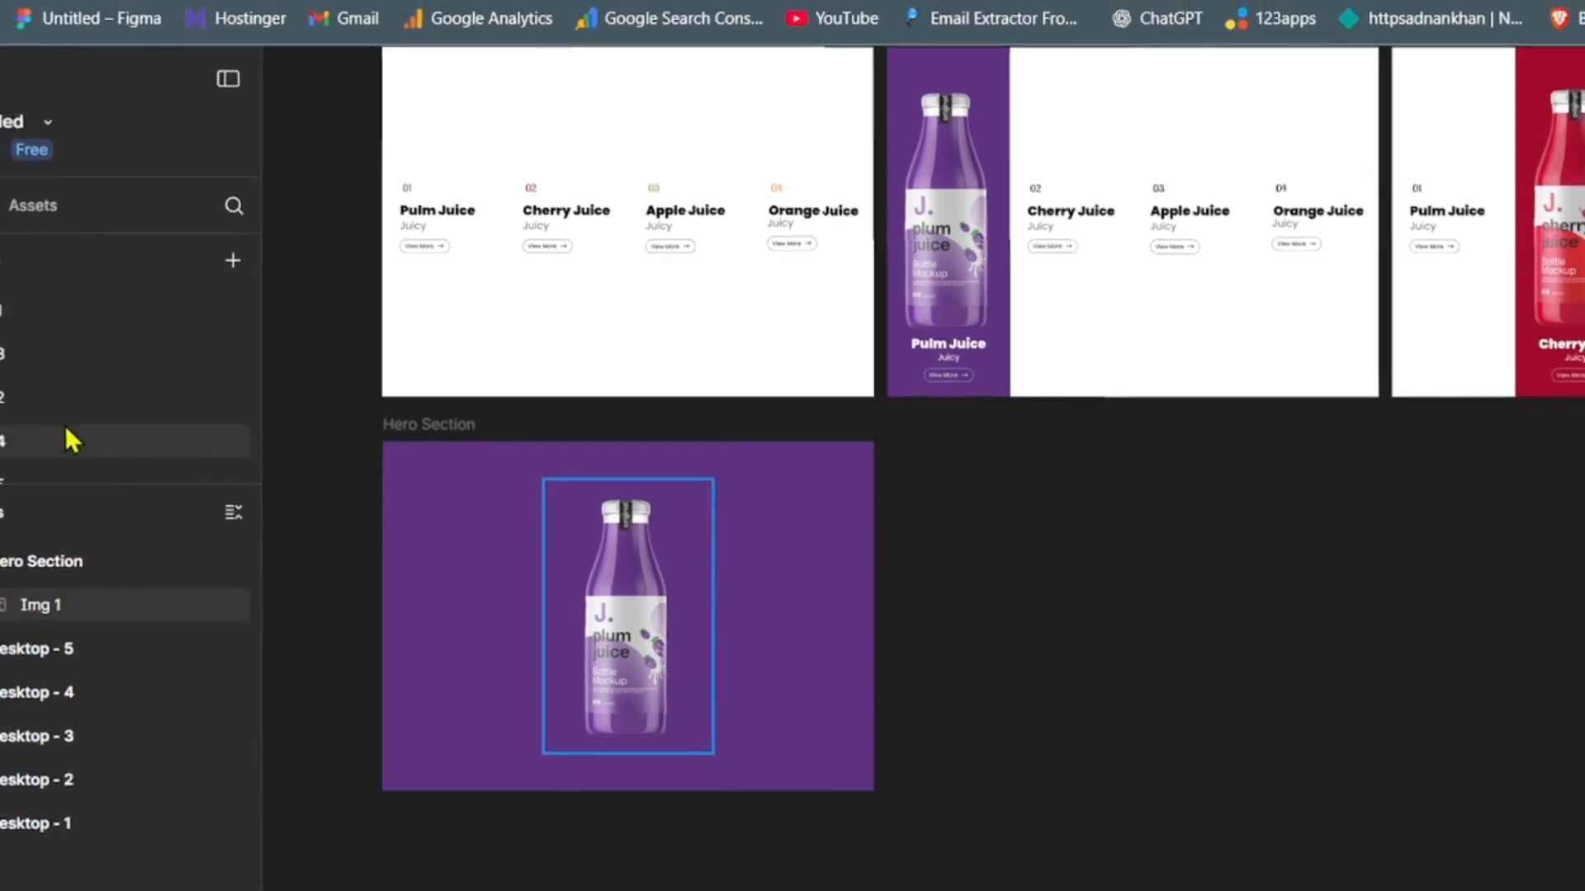
# - Copy the header frame with the Juicy. logo, menu links, and account and bag icons from Page 5
pyautogui.click(128, 477)
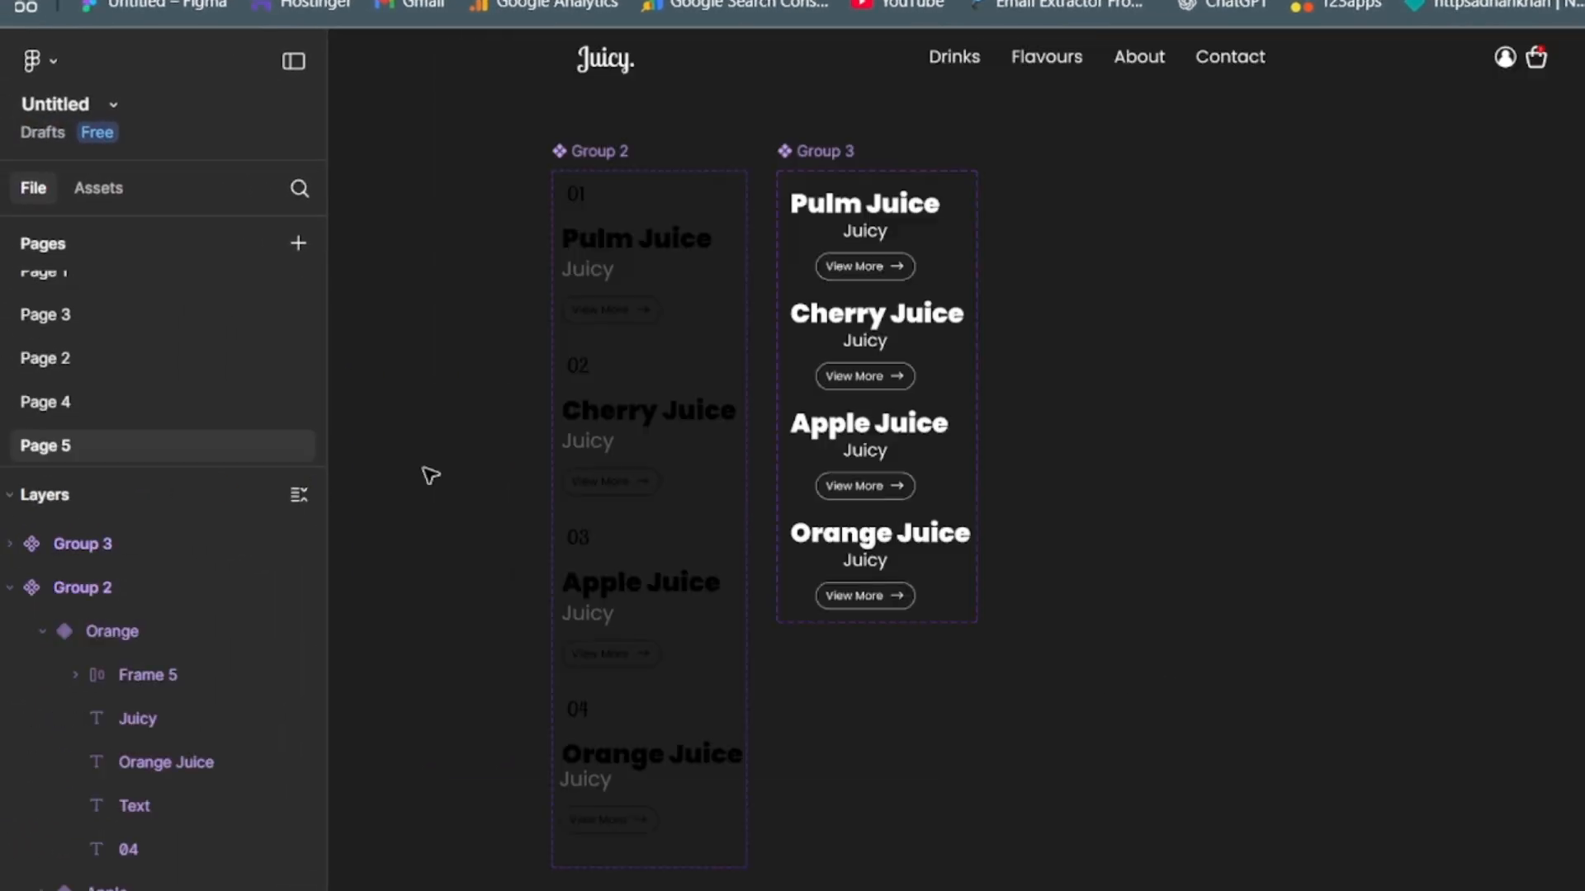
pyautogui.moveTo(1302, 290); pyautogui.dragTo(1315, 520)
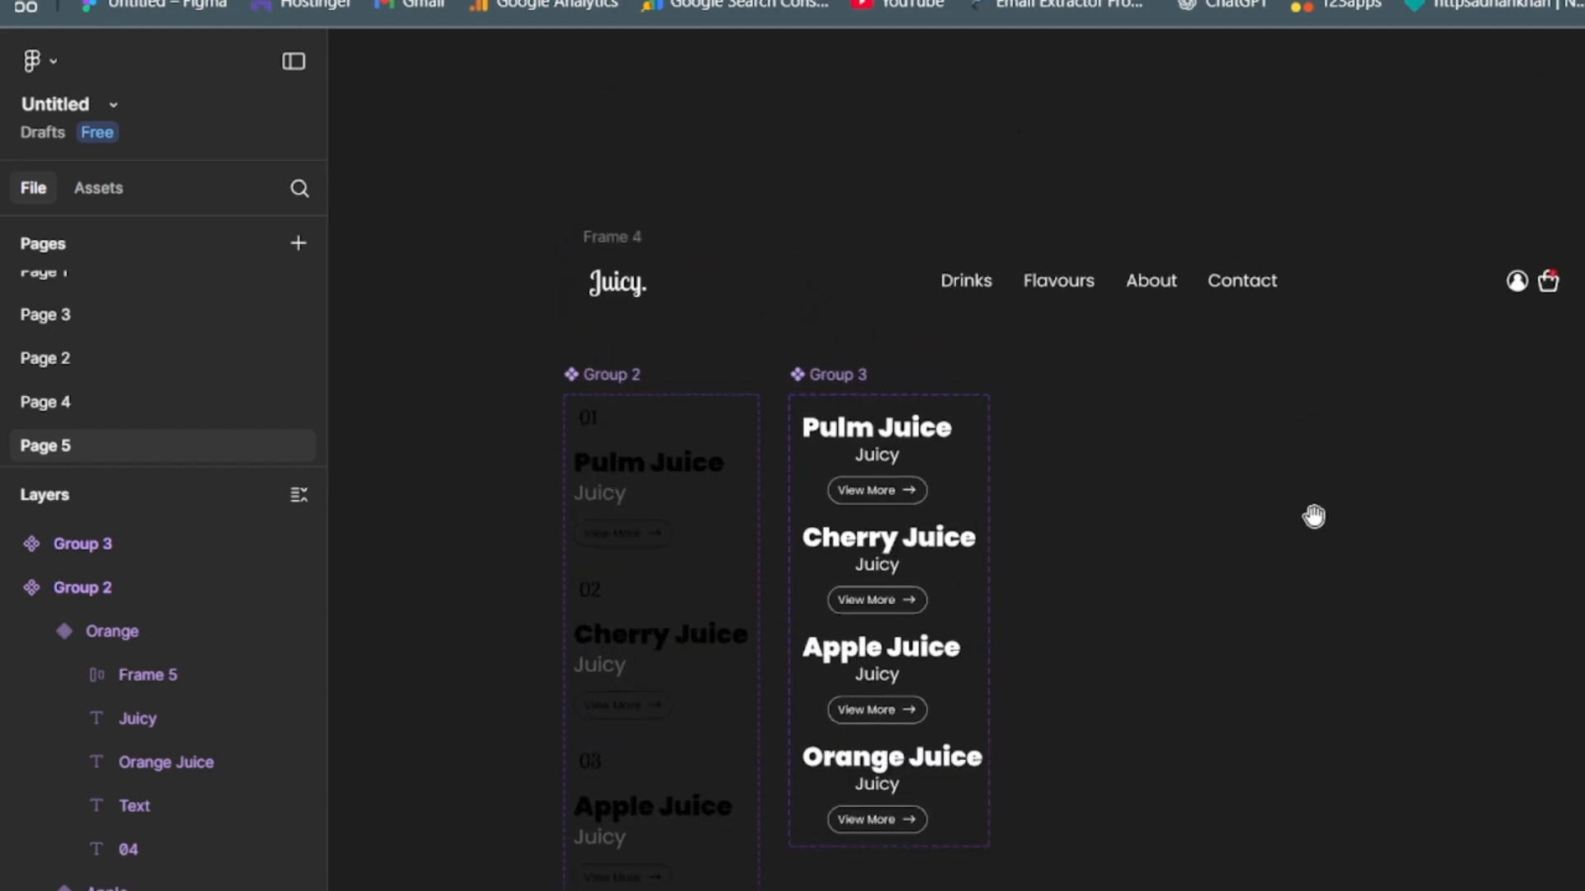
pyautogui.moveTo(487, 181); pyautogui.dragTo(1393, 409)
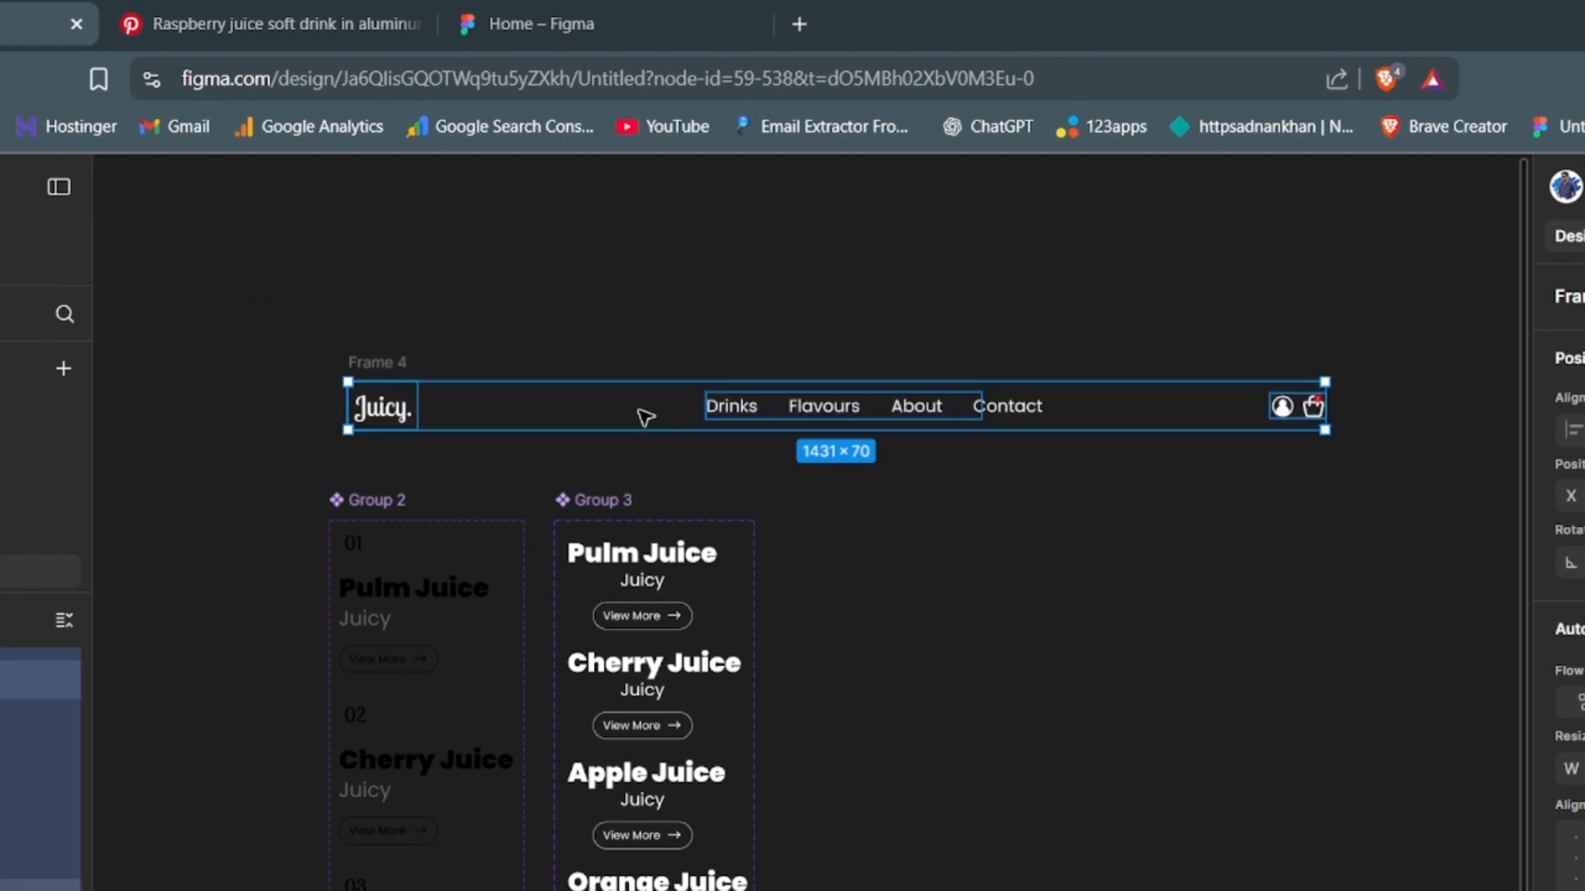
pyautogui.hotkey('shift', 'a')
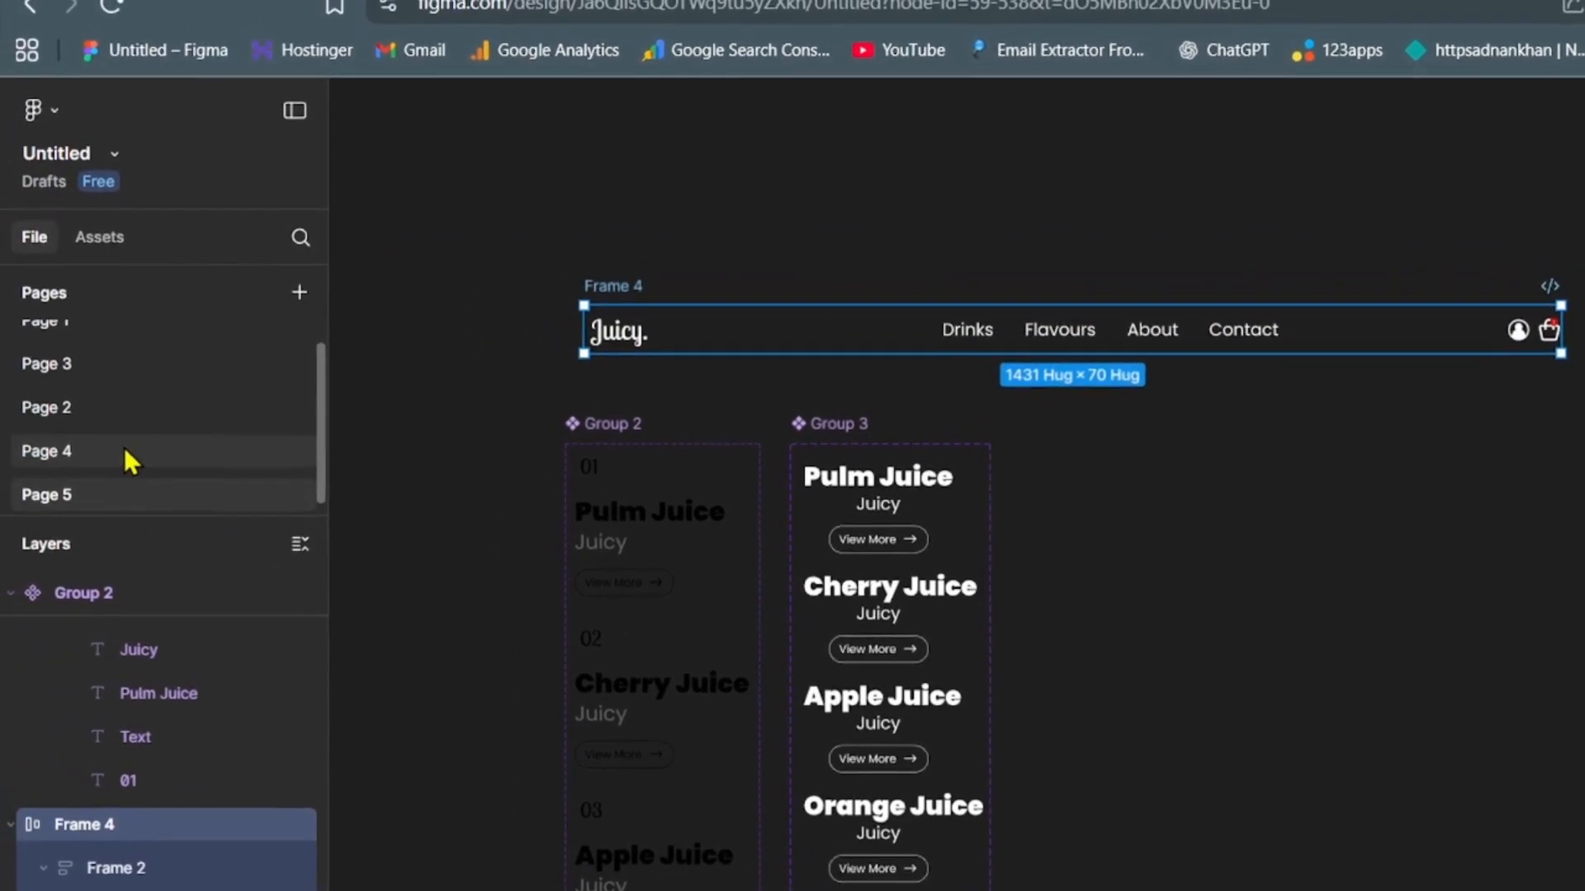
# - Paste the copied header into the Hero Section frame on Page 4 and place it along the frame's top edge
pyautogui.click(124, 450)
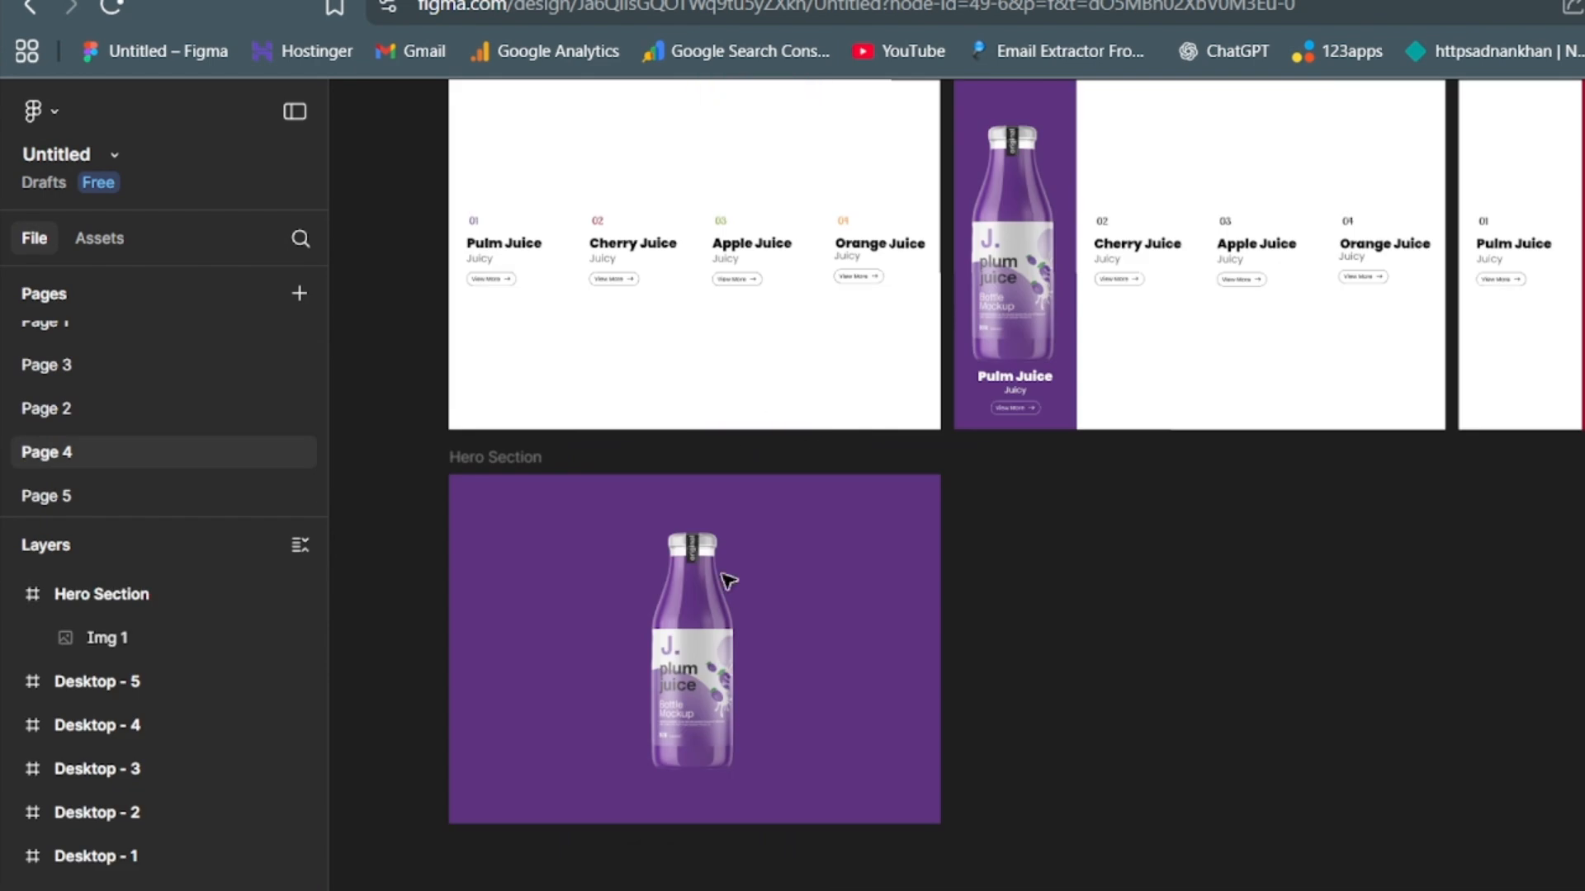
pyautogui.click(724, 578)
pyautogui.click(557, 536)
pyautogui.click(83, 591)
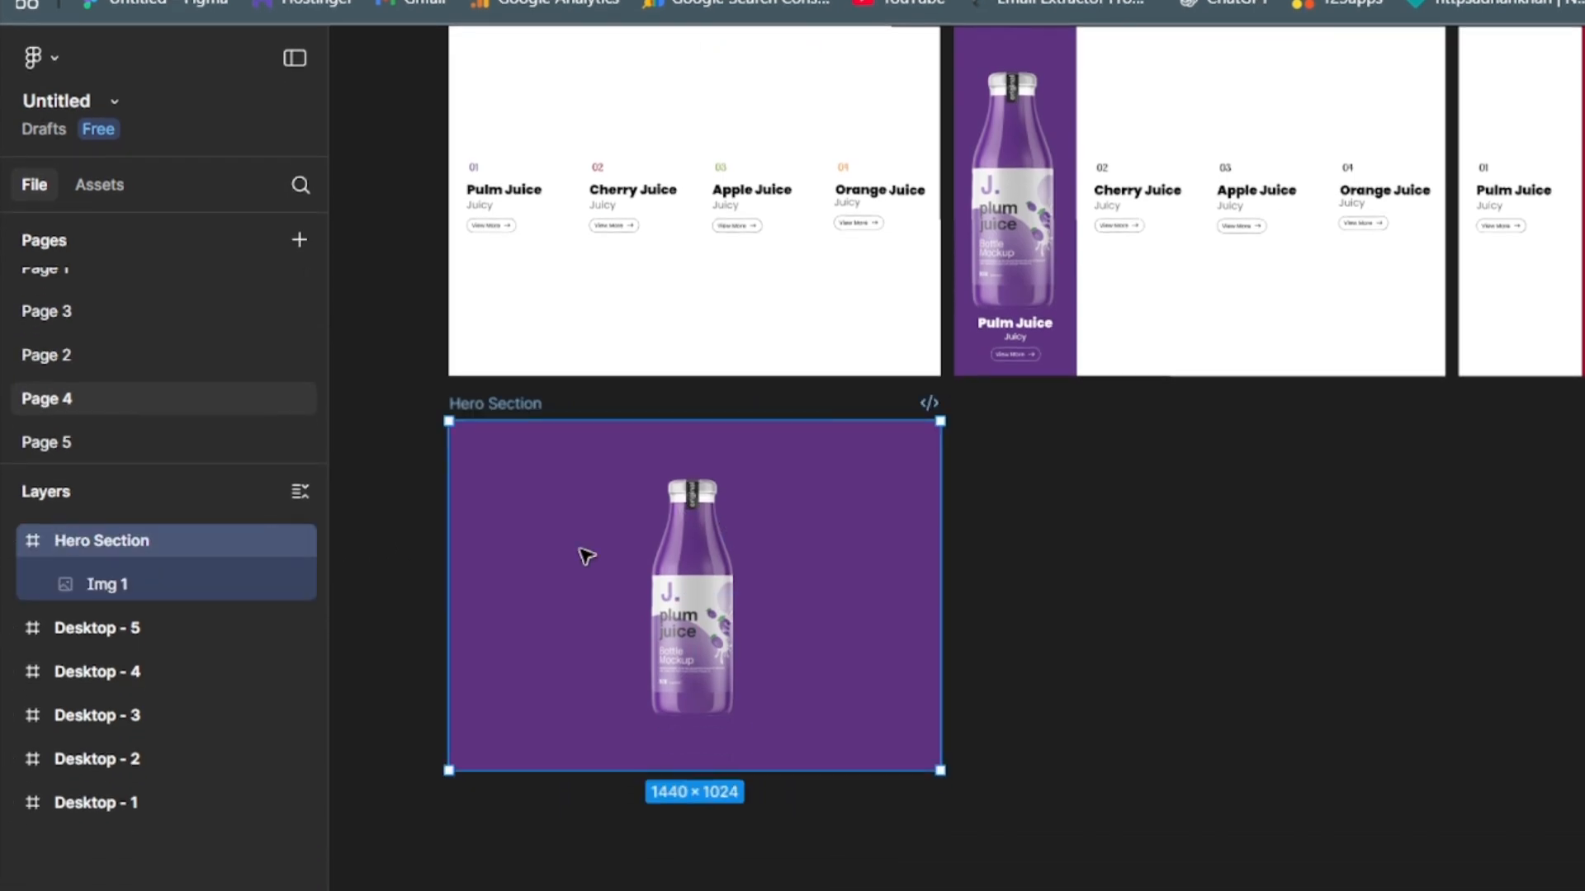
pyautogui.hotkey('ctrl', 'v')
pyautogui.moveTo(589, 593); pyautogui.dragTo(495, 438)
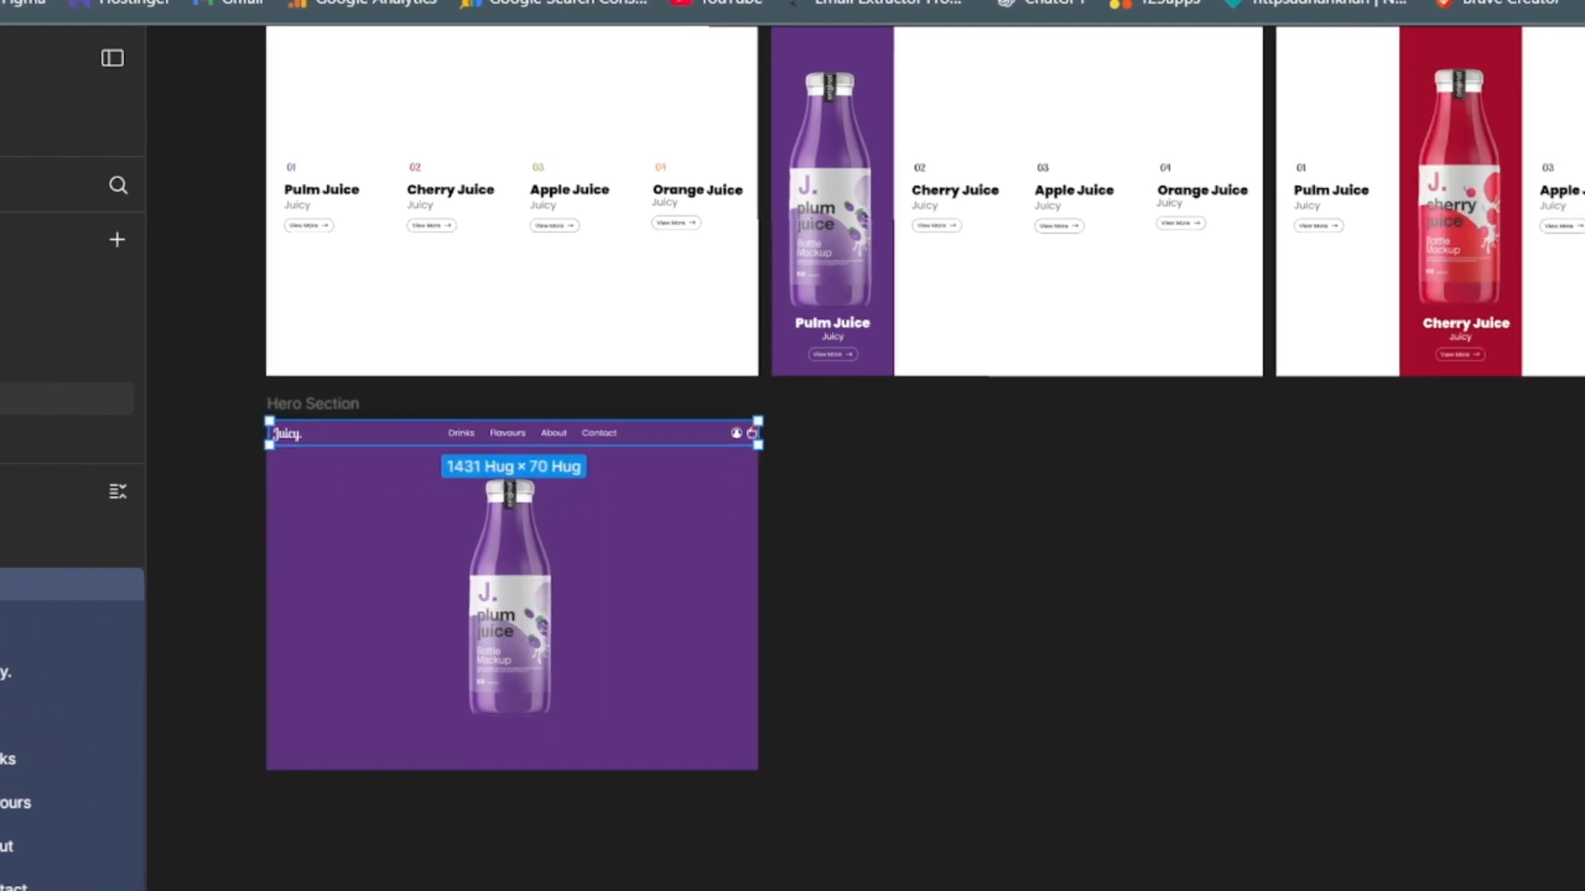
pyautogui.press('Up')
pyautogui.press('Up')
pyautogui.press('Up')
pyautogui.press('Up')
pyautogui.press('Up')
pyautogui.press('Up')
pyautogui.press('Up')
pyautogui.press('Up')
pyautogui.press('Up')
pyautogui.press('Up')
# - Reduce the header's item spacing until it is 1335 wide and centre it horizontally in the Hero Section frame
pyautogui.moveTo(1583, 698); pyautogui.dragTo(1575, 699)
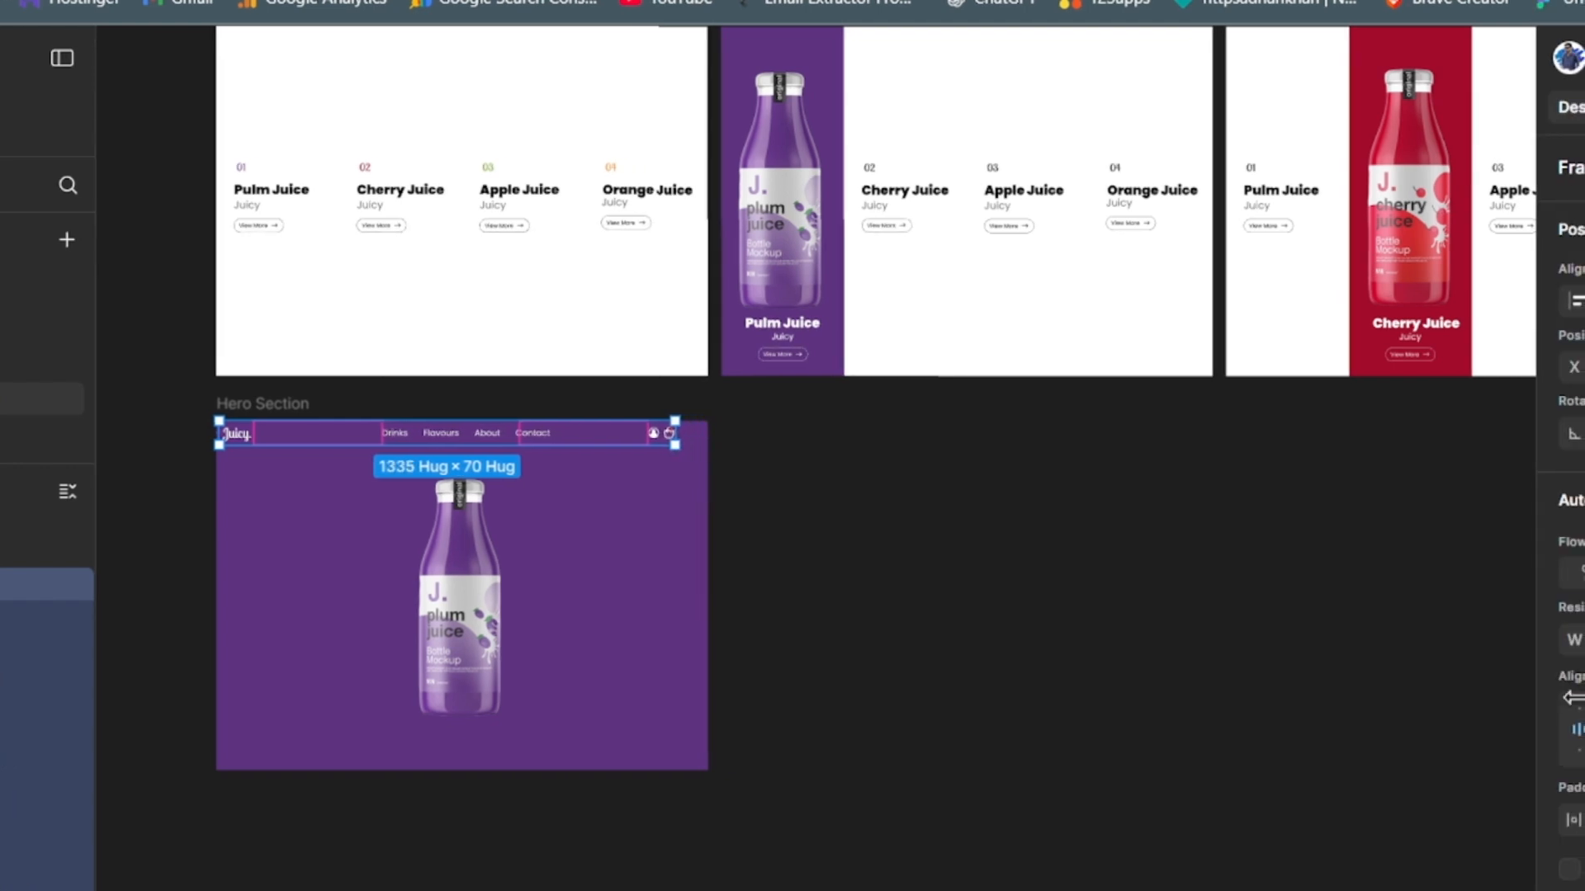
pyautogui.press('Right')
pyautogui.hotkey('alt', 'h')
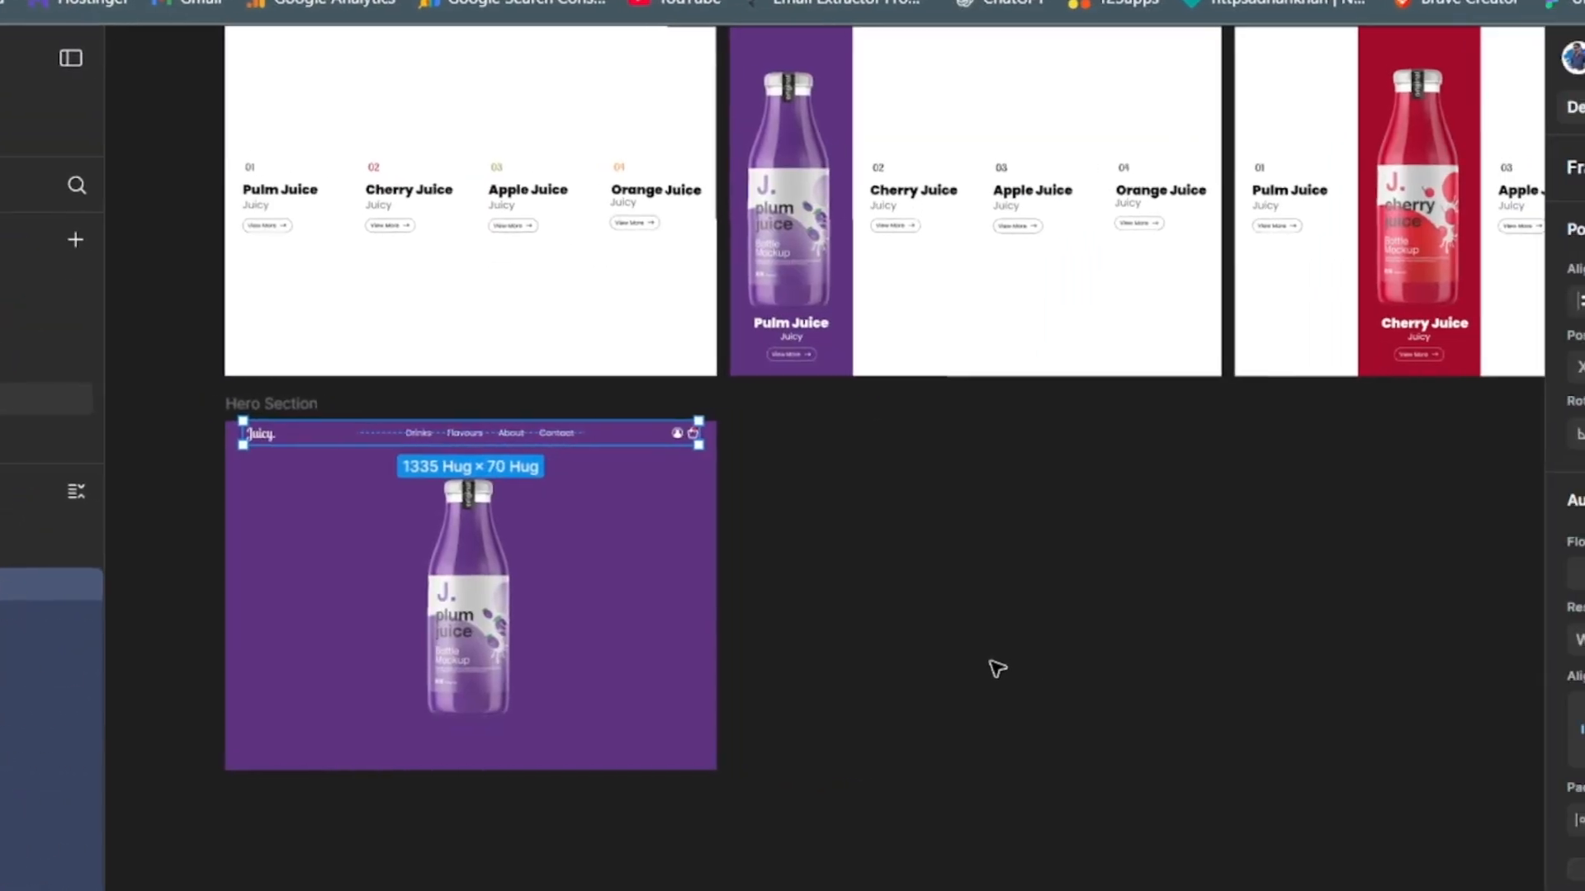
pyautogui.click(988, 669)
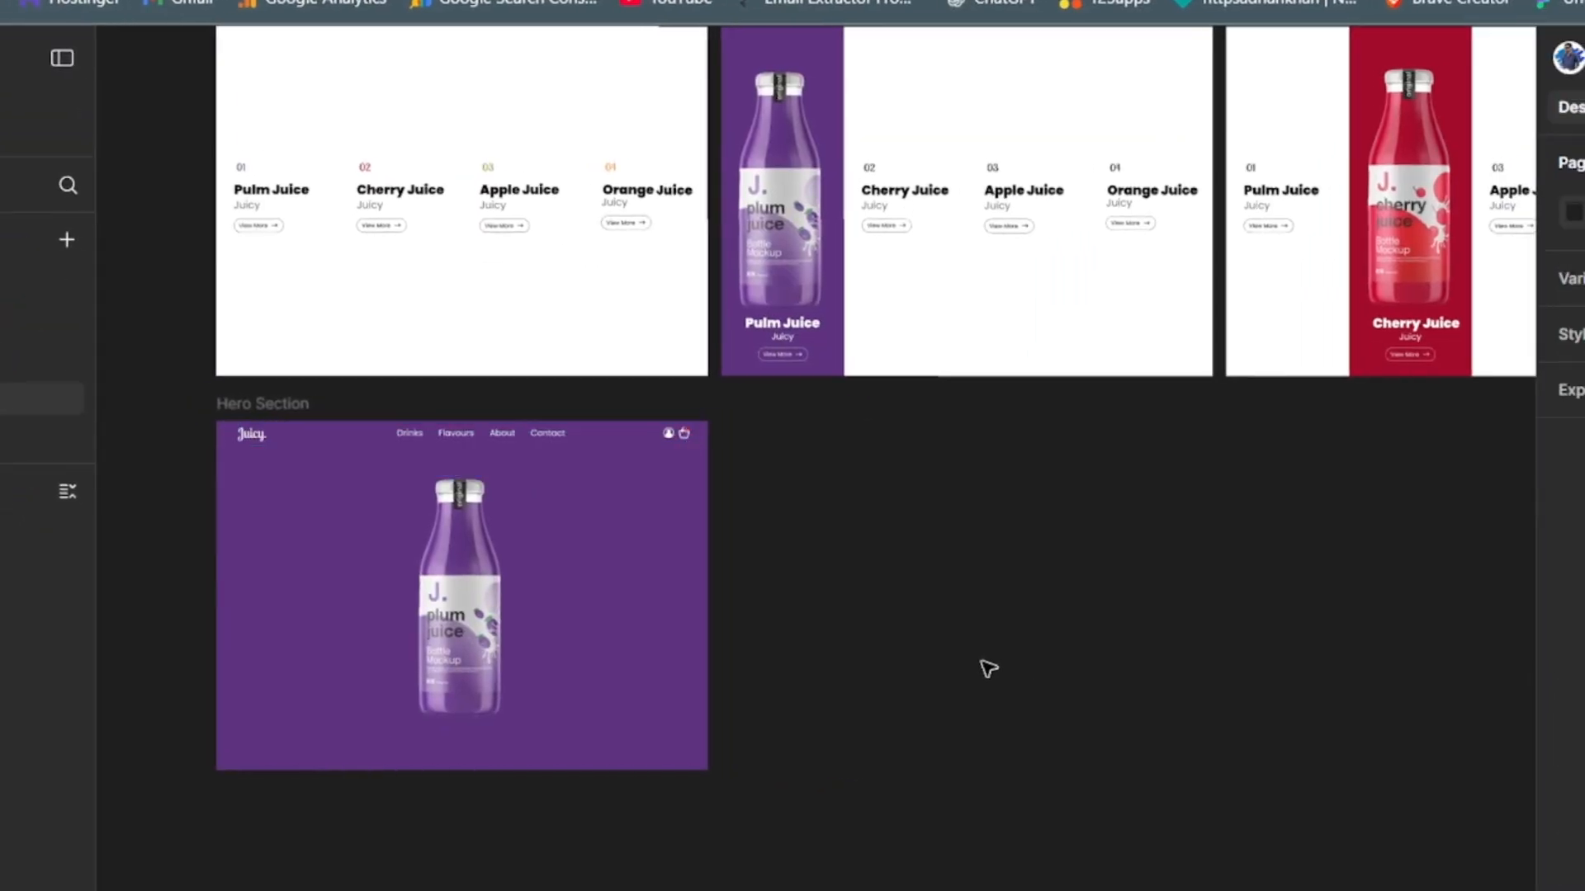
# - Nudge the header slightly down from the Hero Section's top edge, leaving a small margin above it
pyautogui.click(555, 446)
pyautogui.press('Down')
pyautogui.press('Down')
pyautogui.press('Down')
pyautogui.press('Down')
pyautogui.press('Down')
pyautogui.press('Down')
pyautogui.press('Down')
pyautogui.press('Down')
pyautogui.press('Down')
pyautogui.press('Down')
pyautogui.press('Down')
pyautogui.press('Down')
pyautogui.press('Down')
pyautogui.press('Down')
pyautogui.press('Down')
pyautogui.press('Down')
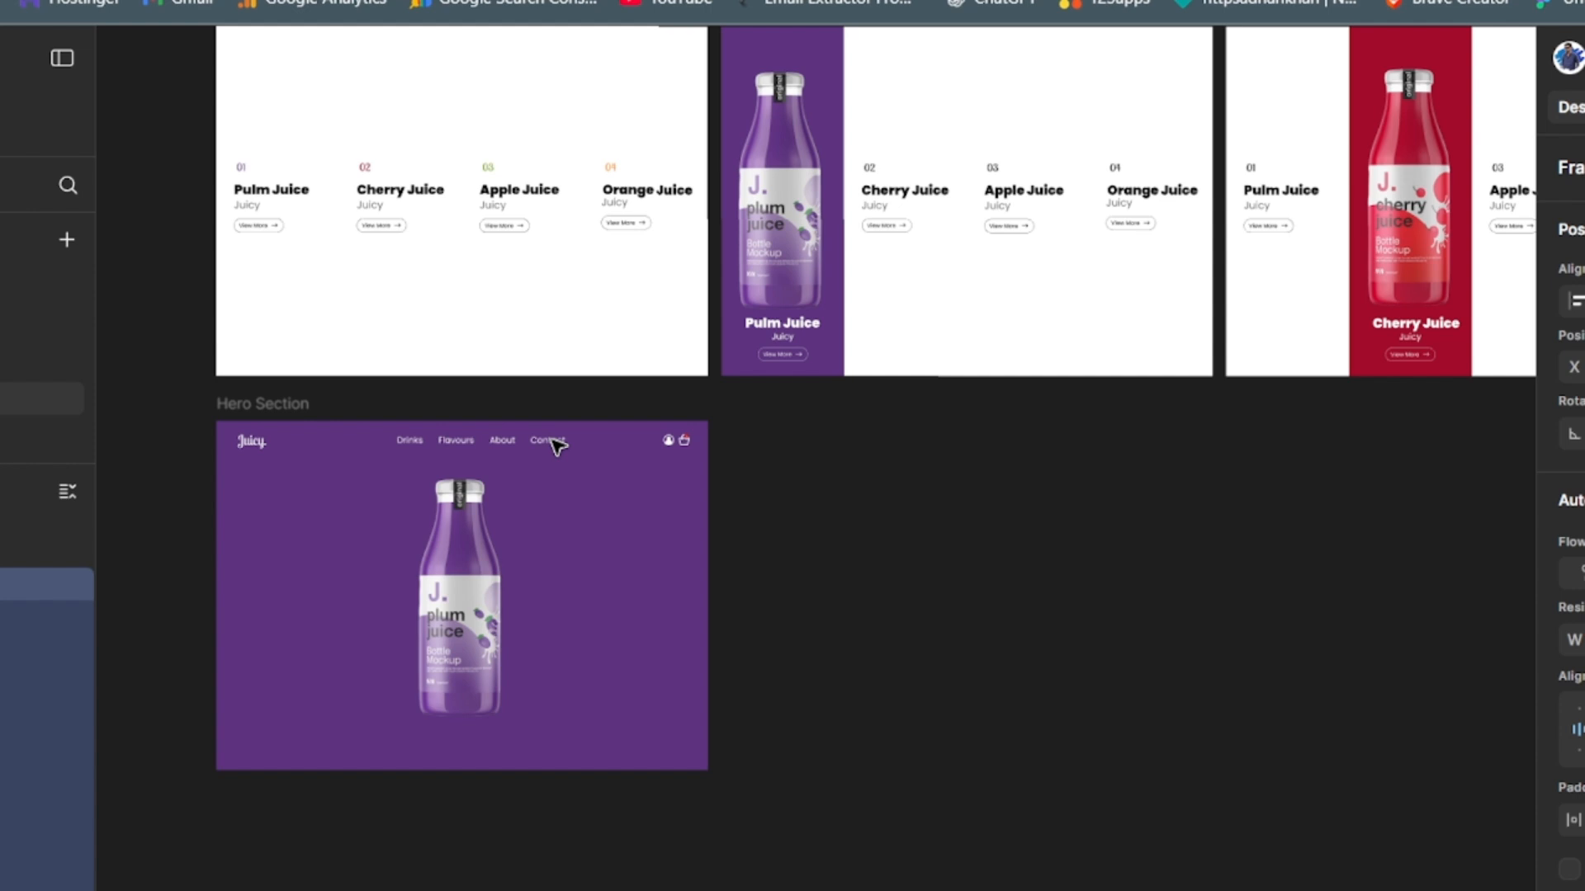
pyautogui.click(556, 445)
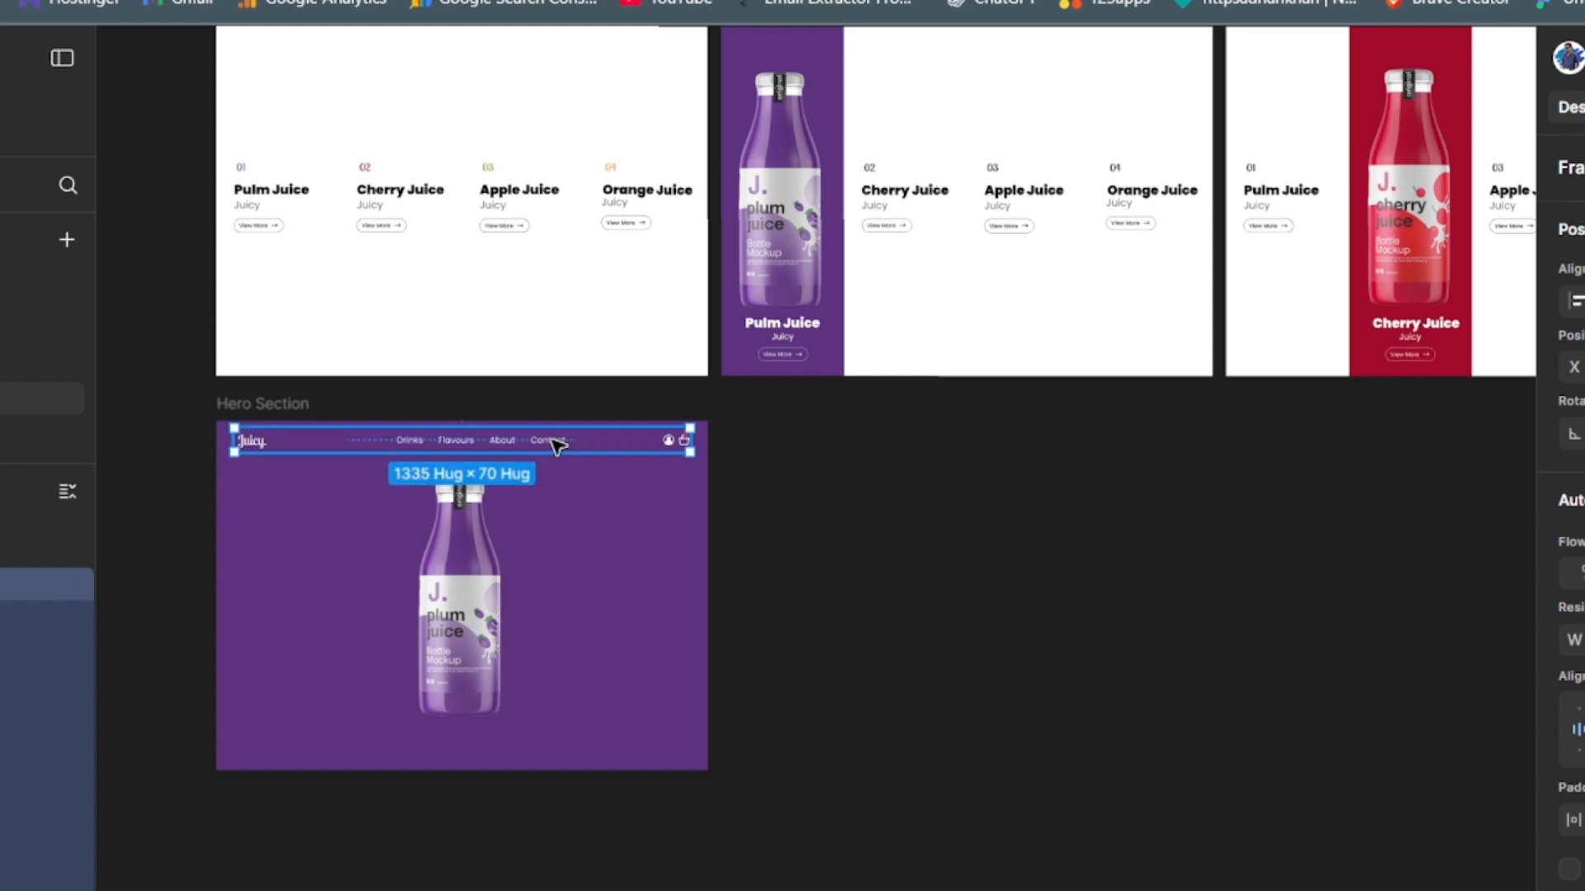
pyautogui.click(904, 779)
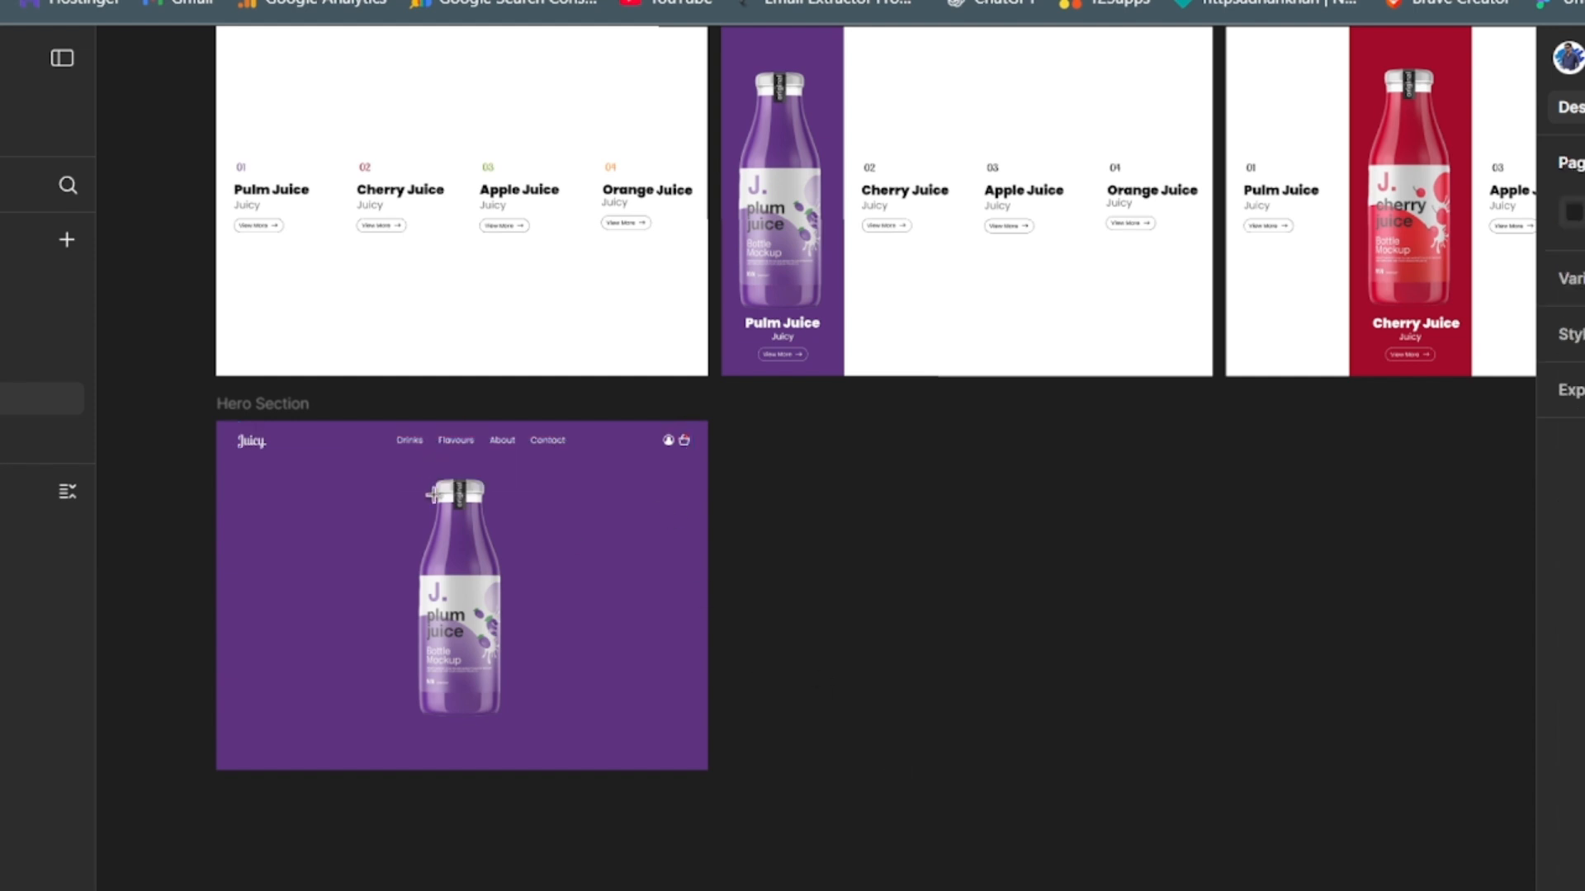
# - Add a white "Juicy" text on the canvas and move it into the Hero Section frame beside the bottle
pyautogui.click(641, 674)
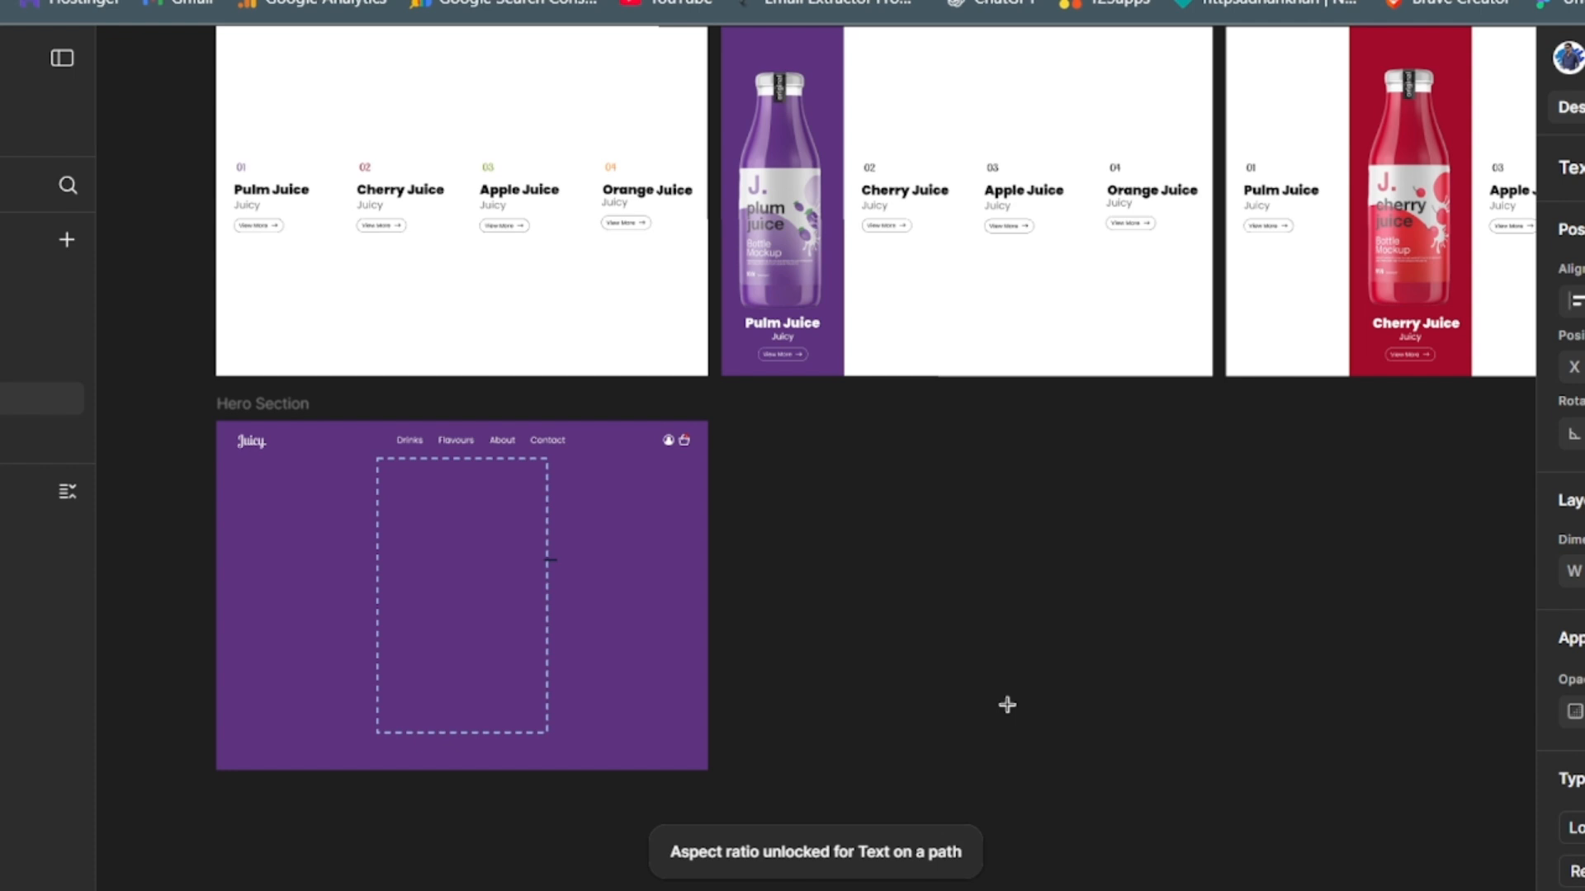
pyautogui.hotkey('ctrl', 'z')
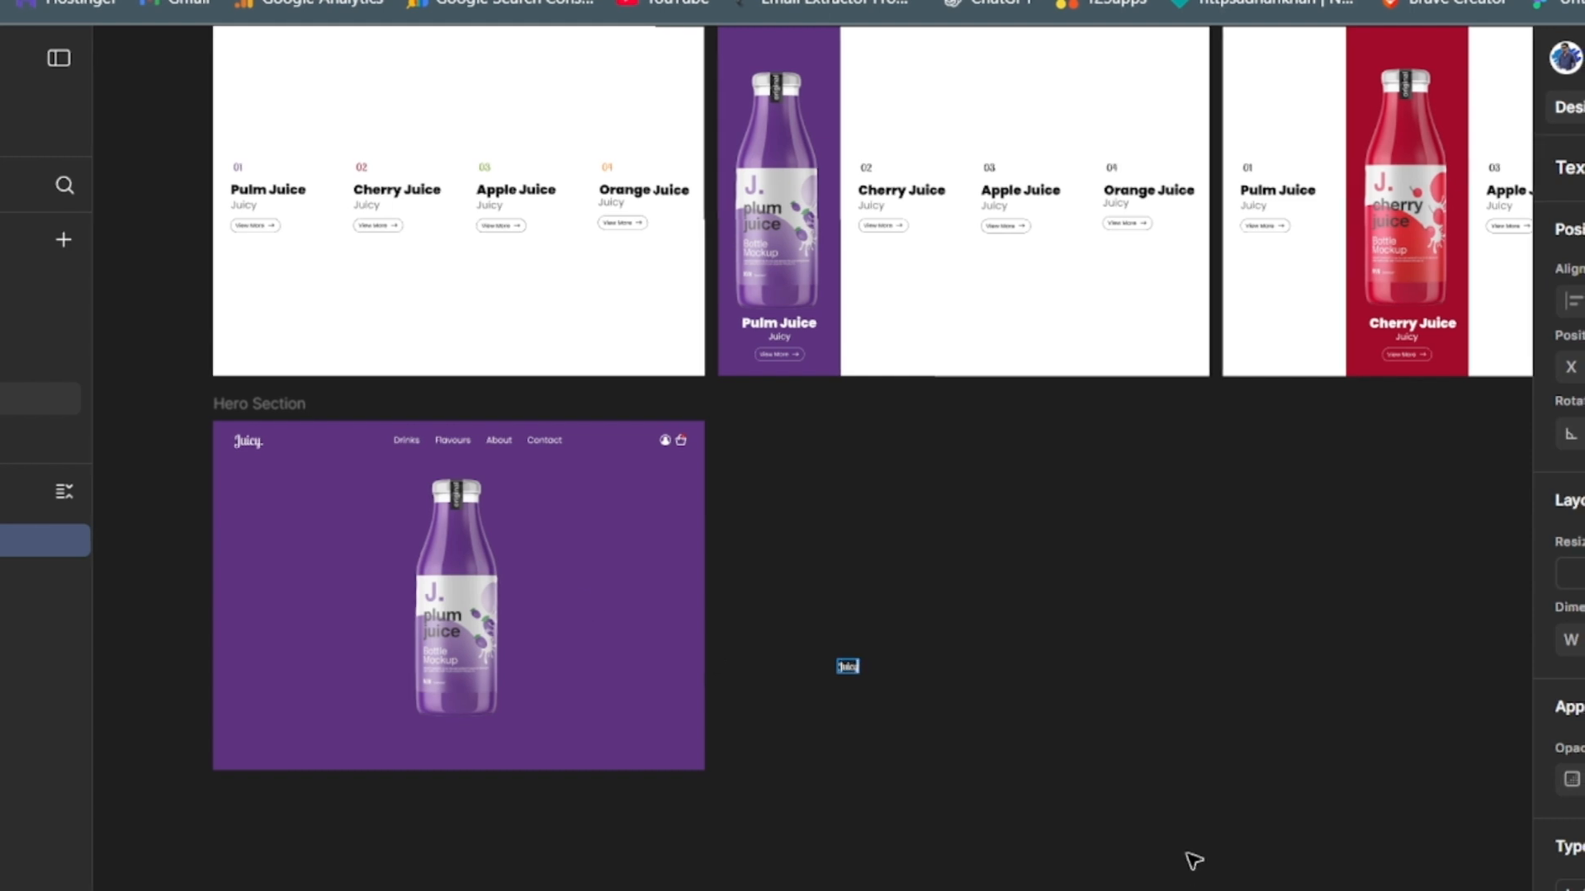
pyautogui.click(1163, 809)
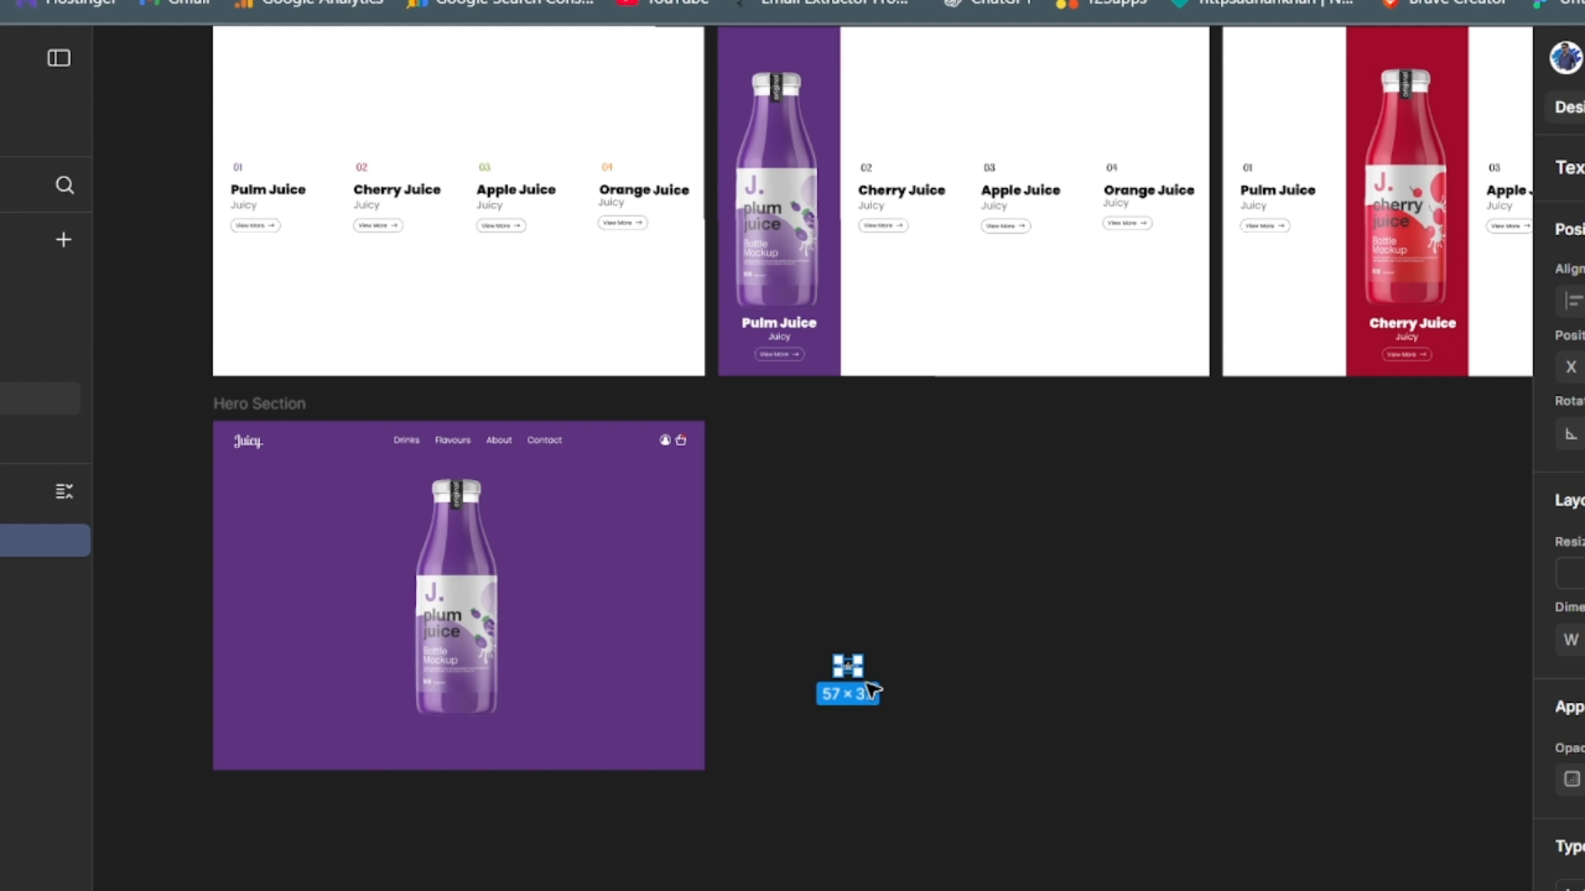
pyautogui.moveTo(848, 666); pyautogui.dragTo(560, 600)
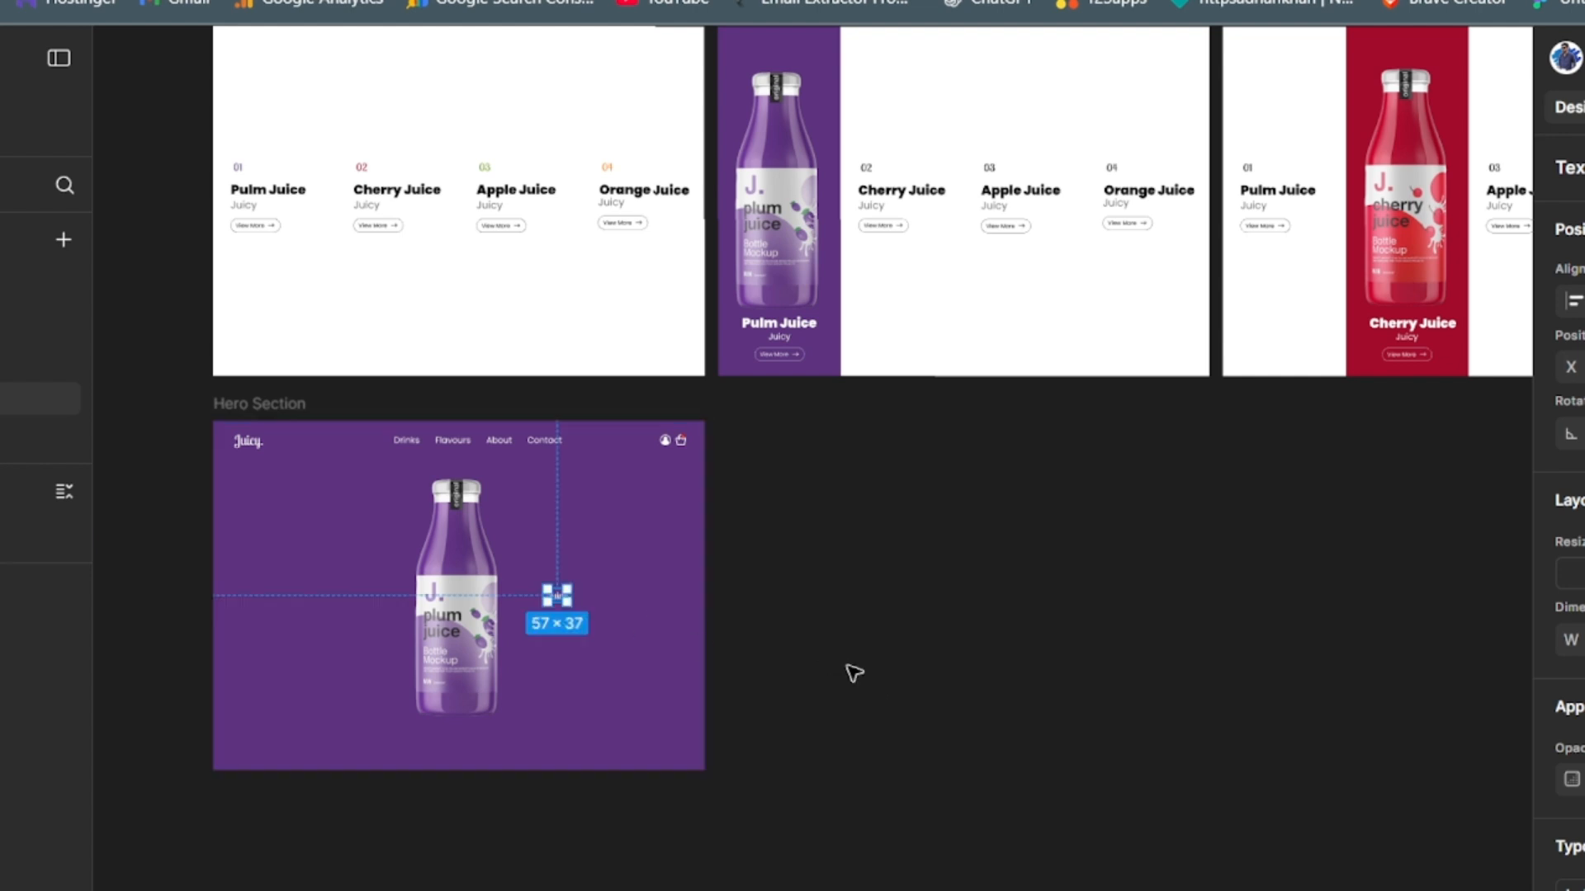
# - Change the "Juicy" text's font to Bebas Neue
pyautogui.click(1573, 887)
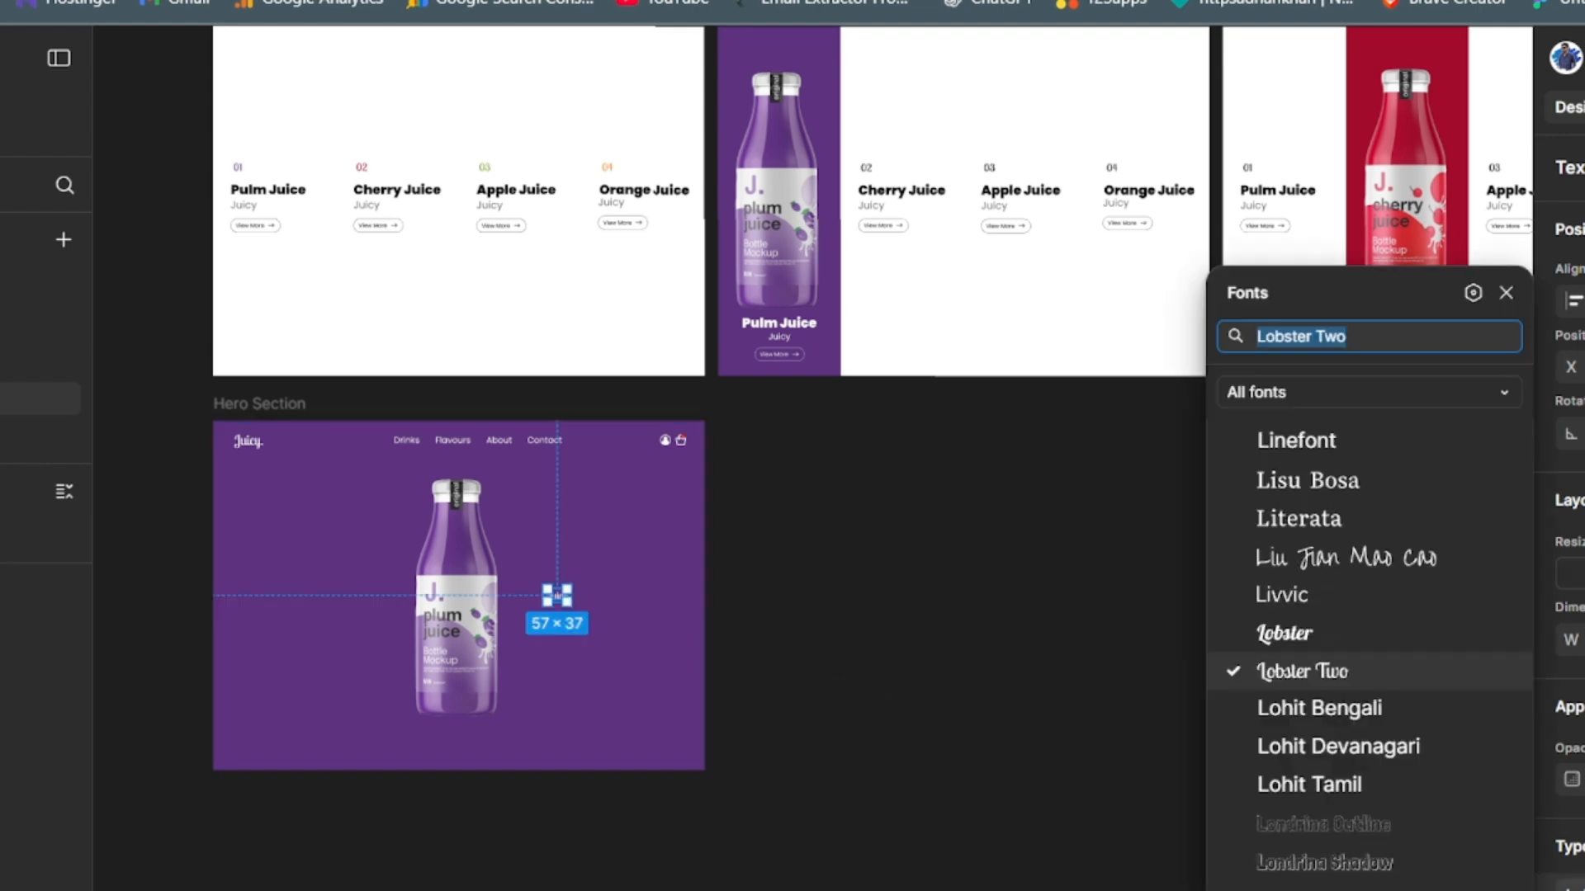
pyautogui.write('Beb')
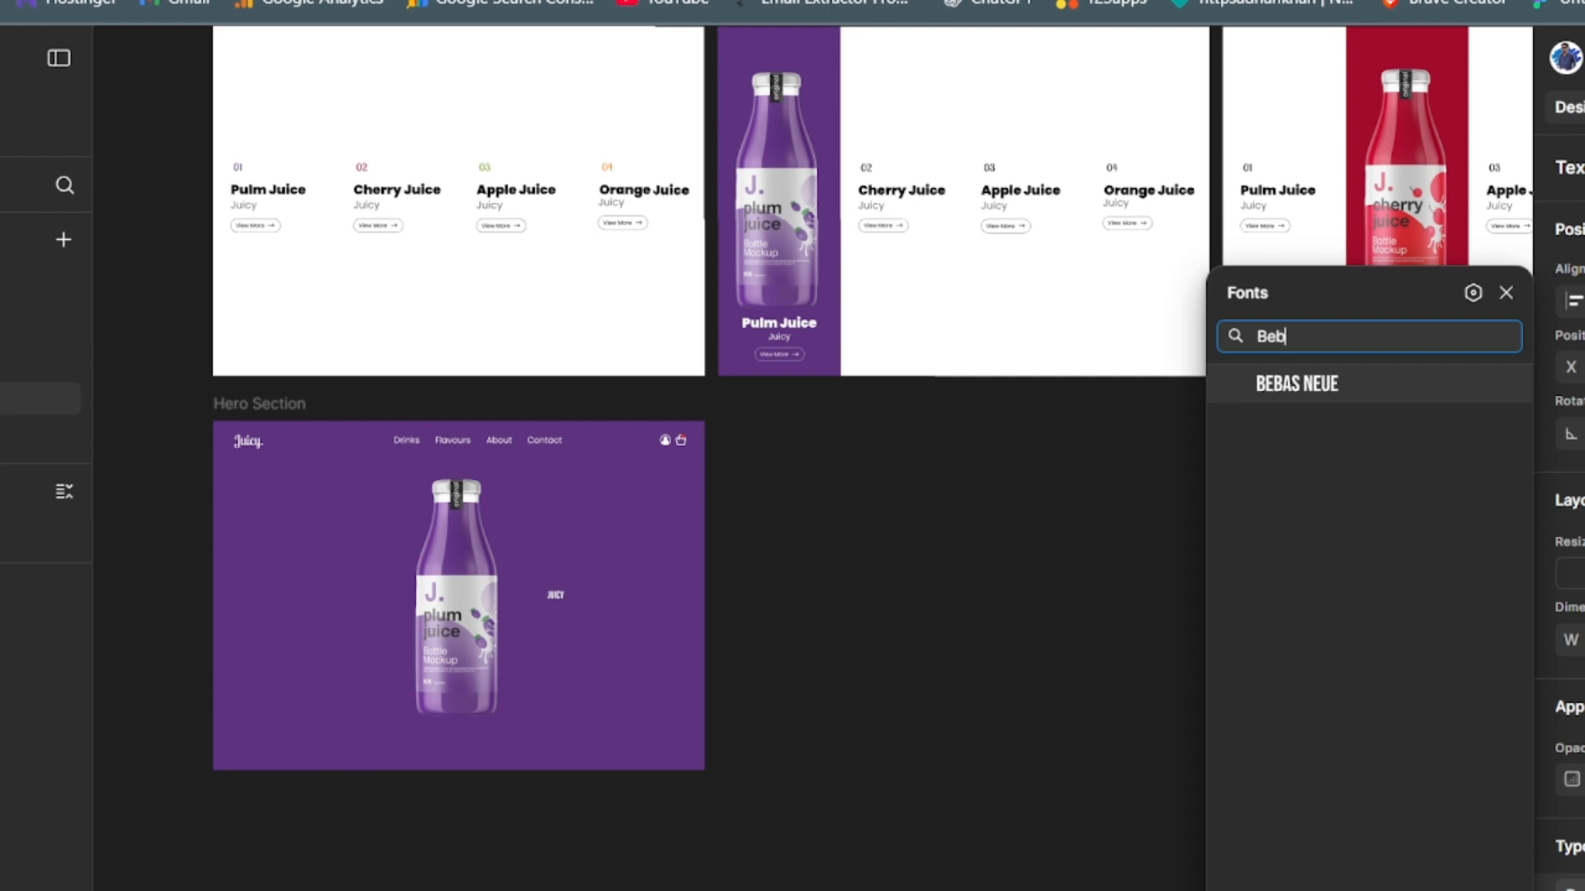
pyautogui.click(1321, 392)
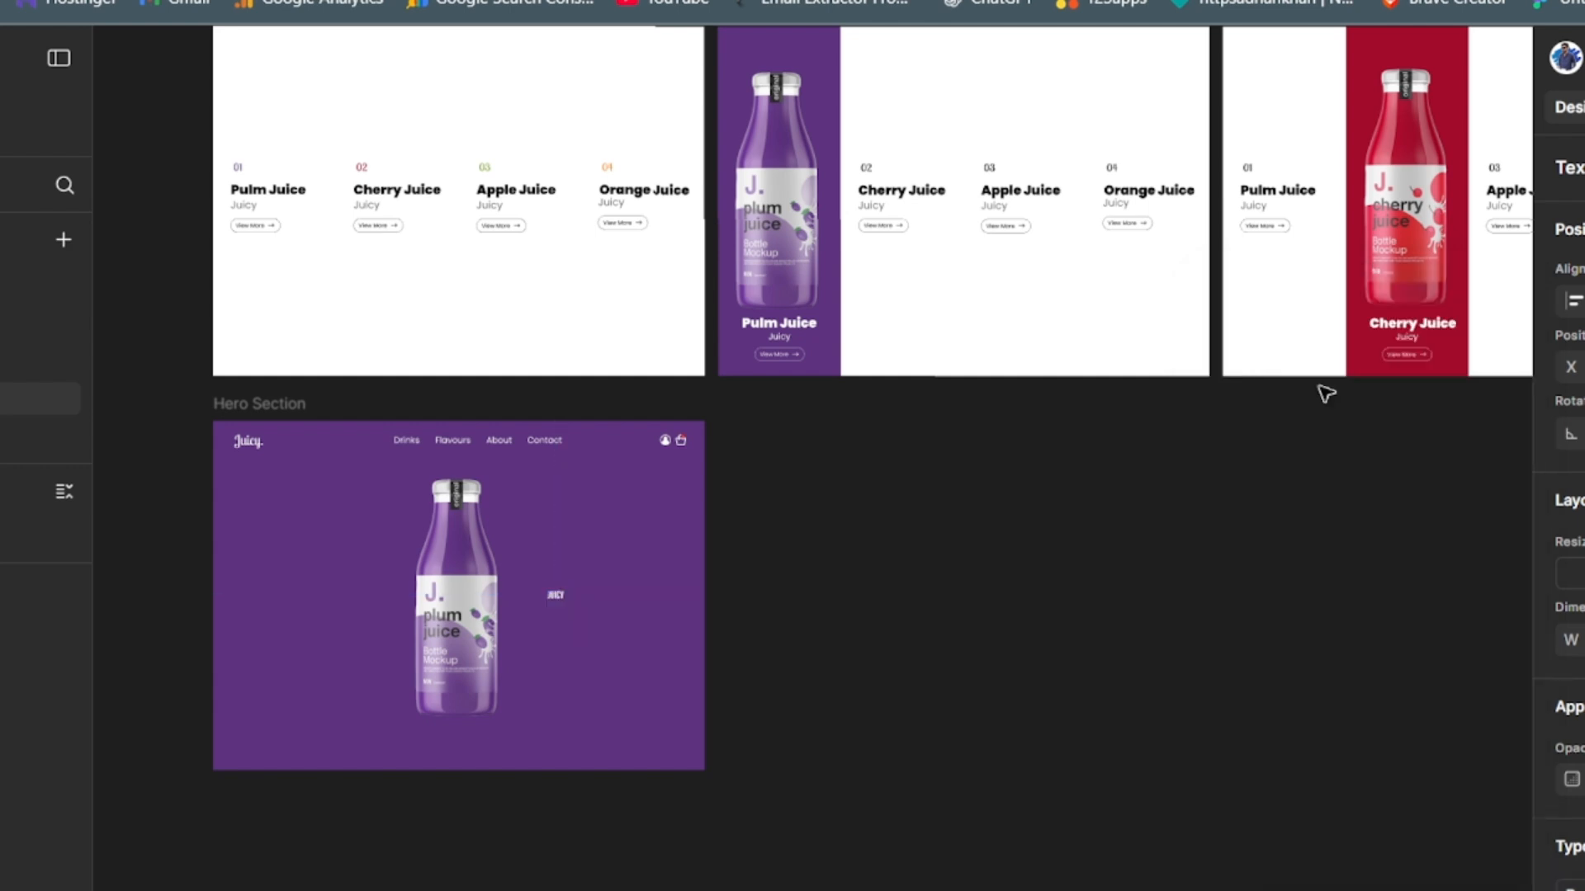
# - Enlarge the "Juicy" text until its box is 570 × 420 and place it over the bottle
pyautogui.click(555, 594)
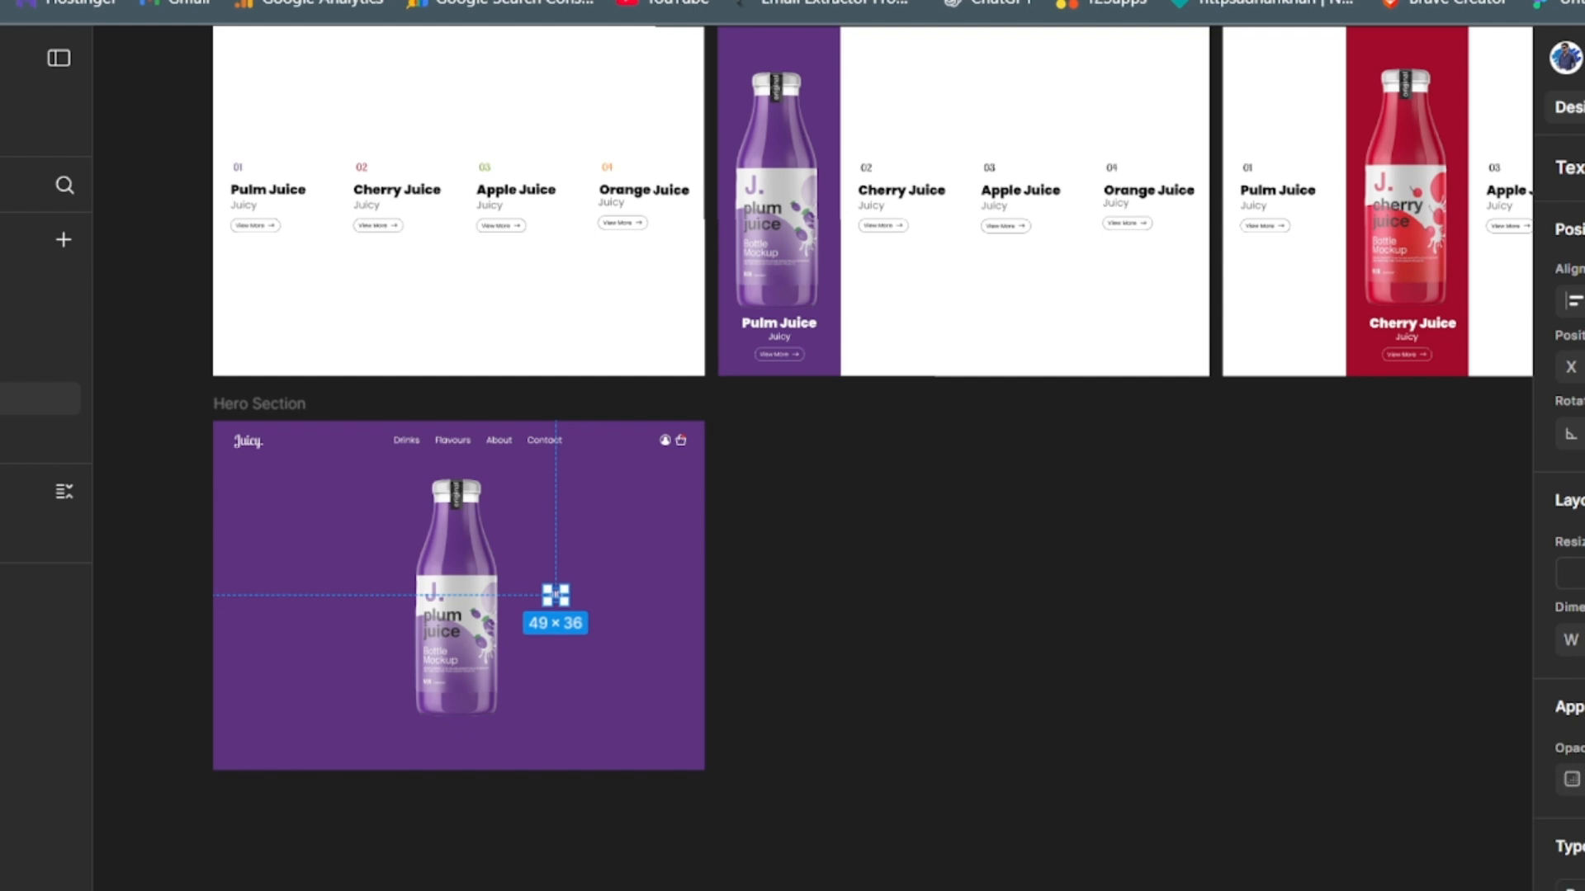
pyautogui.scroll(-3, 1564, 495)
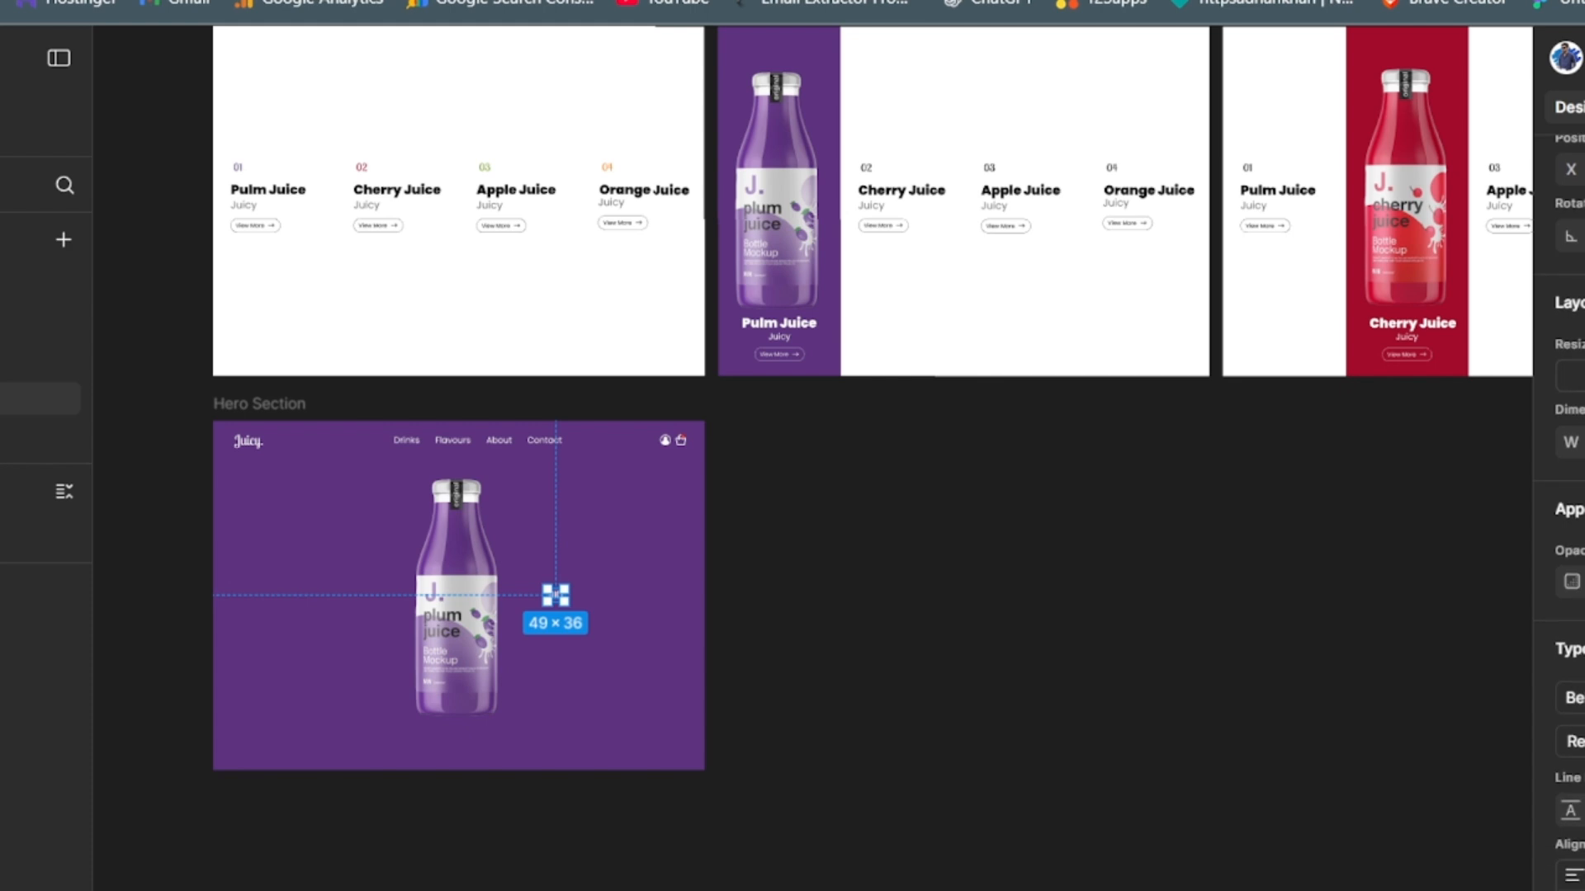
pyautogui.moveTo(555, 595); pyautogui.dragTo(589, 620)
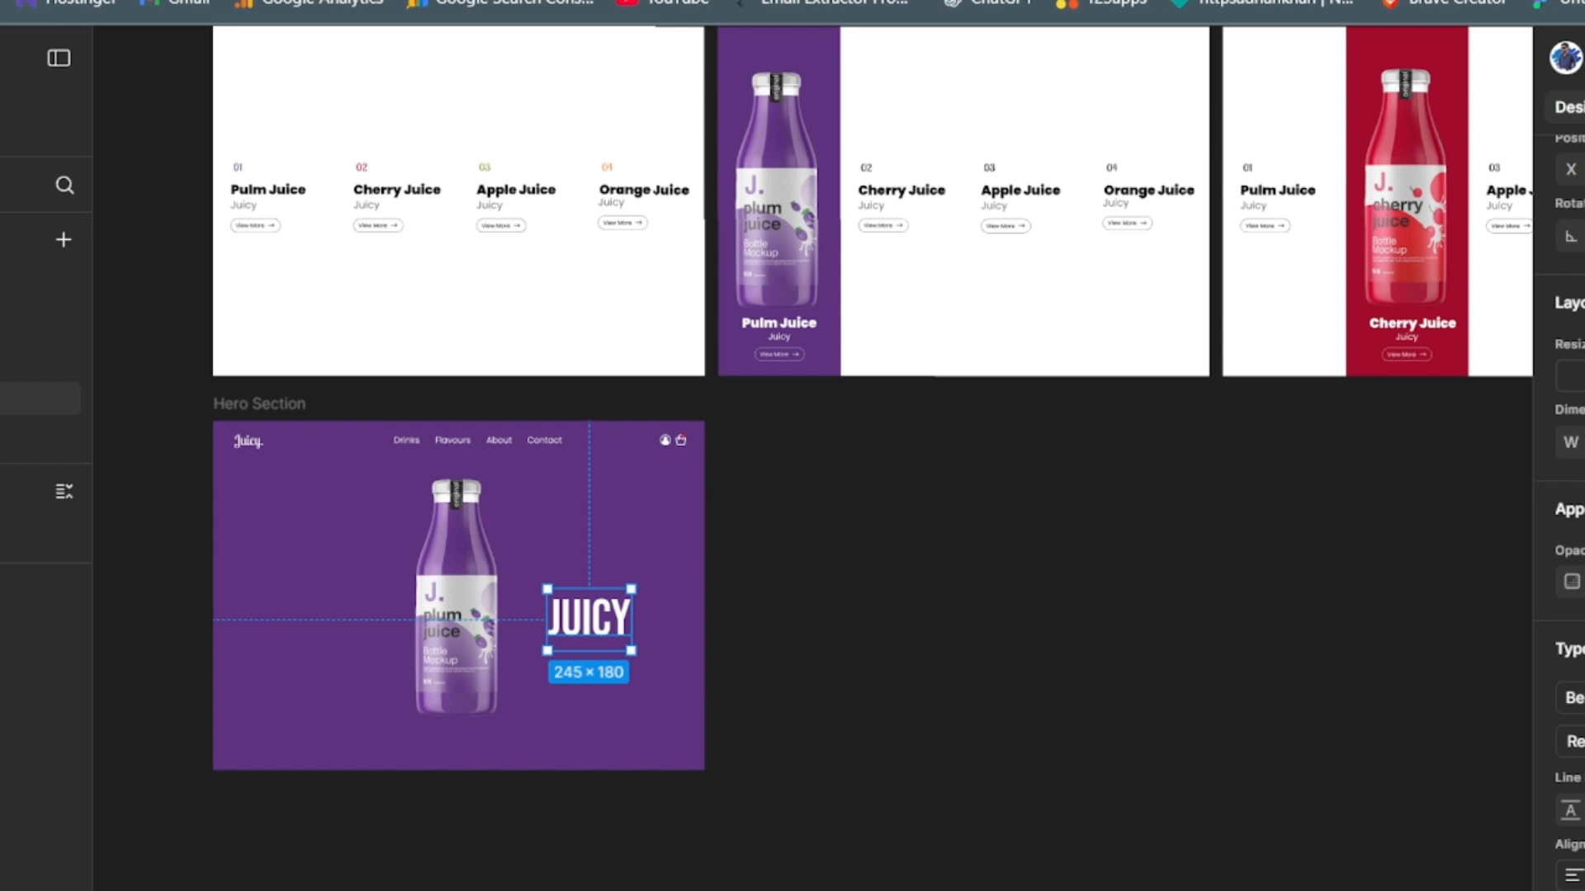
pyautogui.press('Return')
pyautogui.moveTo(626, 654); pyautogui.dragTo(430, 606)
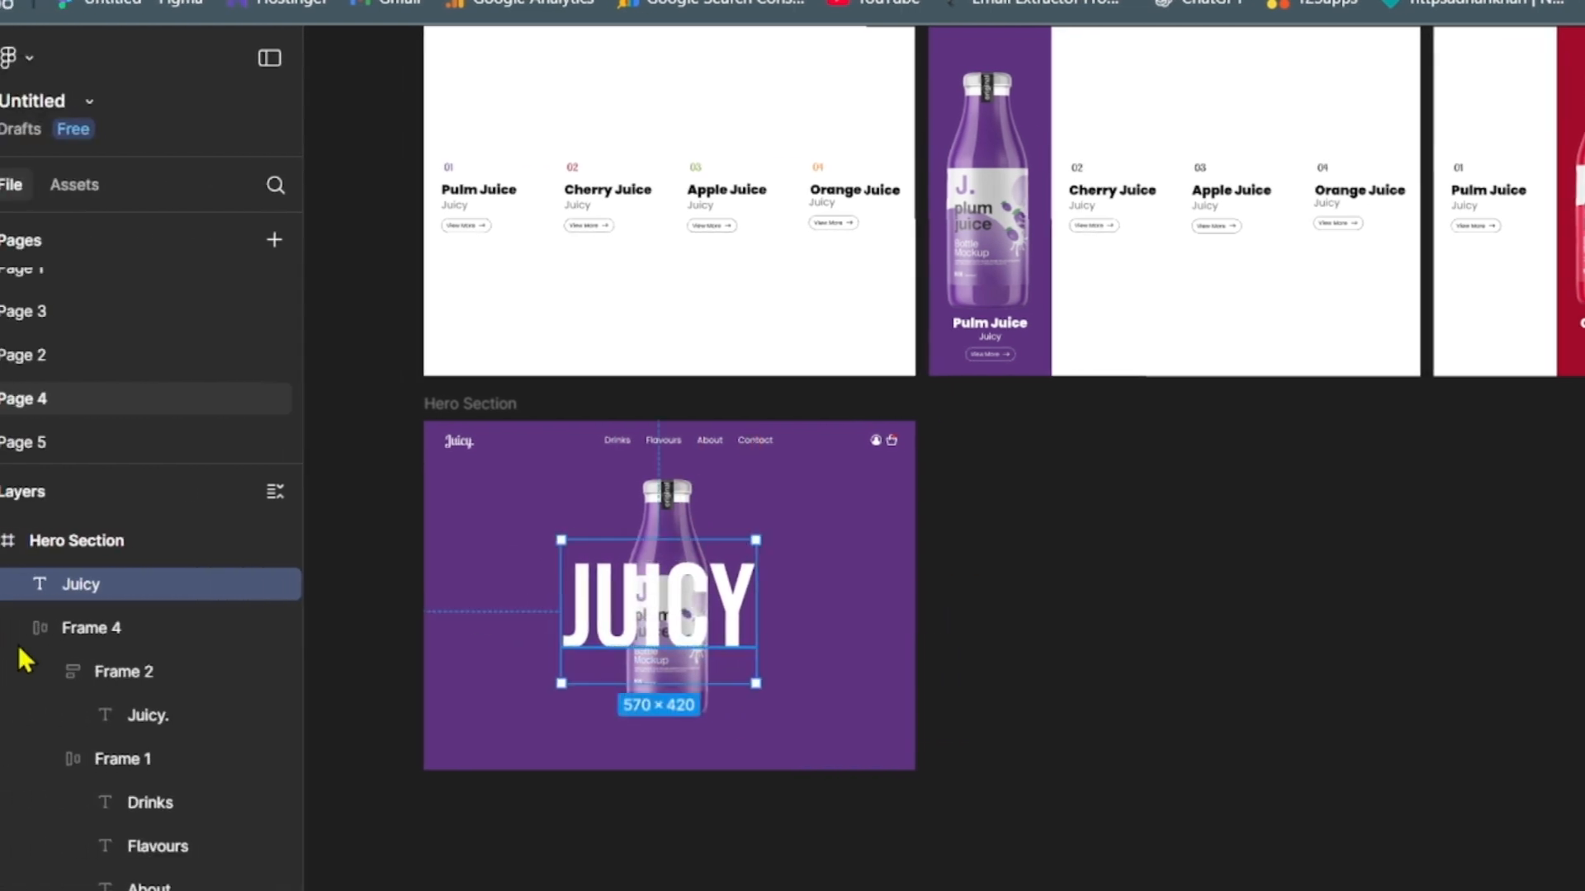
# - Collapse Frame 4 in the layer list and move the Juicy text layer below Img 1, behind the bottle
pyautogui.click(12, 628)
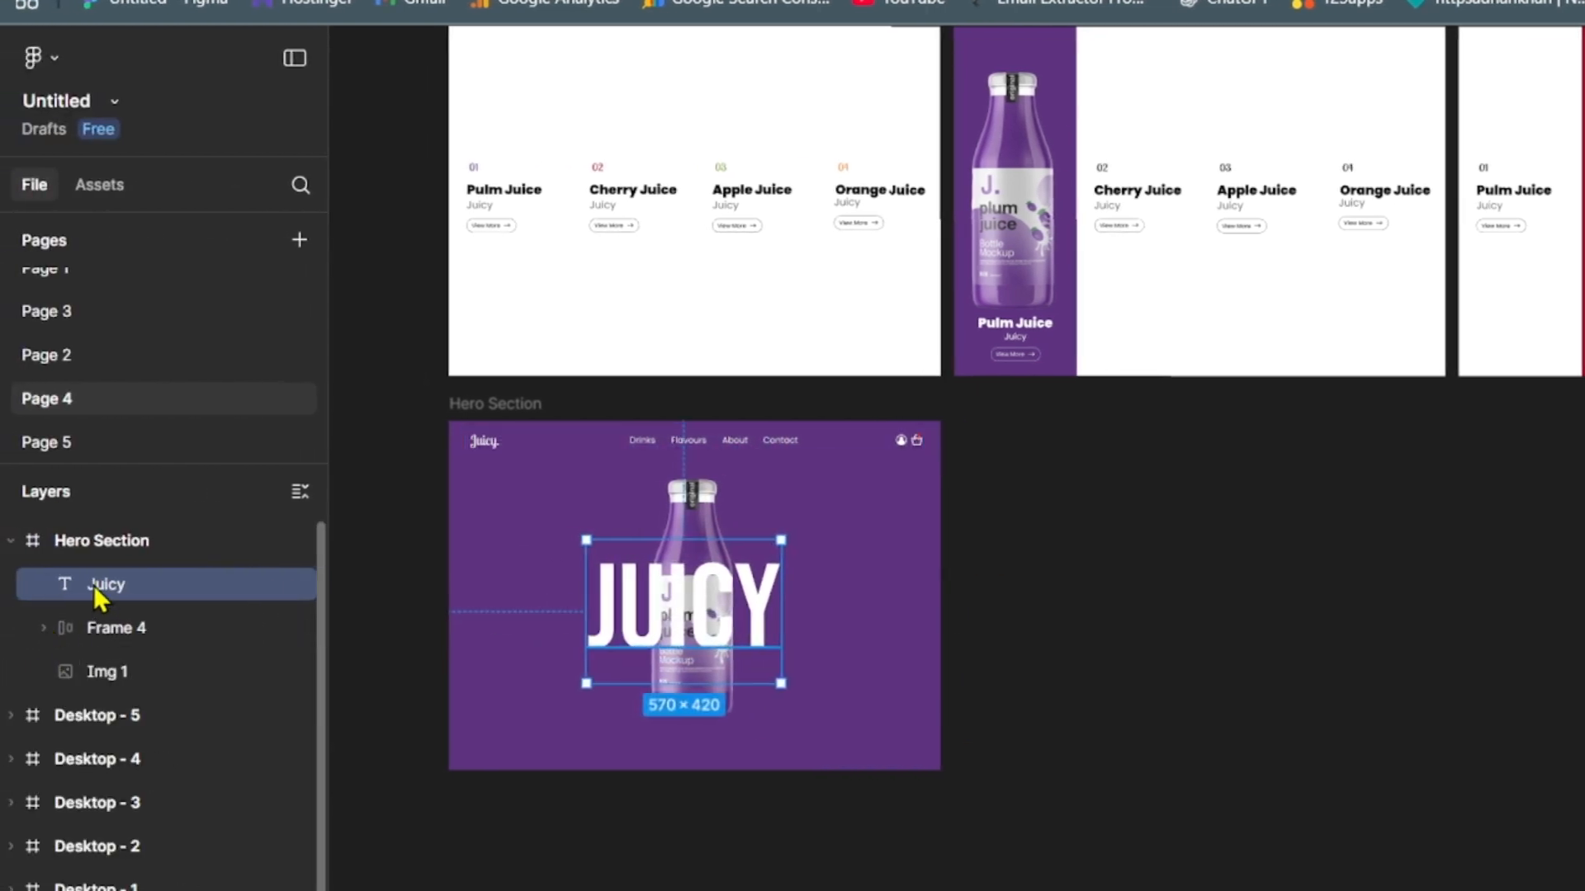
pyautogui.moveTo(96, 586); pyautogui.dragTo(72, 691)
pyautogui.moveTo(66, 681); pyautogui.dragTo(177, 644)
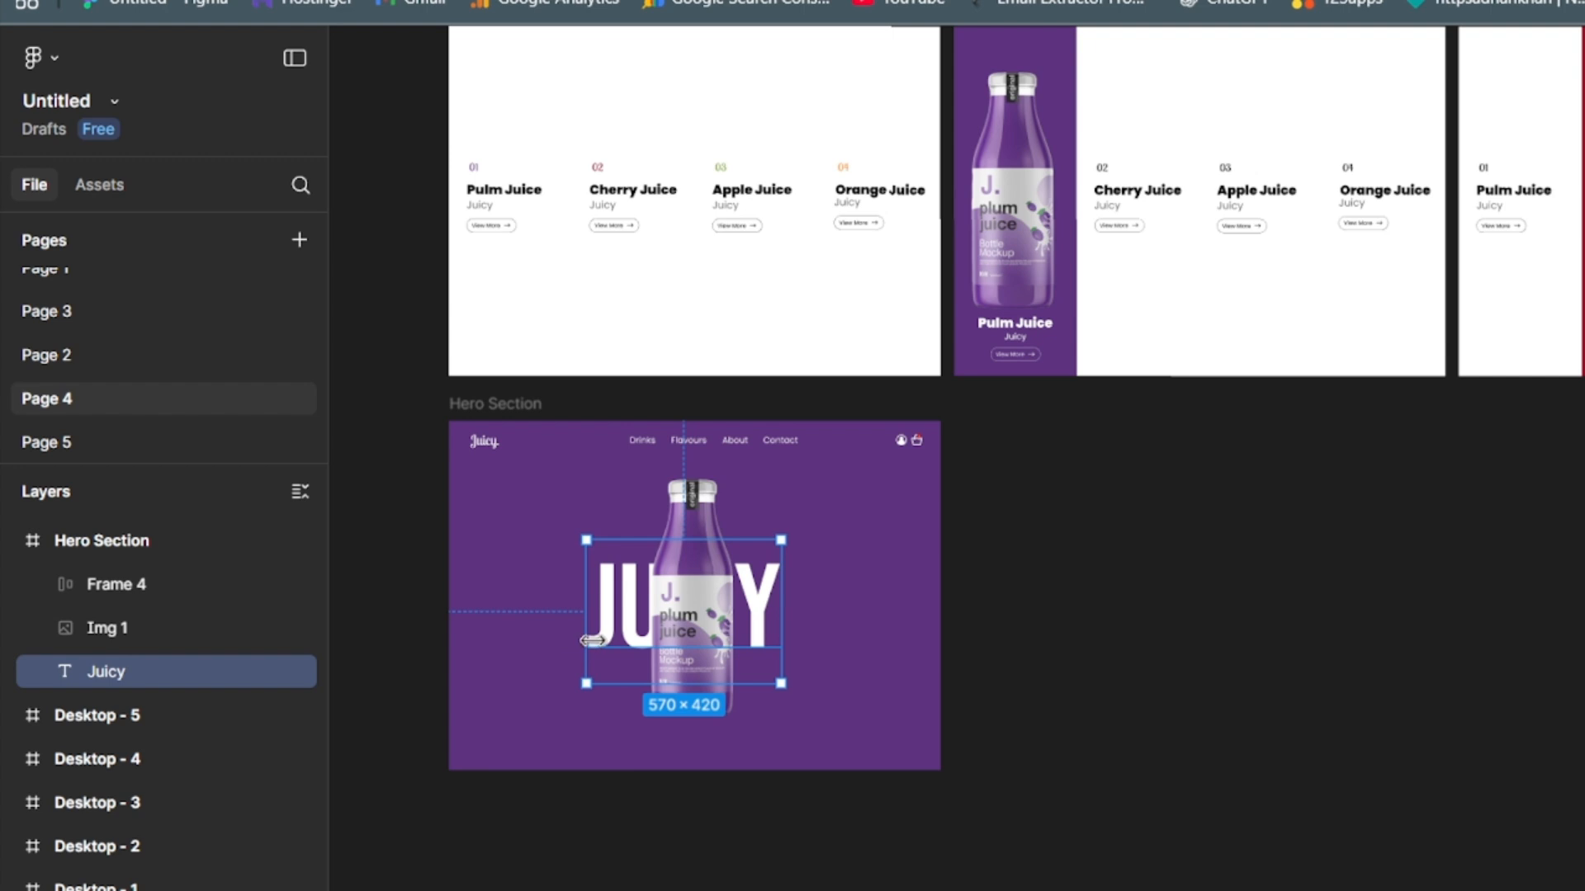
# - Convert the Juicy text to vector outlines, then scale it to about 1003 × 400 and centre it in the Hero Section frame
pyautogui.hotkey('ctrl', 'alt', 'o')
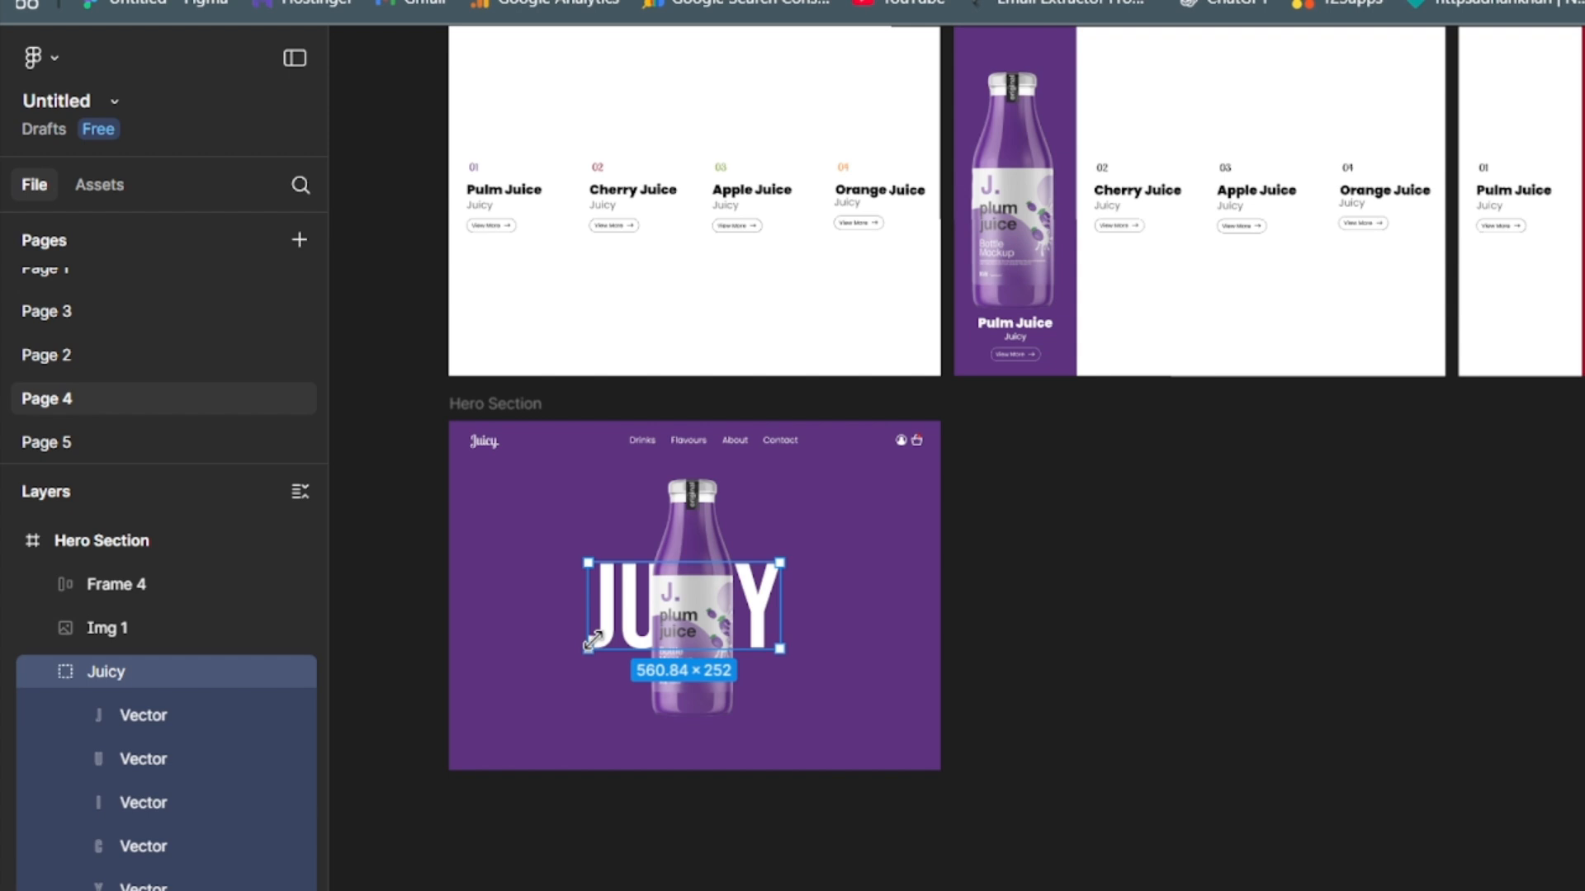
pyautogui.moveTo(692, 562); pyautogui.dragTo(687, 507)
pyautogui.moveTo(783, 585)
pyautogui.mouseDown()
pyautogui.moveTo(932, 588)
pyautogui.moveTo(712, 596)
pyautogui.moveTo(779, 615)
pyautogui.mouseUp()
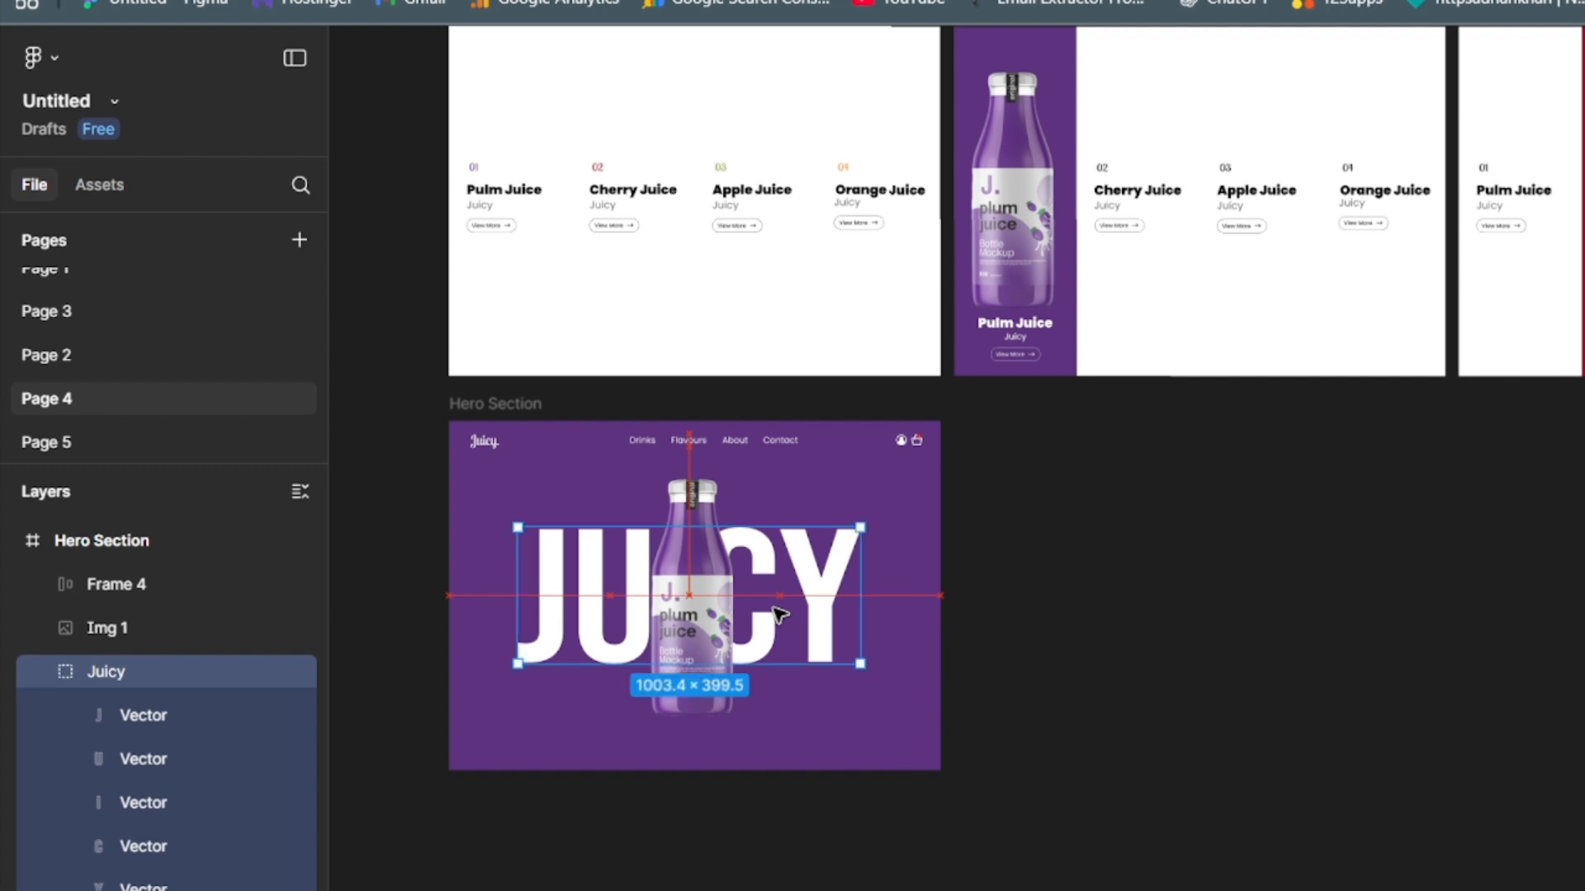
pyautogui.click(1295, 640)
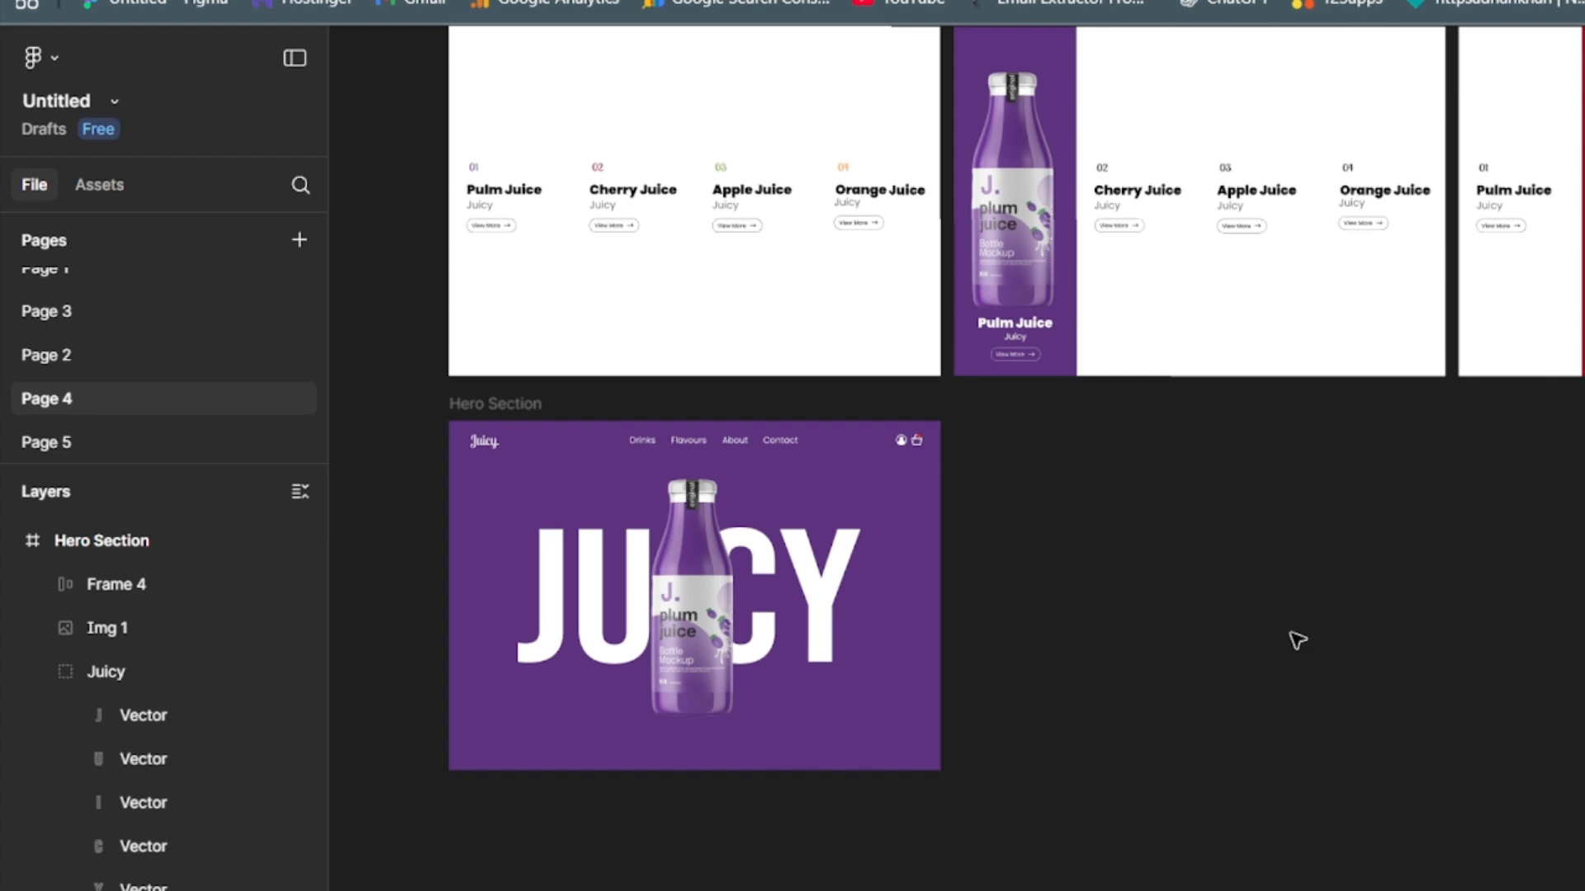
# - Place a 100 × 100 circle after the JUICY lettering in the Hero Section and add the text "150 ml" outside the frame
pyautogui.click(899, 555)
pyautogui.click(1107, 635)
pyautogui.press('t')
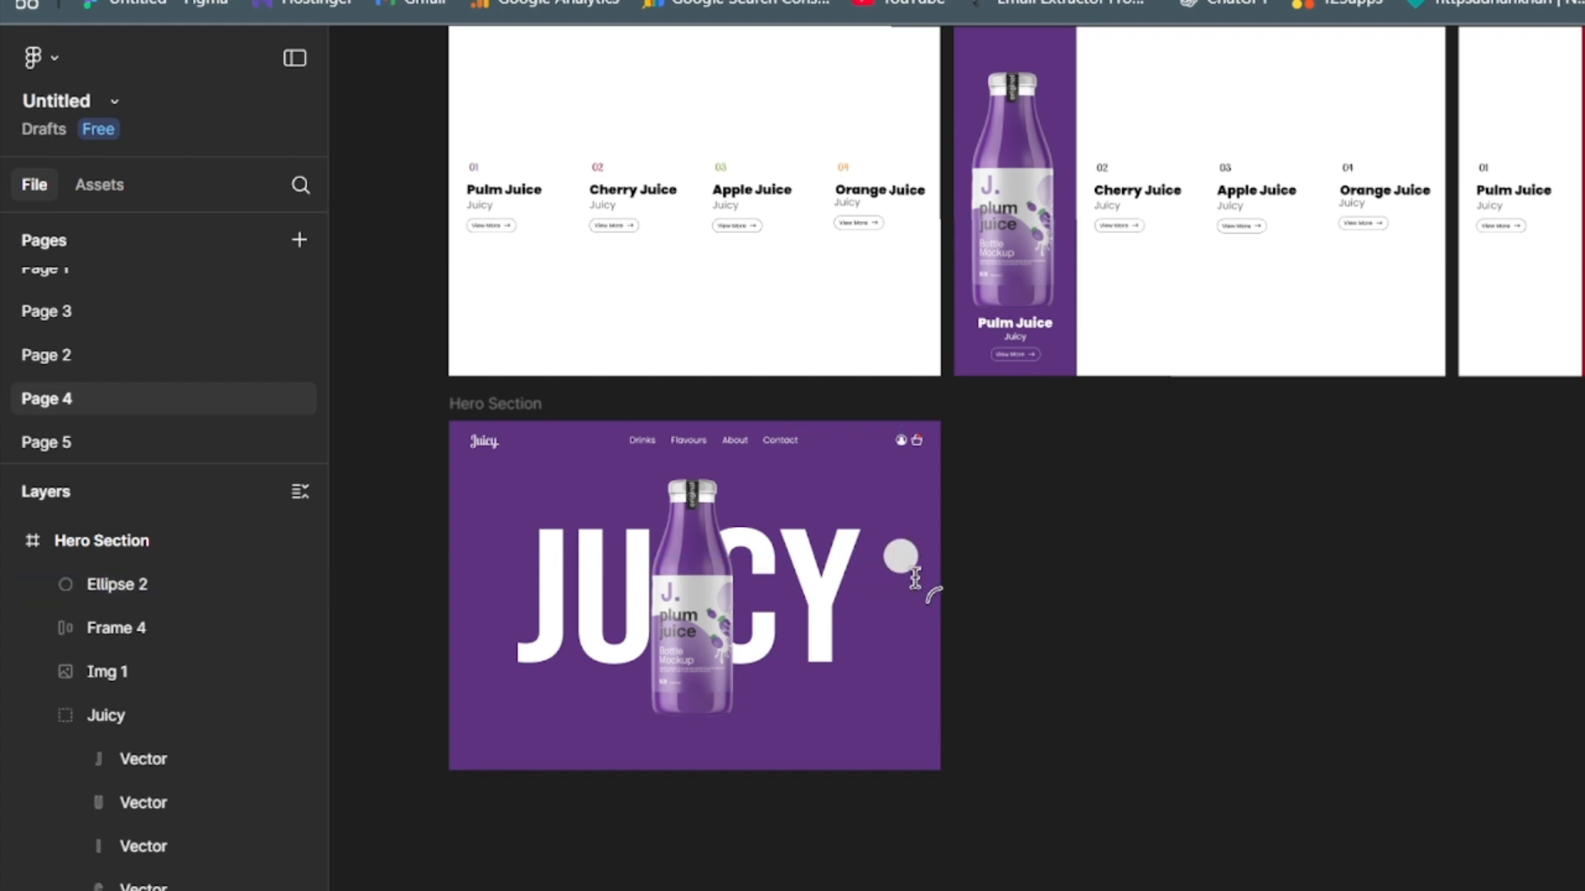
pyautogui.click(1030, 680)
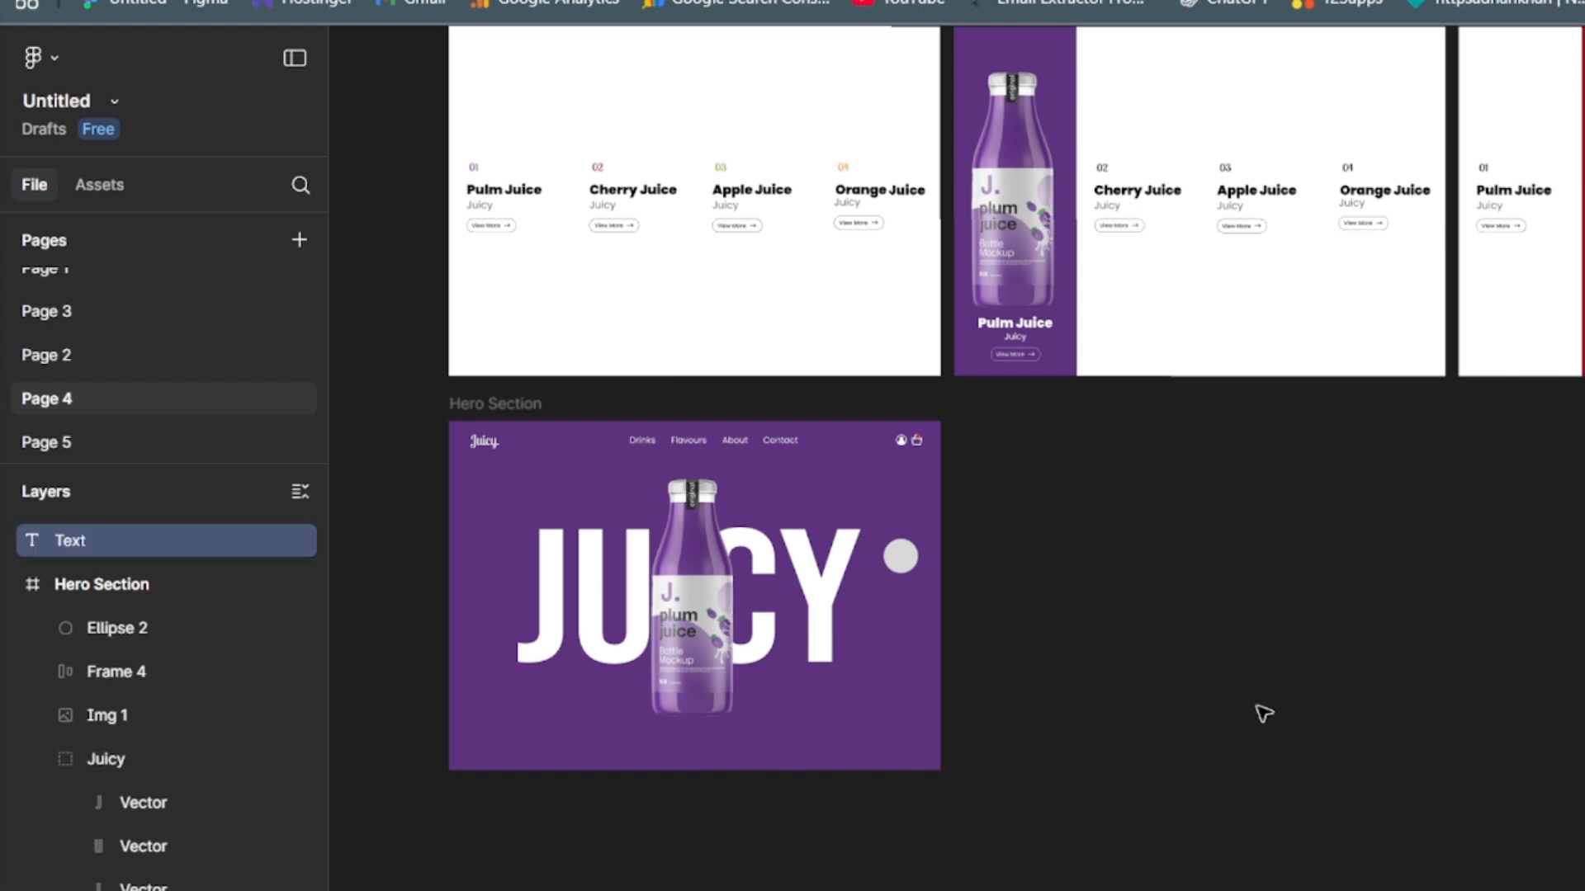
pyautogui.write('150')
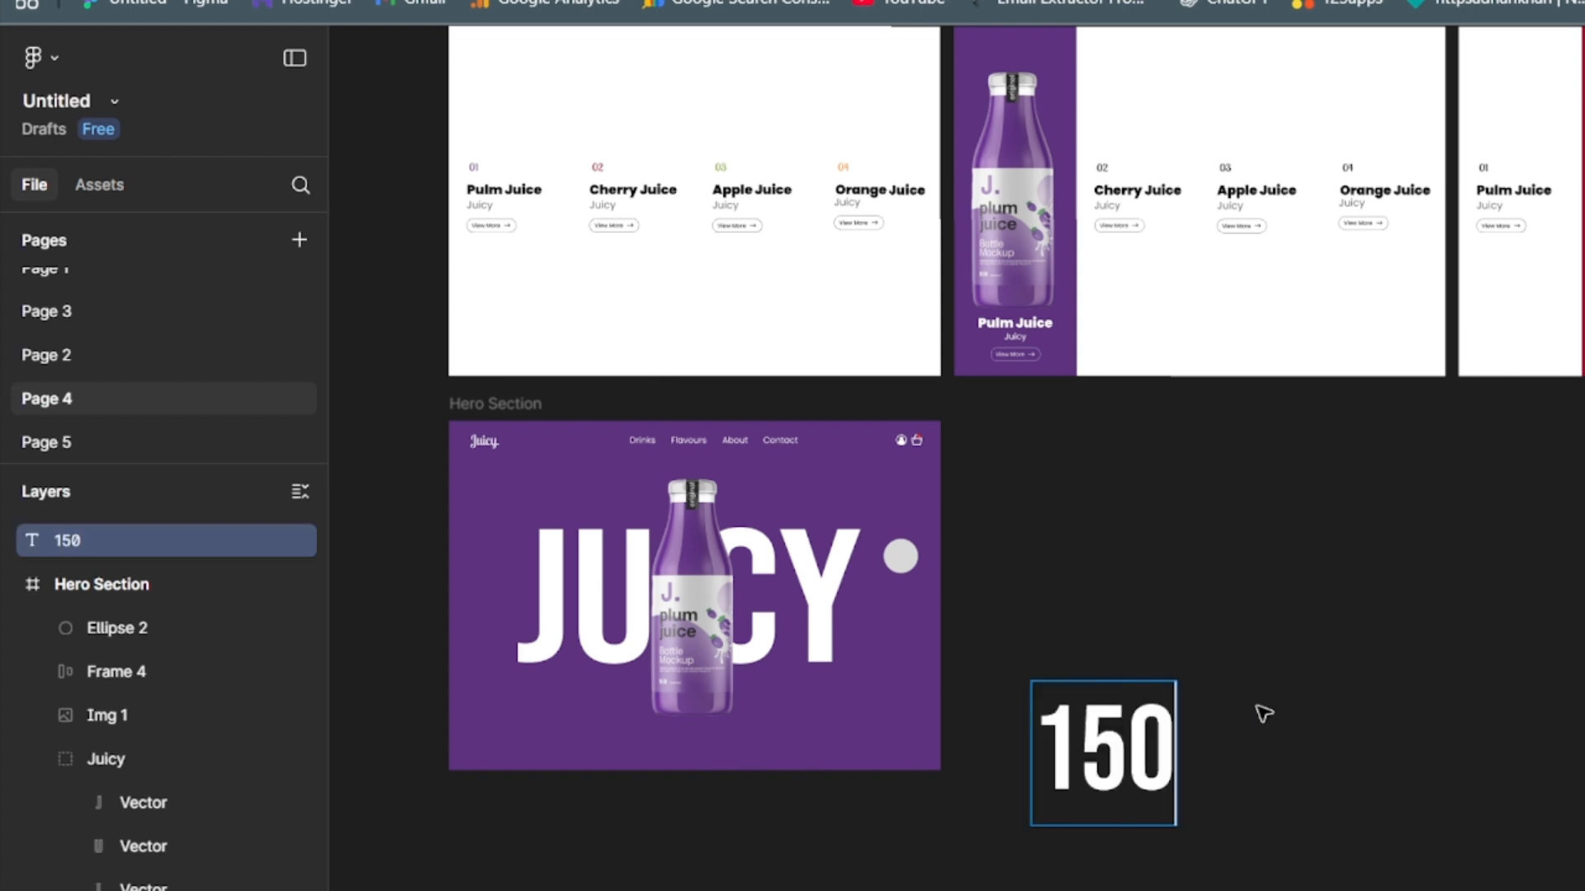
pyautogui.write(' ml')
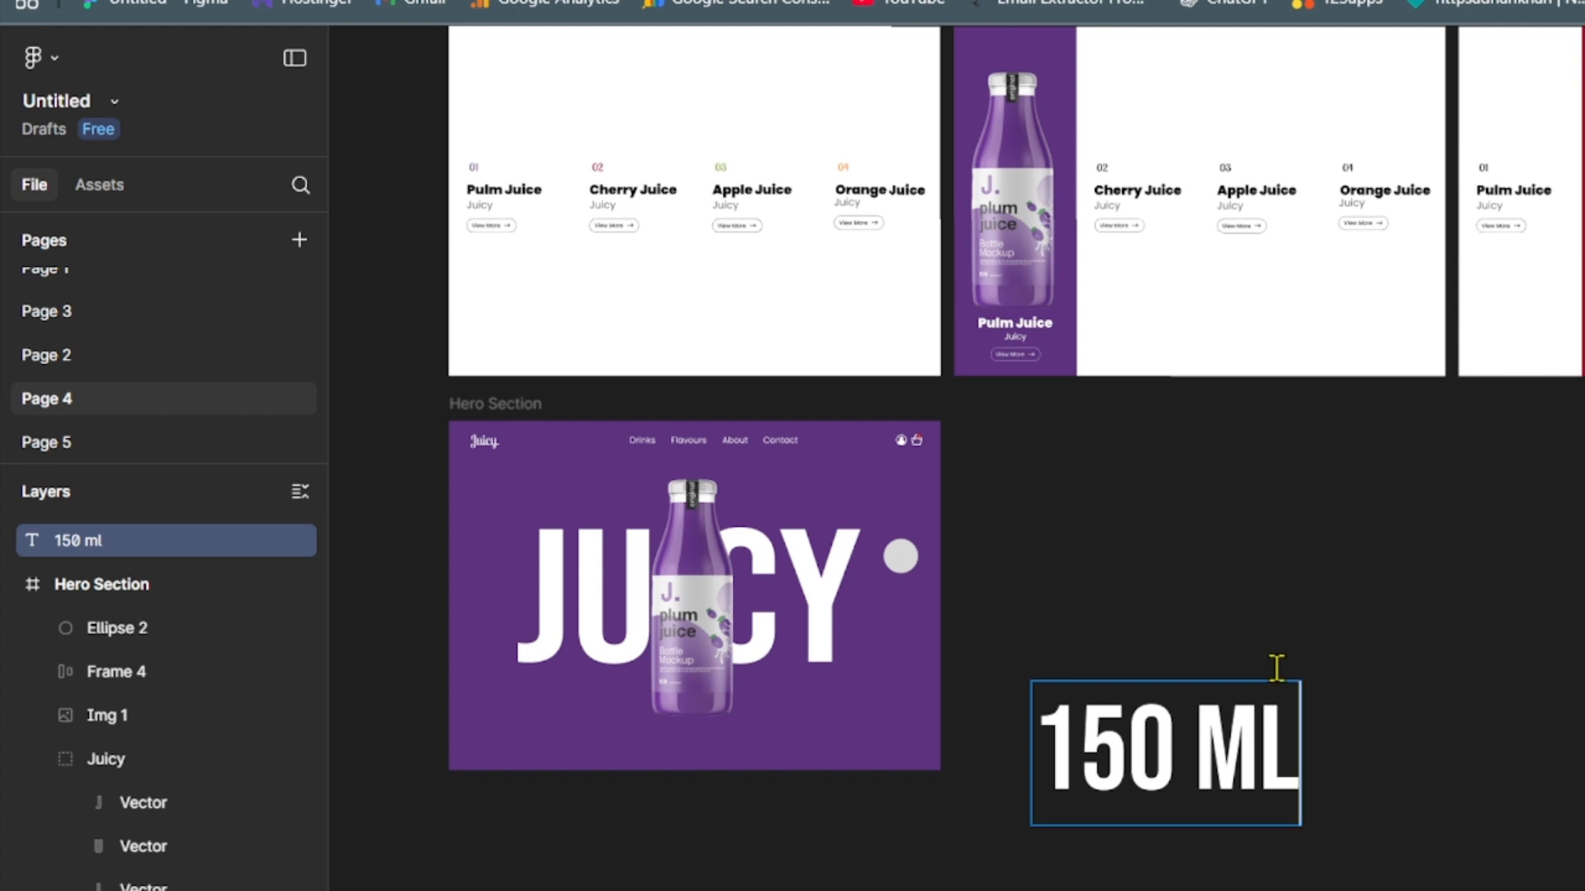
pyautogui.press('Escape')
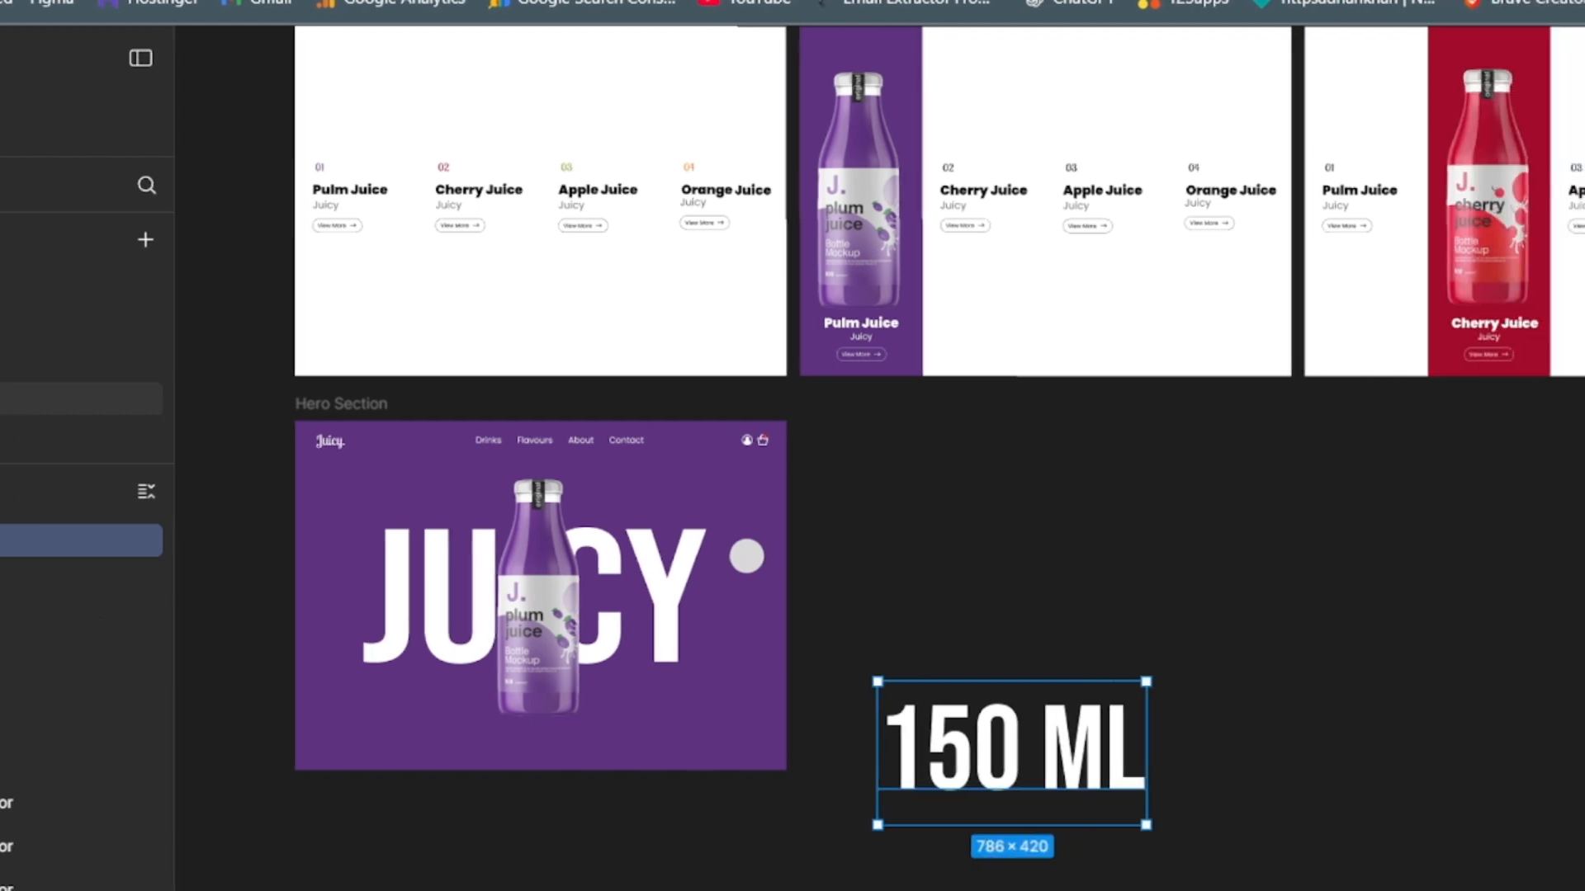
# - Change the "150 ml" text's font to Poppins and reduce its size until the box is 148 × 75
pyautogui.click(1584, 336)
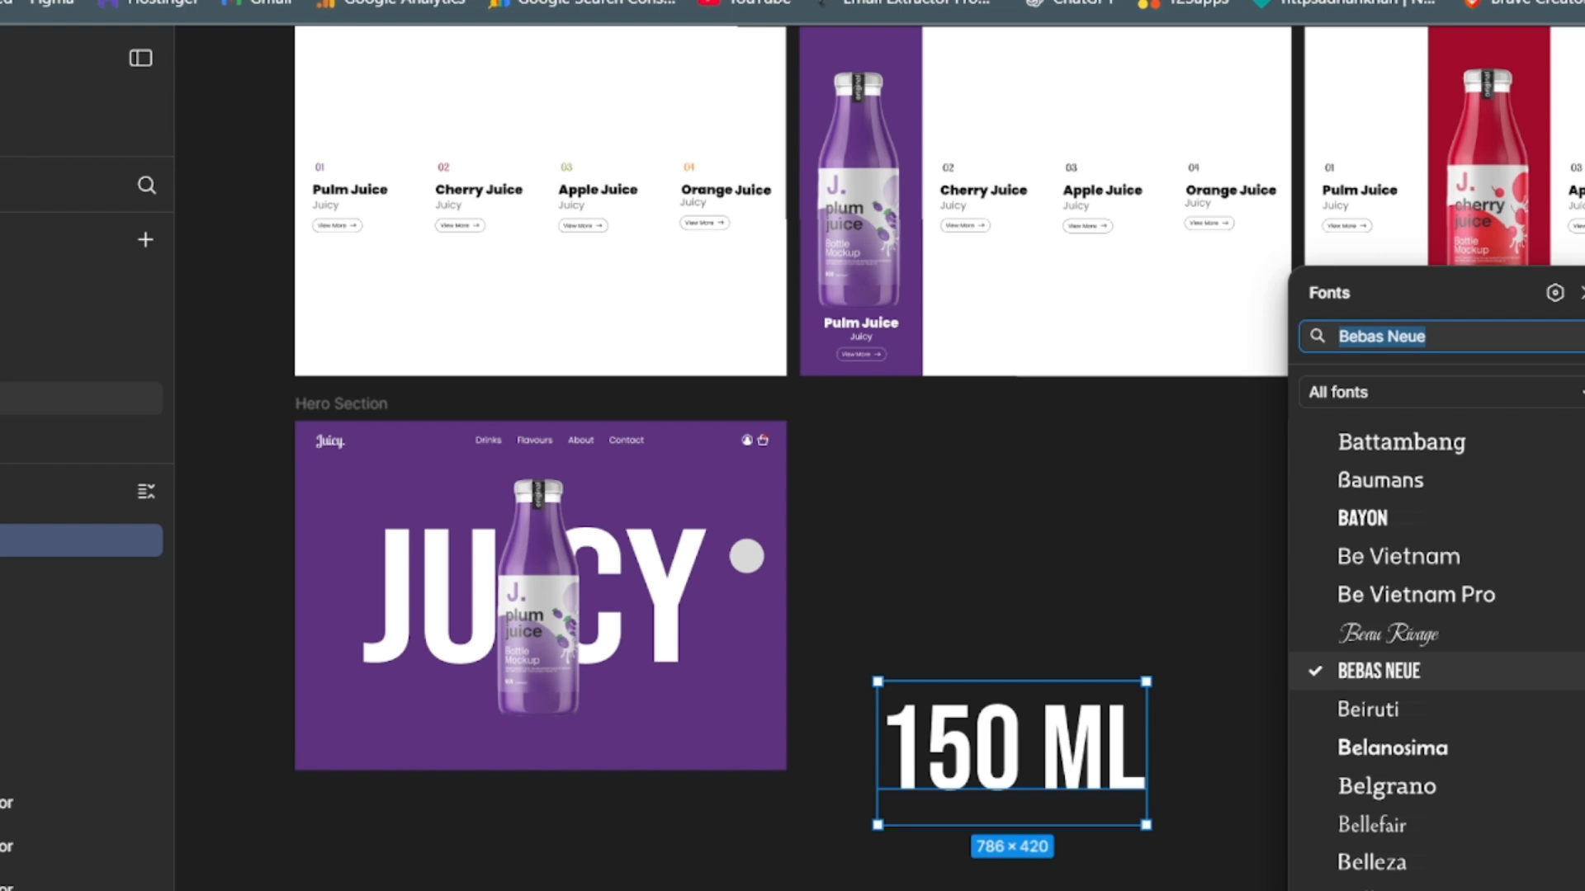
pyautogui.write('popp')
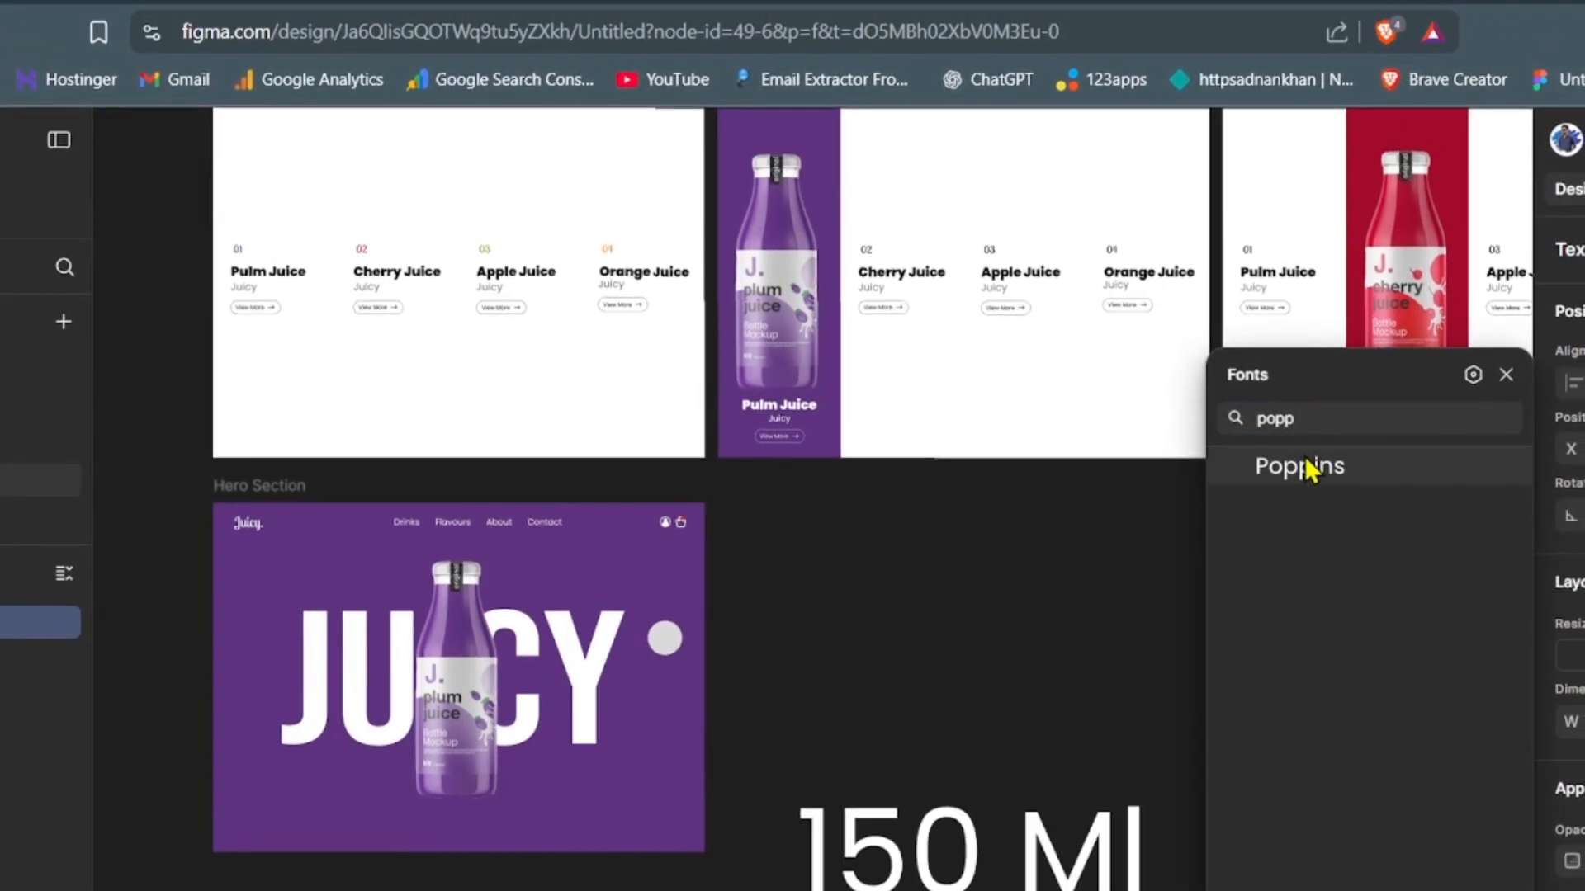
pyautogui.click(1306, 466)
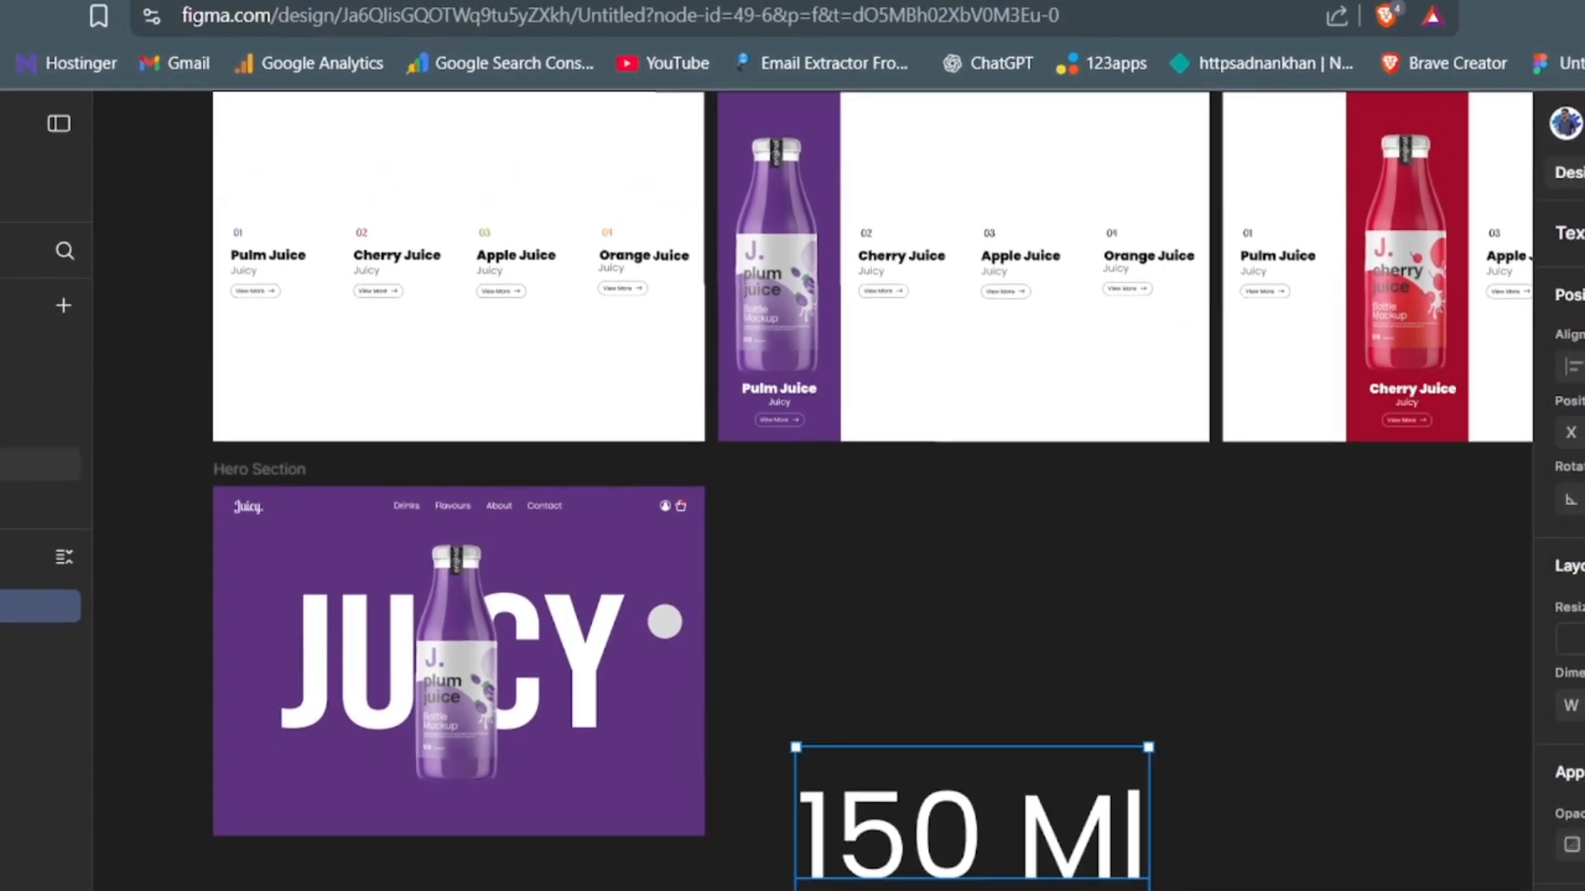
pyautogui.press('Return')
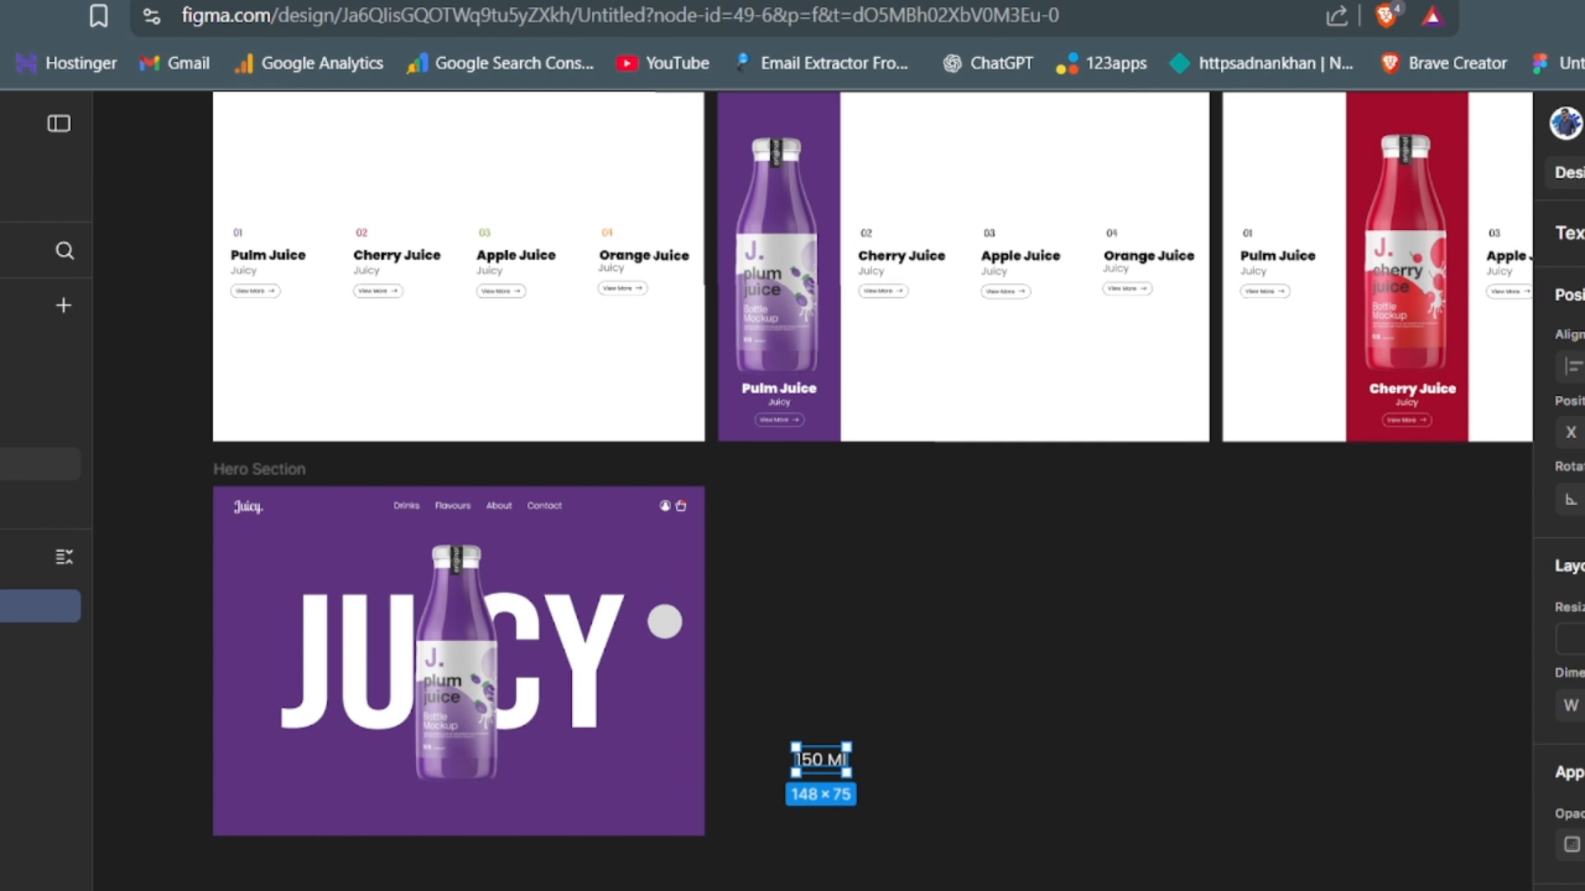
# - Try upper case on the "150 ml" text, then set it back to title case
pyautogui.scroll(-4, 1560, 495)
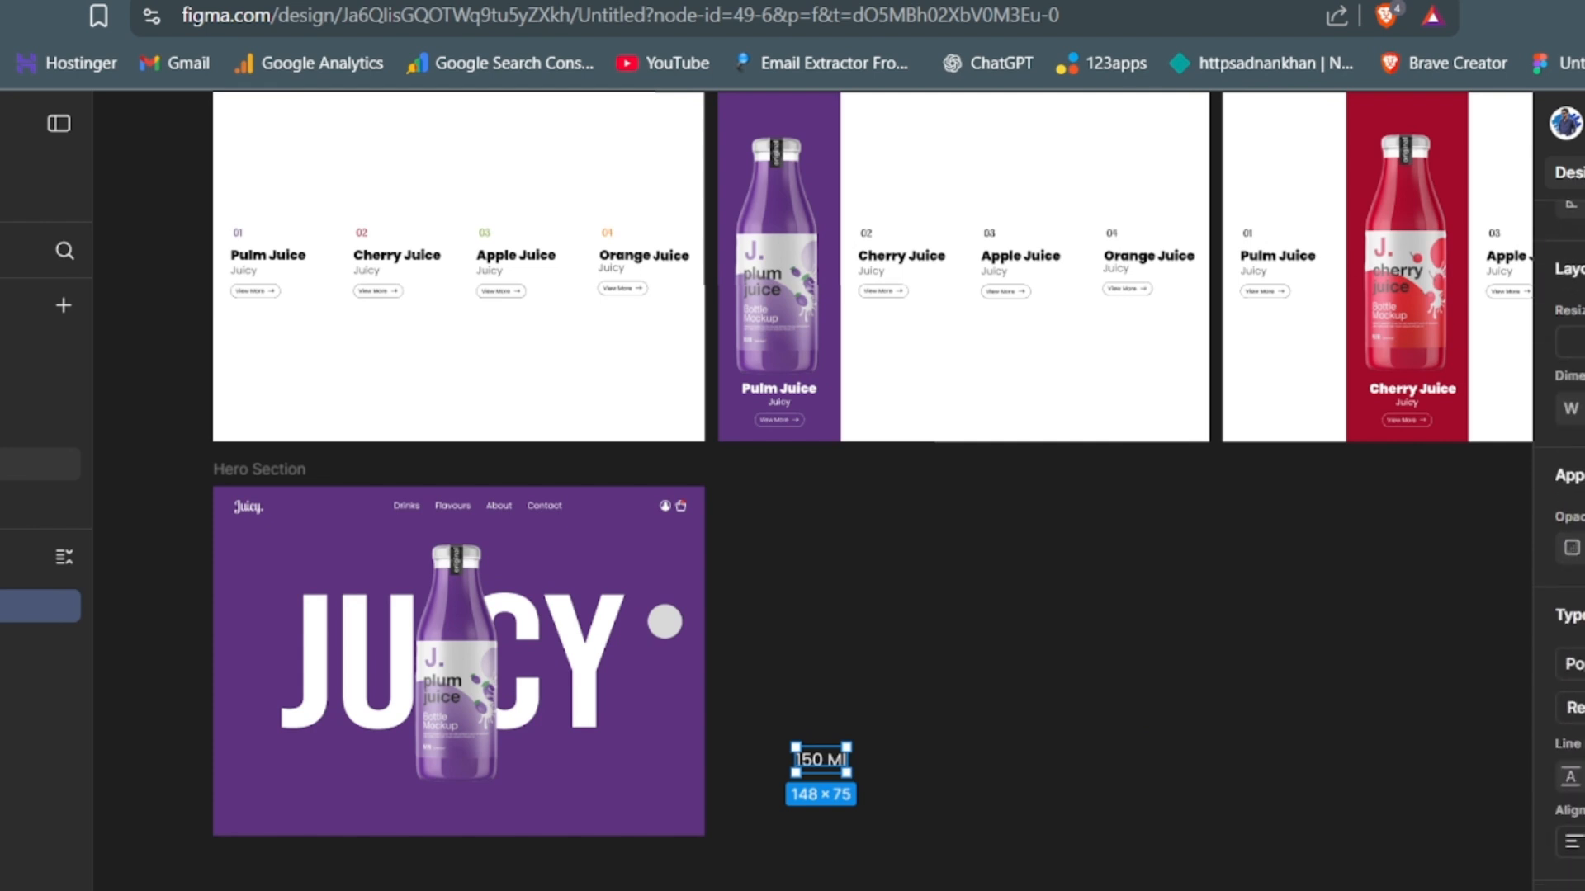
pyautogui.click(1581, 842)
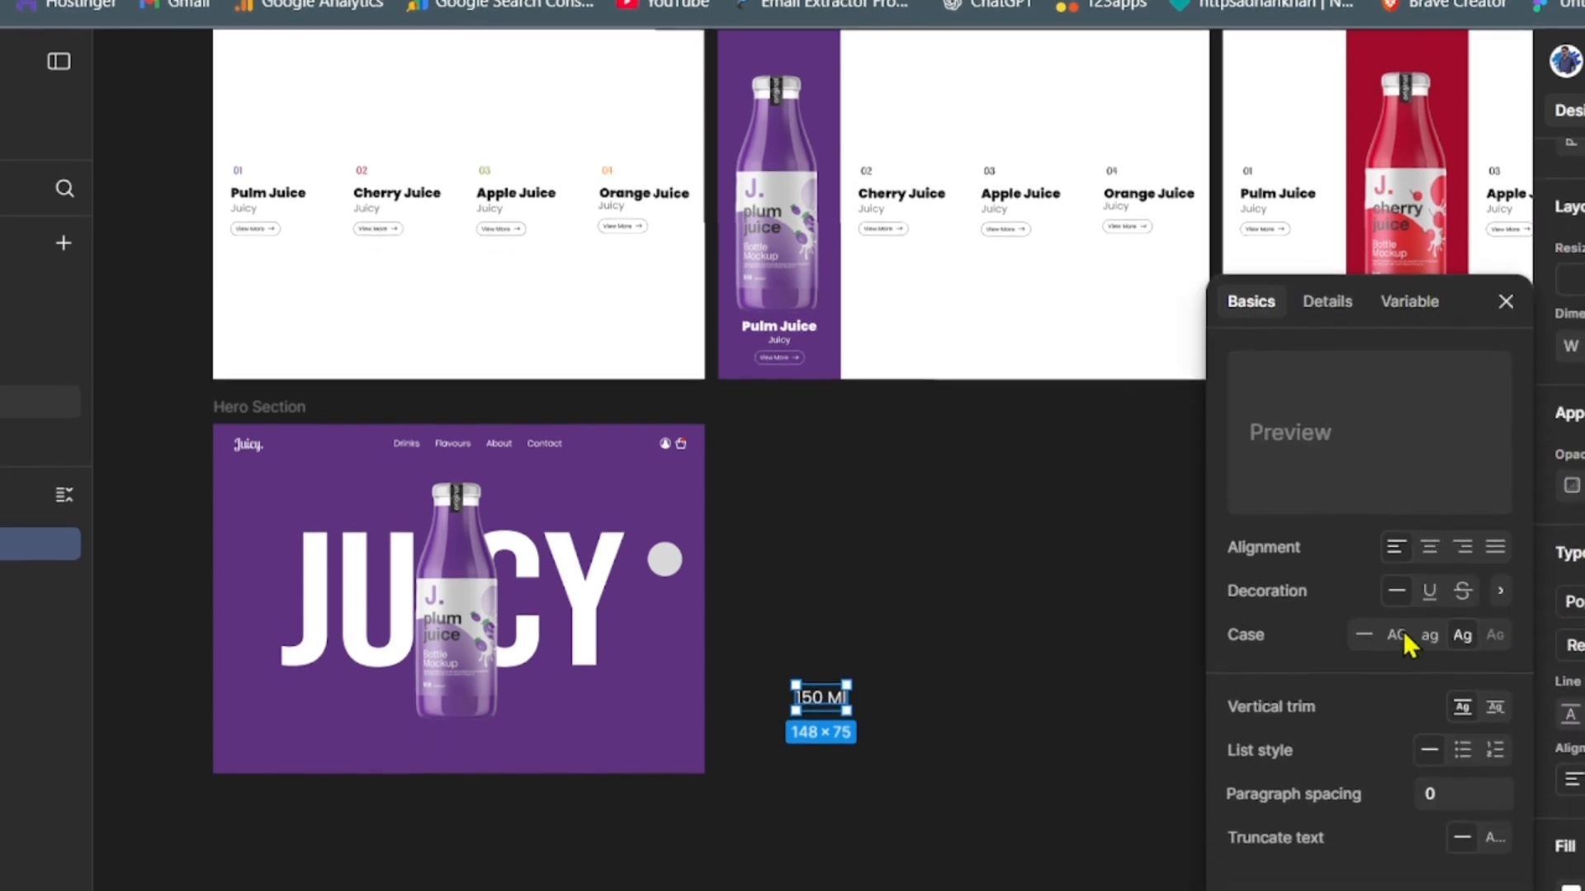
pyautogui.click(1403, 631)
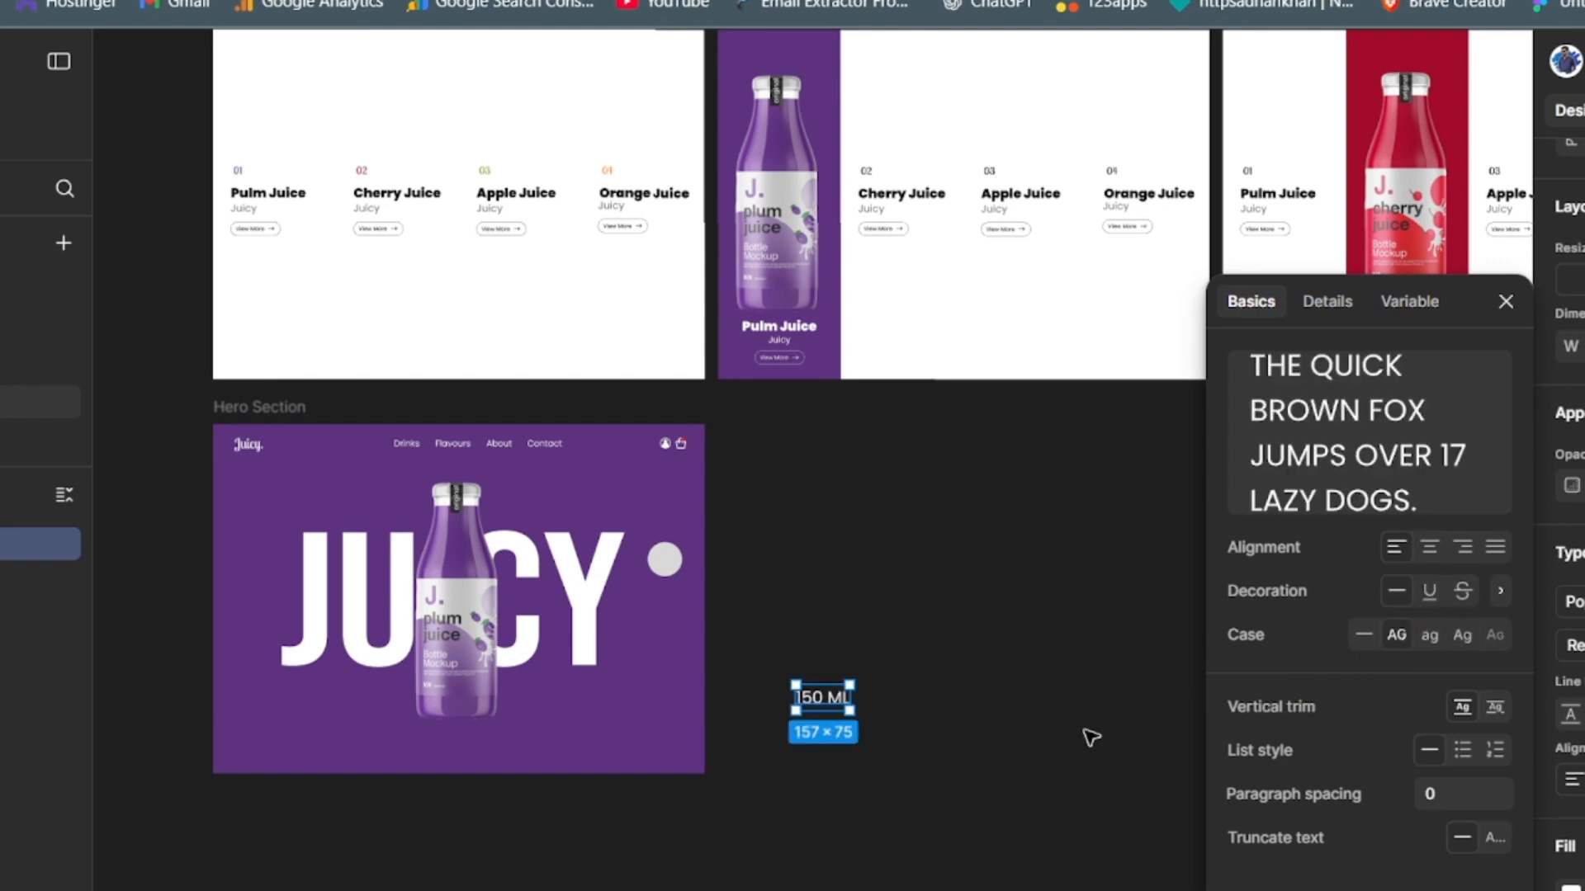
pyautogui.click(1462, 633)
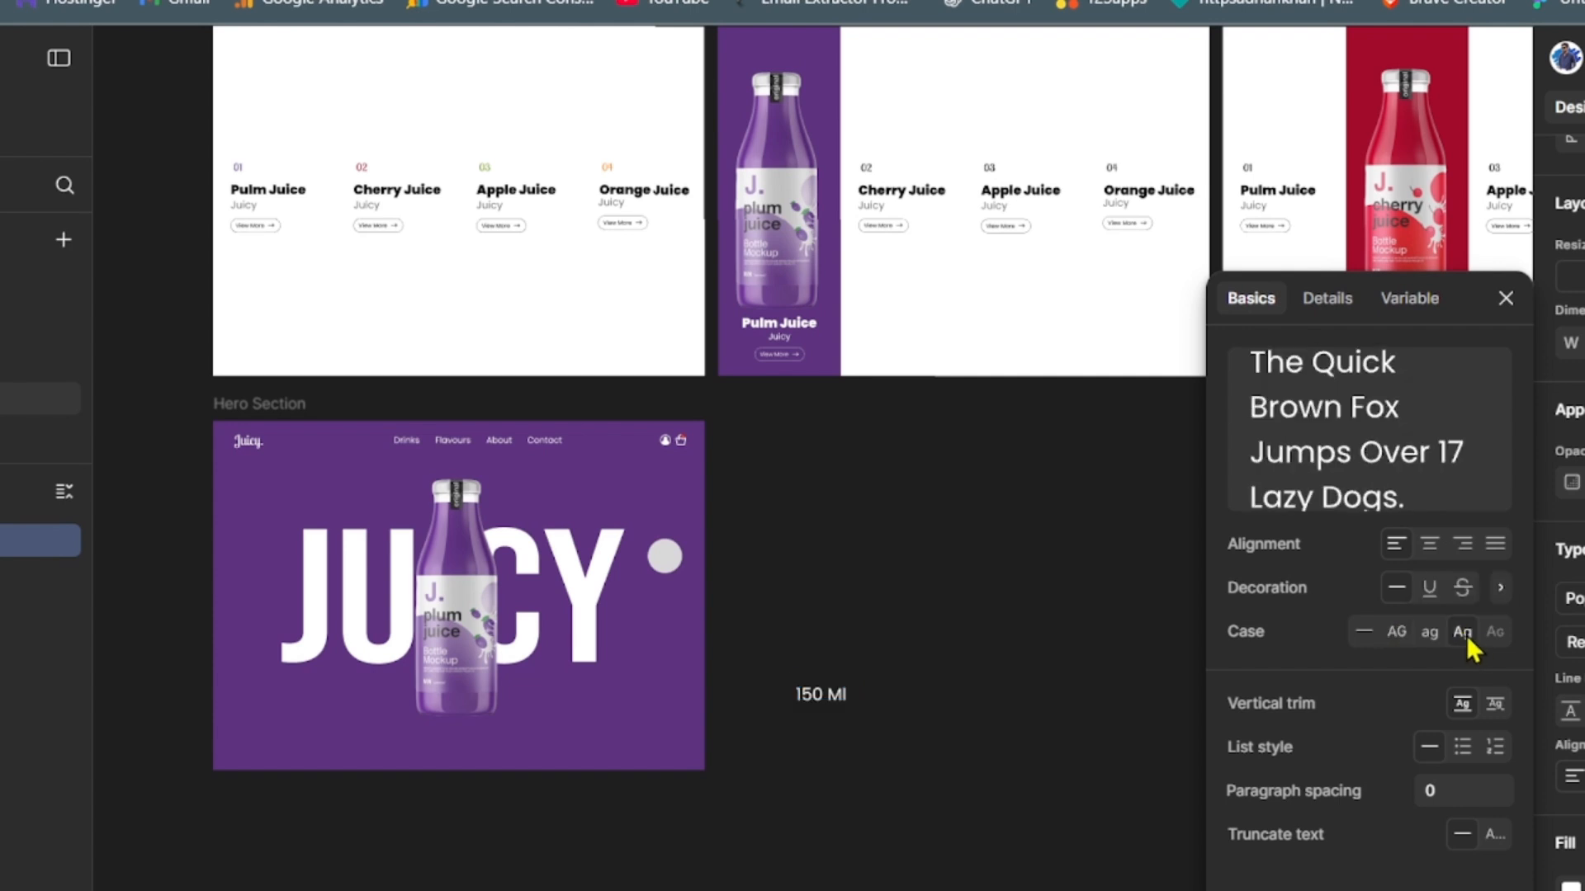
# - Break the "150 Ml" text into two lines so that "Ml" sits below "150"
pyautogui.doubleClick(825, 694)
pyautogui.click(826, 694)
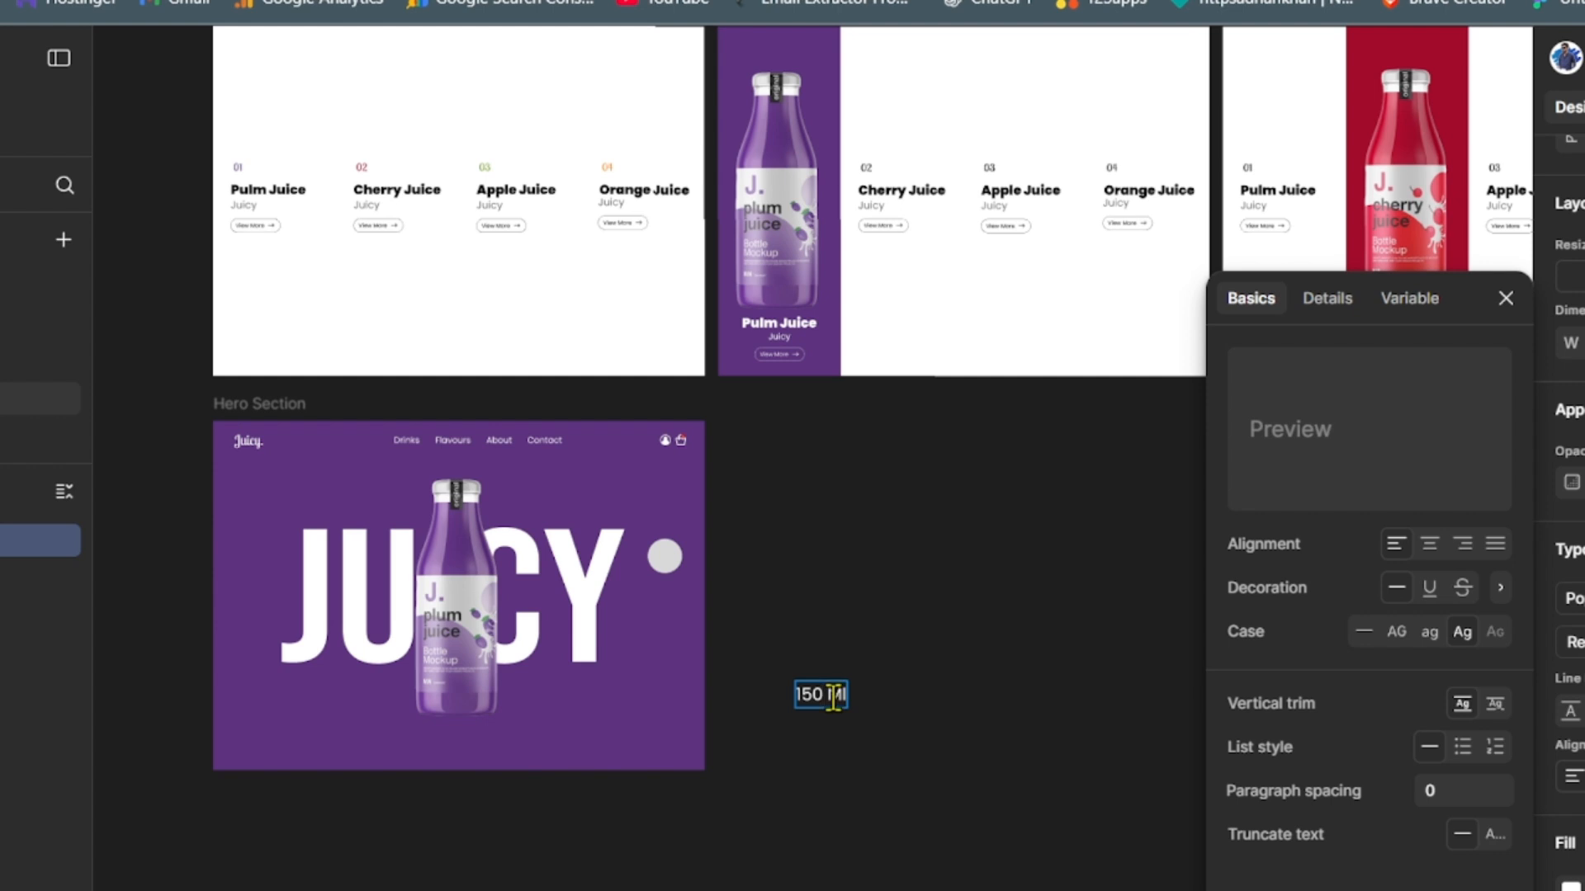
pyautogui.press('Return')
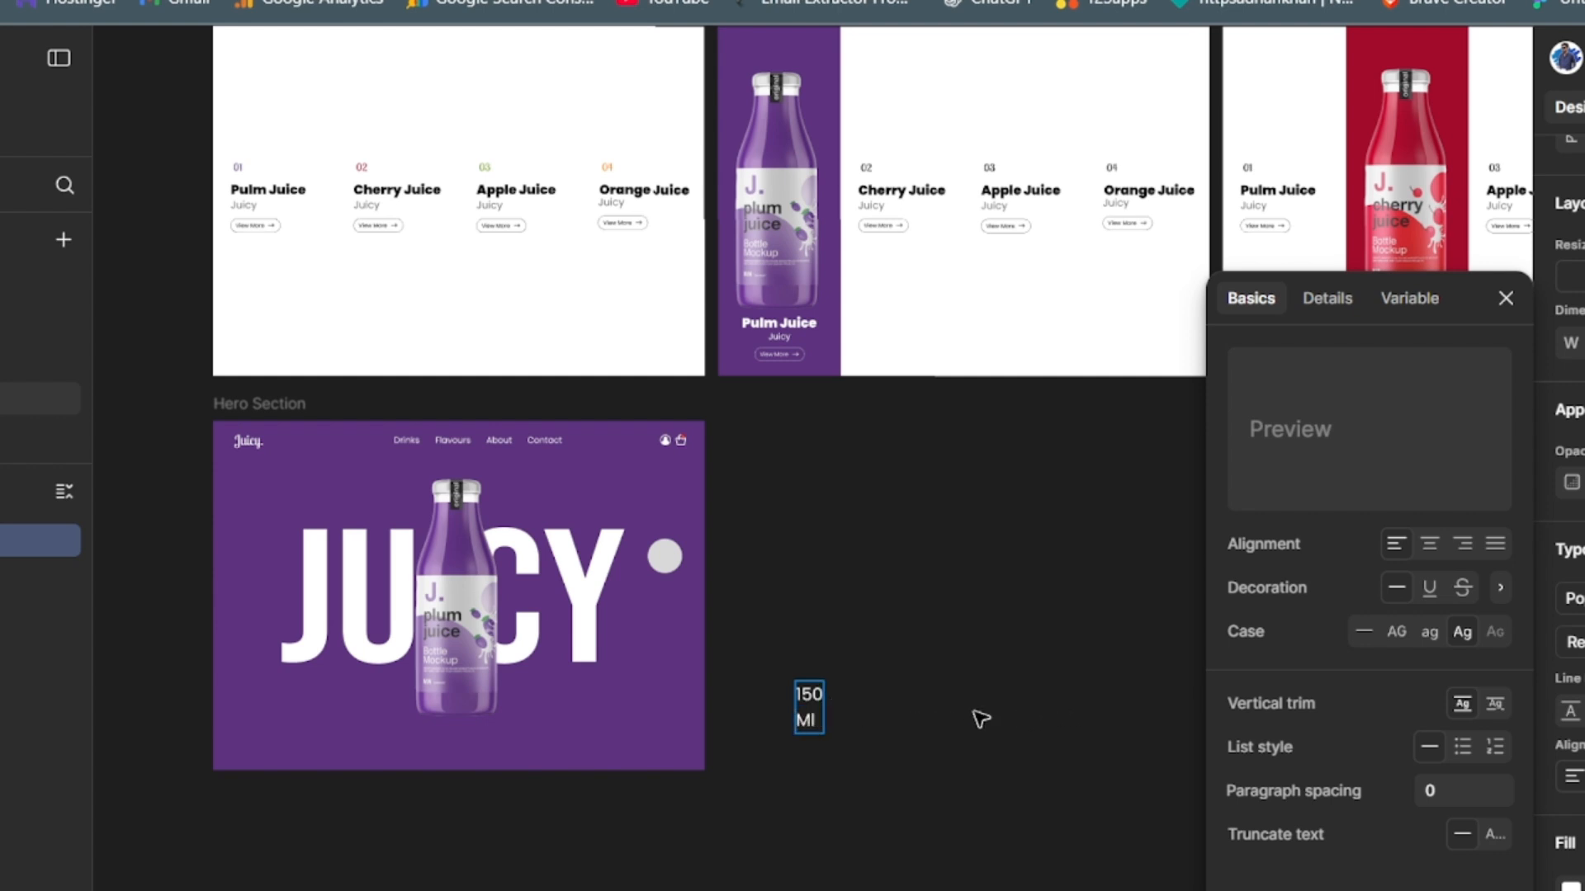
pyautogui.press('Escape')
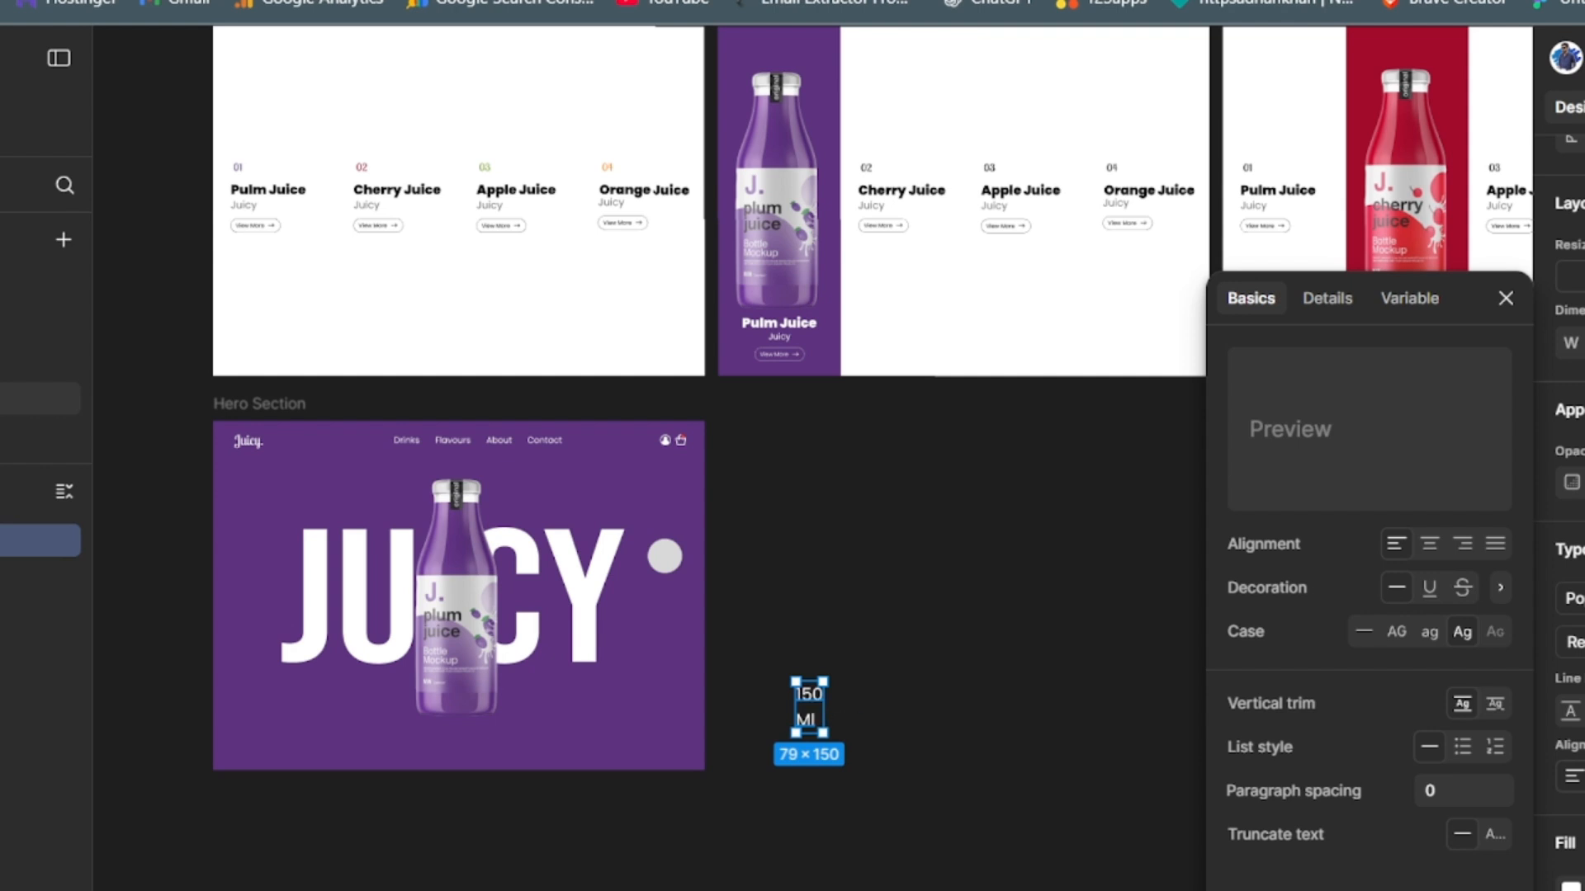
# - Centre-align the two-line "150 Ml" text and reduce its line height until the box is 79 × 100
pyautogui.hotkey('ctrl', 'alt', 't')
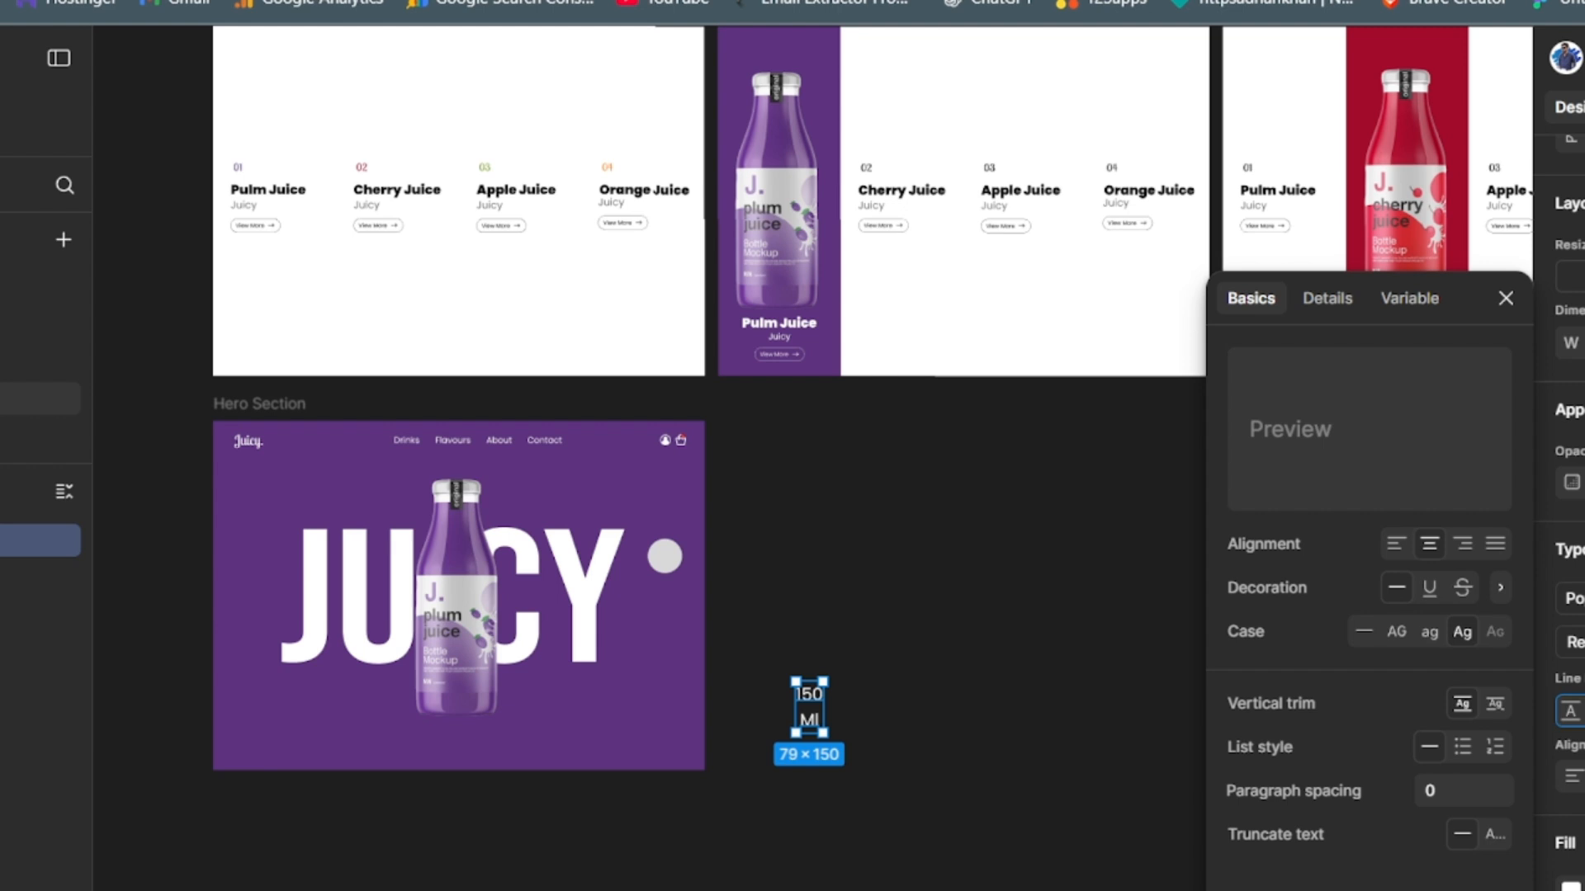
pyautogui.press('Return')
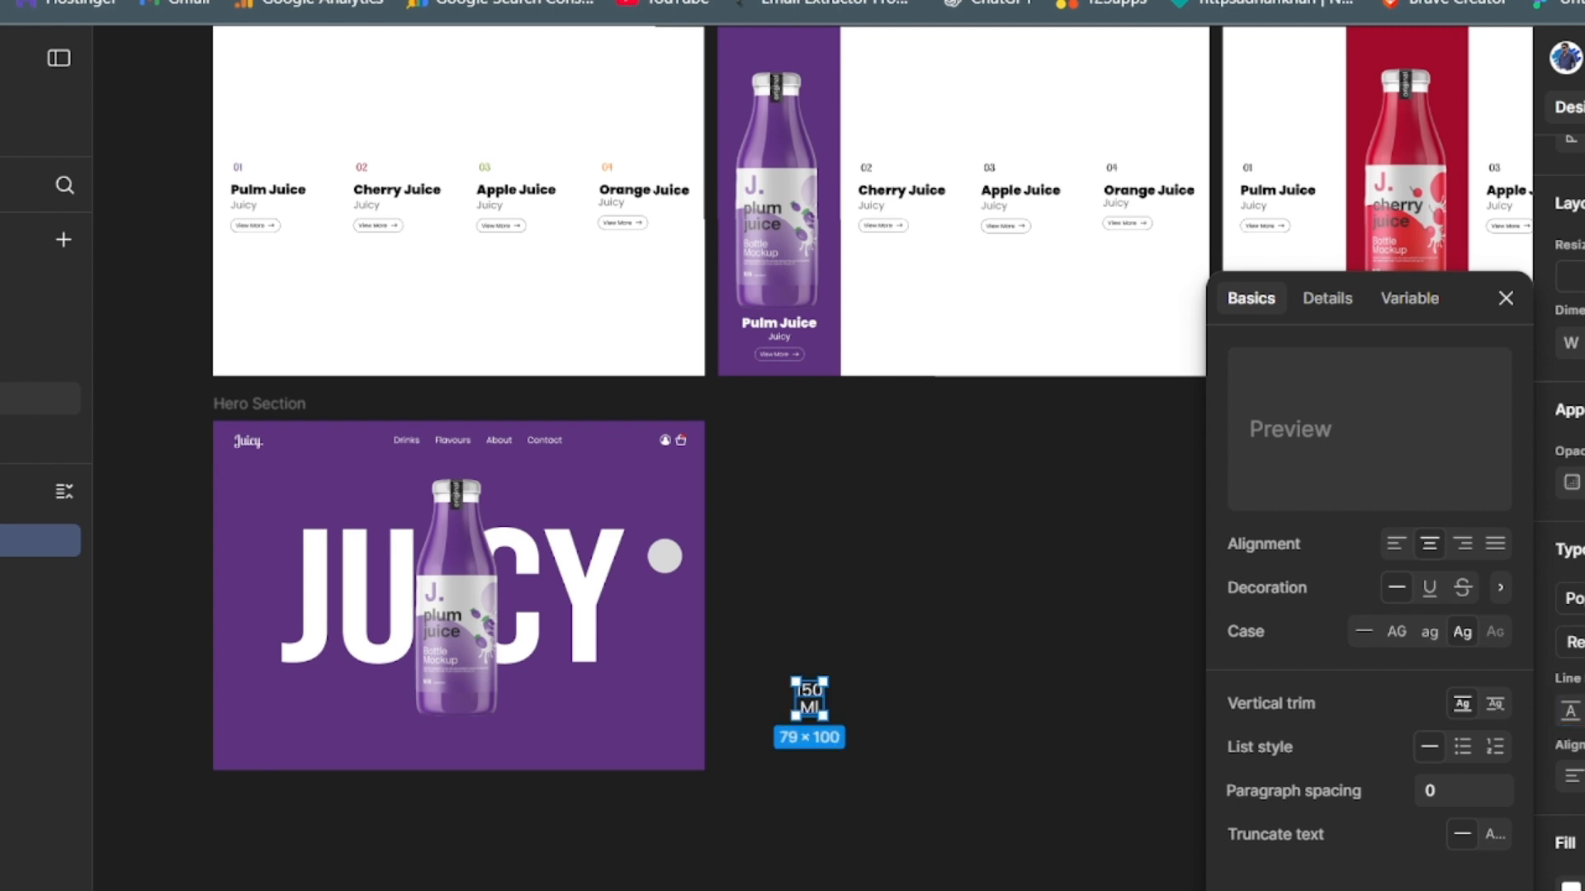
pyautogui.click(1135, 720)
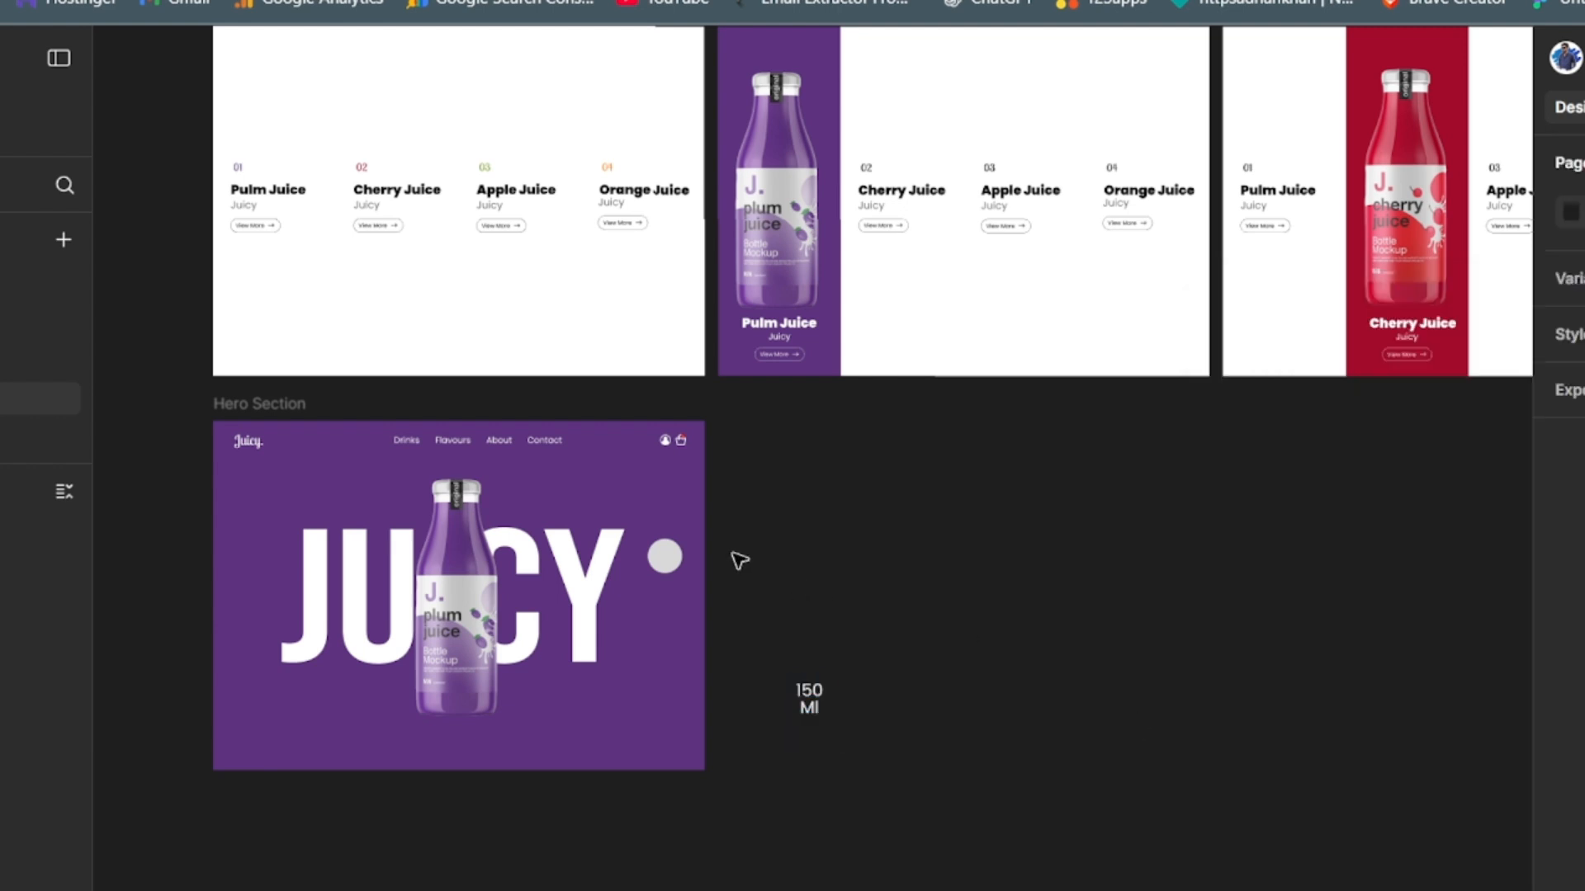
# - Change the fill of the circle beside the JUICY lettering to white
pyautogui.click(661, 559)
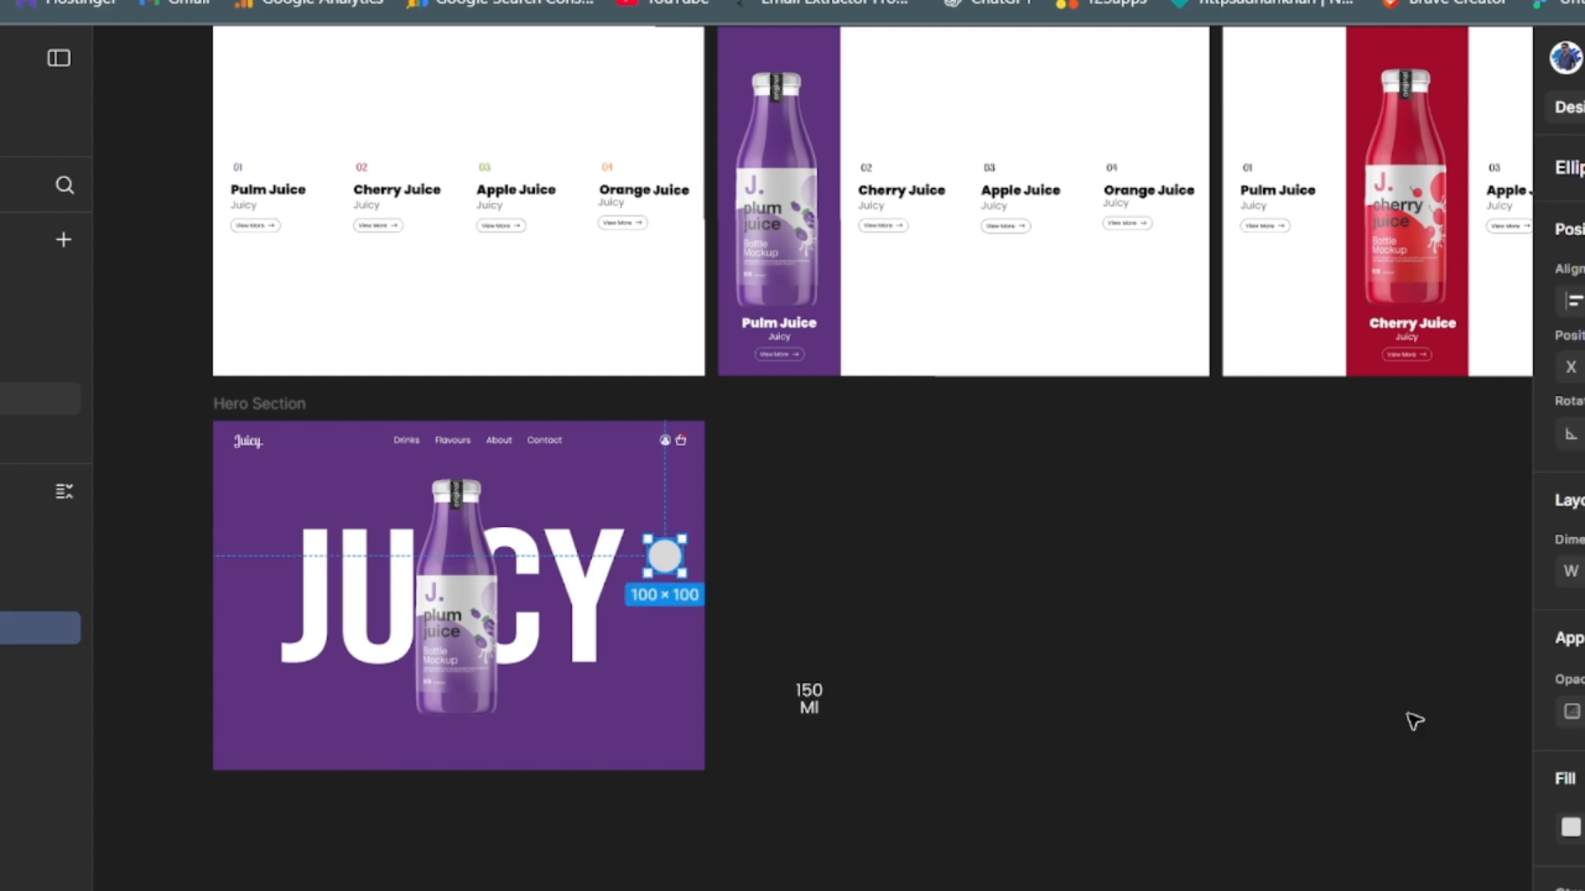
pyautogui.click(1571, 829)
pyautogui.moveTo(1227, 425); pyautogui.dragTo(1228, 384)
# - Set the "150 Ml" text's fill colour to 1E1E1E
pyautogui.click(821, 696)
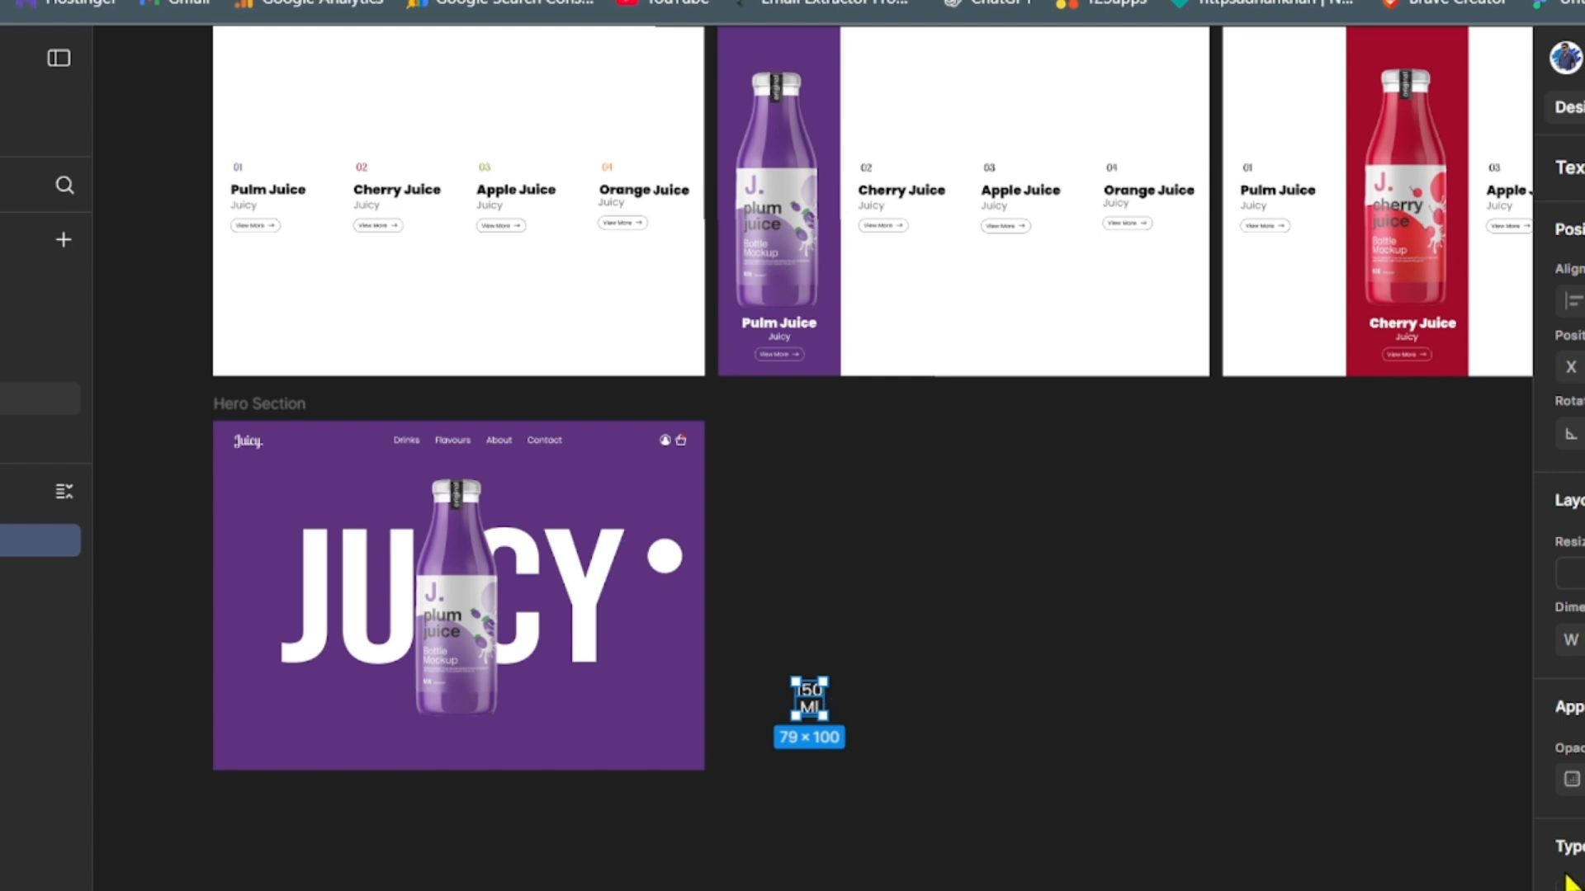
pyautogui.scroll(-4, 1568, 496)
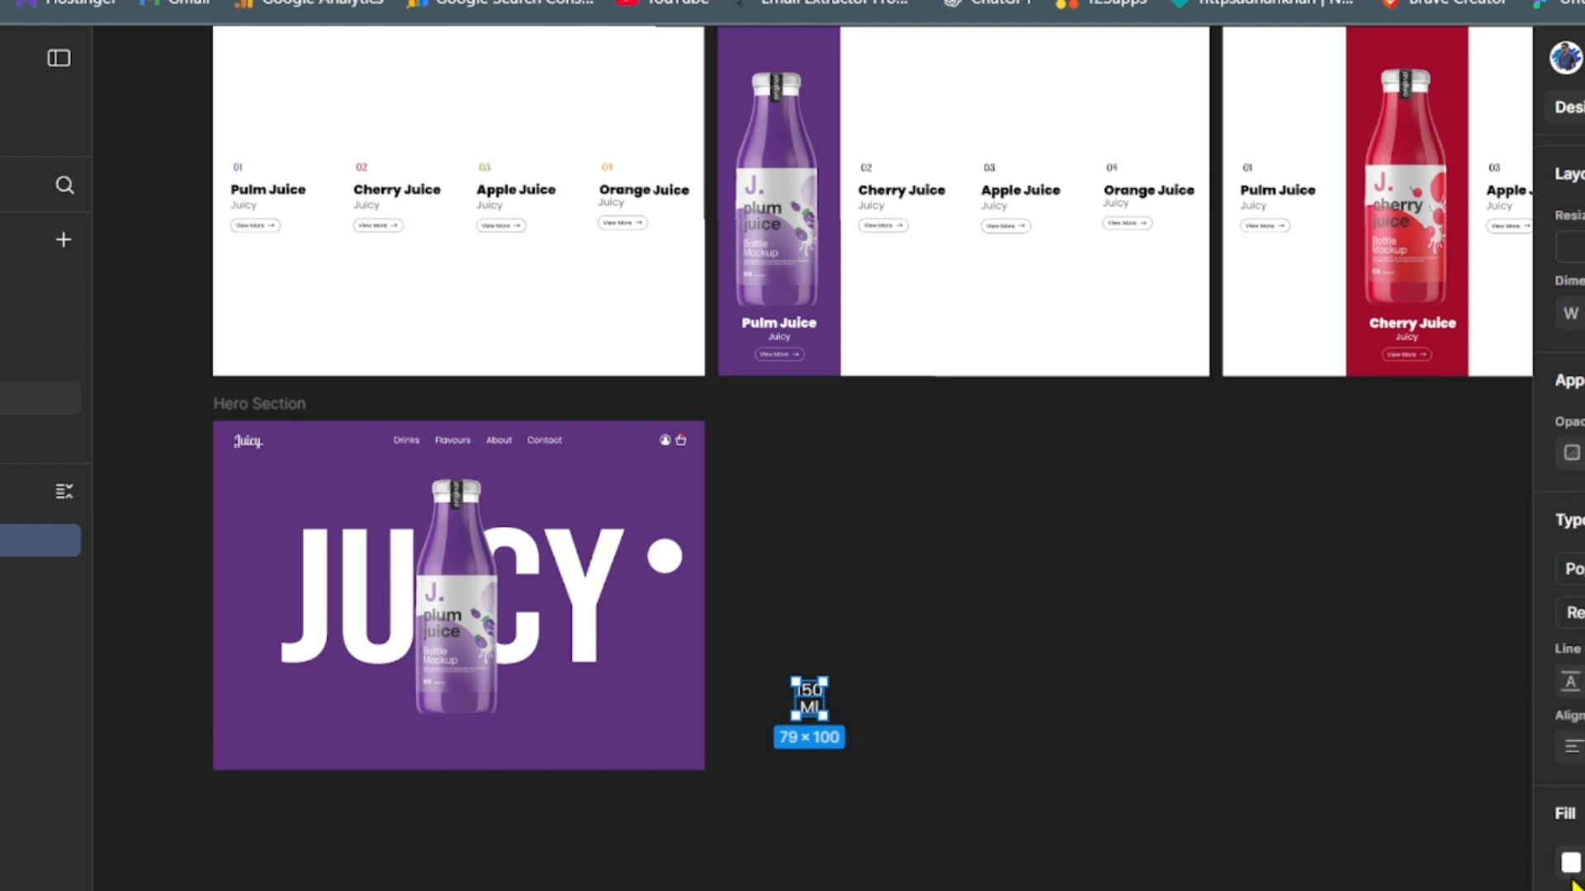
pyautogui.click(1571, 863)
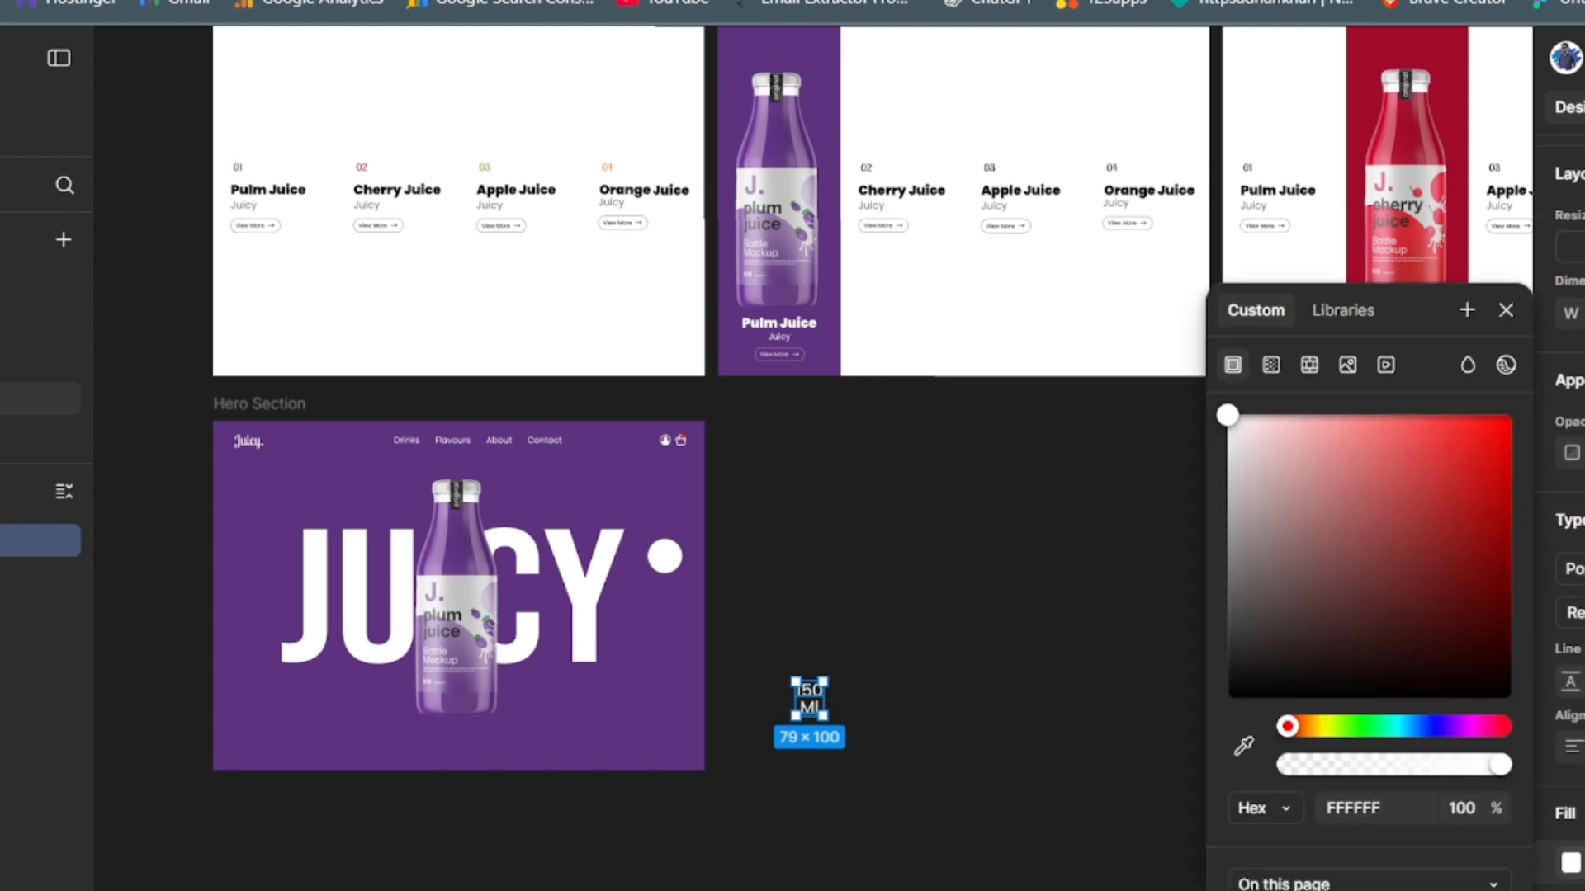
pyautogui.click(1288, 890)
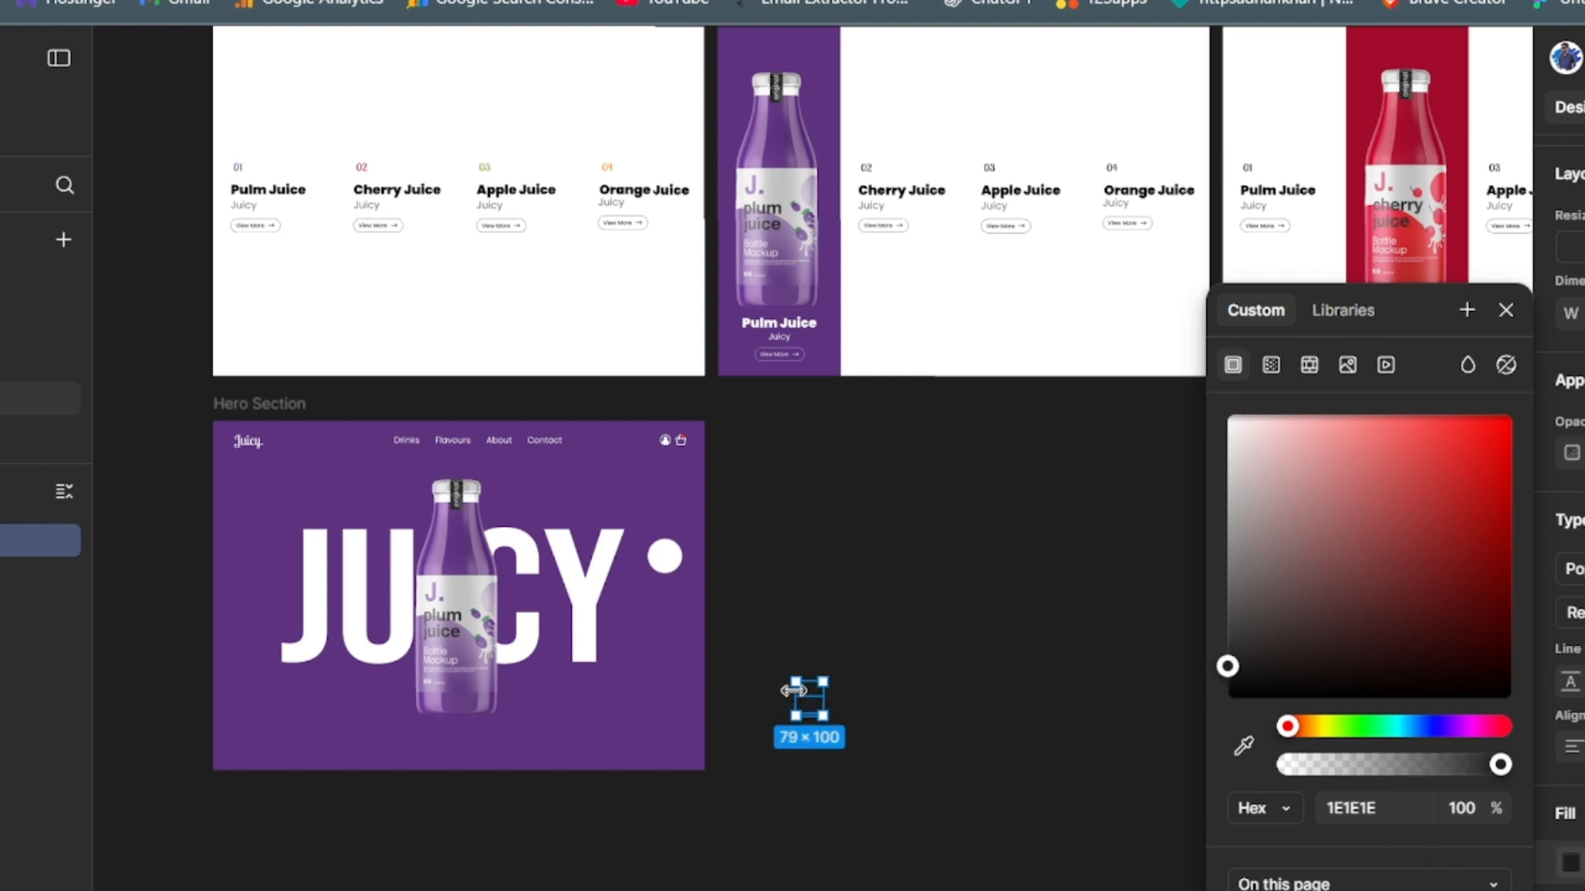
# - Move the "150 Ml" text onto the white circle in the Hero Section
pyautogui.moveTo(808, 697); pyautogui.dragTo(654, 545)
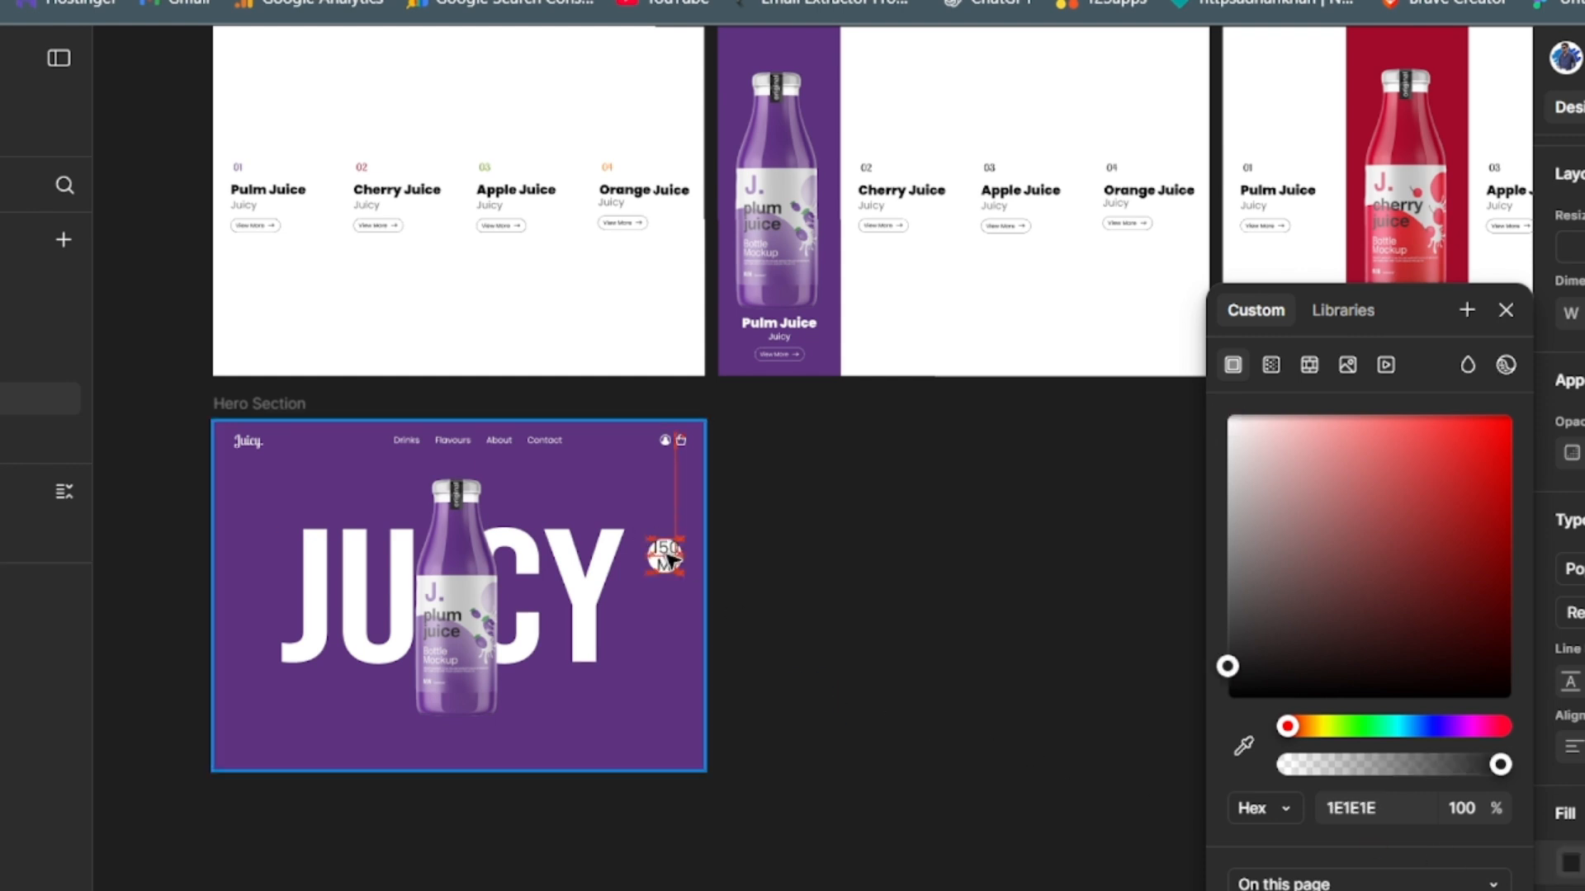
pyautogui.click(663, 555)
pyautogui.press('Escape')
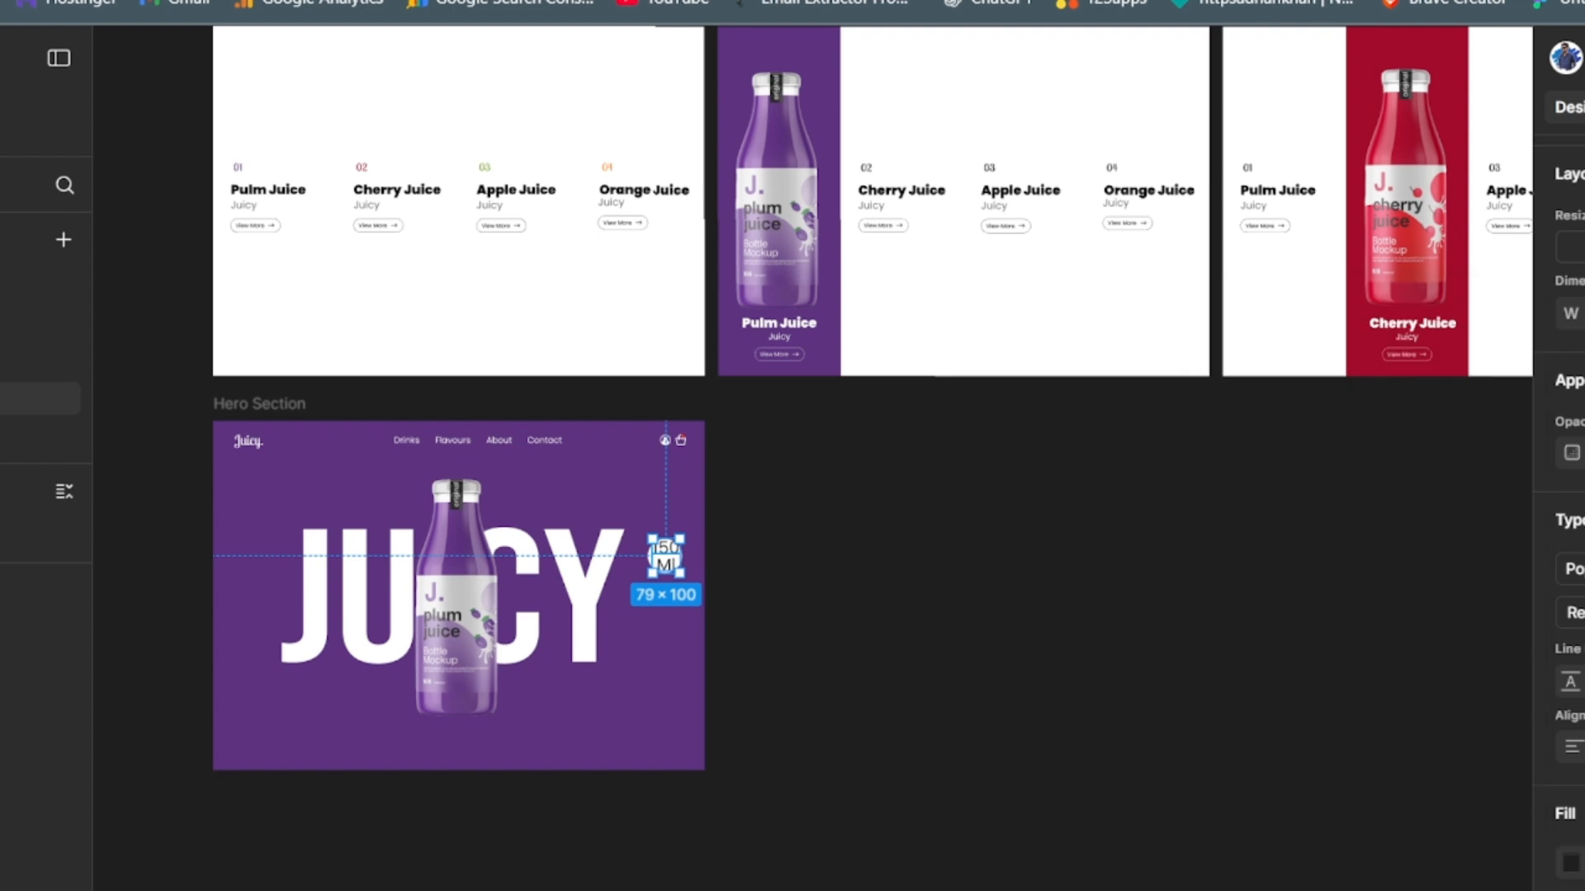
# - Reduce the "150 Ml" text's size and line height until its box is 40 × 50, and move it to the circle's middle
pyautogui.press('Return')
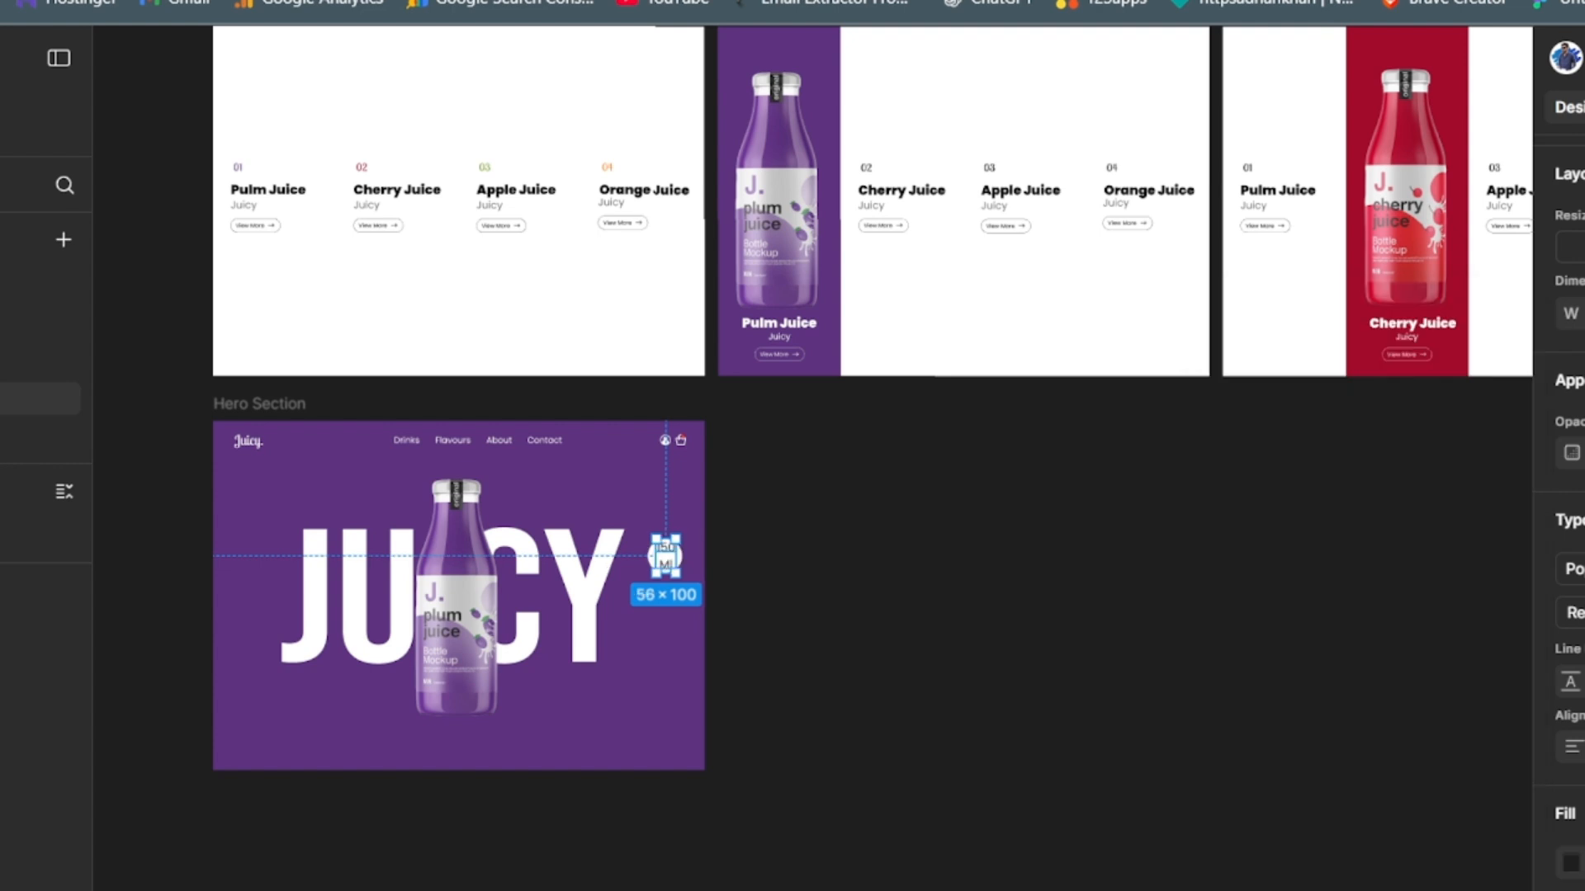
pyautogui.press('Escape')
pyautogui.press('Return')
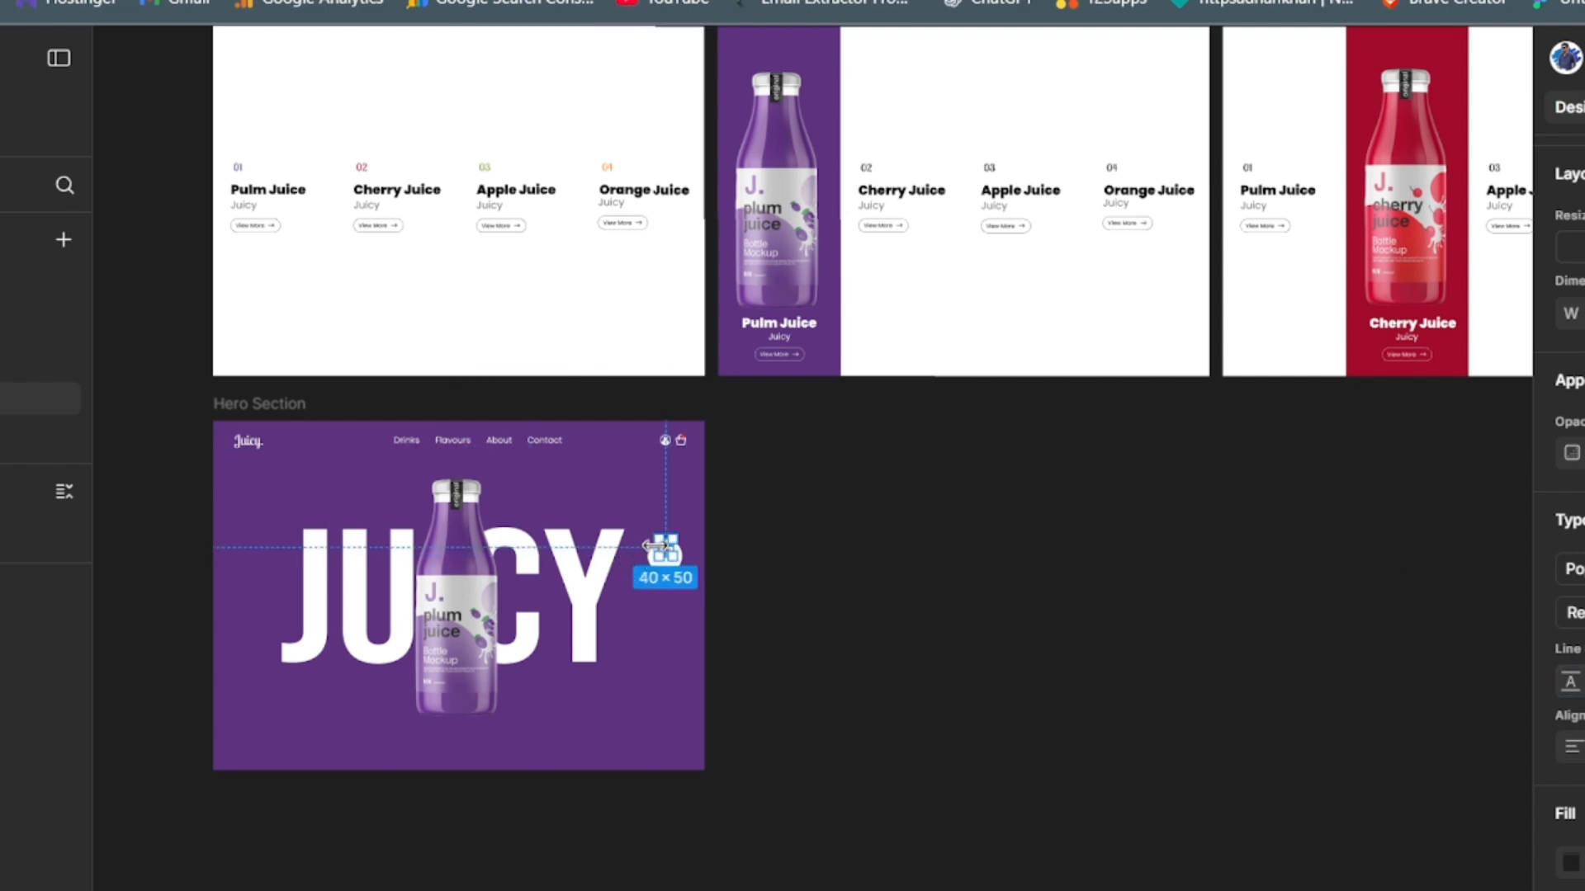
pyautogui.moveTo(663, 547); pyautogui.dragTo(664, 554)
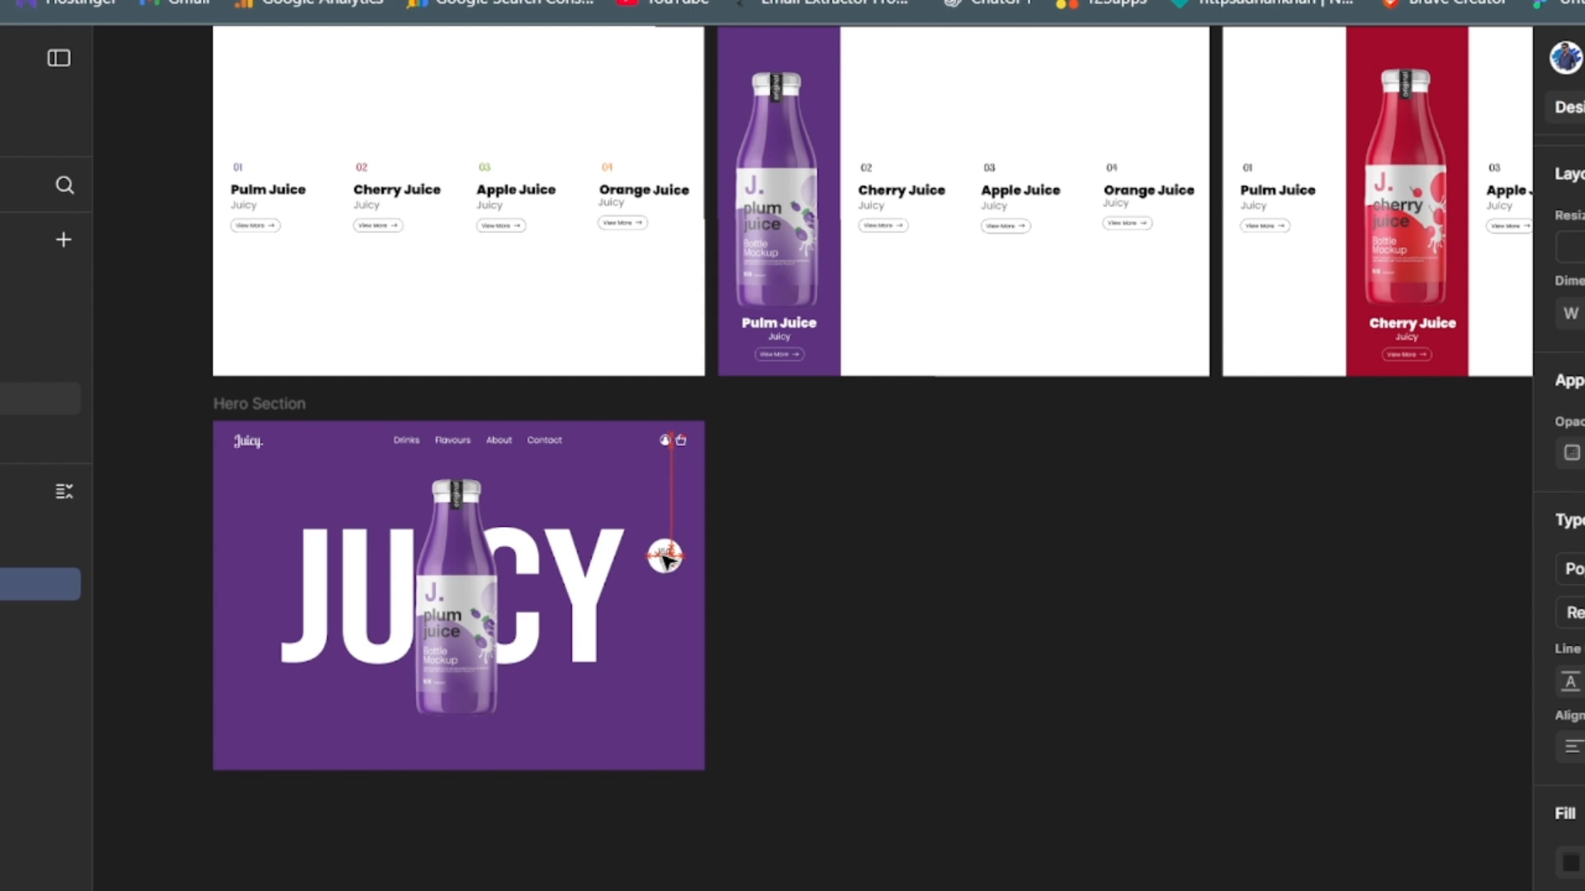
pyautogui.click(884, 647)
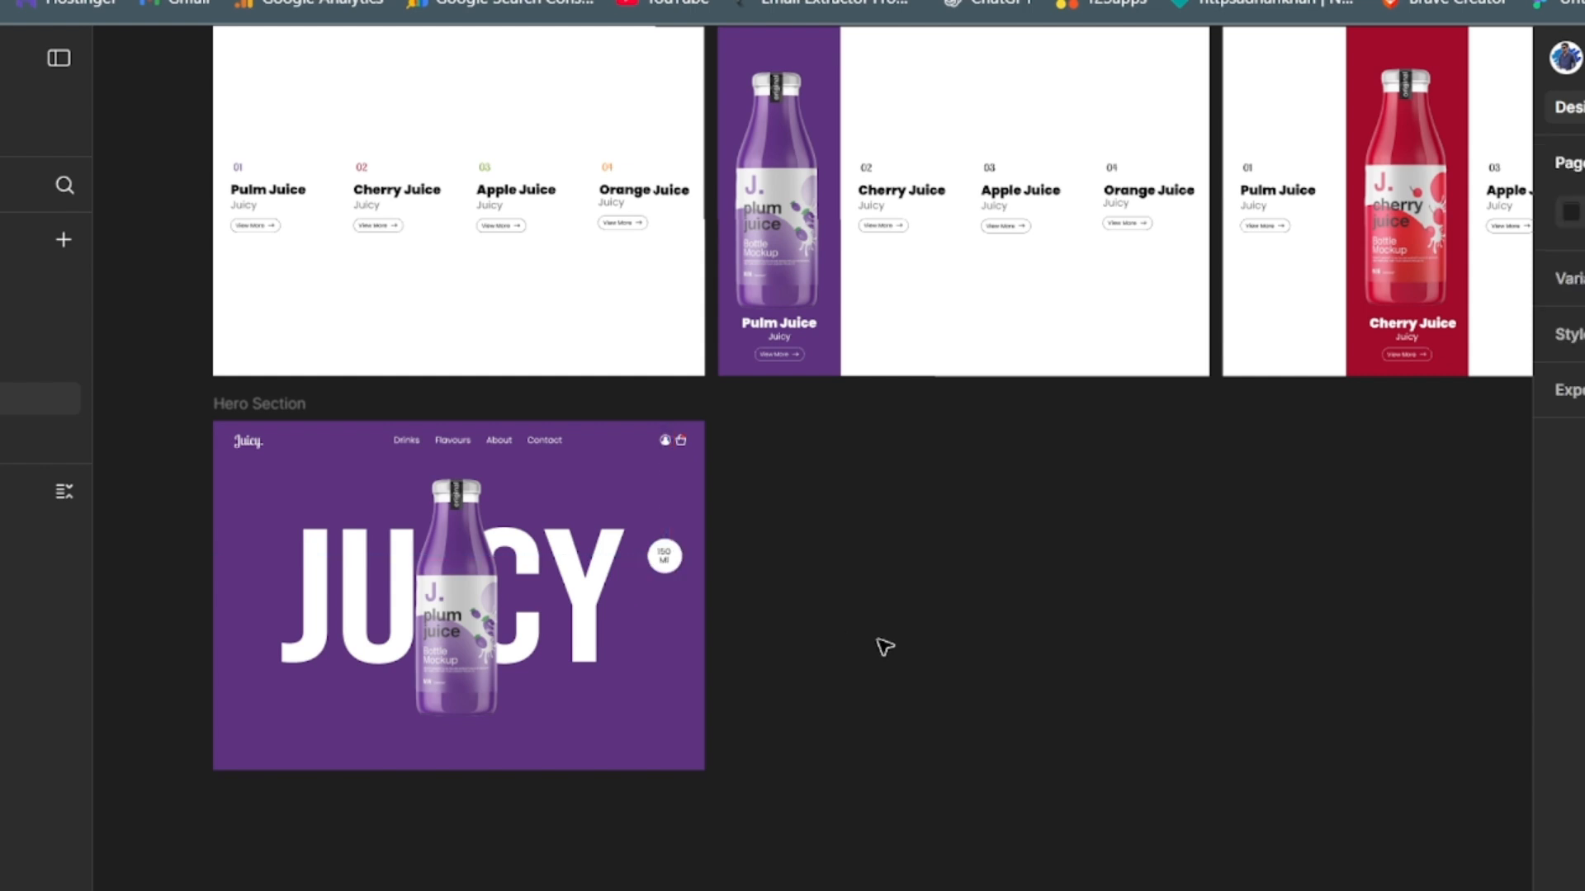
# - Nudge the "150 Ml" text so it is exactly centred in the white circle
pyautogui.hotkey('ctrl', '=')
pyautogui.moveTo(842, 655); pyautogui.dragTo(1143, 675)
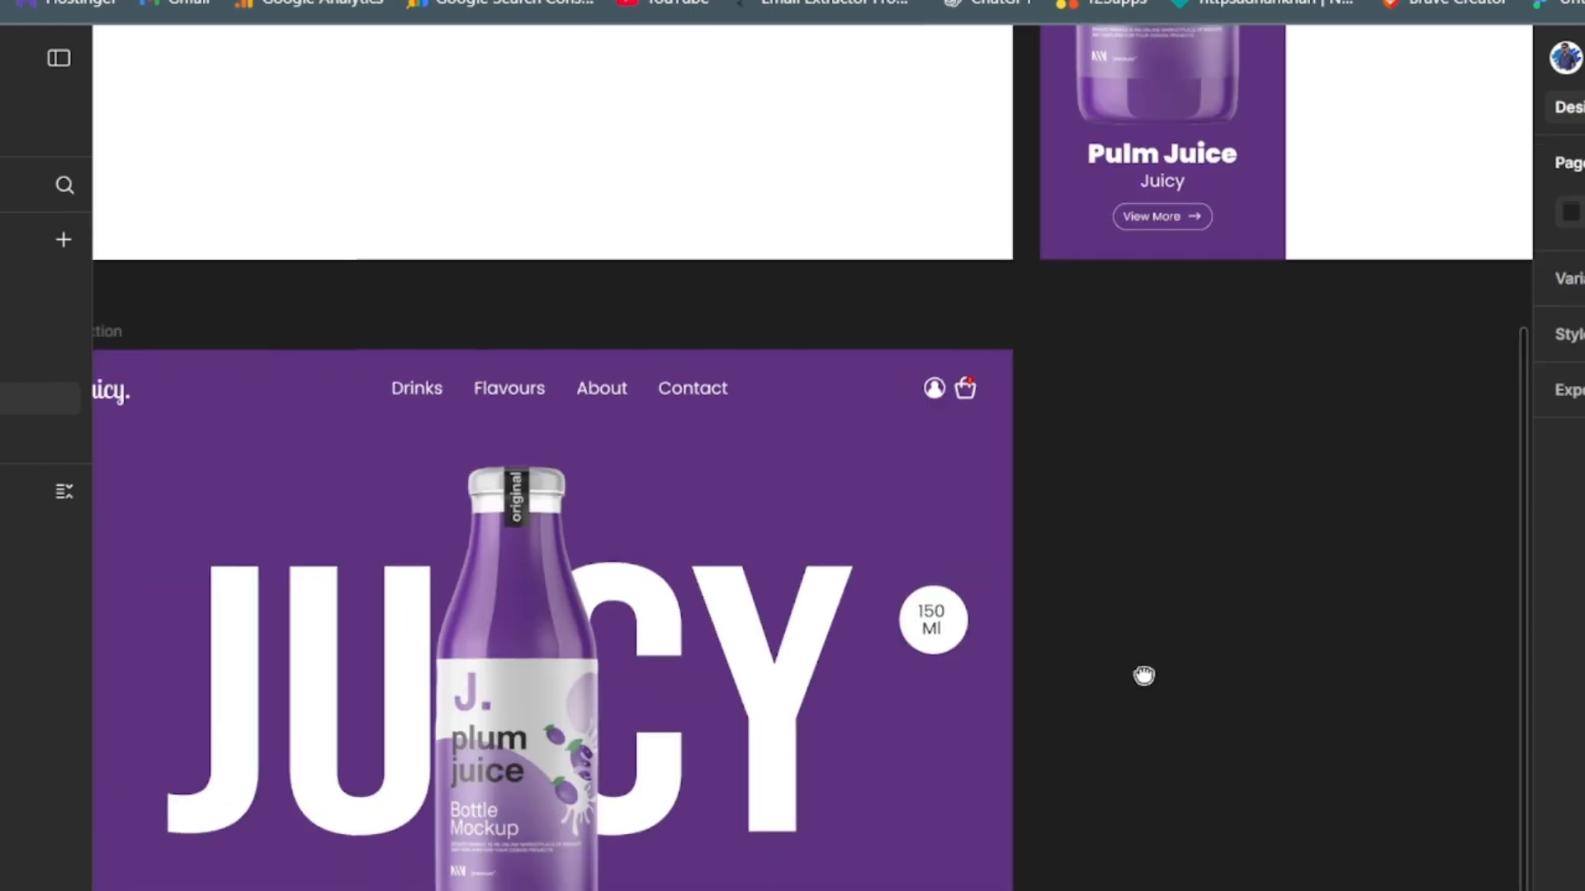
pyautogui.click(931, 621)
pyautogui.click(1188, 672)
pyautogui.click(858, 639)
pyautogui.click(935, 625)
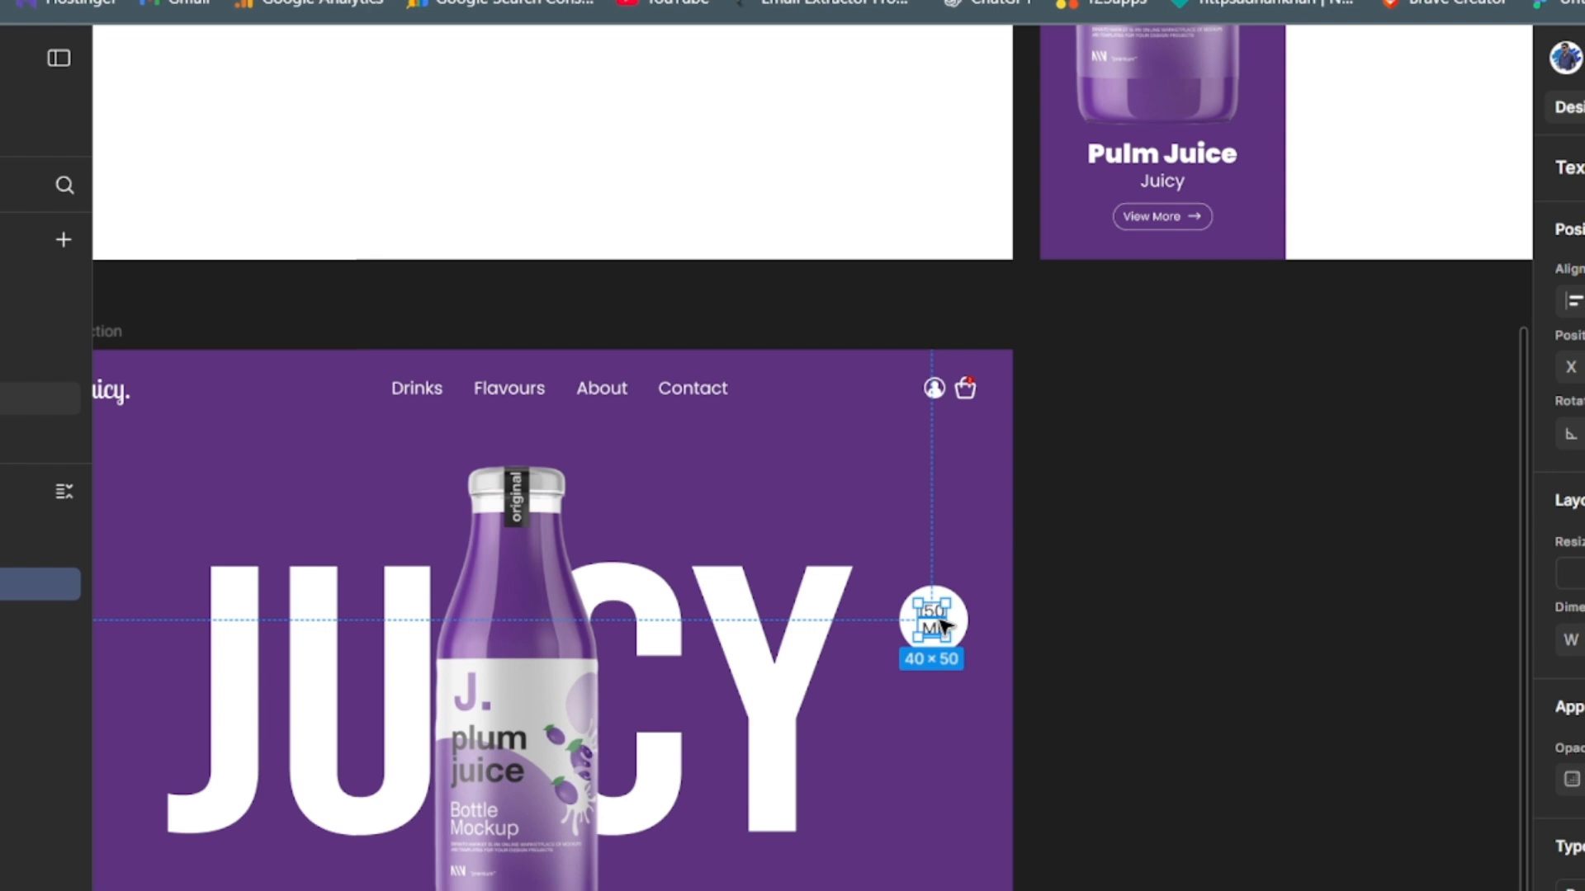
pyautogui.press('alt')
pyautogui.moveTo(935, 625); pyautogui.dragTo(937, 627)
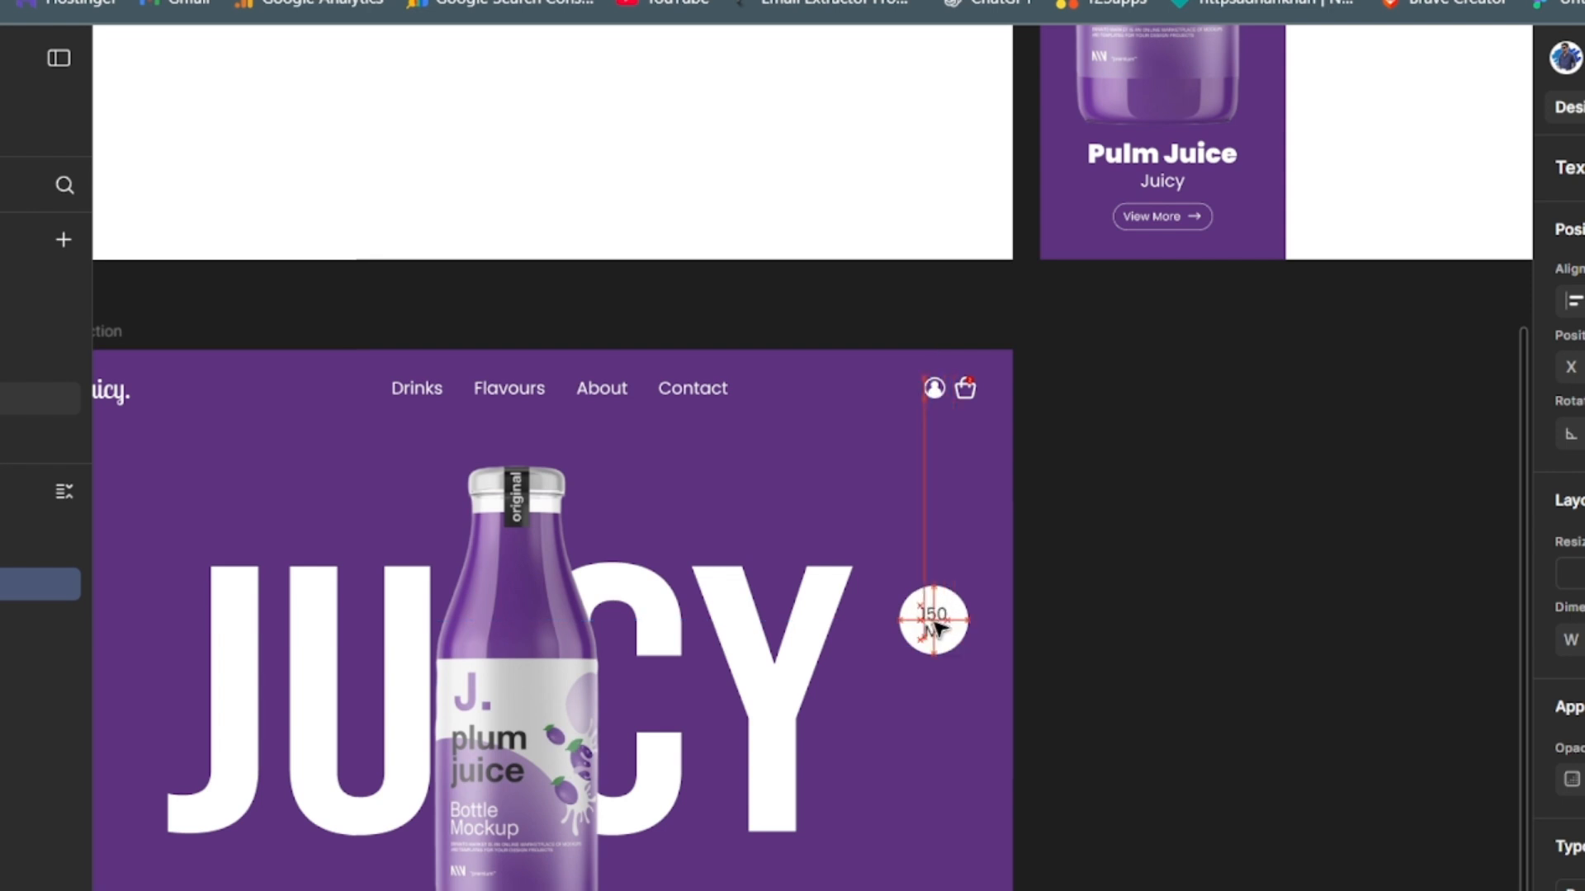
pyautogui.click(1280, 693)
# - Group the "150 Ml" text with its white circle and duplicate the group
pyautogui.click(102, 586)
pyautogui.keyDown('shift'); pyautogui.click(106, 629); pyautogui.keyUp('shift')
pyautogui.hotkey('ctrl', 'g')
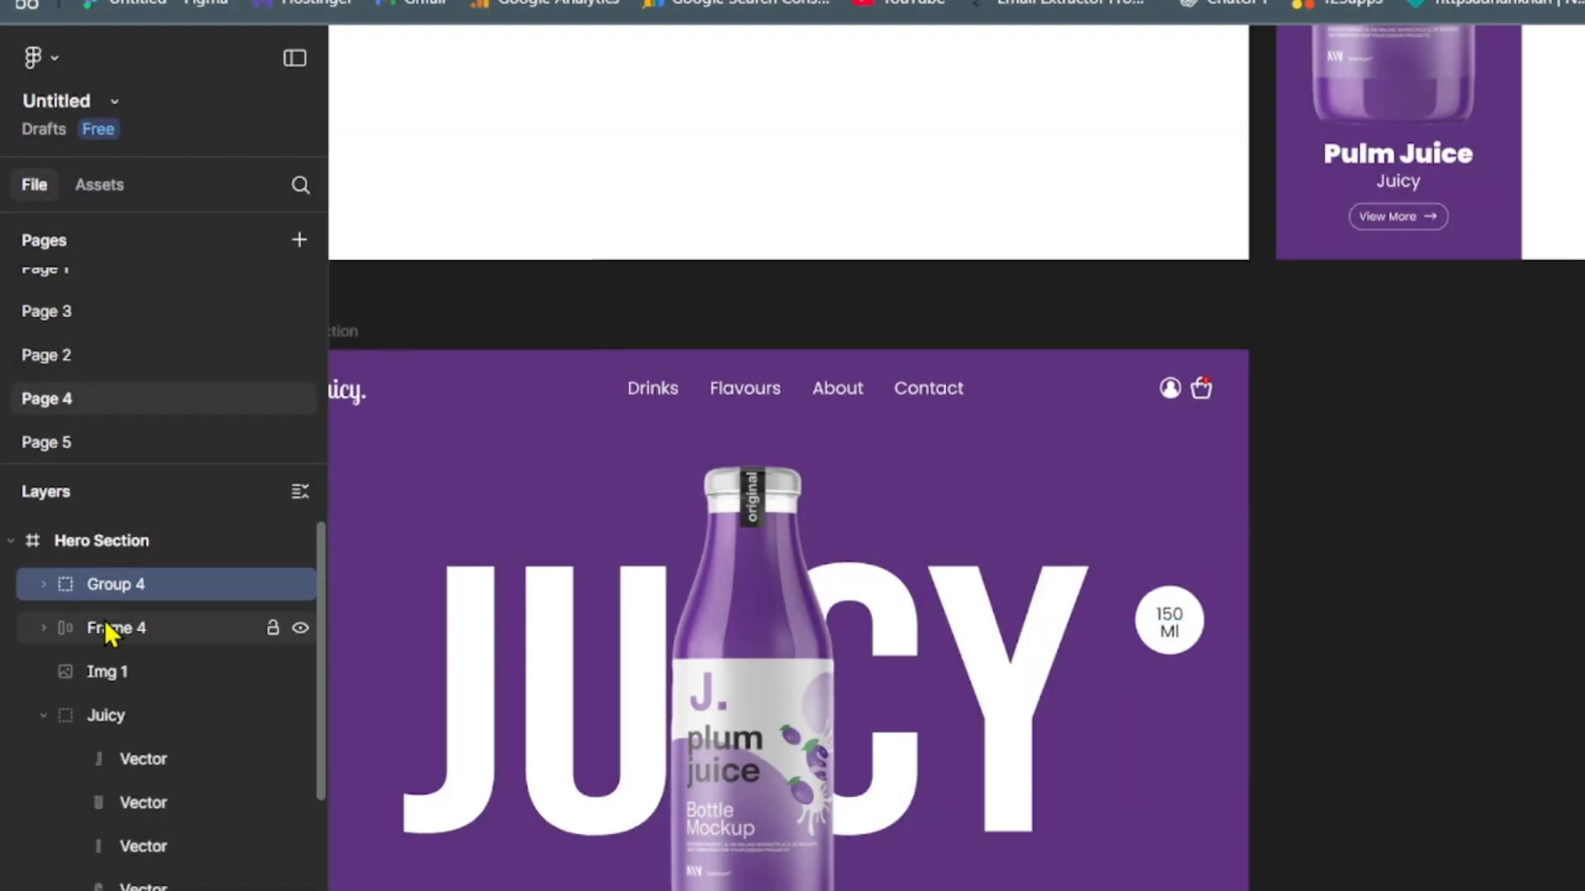
pyautogui.click(175, 583)
pyautogui.hotkey('ctrl', 'g')
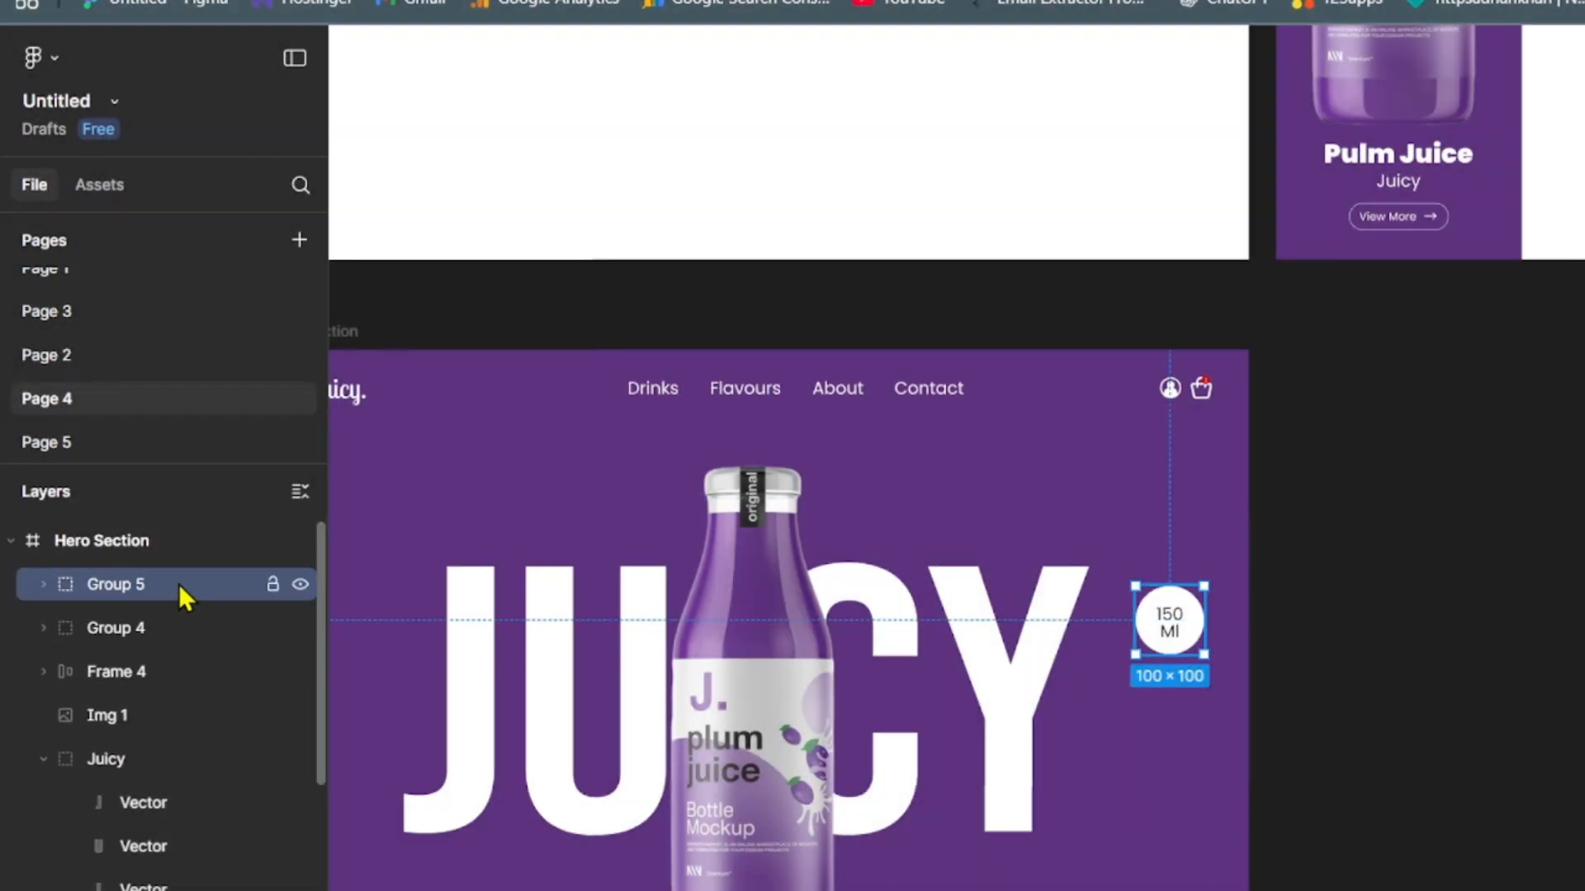
# - Place the duplicated badge directly below the "150 Ml" badge and change its text to "250 Ml"
pyautogui.moveTo(1164, 624); pyautogui.dragTo(1168, 707)
pyautogui.doubleClick(1170, 708)
pyautogui.doubleClick(1171, 710)
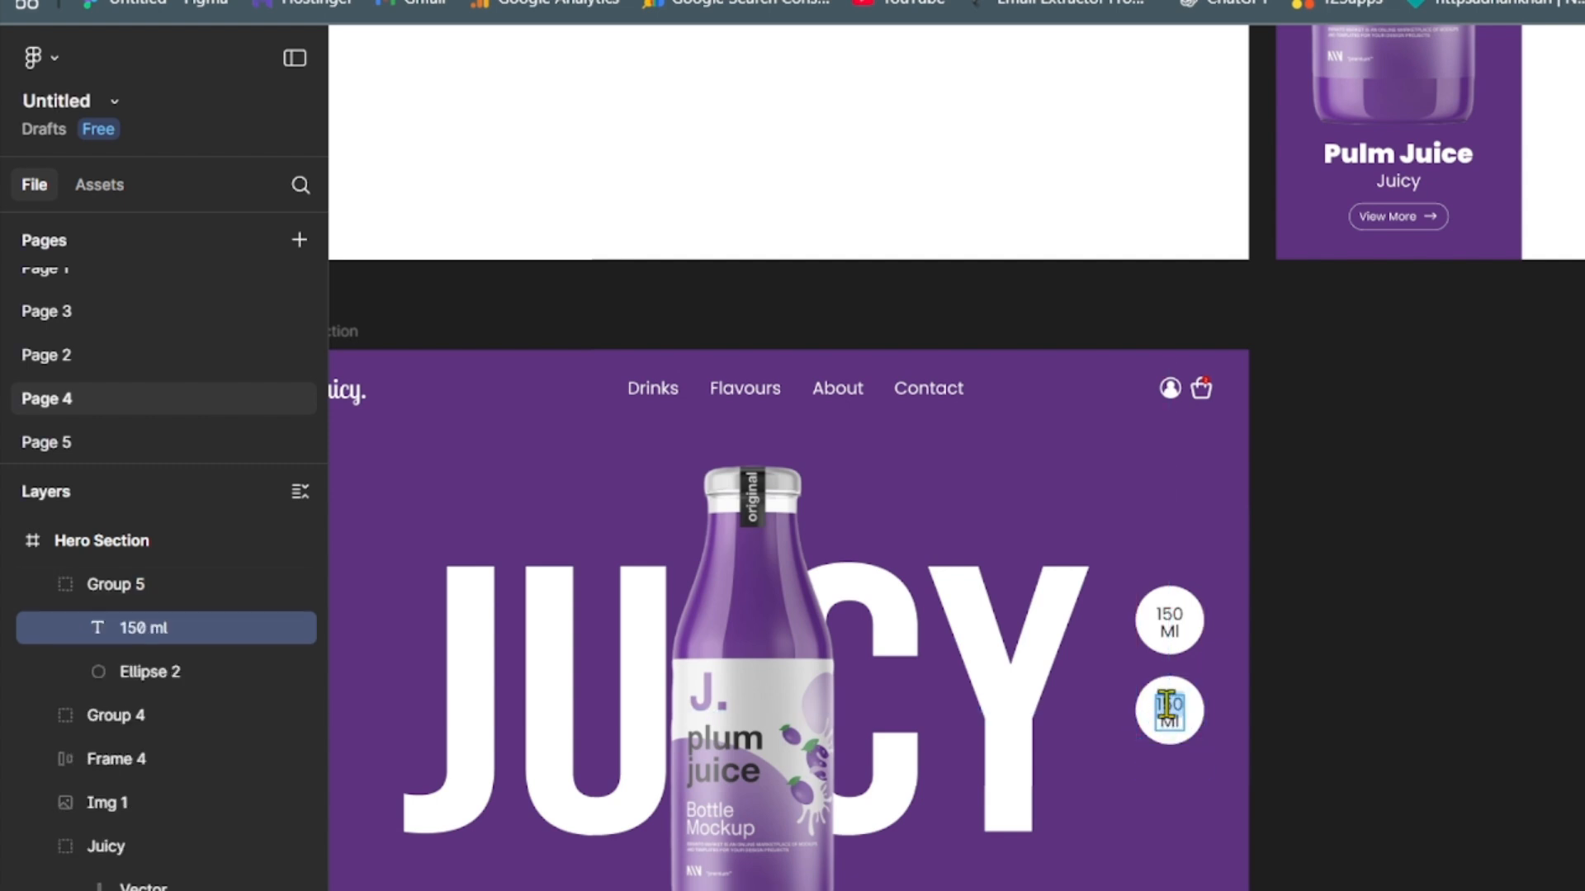
pyautogui.click(1162, 706)
pyautogui.press('BackSpace')
pyautogui.write('2')
pyautogui.press('Escape')
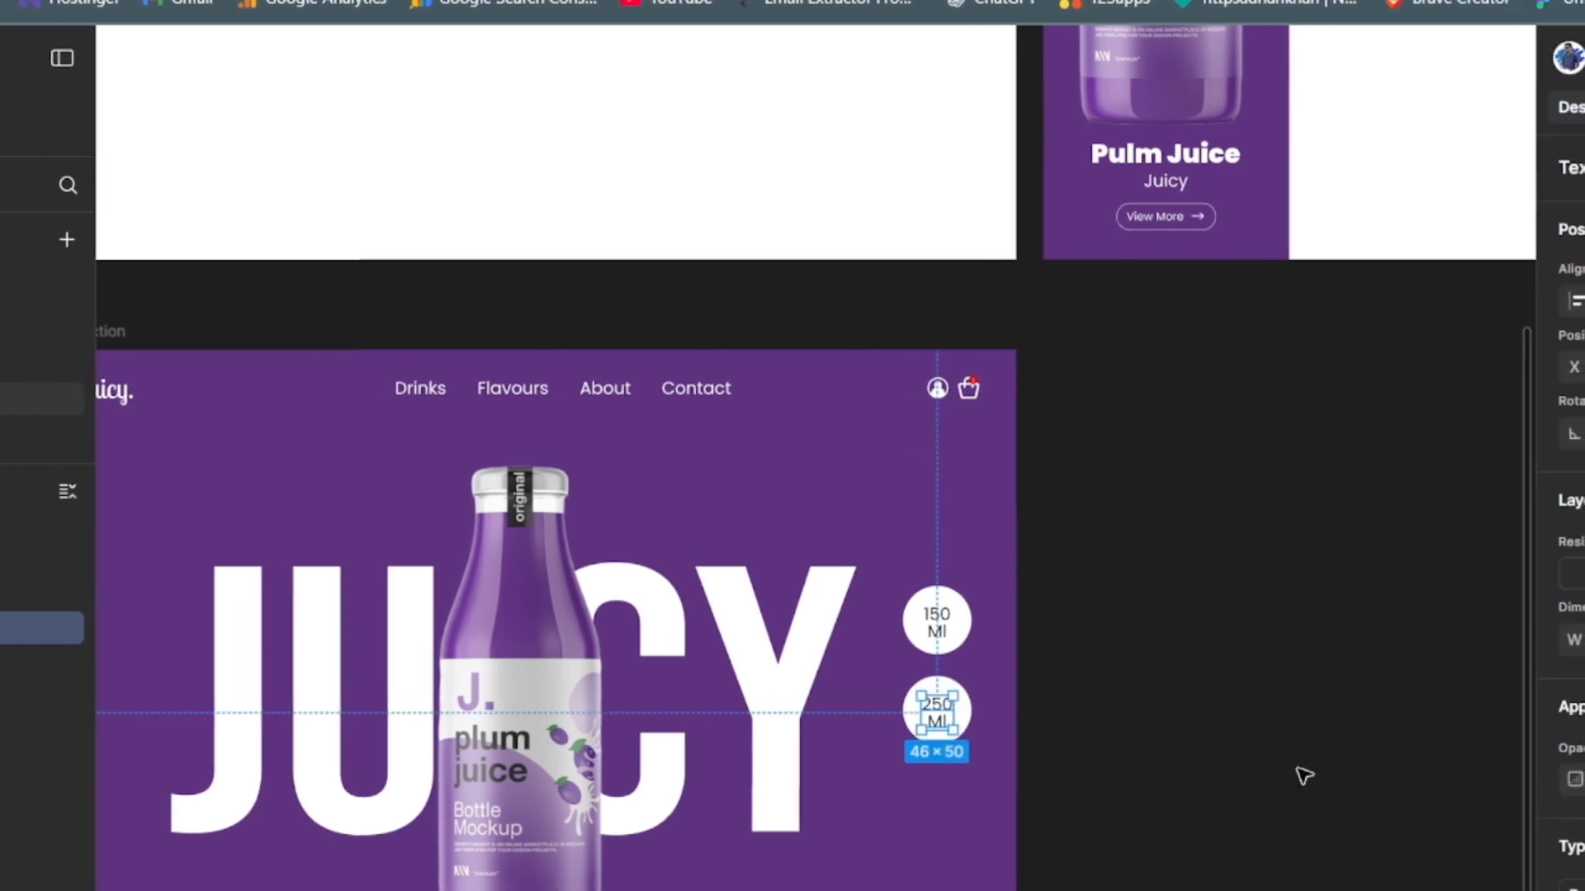
pyautogui.click(1320, 775)
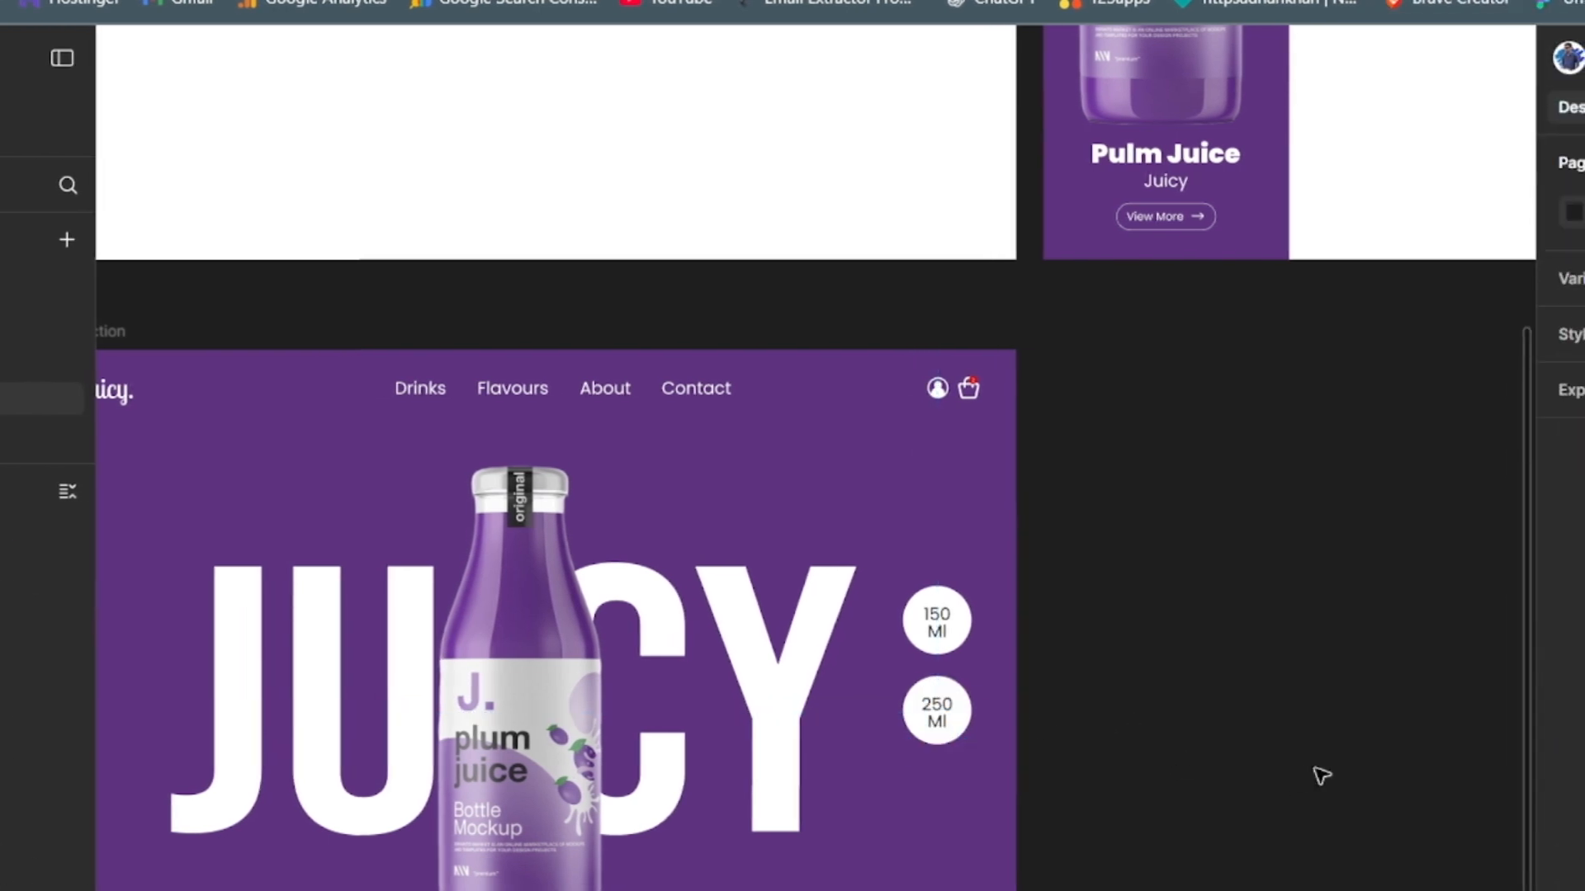
# - Recolour the "250 Ml" badge with a BFB9B9 grey circle and white text
pyautogui.click(963, 731)
pyautogui.scroll(-4, 1570, 462)
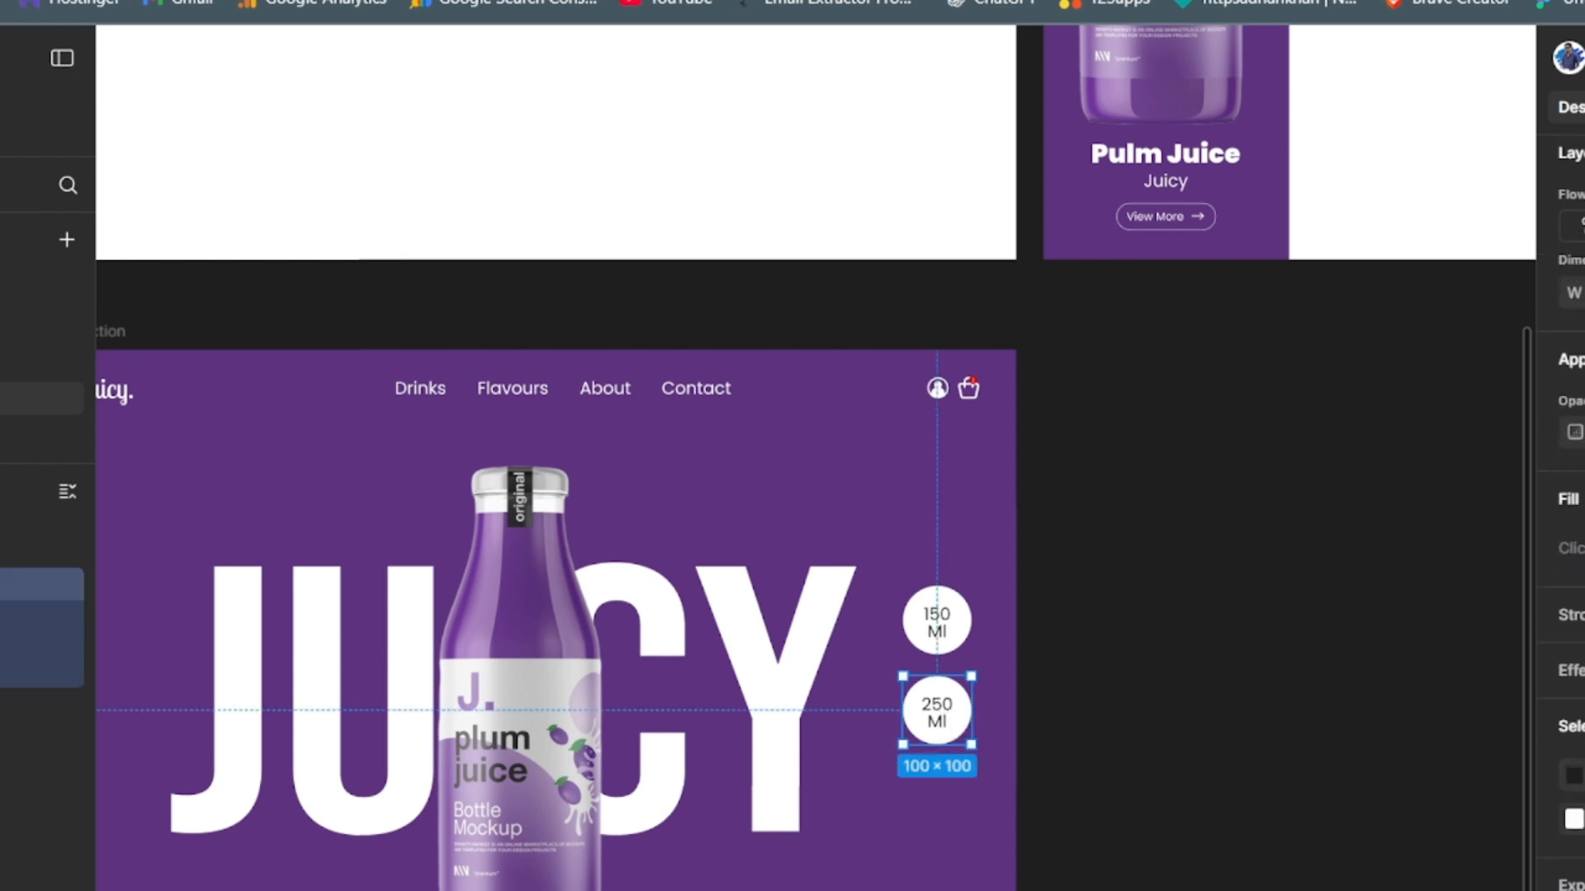
pyautogui.click(1572, 818)
pyautogui.moveTo(1227, 415); pyautogui.dragTo(1234, 484)
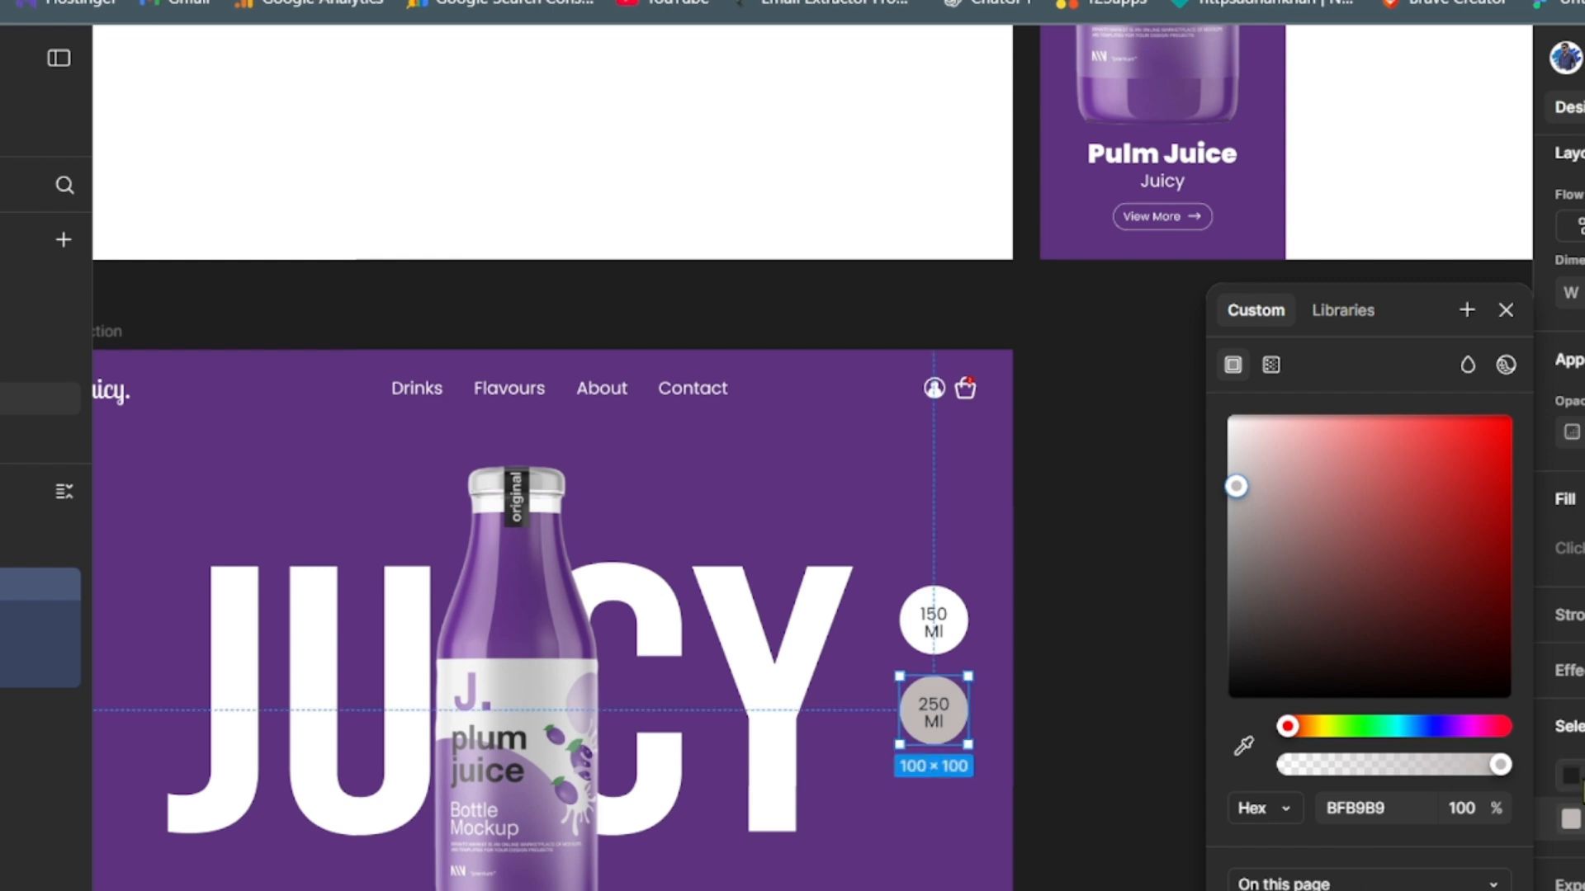
pyautogui.click(1569, 780)
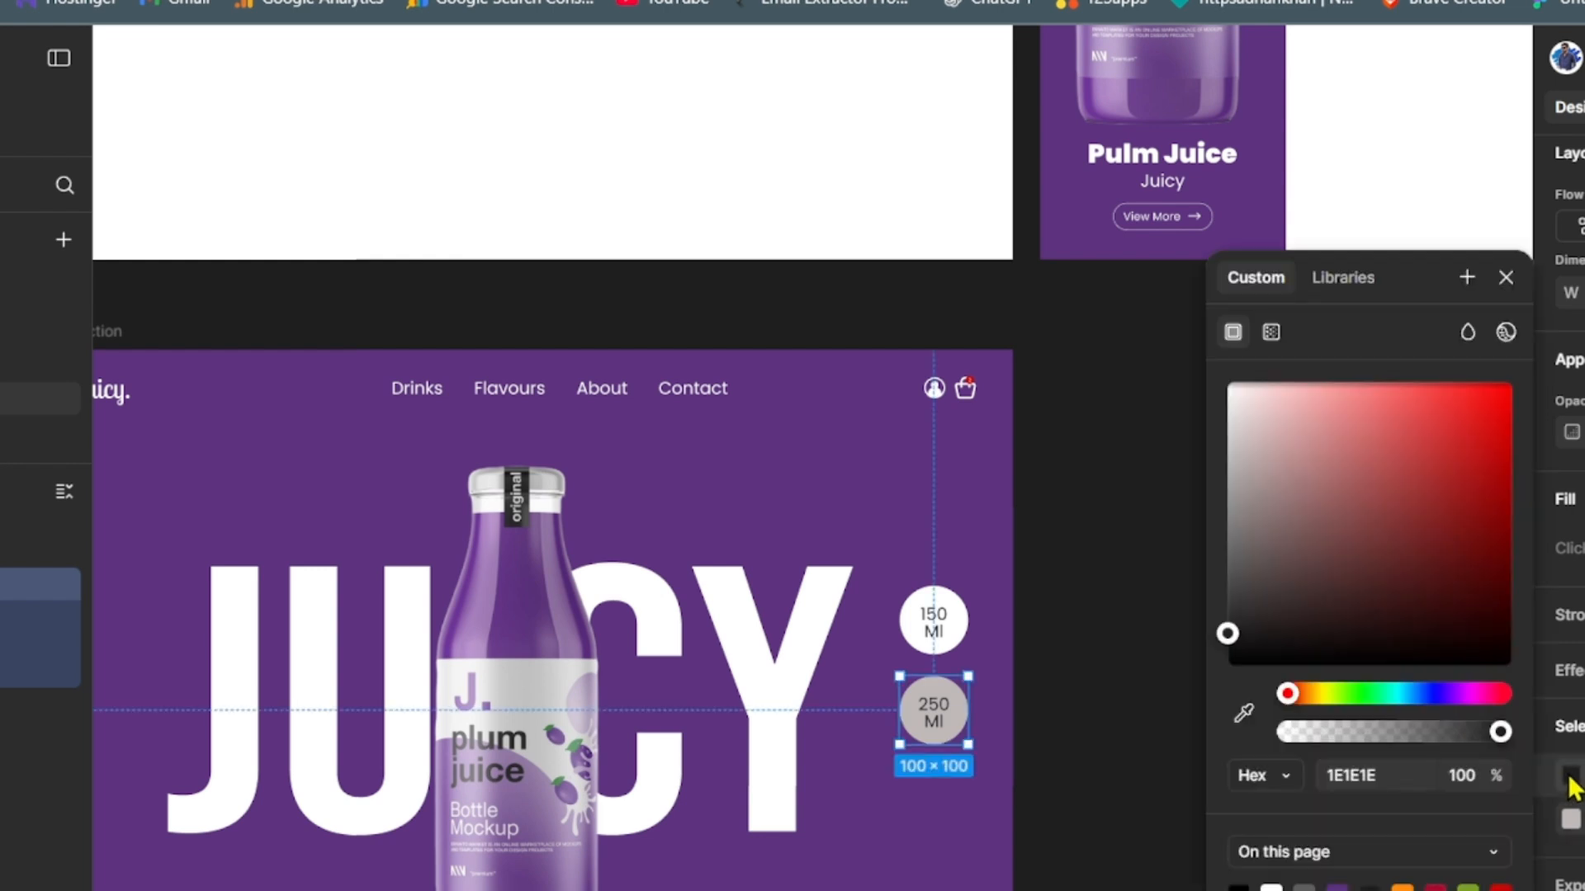
pyautogui.click(1271, 885)
pyautogui.click(1174, 779)
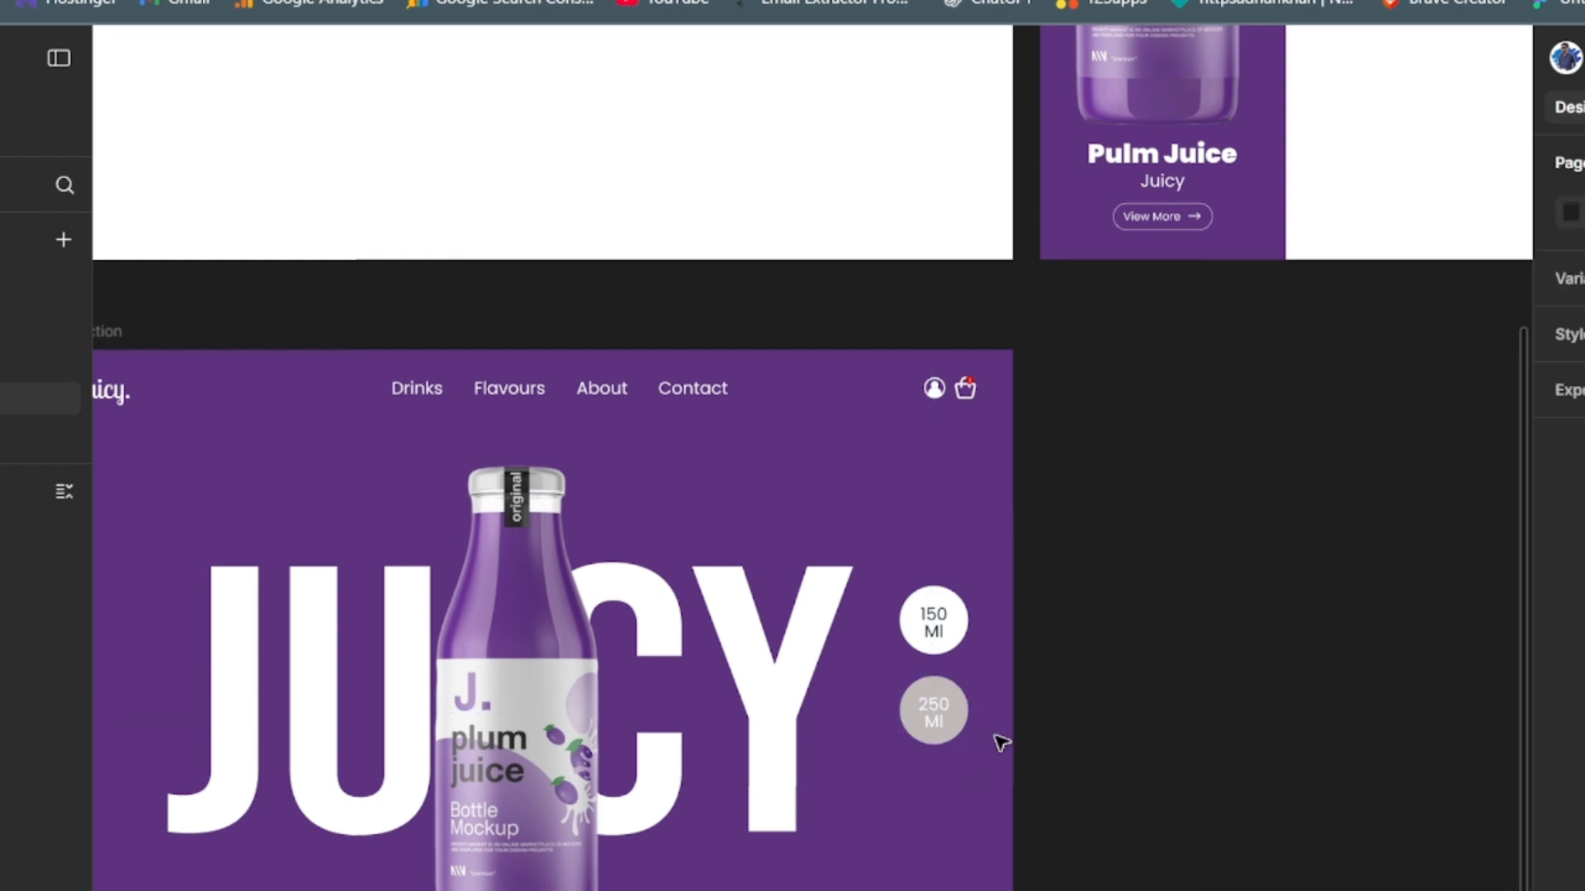
# - Duplicate the grey "250 Ml" badge and place the copy directly below it
pyautogui.click(923, 713)
pyautogui.hotkey('ctrl', 'd')
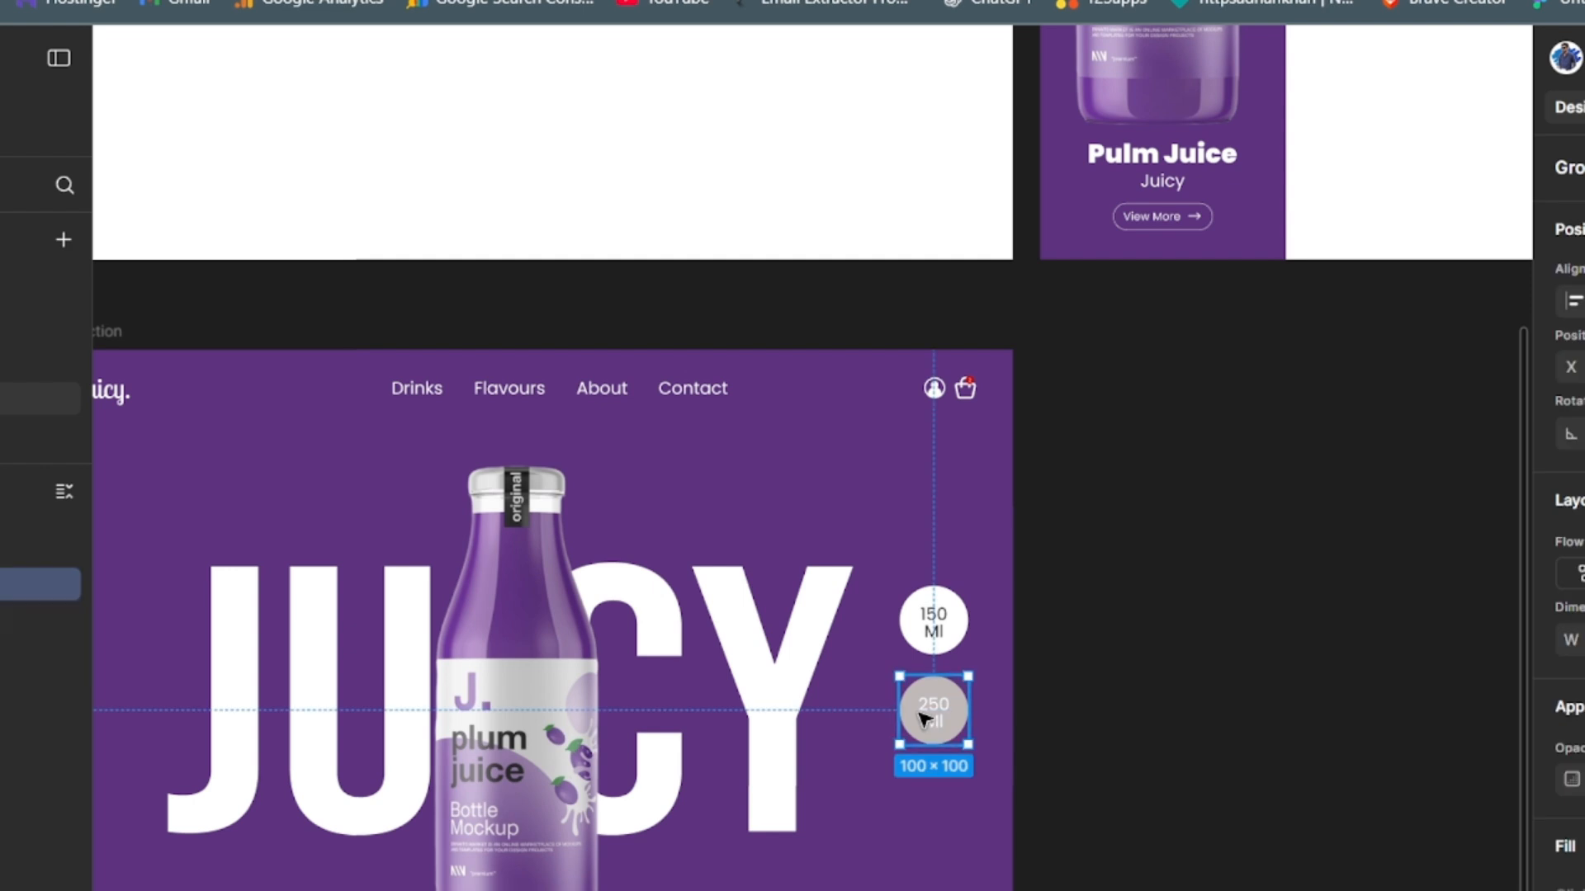
pyautogui.moveTo(924, 718); pyautogui.dragTo(943, 802)
pyautogui.click(1259, 829)
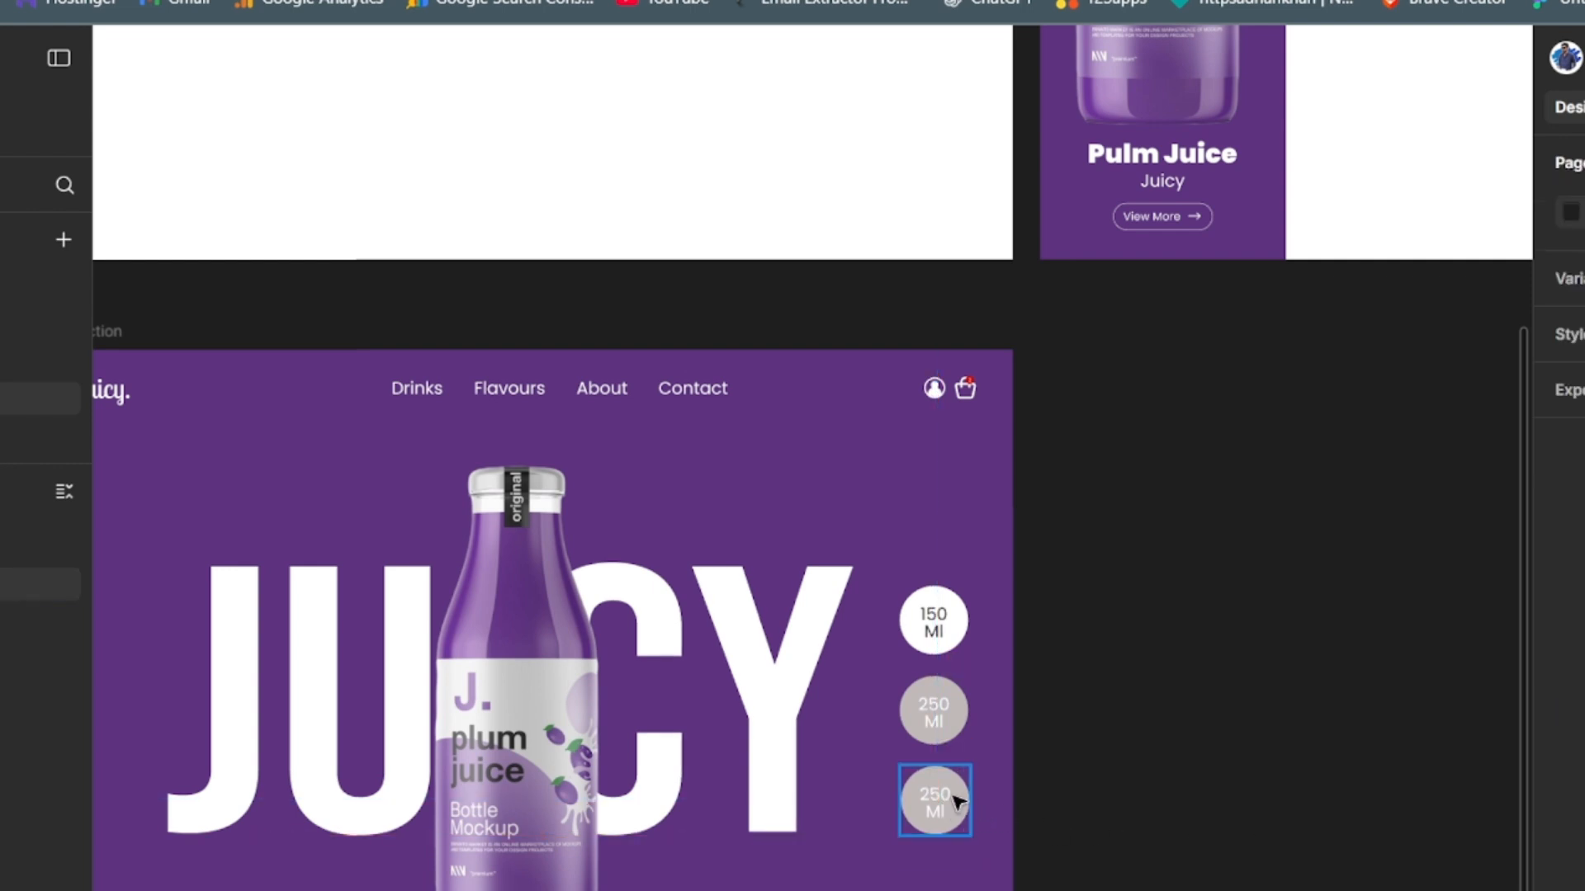
# - Change the lowest badge's text to "500 Ml"
pyautogui.doubleClick(943, 794)
pyautogui.doubleClick(943, 794)
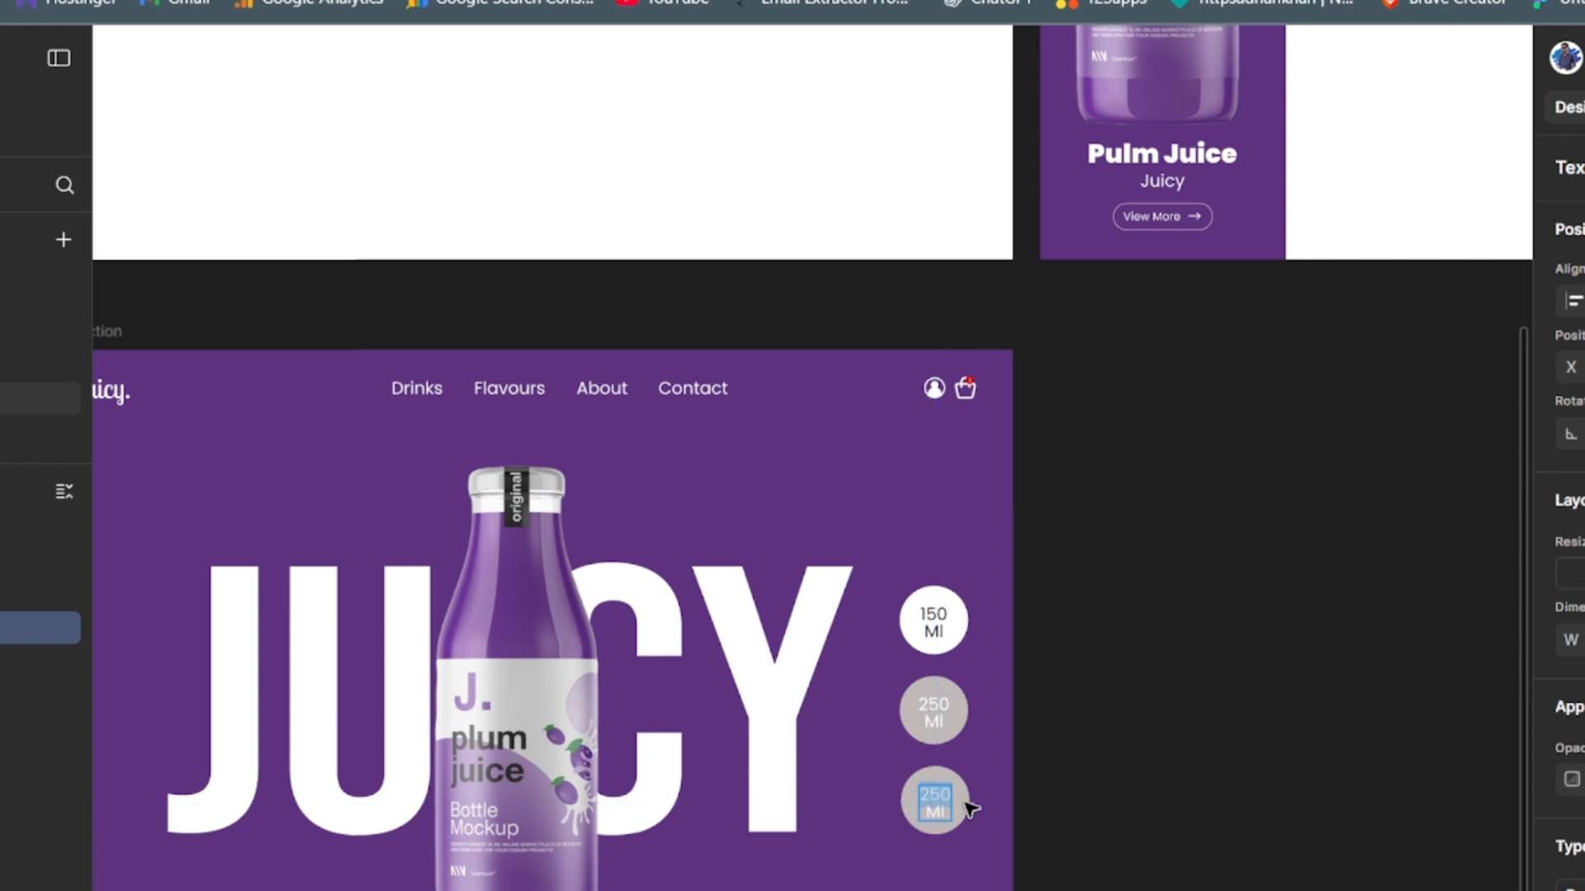
pyautogui.write('500 Ml')
pyautogui.press('Escape')
pyautogui.click(1199, 803)
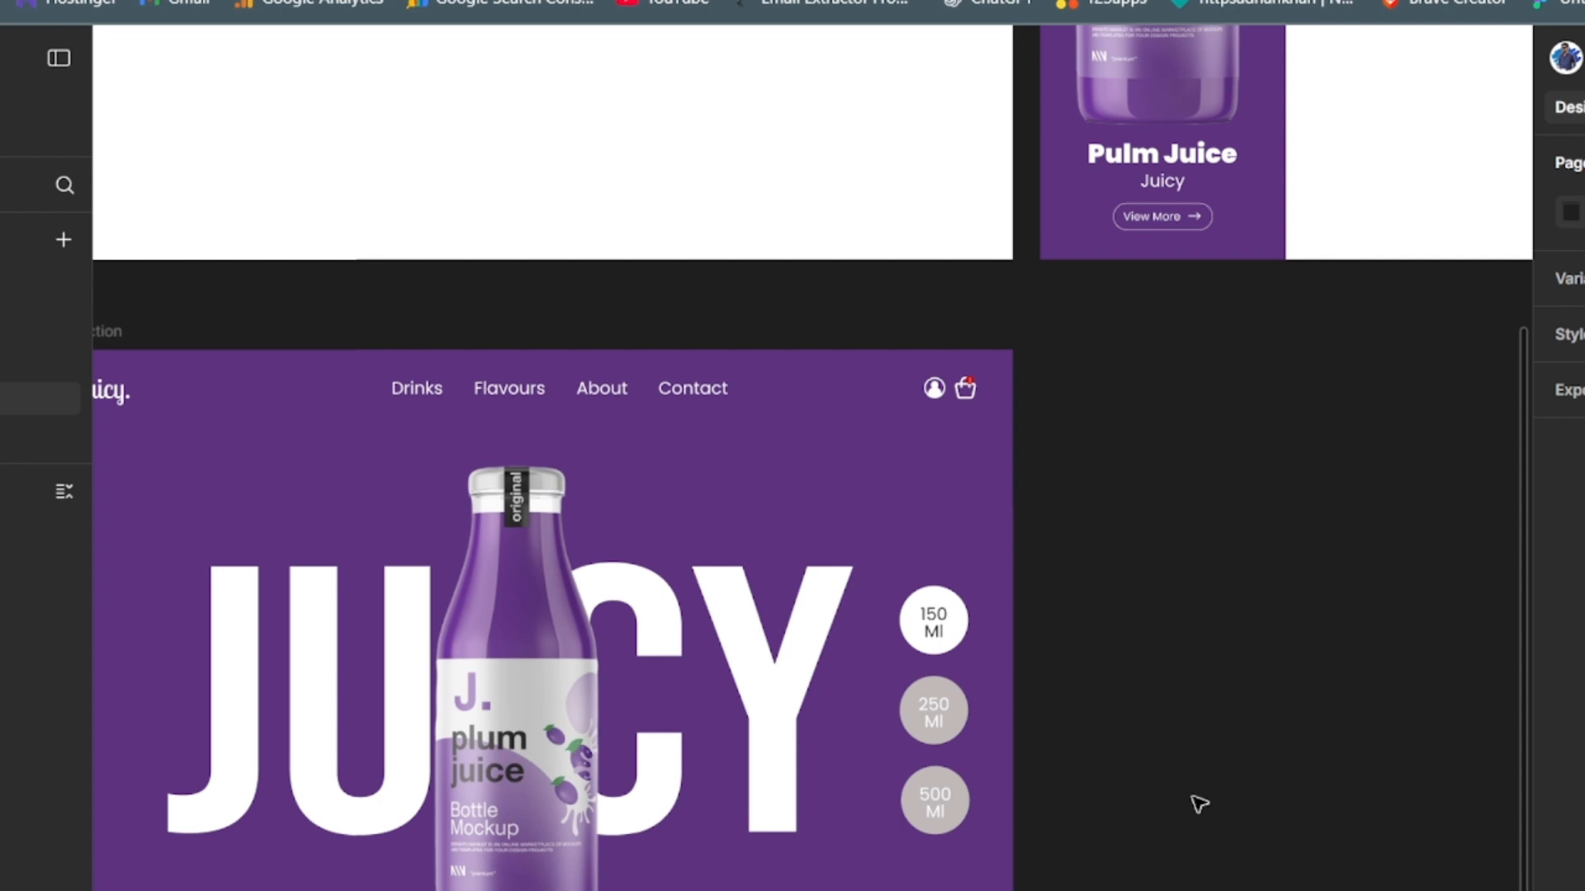
# - Group the 150, 250 and 500 Ml badges into a single group
pyautogui.hotkey('ctrl', '-')
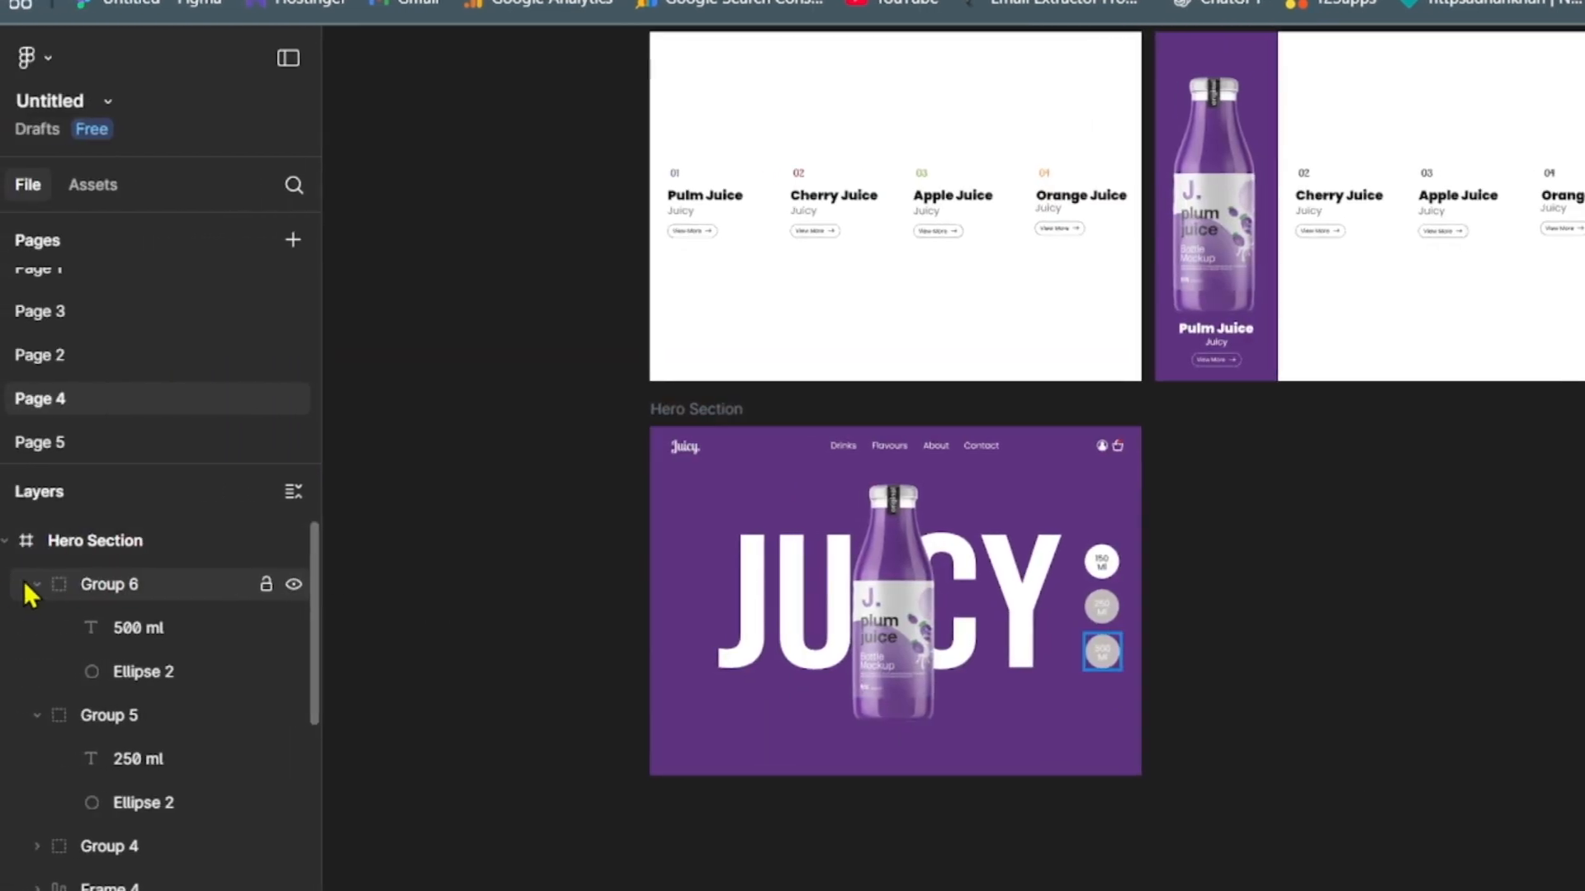
pyautogui.click(23, 585)
pyautogui.keyDown('shift'); pyautogui.click(48, 719); pyautogui.keyUp('shift')
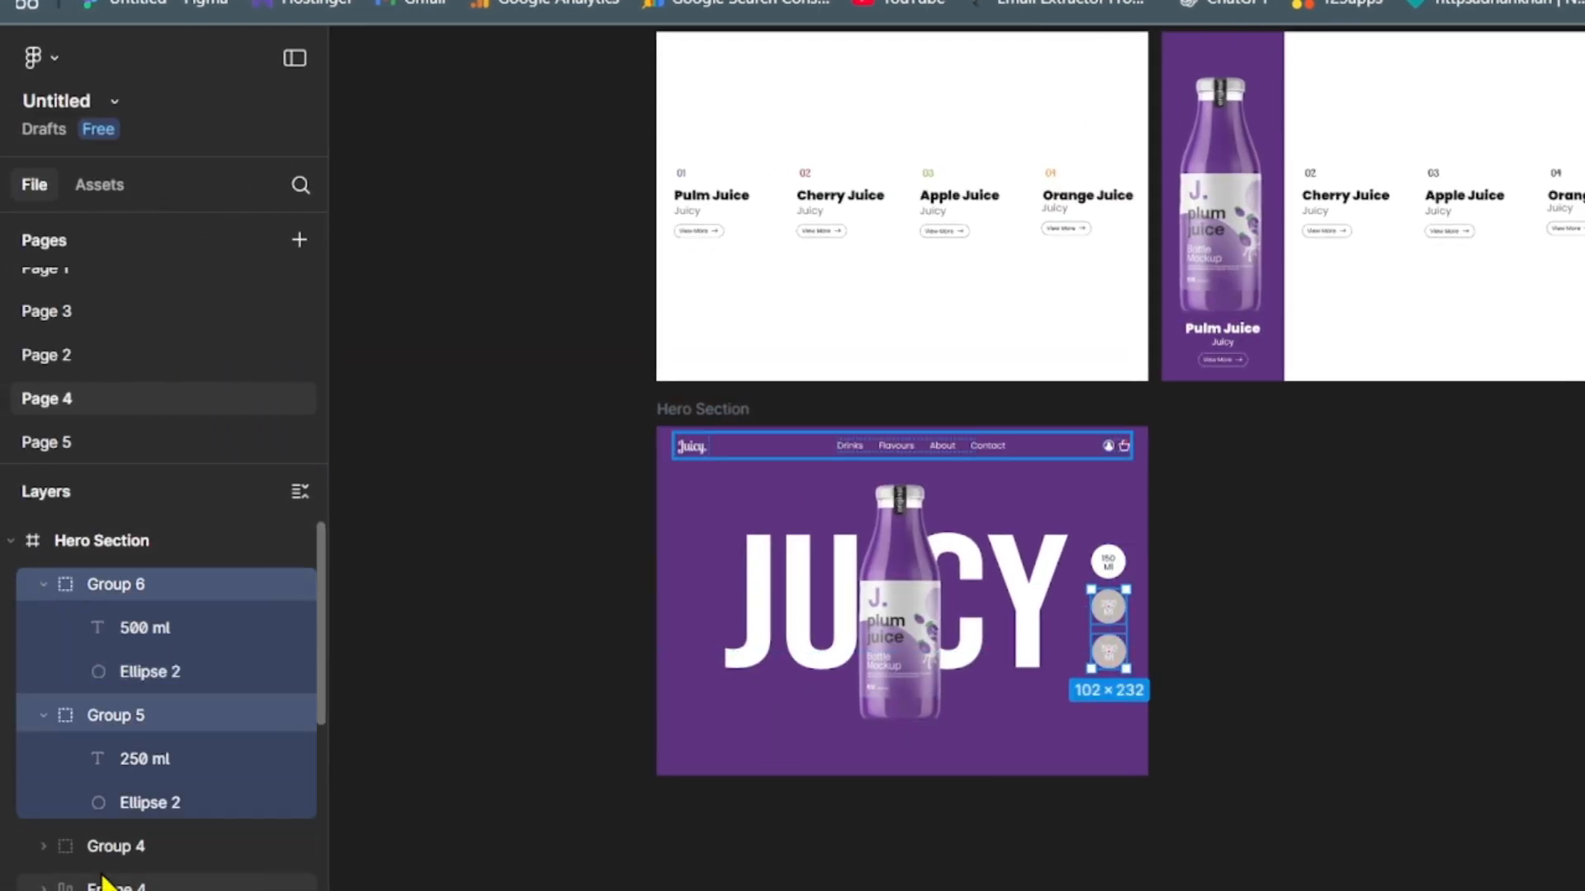
pyautogui.keyDown('shift'); pyautogui.click(101, 848); pyautogui.keyUp('shift')
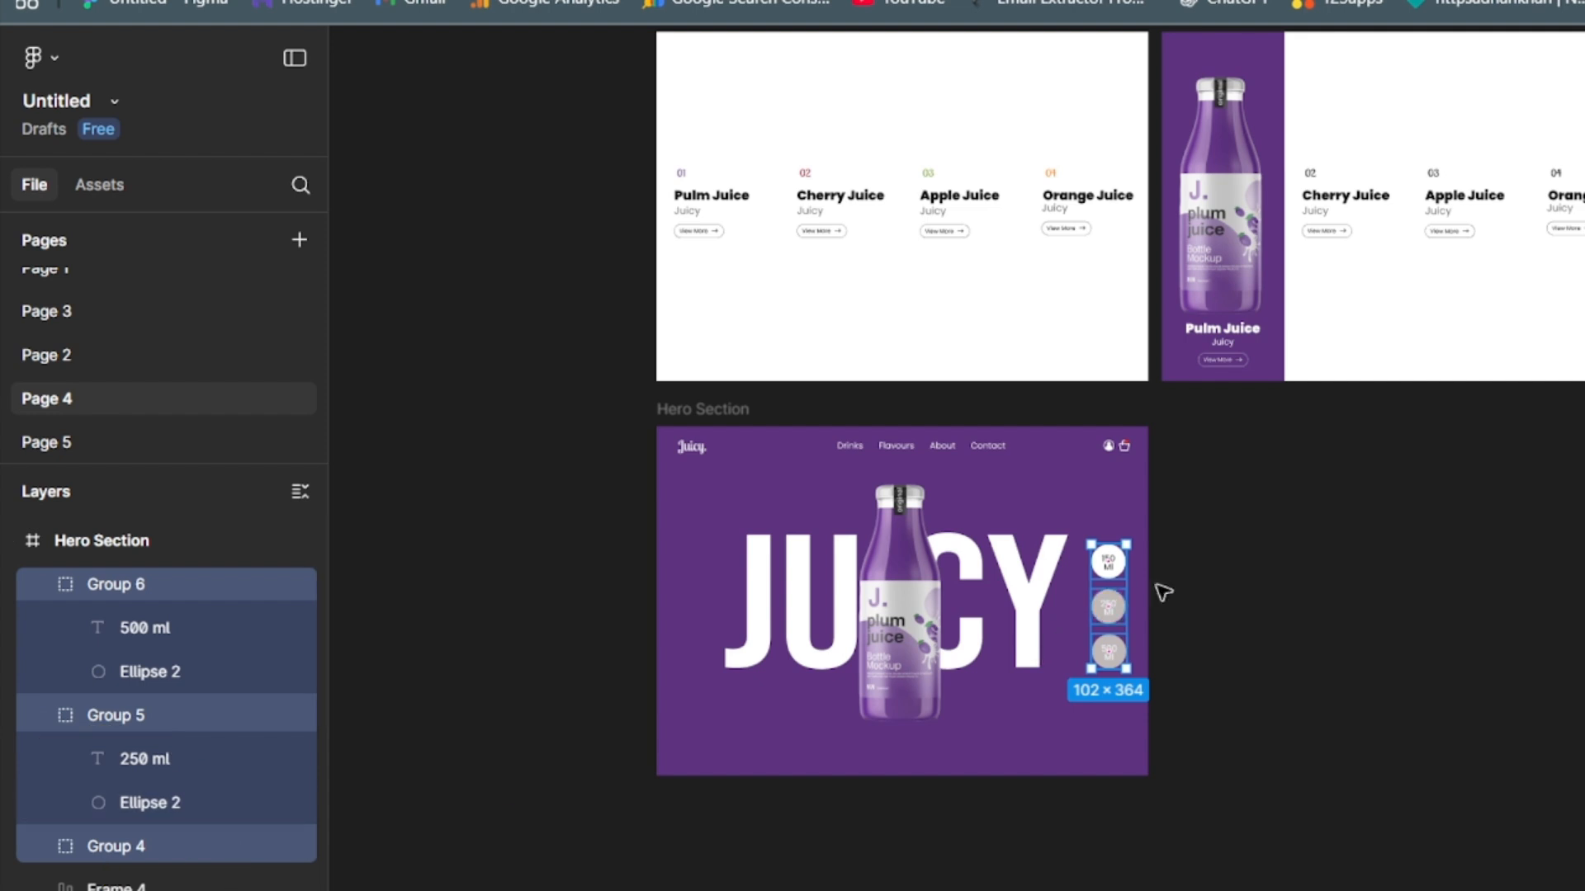
pyautogui.hotkey('ctrl', 'g')
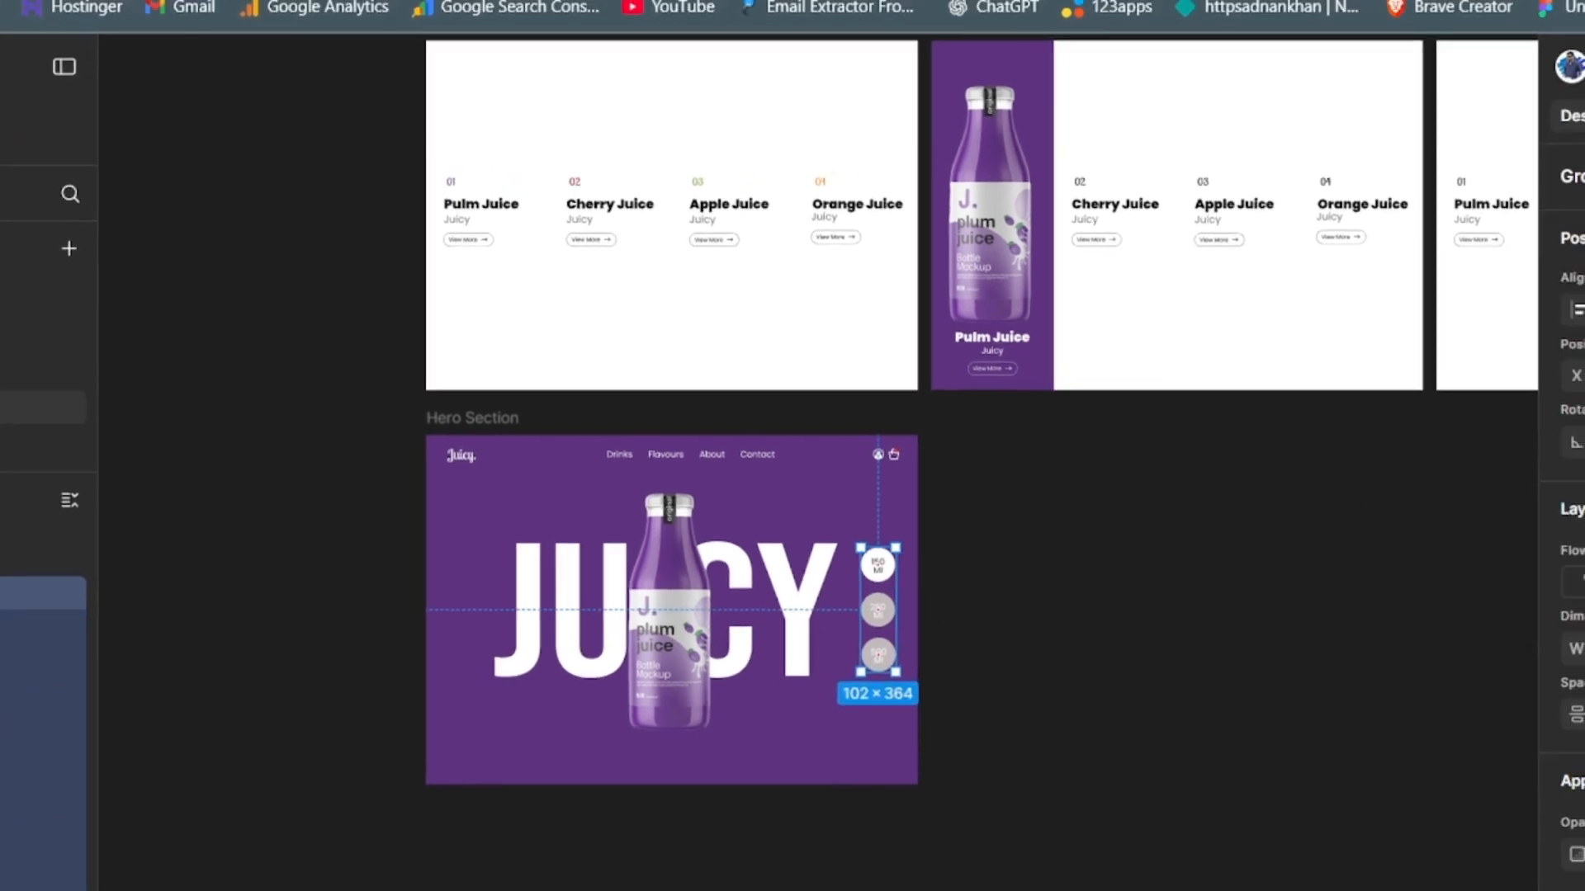
pyautogui.click(1278, 632)
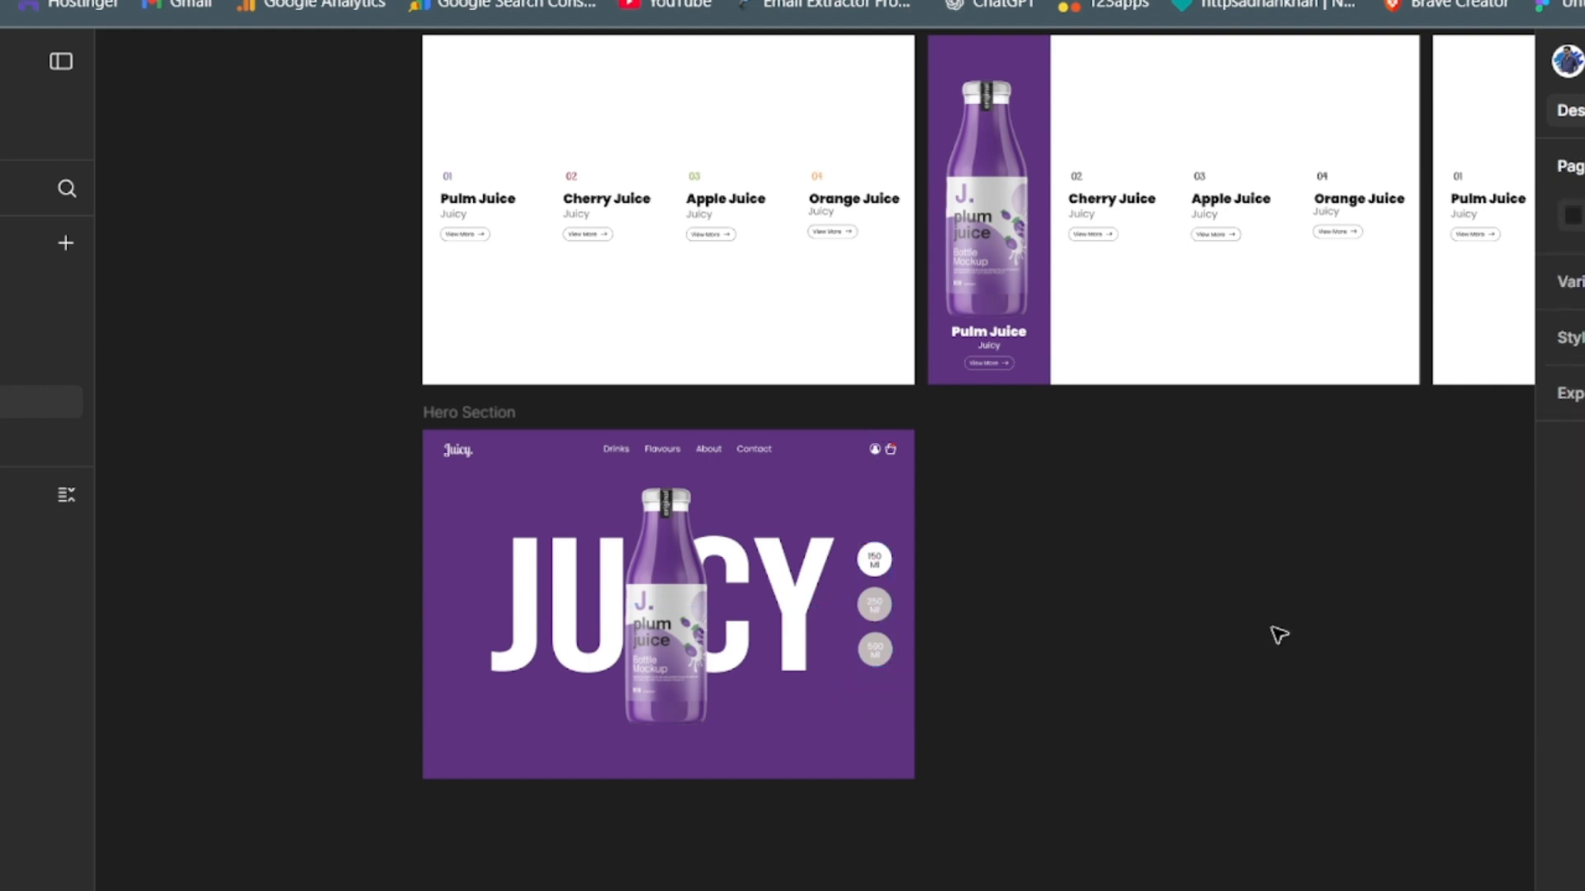
# - Draw a circle near the Hero Section's lower-right corner and resize it to 116 × 116
pyautogui.press('t')
pyautogui.click(865, 739)
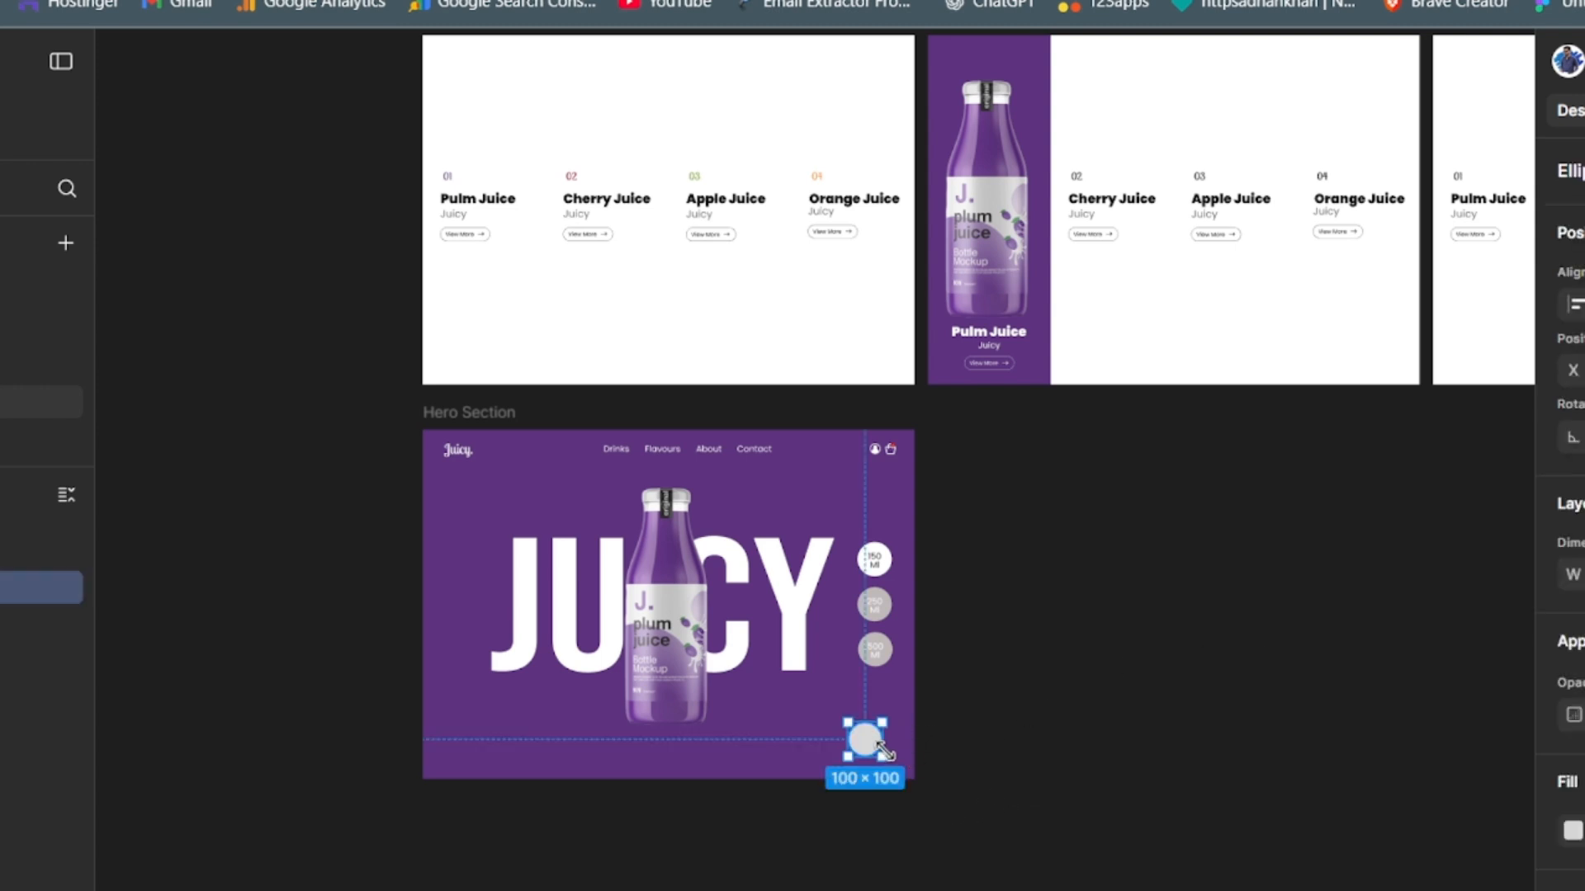
pyautogui.moveTo(883, 755); pyautogui.dragTo(899, 768)
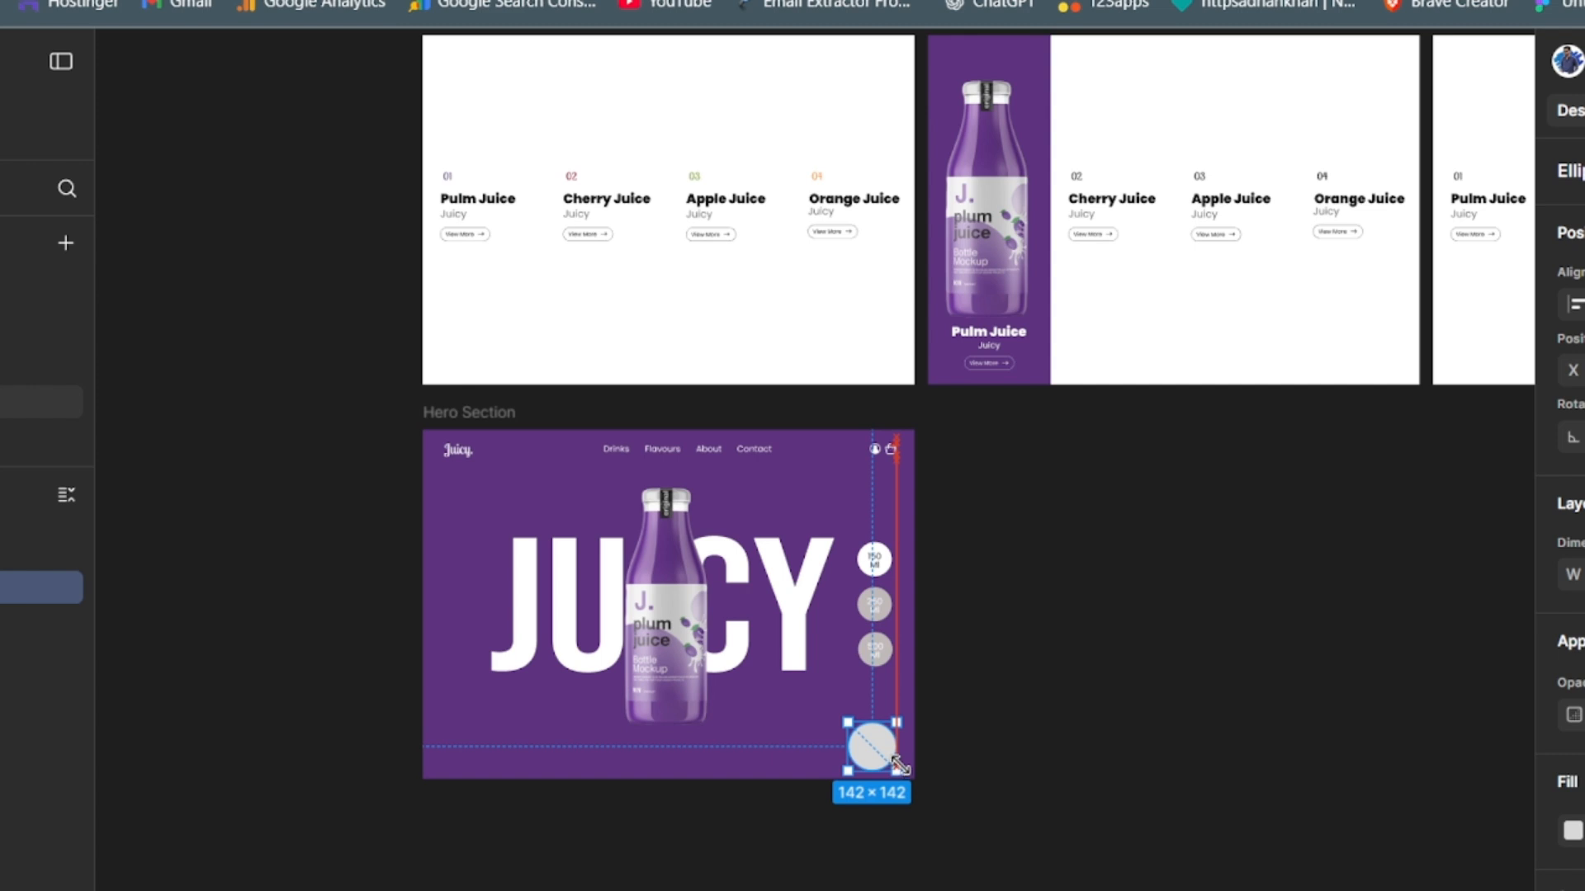
pyautogui.click(1135, 807)
pyautogui.click(884, 762)
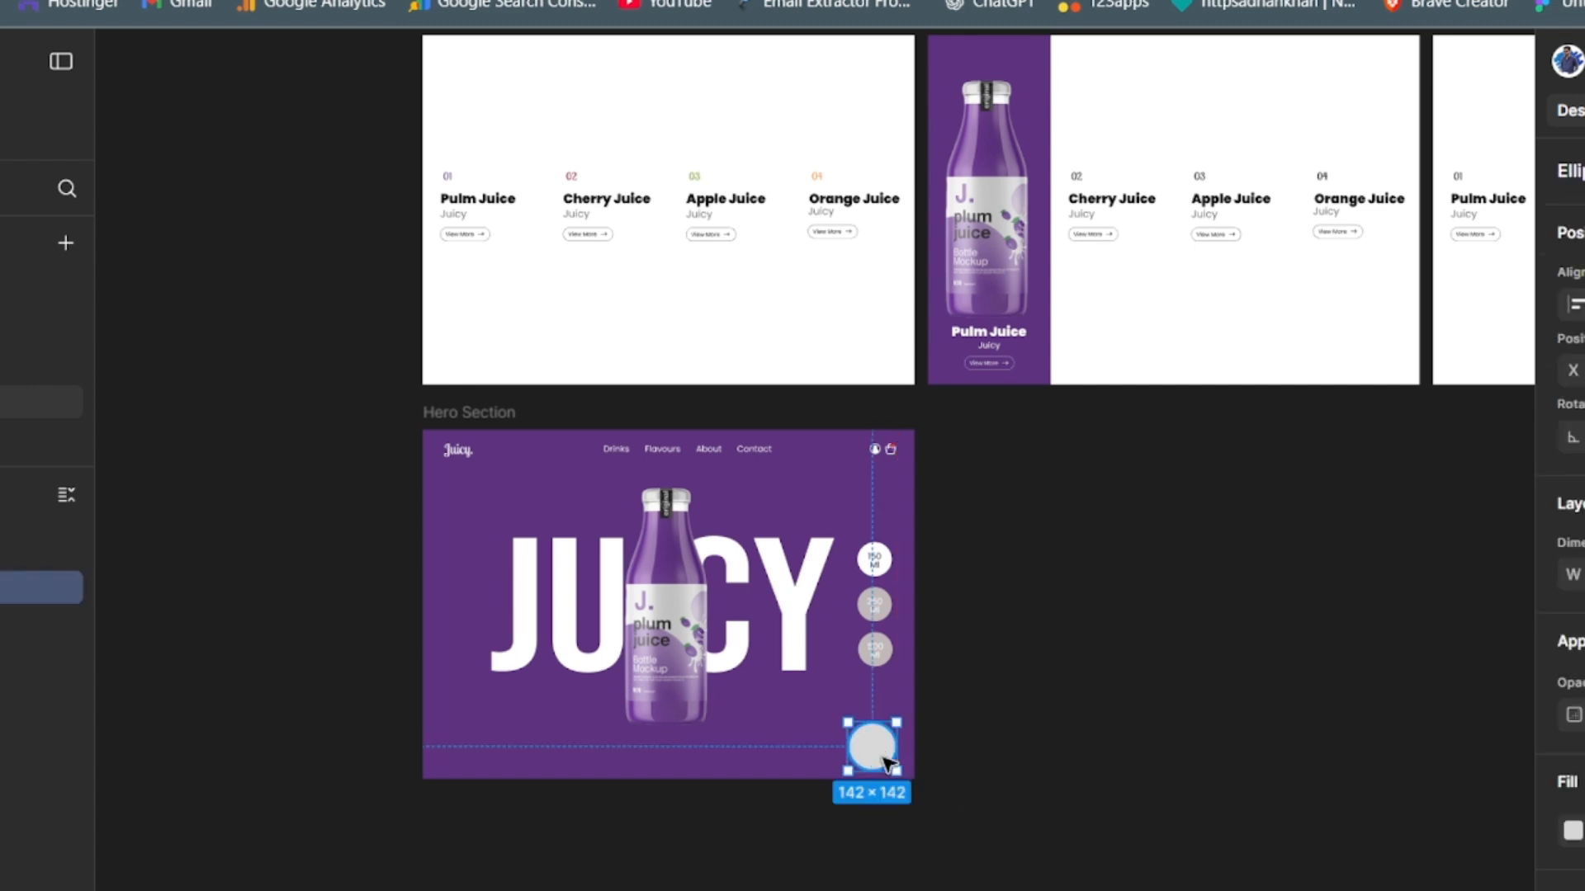
pyautogui.moveTo(846, 720); pyautogui.dragTo(854, 724)
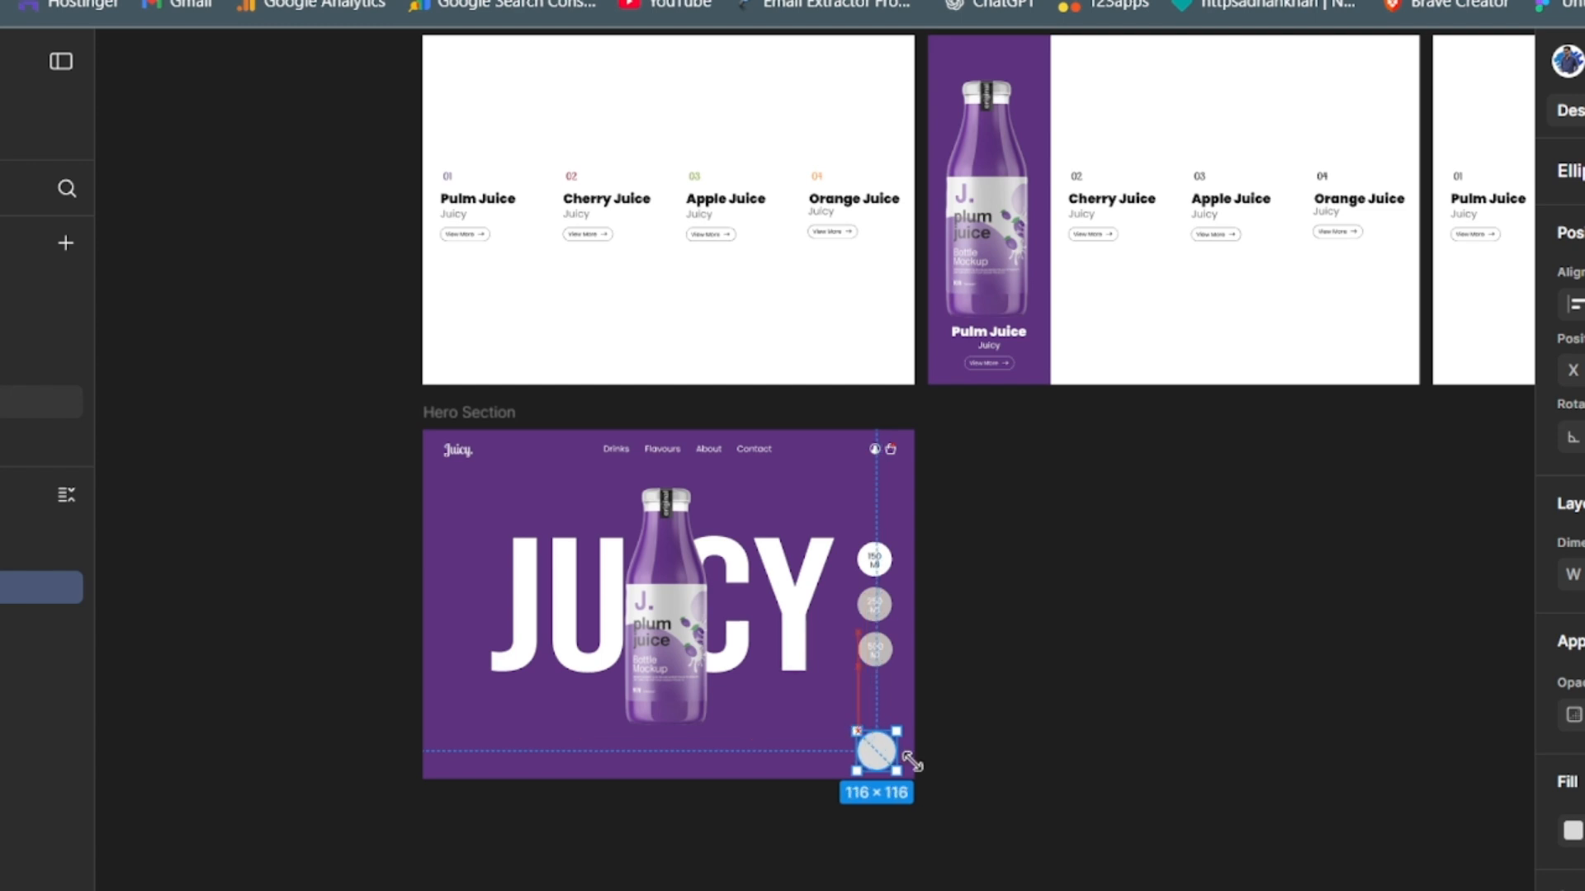
pyautogui.click(1048, 819)
# - Add the text "Scroll Down" on two lines on the empty canvas beside the Hero Section
pyautogui.press('t')
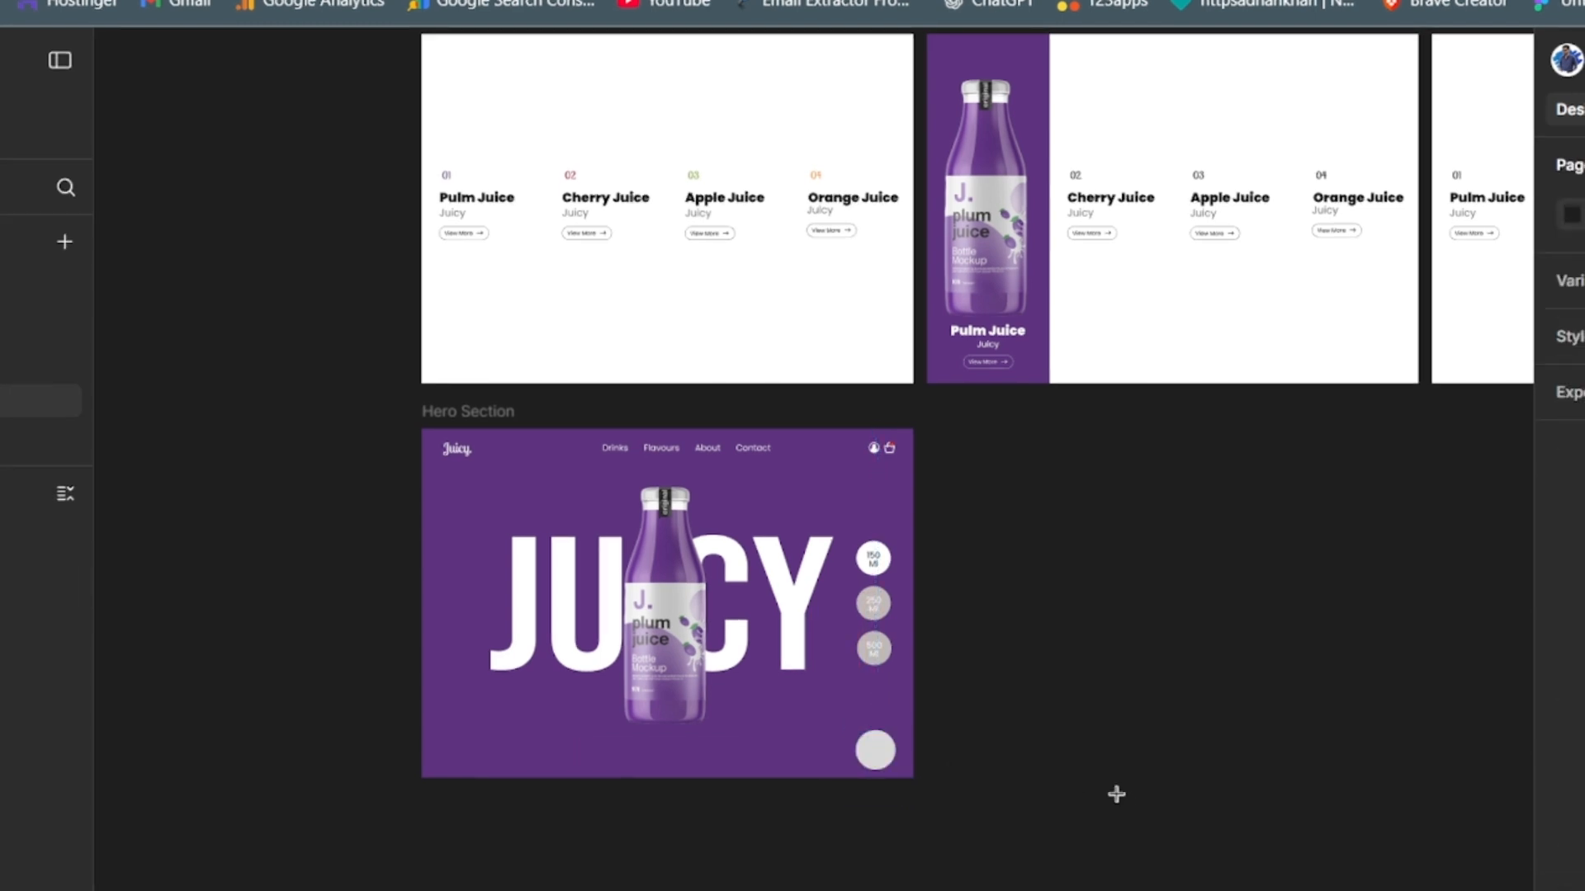
pyautogui.click(1205, 771)
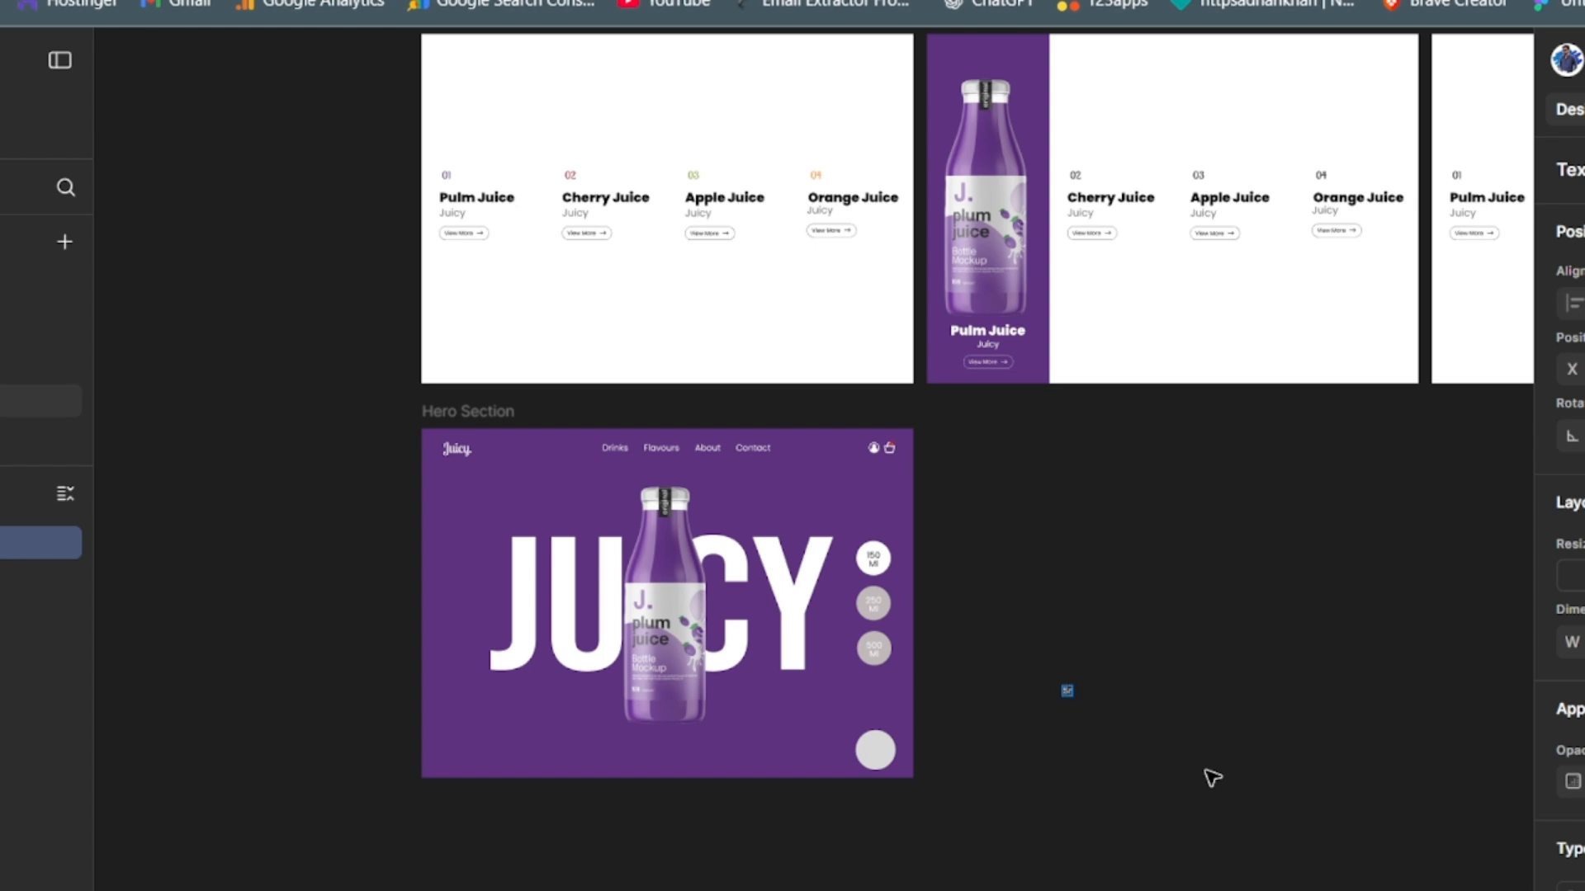
pyautogui.write('Scroll Down')
pyautogui.press('Return')
pyautogui.press('Escape')
pyautogui.scroll(-4, 1568, 462)
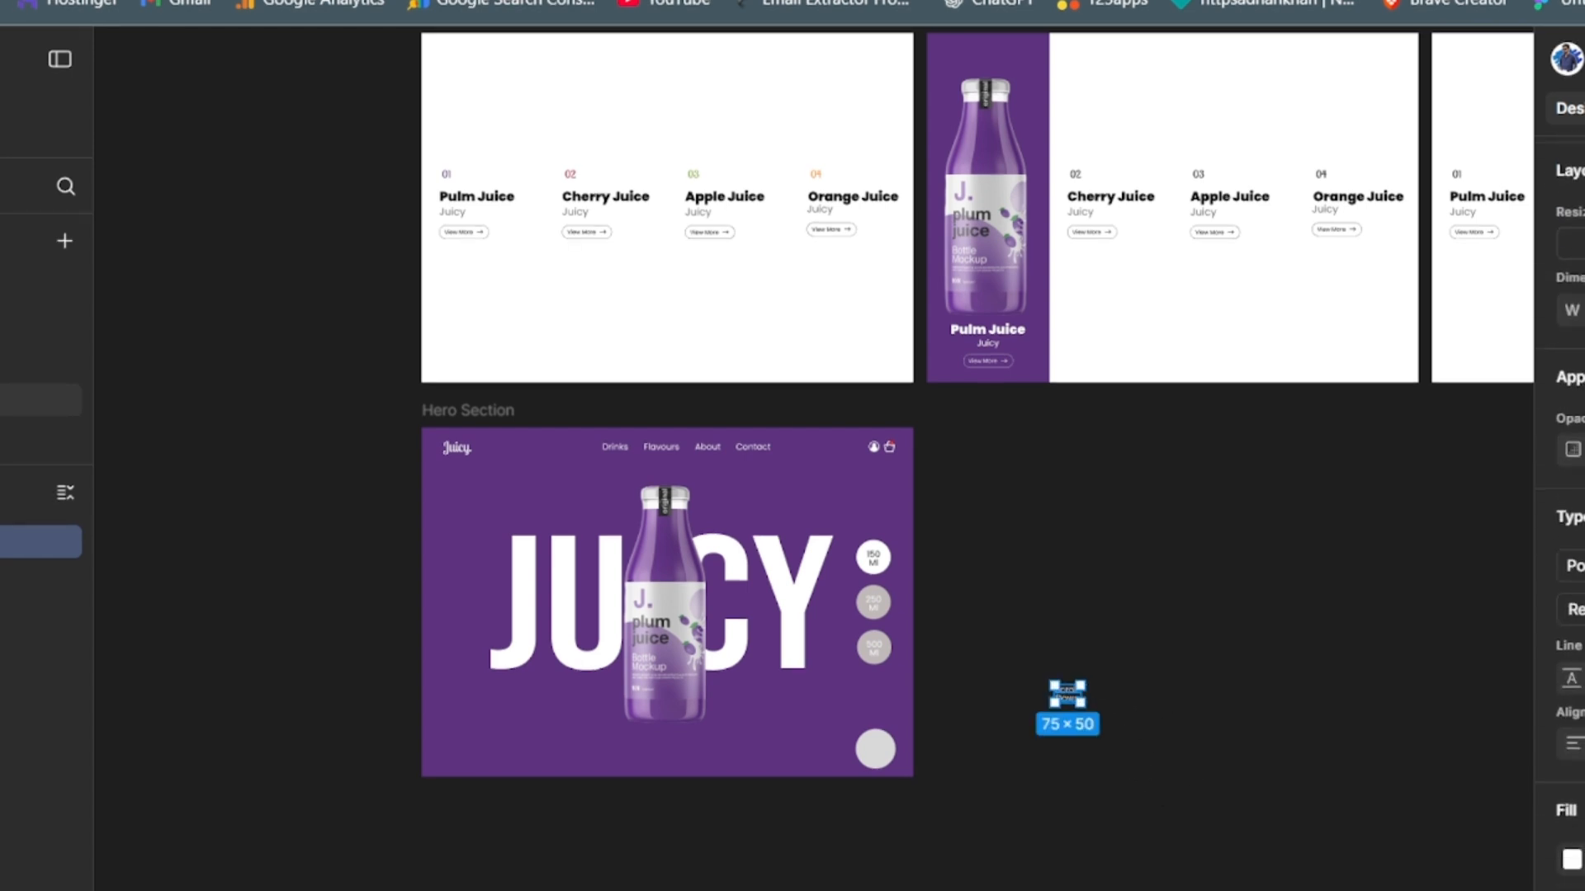
pyautogui.press('Escape')
pyautogui.click(1065, 697)
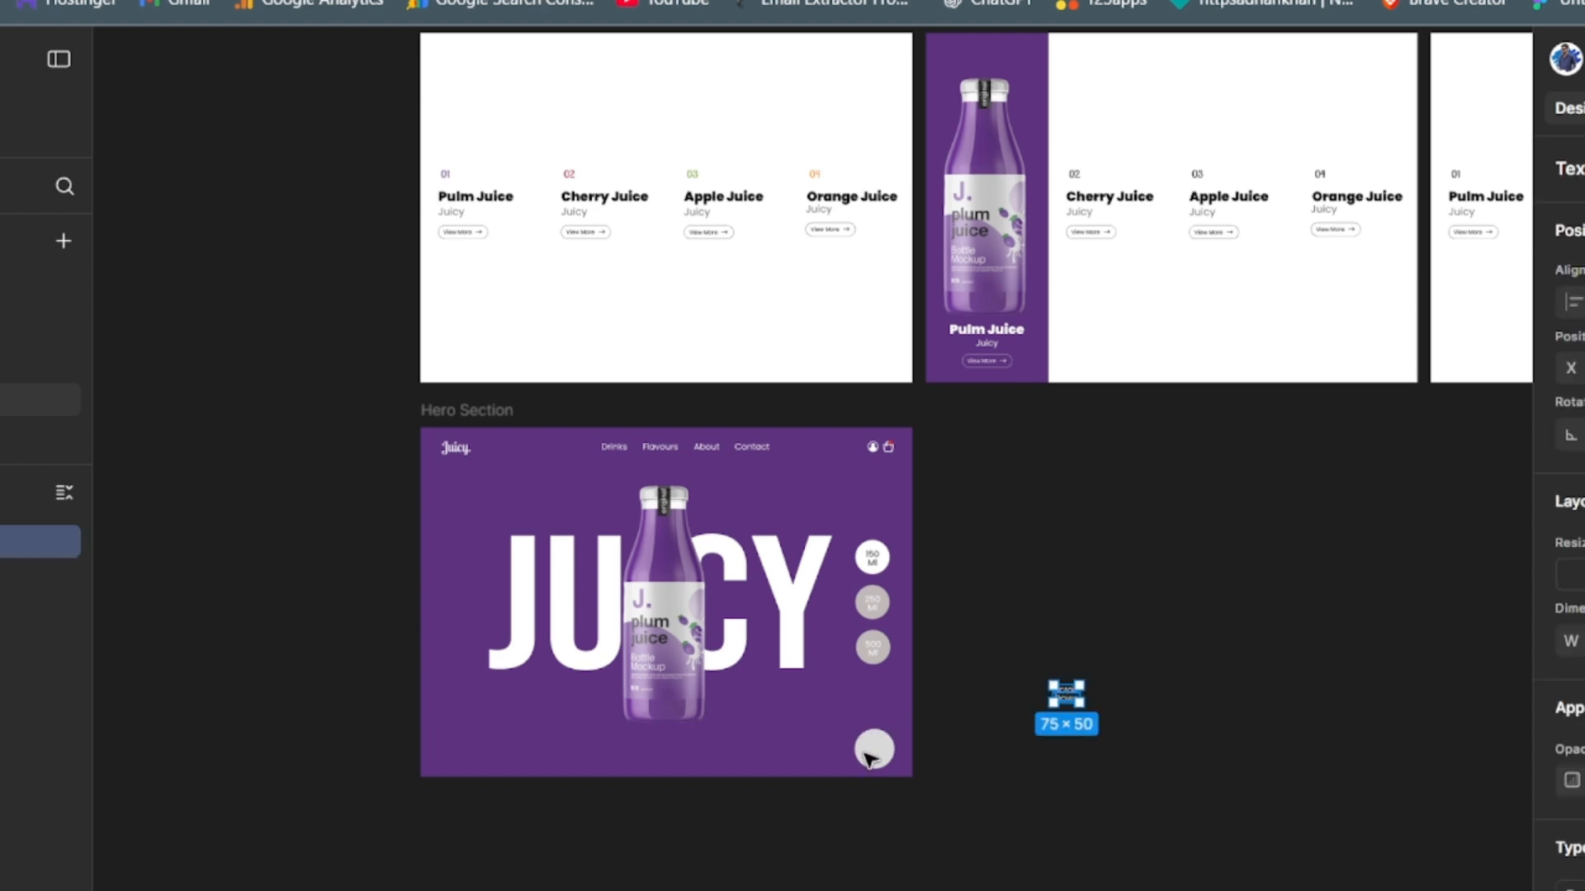
# - Give the 116 × 116 circle a white FFFFFF stroke and remove its fill
pyautogui.click(868, 752)
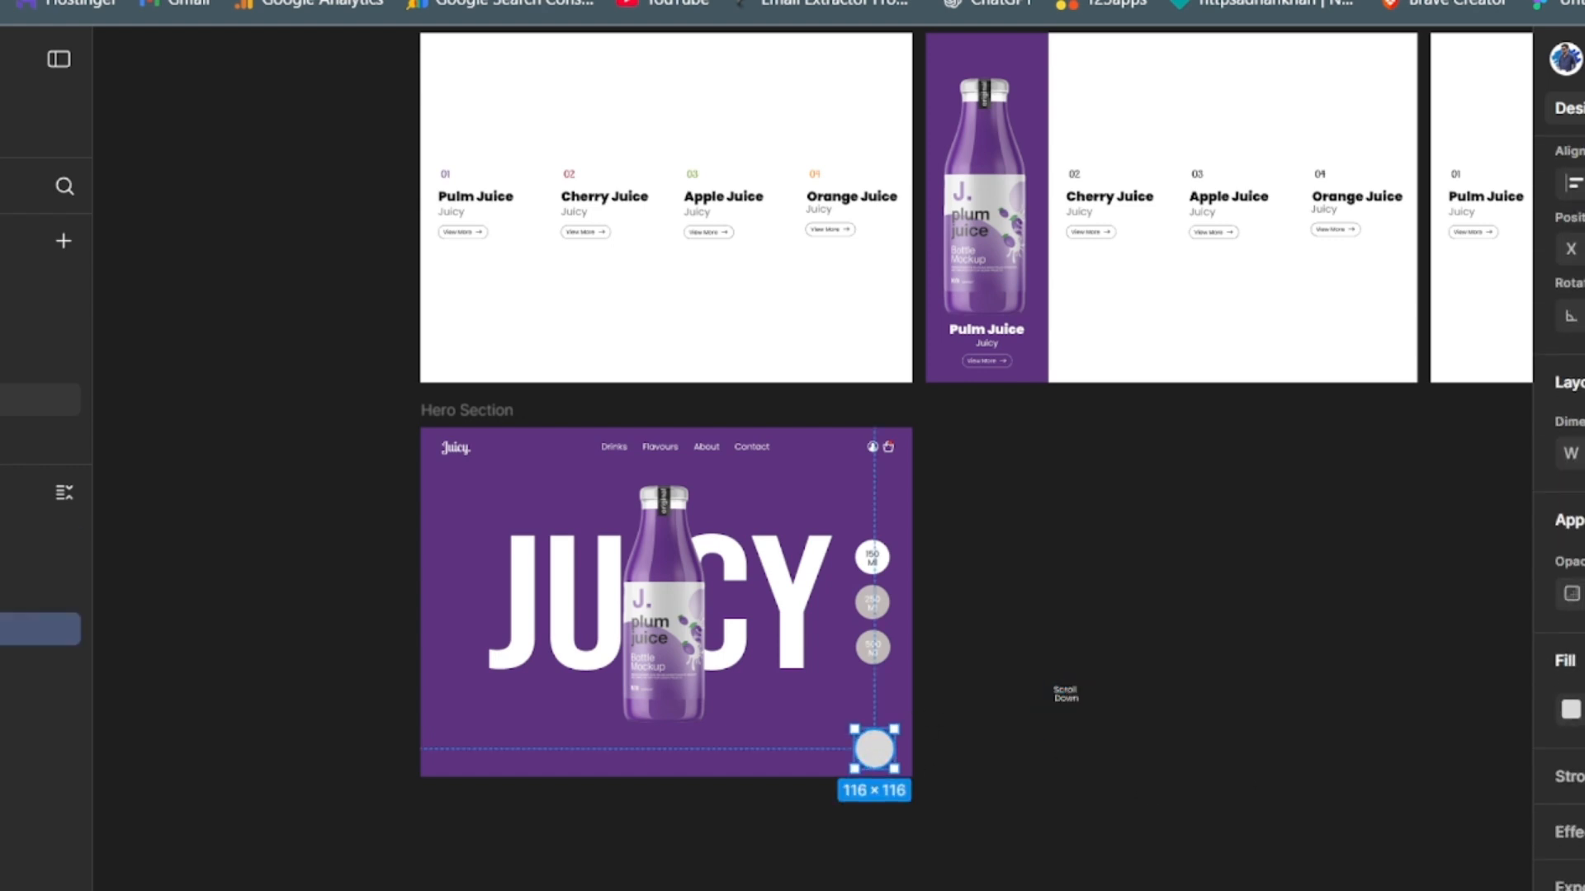
pyautogui.click(1584, 777)
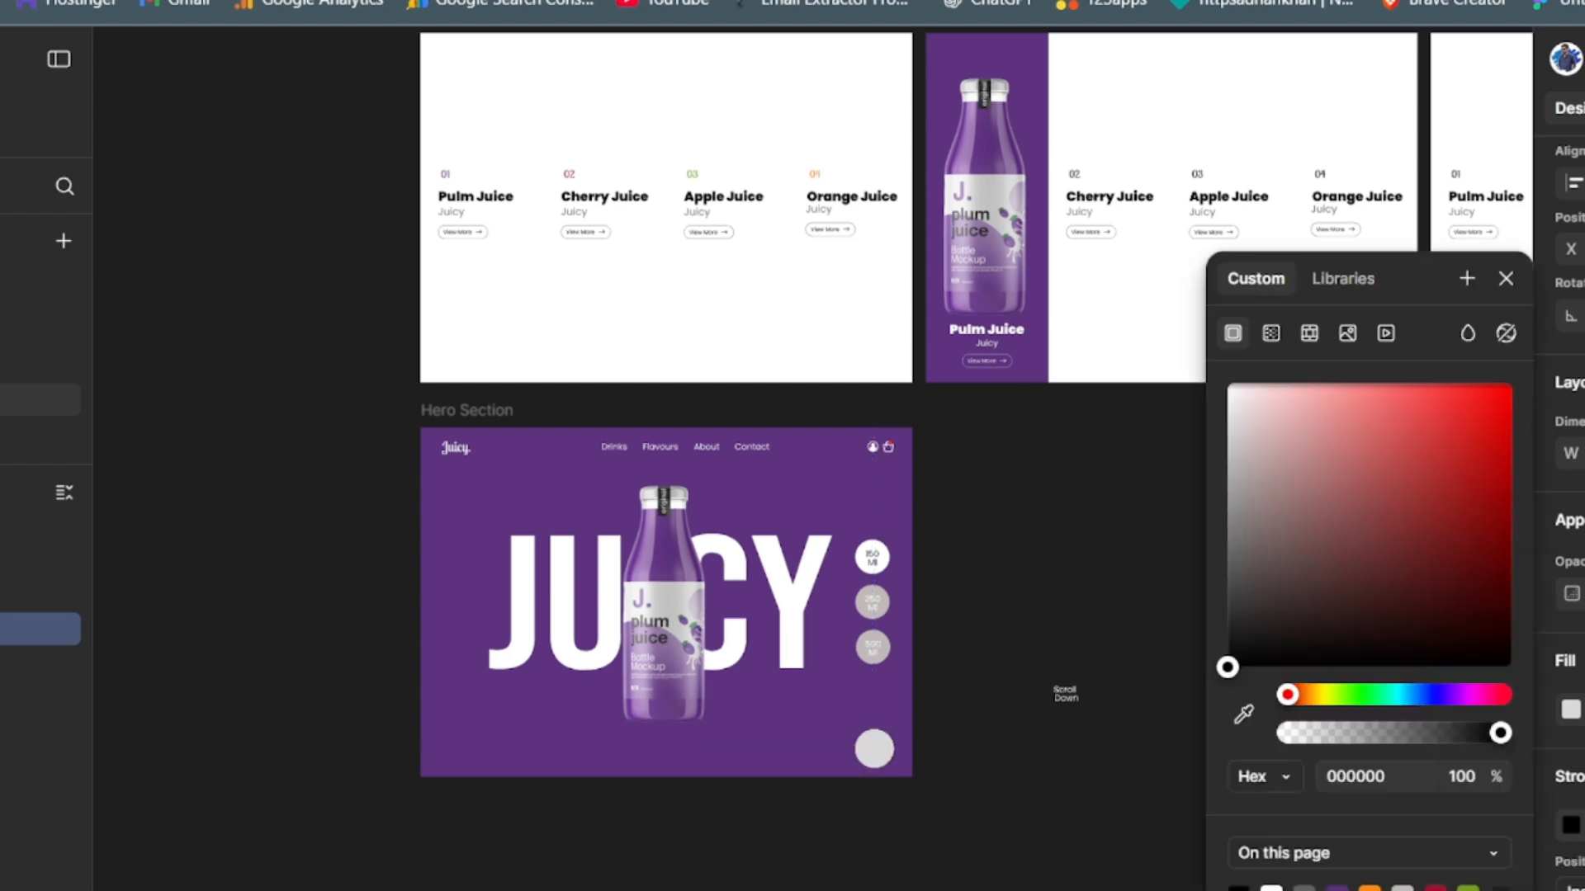
pyautogui.click(1570, 826)
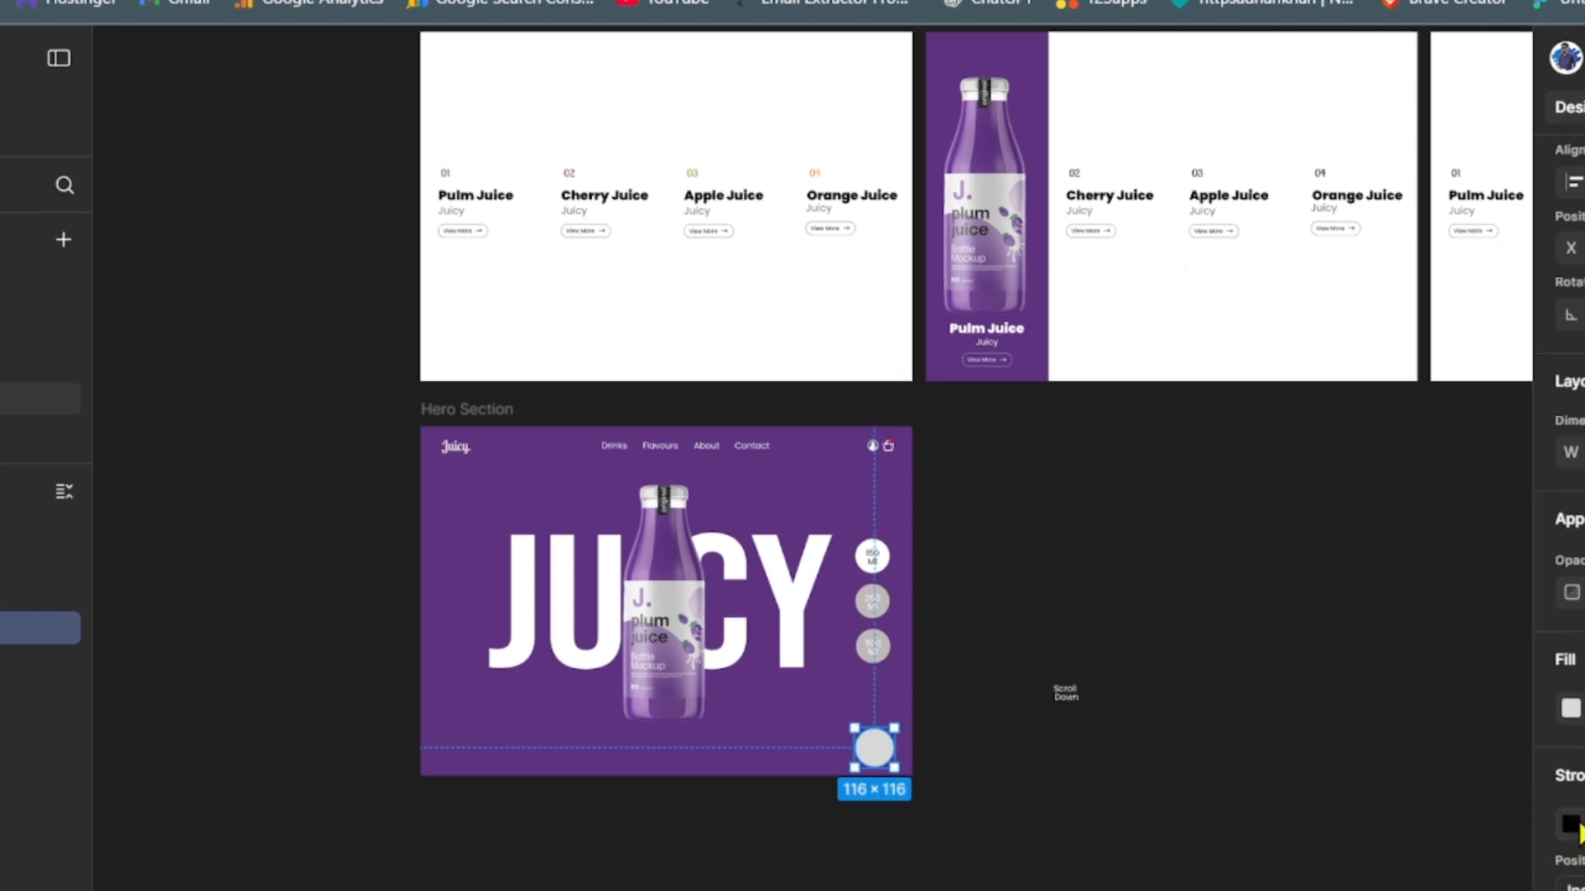
pyautogui.click(1575, 827)
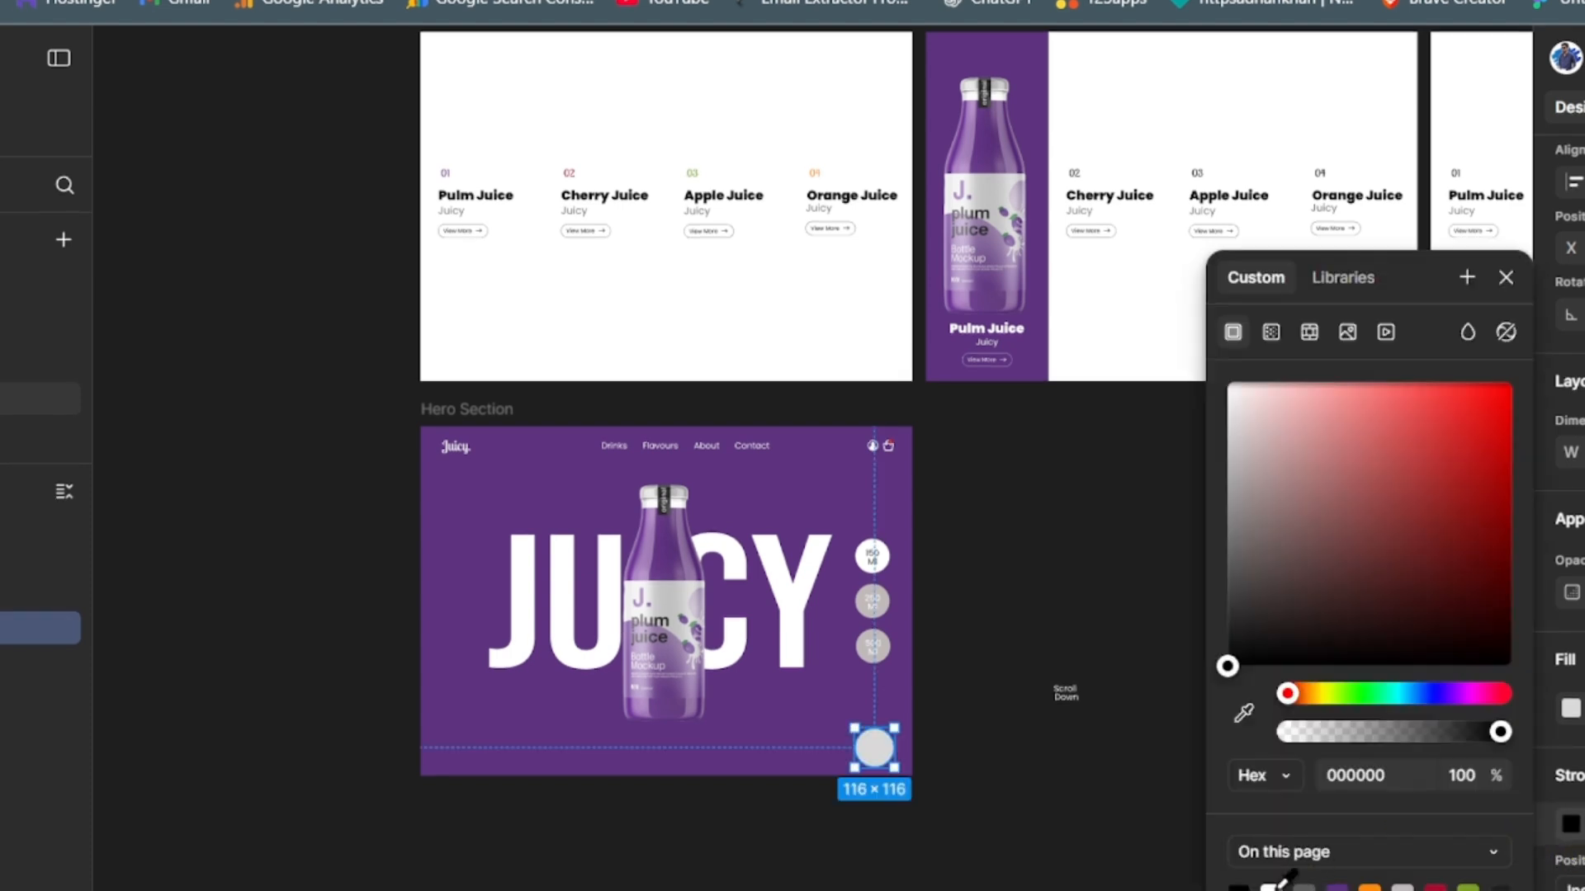
pyautogui.click(1271, 887)
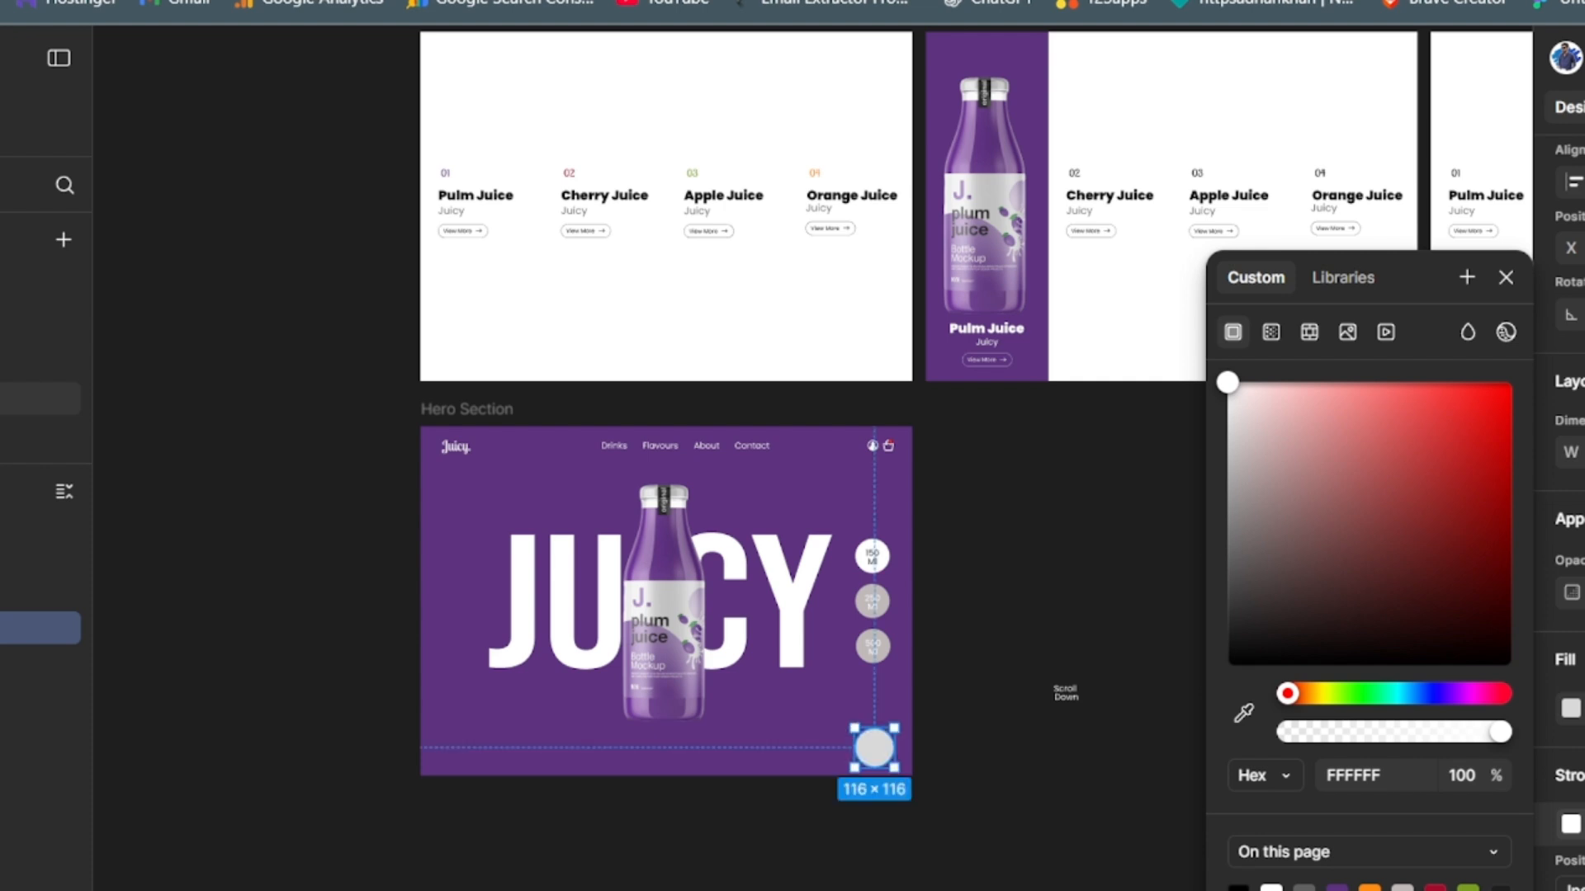
pyautogui.press('Escape')
# - Move the "Scroll Down" text into the middle of the outlined circle
pyautogui.click(1065, 693)
pyautogui.moveTo(1066, 696); pyautogui.dragTo(880, 754)
pyautogui.click(1113, 785)
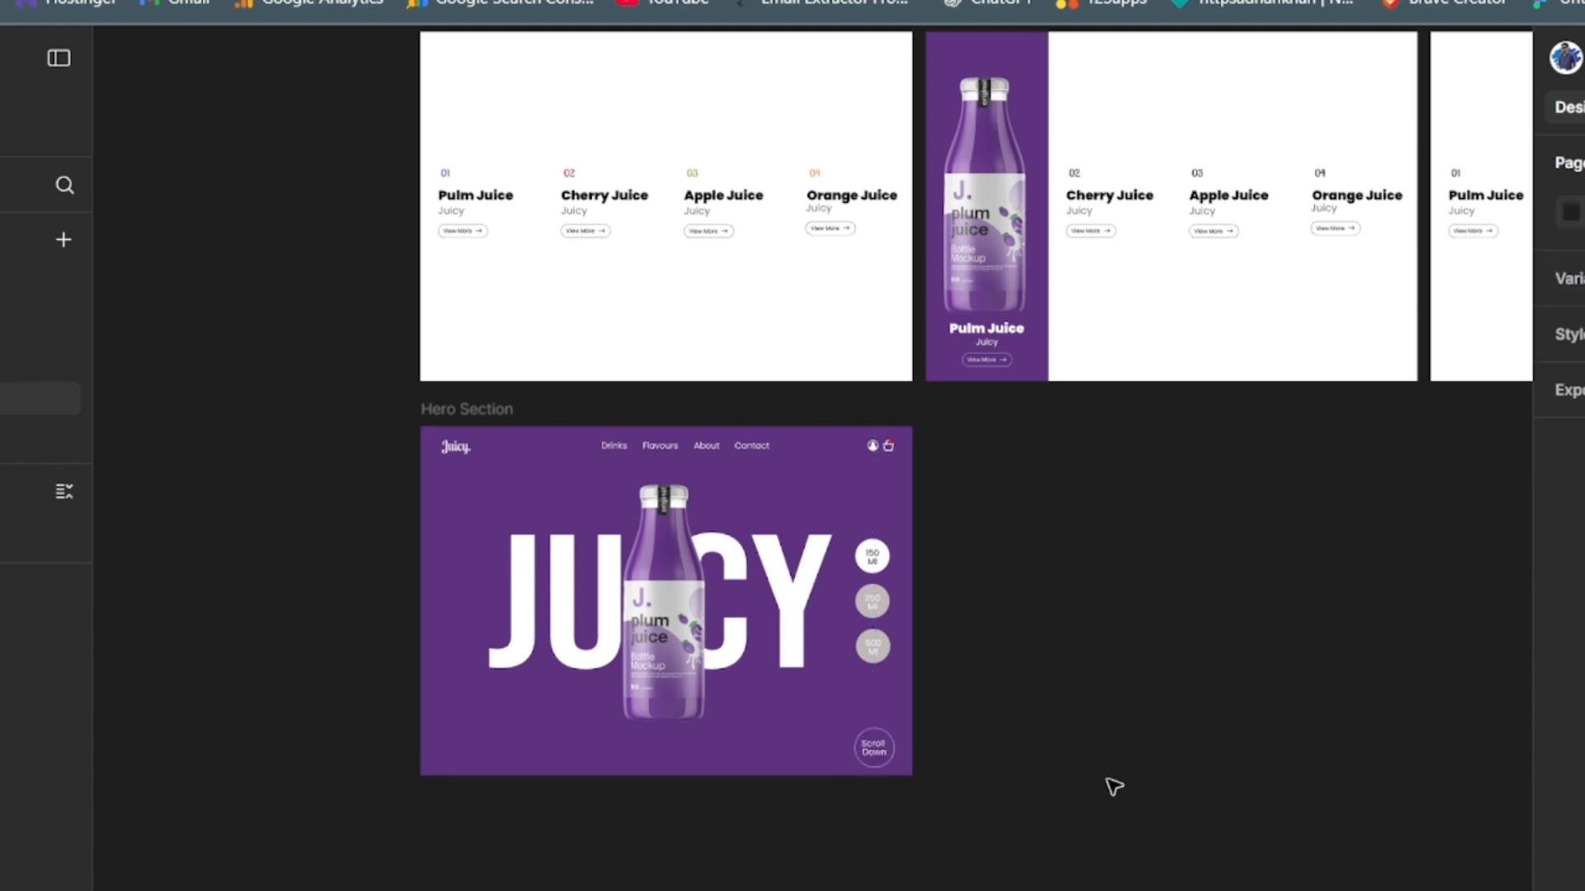
# - Group the "Scroll Down" text with its outlined circle and shift the group slightly into line with the size badges
pyautogui.click(873, 748)
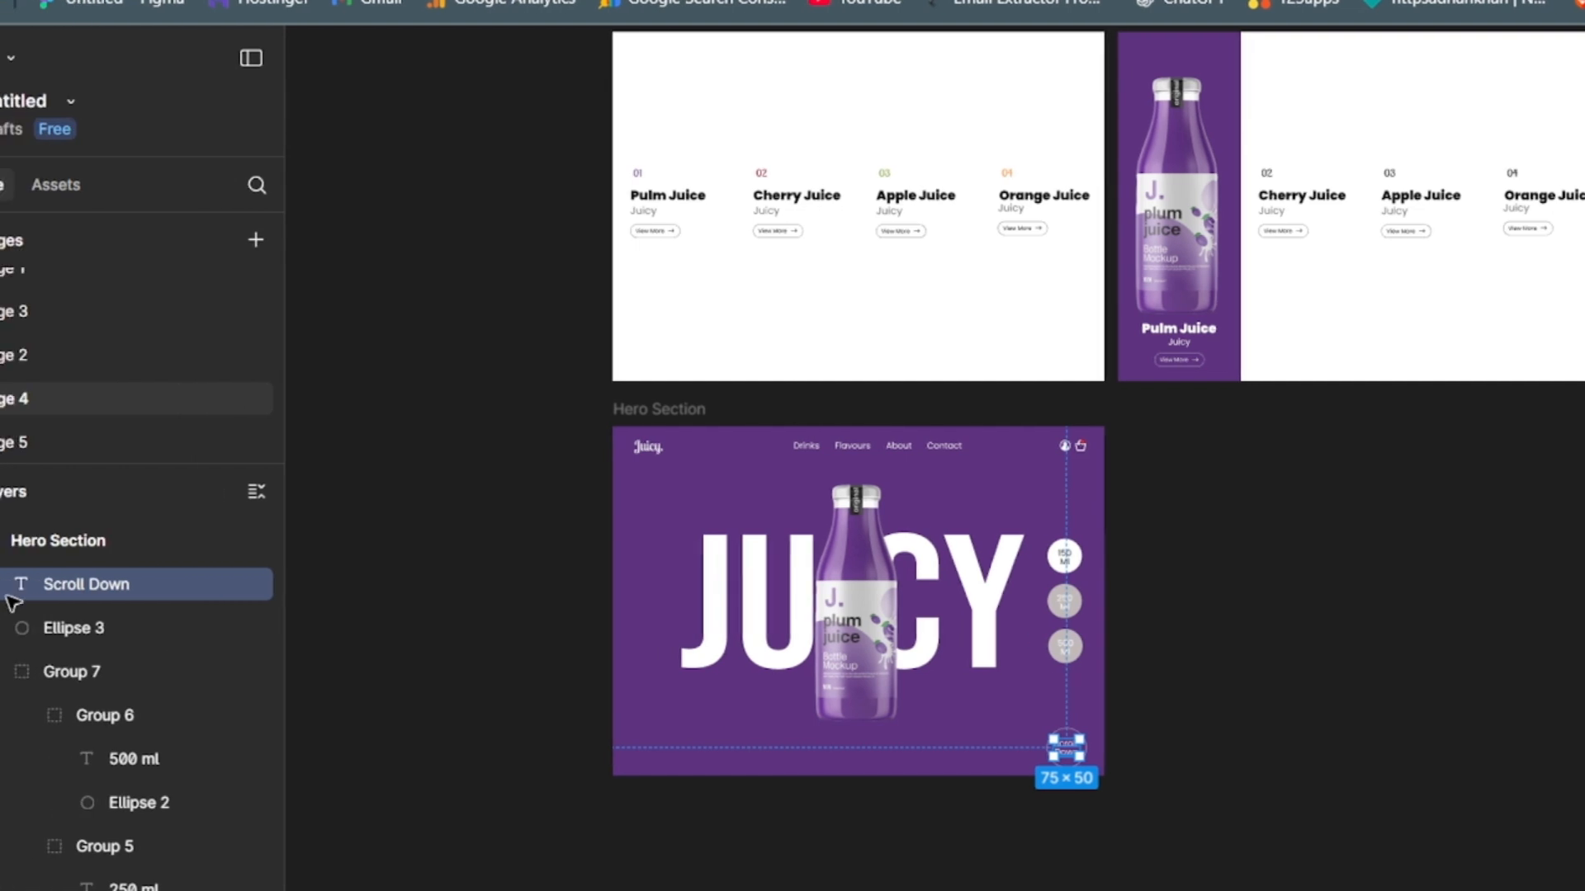
pyautogui.click(101, 646)
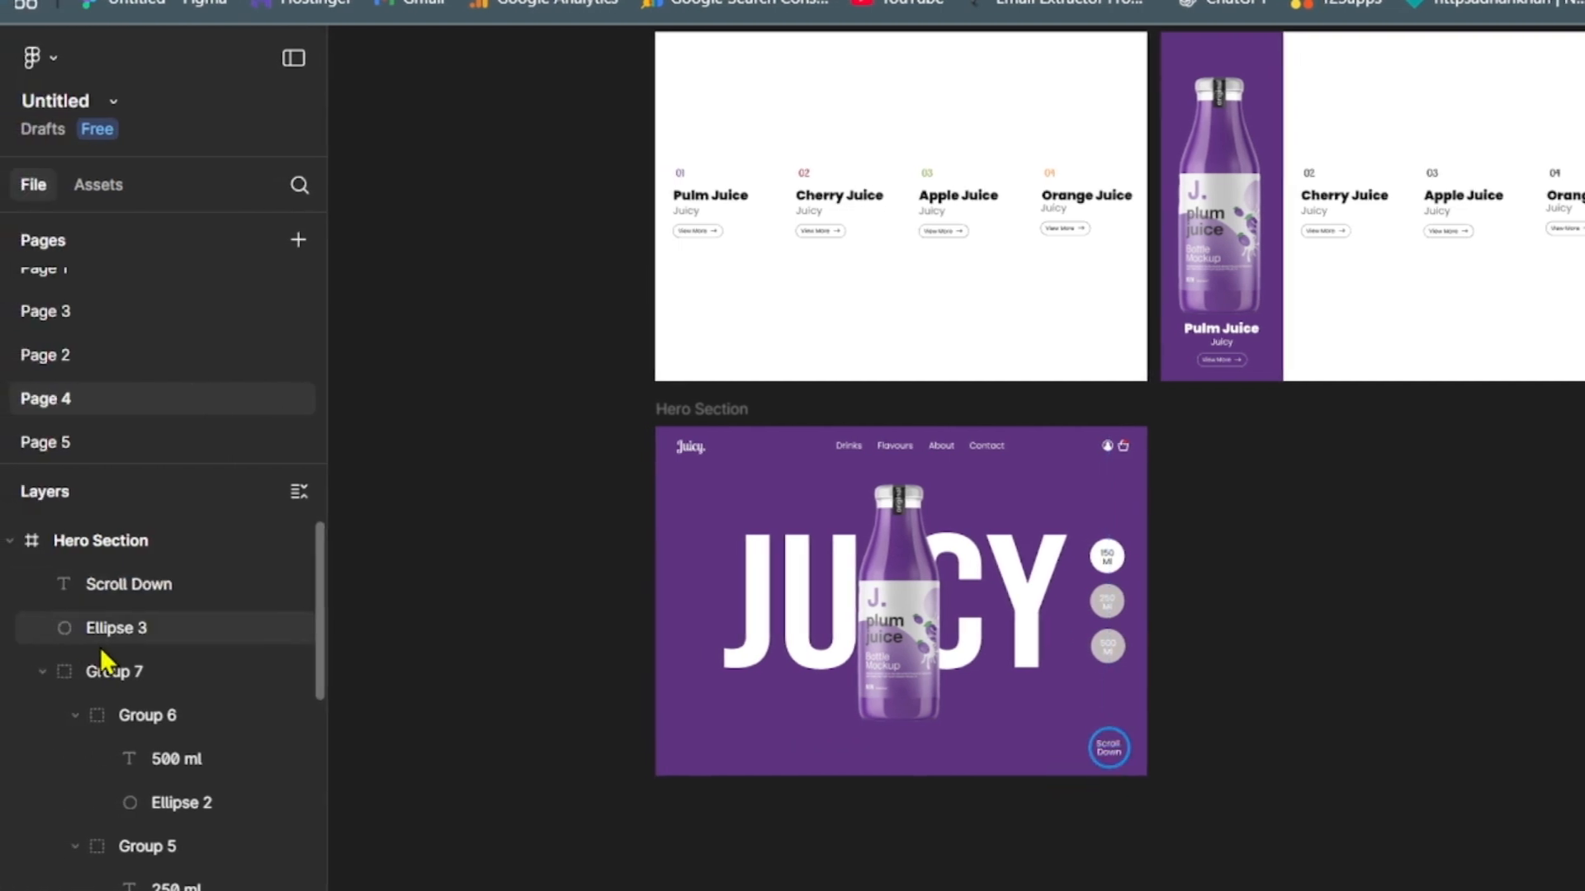
pyautogui.keyDown('shift'); pyautogui.click(96, 586); pyautogui.keyUp('shift')
pyautogui.hotkey('ctrl', 'g')
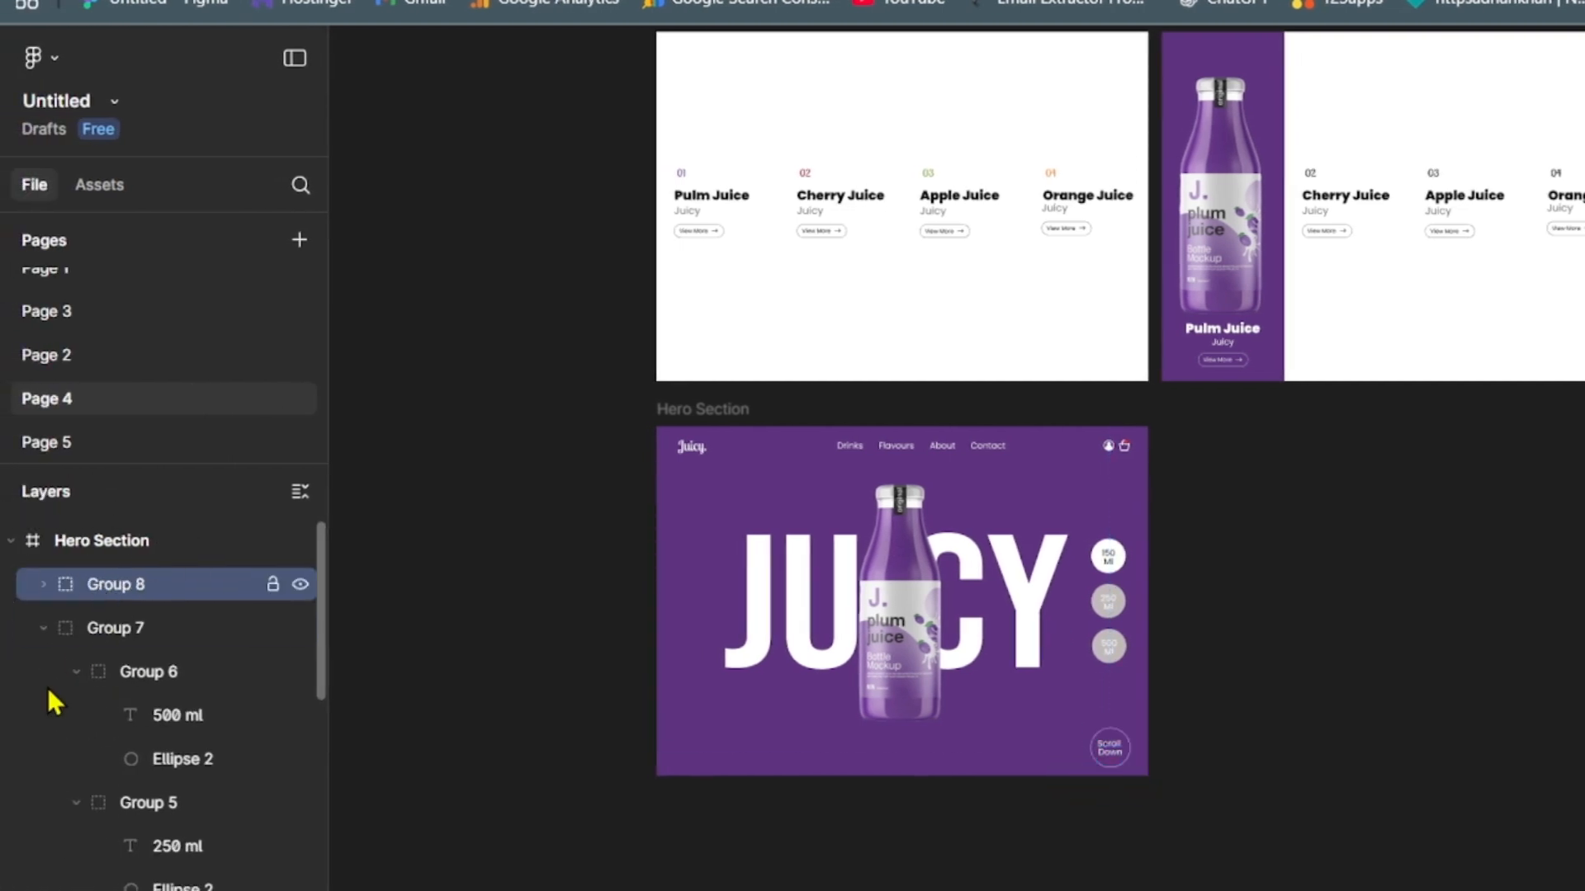
pyautogui.click(41, 625)
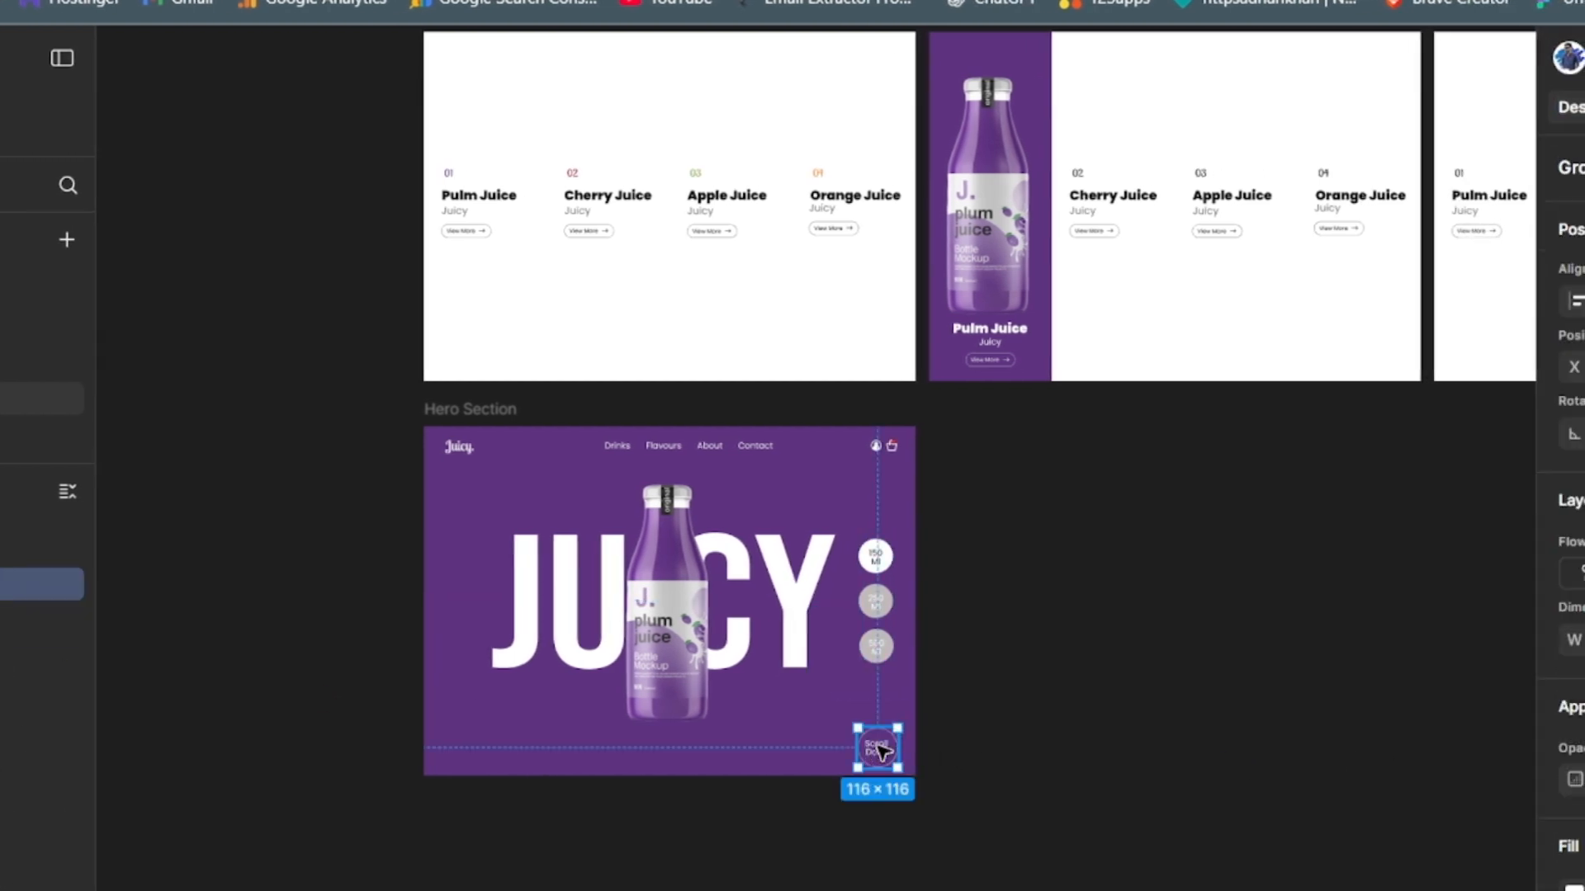
pyautogui.moveTo(878, 744); pyautogui.dragTo(868, 747)
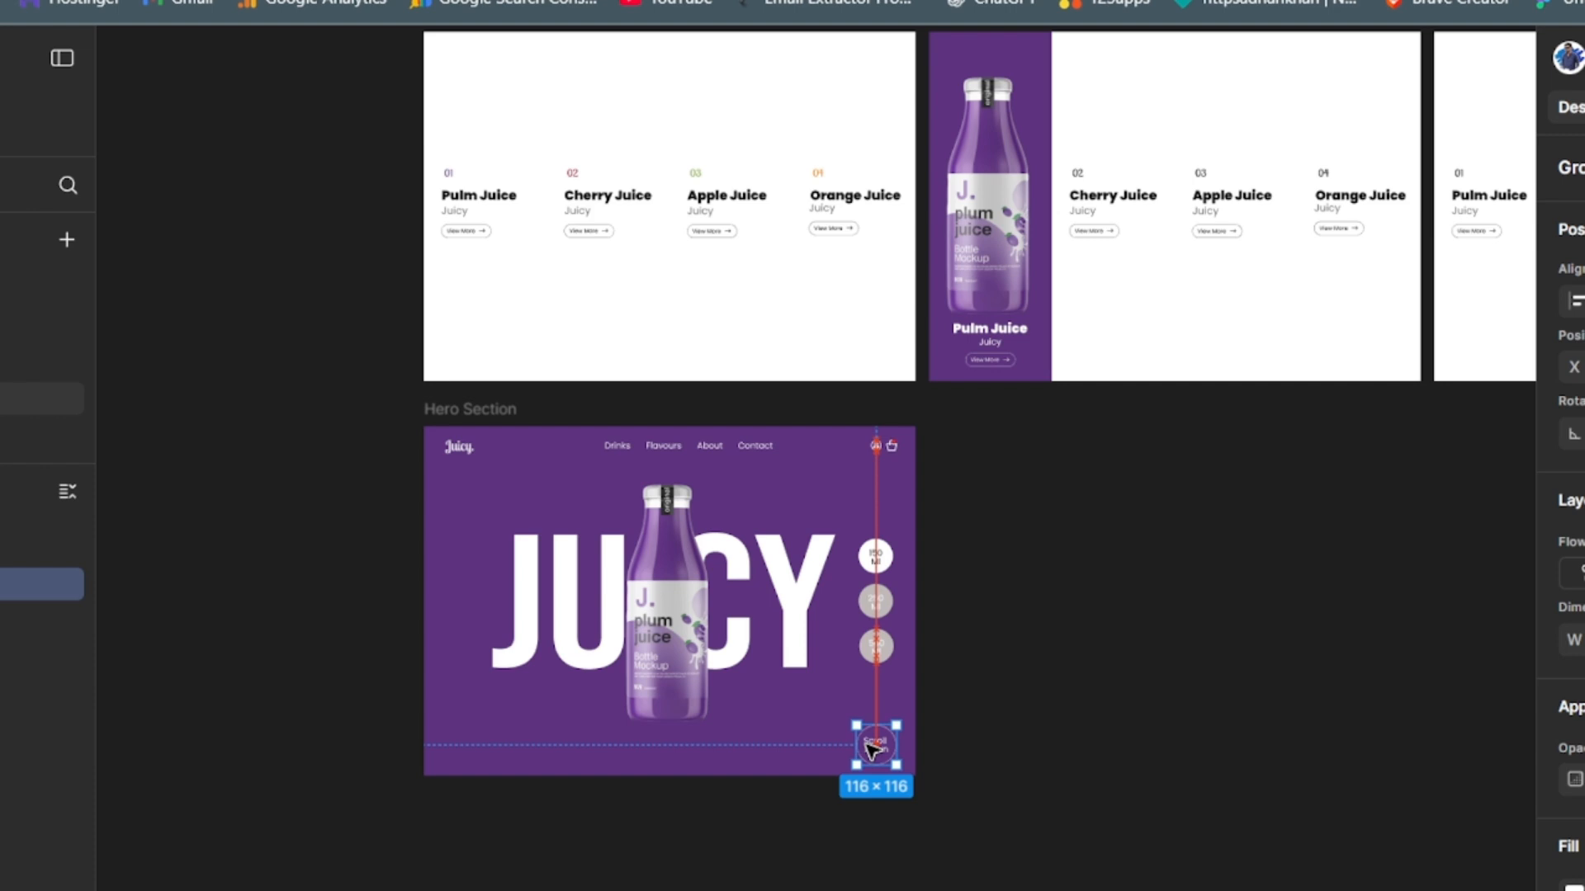
# - Add the text "Pulm Juice" near the lower-left corner of the Hero Section
pyautogui.click(1245, 750)
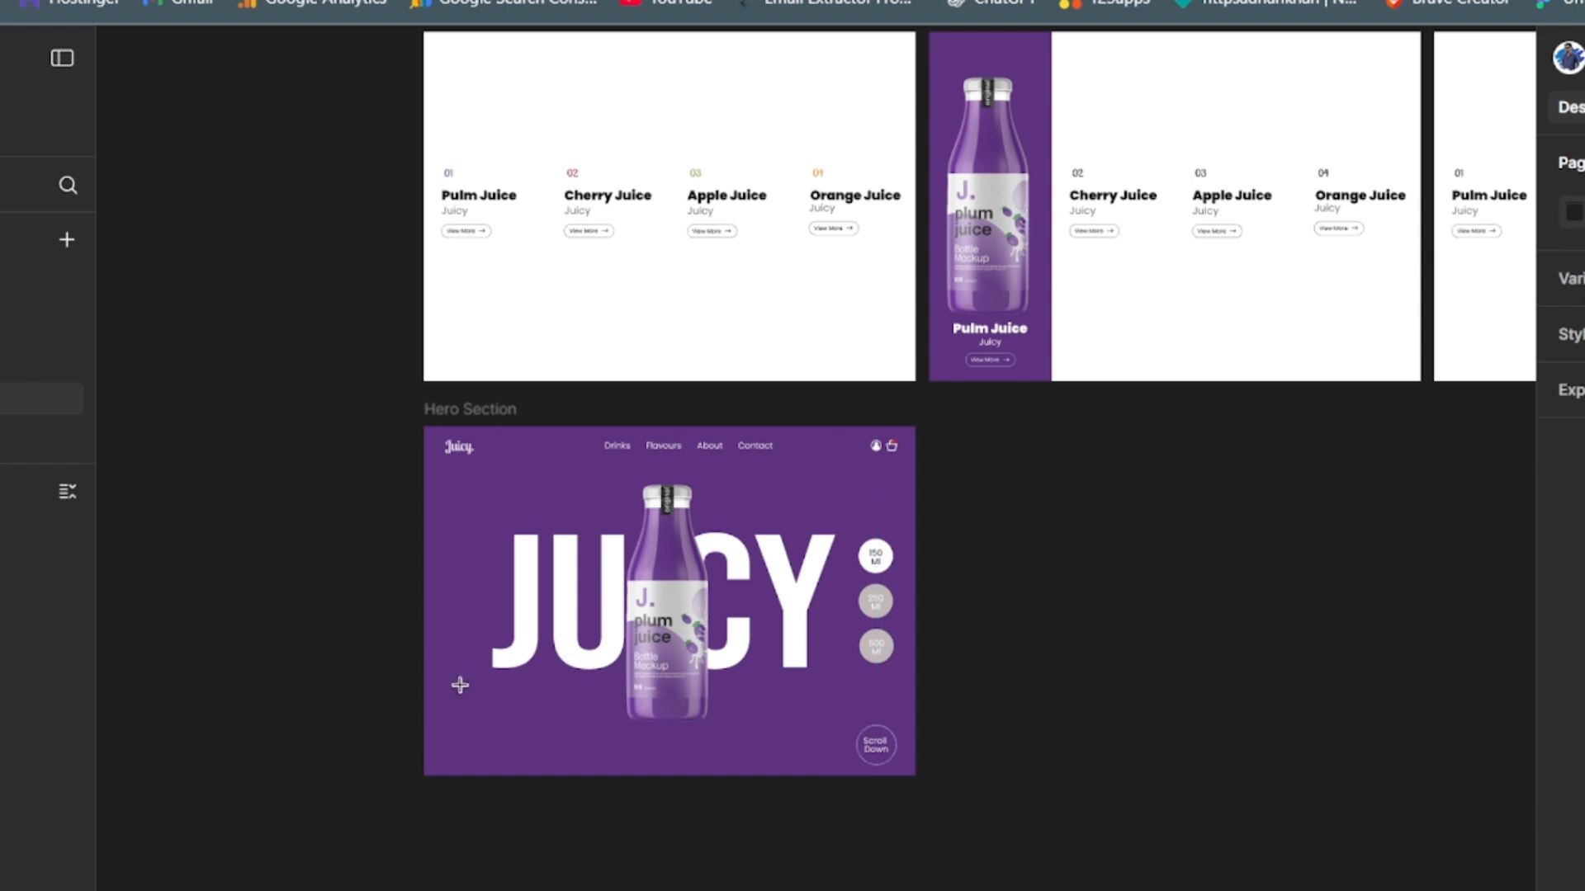
pyautogui.click(541, 726)
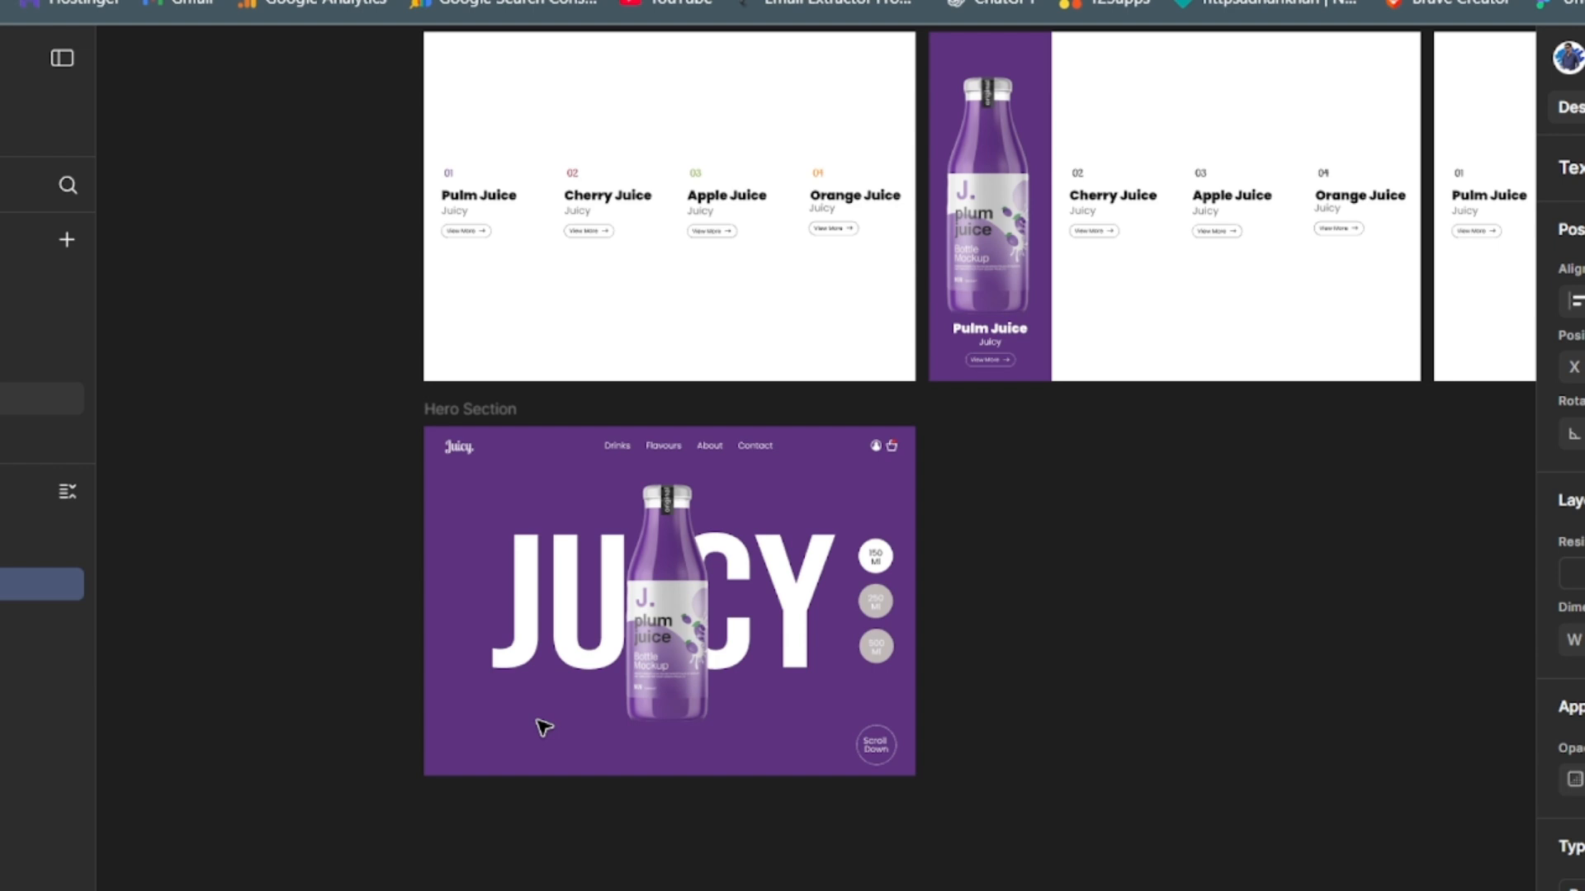
pyautogui.write('Pulm Juice')
pyautogui.press('Escape')
pyautogui.press('Escape')
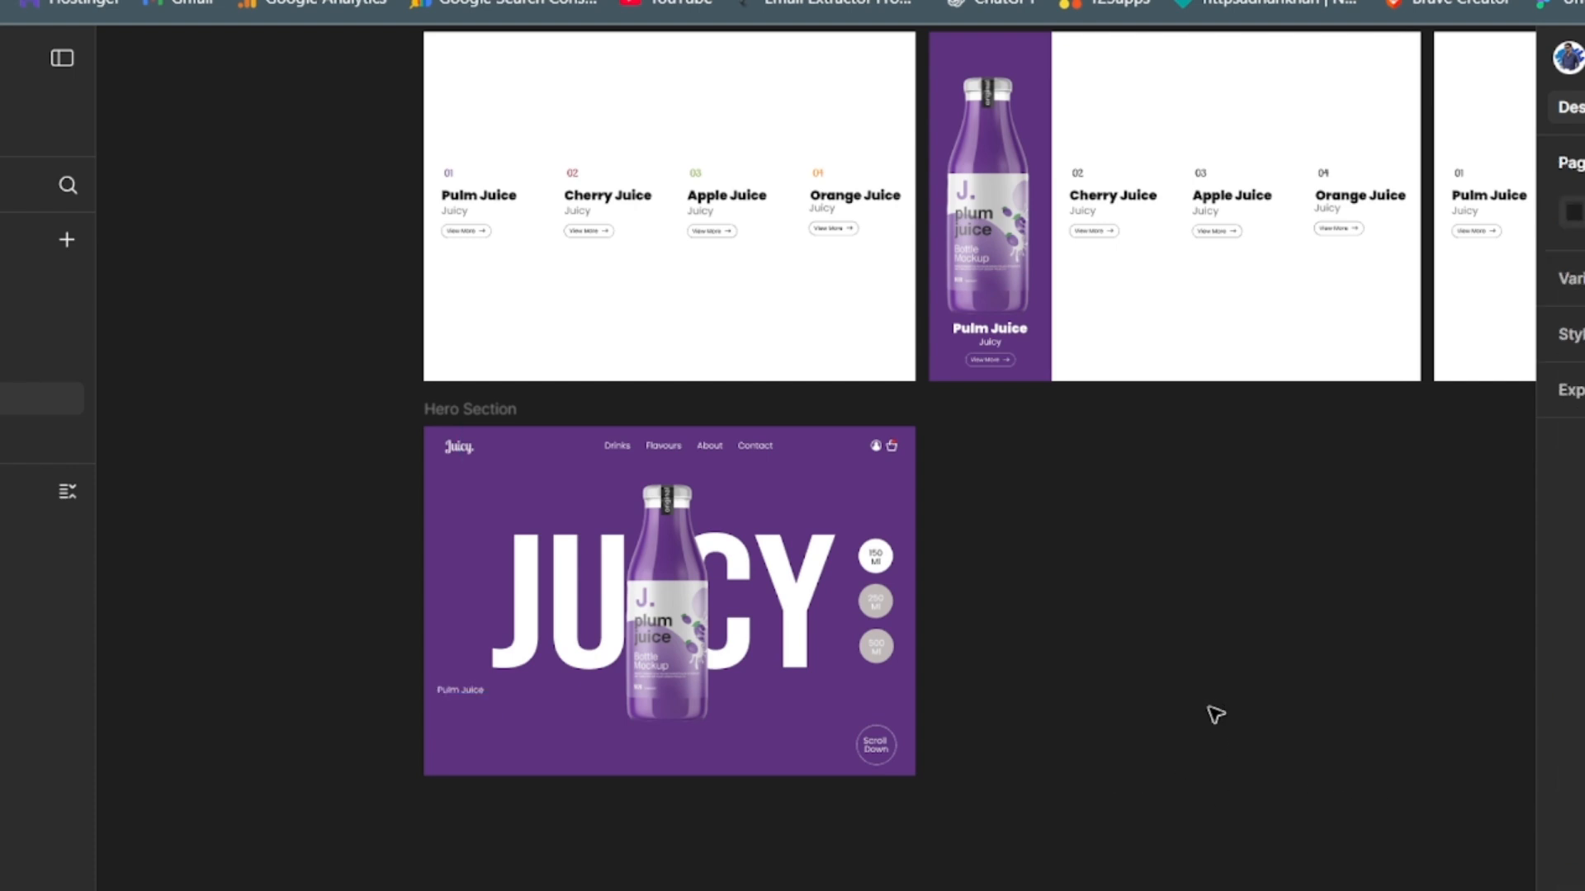
# - Enlarge the "Pulm Juice" text to about 271 px wide and move it fully inside the Hero Section below the JUICY lettering
pyautogui.click(454, 698)
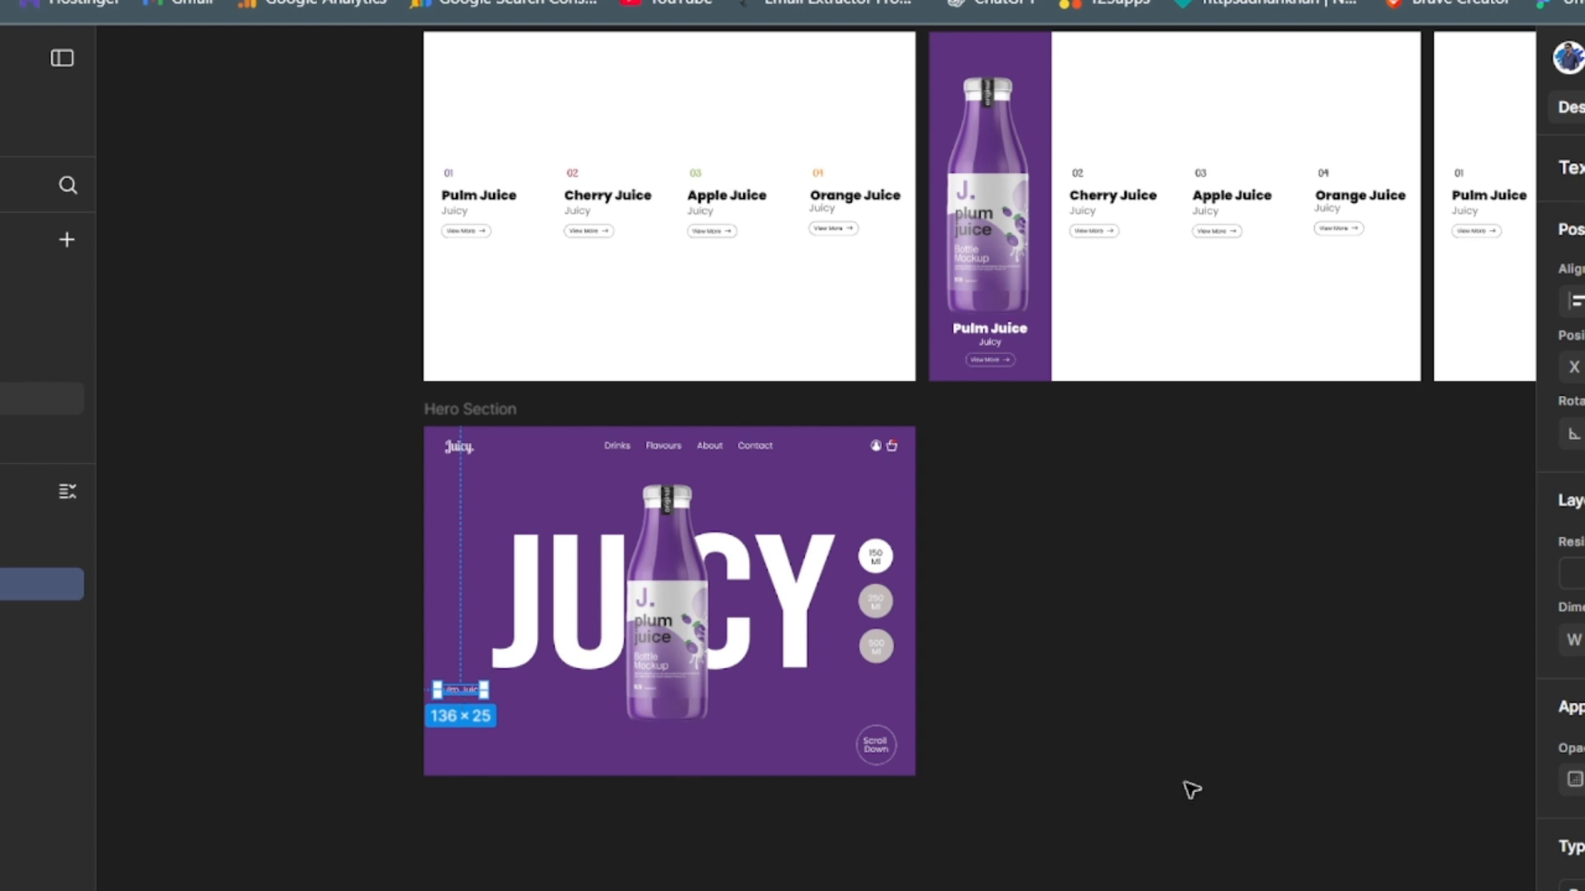
pyautogui.scroll(-1, 1568, 512)
pyautogui.scroll(-3, 1568, 512)
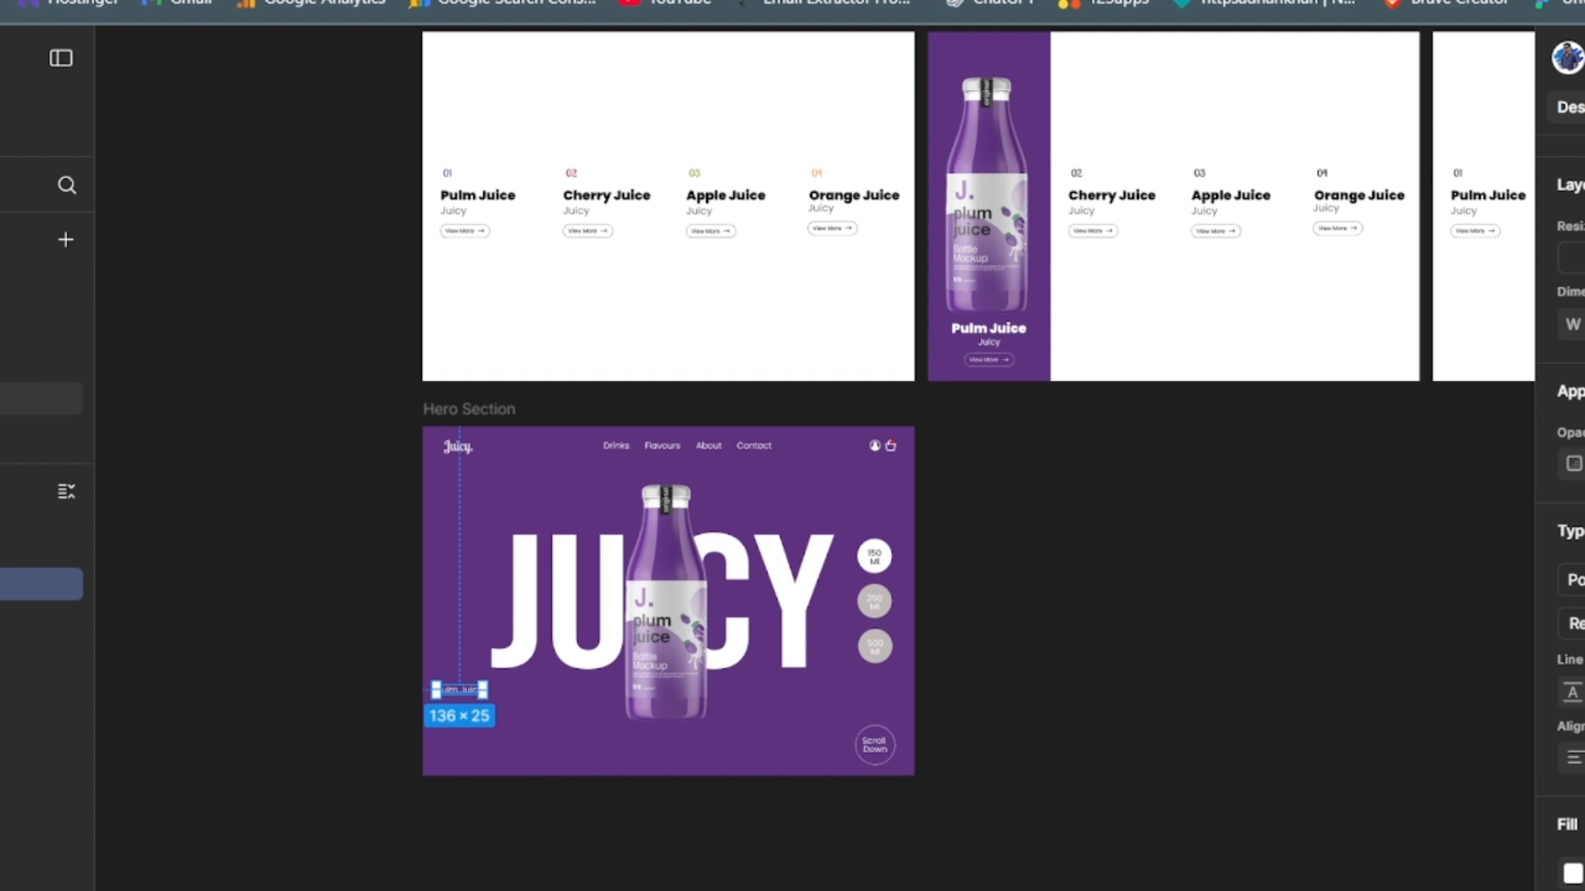
pyautogui.press('Return')
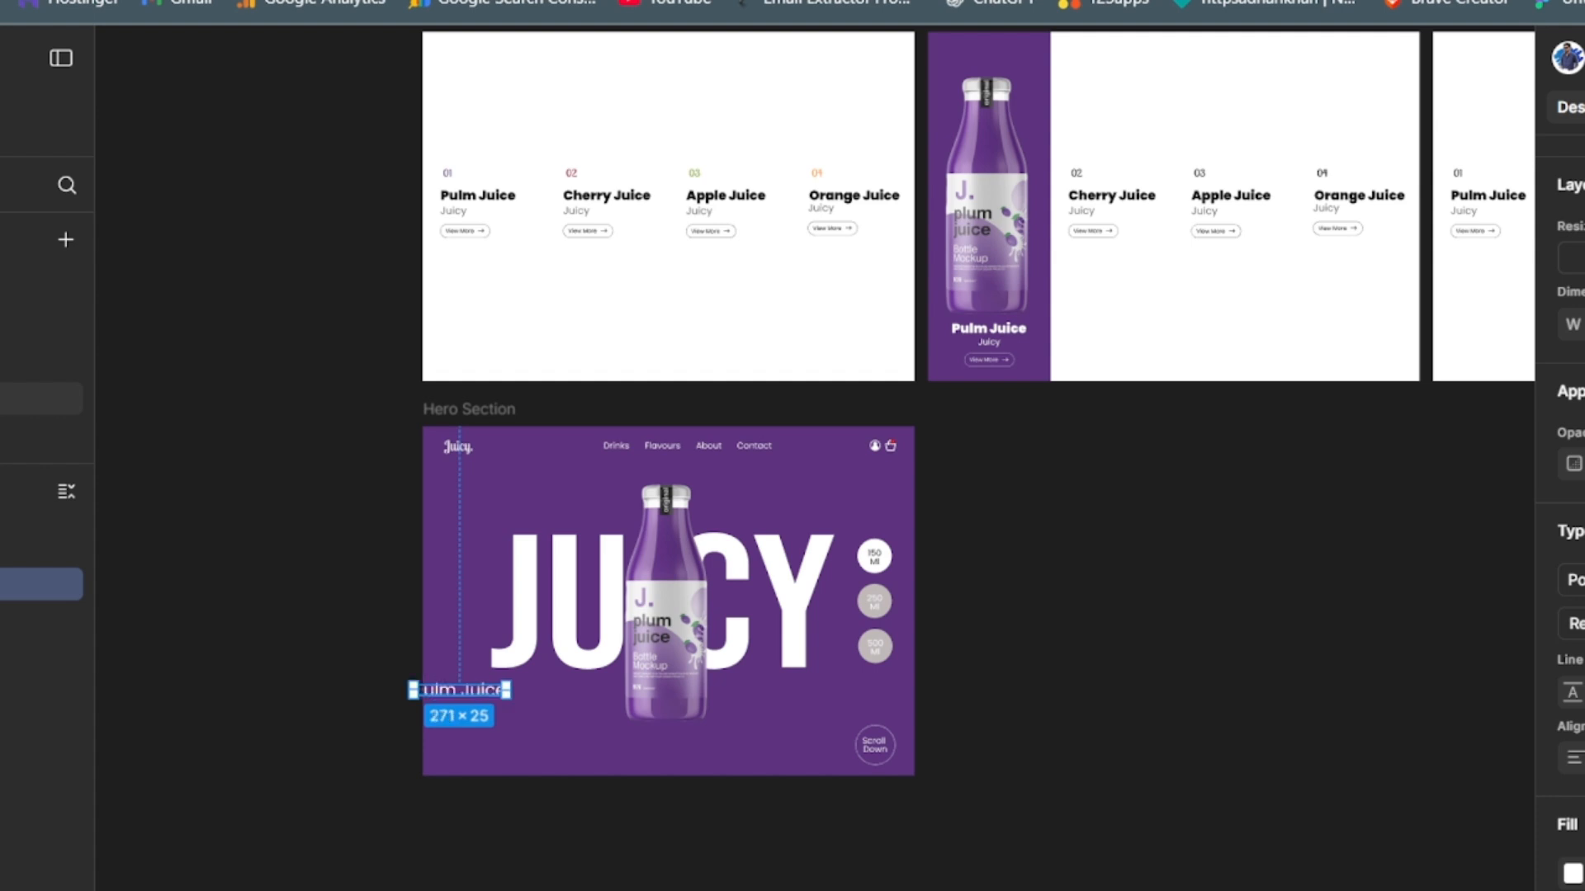
pyautogui.press('Return')
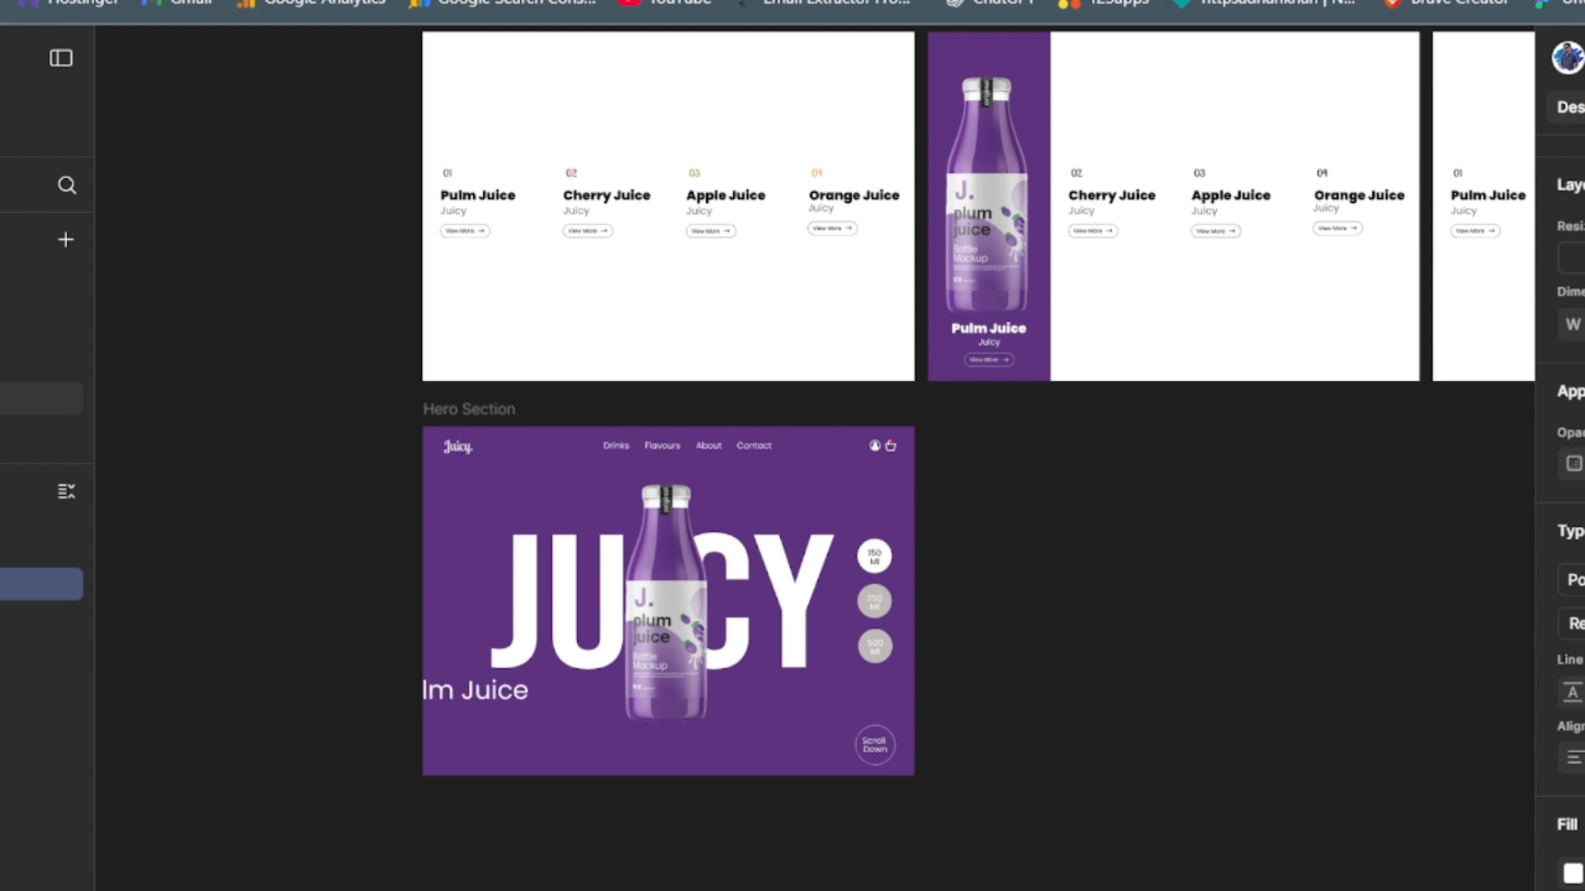
pyautogui.moveTo(459, 692); pyautogui.dragTo(521, 693)
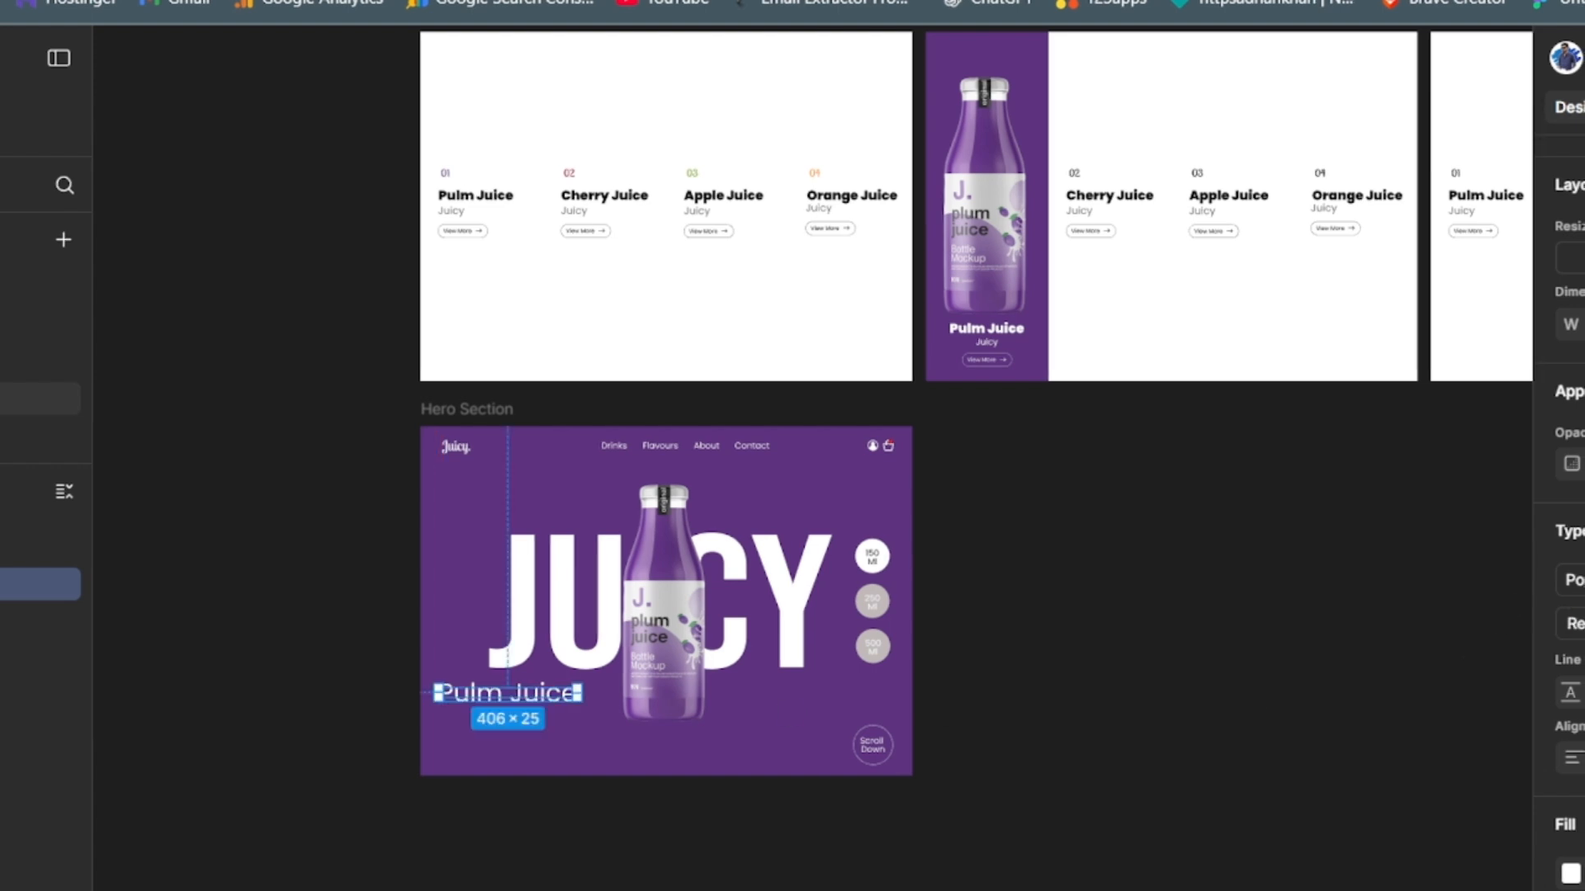
pyautogui.press('Return')
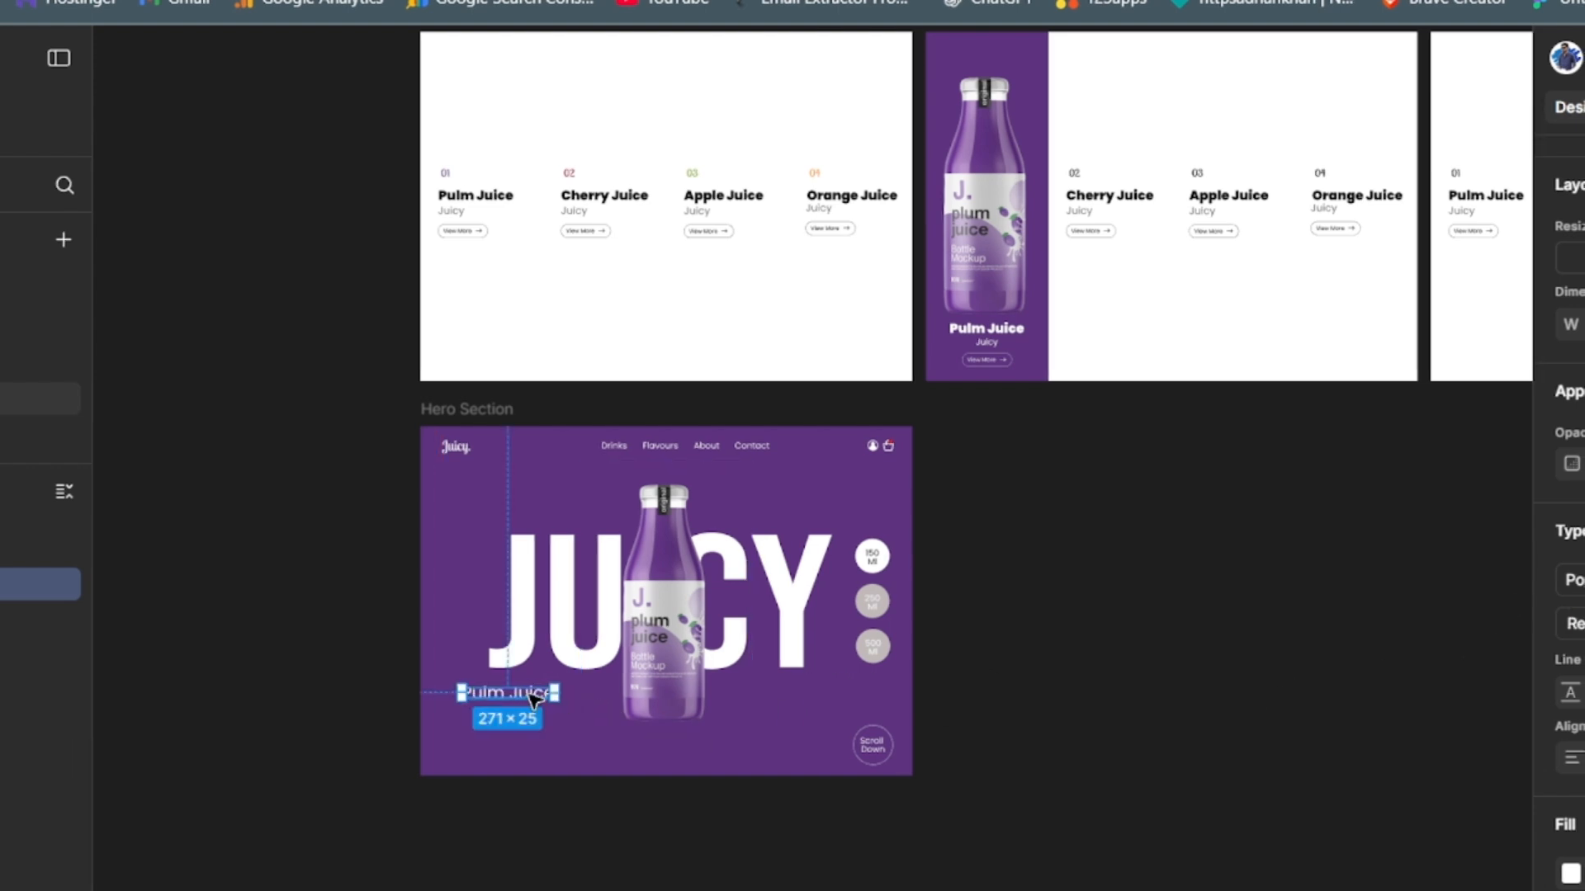
# - Align the "Pulm Juice" text's left edge near the header logo's left edge and set its weight to Bold
pyautogui.moveTo(532, 698); pyautogui.dragTo(507, 700)
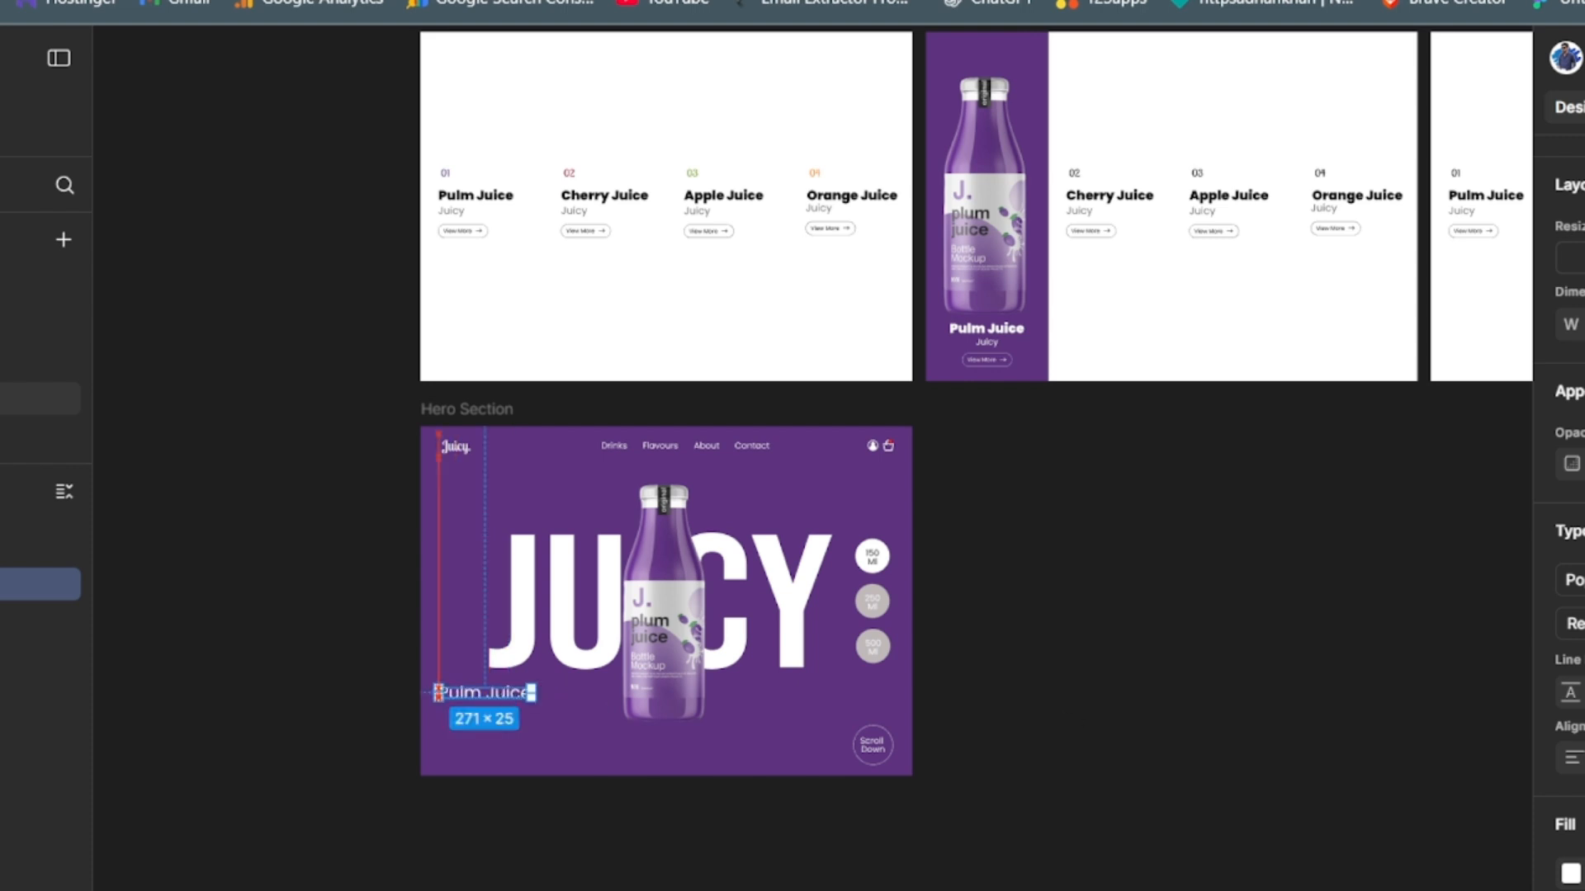
pyautogui.click(1576, 624)
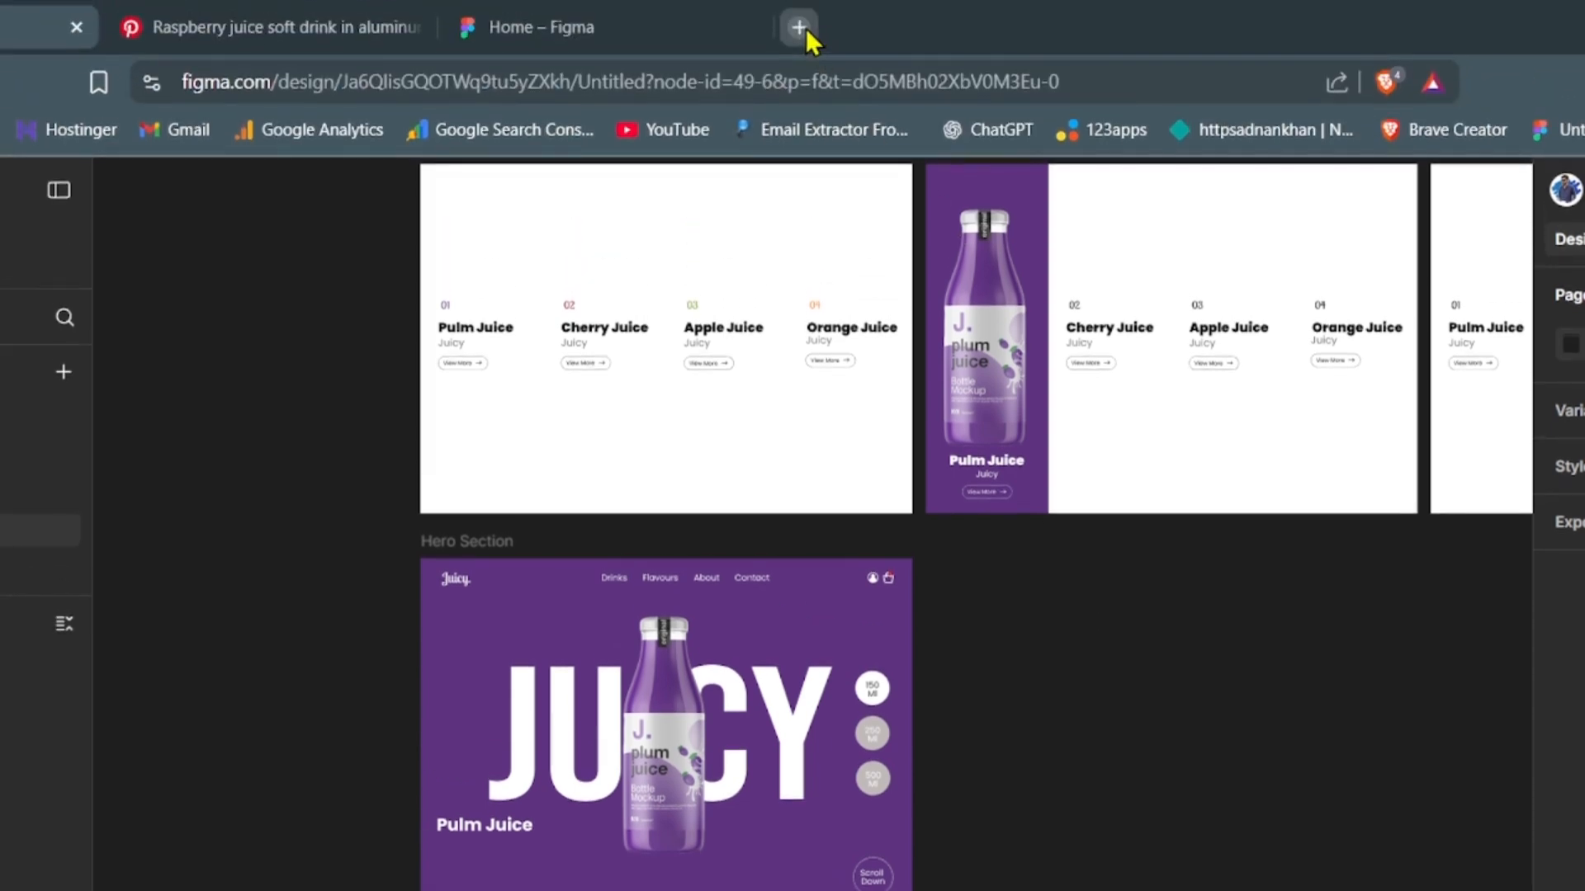
# - Search for "lorem ipsum" in a new browser tab and open the Lipsum generator site
pyautogui.click(806, 28)
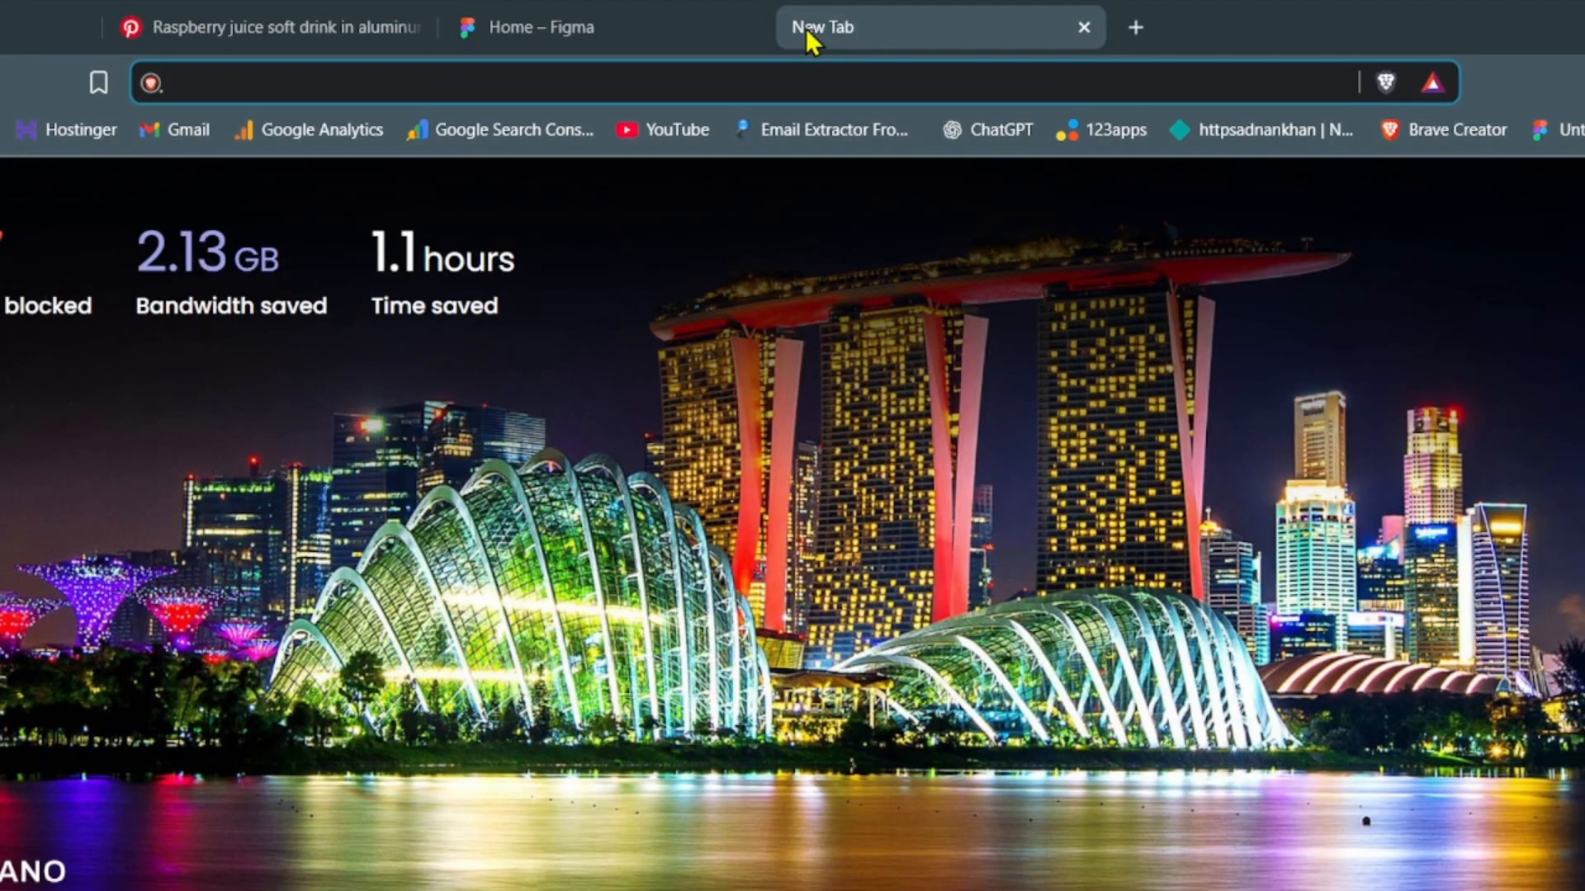
pyautogui.write('loe')
pyautogui.press('BackSpace')
pyautogui.write('rem')
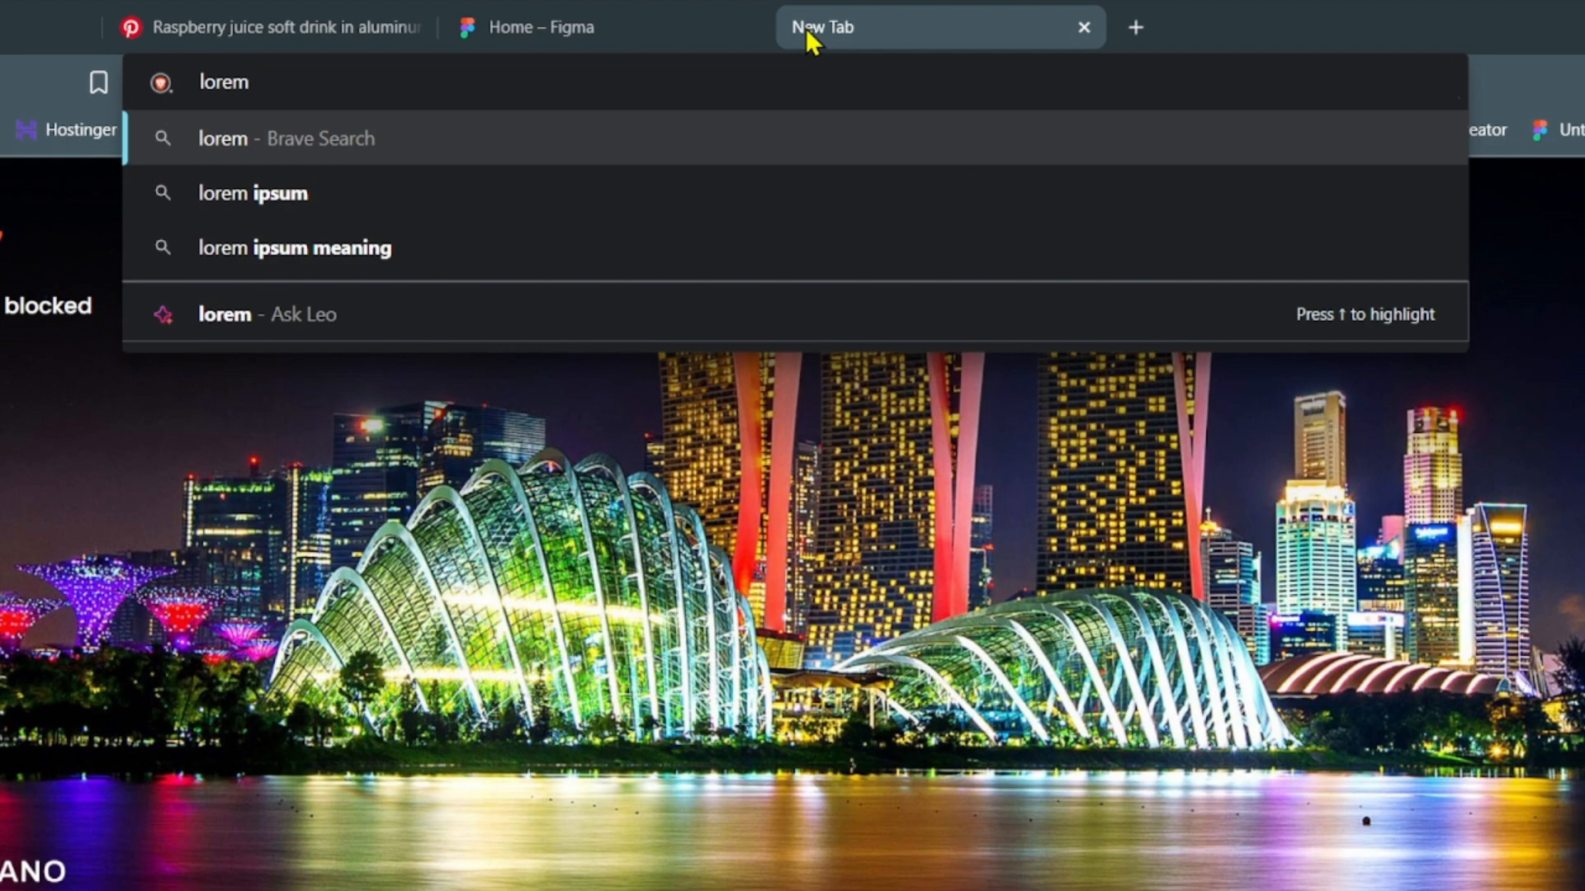
pyautogui.press('Down')
pyautogui.press('Return')
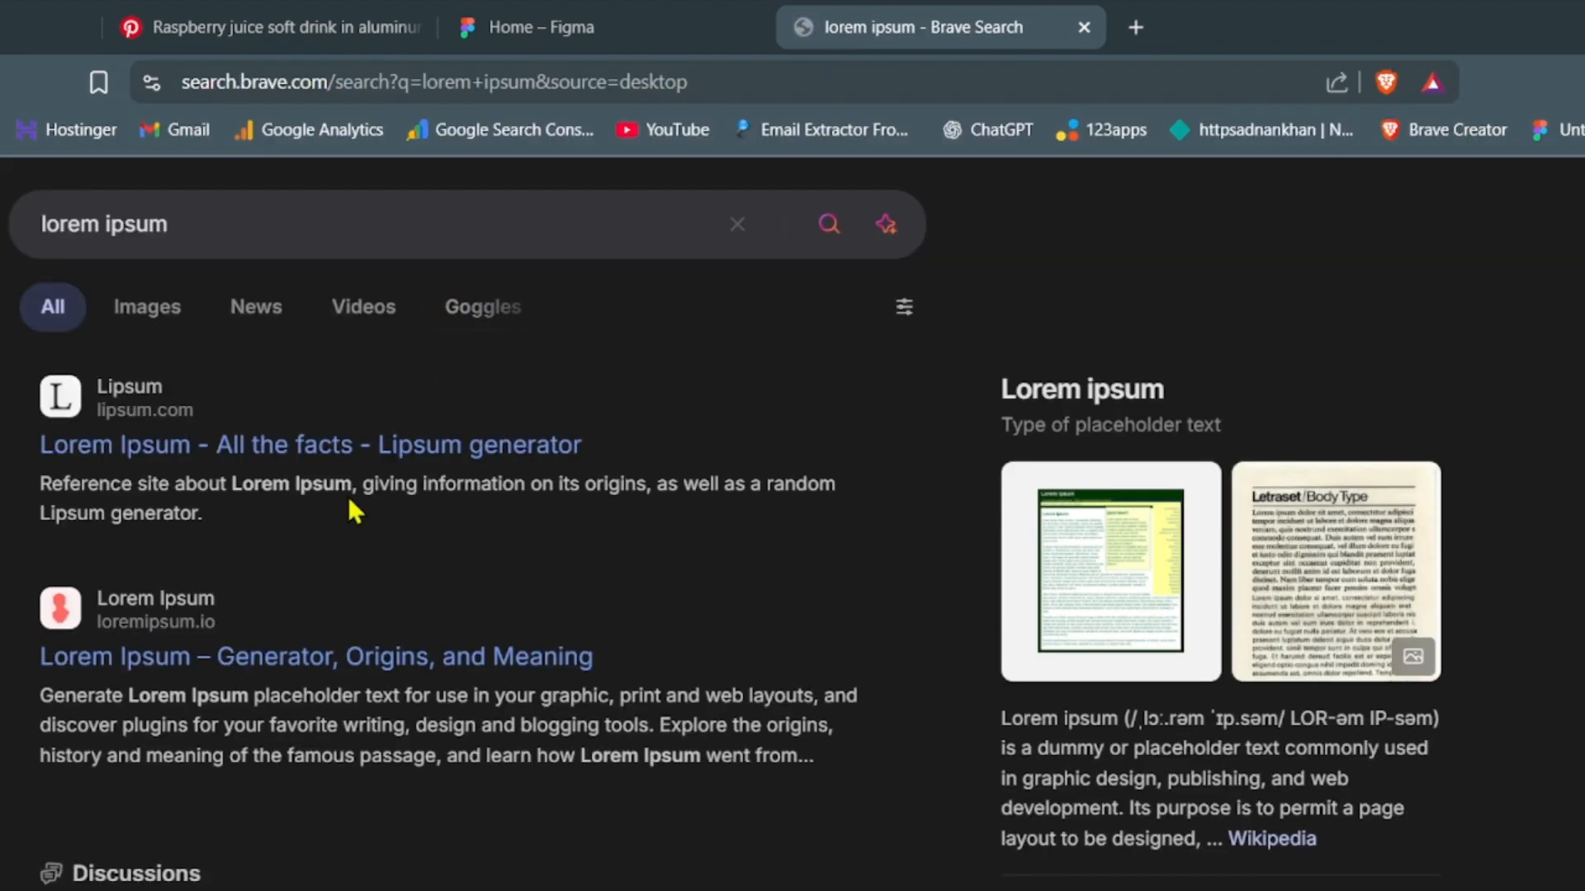
pyautogui.click(358, 454)
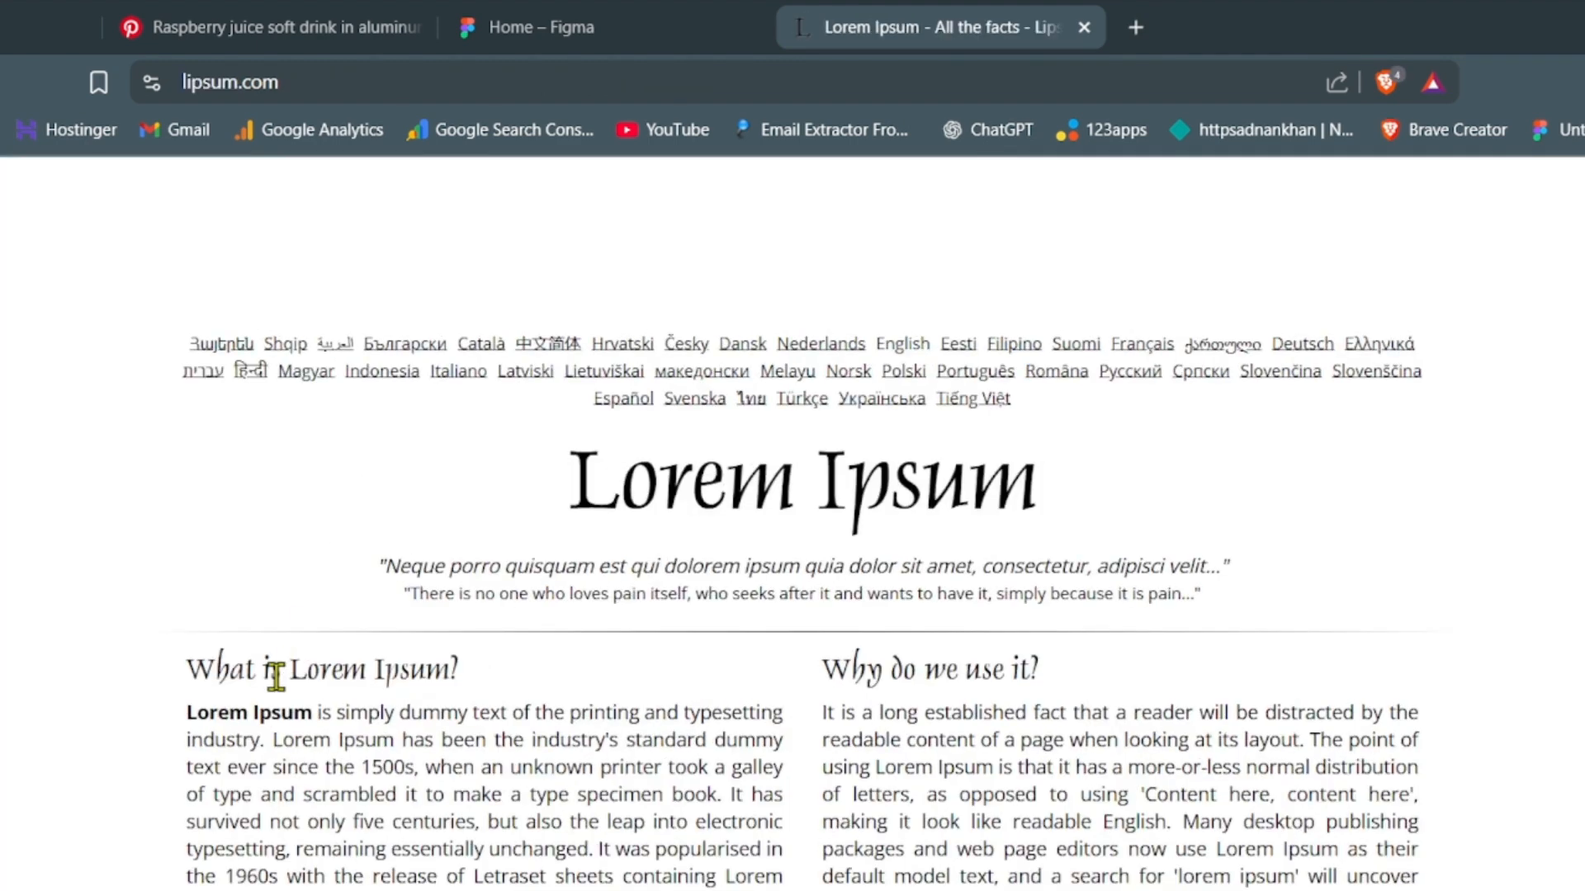
# - Copy the passage from "Lorem Ipsum is simply" to "type specimen book." and paste it in Figma as text below "Pulm Juice"
pyautogui.moveTo(186, 711); pyautogui.dragTo(725, 796)
pyautogui.hotkey('ctrl', 'c')
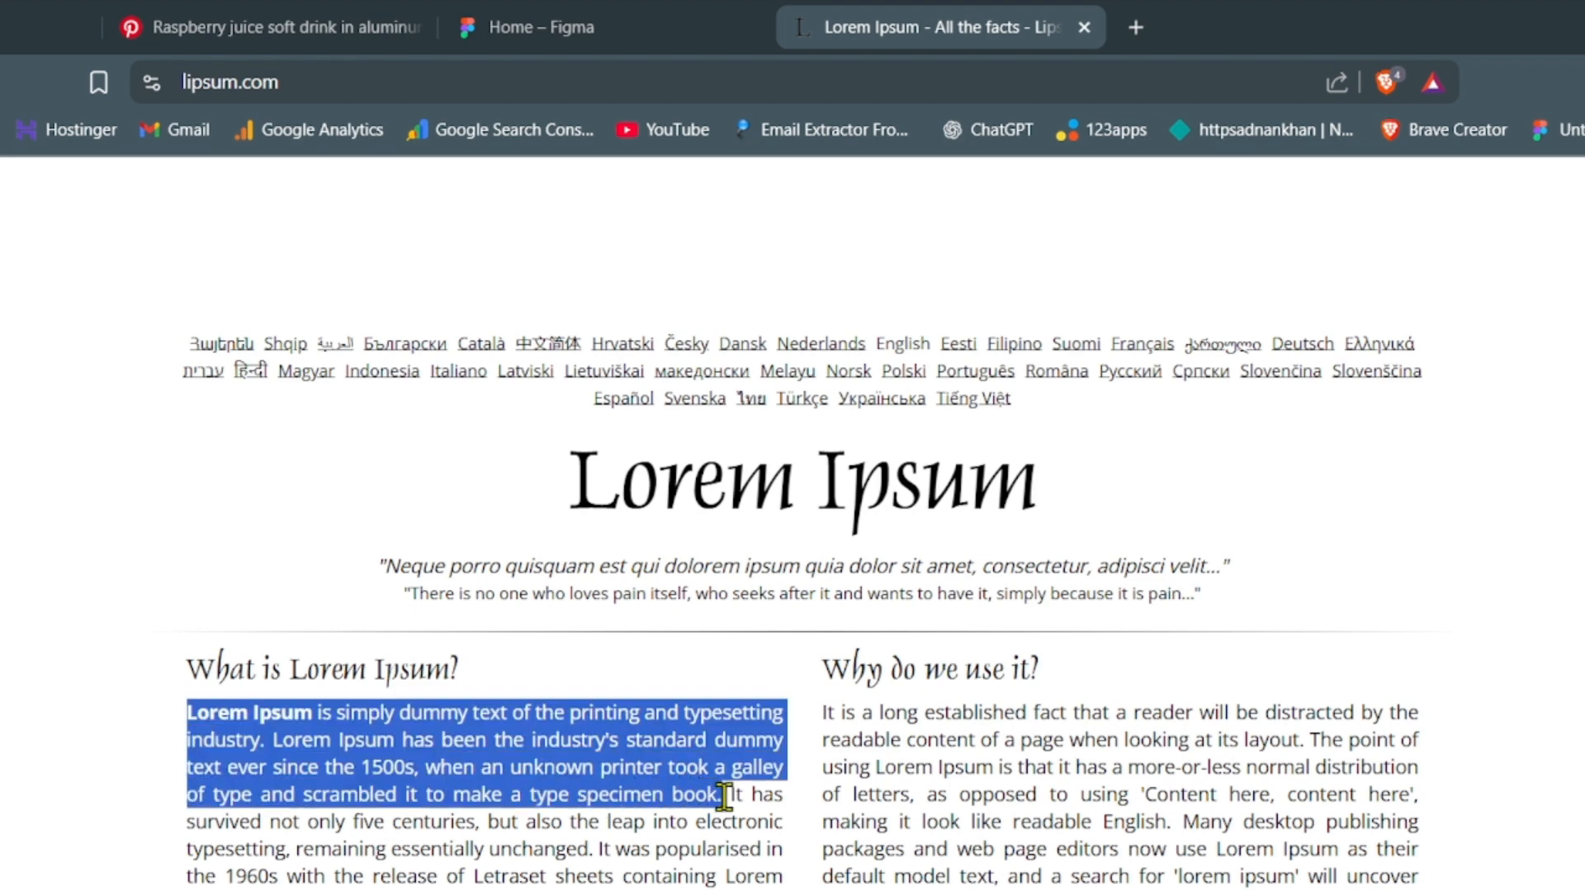
pyautogui.click(147, 38)
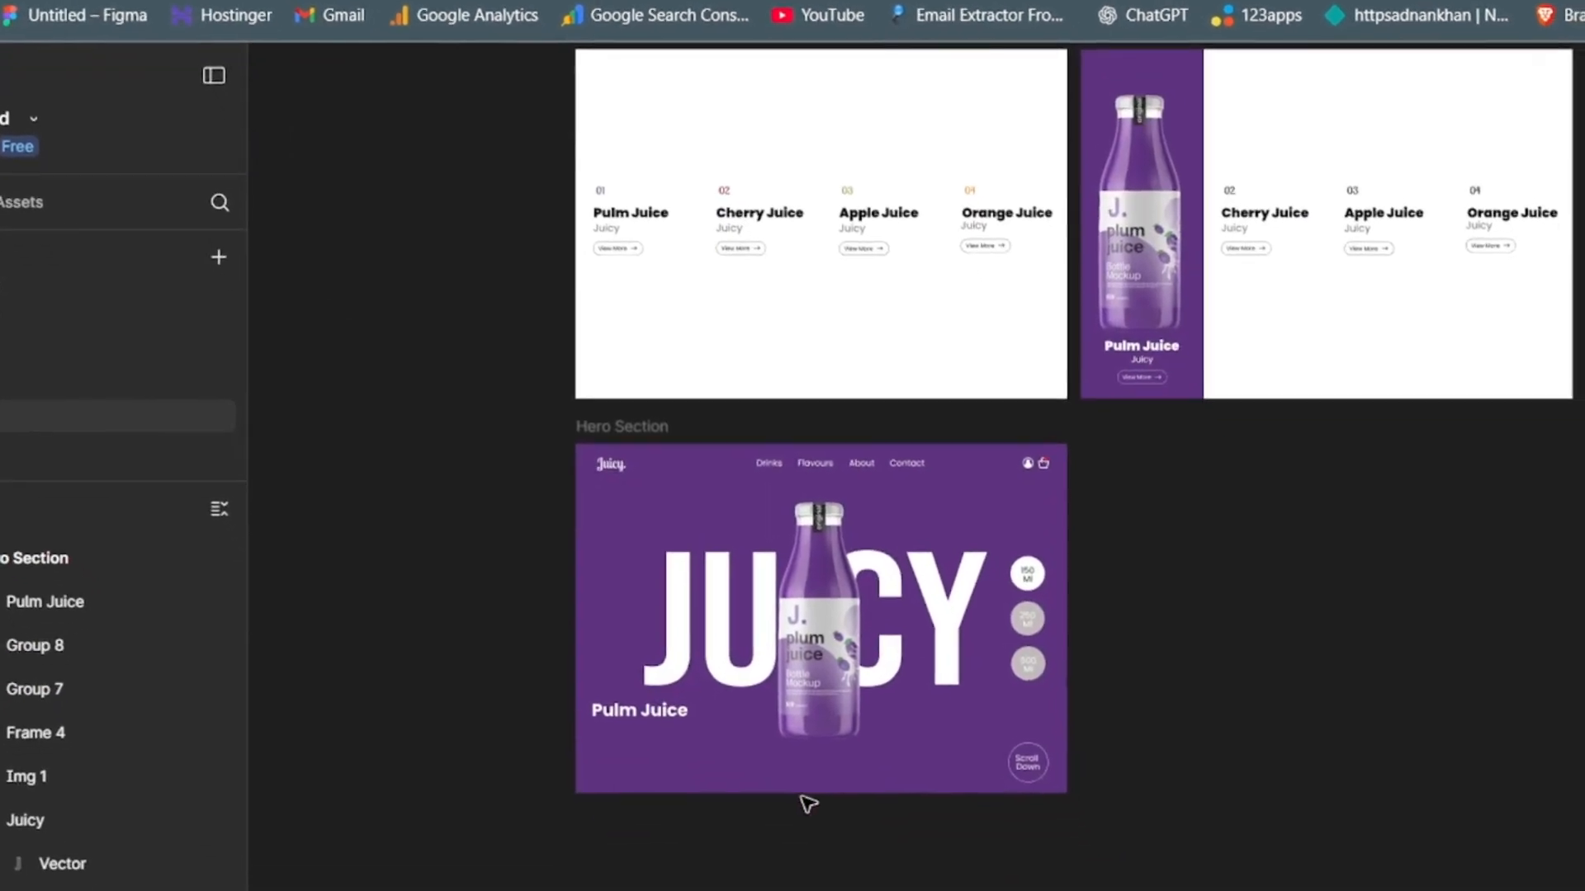
pyautogui.click(585, 728)
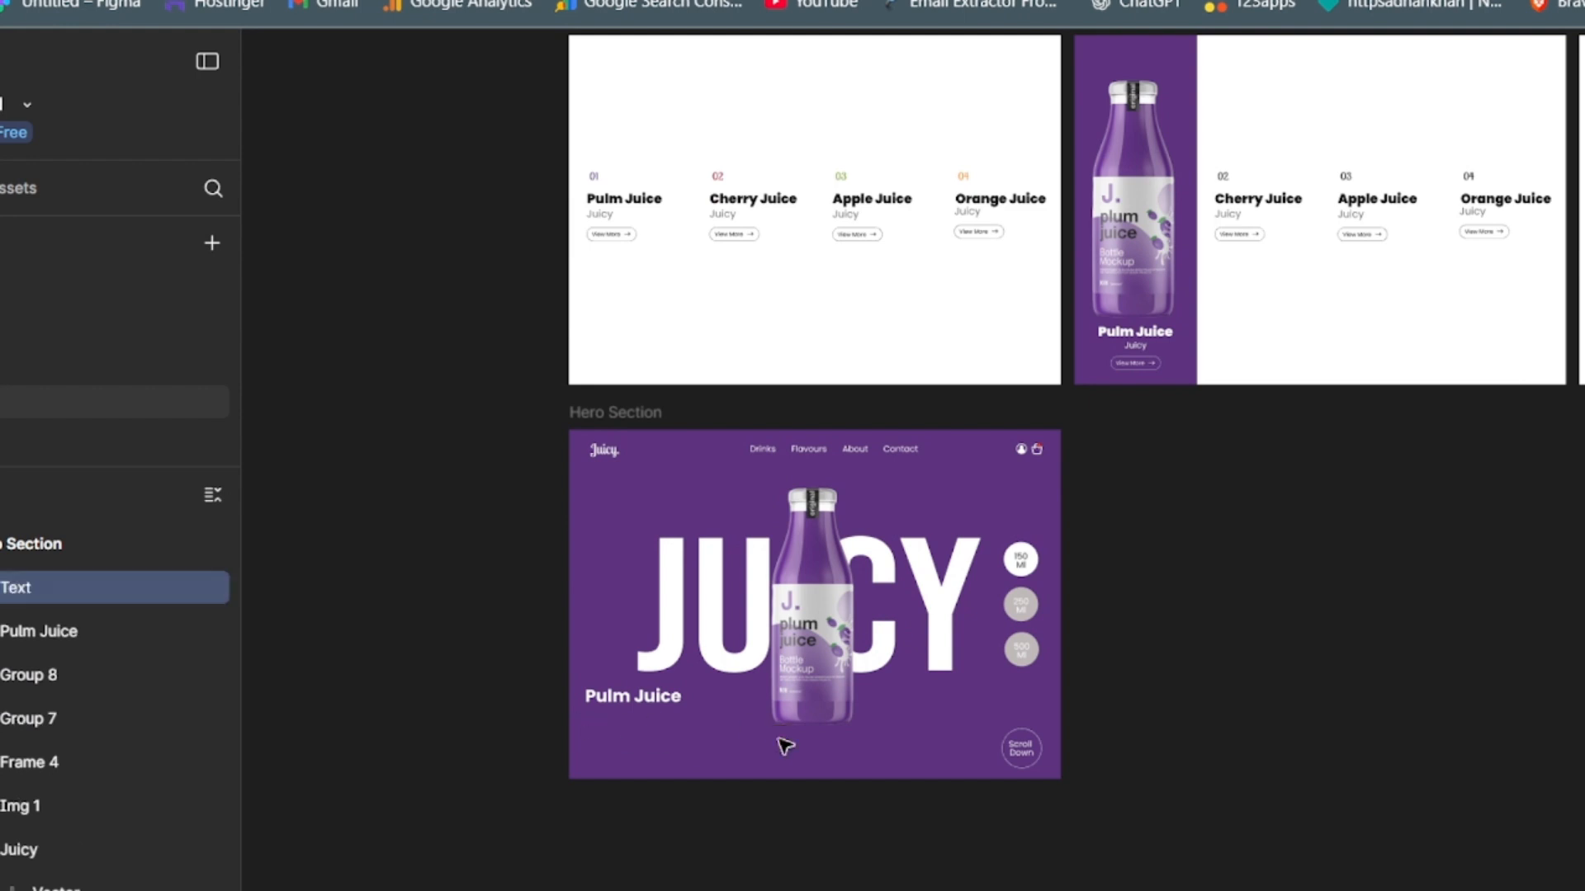
pyautogui.hotkey('ctrl', 'v')
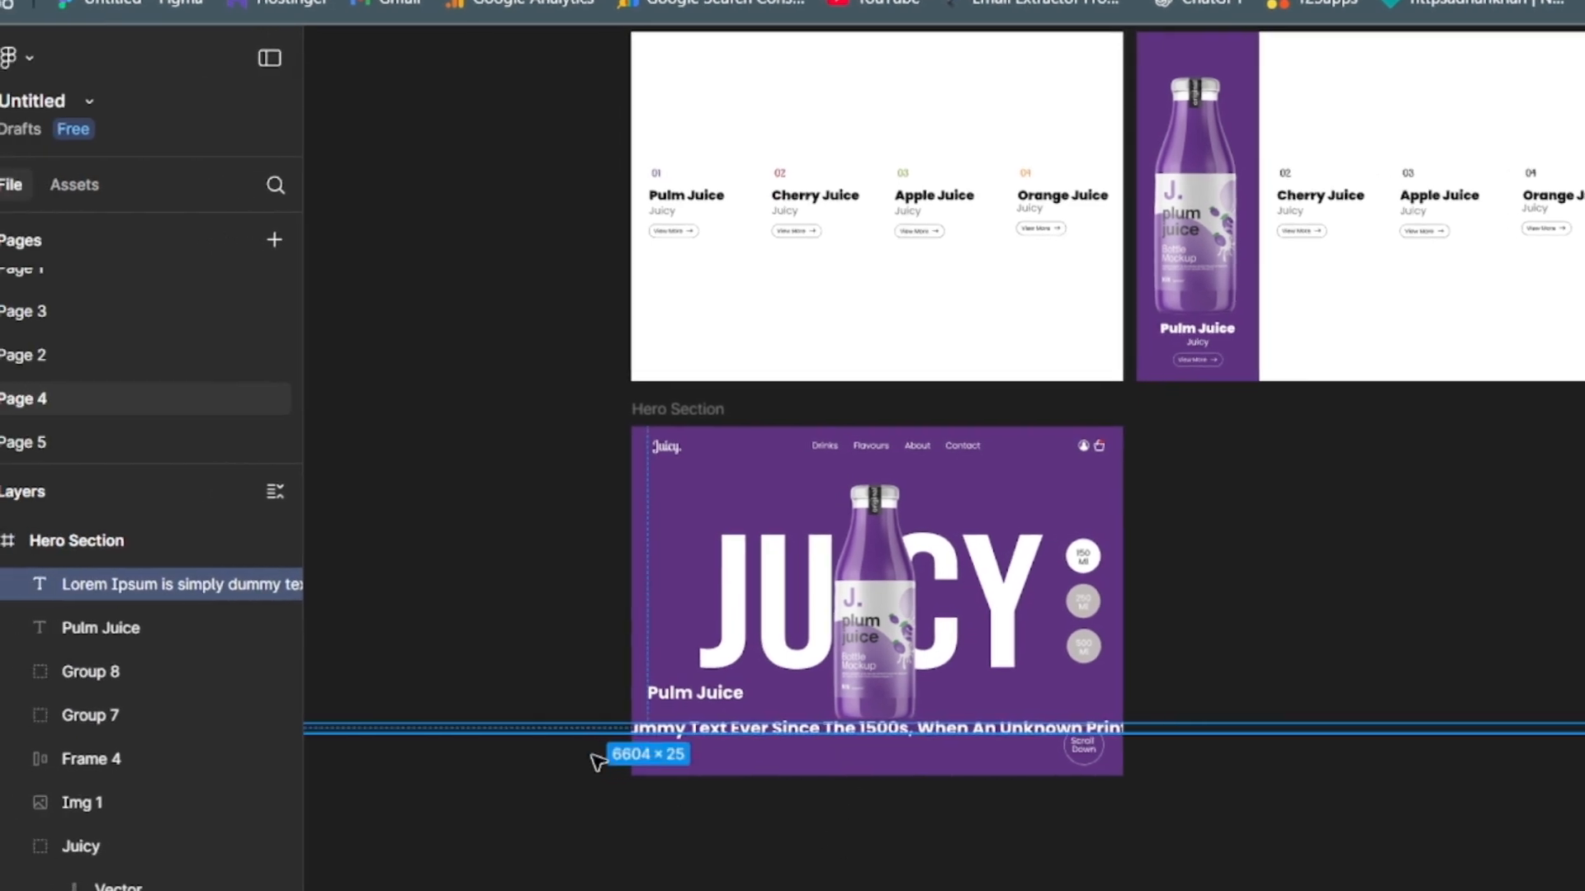
# - Wrap the Lorem Ipsum text beneath "Pulm Juice" in a box of about 536 × 175 px and reduce its font size
pyautogui.moveTo(566, 739); pyautogui.dragTo(1470, 731)
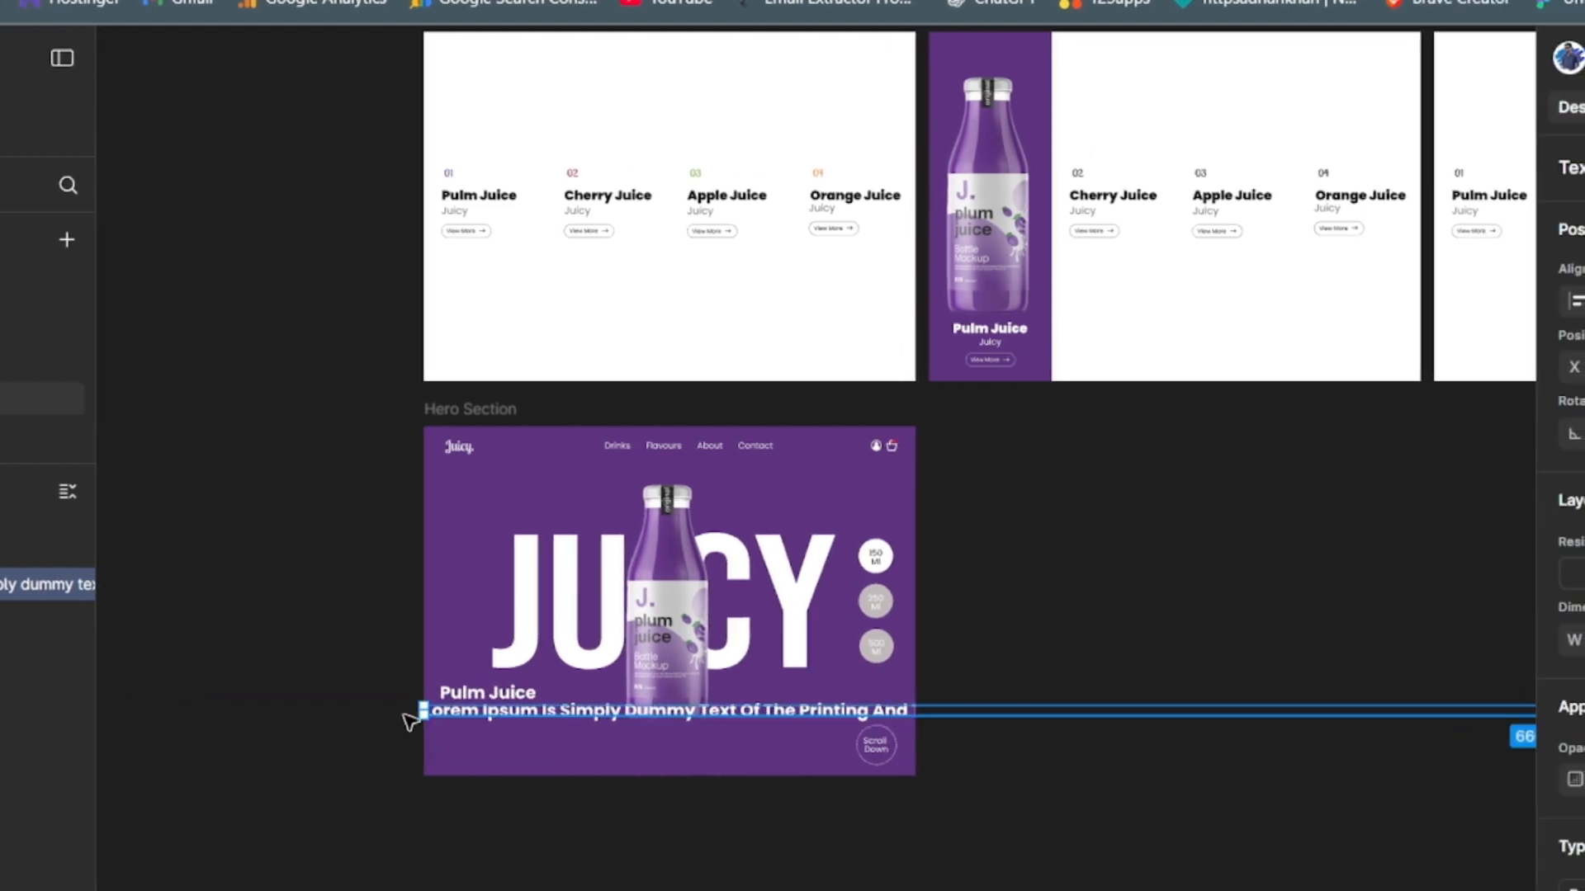
pyautogui.moveTo(421, 712); pyautogui.dragTo(459, 791)
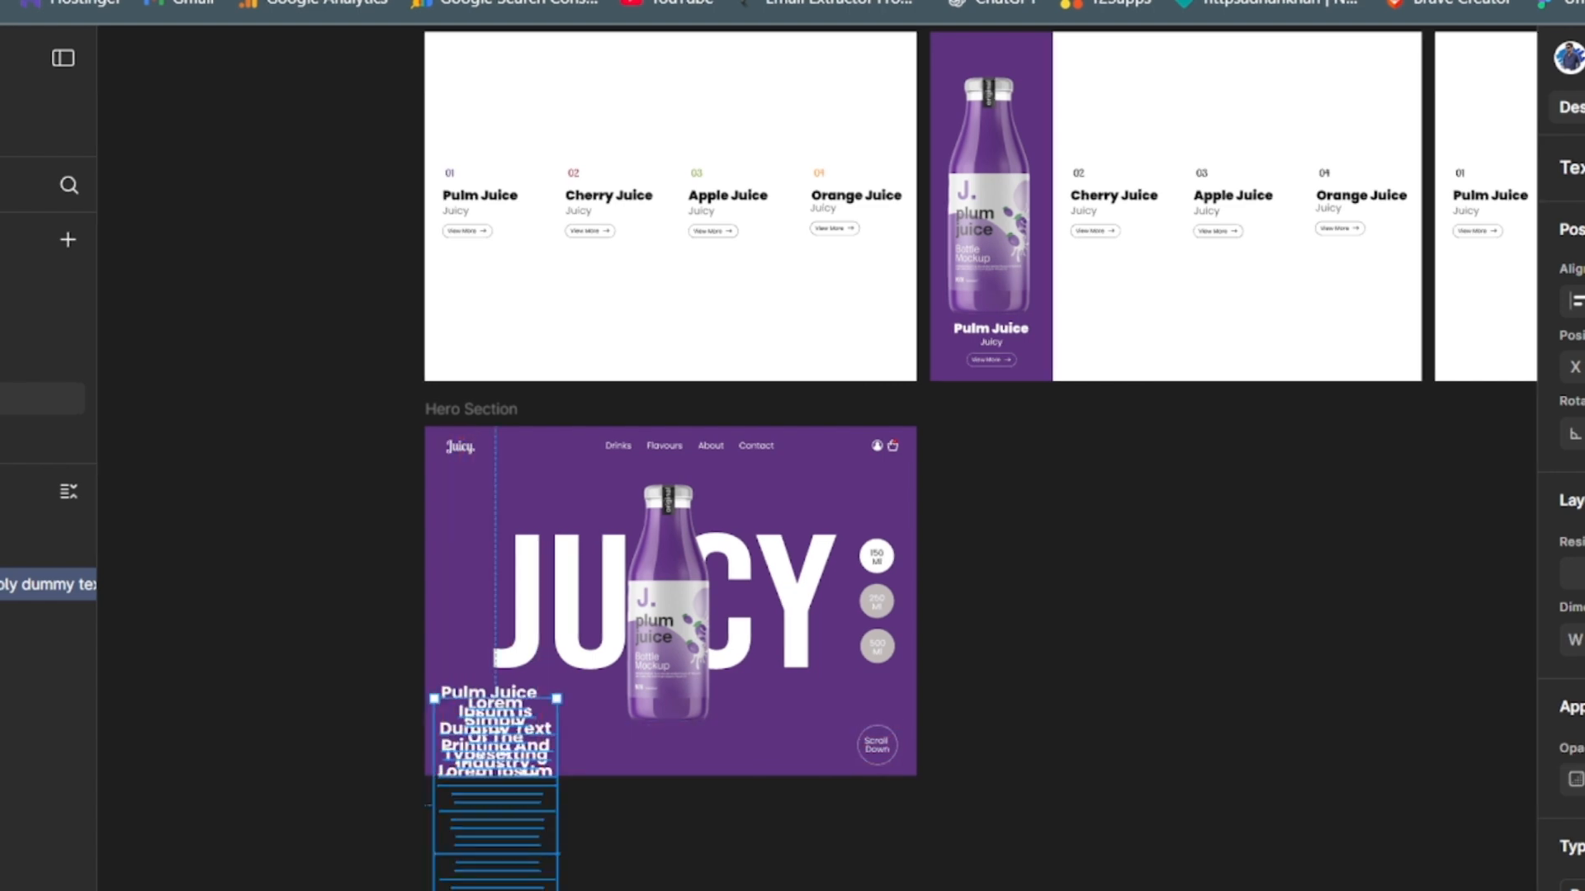
pyautogui.press('Return')
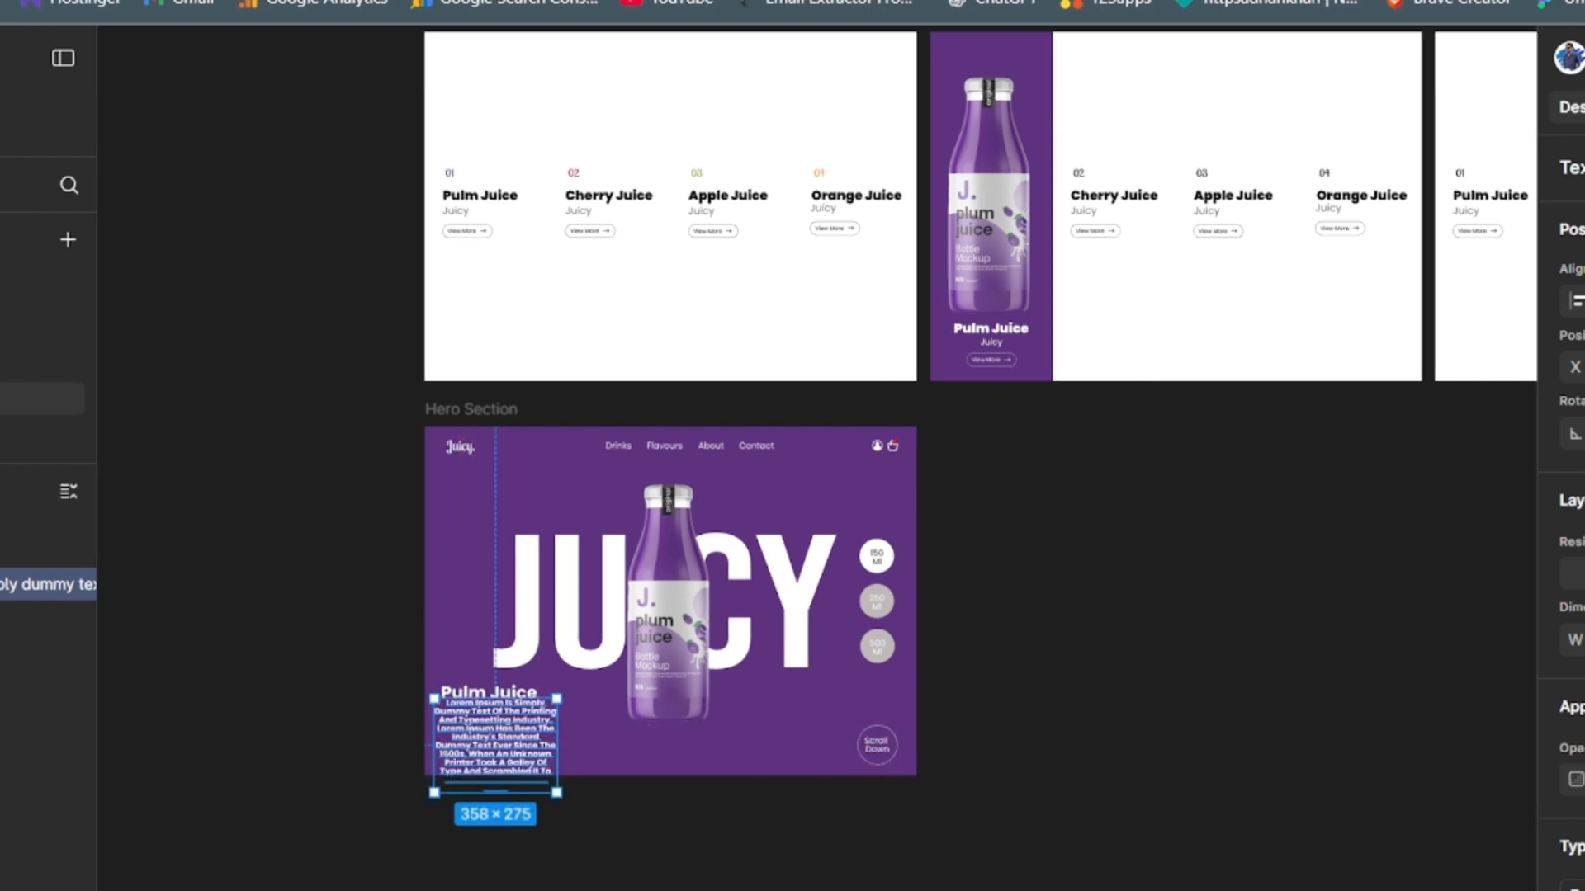
pyautogui.moveTo(558, 747); pyautogui.dragTo(615, 740)
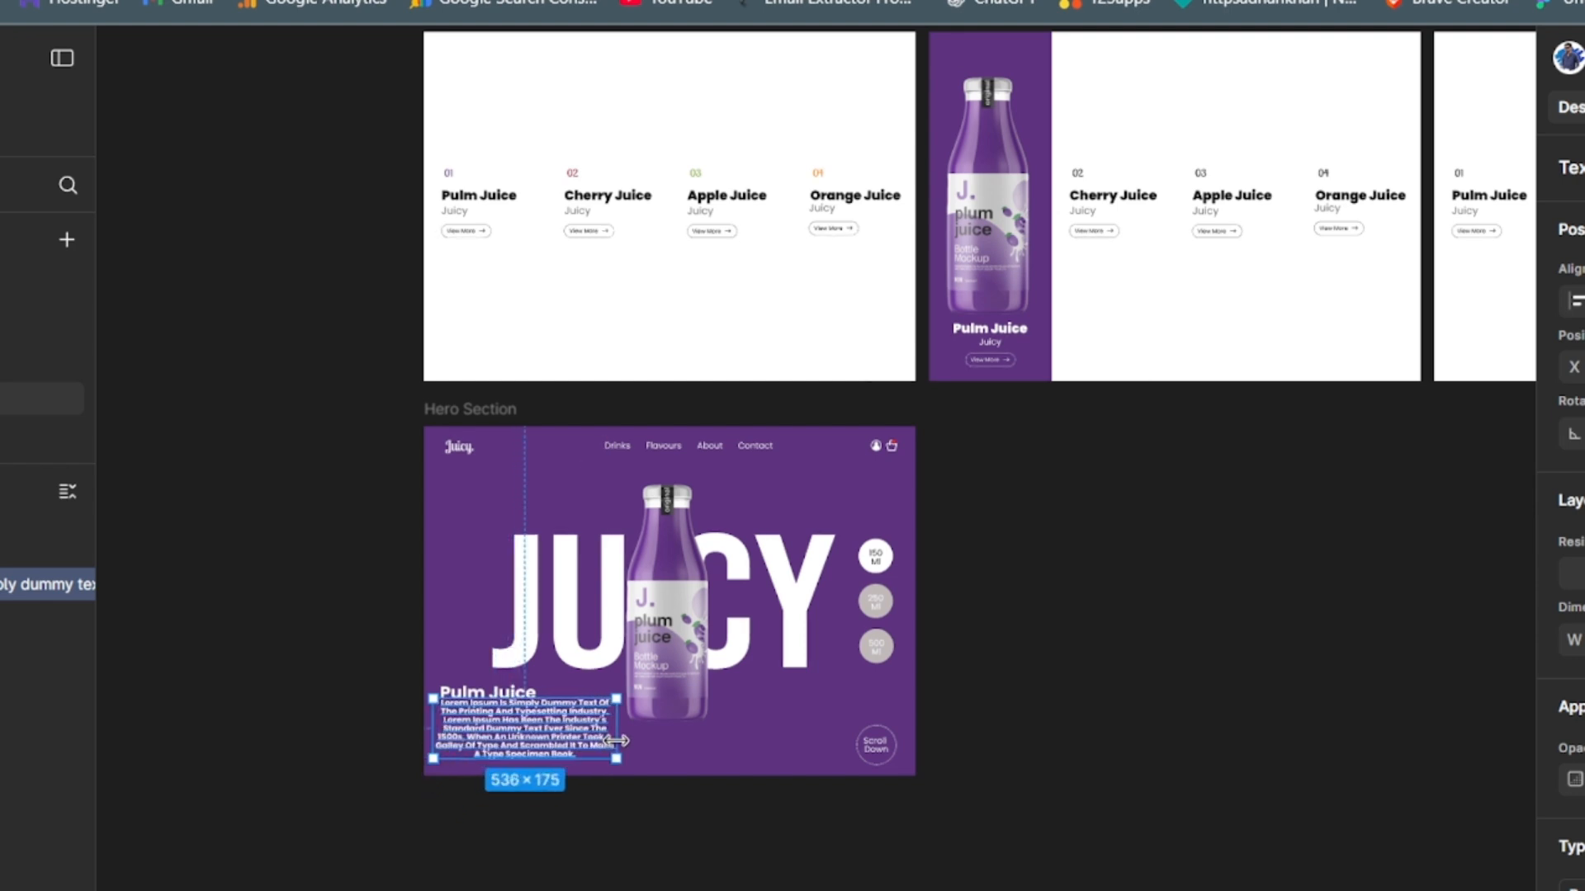
# - Set the Lorem Ipsum paragraph to Light weight and left-align its text
pyautogui.scroll(-5, 1568, 462)
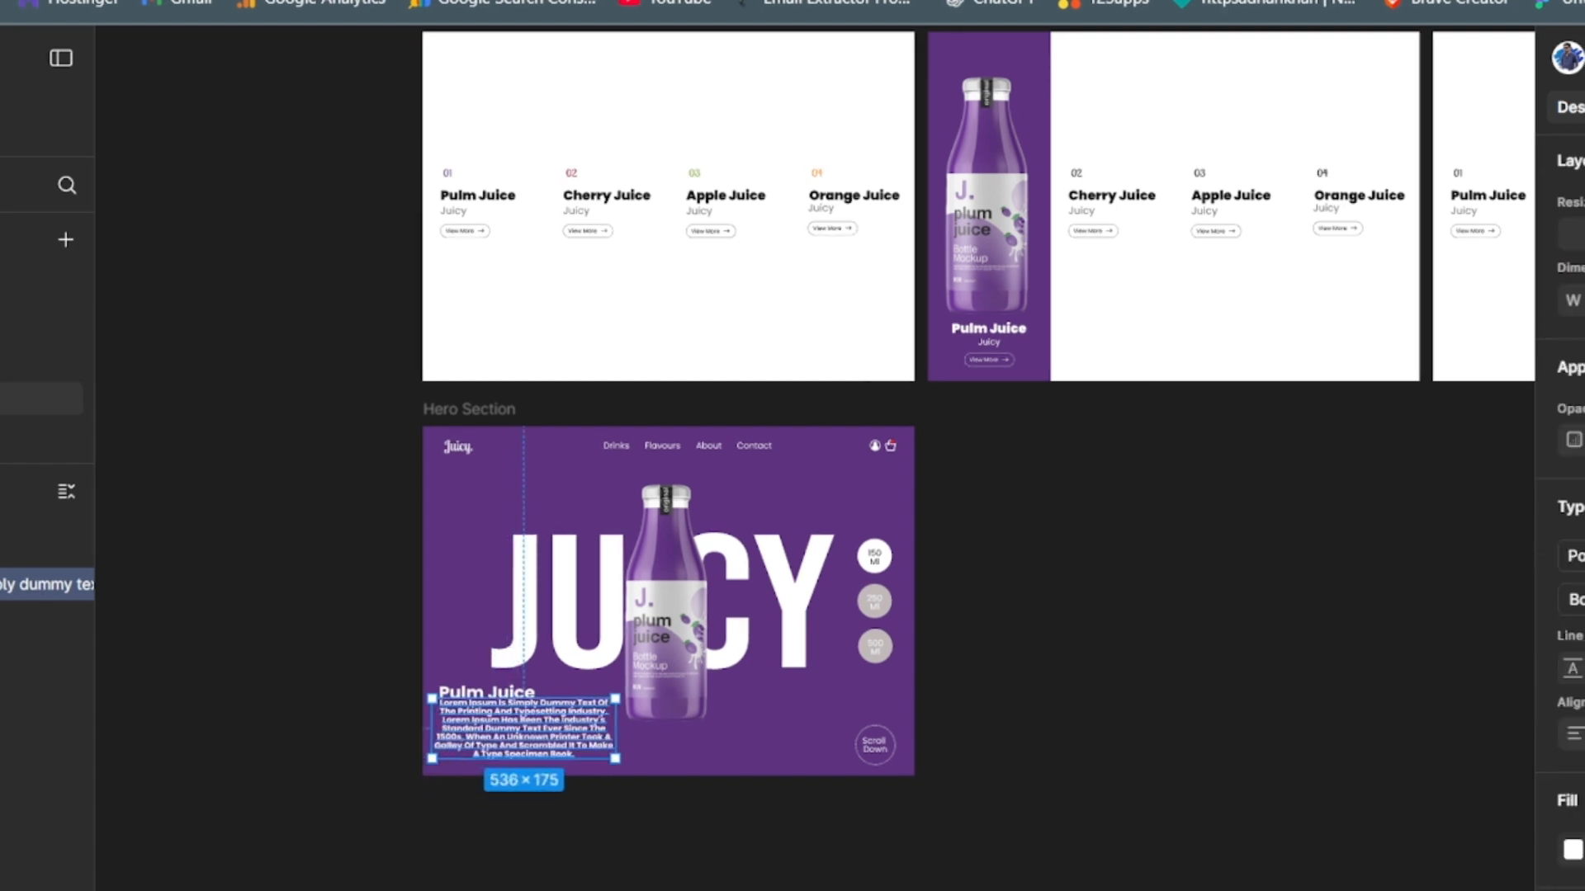
pyautogui.click(1572, 478)
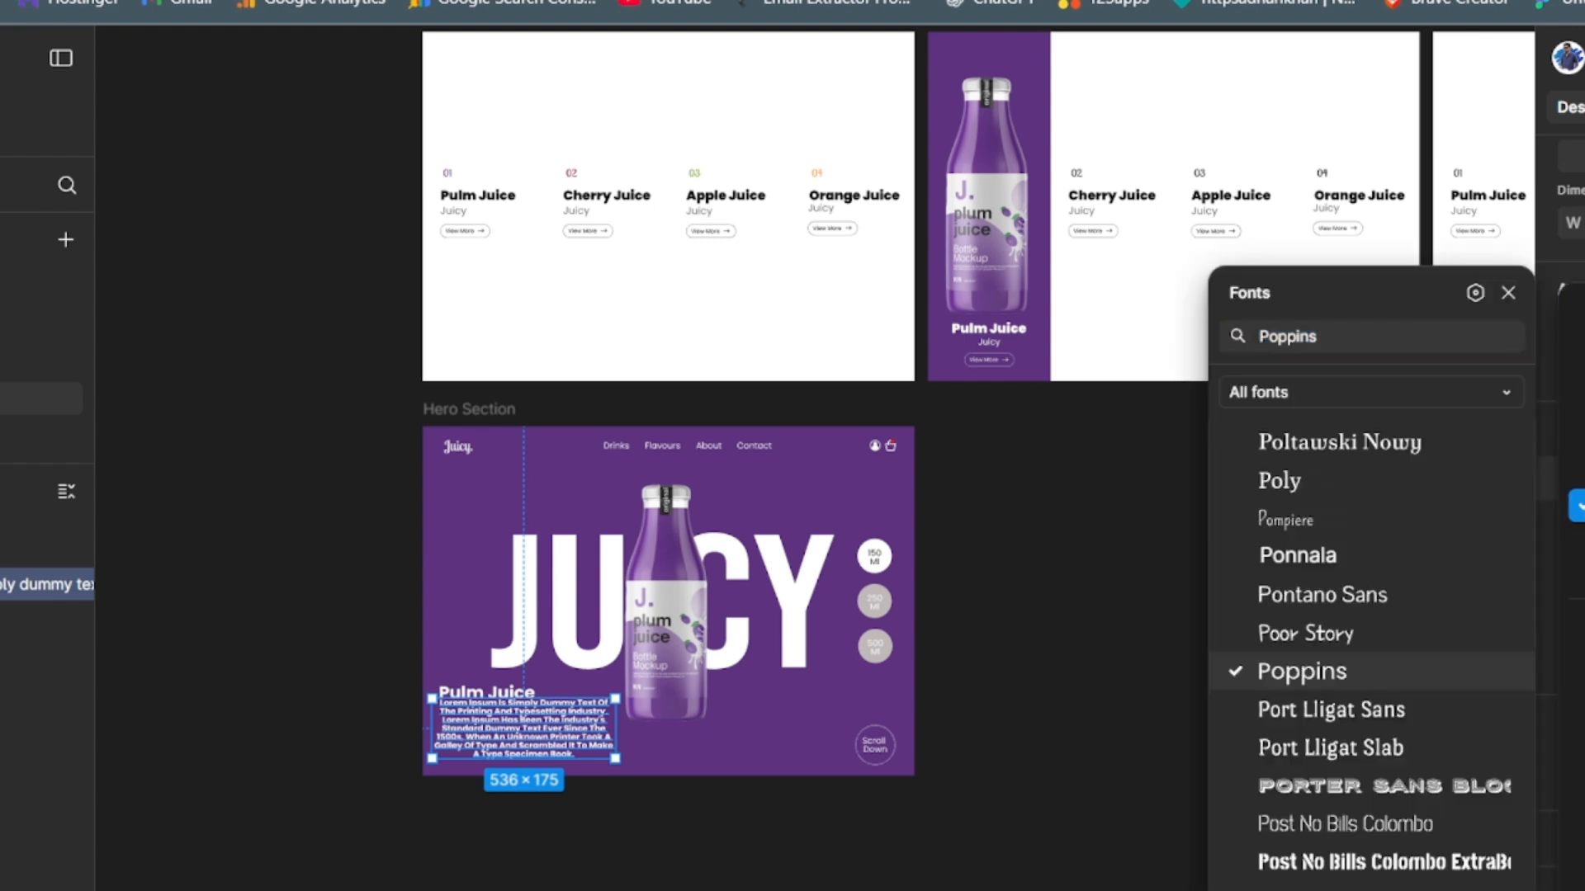
pyautogui.click(1577, 375)
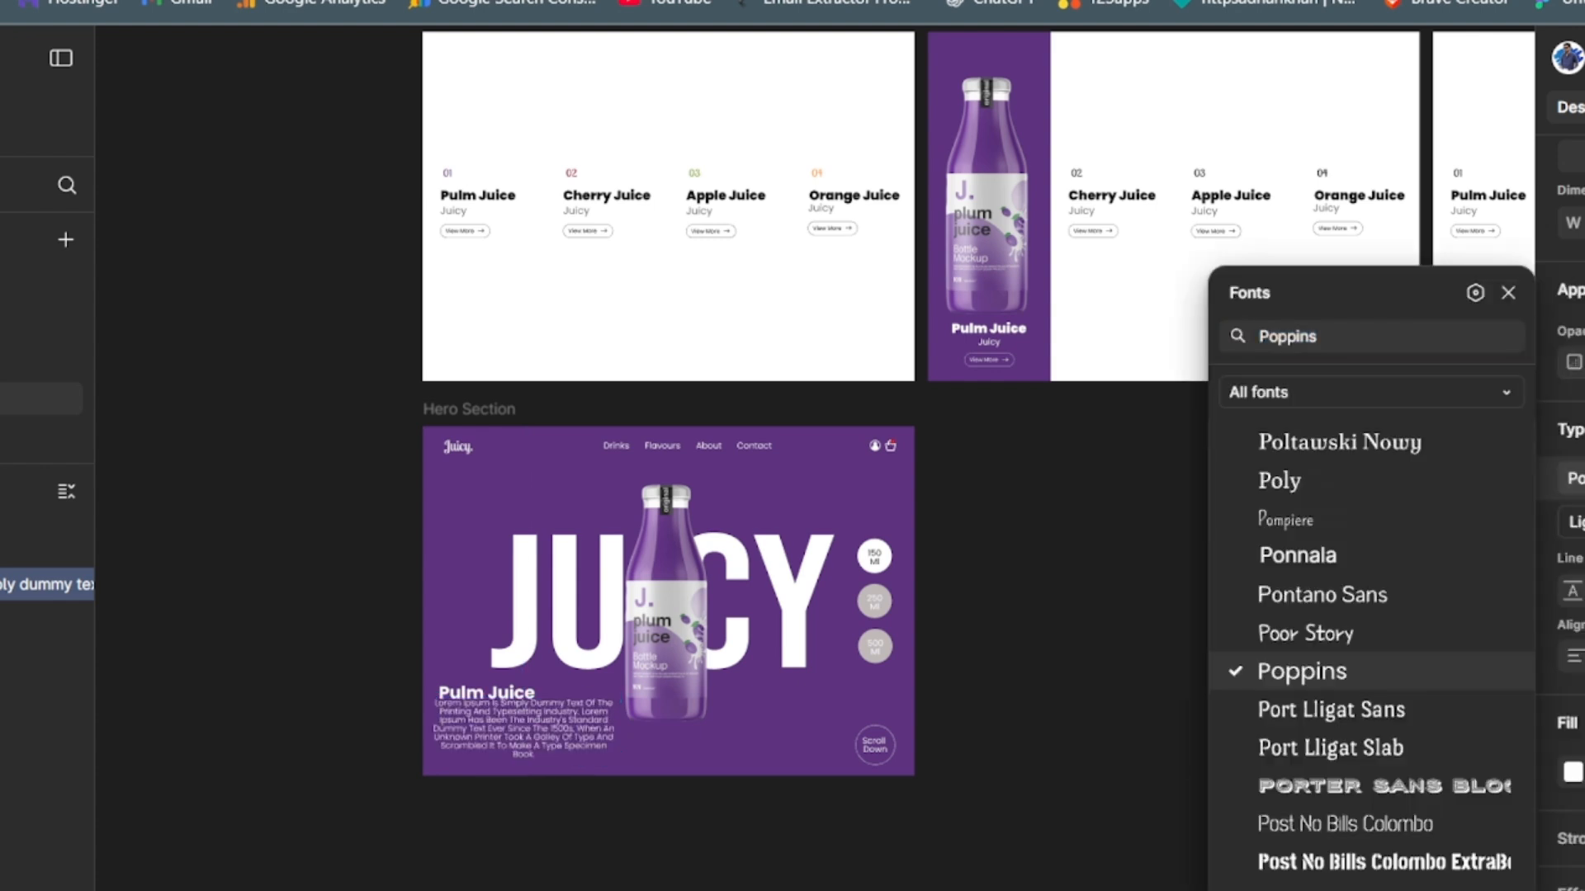
pyautogui.click(1573, 658)
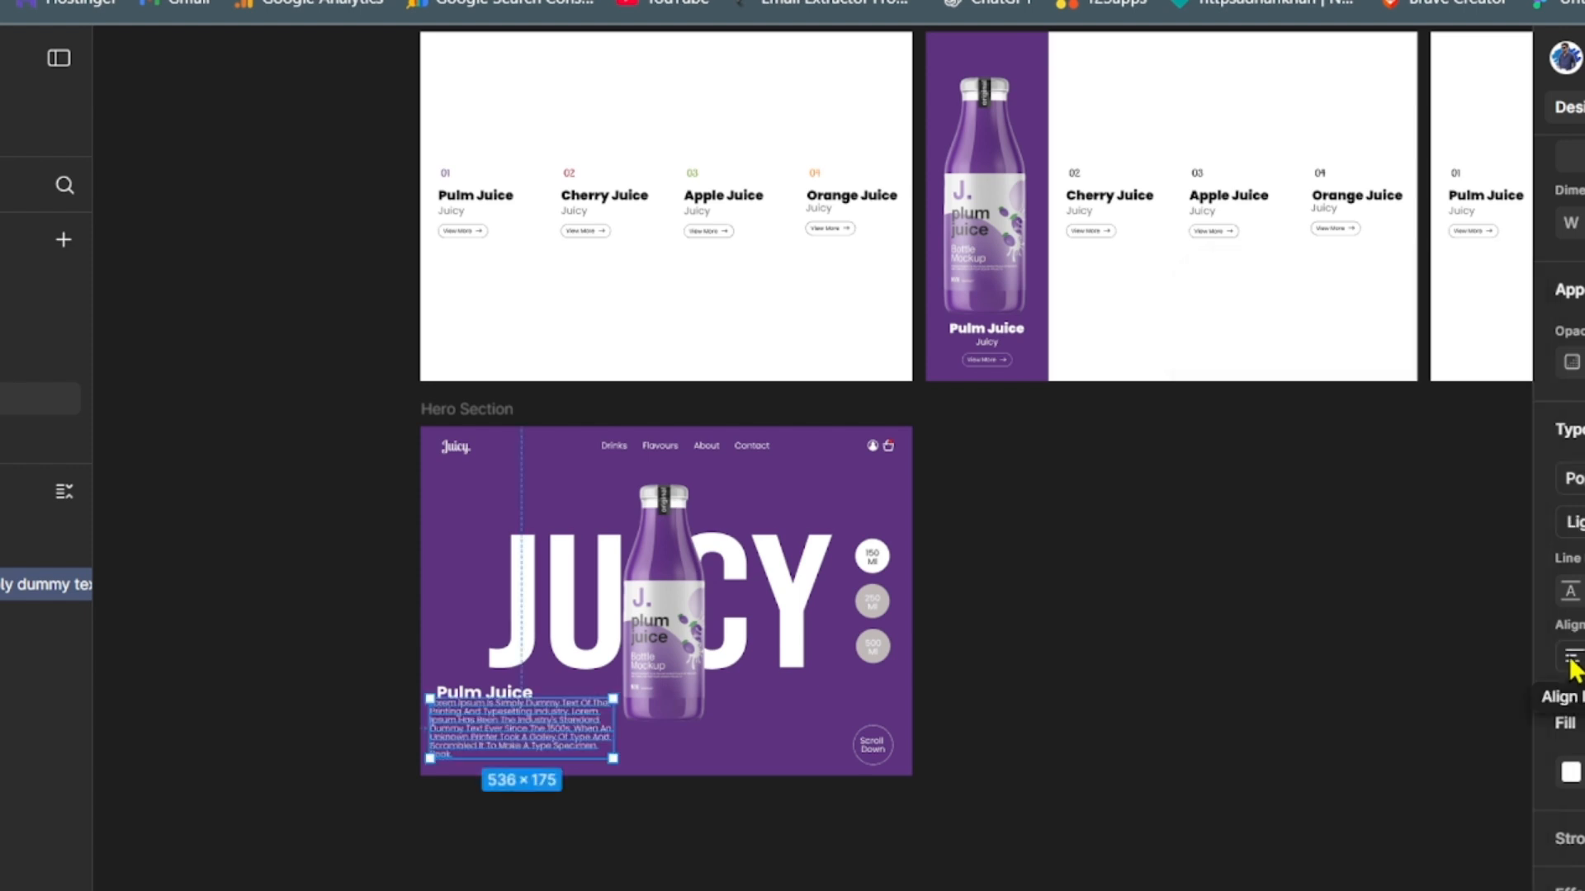
pyautogui.click(1304, 807)
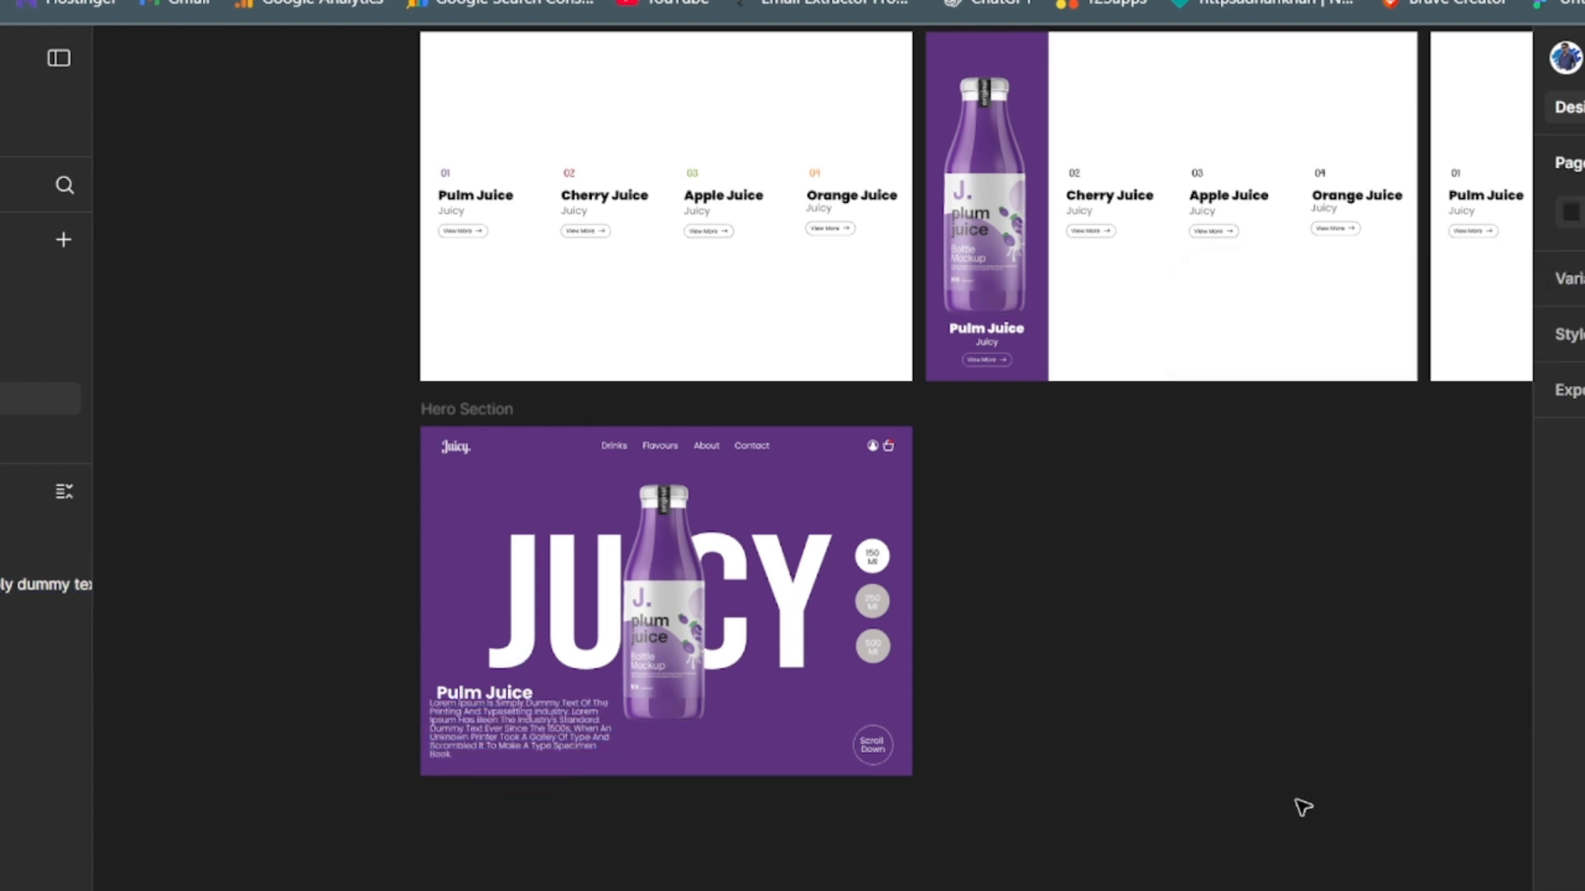
# - Line the paragraph up with the left edge of "Pulm Juice" and shorten it to end at "Dummy Text Ever Since."
pyautogui.moveTo(496, 733); pyautogui.dragTo(486, 739)
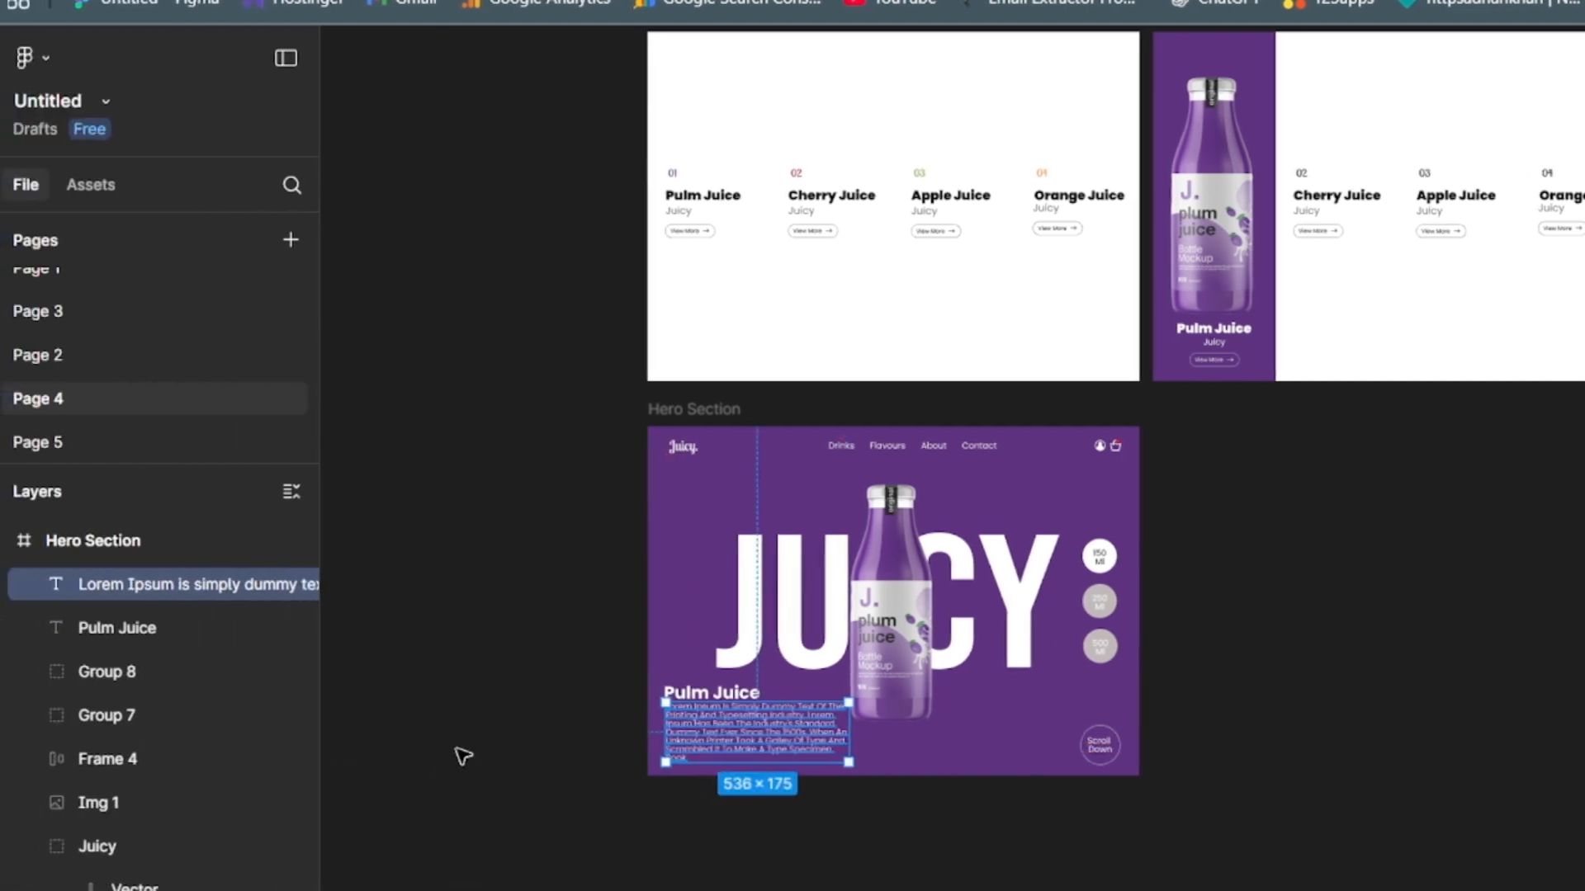
pyautogui.click(234, 754)
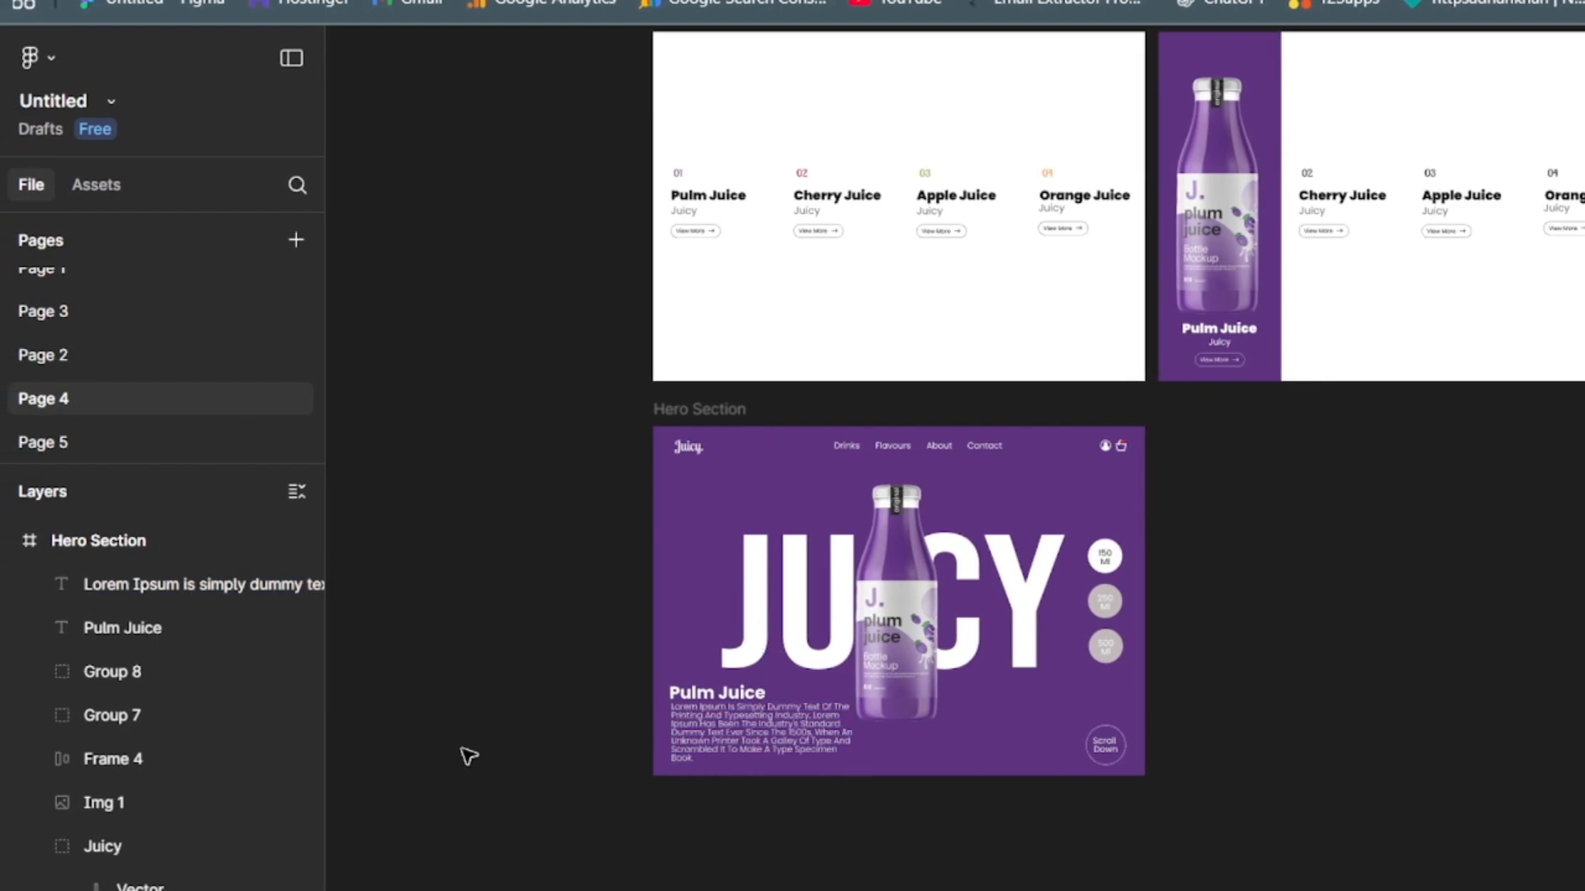
pyautogui.doubleClick(774, 747)
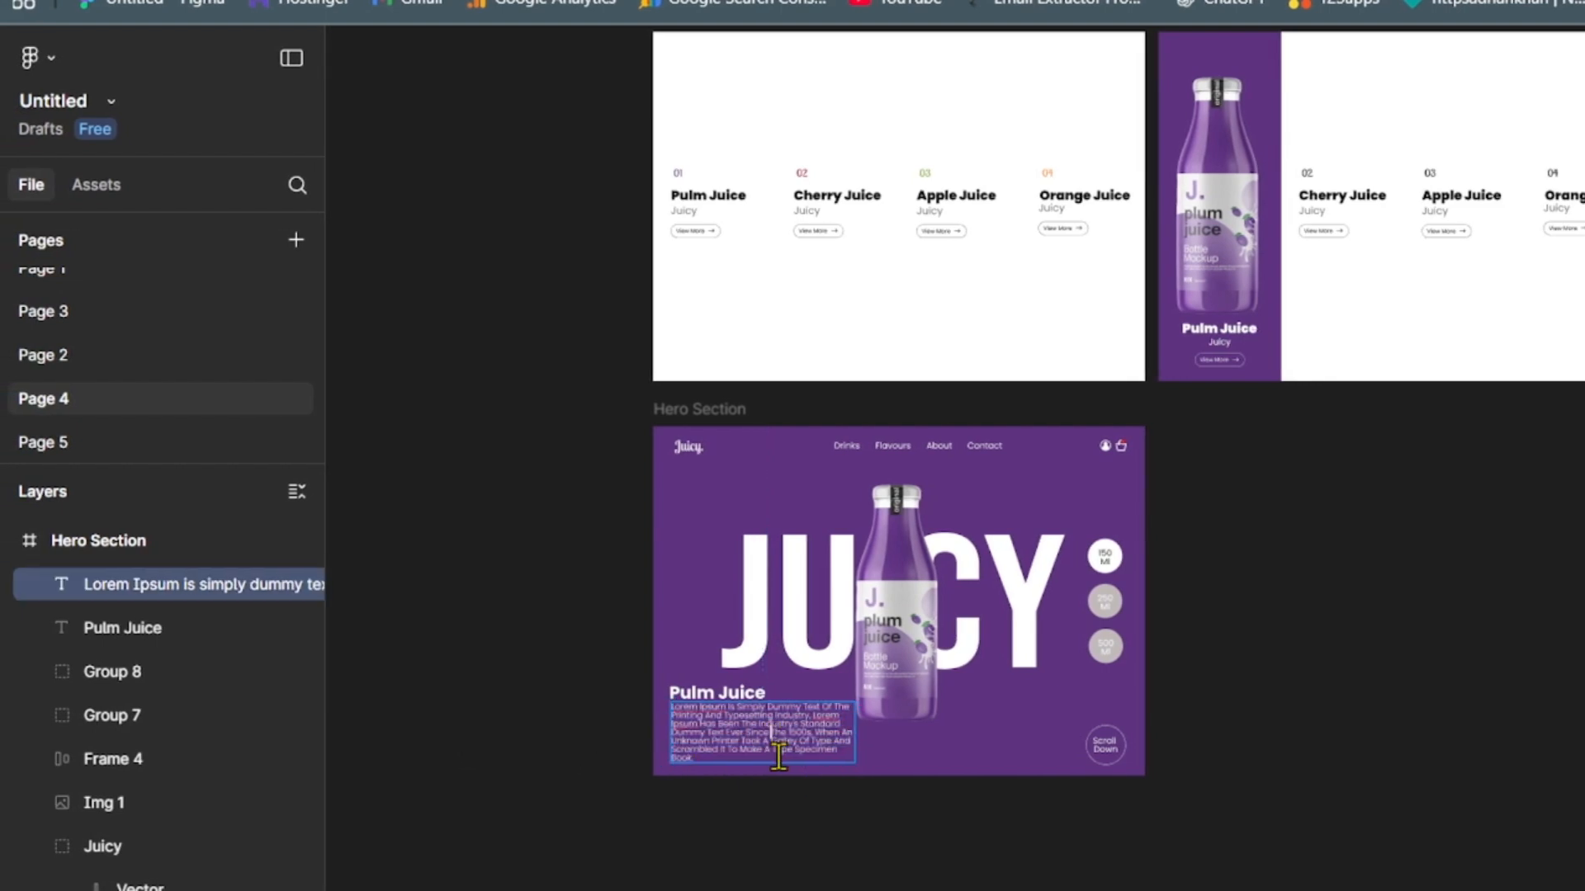
pyautogui.hotkey('ctrl', 'a')
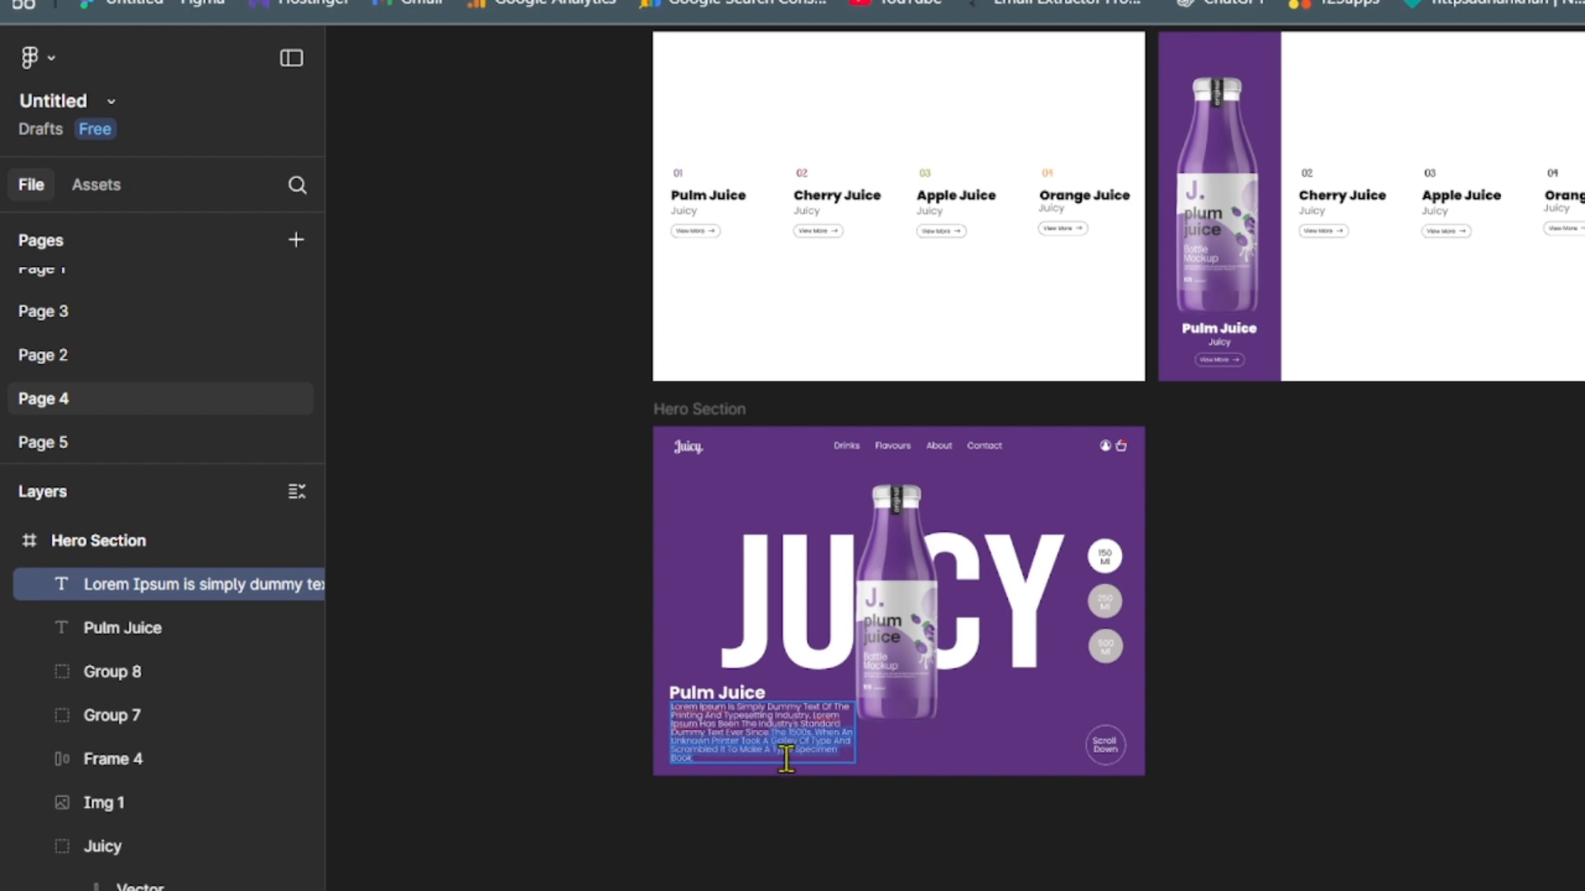
pyautogui.hotkey('ctrl', 'v')
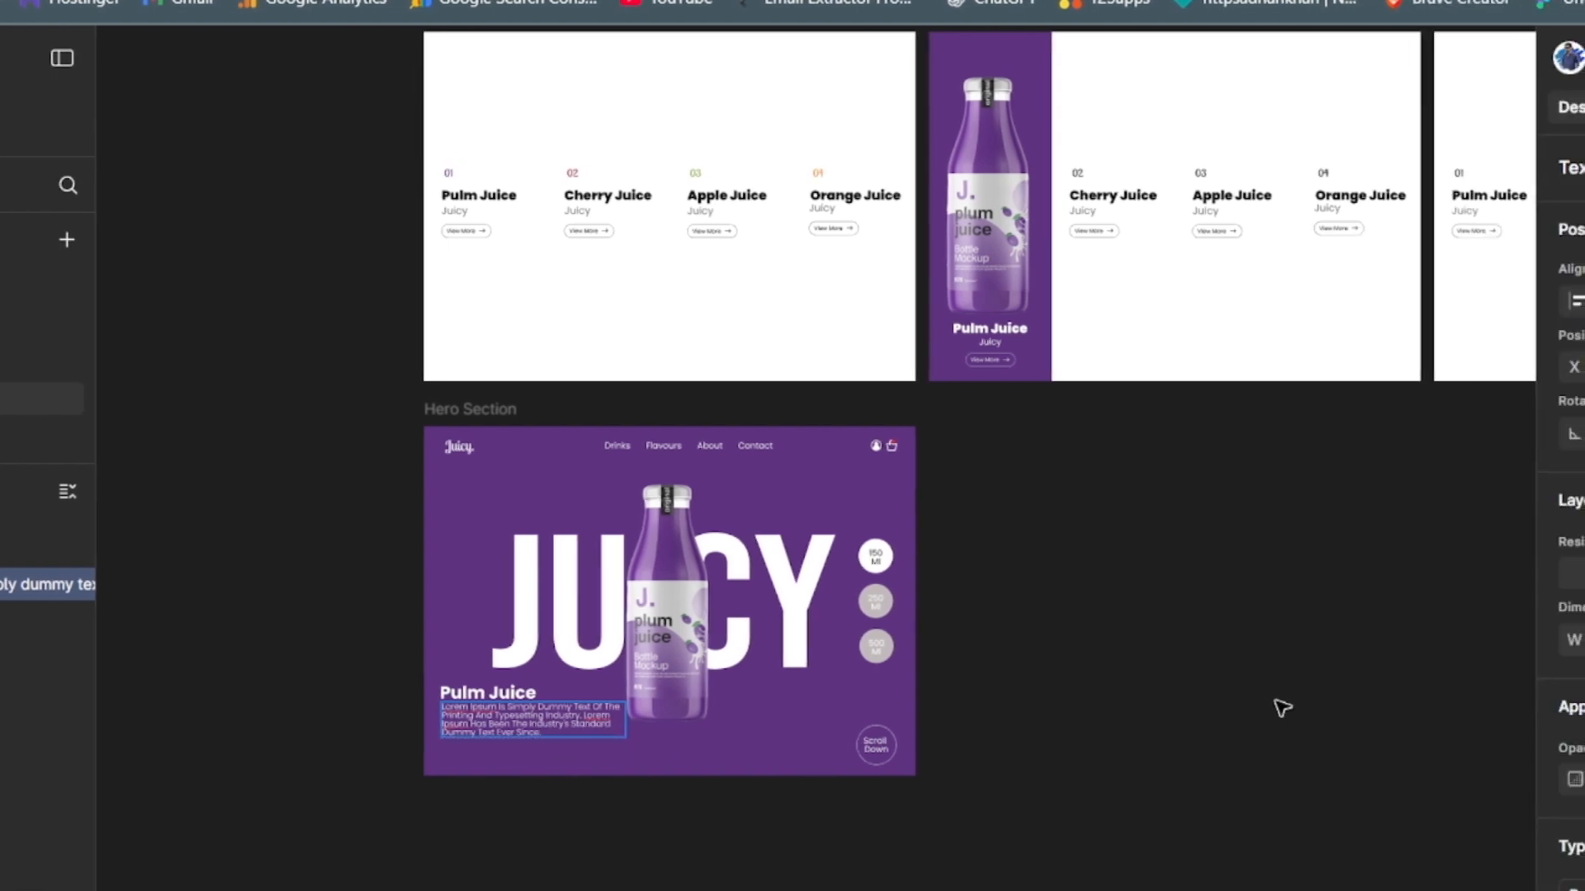
pyautogui.click(1197, 681)
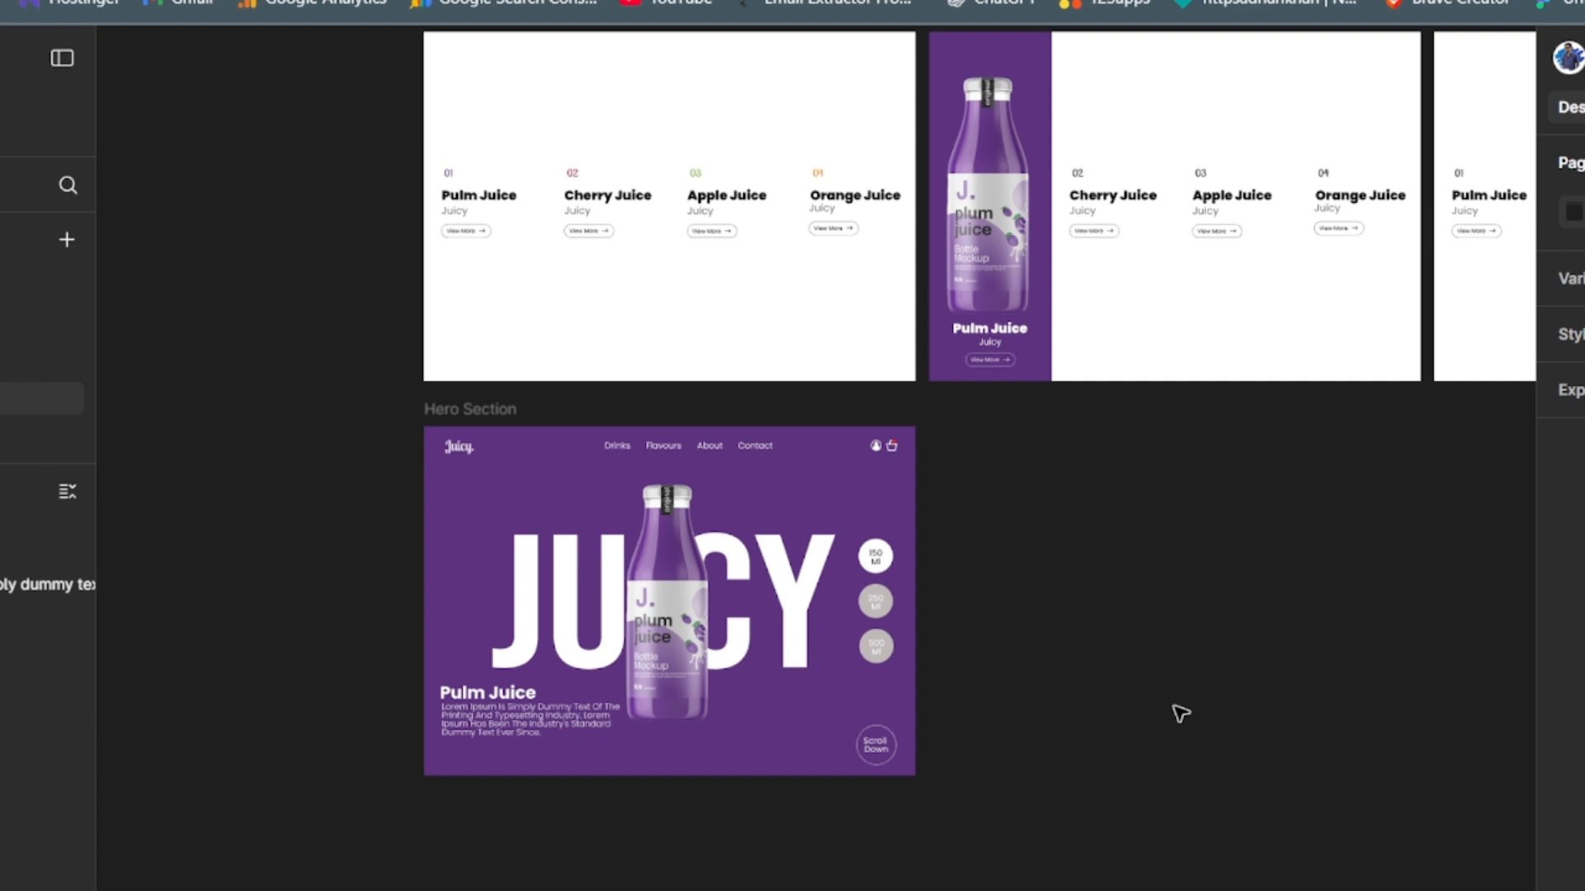
# - Add a short text label ending in "More" on the empty canvas beside the Hero Section
pyautogui.press('t')
pyautogui.click(1375, 768)
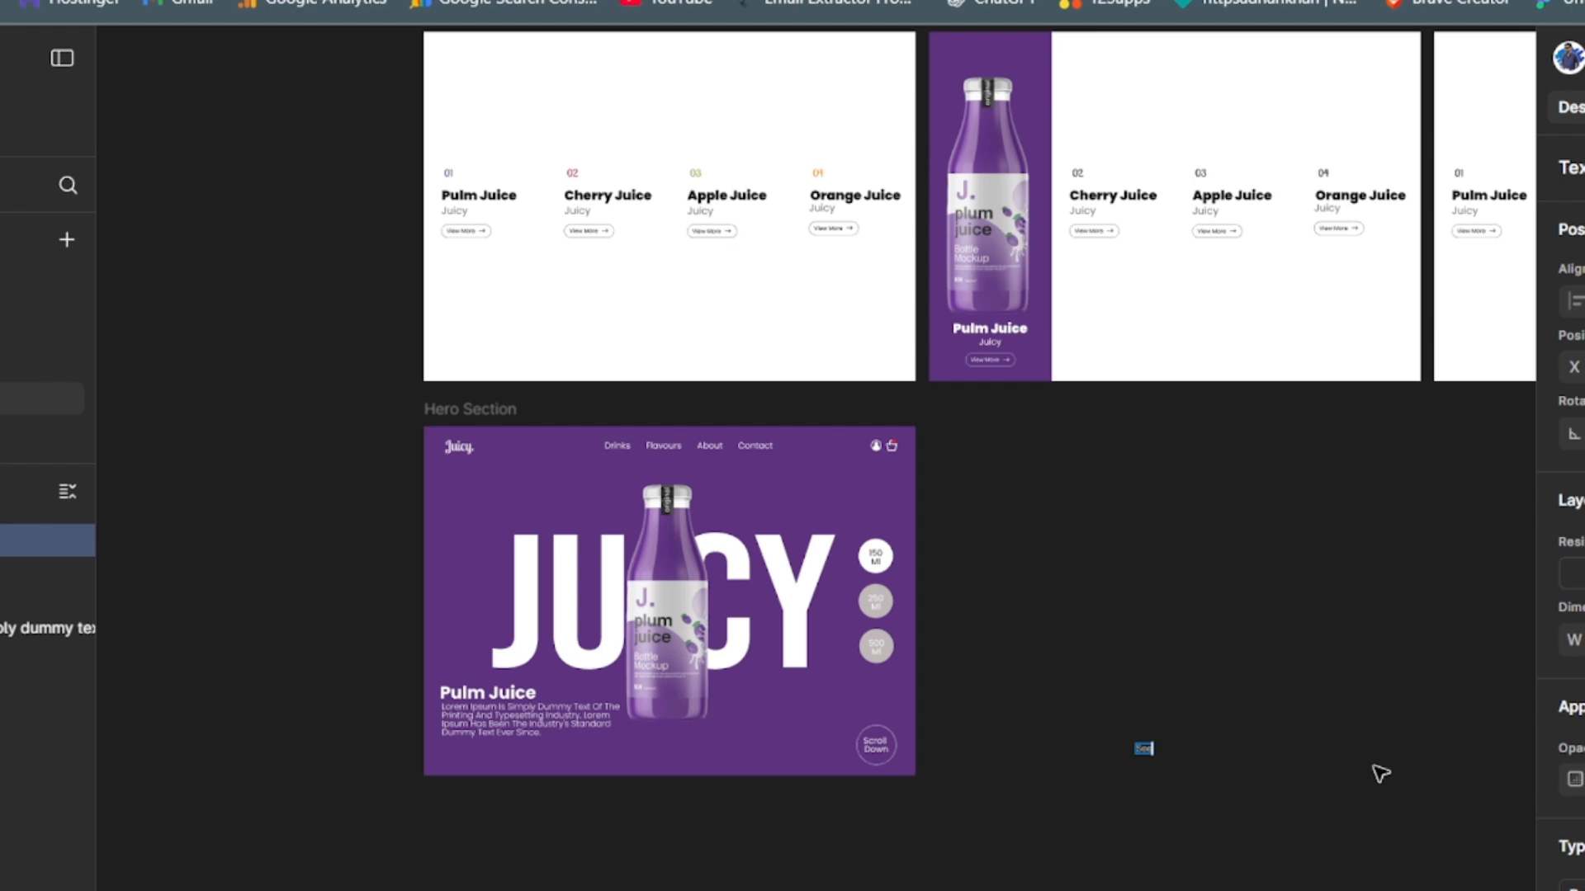
pyautogui.write('More')
pyautogui.press('Escape')
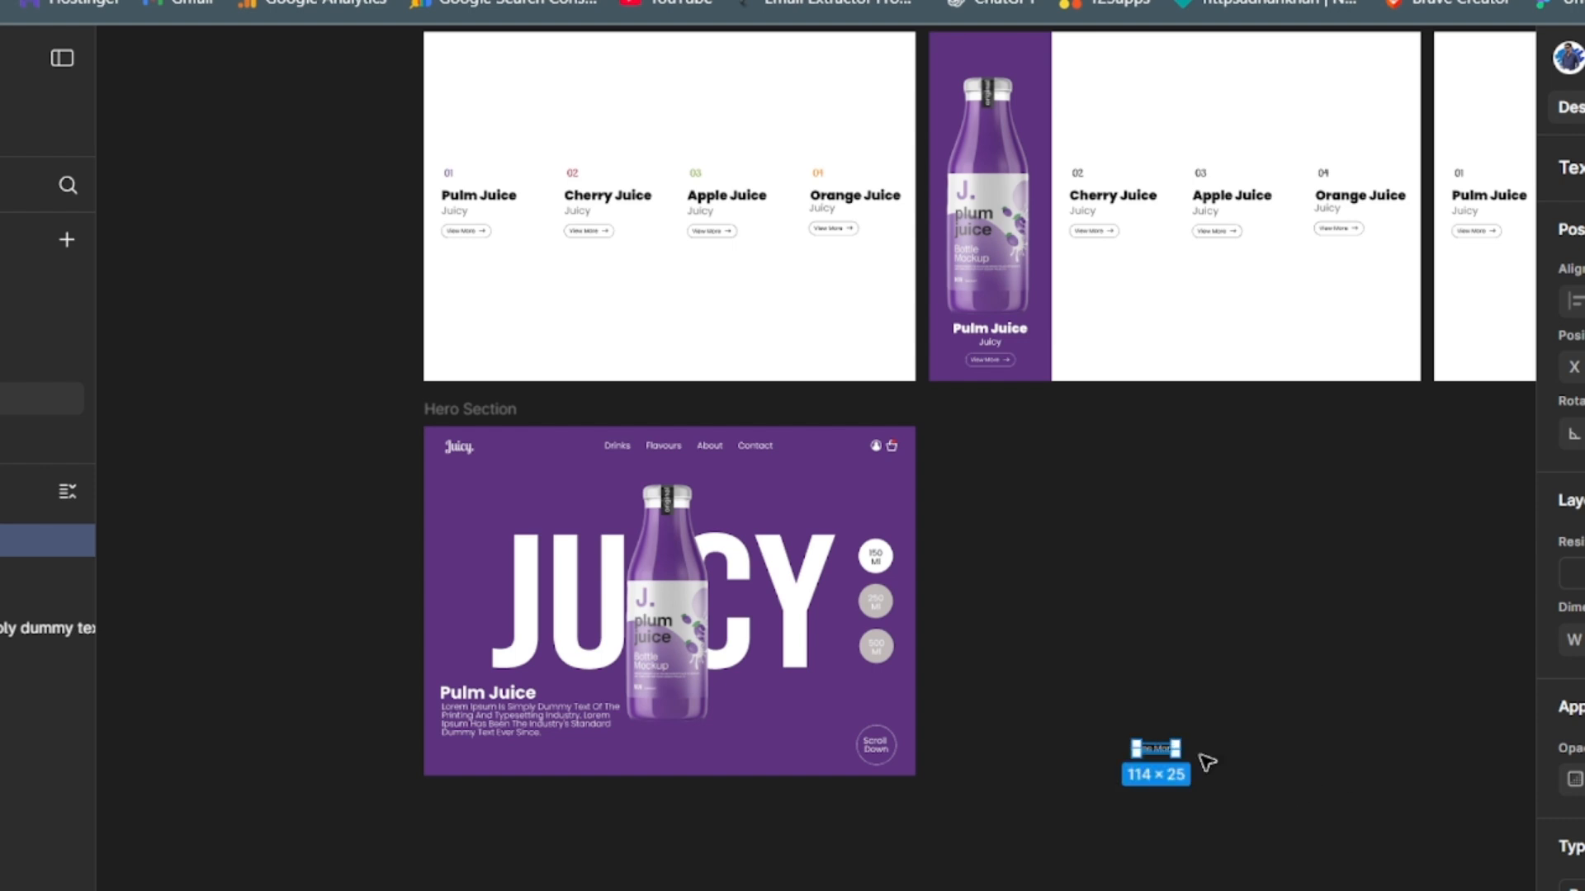
# - Wrap the "See More" label in an auto layout frame and widen its horizontal padding until the frame is 154 × 45 px
pyautogui.hotkey('shift', 'a')
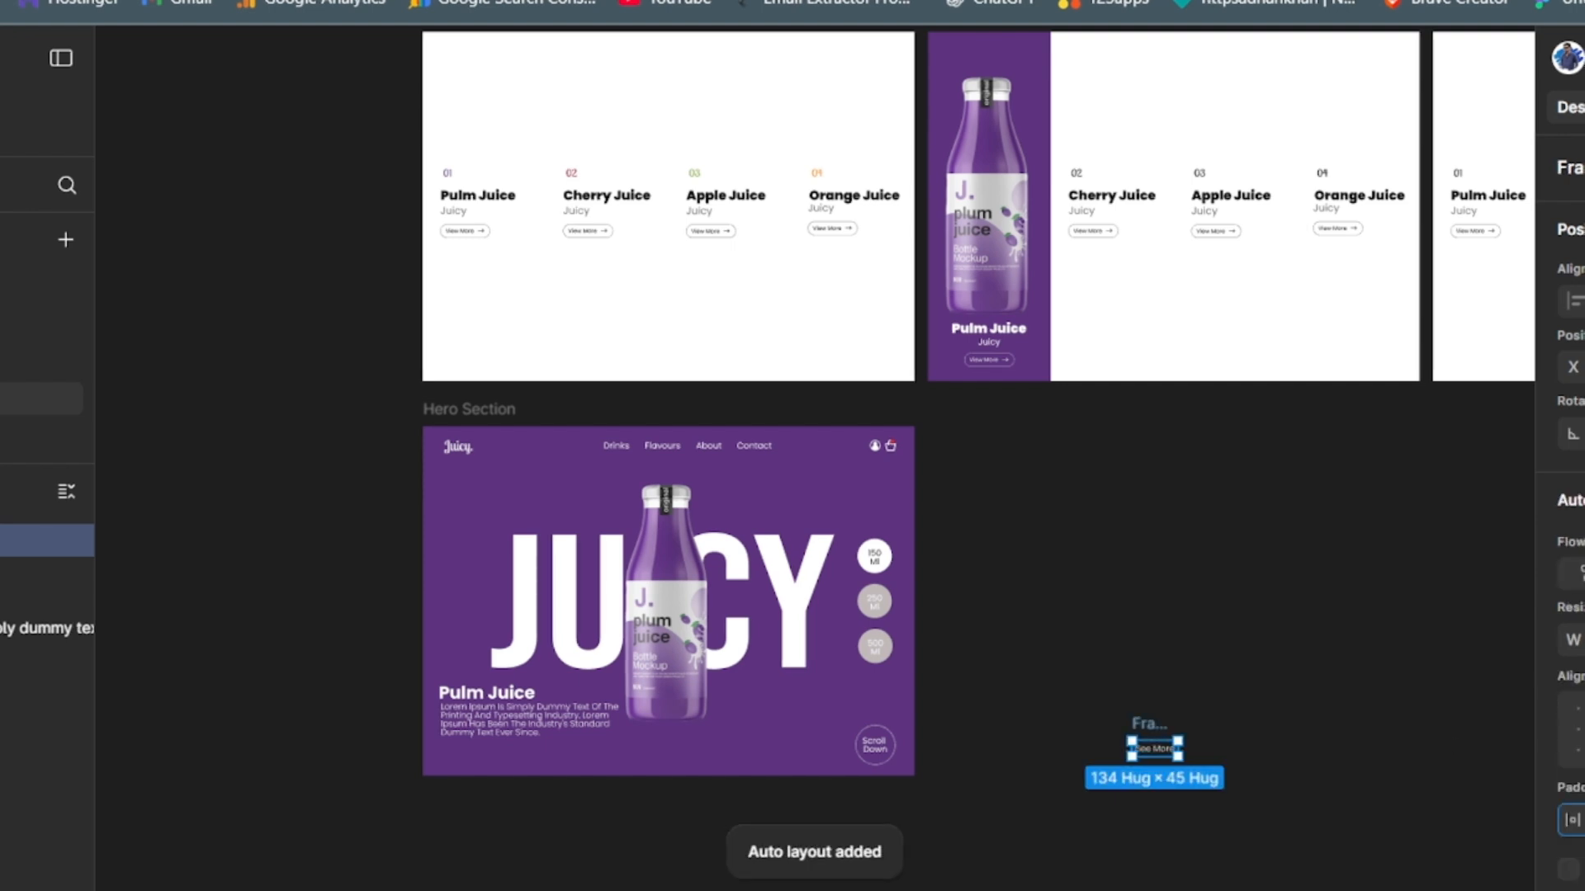
pyautogui.press('Return')
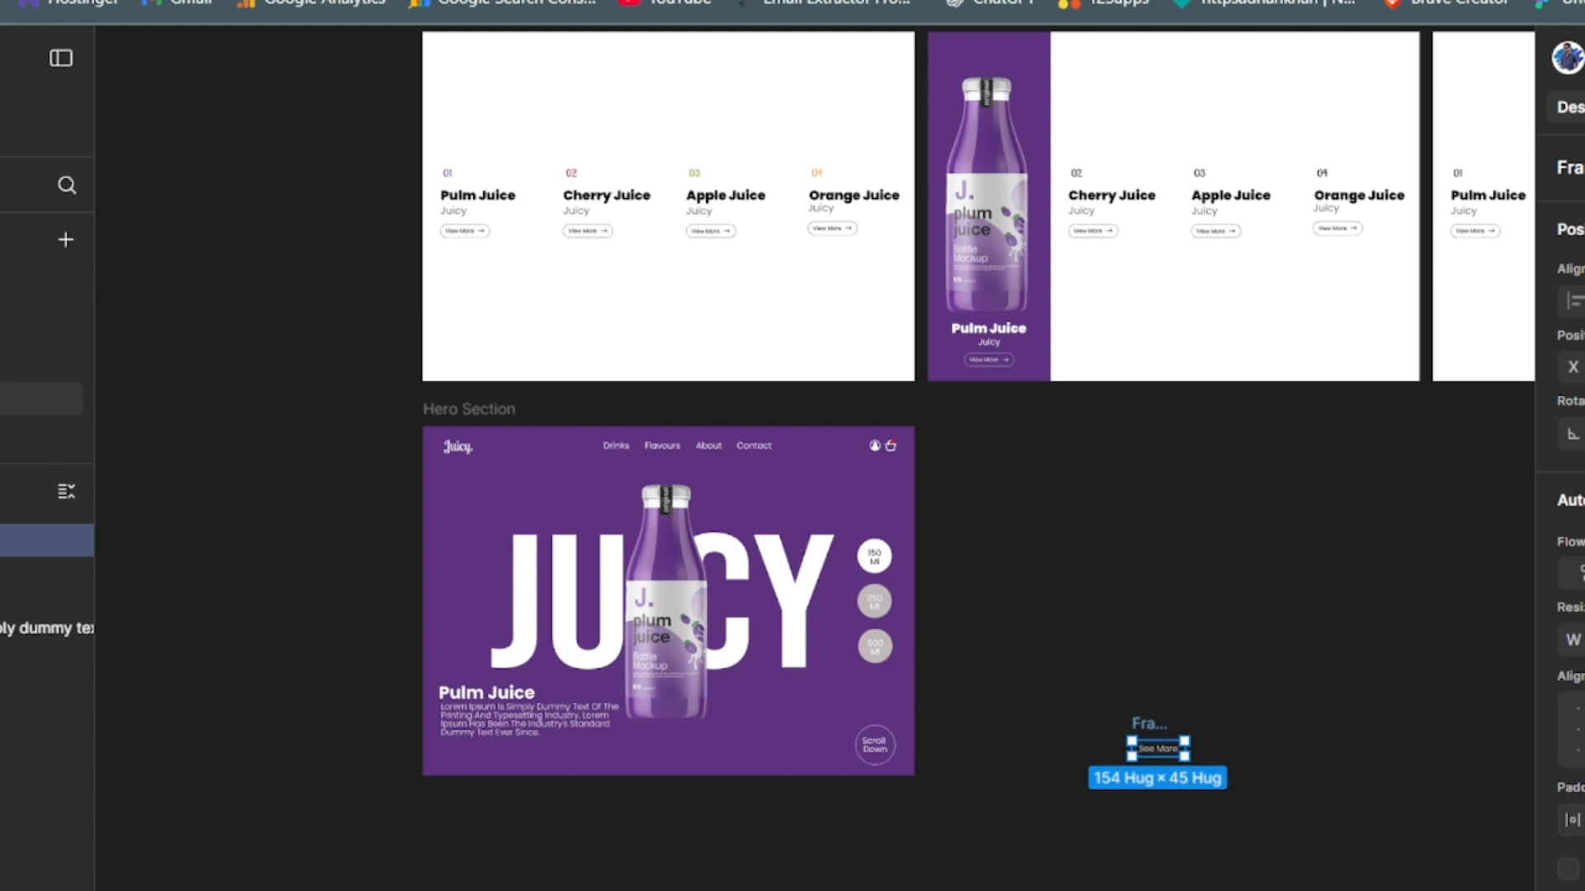
# - Add a stroke to the "See More" frame and colour it white (FFFFFF)
pyautogui.scroll(-5, 1568, 496)
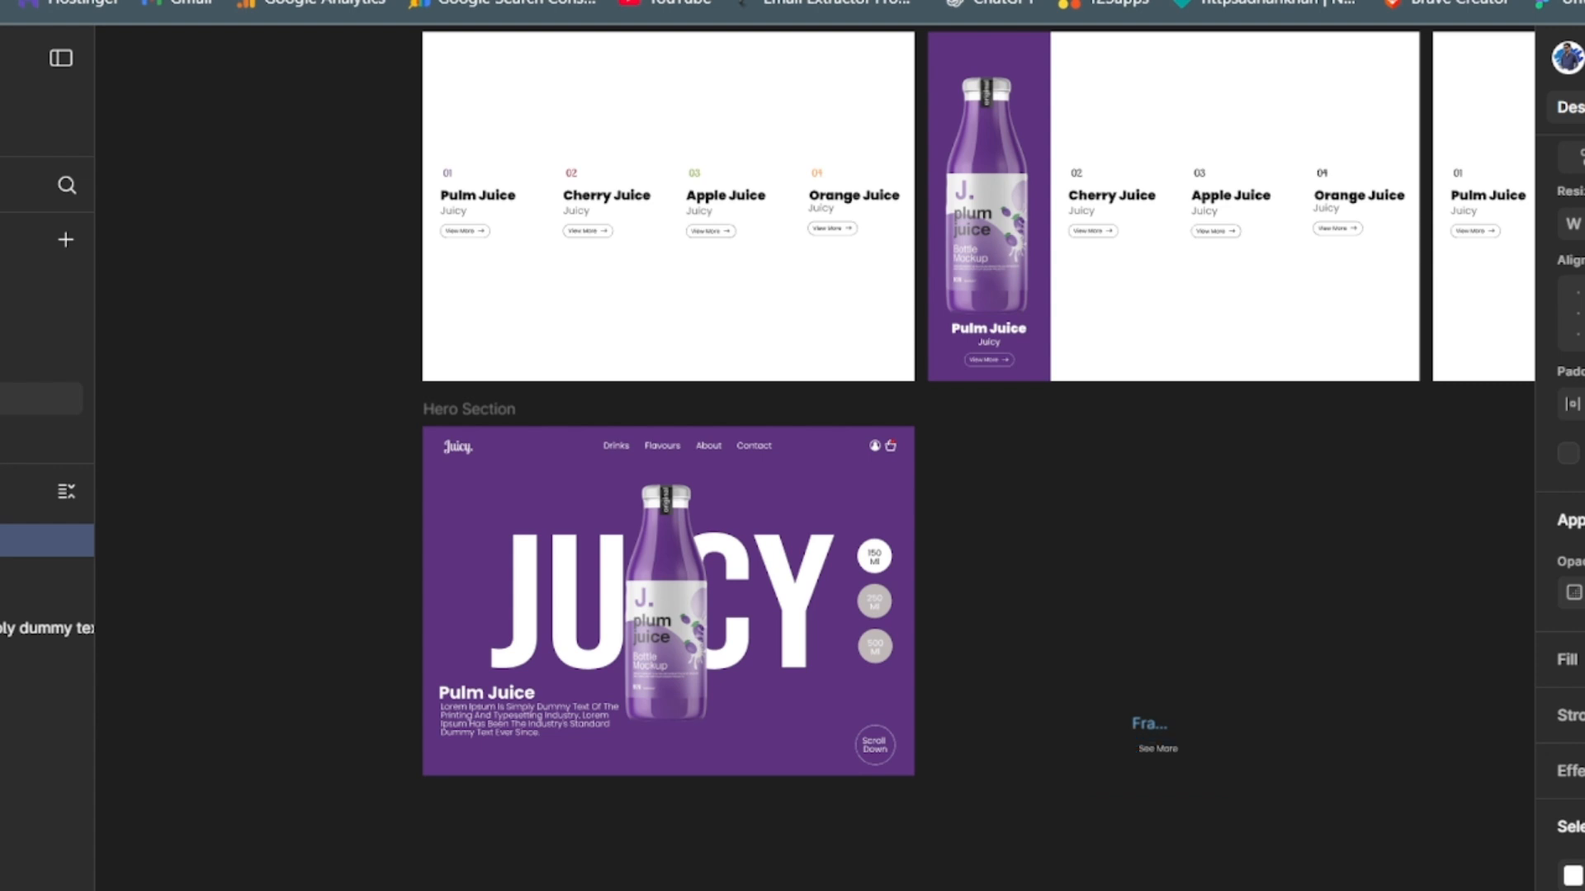
pyautogui.click(1583, 716)
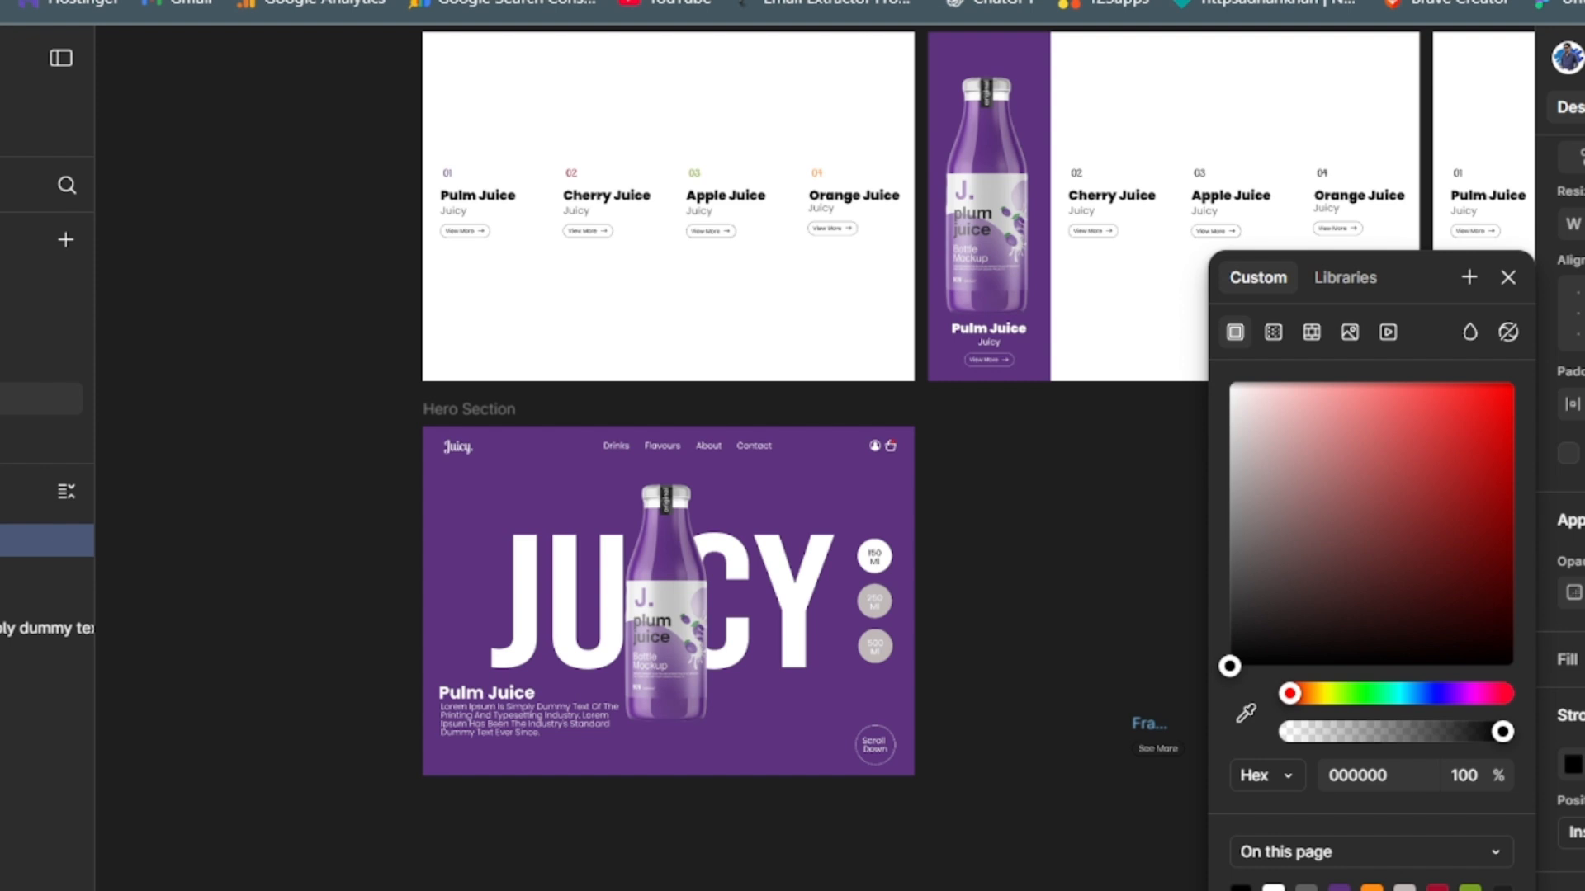
pyautogui.click(1572, 766)
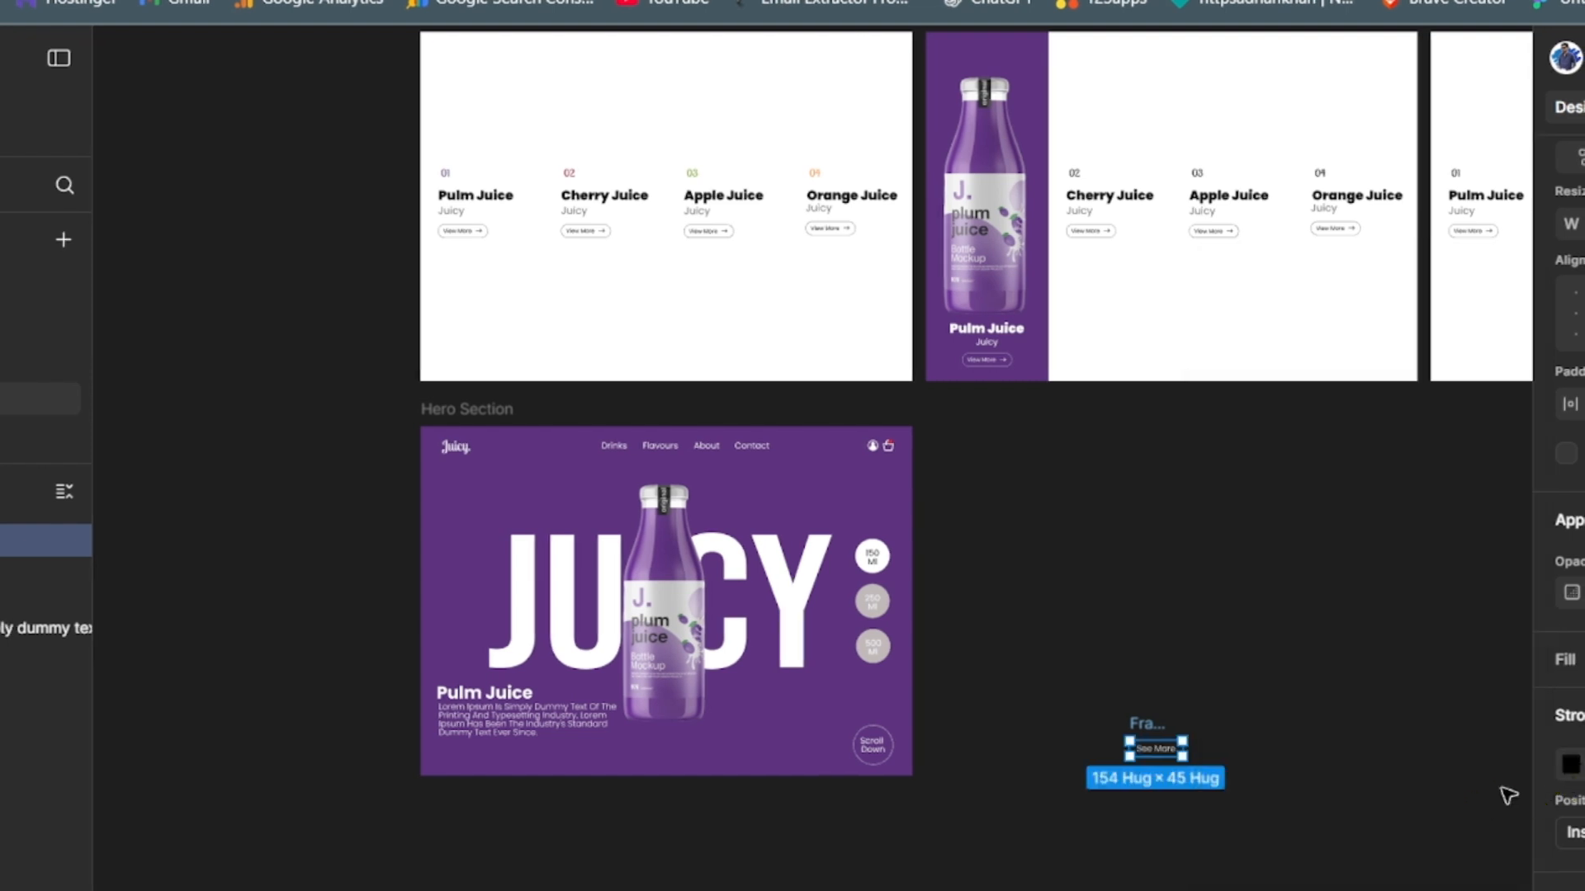
pyautogui.click(1570, 768)
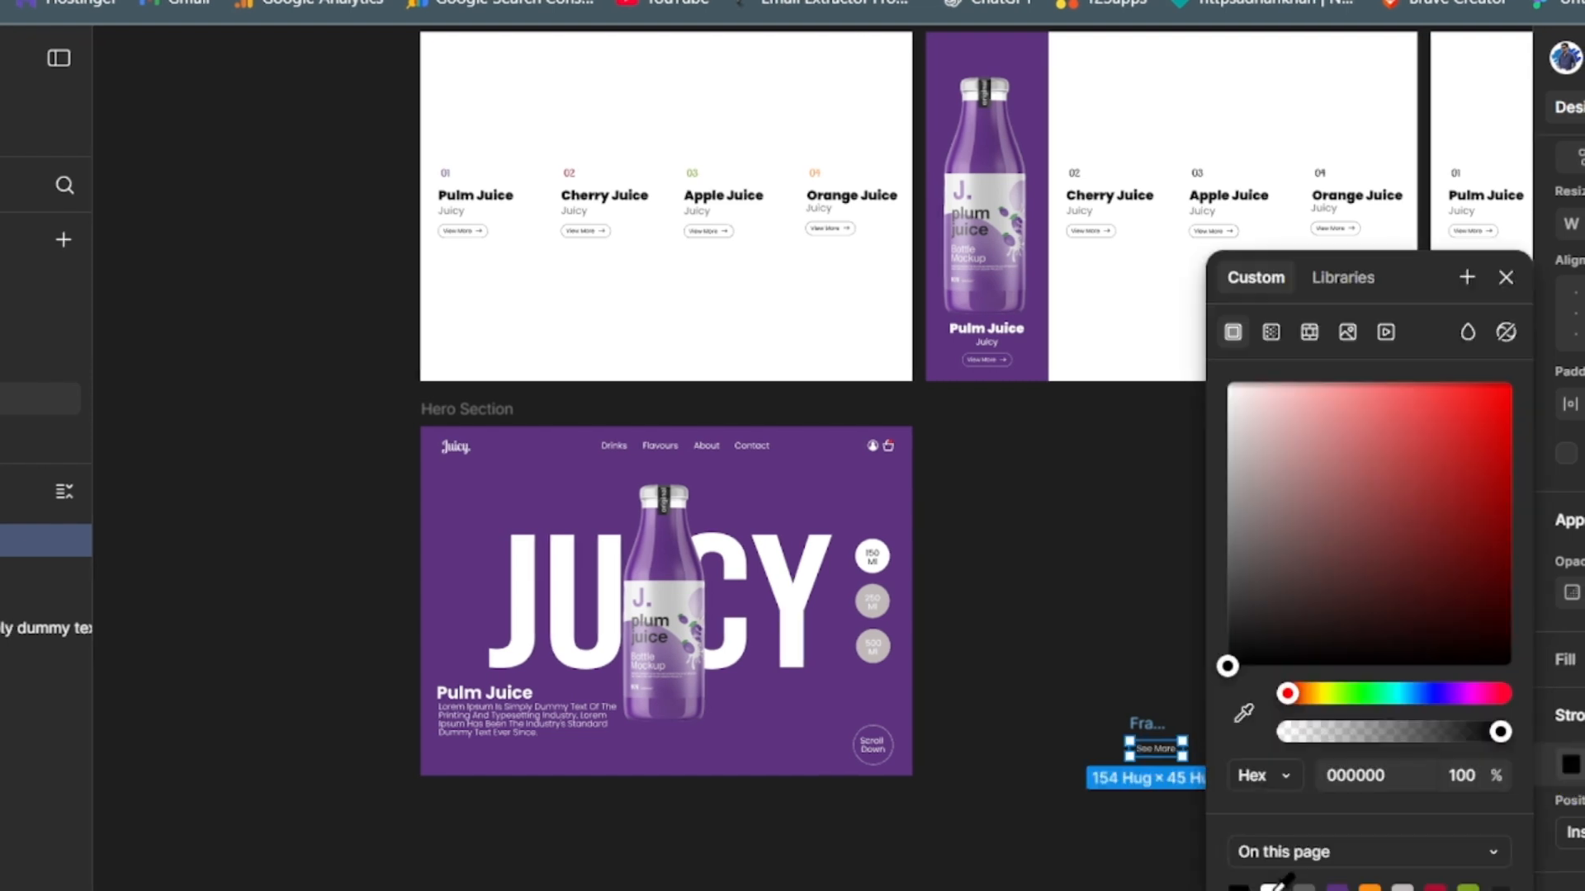
pyautogui.click(1271, 888)
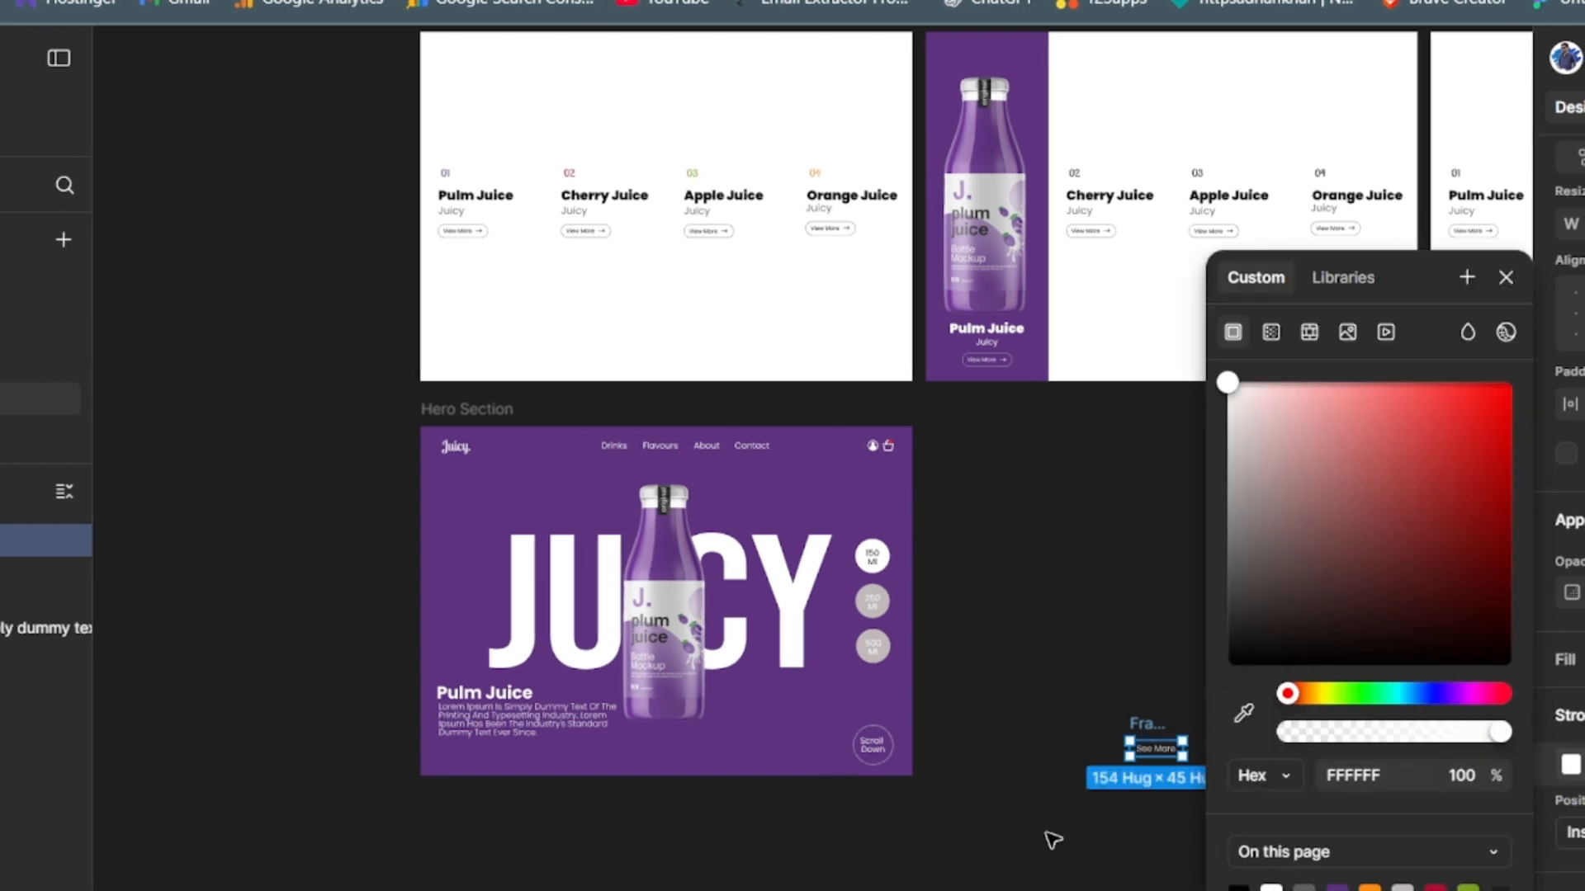
# - Place the "See More" button in the Hero Section, directly beneath the Lorem Ipsum paragraph and aligned with its left edge
pyautogui.click(1123, 699)
pyautogui.click(1151, 748)
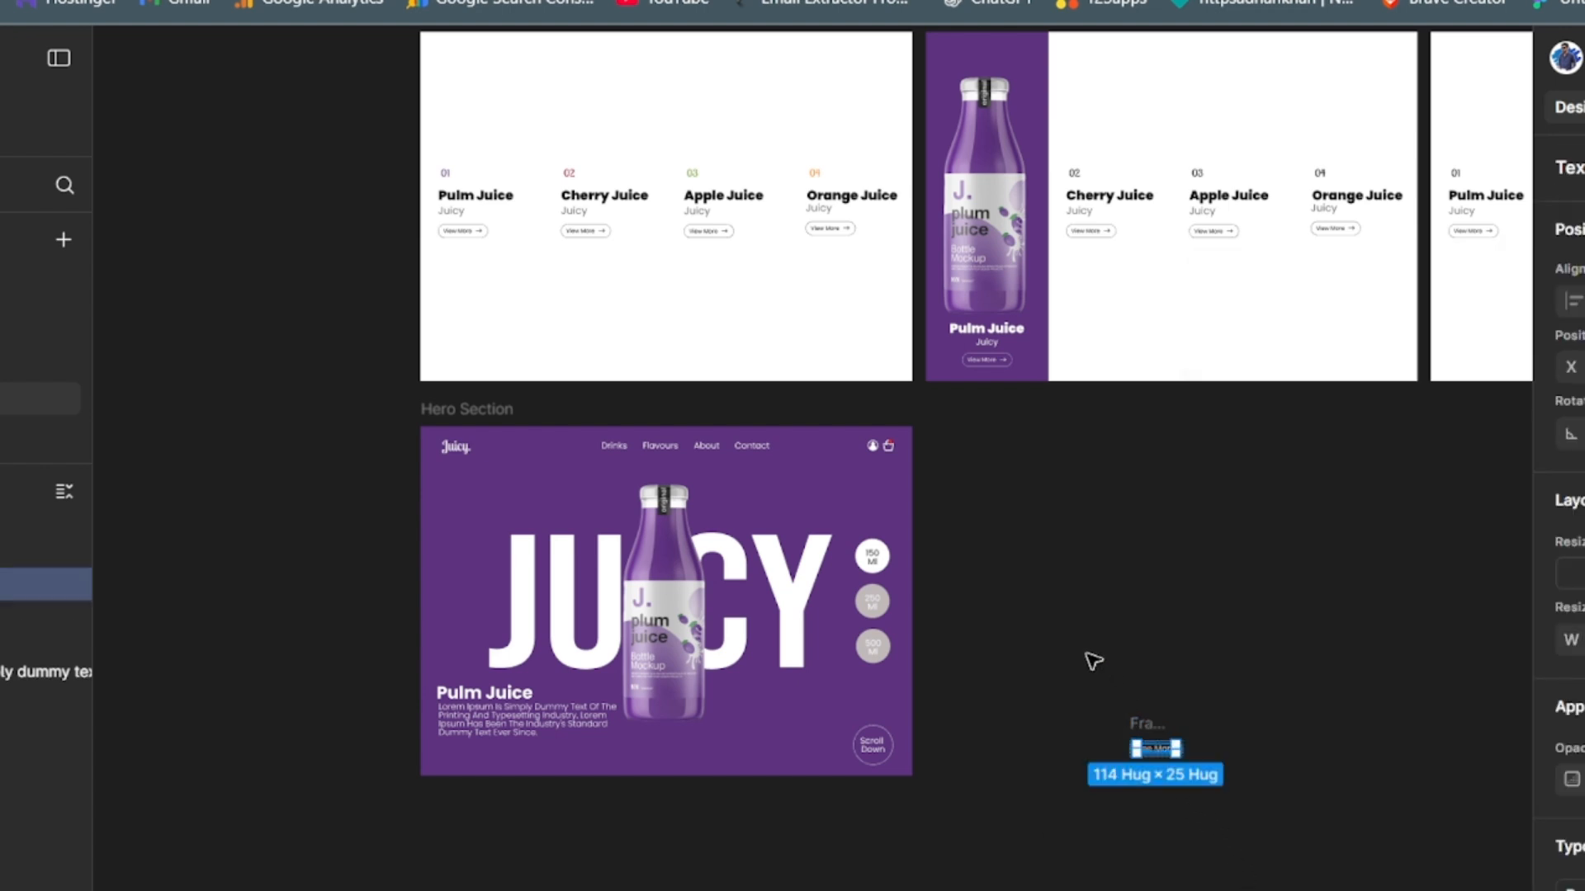
pyautogui.press('Escape')
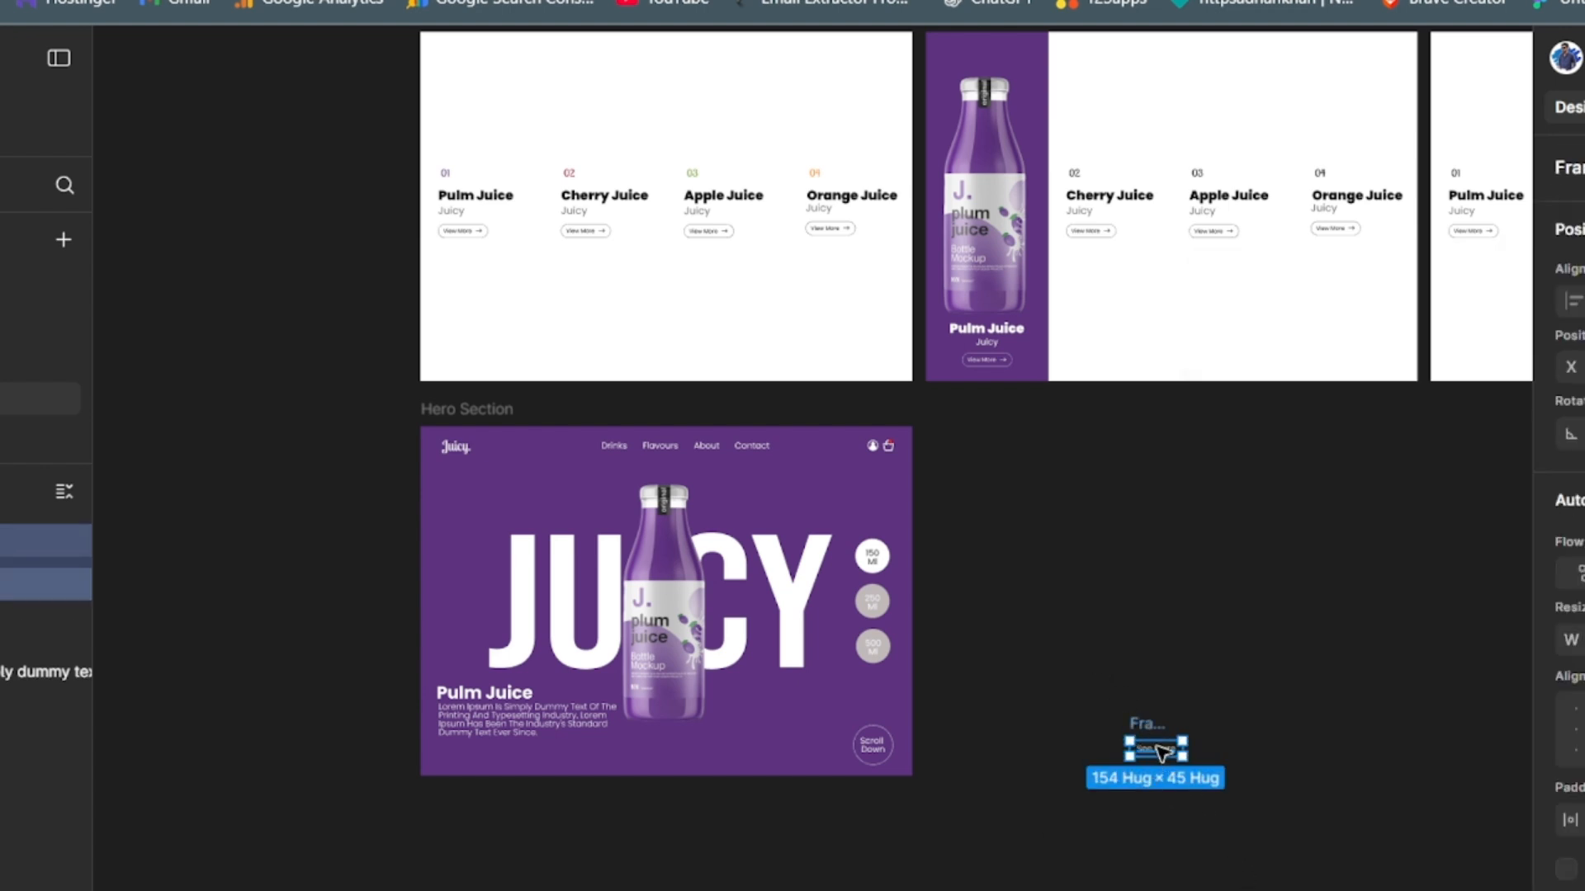
pyautogui.moveTo(586, 749); pyautogui.dragTo(472, 755)
pyautogui.click(236, 756)
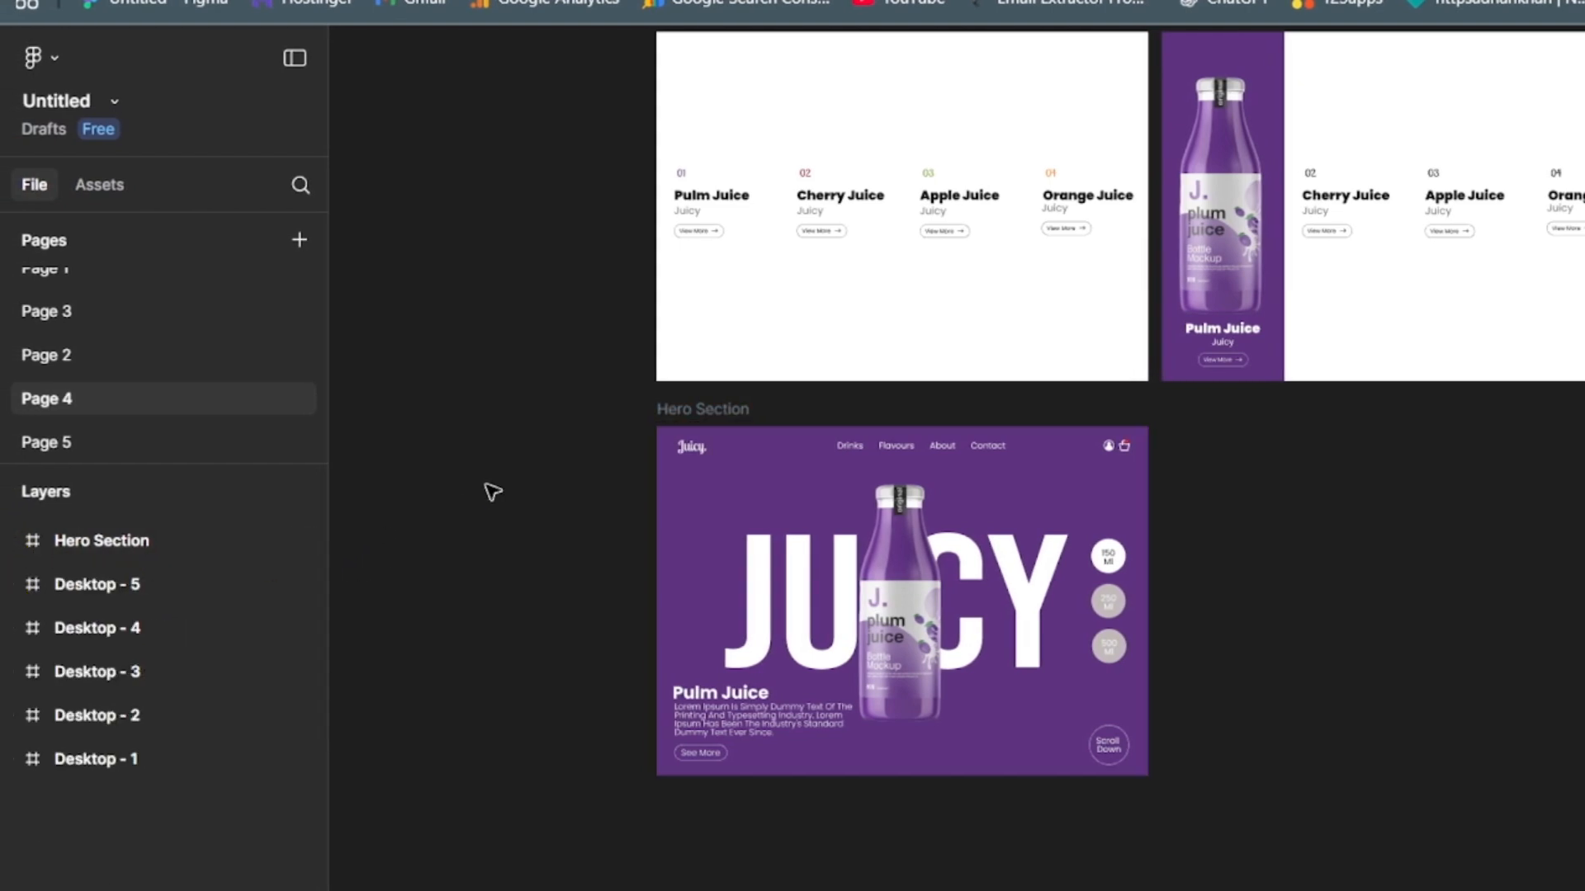
# - Link the Pulm Juice column of Desktop - 1 to Desktop - 2 with a While hovering trigger
pyautogui.moveTo(1308, 516); pyautogui.dragTo(1167, 666)
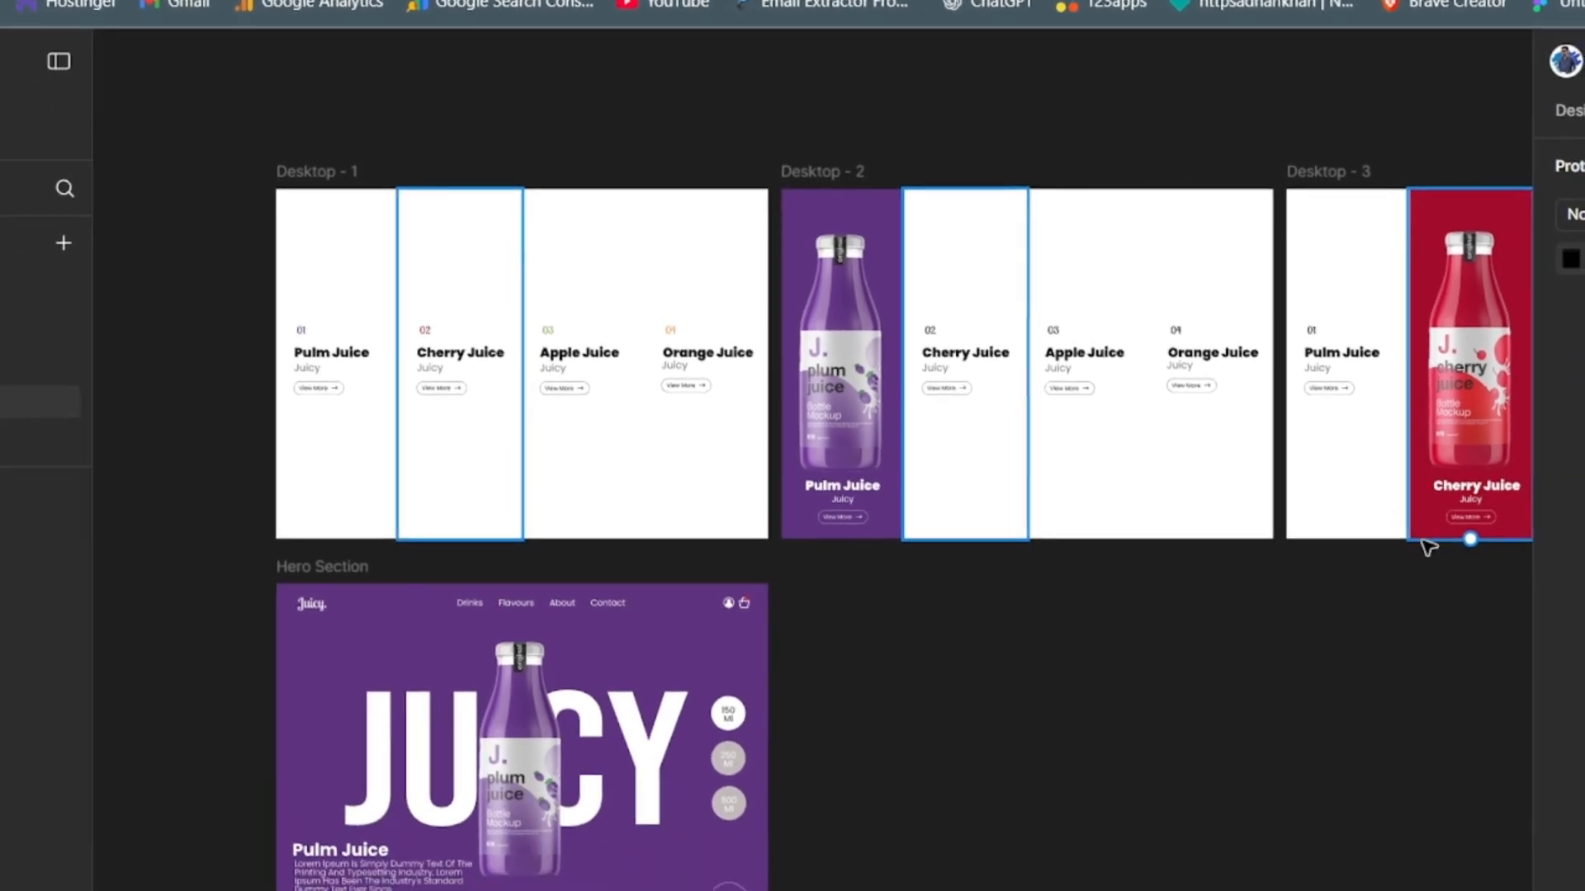
pyautogui.click(336, 434)
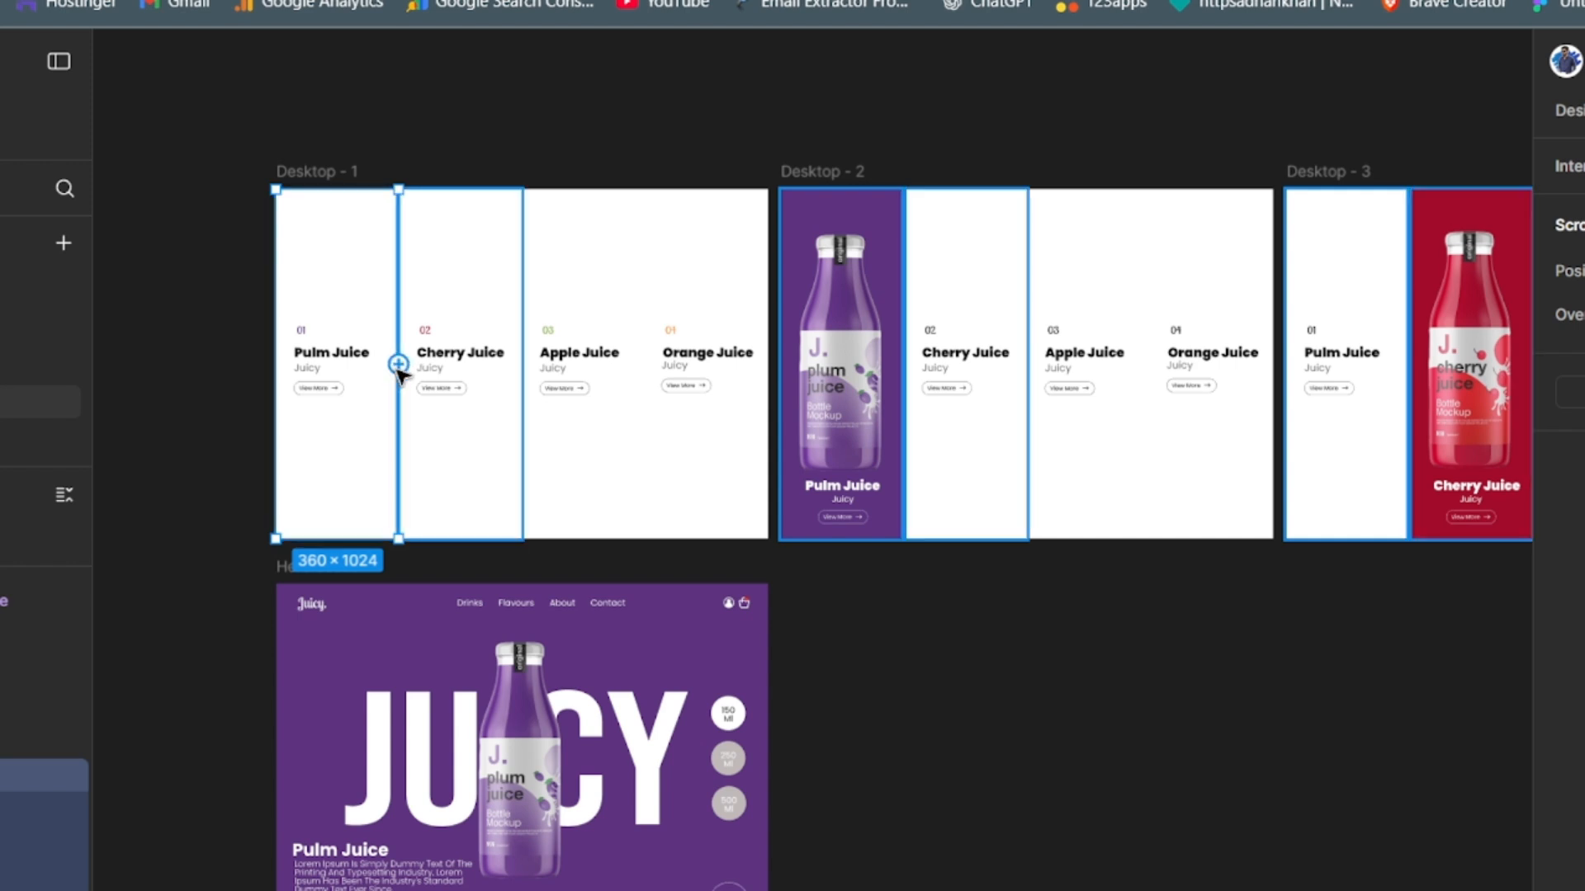
pyautogui.moveTo(398, 364); pyautogui.dragTo(804, 368)
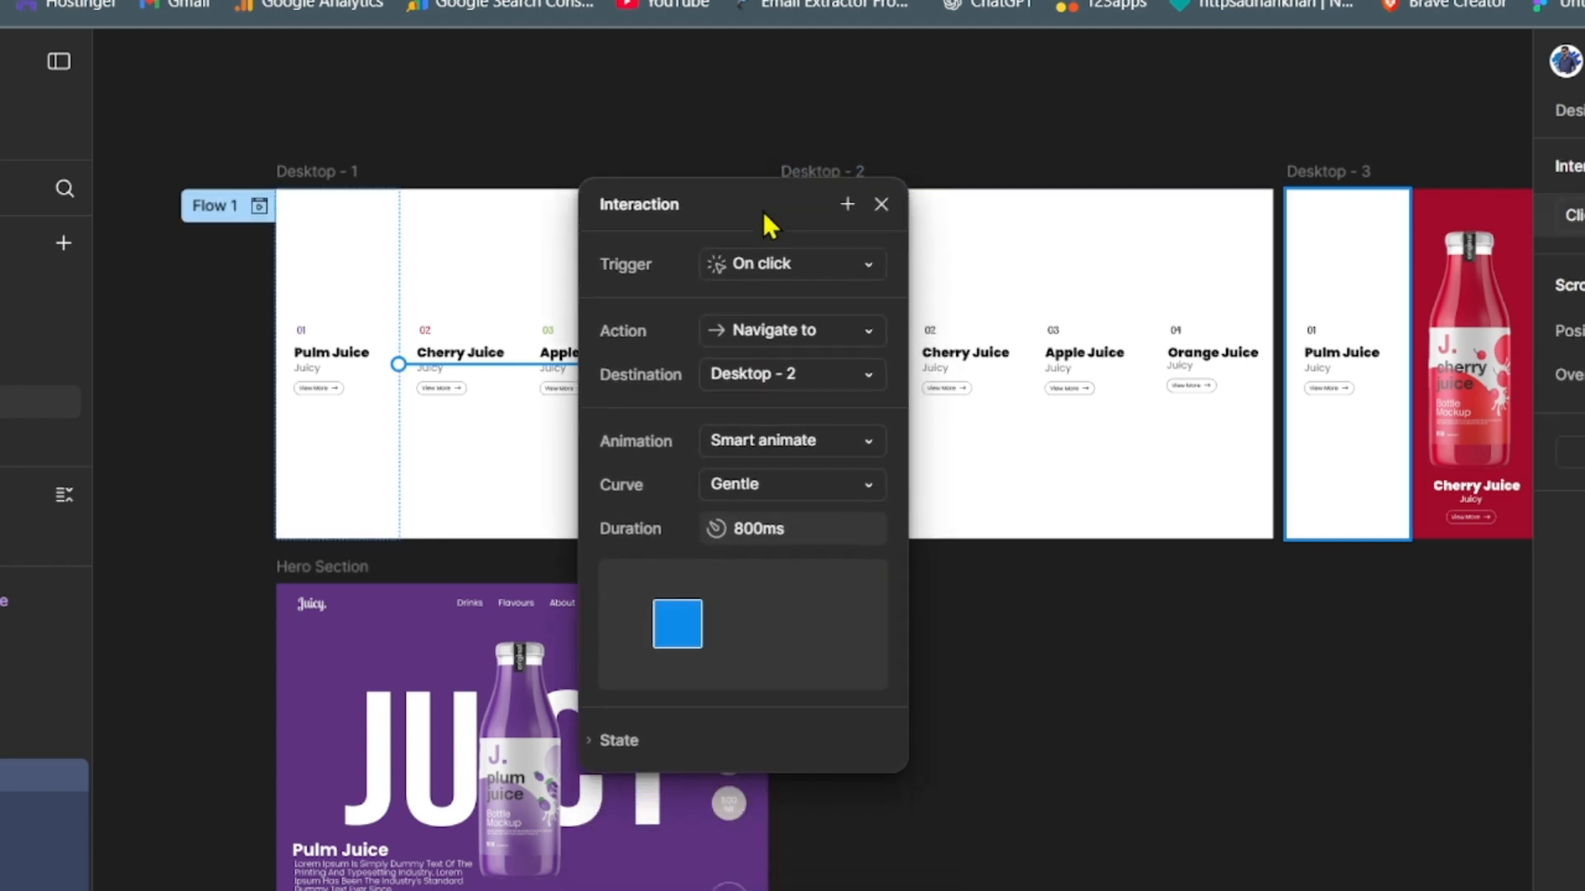
pyautogui.click(788, 264)
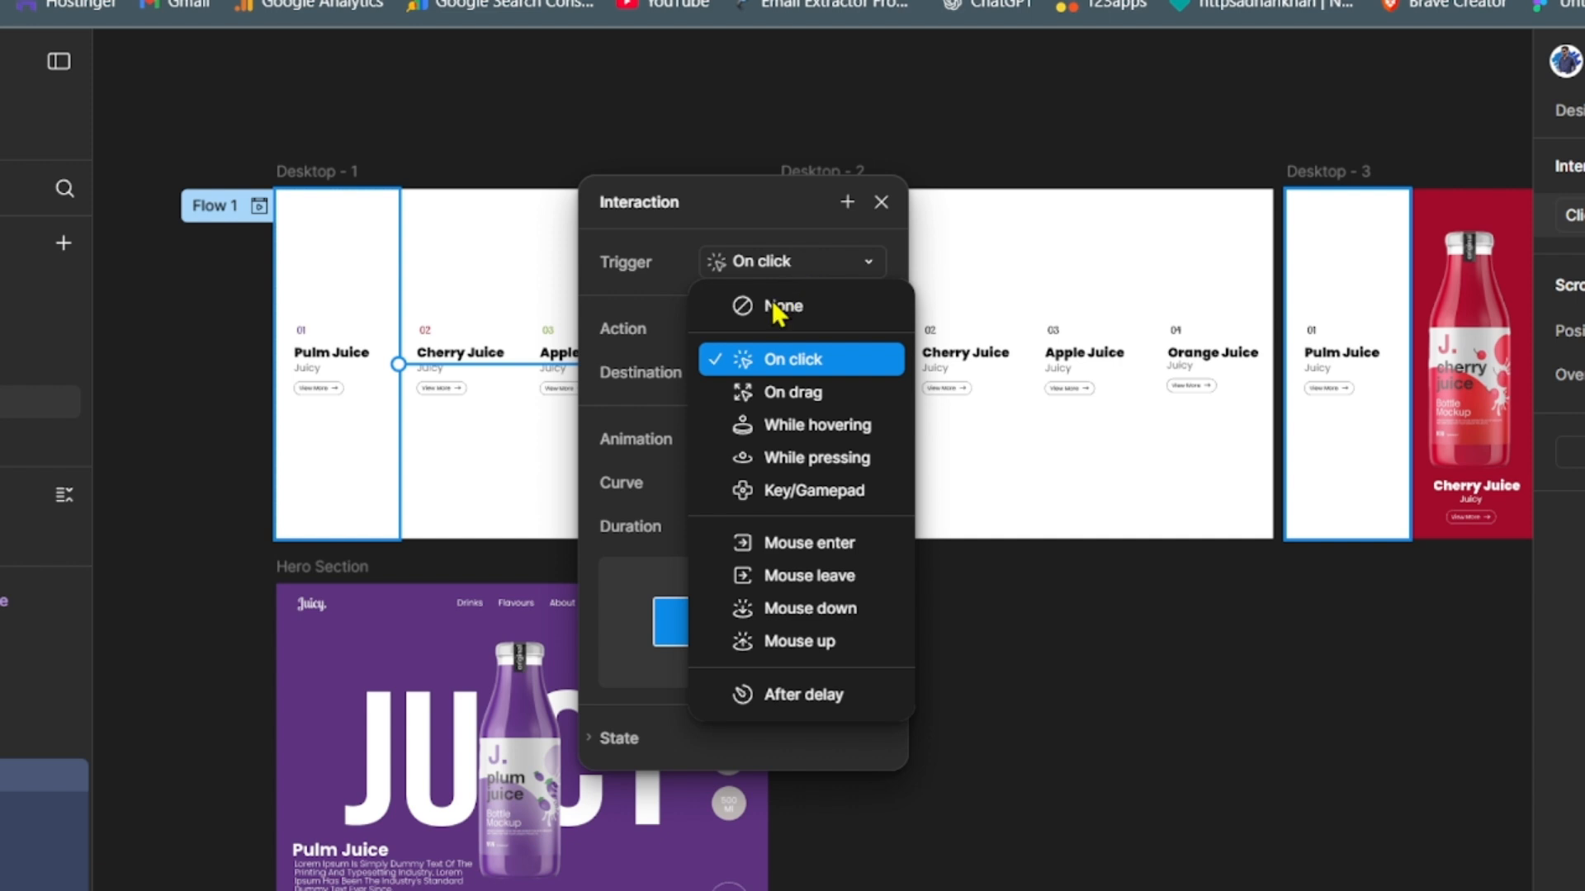
pyautogui.click(780, 428)
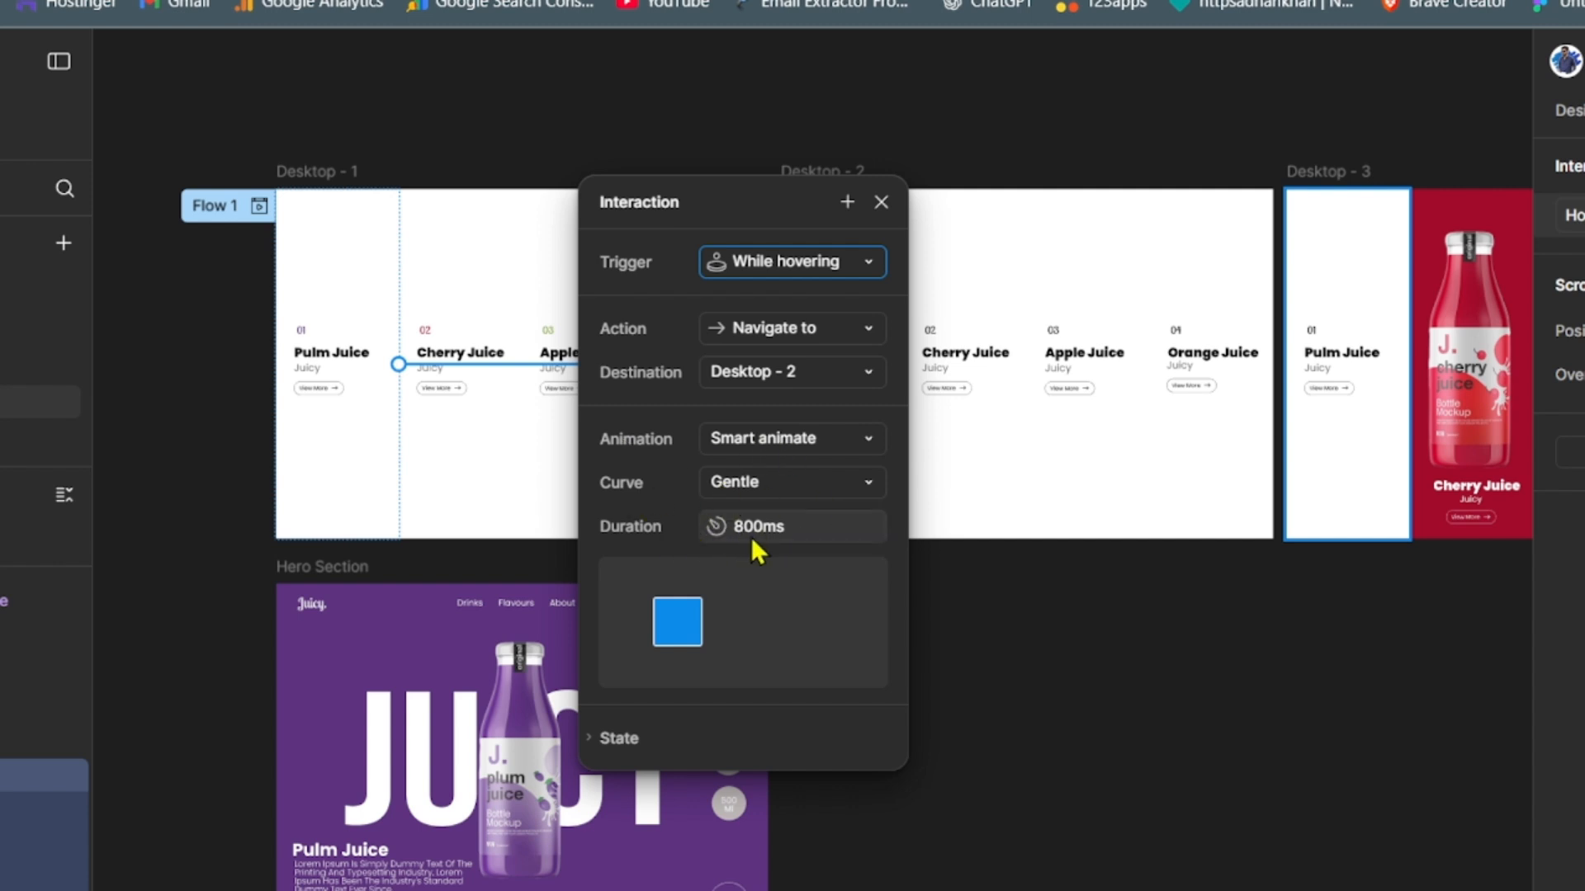
pyautogui.click(993, 701)
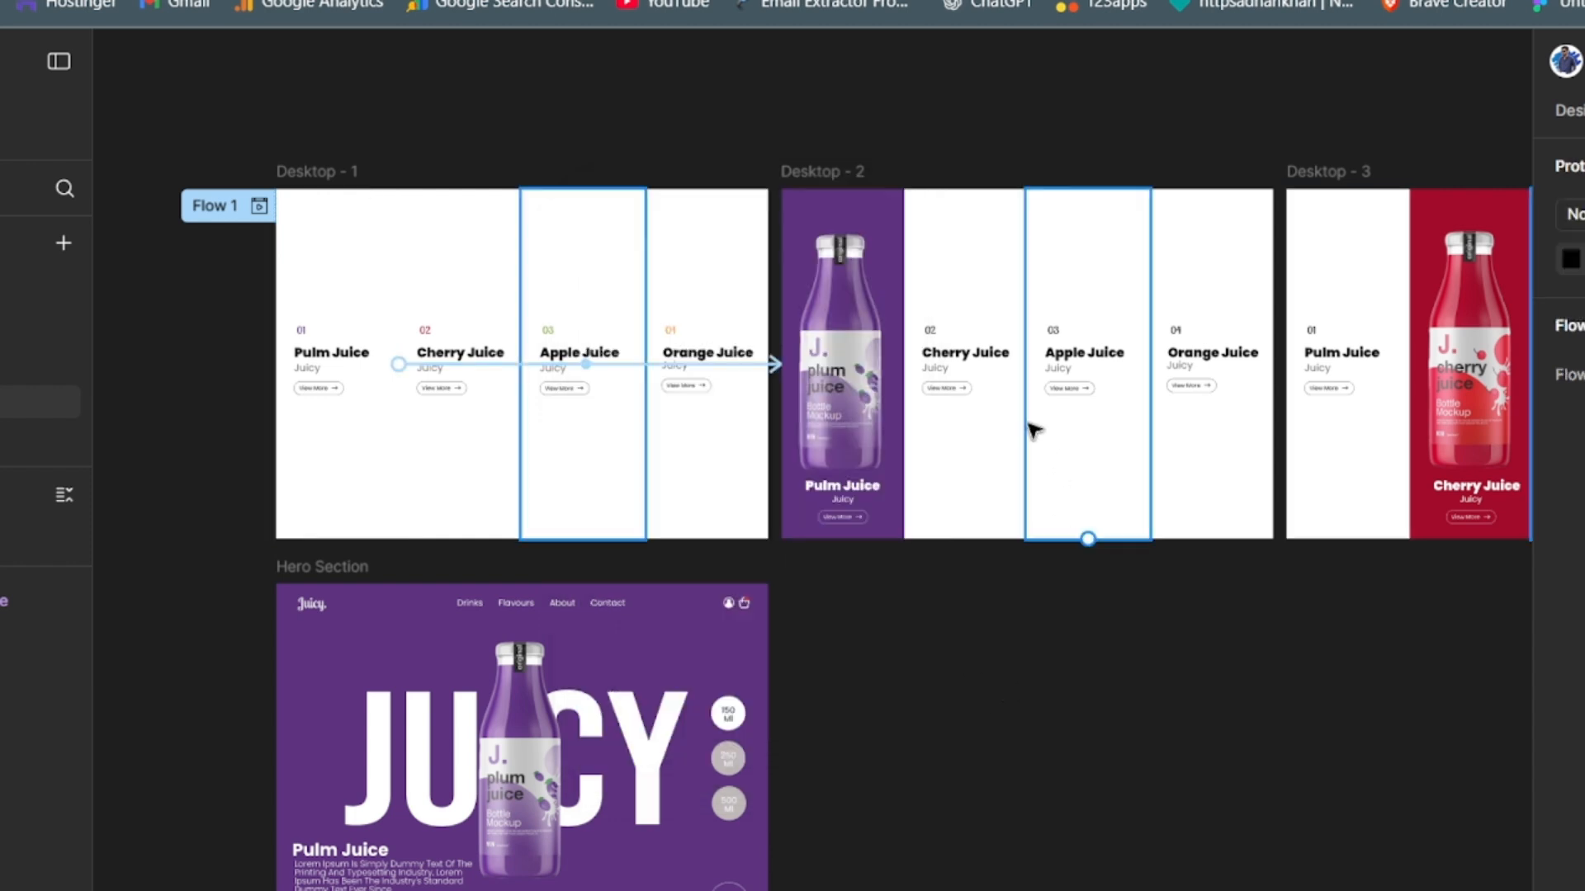
# - Link the Cherry Juice column of Desktop - 2 to Desktop - 3 with a While hovering trigger
pyautogui.click(971, 456)
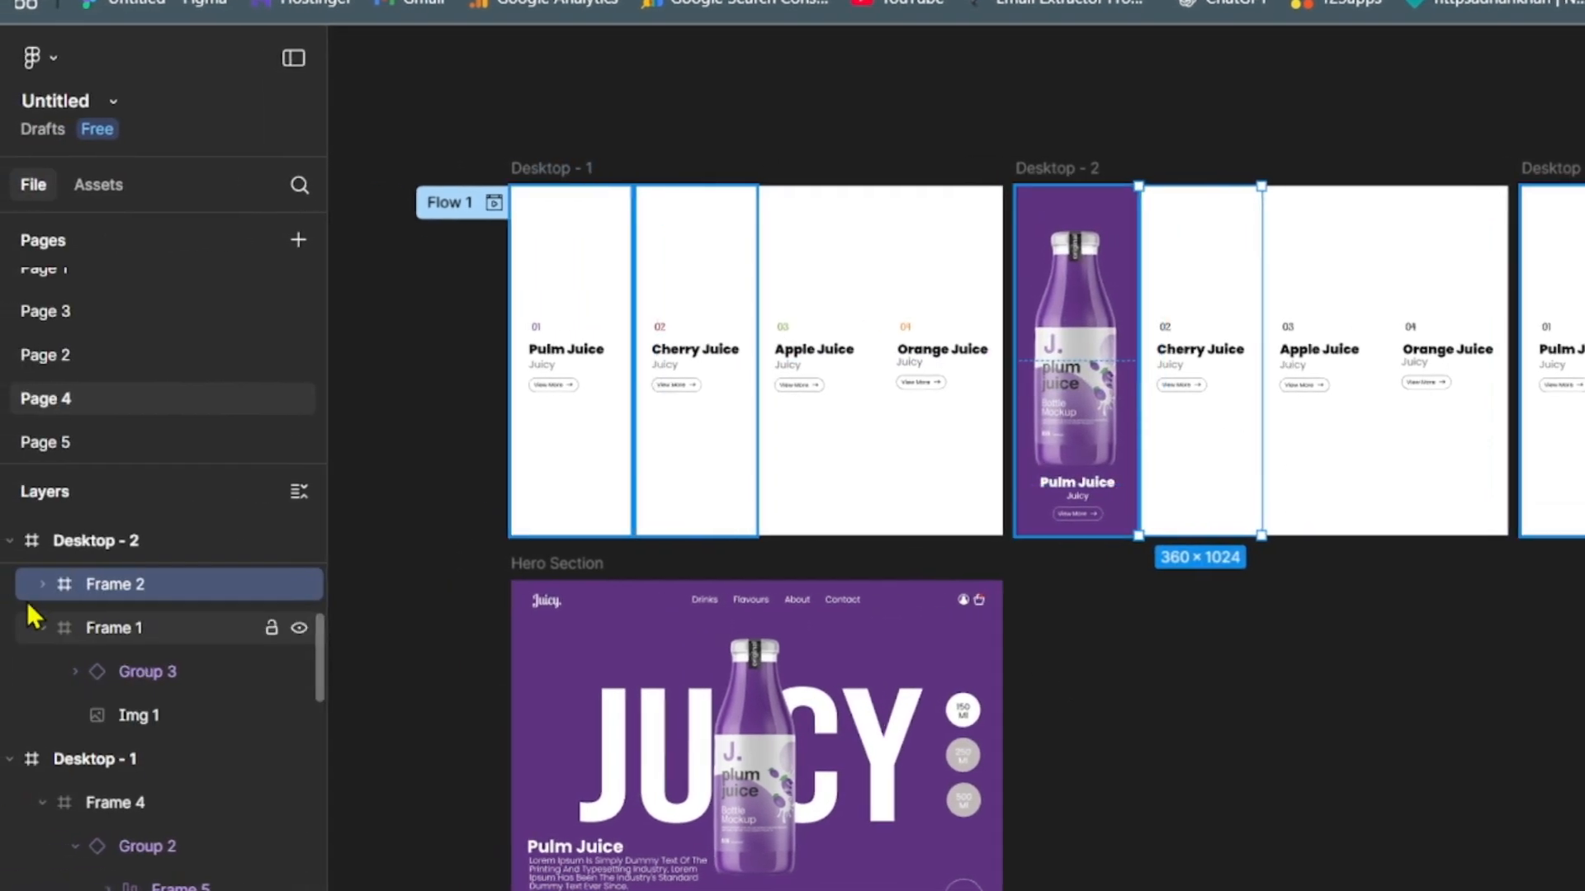
pyautogui.click(12, 761)
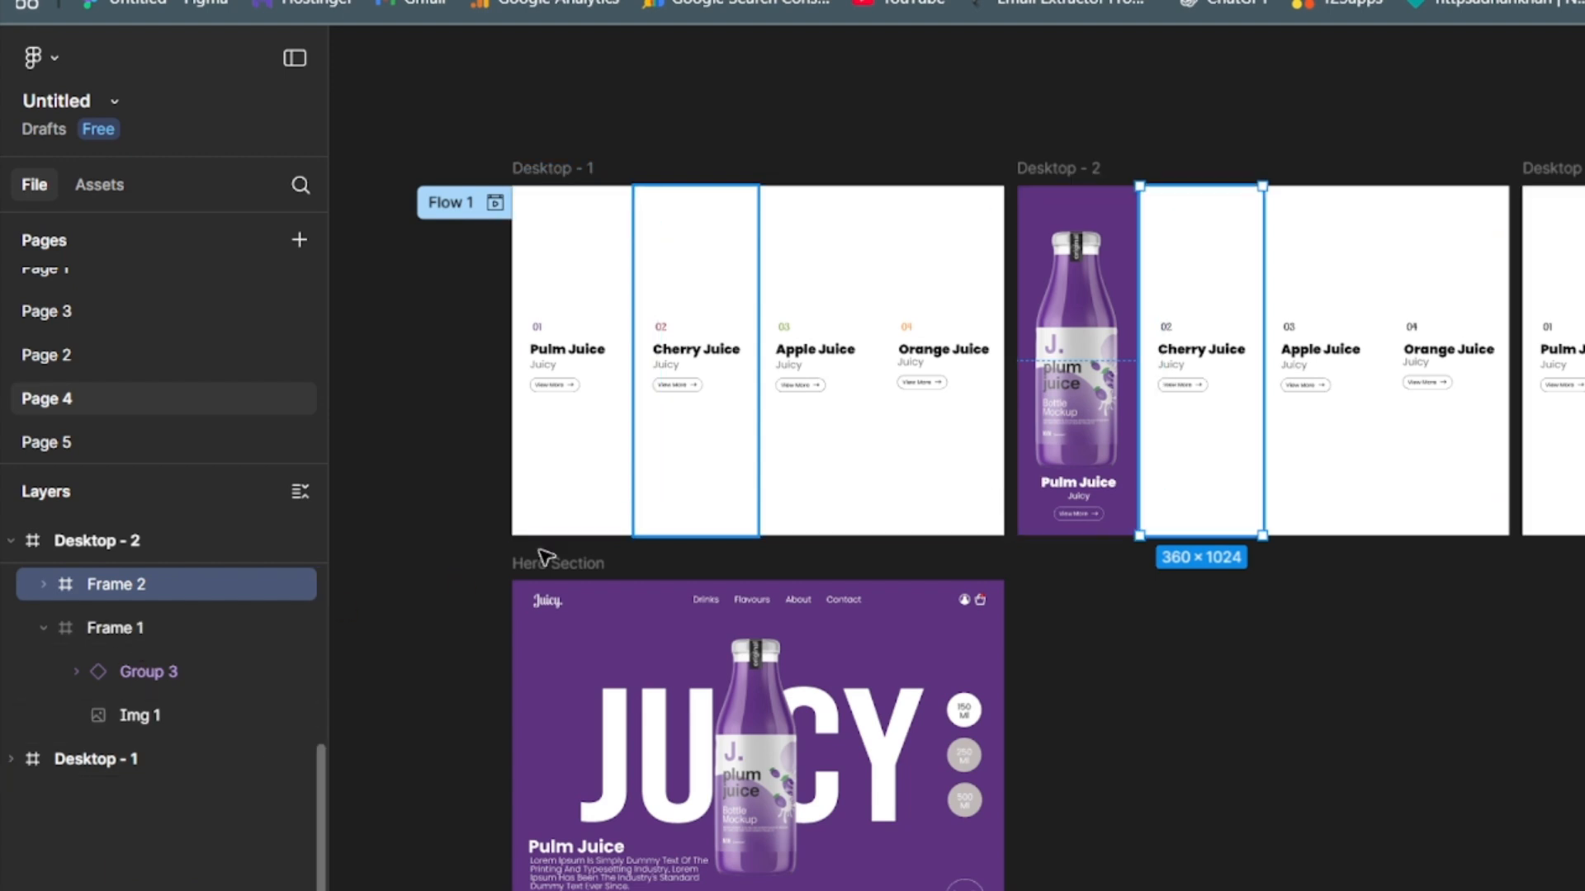
pyautogui.moveTo(1262, 361); pyautogui.dragTo(1584, 352)
pyautogui.moveTo(1437, 450); pyautogui.dragTo(1436, 450)
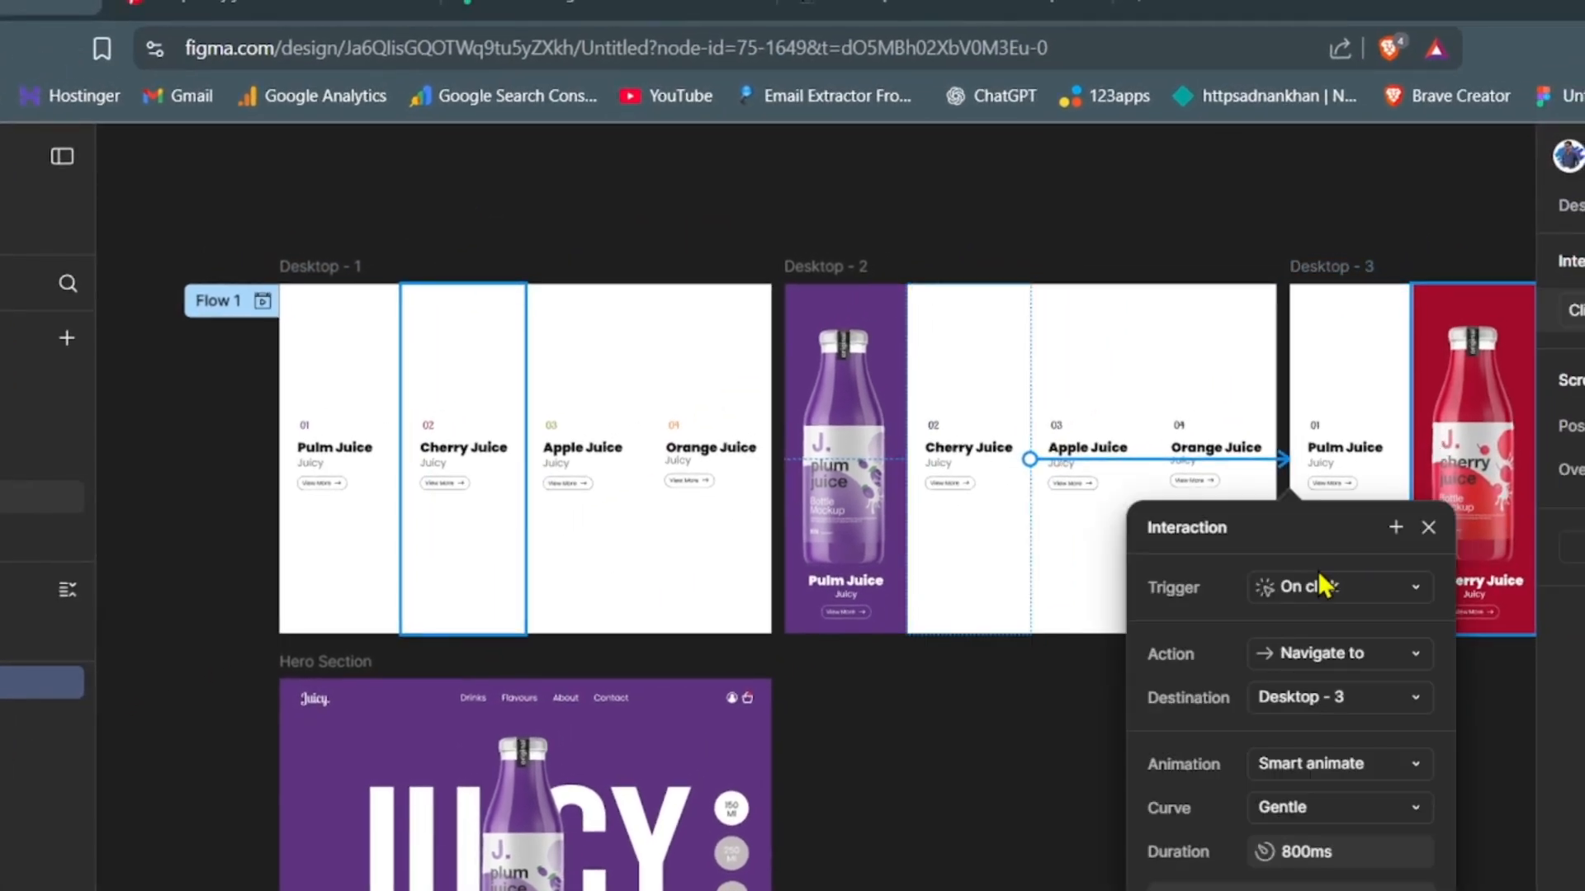
pyautogui.moveTo(1291, 530); pyautogui.dragTo(988, 314)
pyautogui.click(1007, 364)
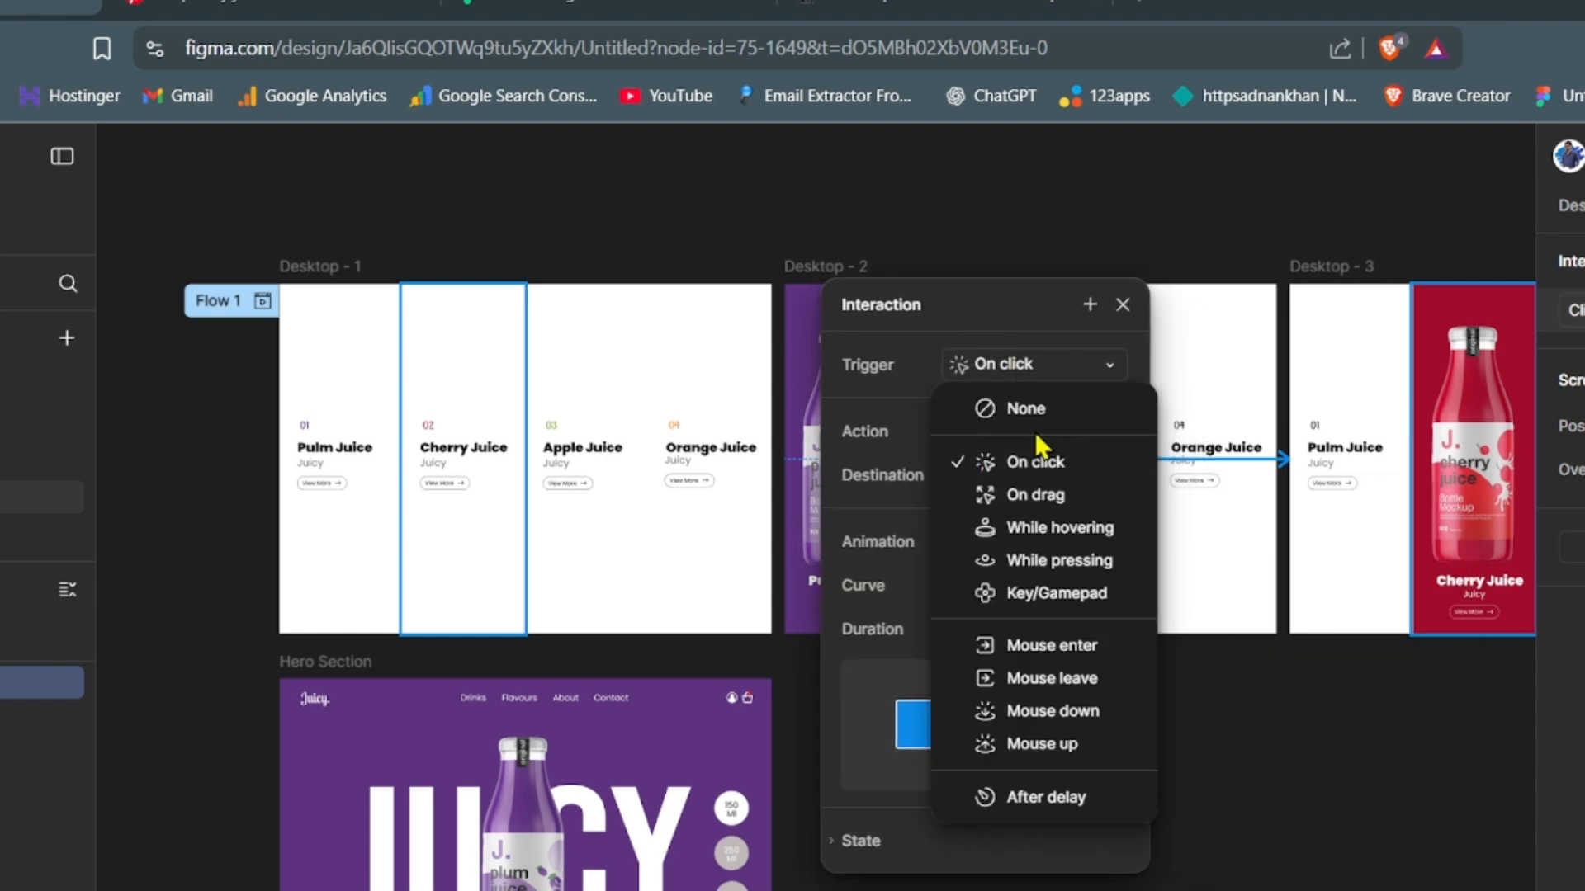
pyautogui.click(1038, 532)
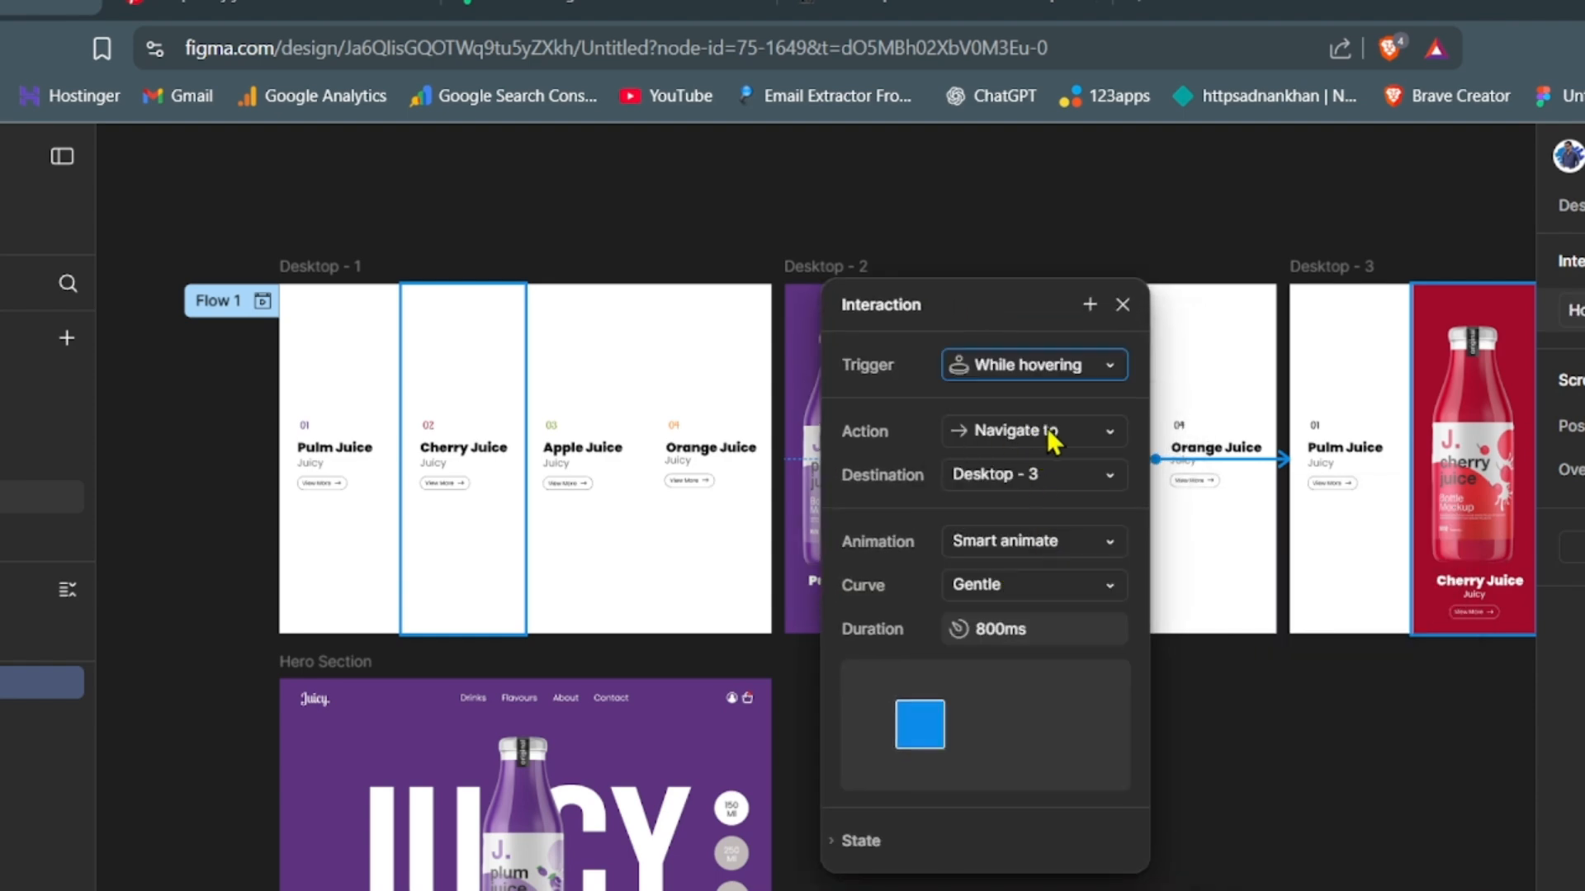
pyautogui.click(1226, 771)
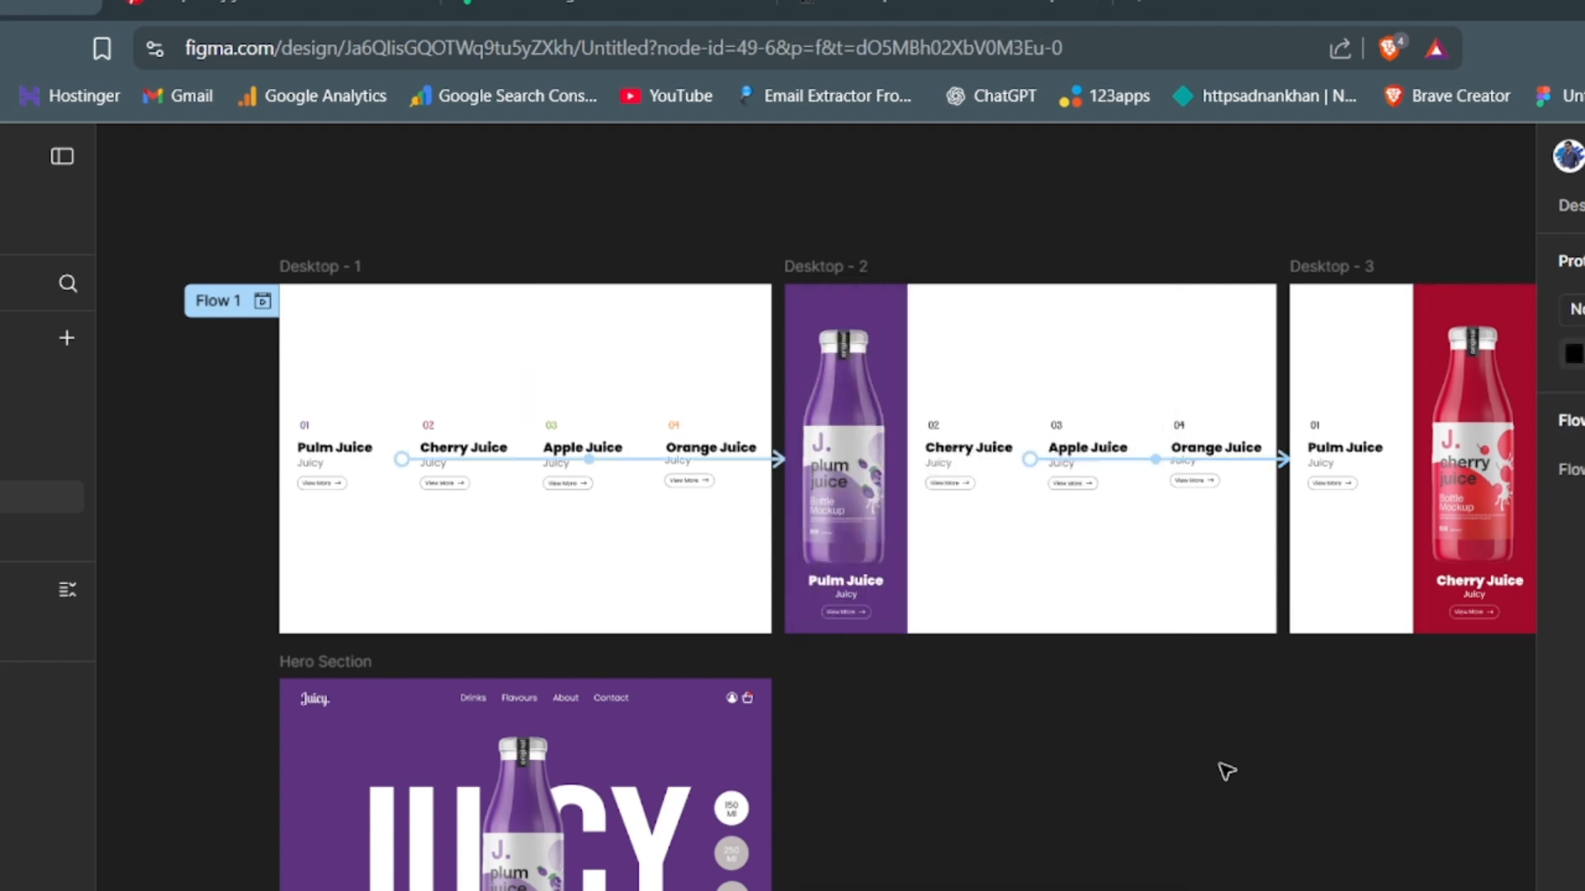
# - Link the Apple Juice column of Desktop - 3 to Desktop - 4 with a While hovering trigger
pyautogui.moveTo(1231, 765); pyautogui.dragTo(426, 812)
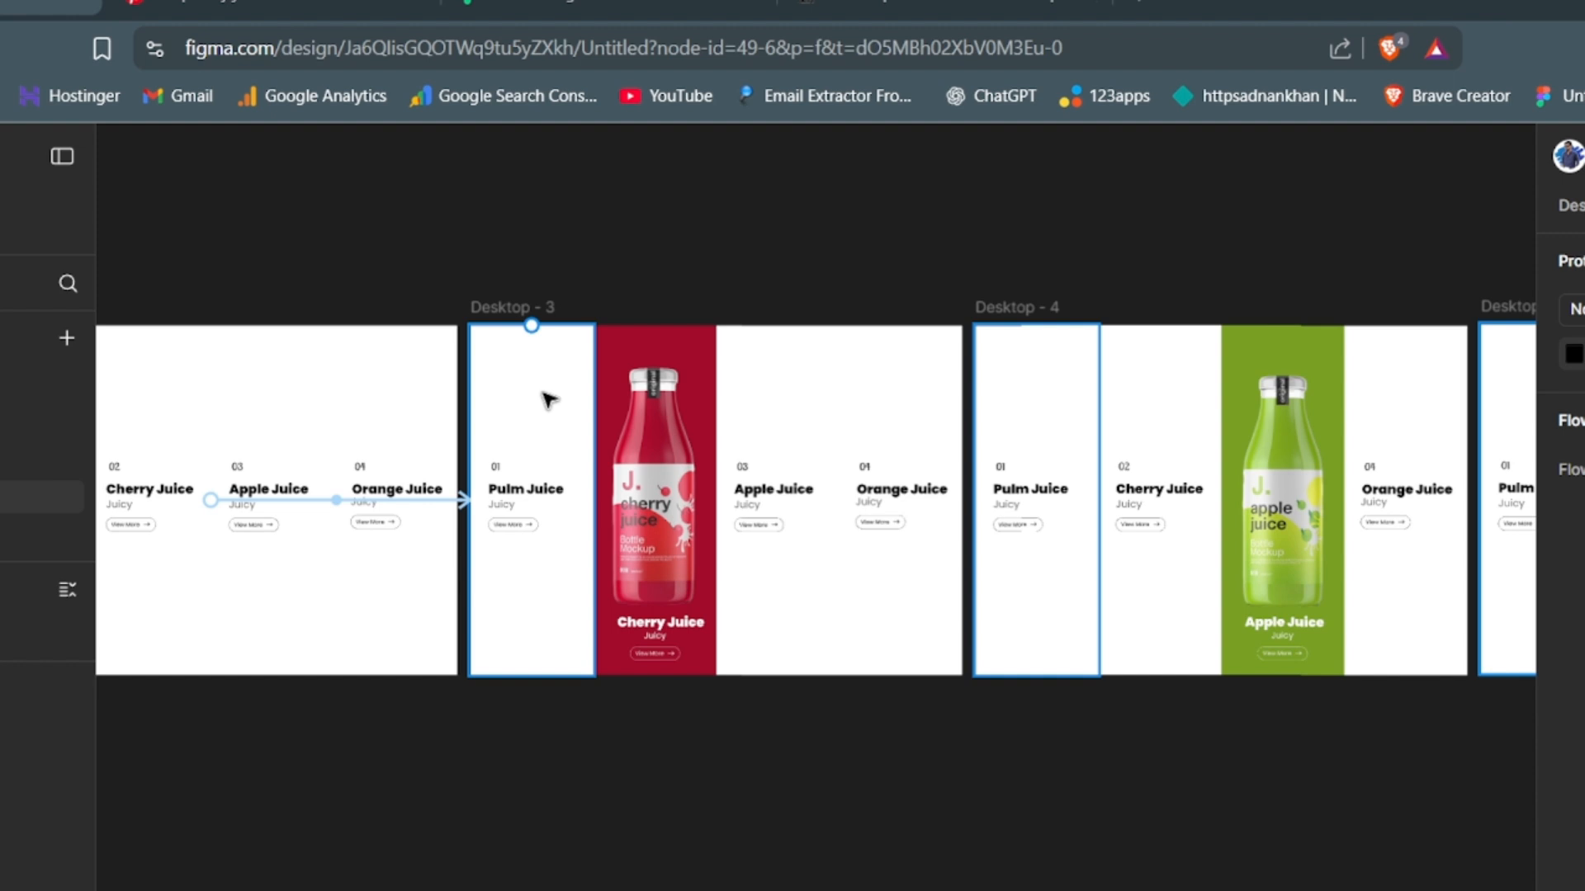
pyautogui.click(786, 458)
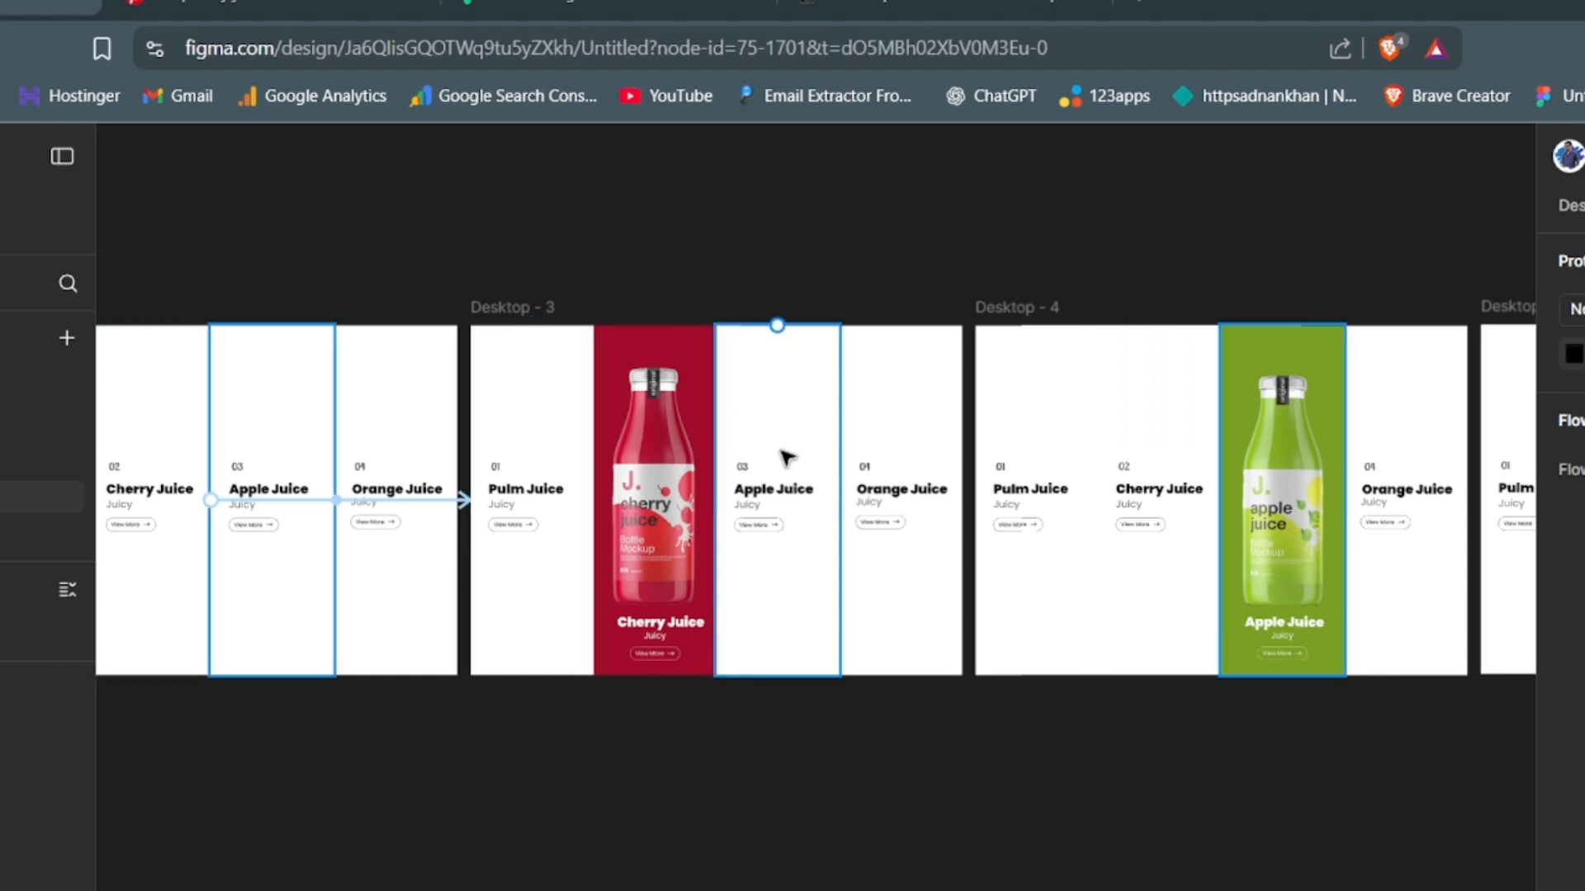
pyautogui.click(786, 458)
pyautogui.moveTo(838, 499); pyautogui.dragTo(1279, 508)
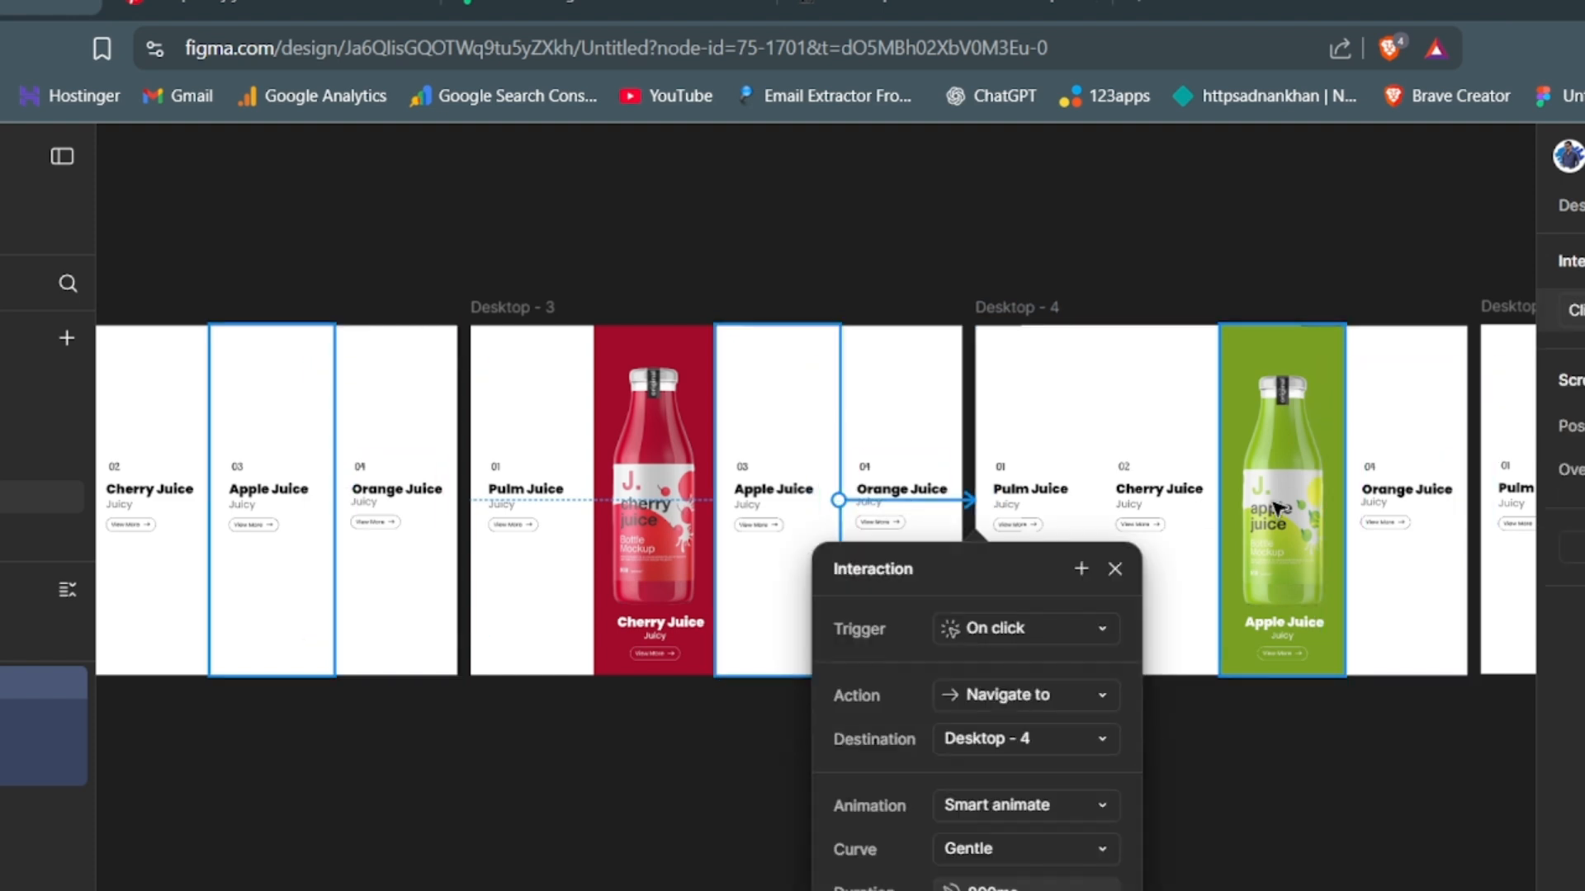
pyautogui.moveTo(1001, 570); pyautogui.dragTo(896, 309)
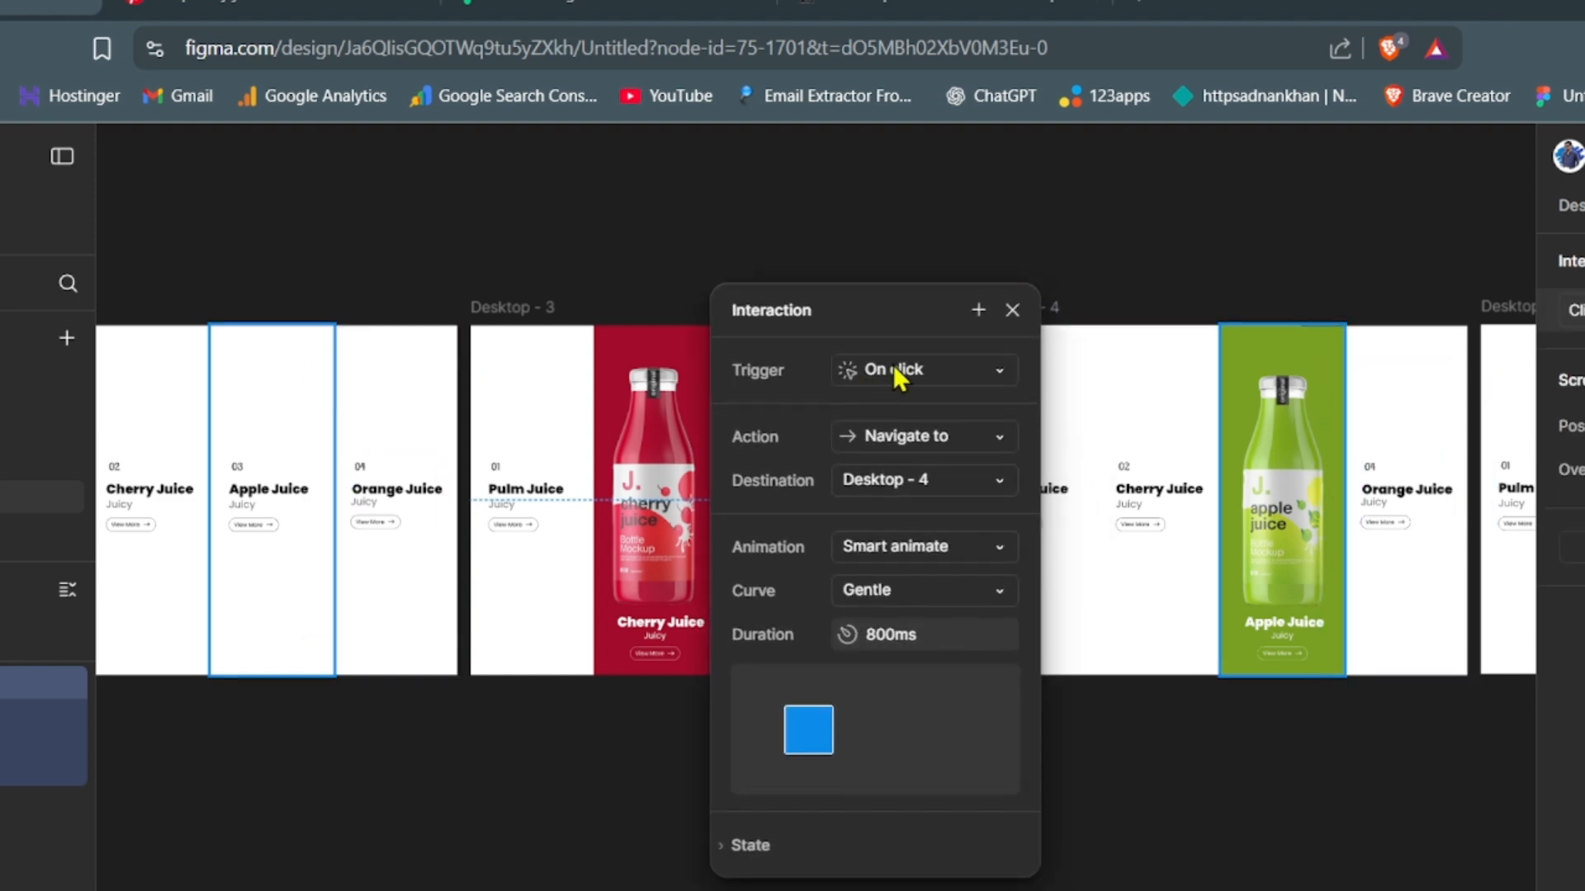
pyautogui.click(898, 375)
pyautogui.click(909, 530)
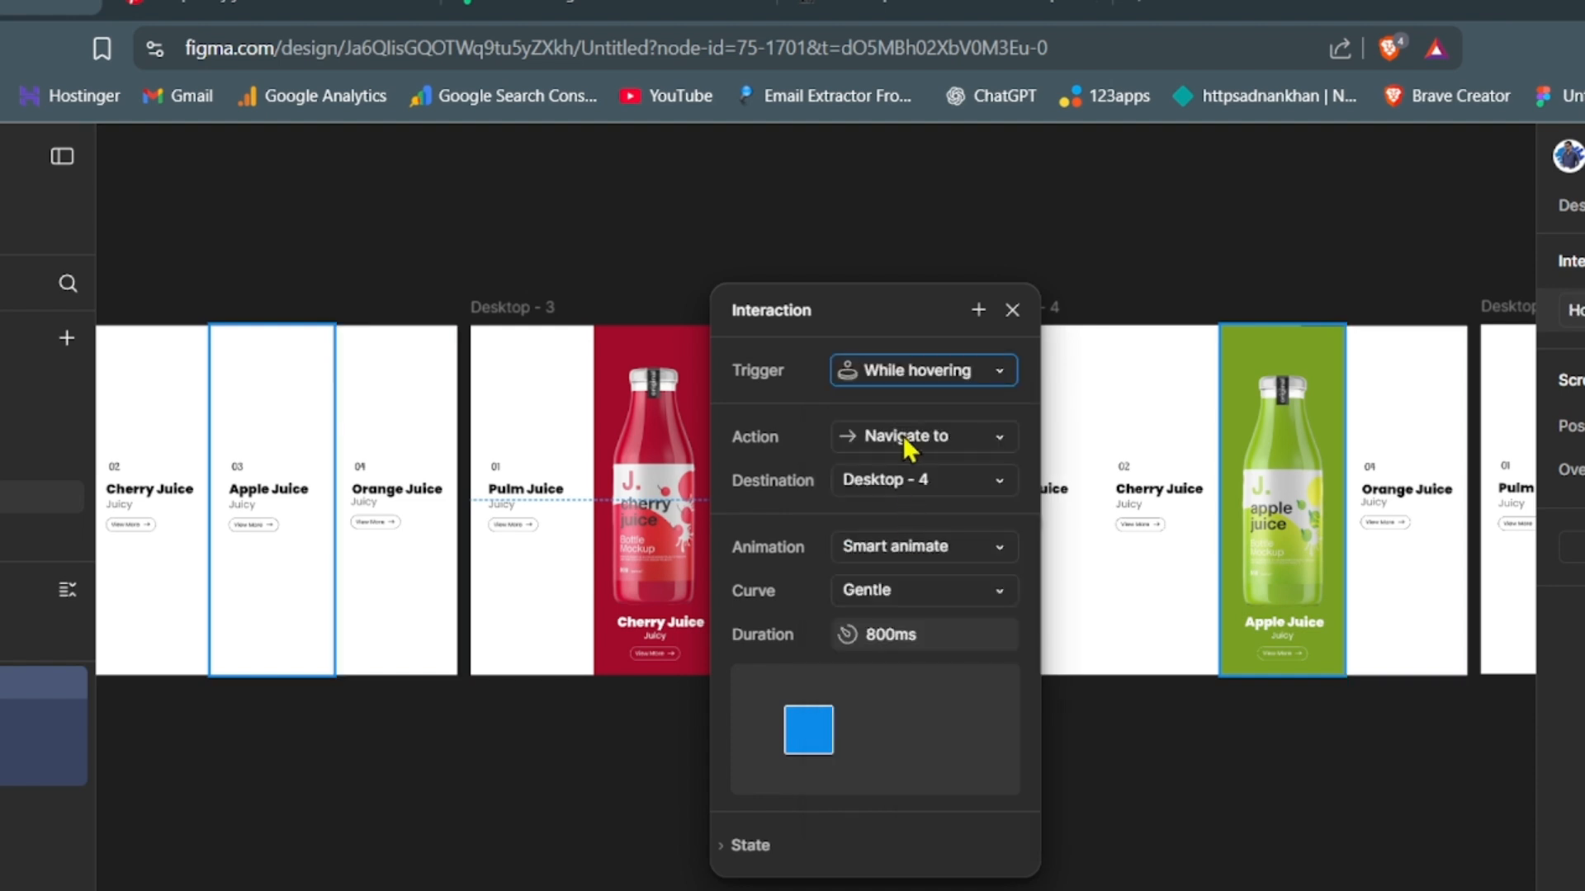
pyautogui.click(1129, 754)
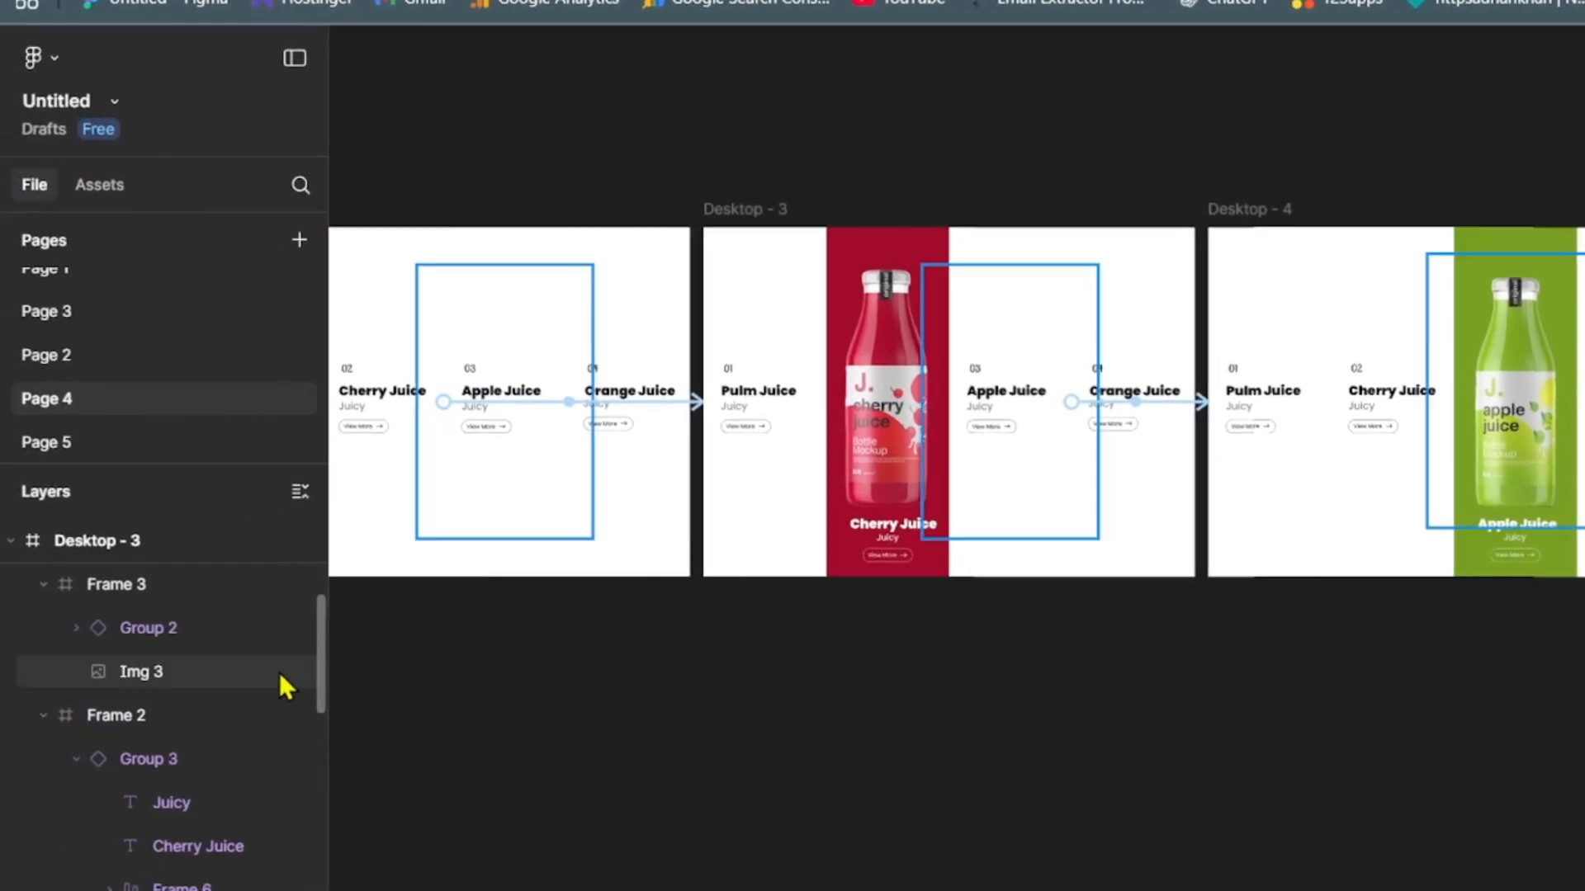
# - Link the Orange Juice column of Desktop - 4 to Desktop - 5 with a While hovering trigger
pyautogui.moveTo(319, 661); pyautogui.dragTo(328, 552)
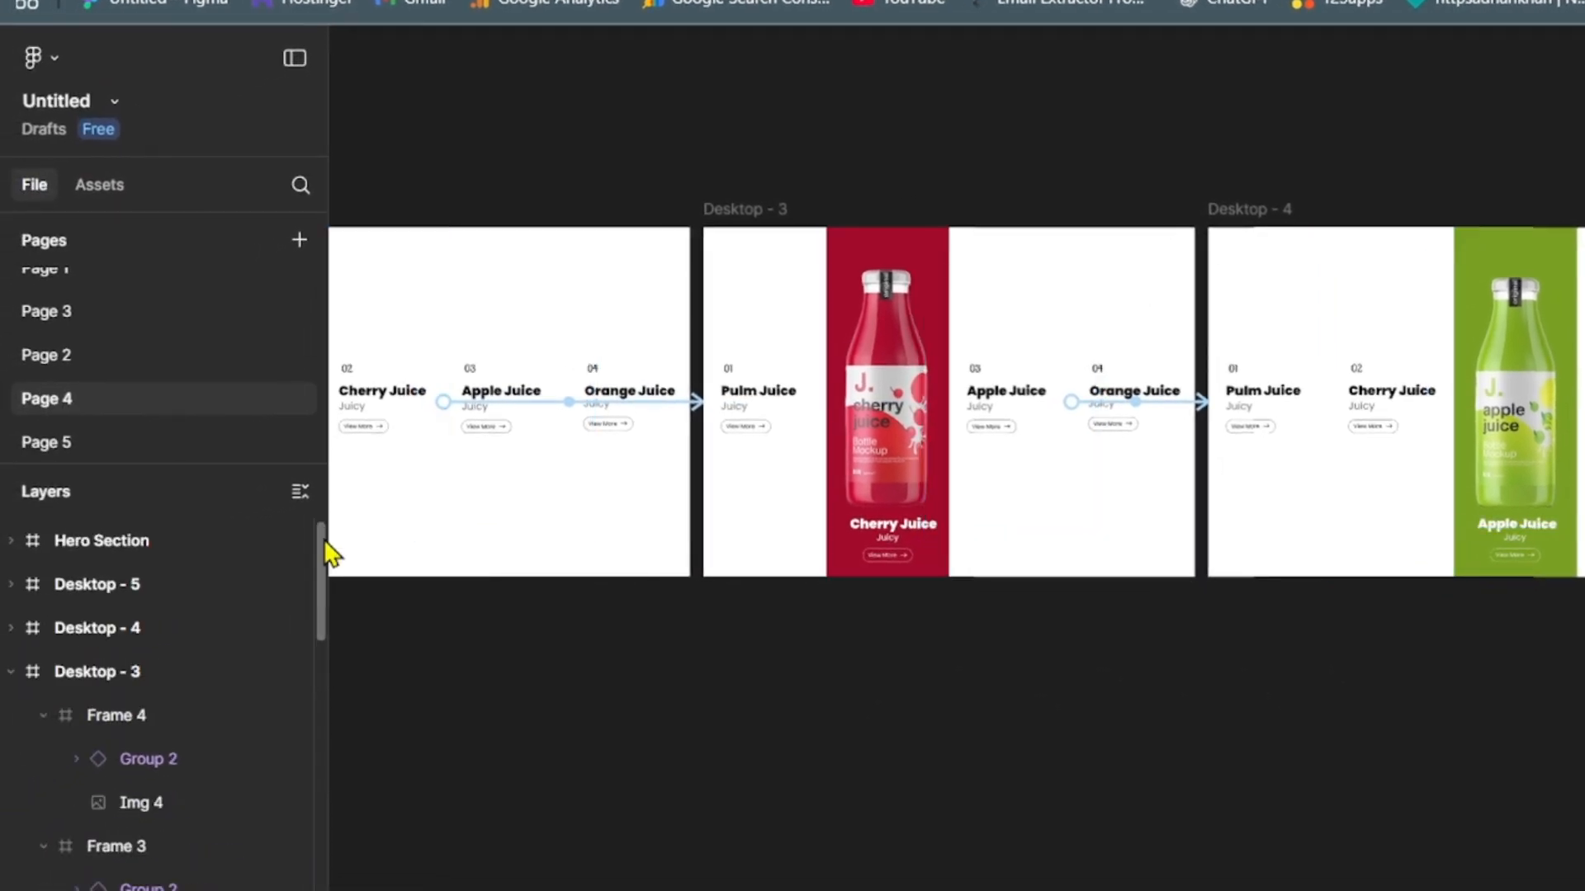
pyautogui.click(105, 629)
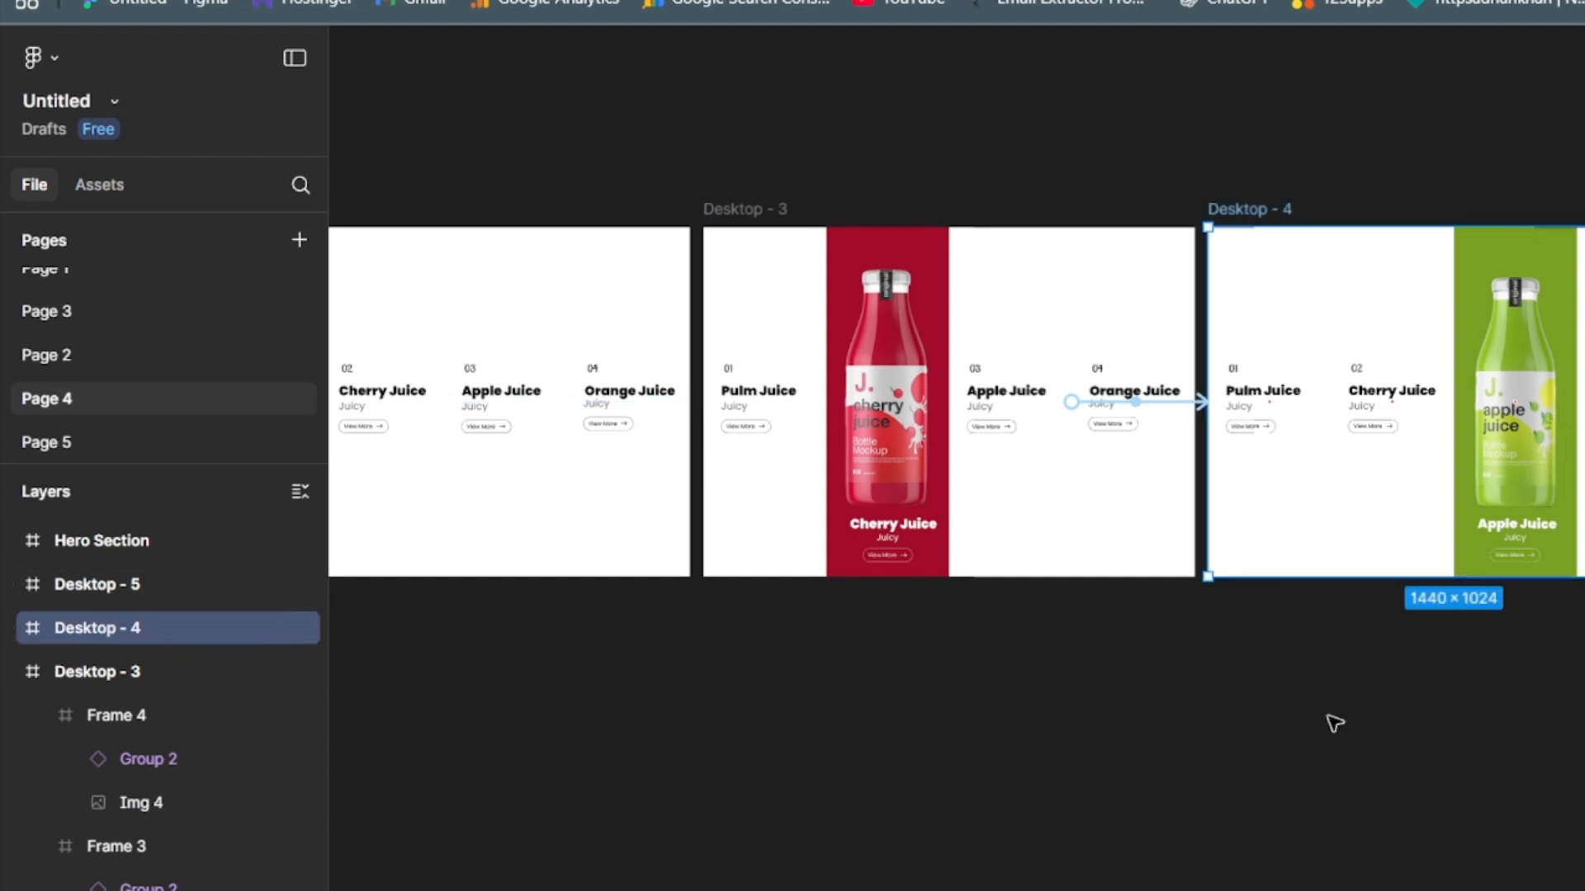
pyautogui.moveTo(1348, 725); pyautogui.dragTo(530, 711)
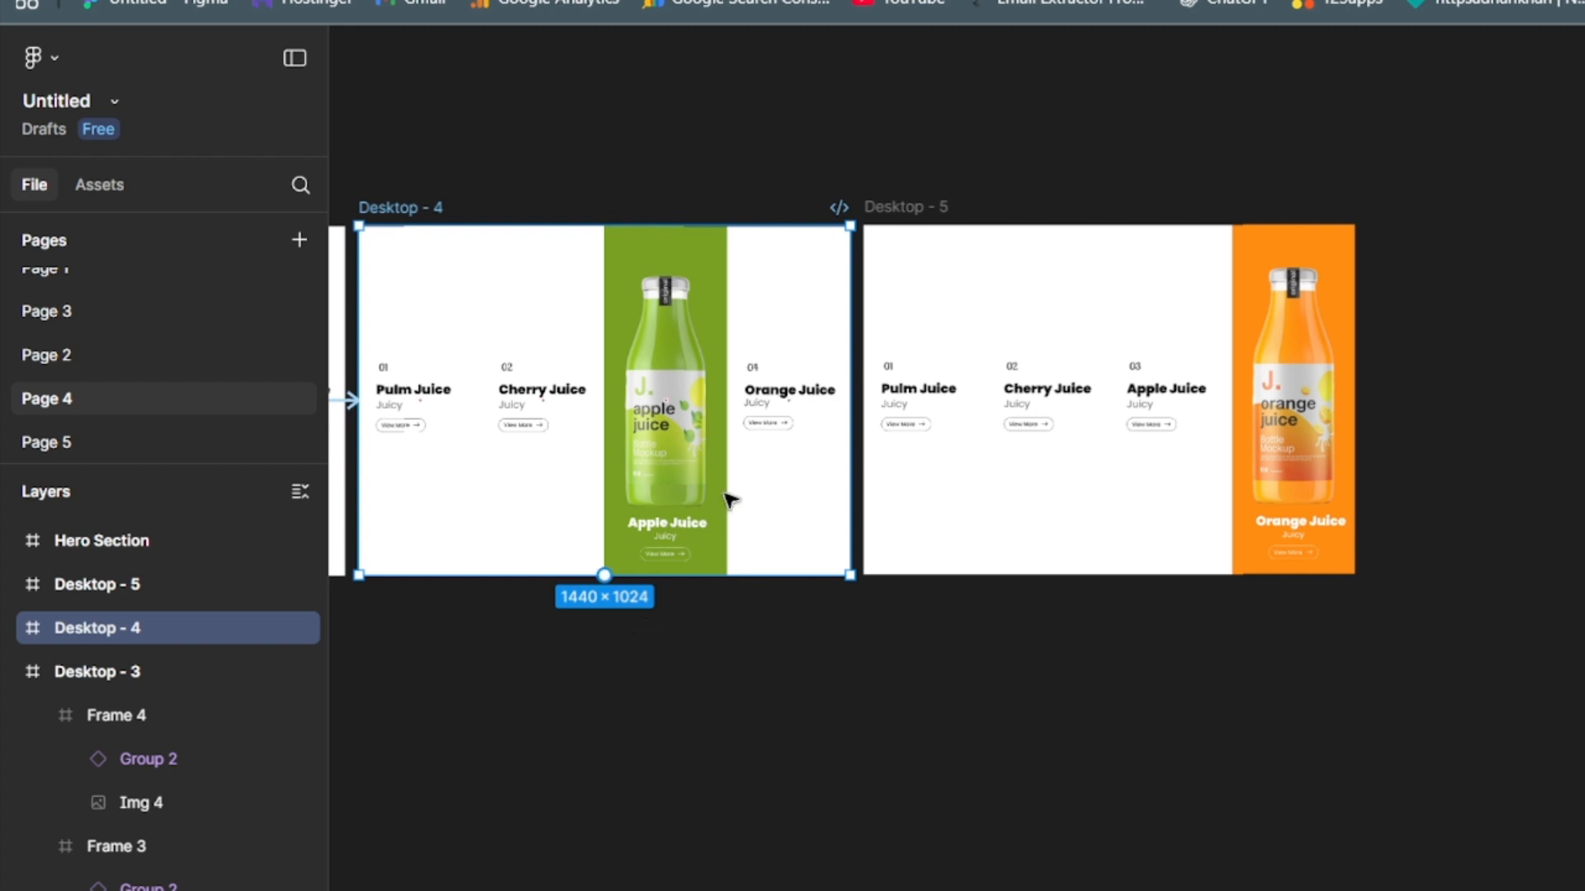
pyautogui.click(809, 506)
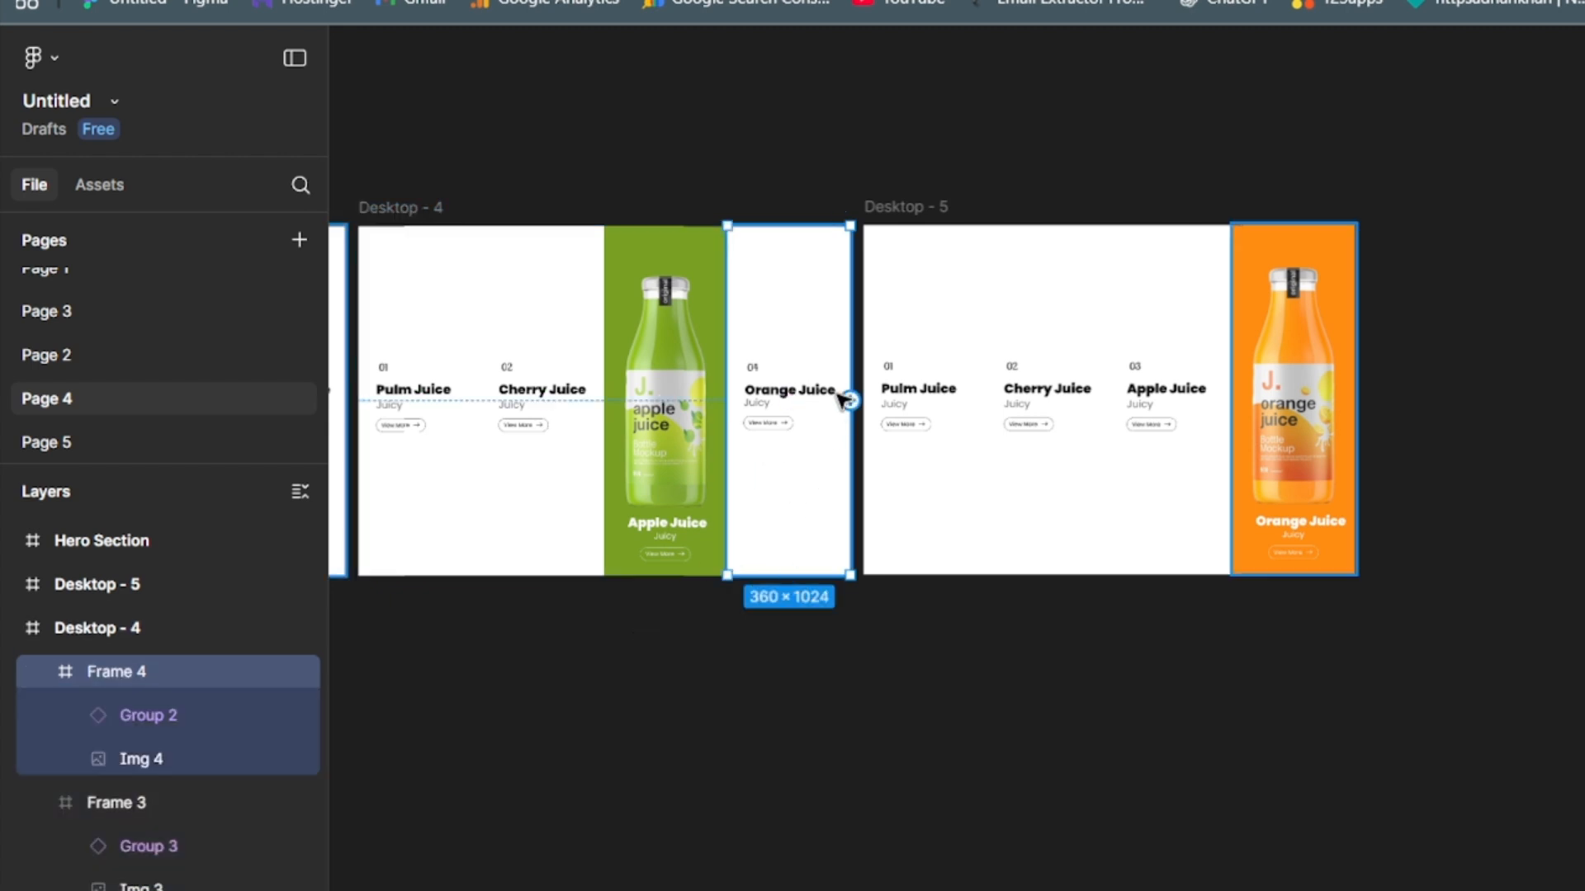
pyautogui.moveTo(1112, 408); pyautogui.dragTo(1111, 407)
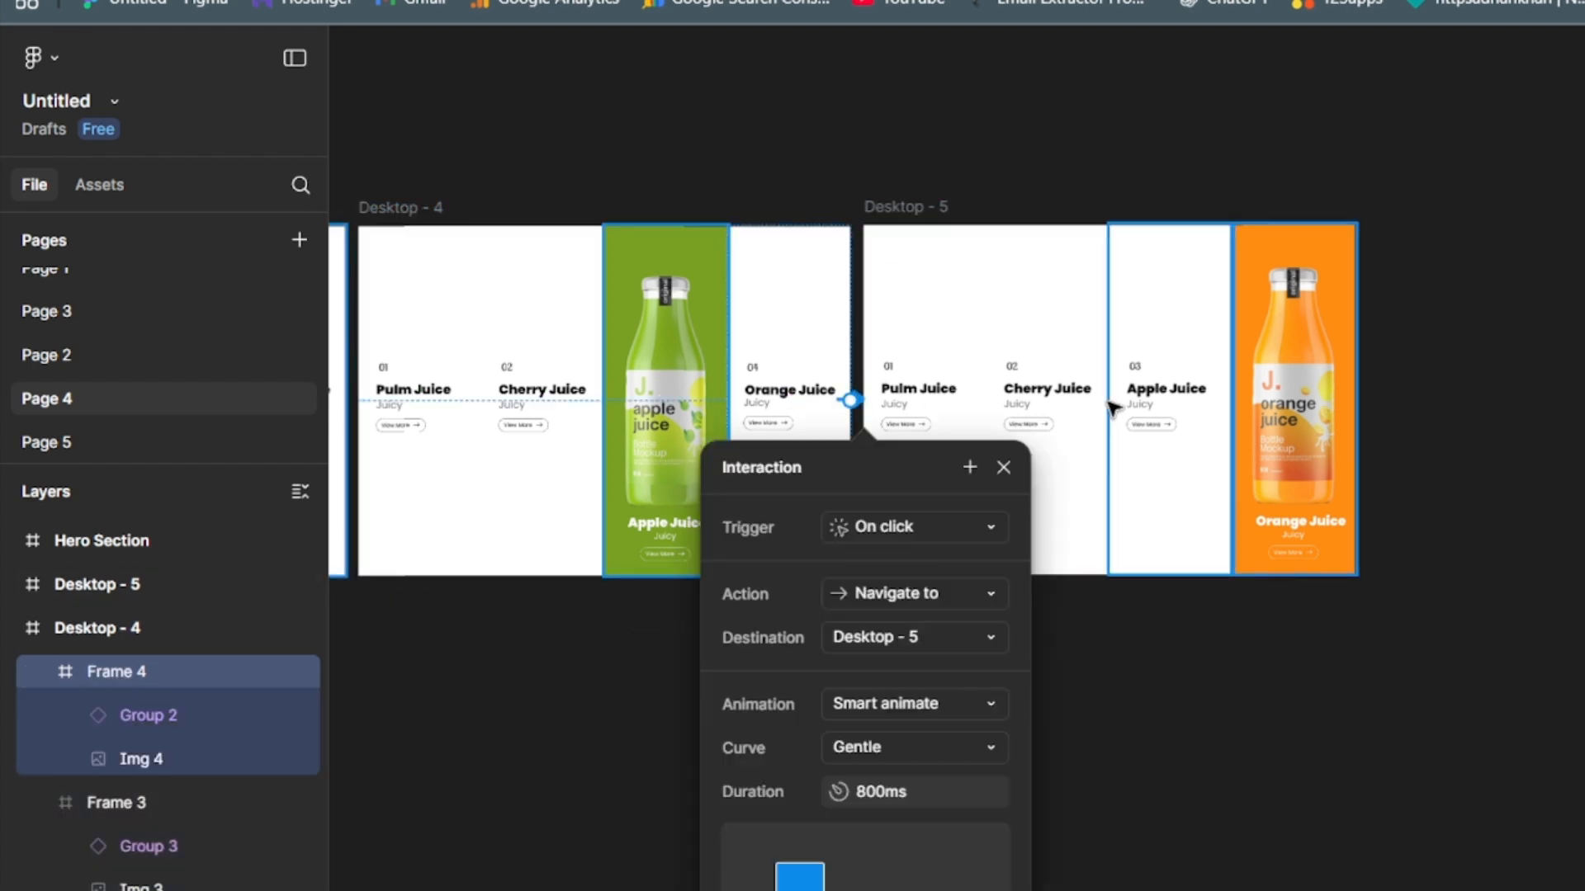
pyautogui.click(996, 299)
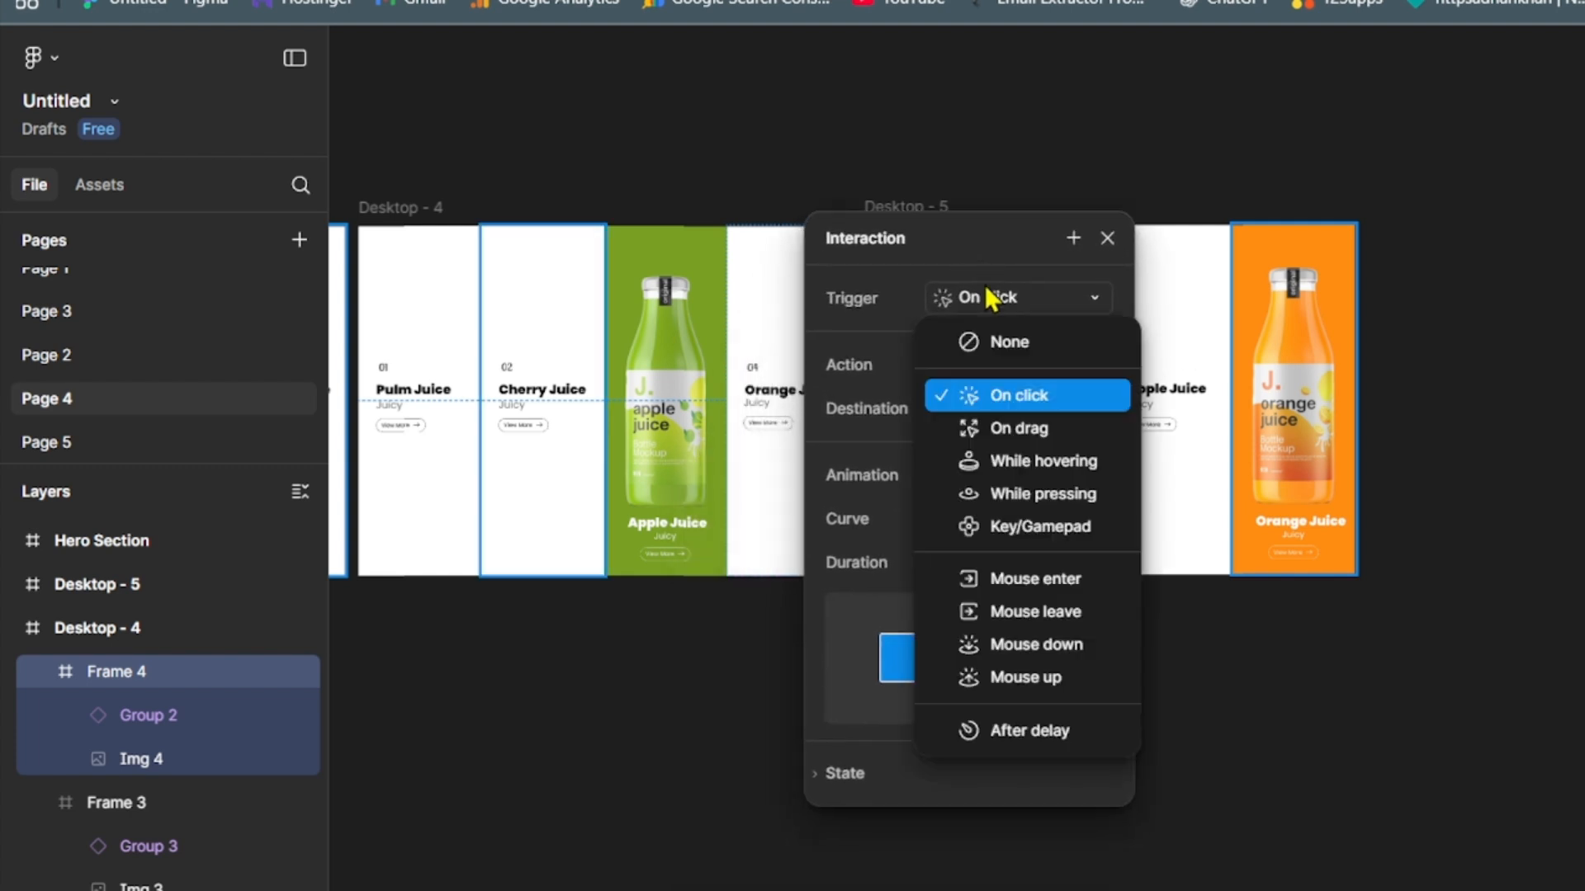
pyautogui.click(1020, 460)
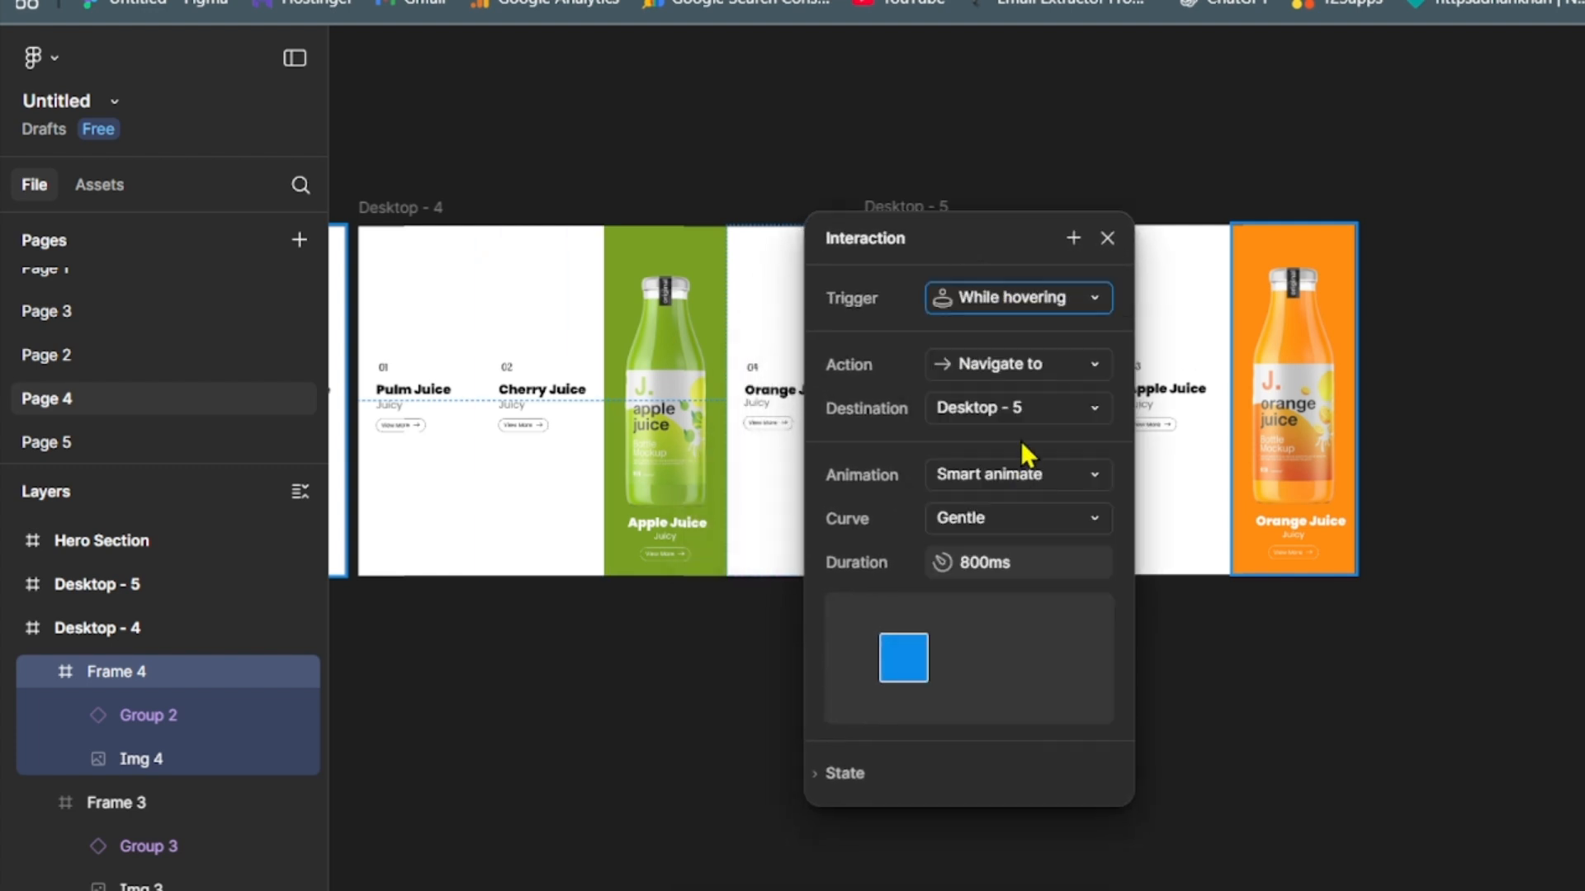
# - Close the interaction settings and collapse the Desktop - 4 and Desktop - 3 frames in the layer list
pyautogui.click(739, 661)
pyautogui.press('-')
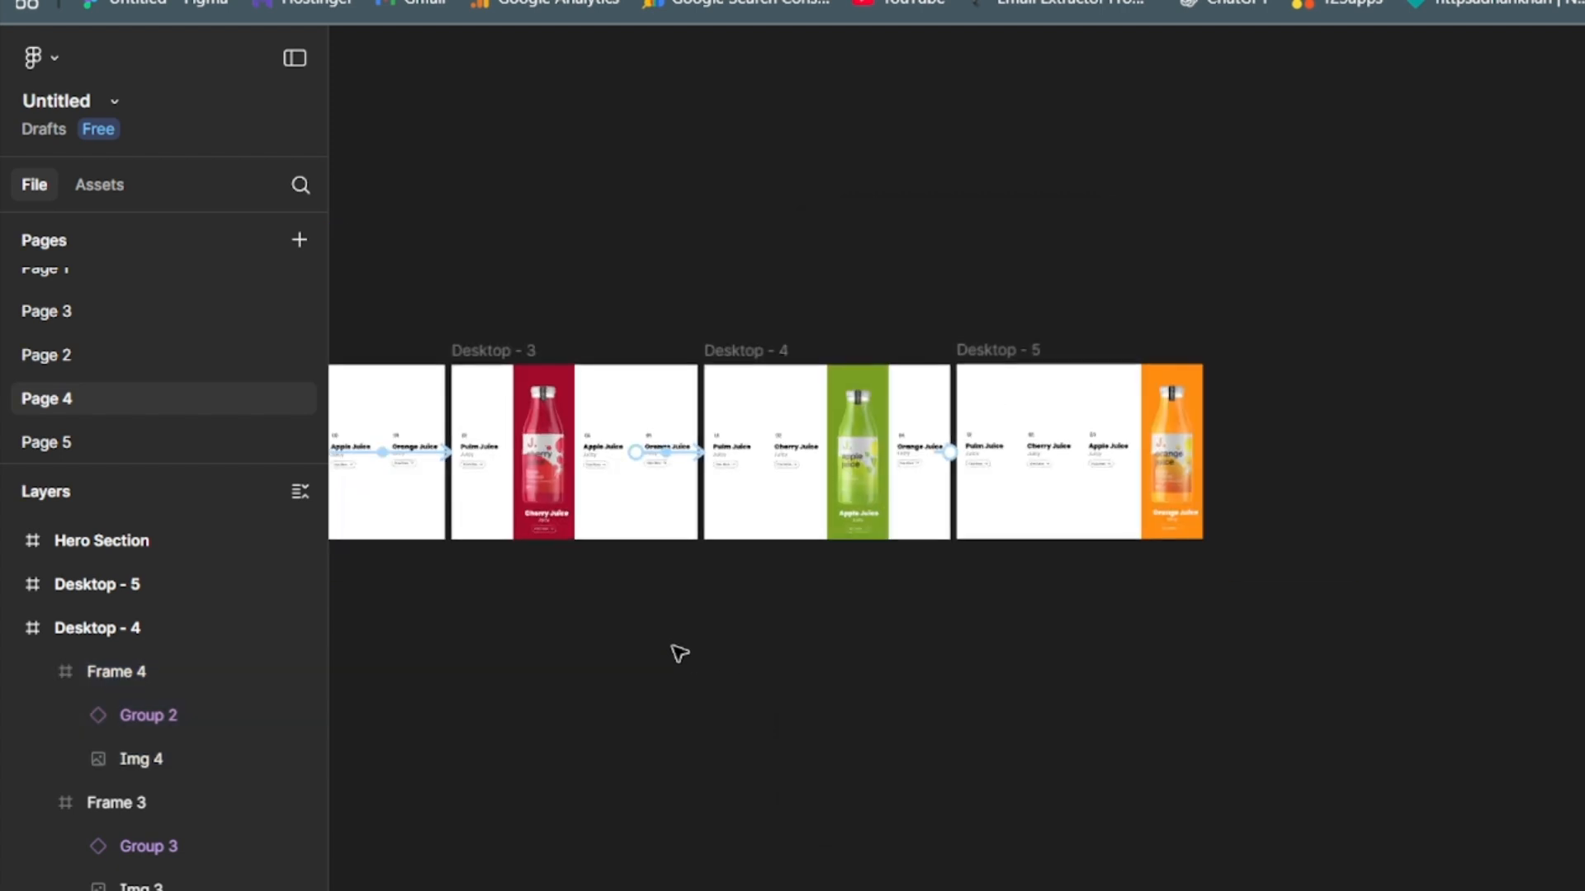
pyautogui.moveTo(904, 679); pyautogui.dragTo(1369, 530)
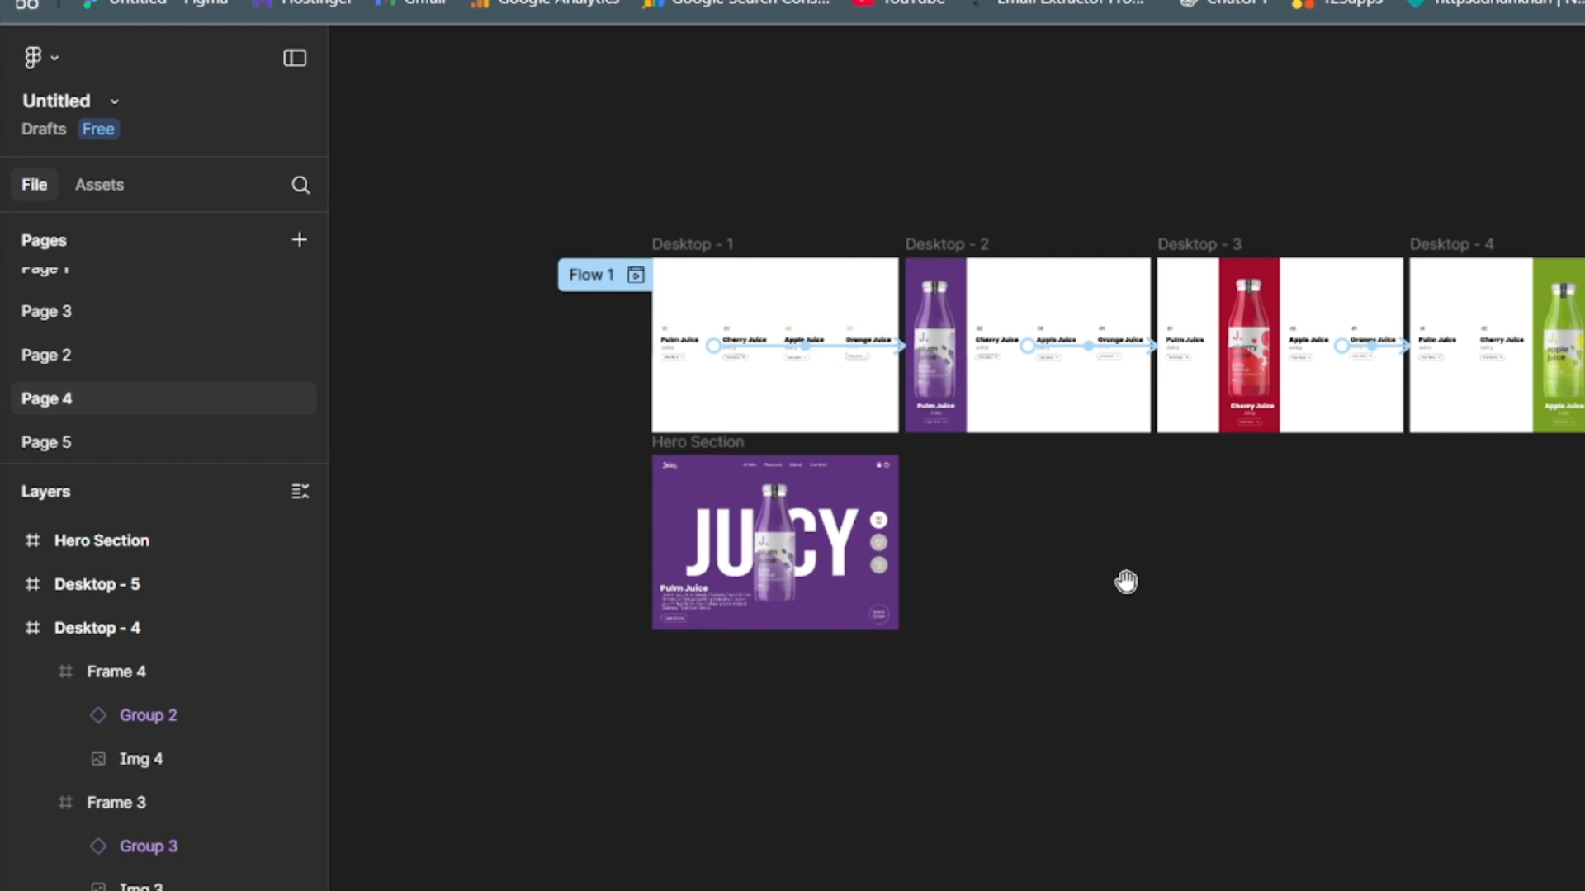
pyautogui.click(11, 630)
pyautogui.click(11, 630)
pyautogui.click(16, 631)
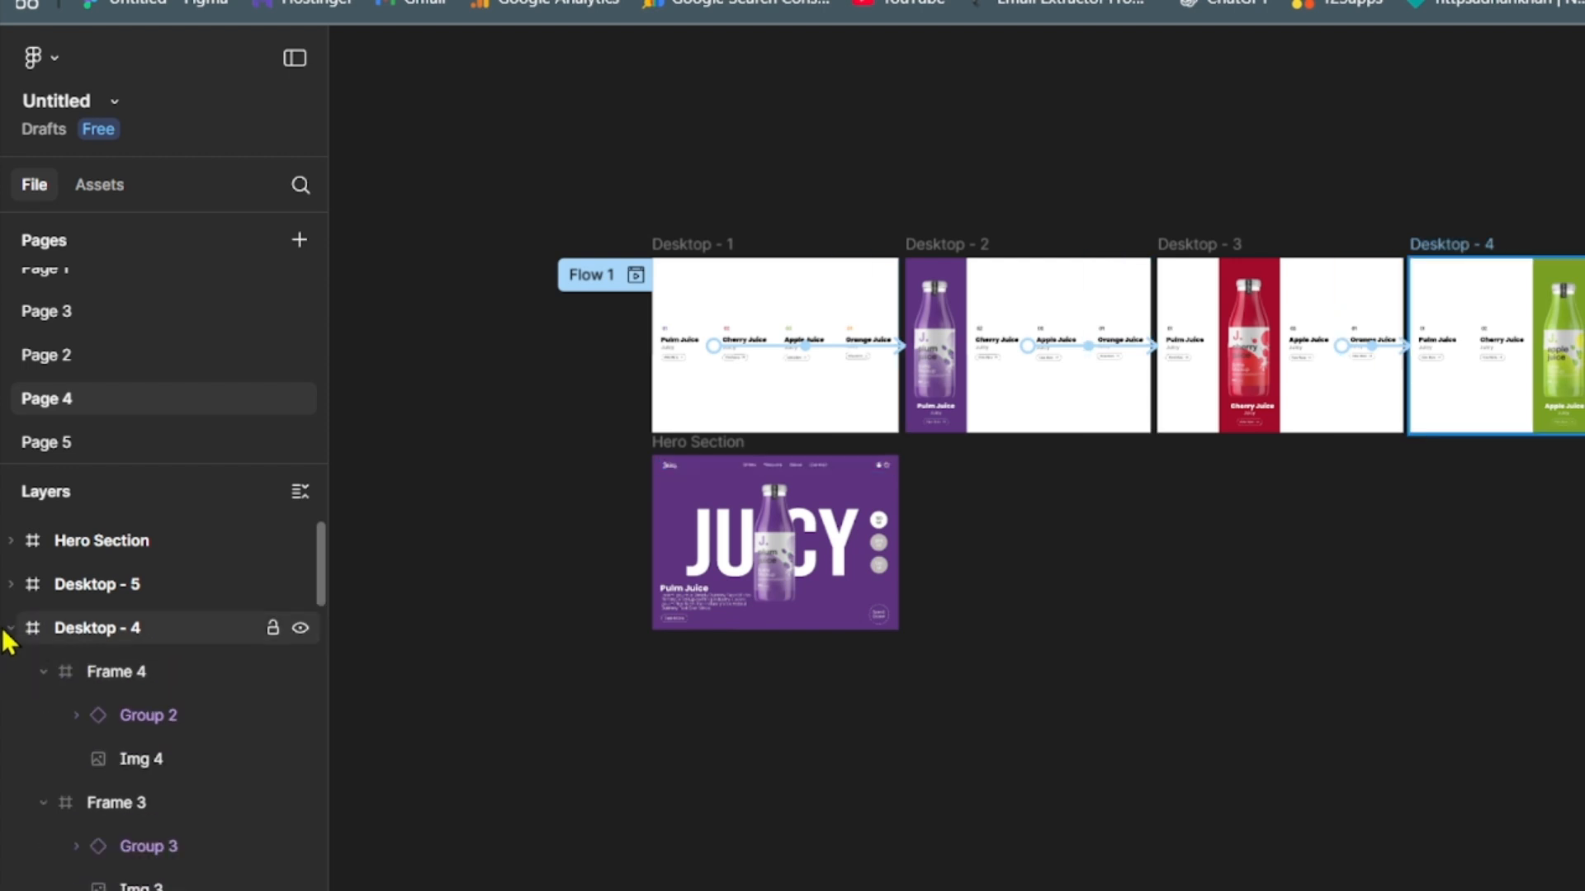
pyautogui.click(10, 629)
pyautogui.click(10, 671)
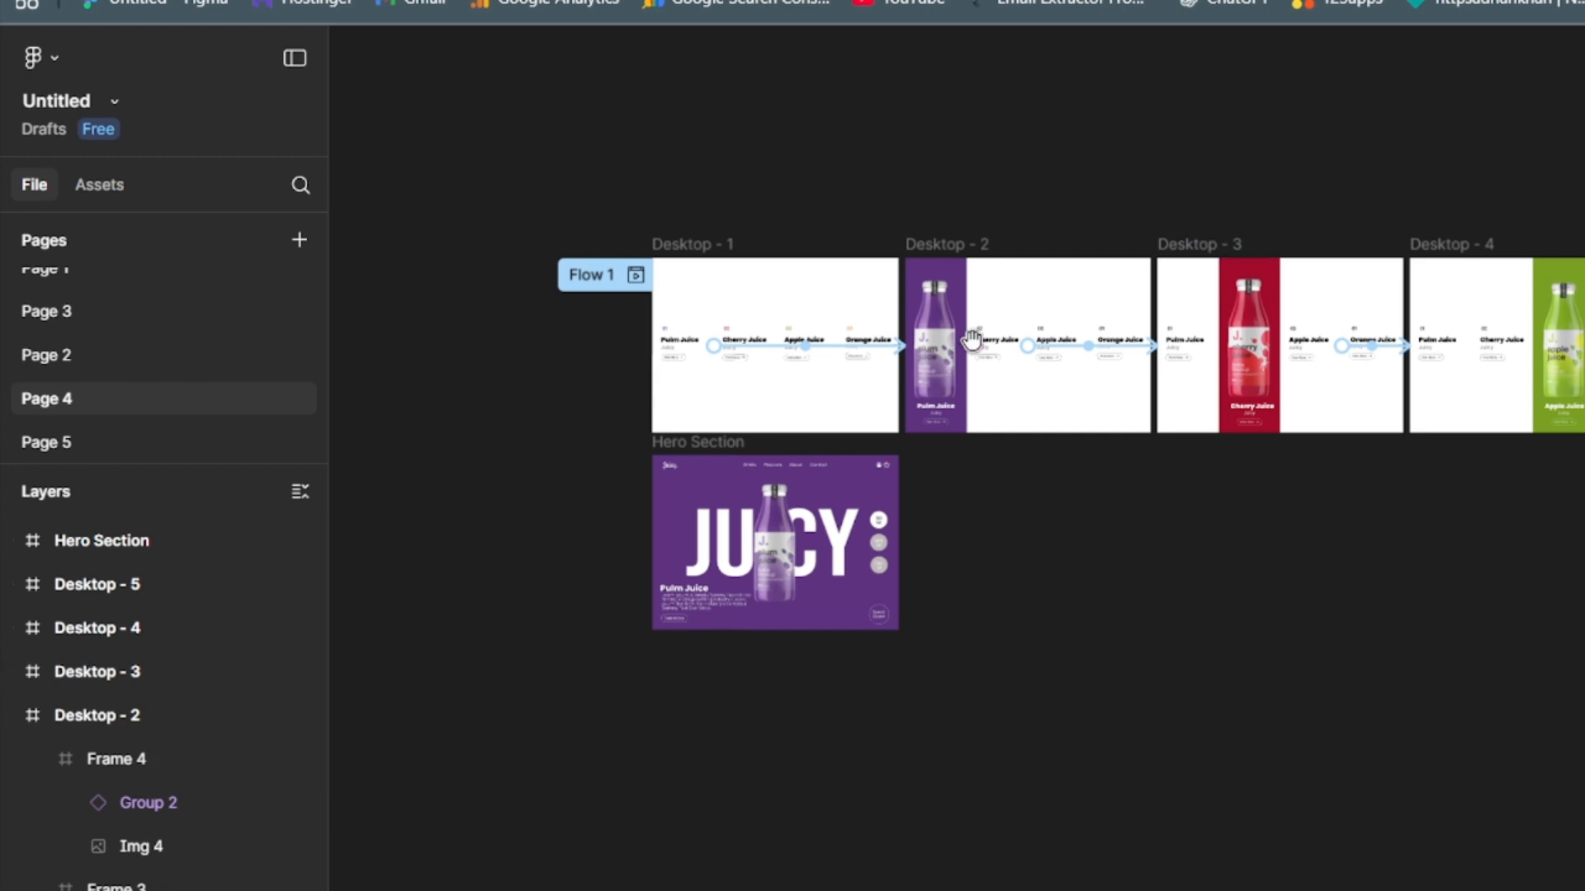
# - Link the View More button in the Pulm Juice column of Desktop - 2 to the Hero Section with an On click trigger
pyautogui.click(937, 431)
pyautogui.click(1111, 622)
pyautogui.scroll(5, 1107, 622)
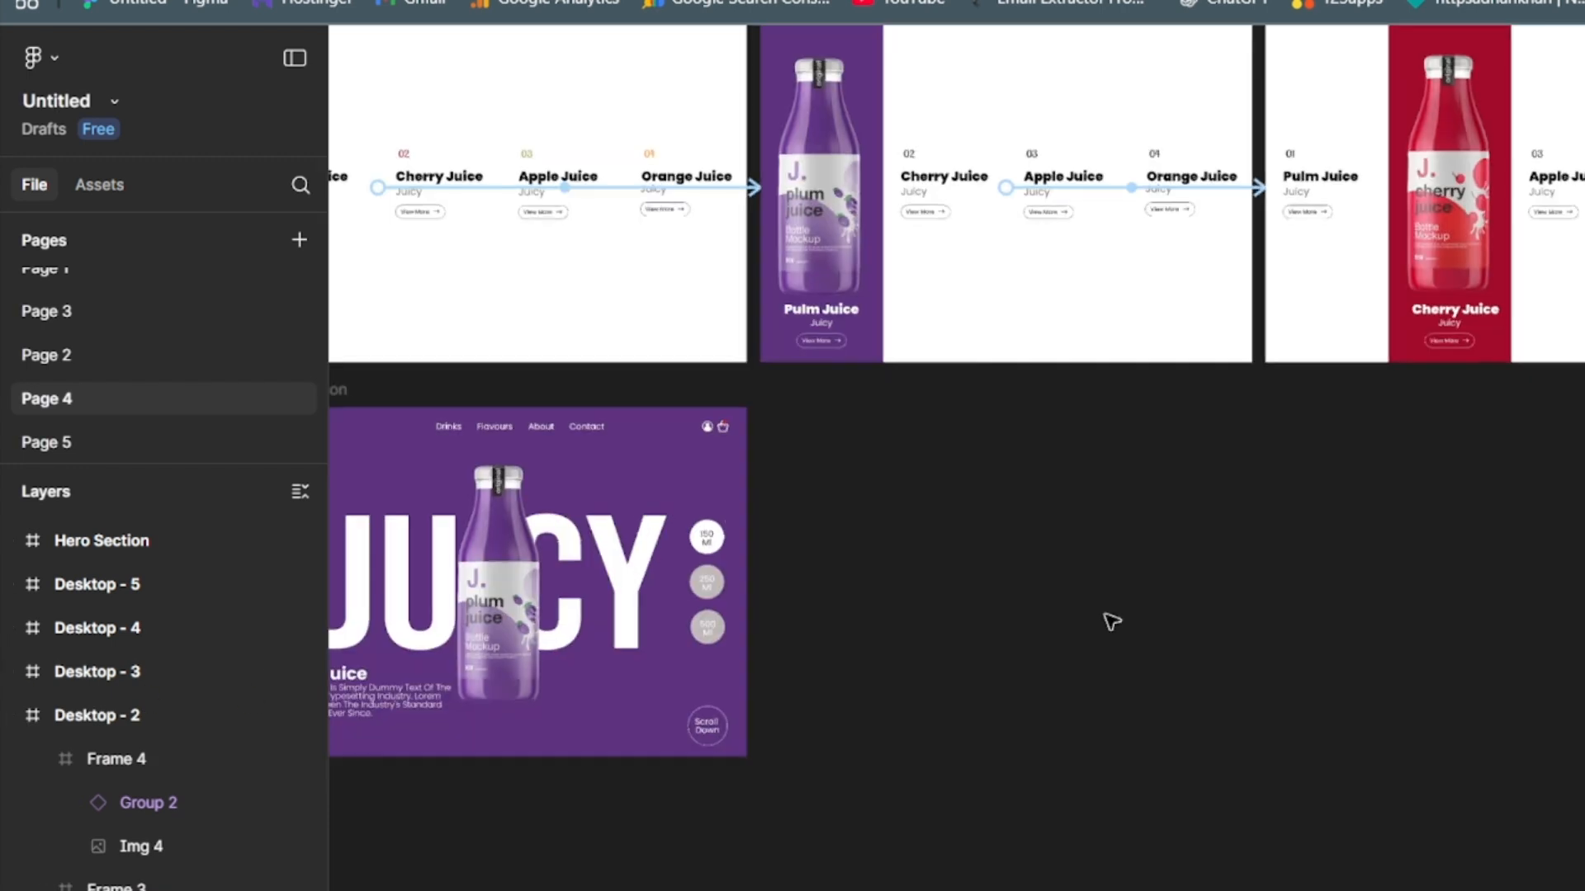
pyautogui.moveTo(896, 474); pyautogui.dragTo(950, 890)
pyautogui.scroll(-4, 1026, 733)
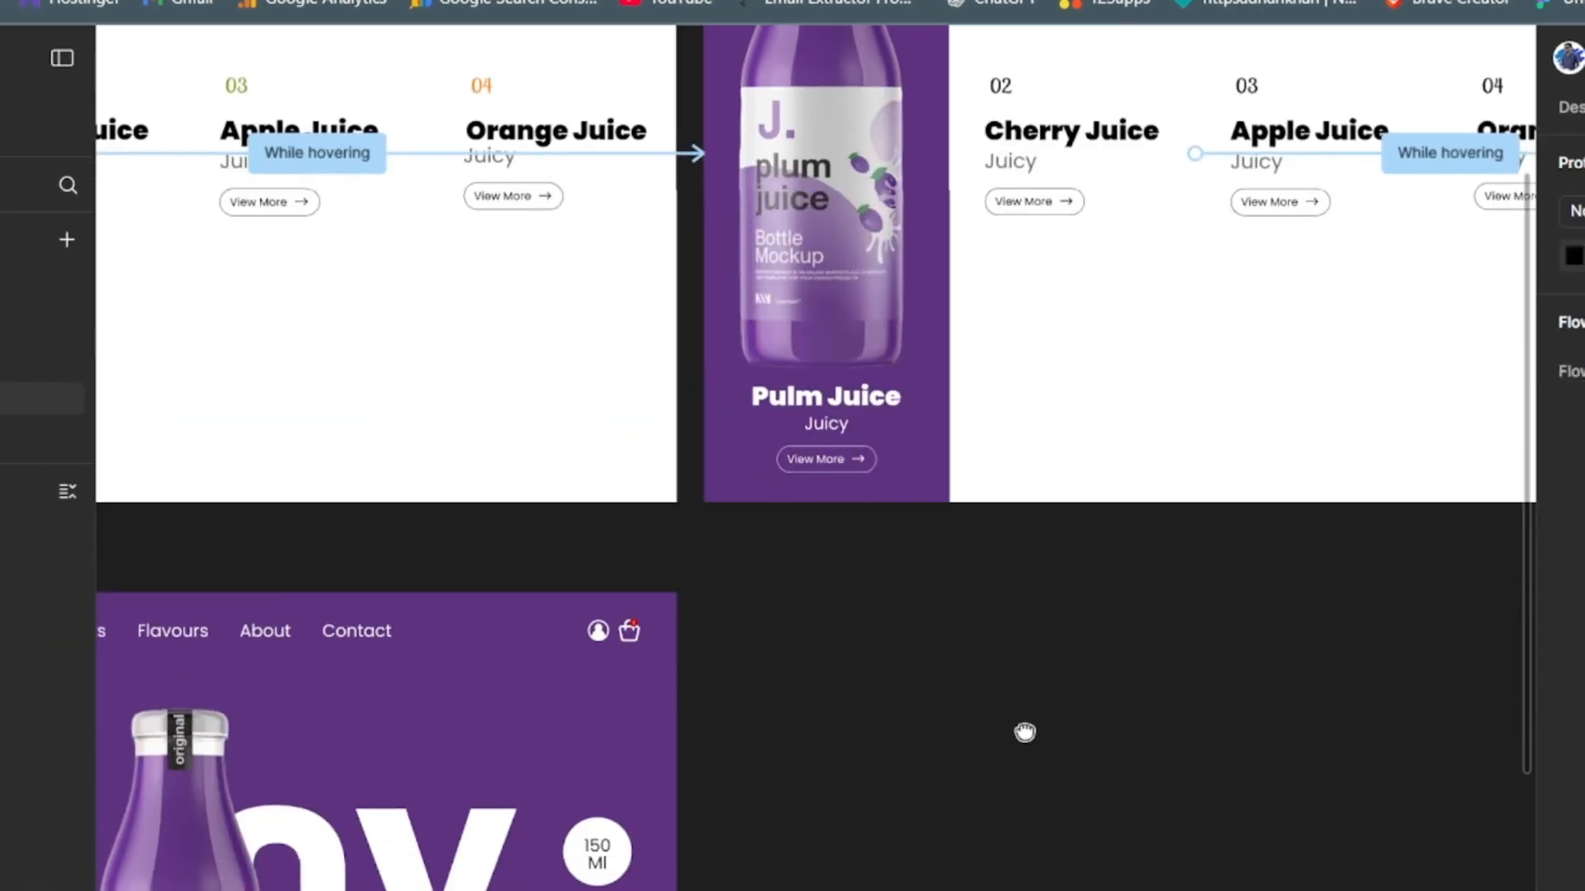
pyautogui.click(856, 483)
pyautogui.click(832, 479)
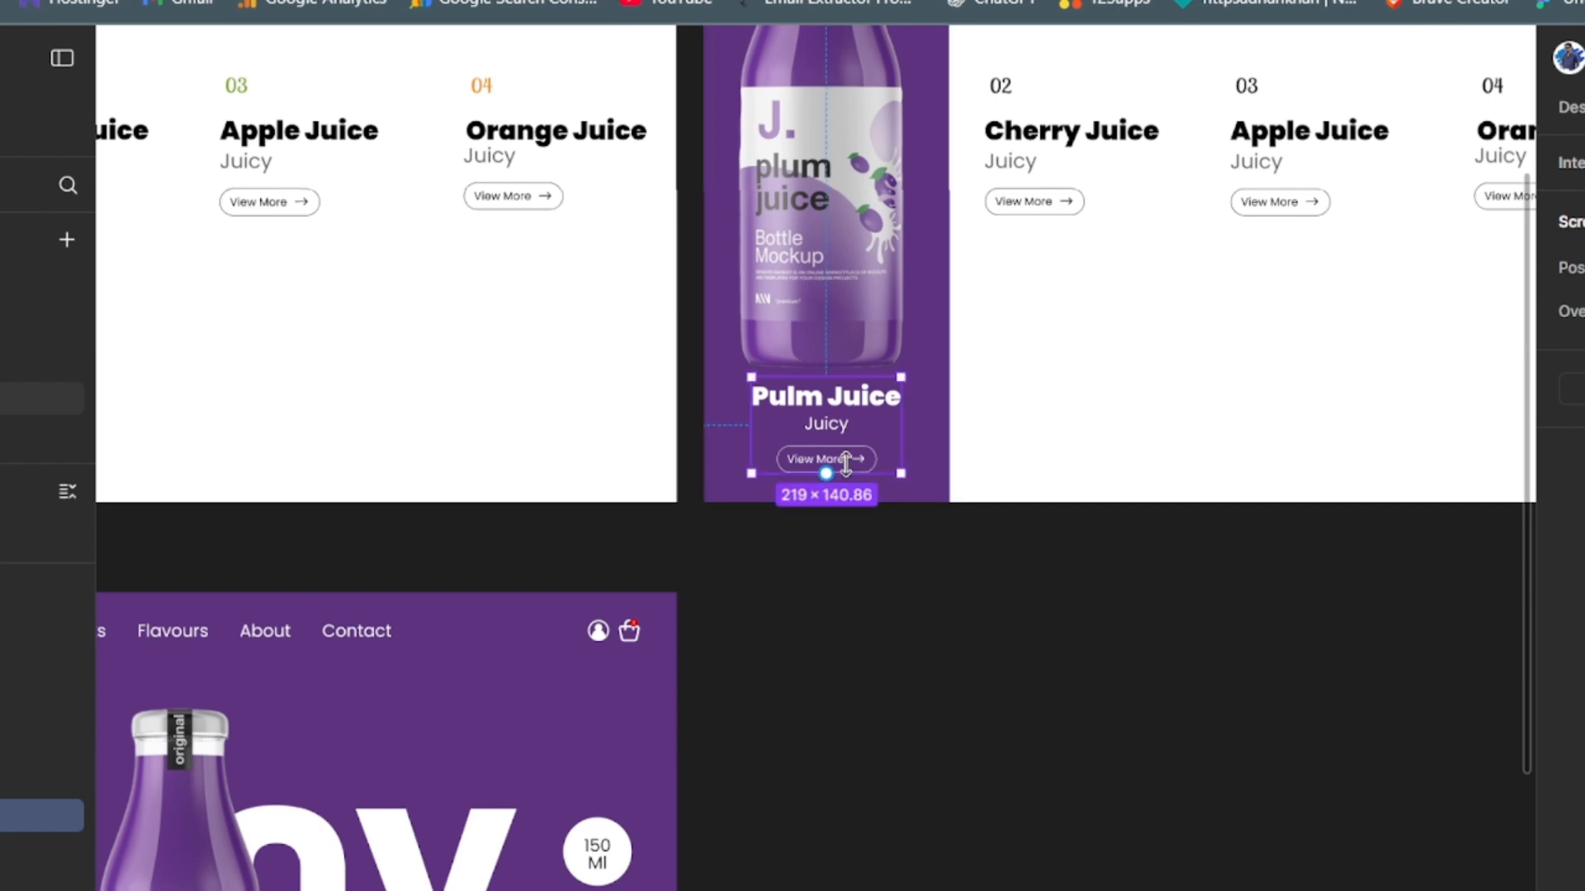
pyautogui.doubleClick(859, 461)
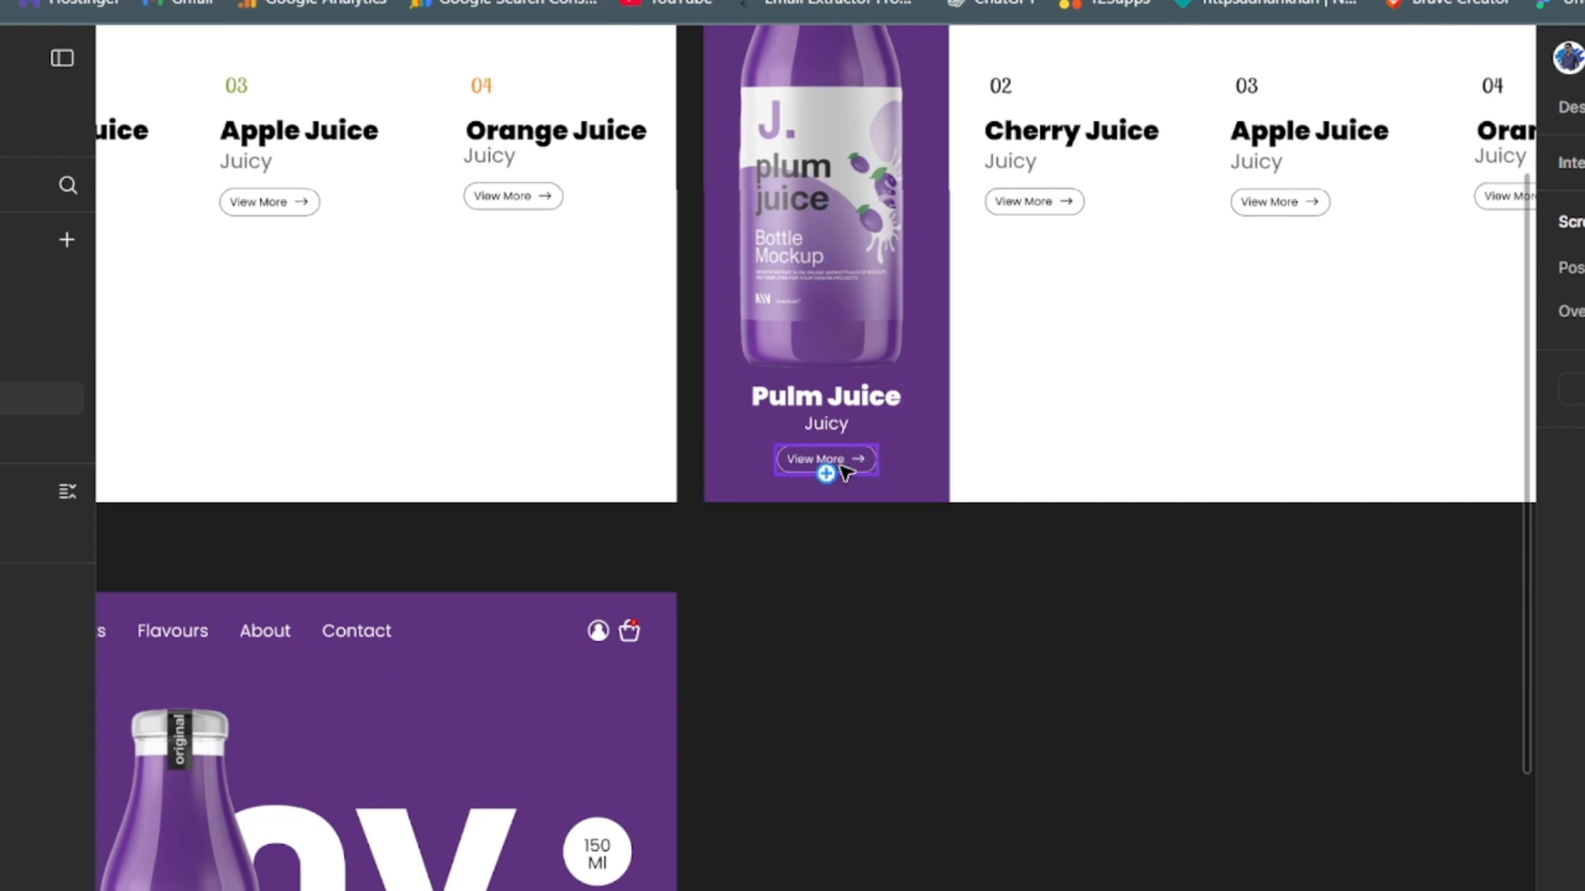
pyautogui.moveTo(877, 462); pyautogui.dragTo(555, 600)
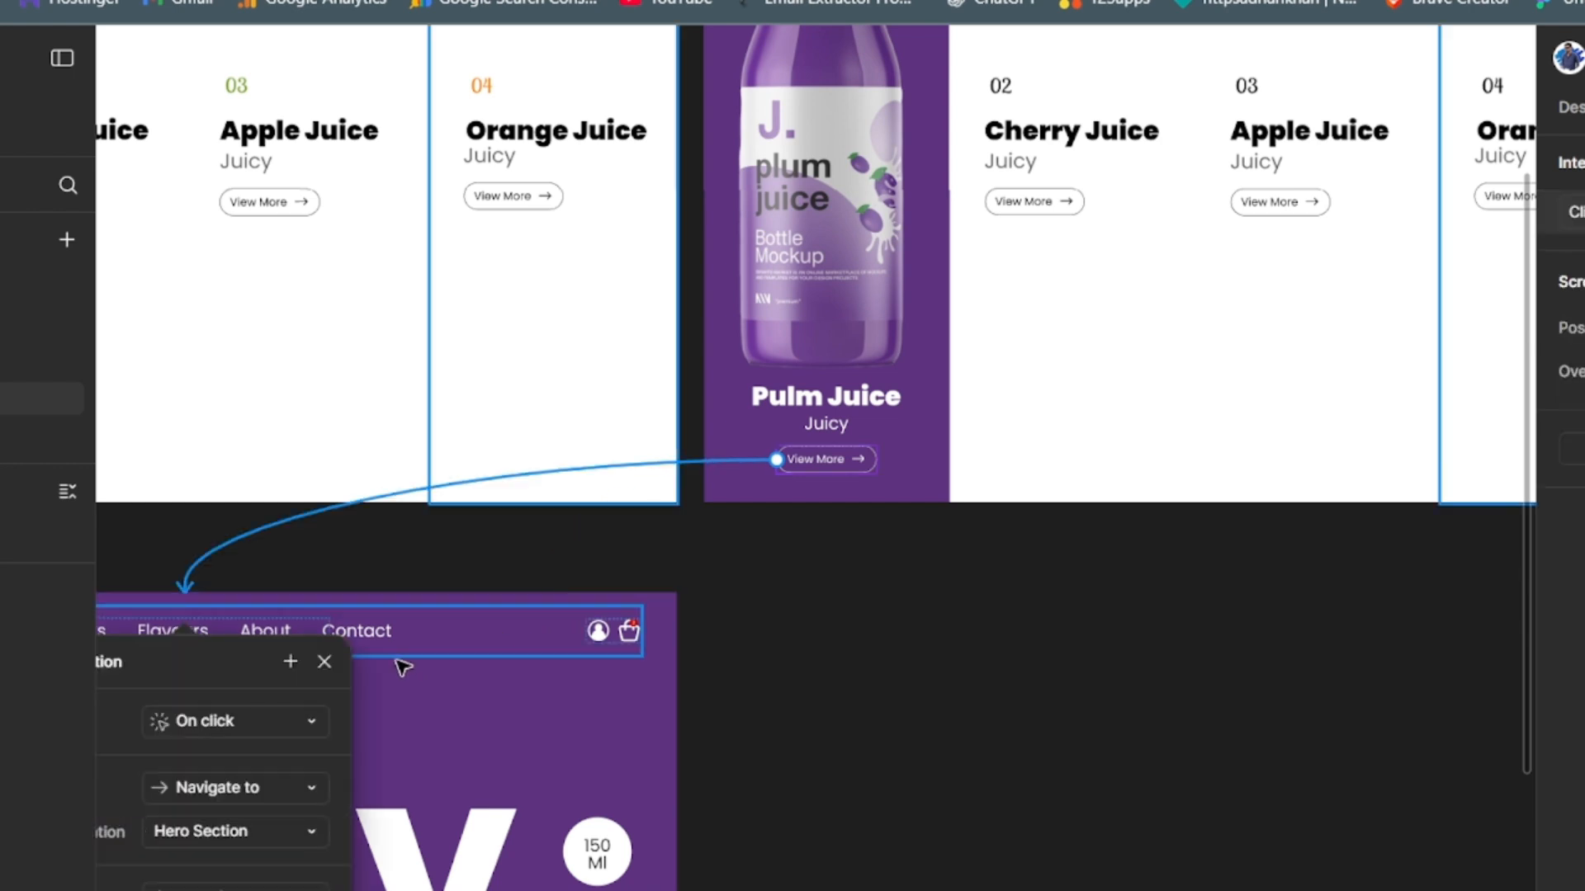
pyautogui.moveTo(231, 664); pyautogui.dragTo(1009, 339)
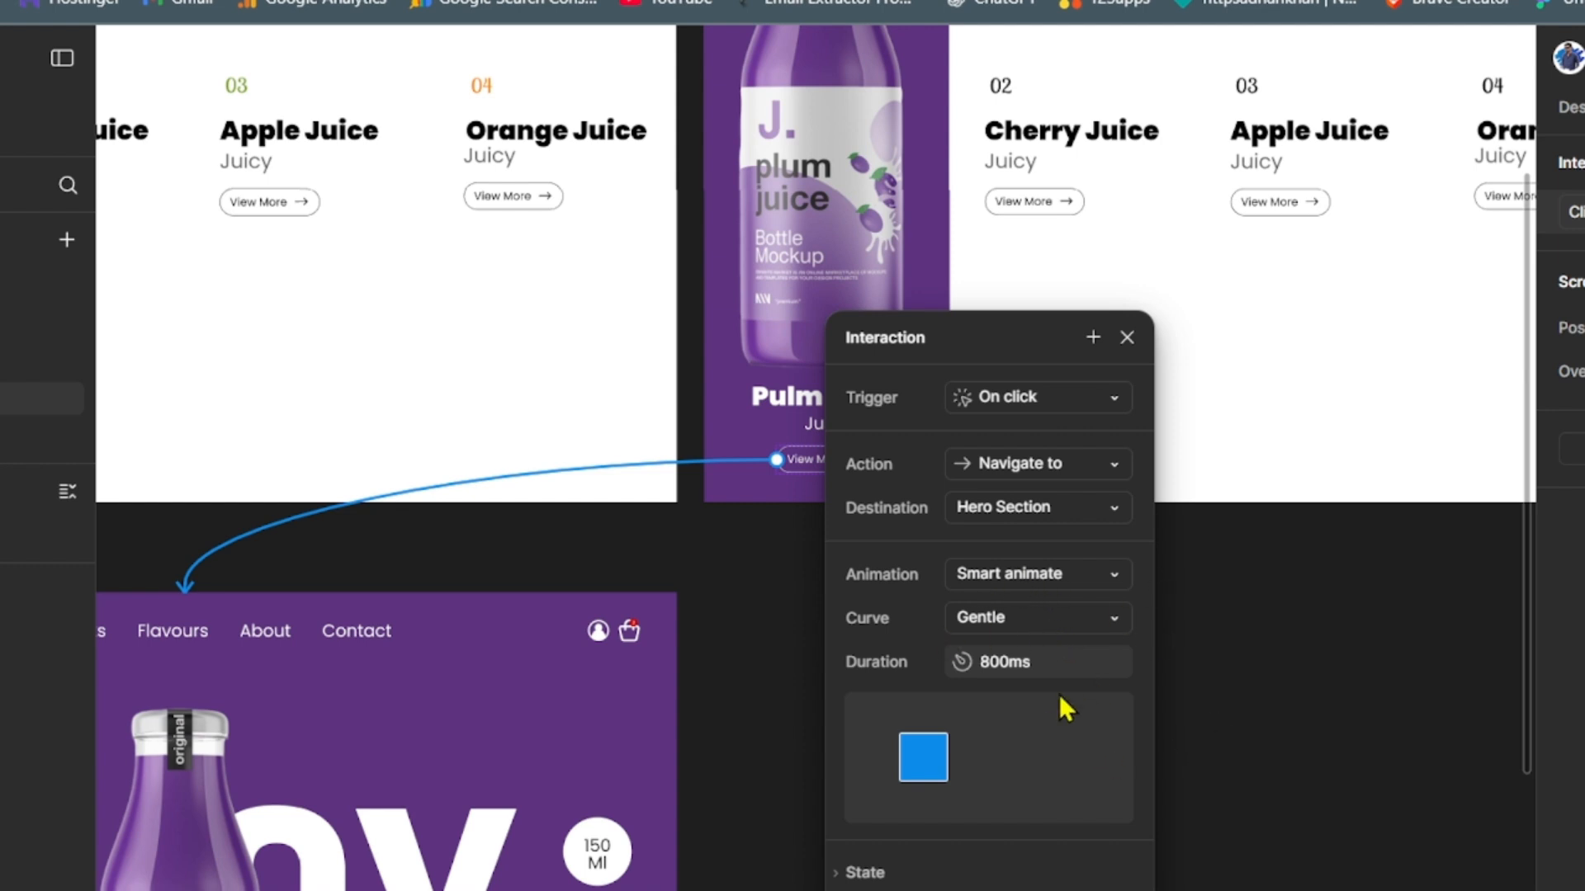
pyautogui.click(1353, 723)
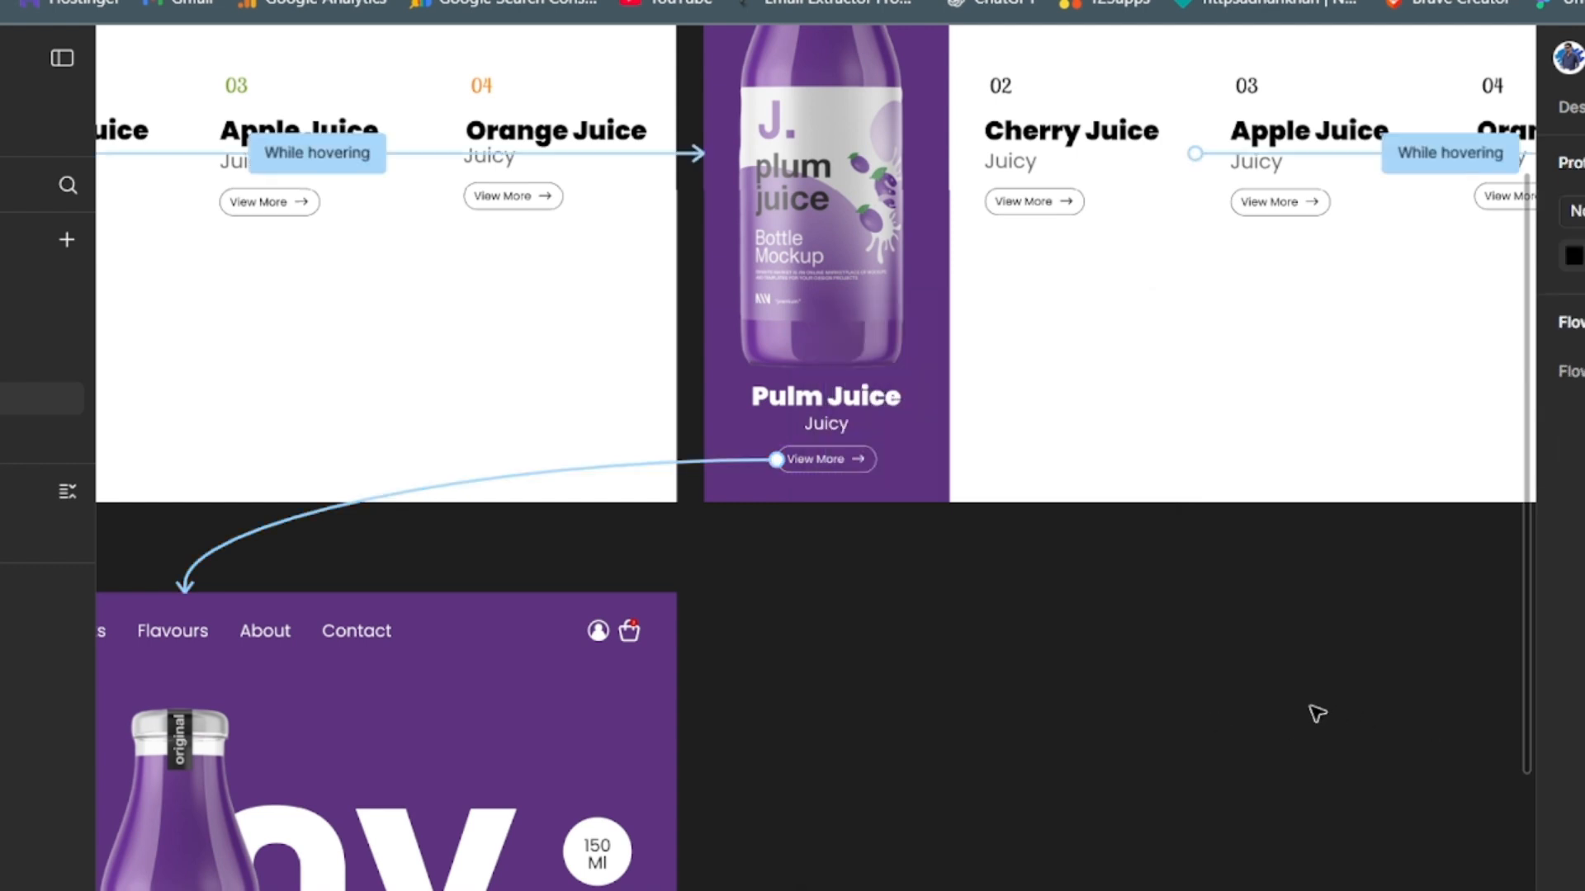
# - Preview the prototype, testing the hover transitions across the juice columns and the Pulm Juice View More link
pyautogui.scroll(-5, 1317, 713)
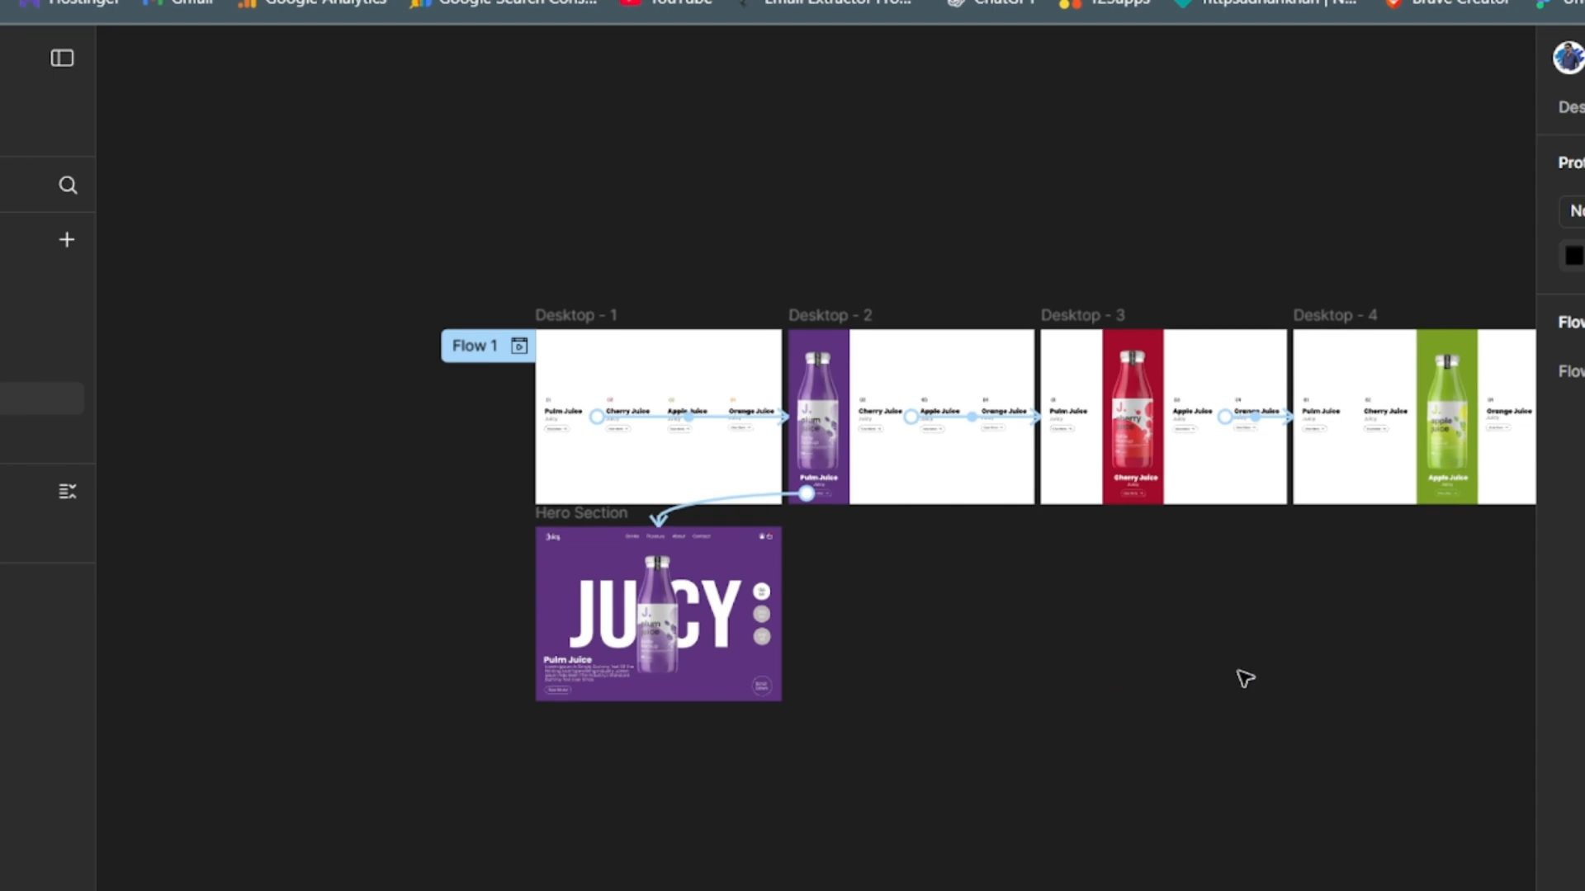
pyautogui.hscroll(5, 1051, 686)
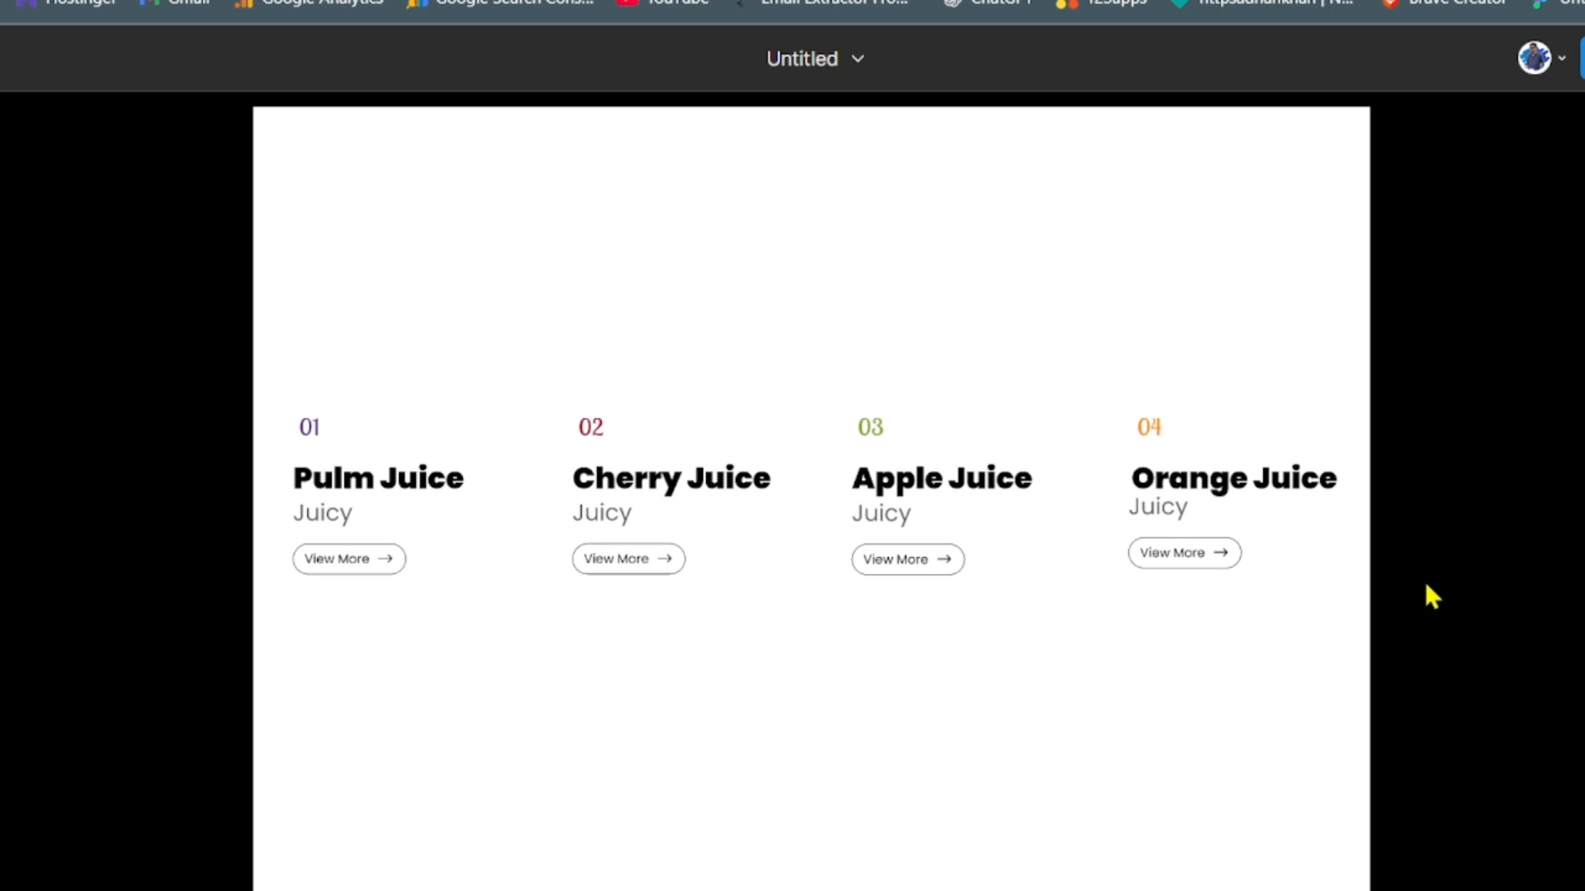
pyautogui.moveTo(315, 575)
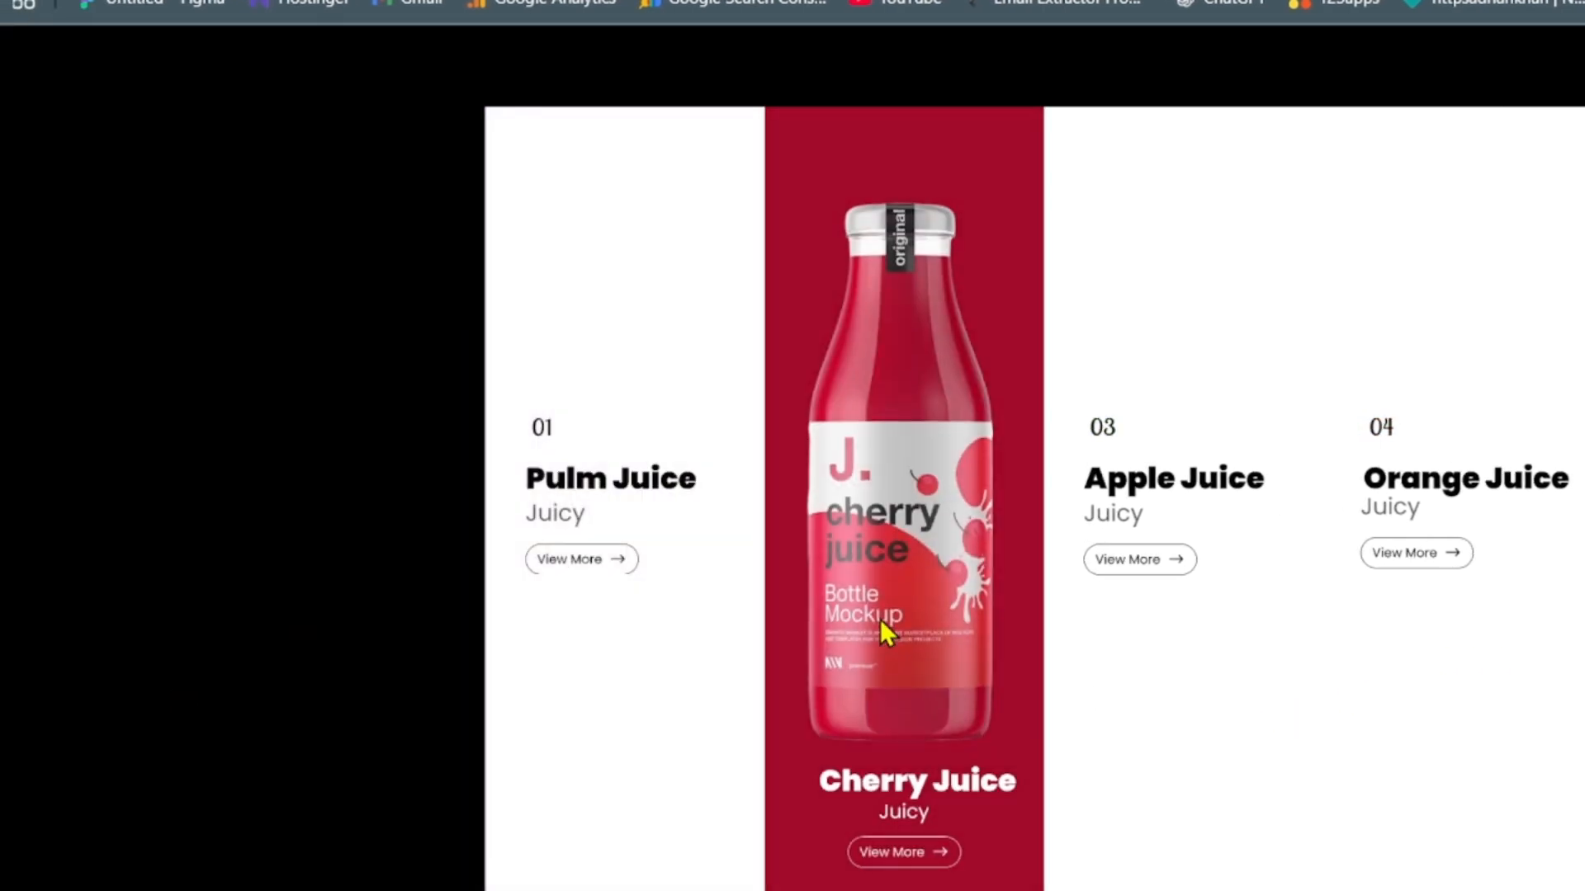
pyautogui.moveTo(1125, 628)
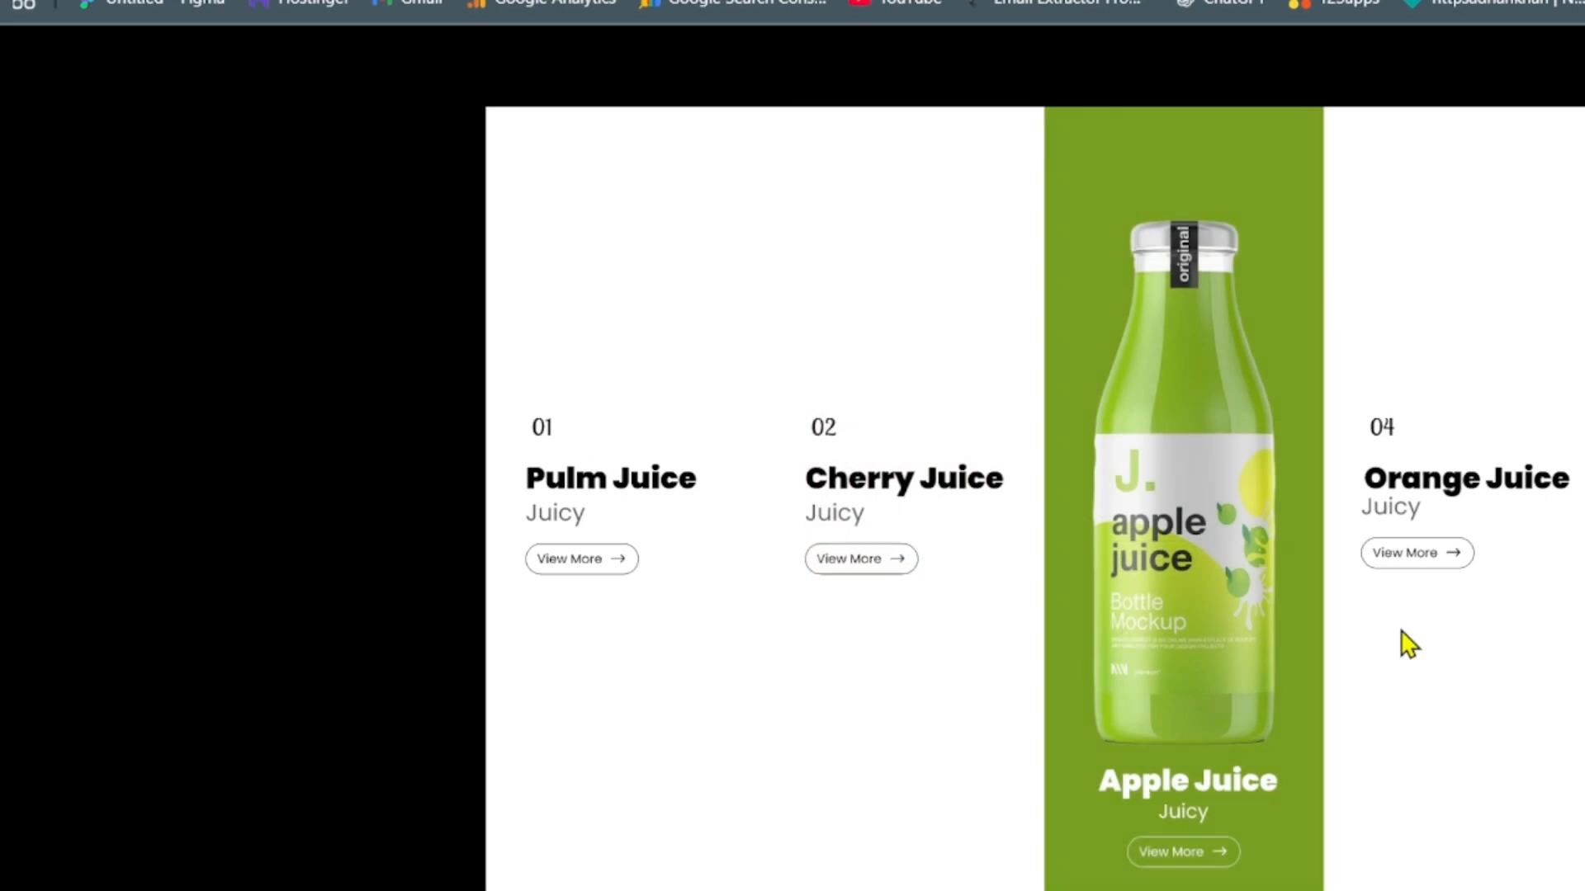
pyautogui.moveTo(1400, 631)
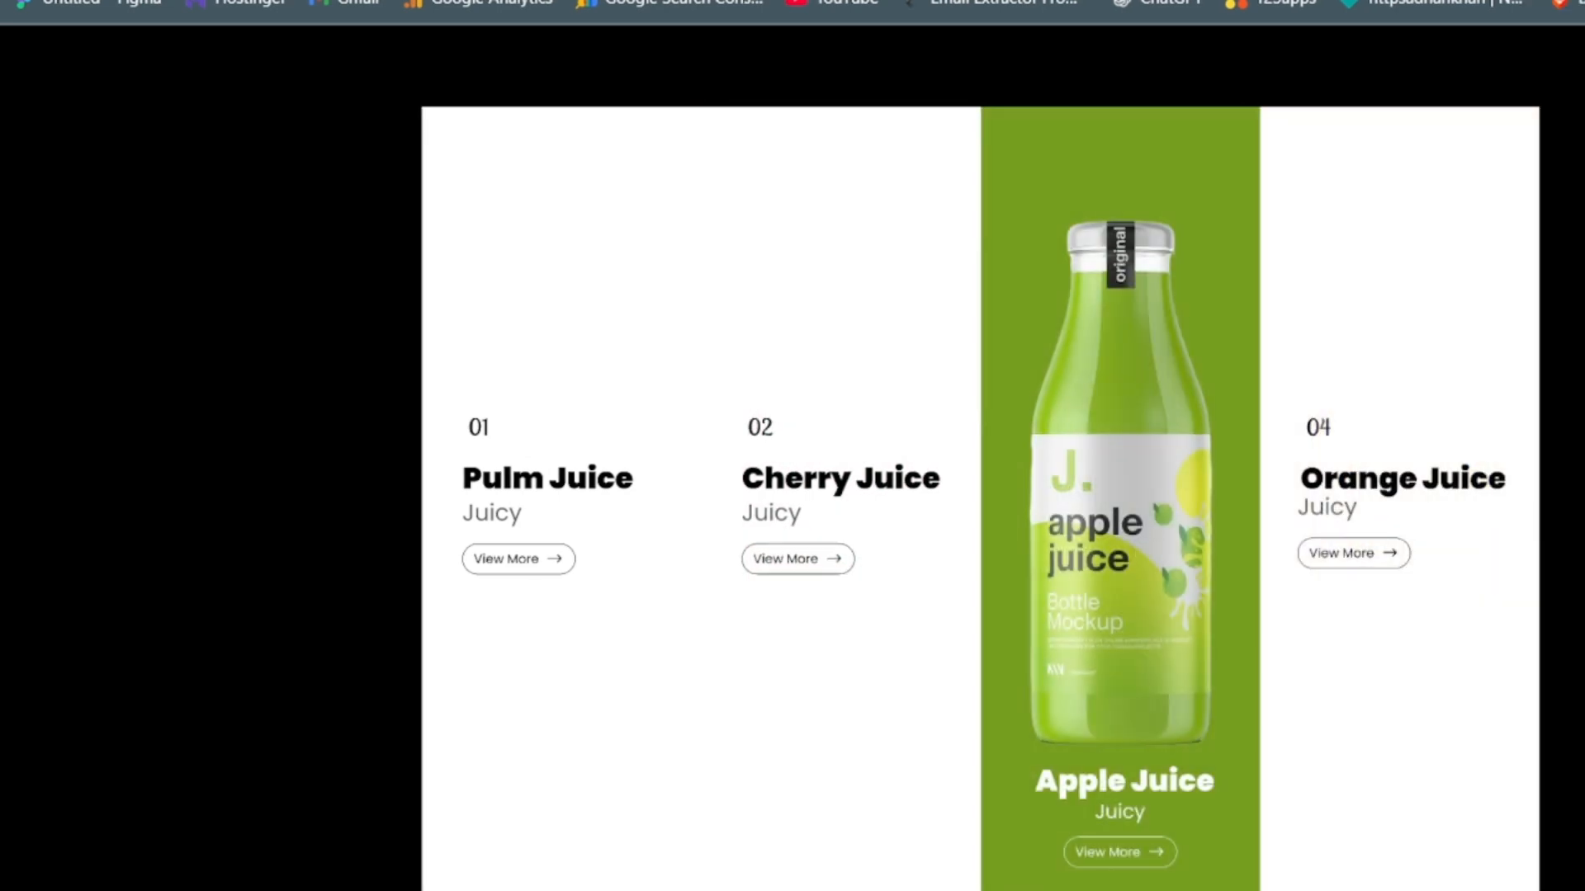
pyautogui.moveTo(793, 355)
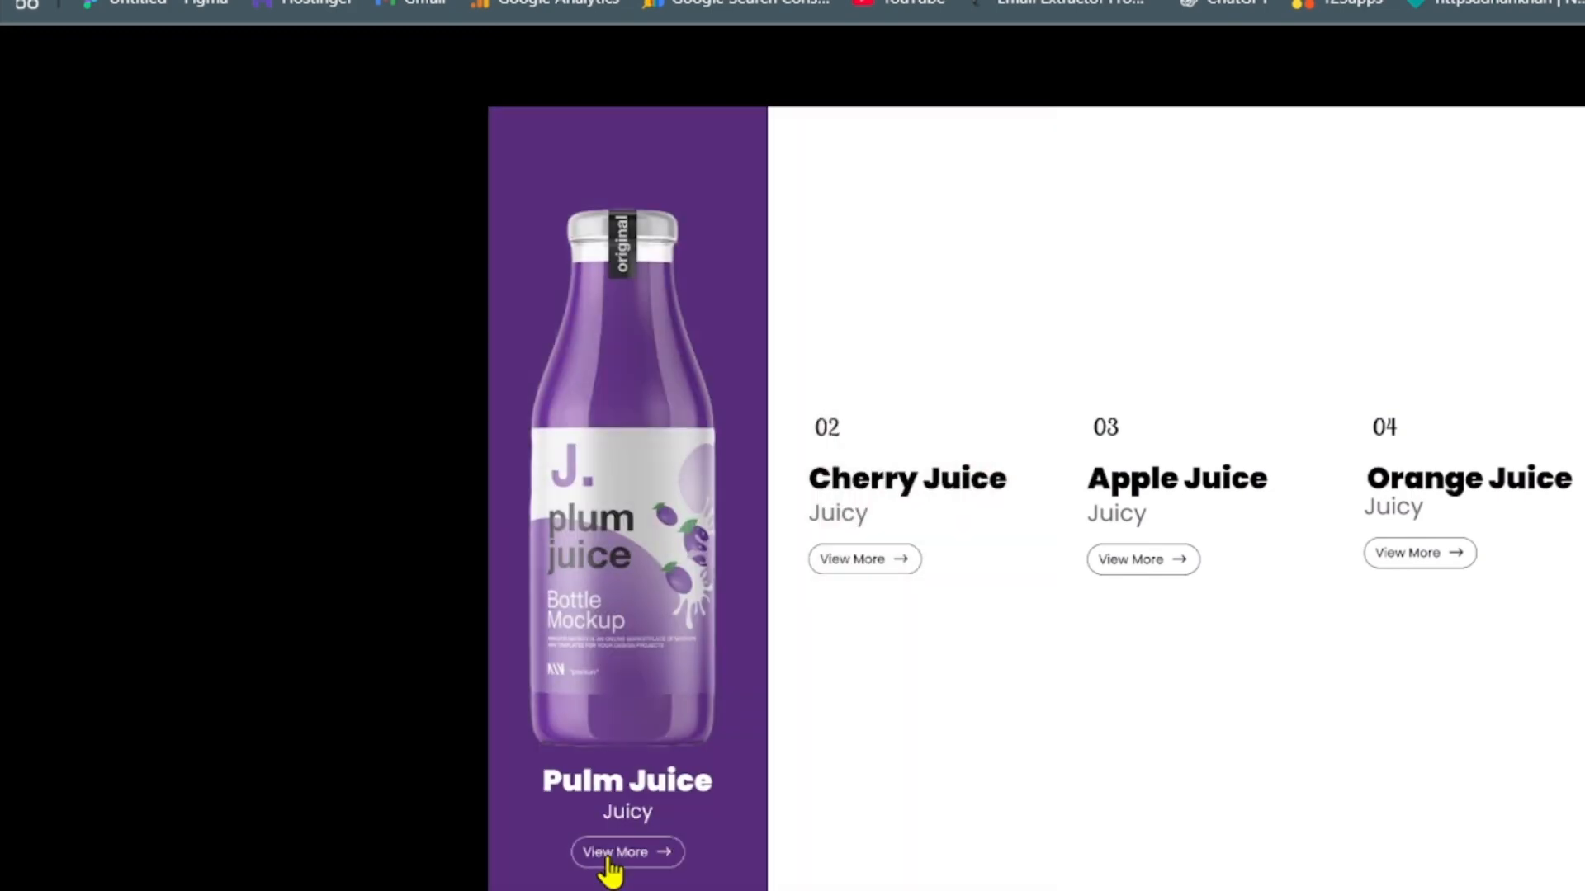
pyautogui.click(611, 857)
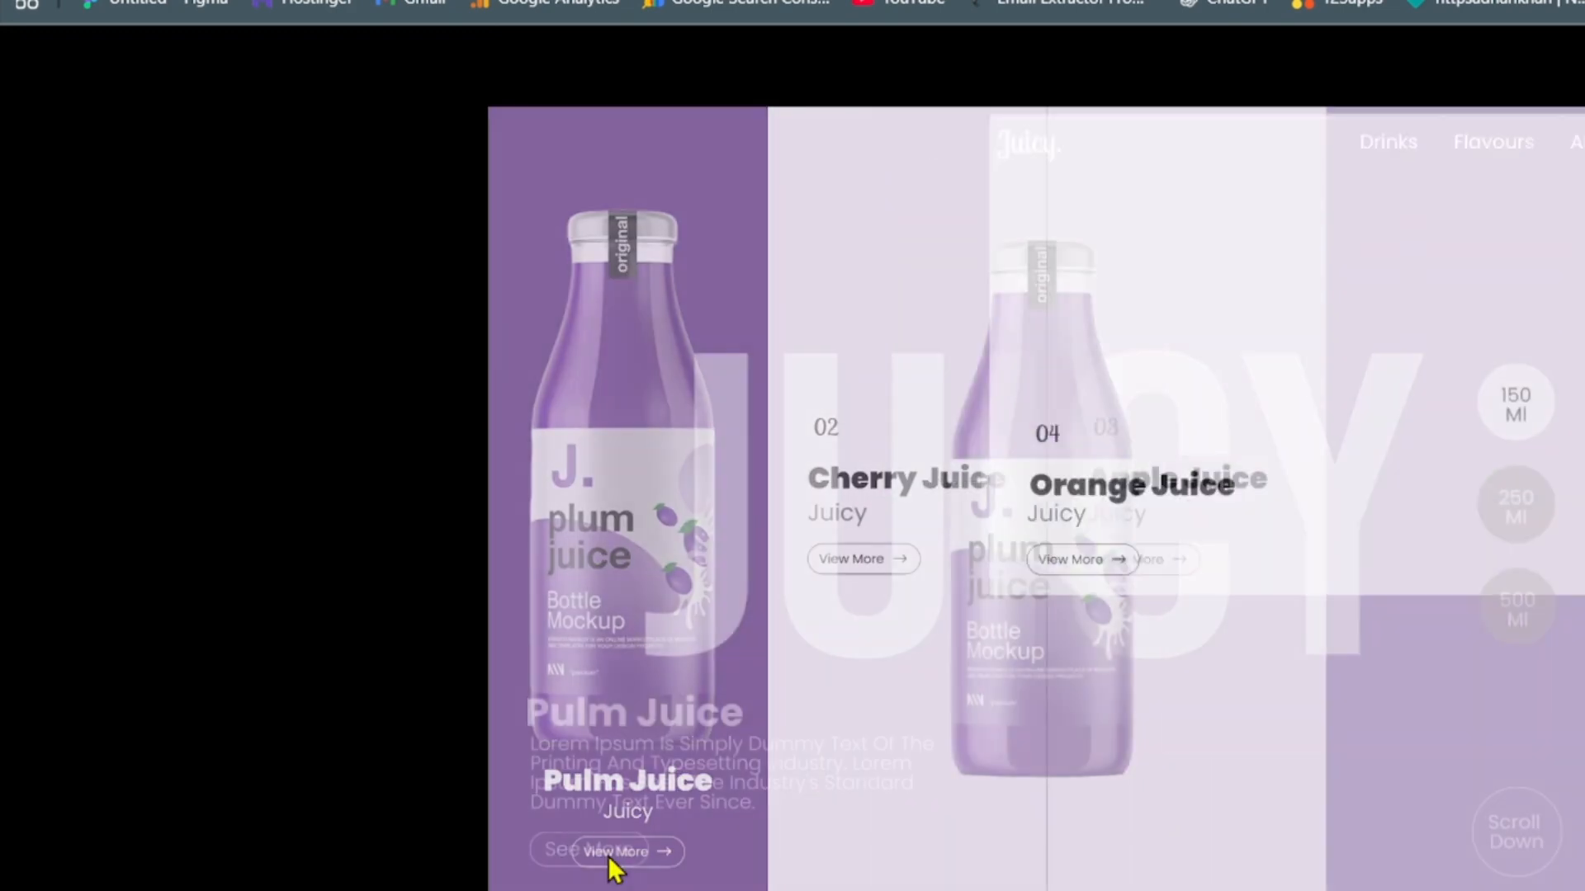